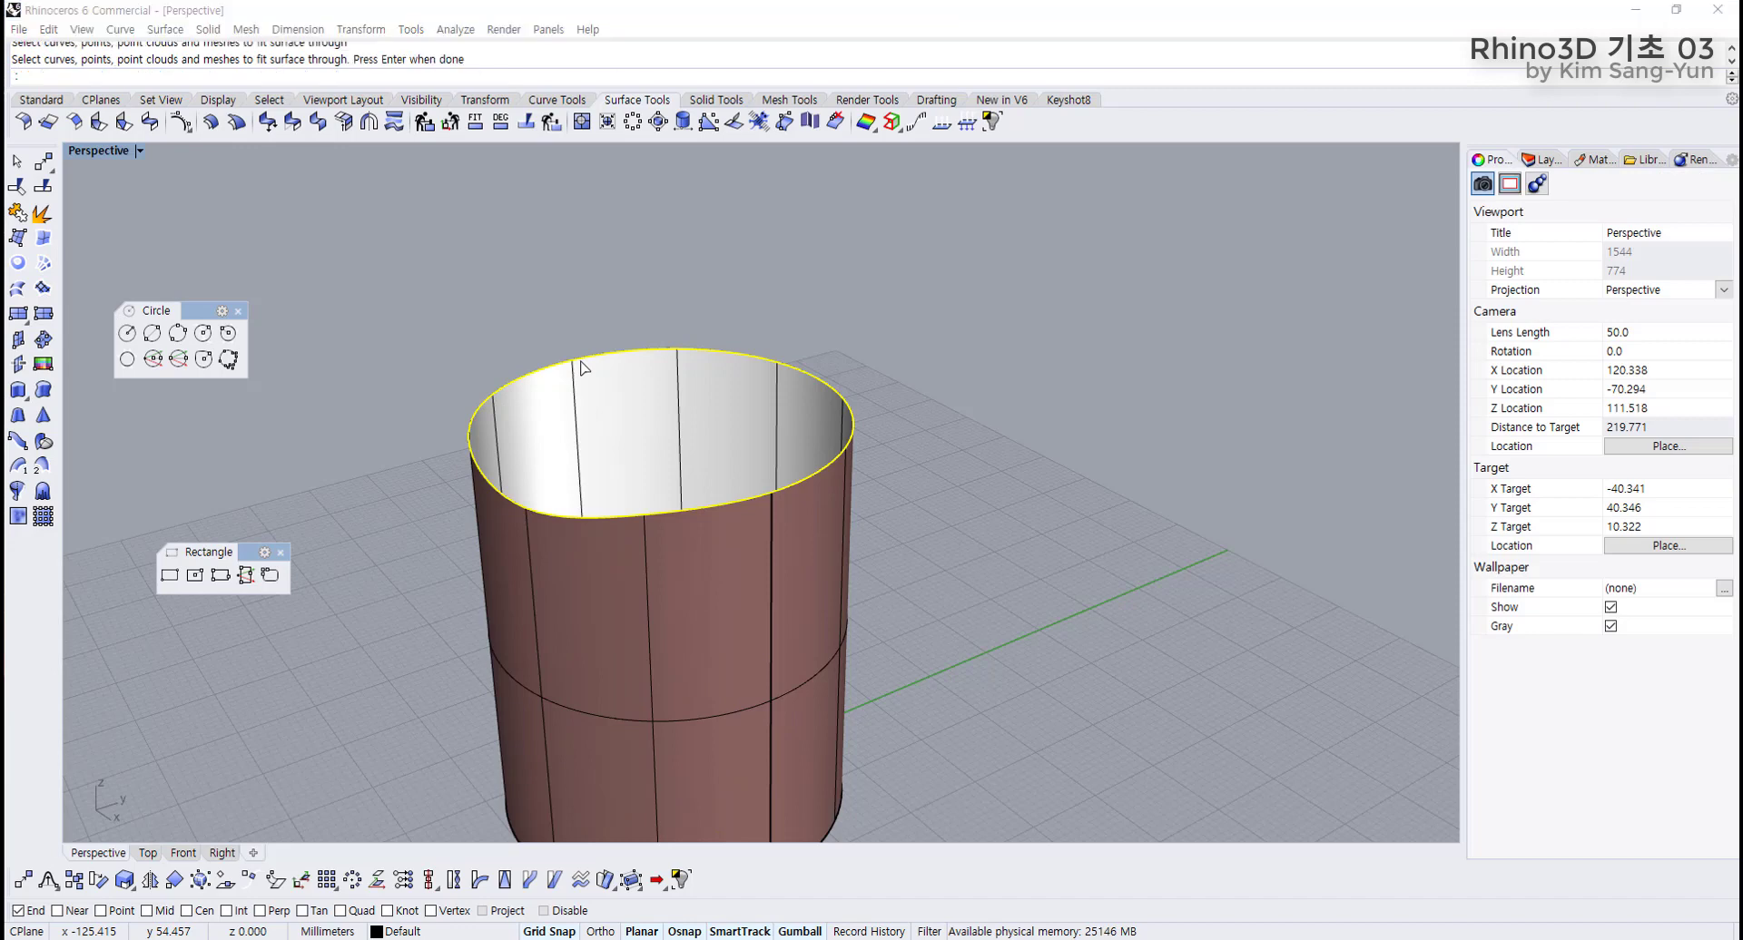
# Preview a patch surface over the cylinder's open top edge, inspect its curvature and discard the patch.
pyautogui.click(330, 585)
pyautogui.moveTo(551, 564); pyautogui.dragTo(407, 467, button='right')
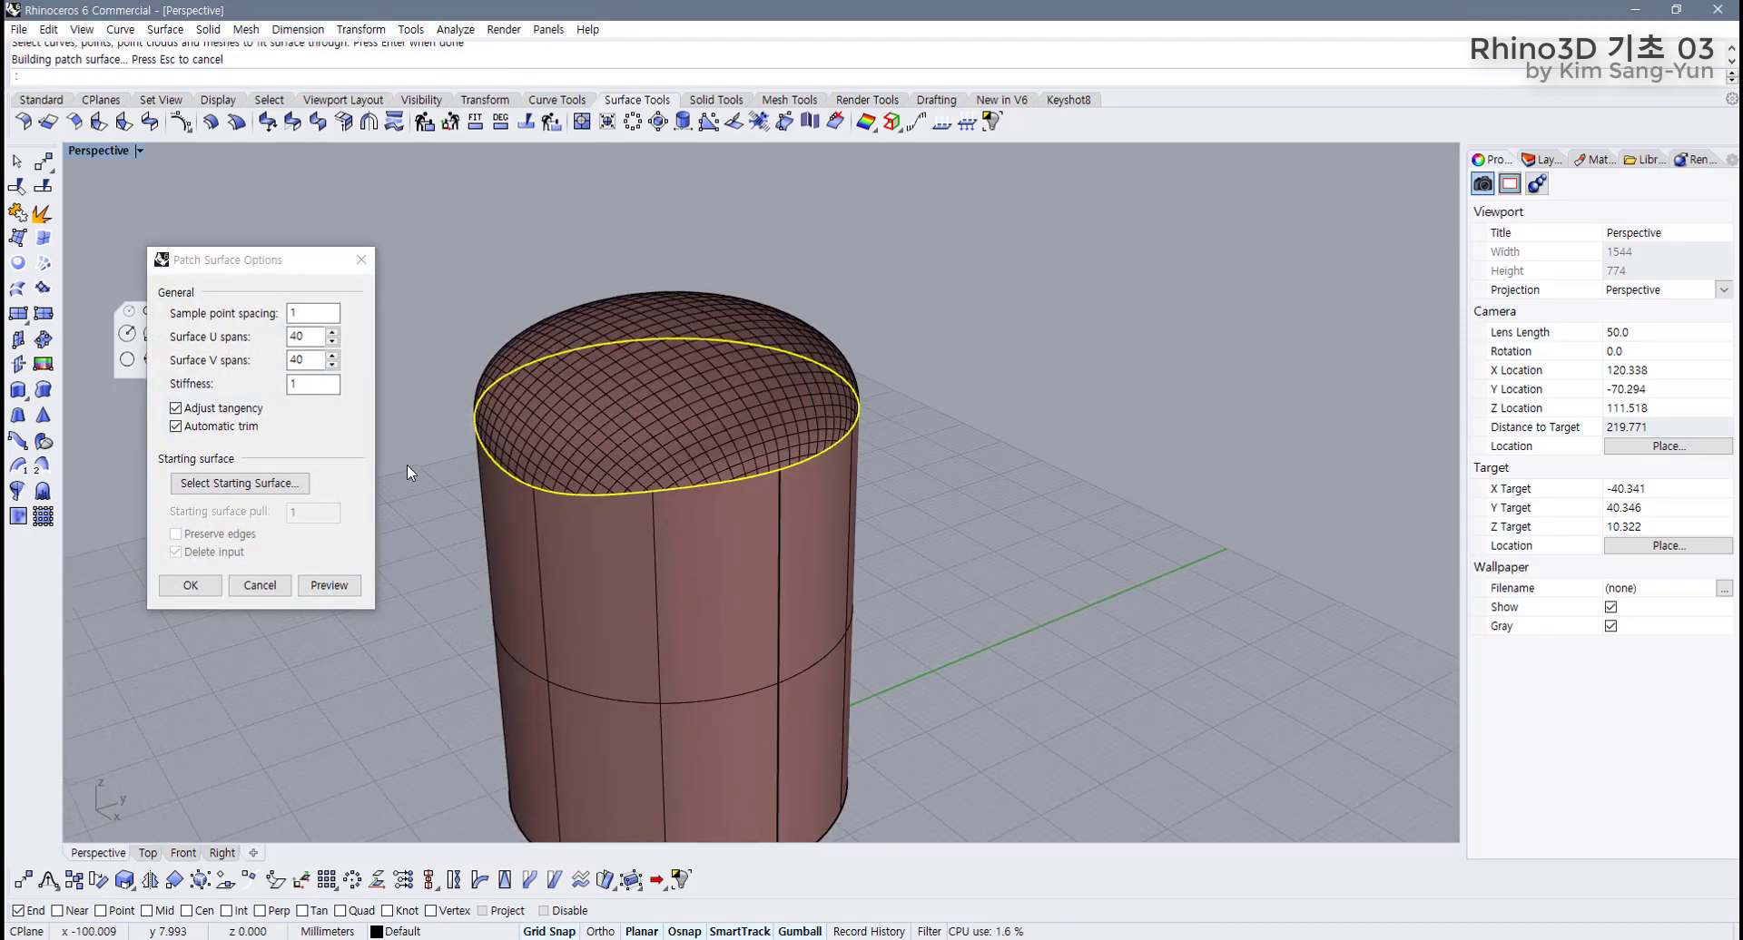
pyautogui.moveTo(678, 498); pyautogui.dragTo(291, 663, button='right')
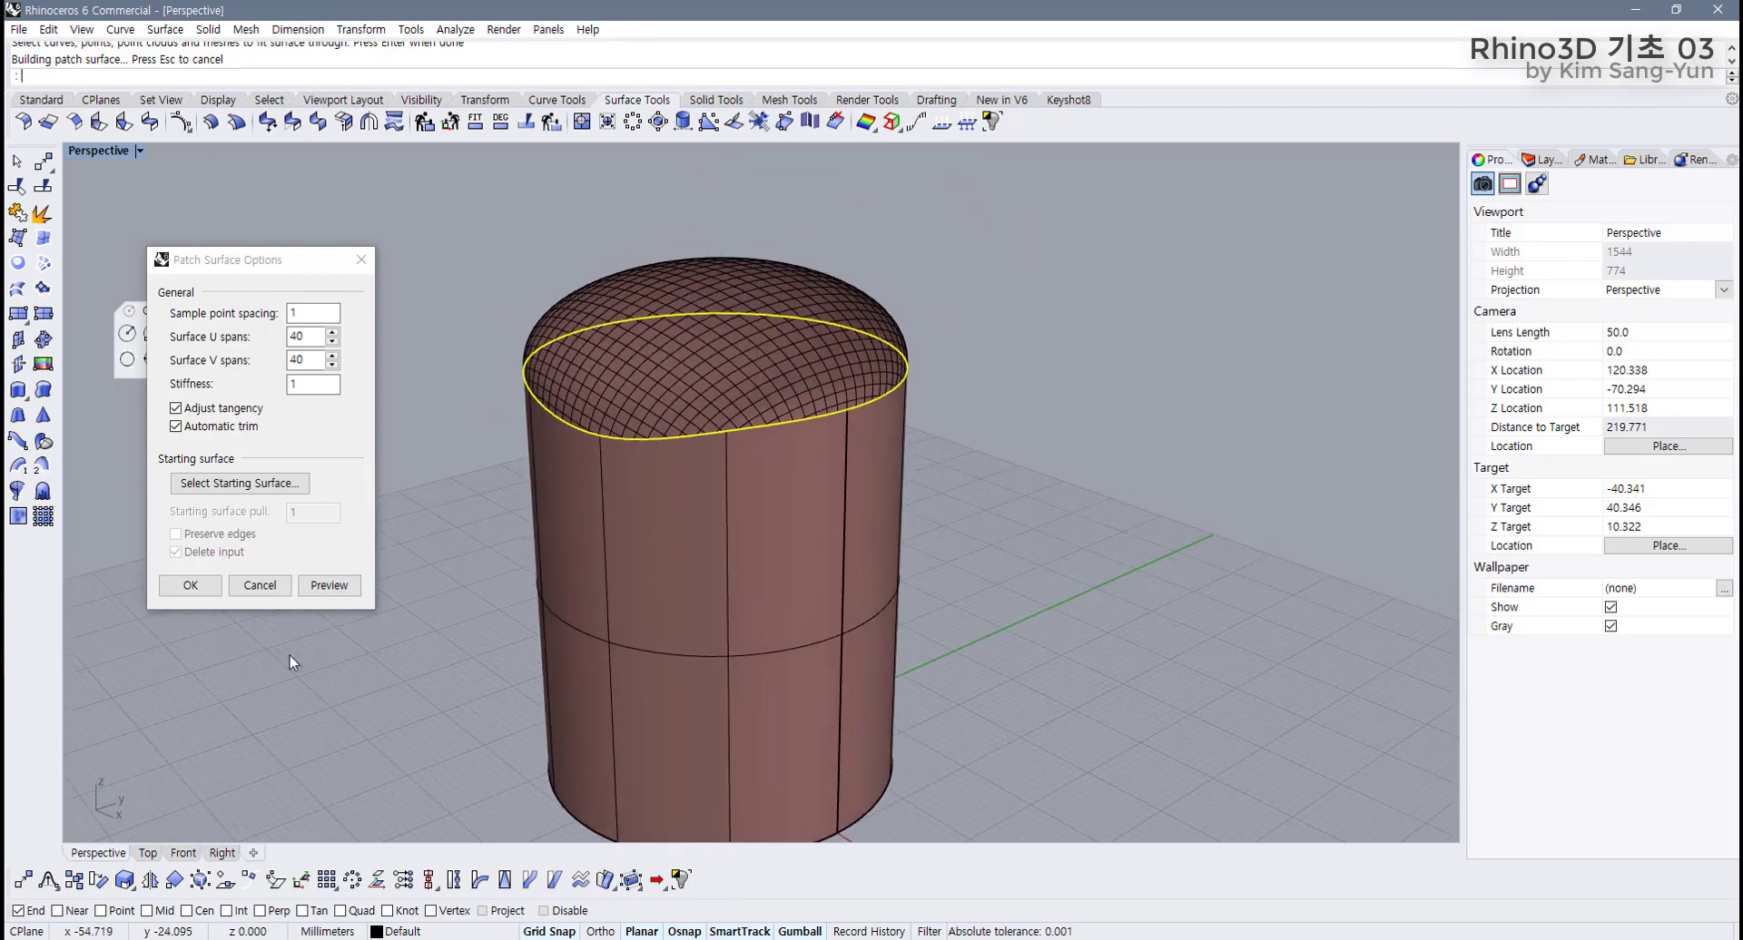
pyautogui.click(259, 585)
# Delete the cylinder together with its curve and close the floating Circle and Rectangle toolbars.
pyautogui.scroll(-6, 497, 549)
pyautogui.moveTo(722, 699); pyautogui.dragTo(276, 343)
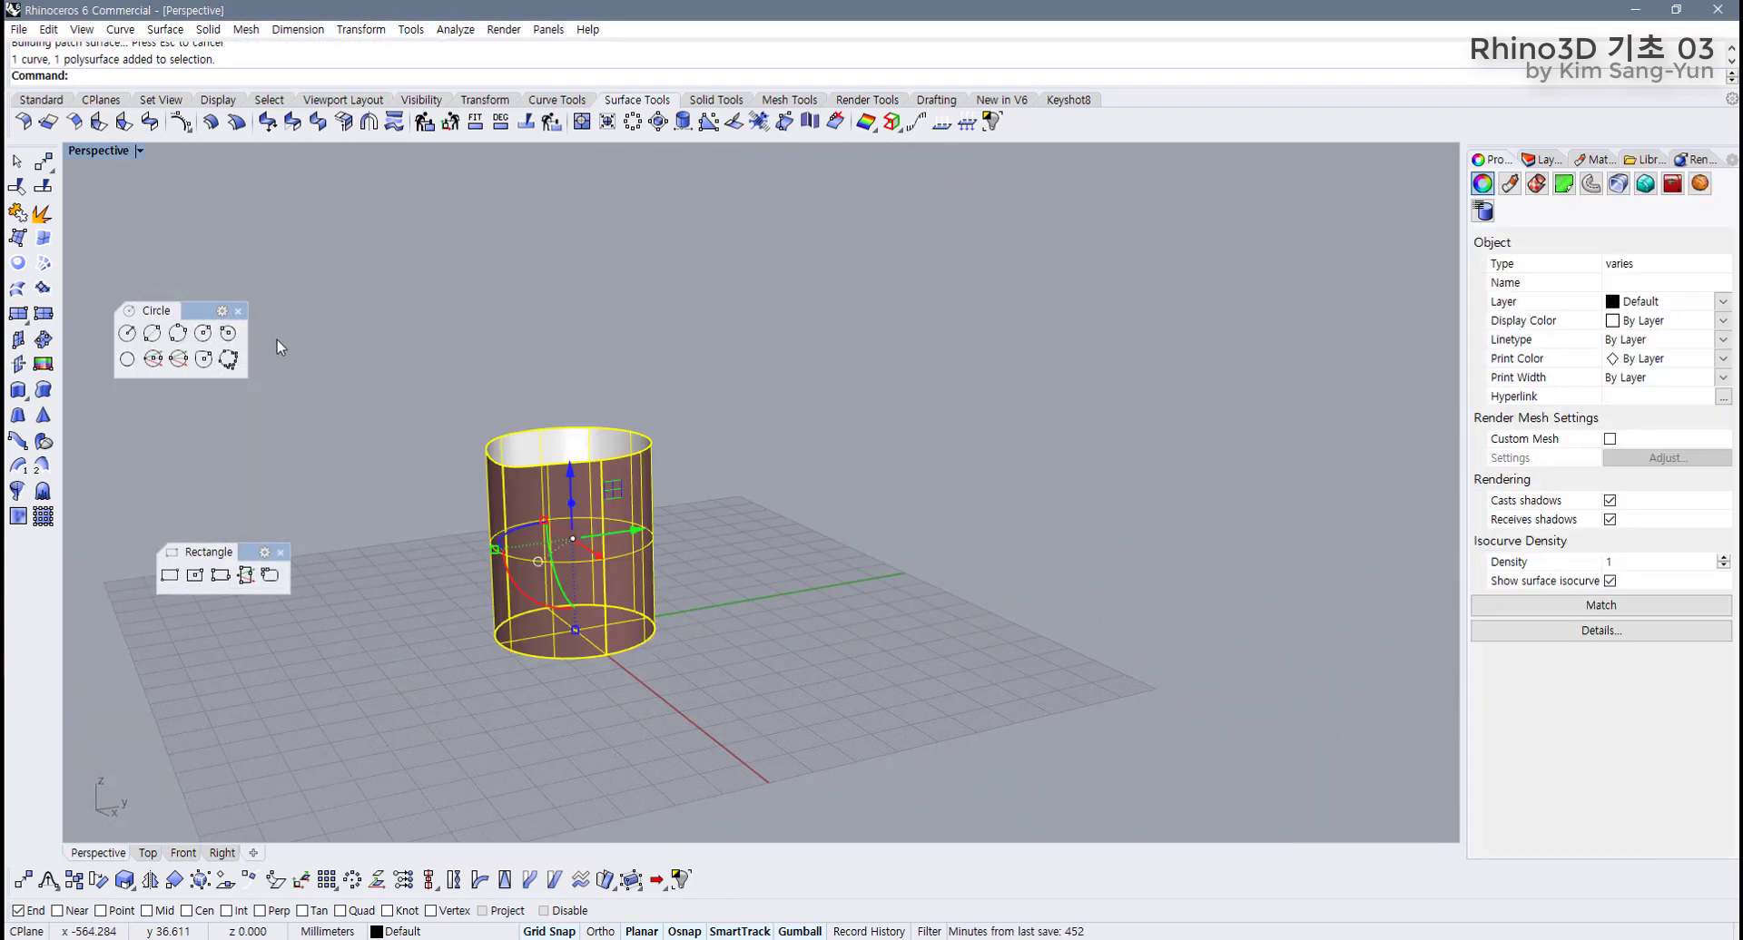
pyautogui.press('Delete')
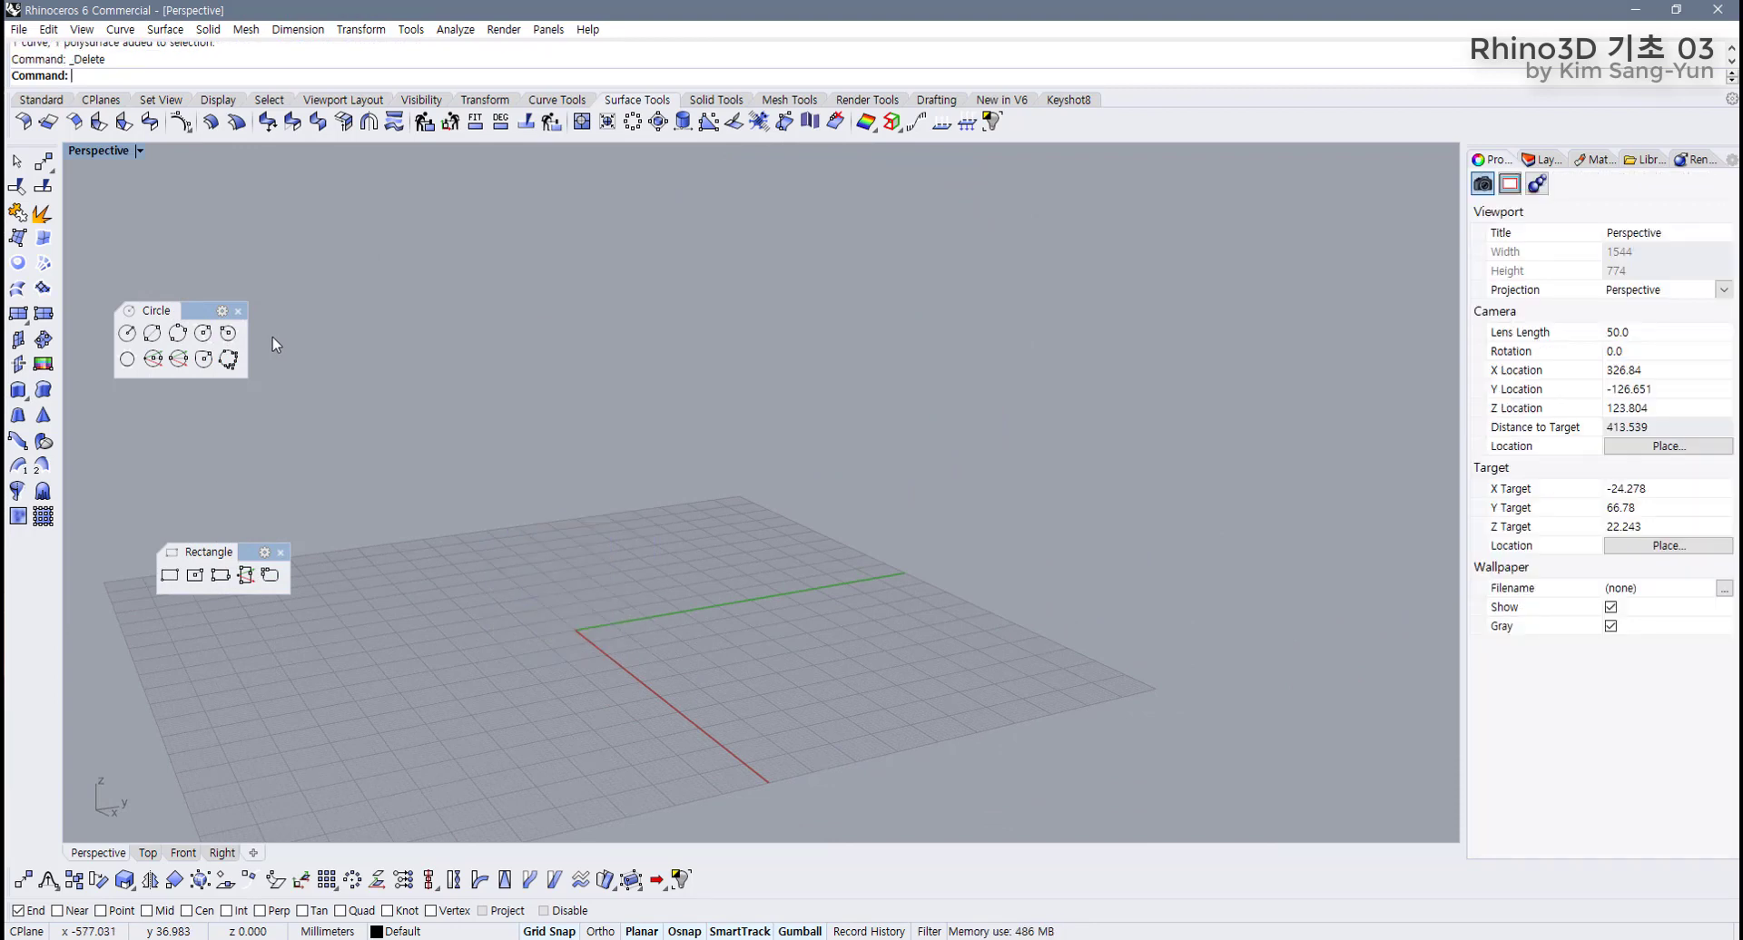
pyautogui.click(238, 311)
pyautogui.click(281, 554)
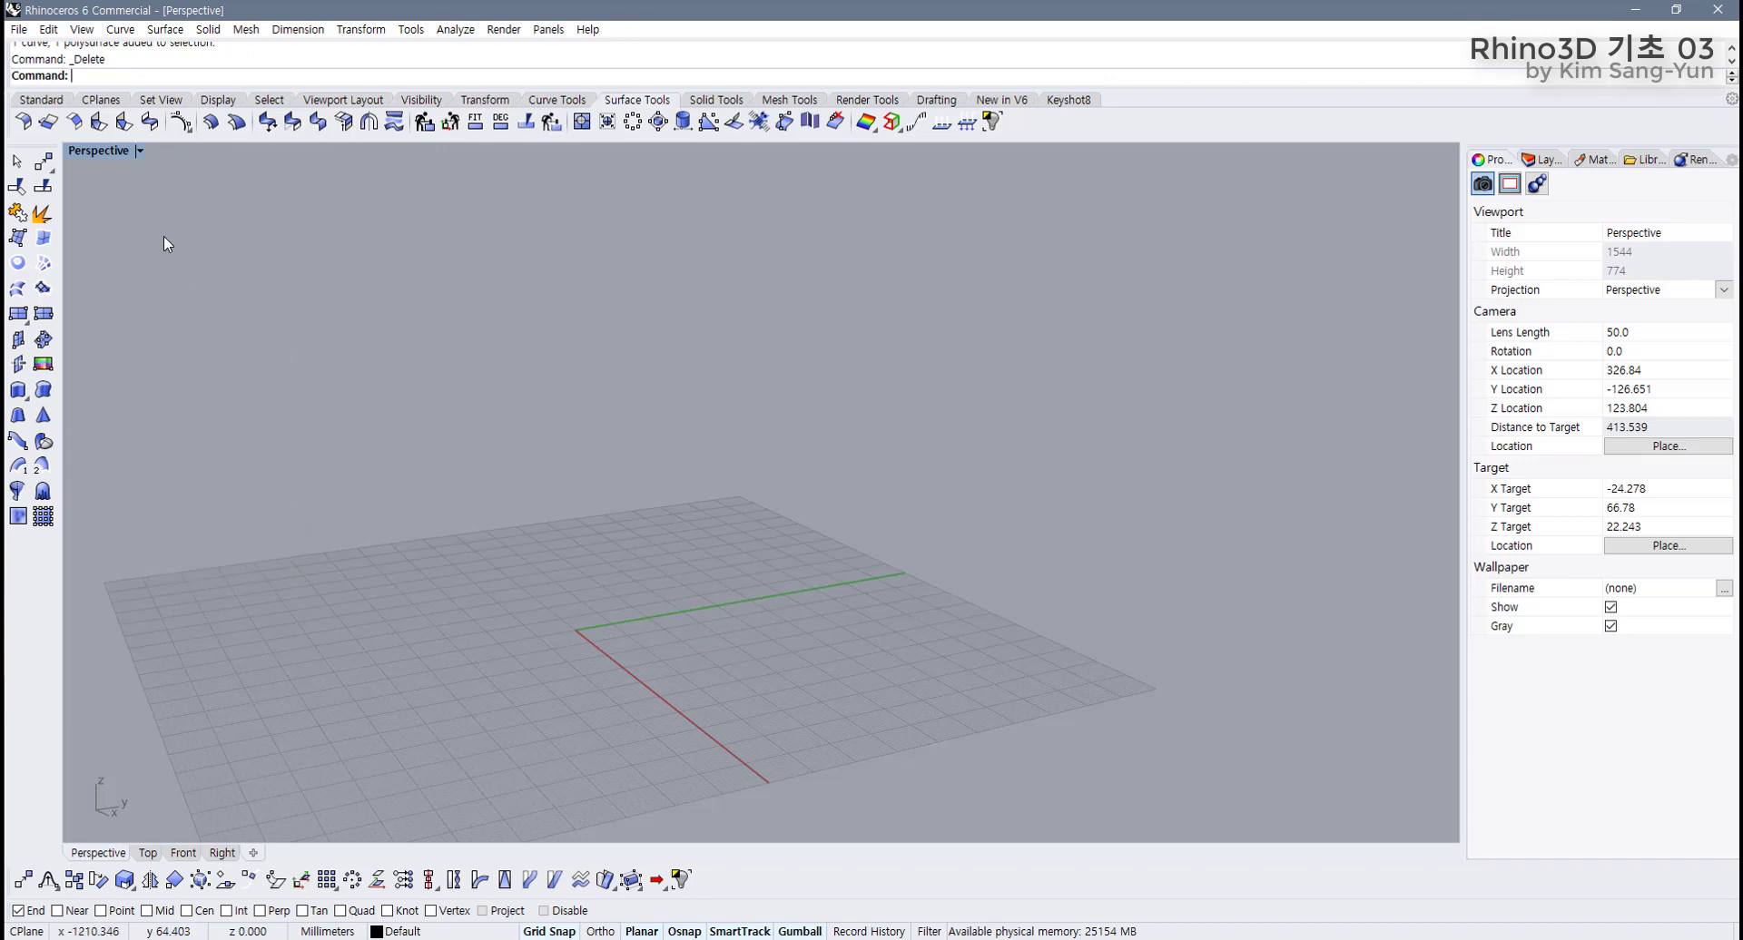
# Restore the four-viewport layout and reset all four views to their defaults from the Standard tools.
pyautogui.doubleClick(107, 150)
pyautogui.scroll(-2, 503, 401)
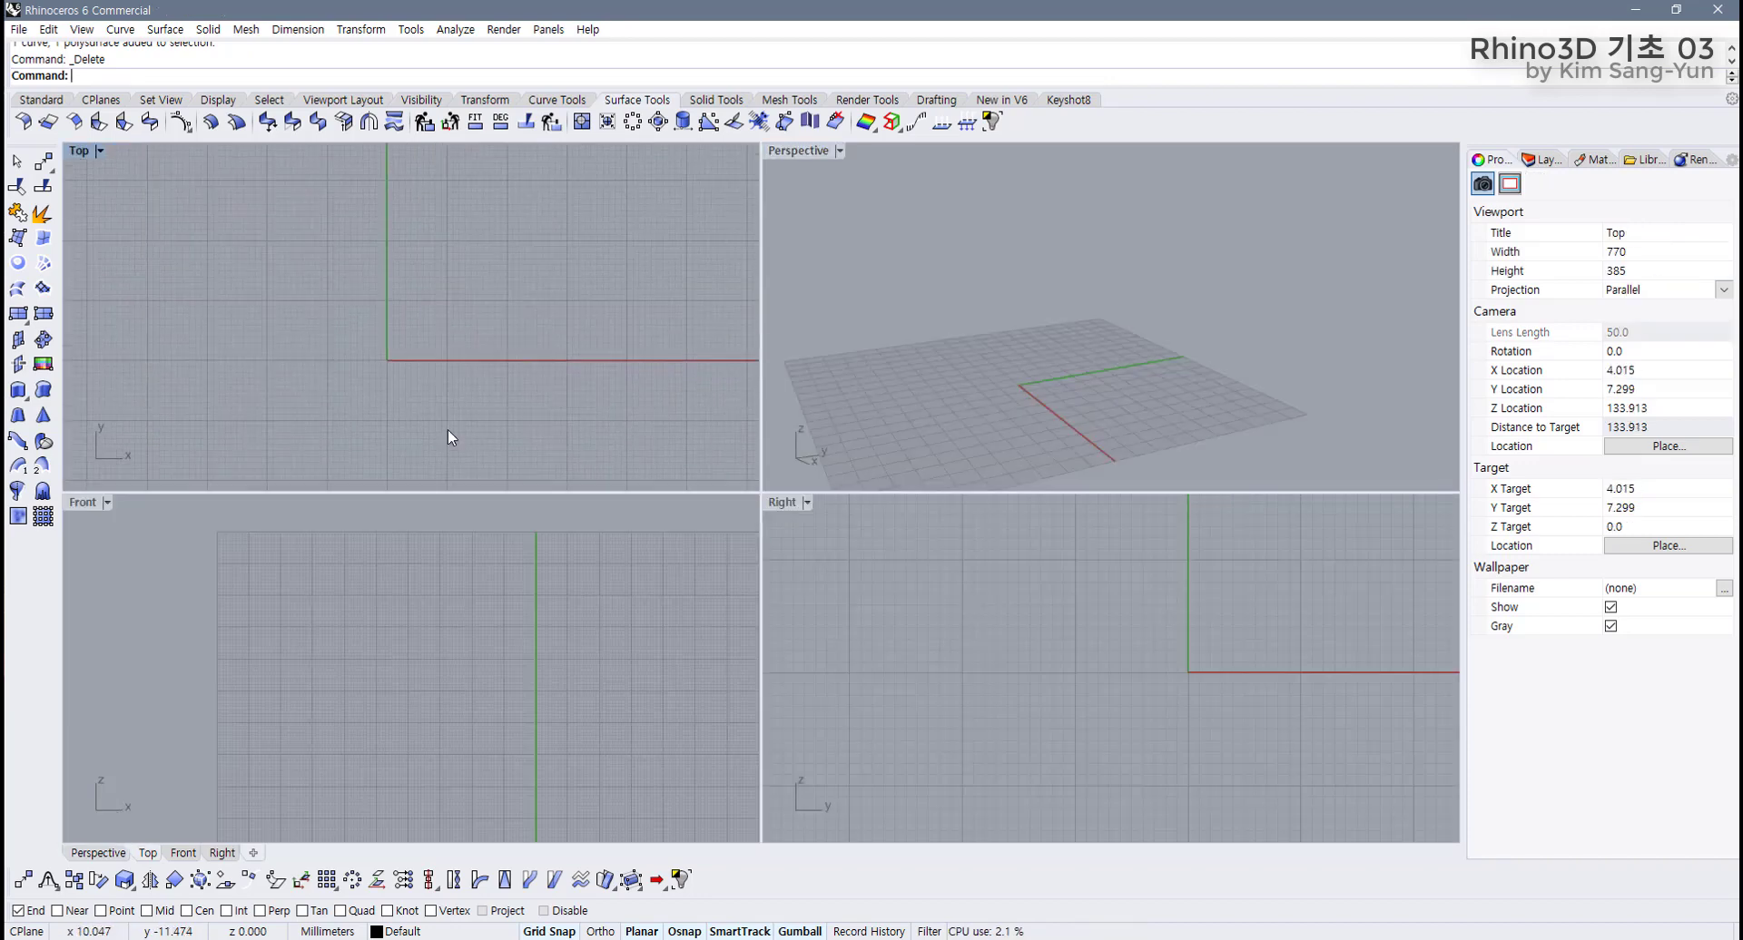
pyautogui.click(49, 104)
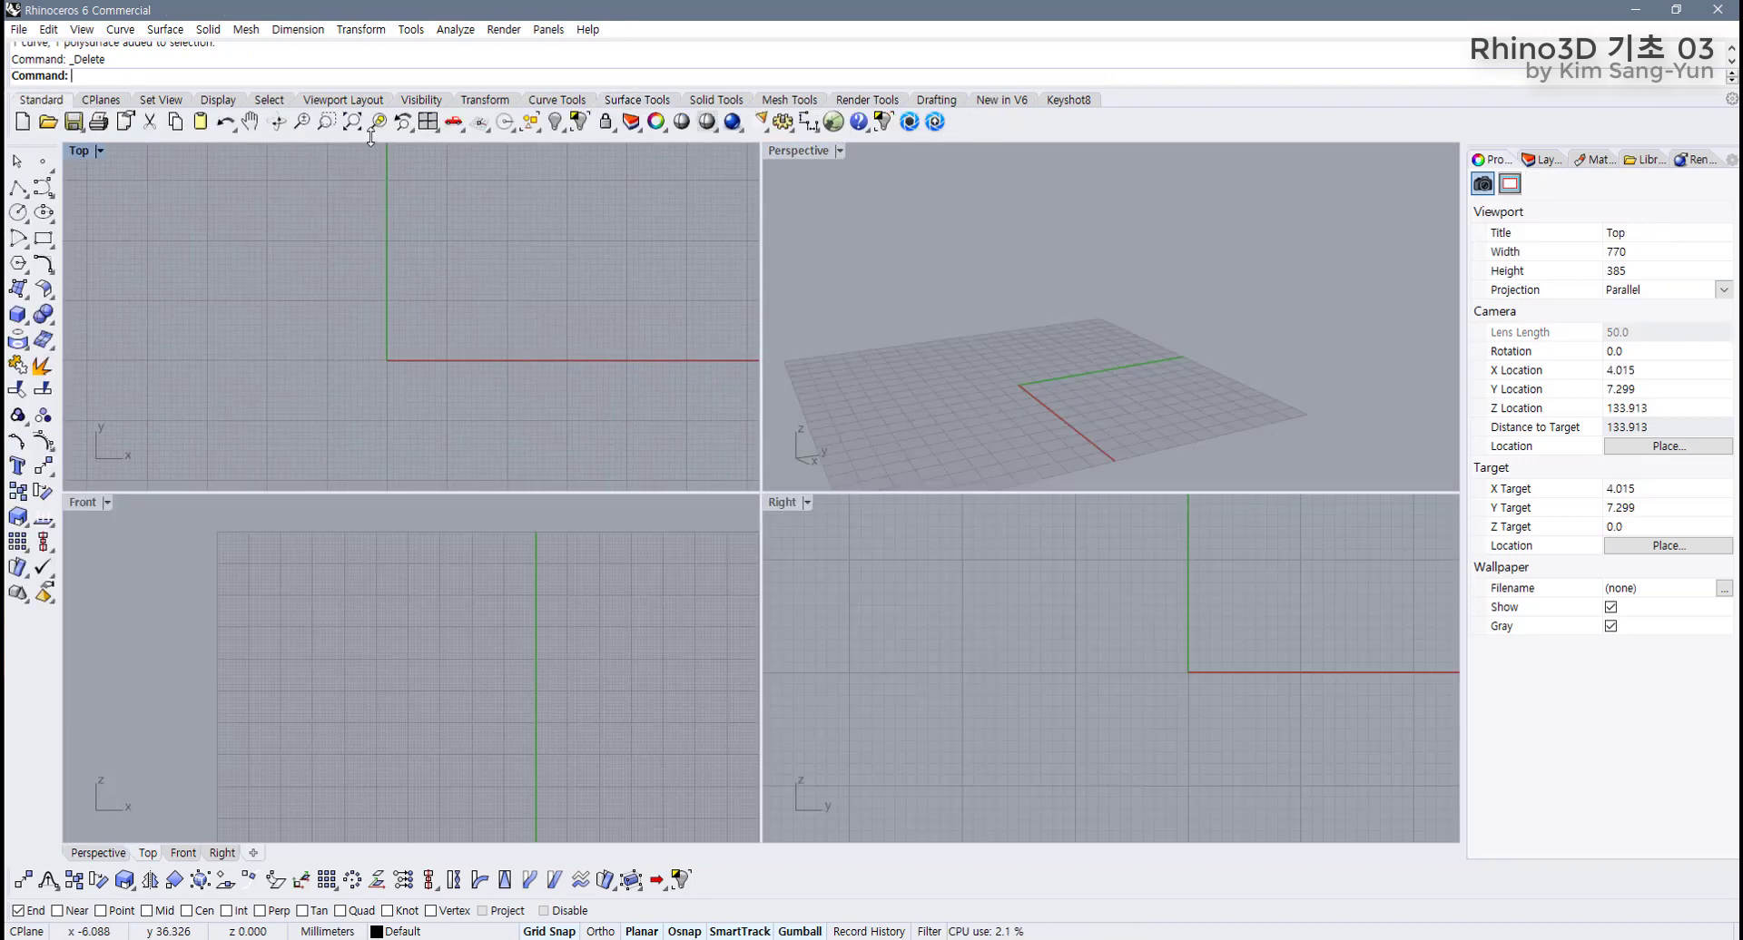
pyautogui.click(426, 124)
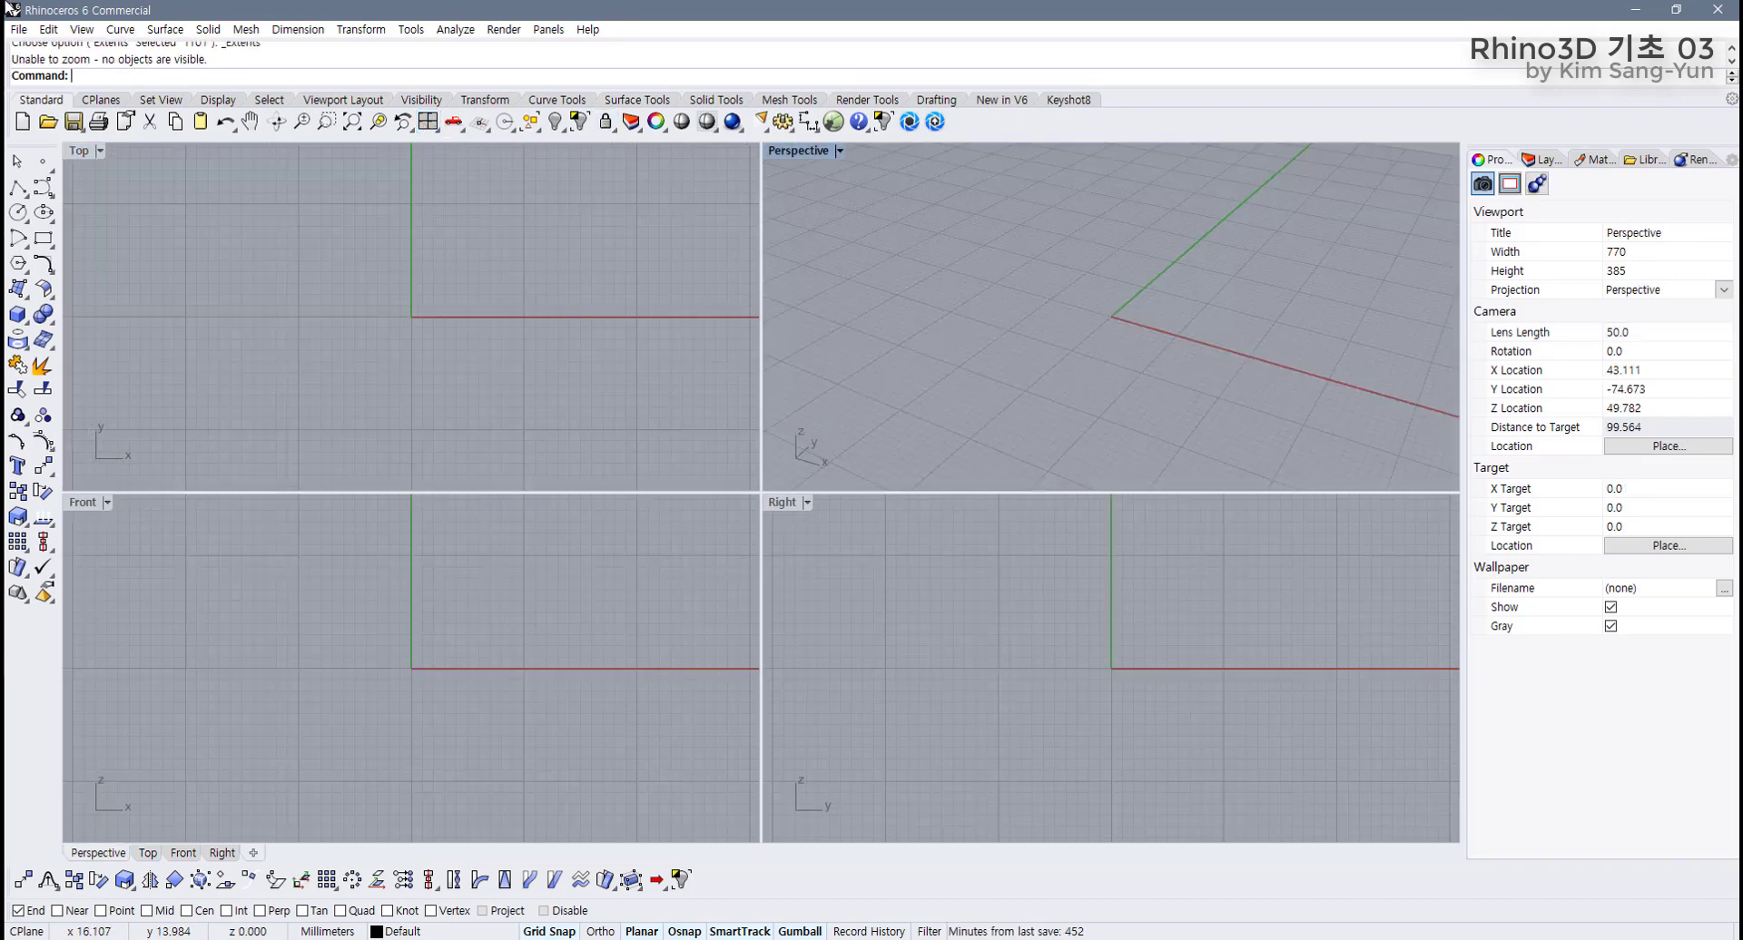
# Switch to the Chrome image search for 픽토그램 디자인 and open the source blog post of the black icon sheet.
pyautogui.hotkey('alt', 'Tab')
pyautogui.moveTo(701, 111); pyautogui.dragTo(614, 69)
pyautogui.scroll(1, 423, 488)
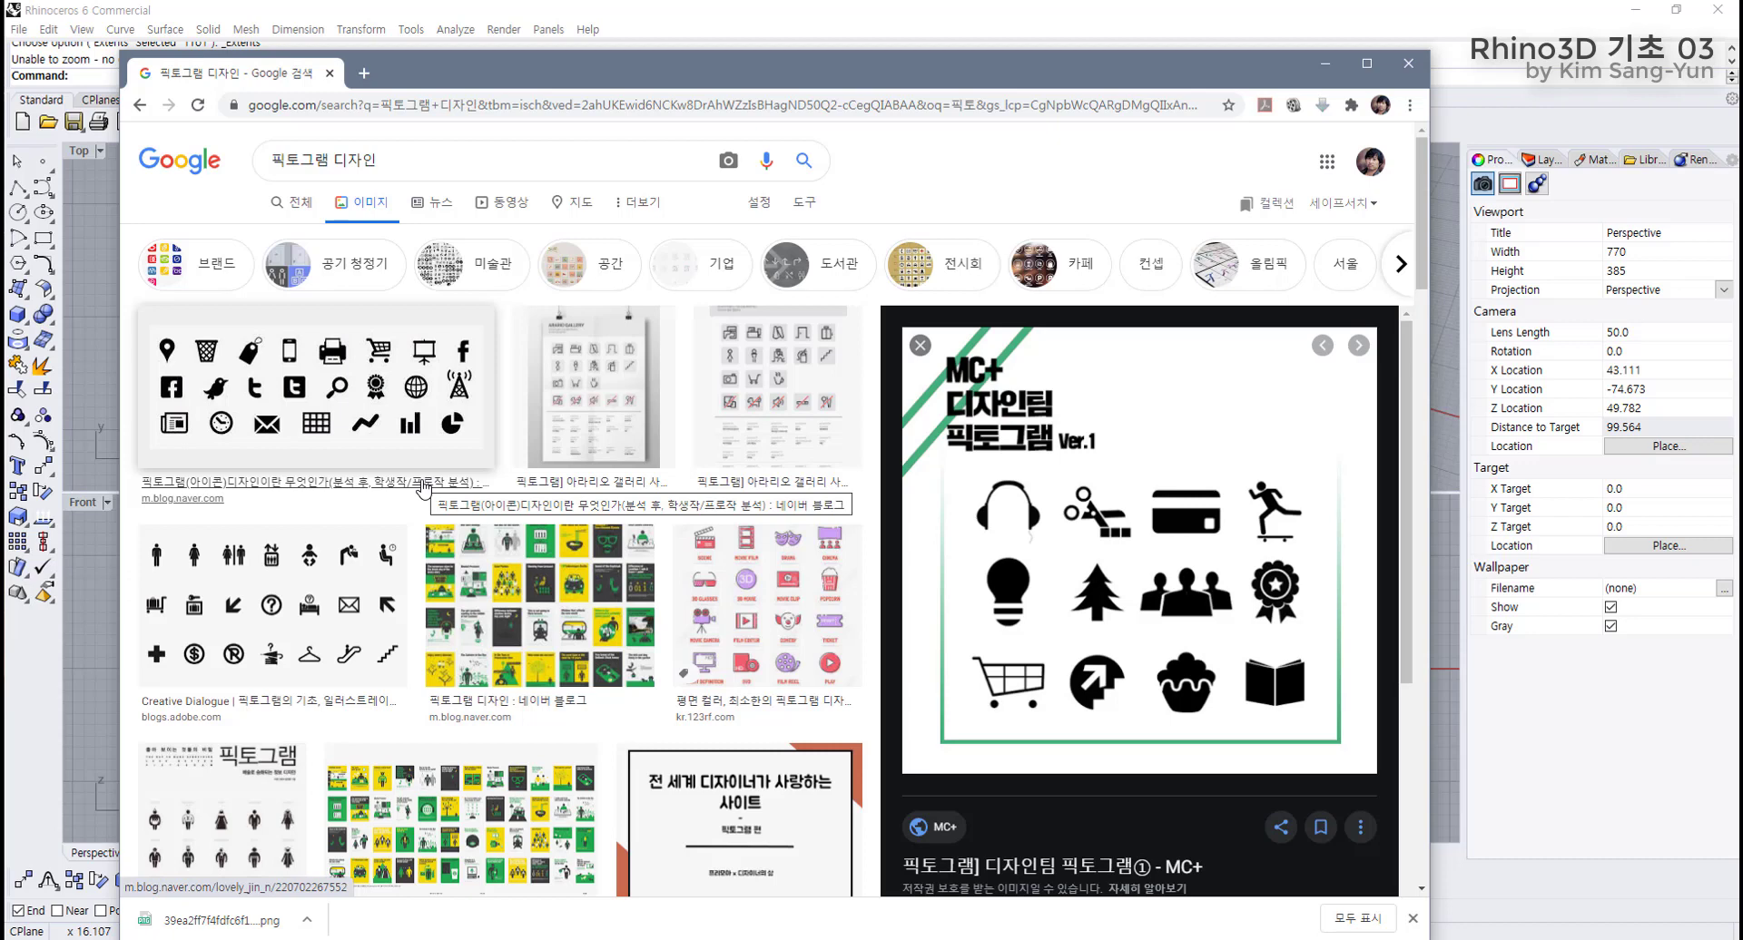
pyautogui.click(329, 367)
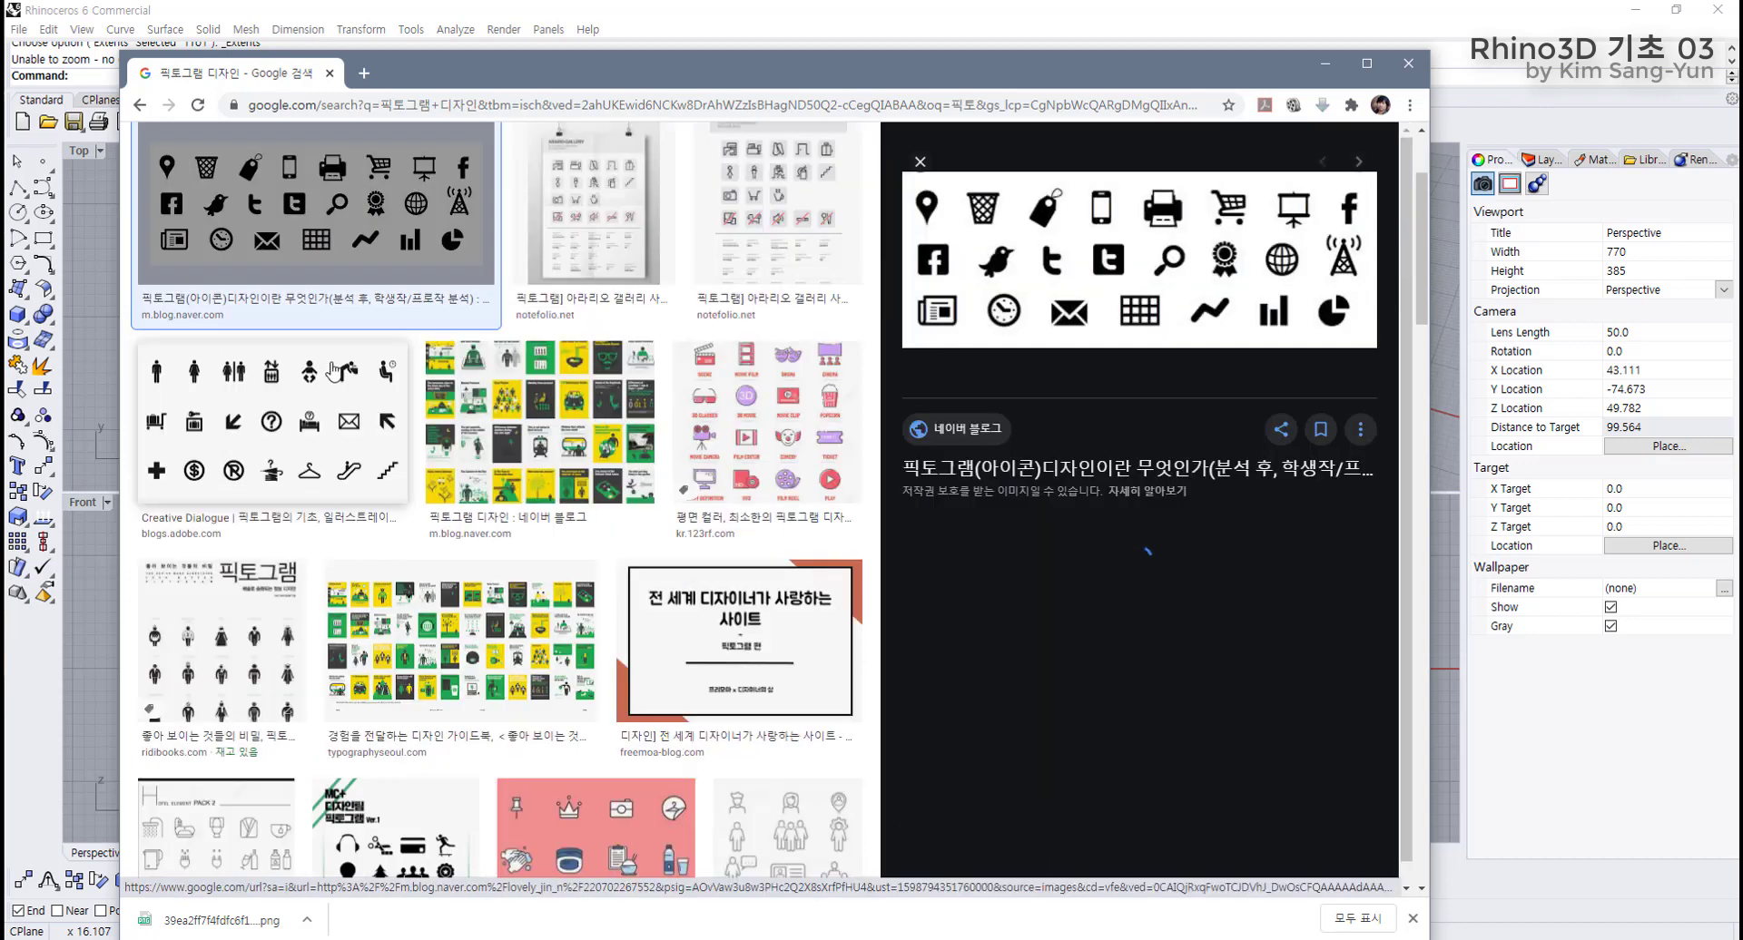
pyautogui.click(1053, 291)
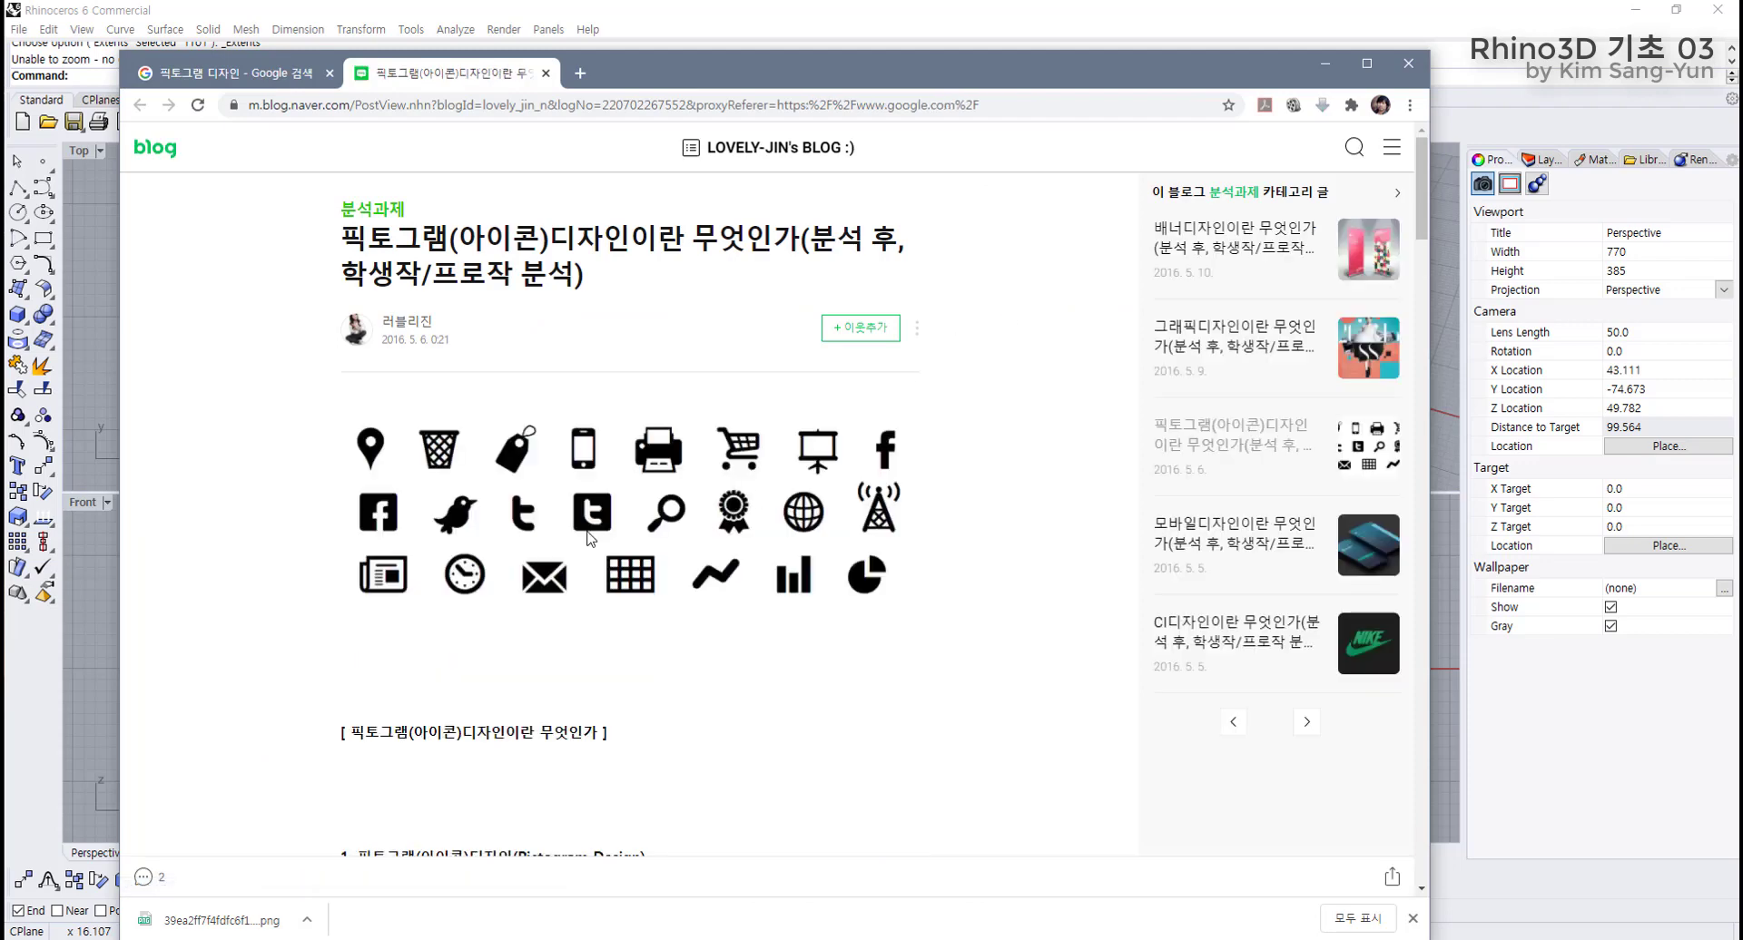
# Enlarge the icon sheet image in the blog post, examine the pictograms and close the blog page.
pyautogui.click(544, 564)
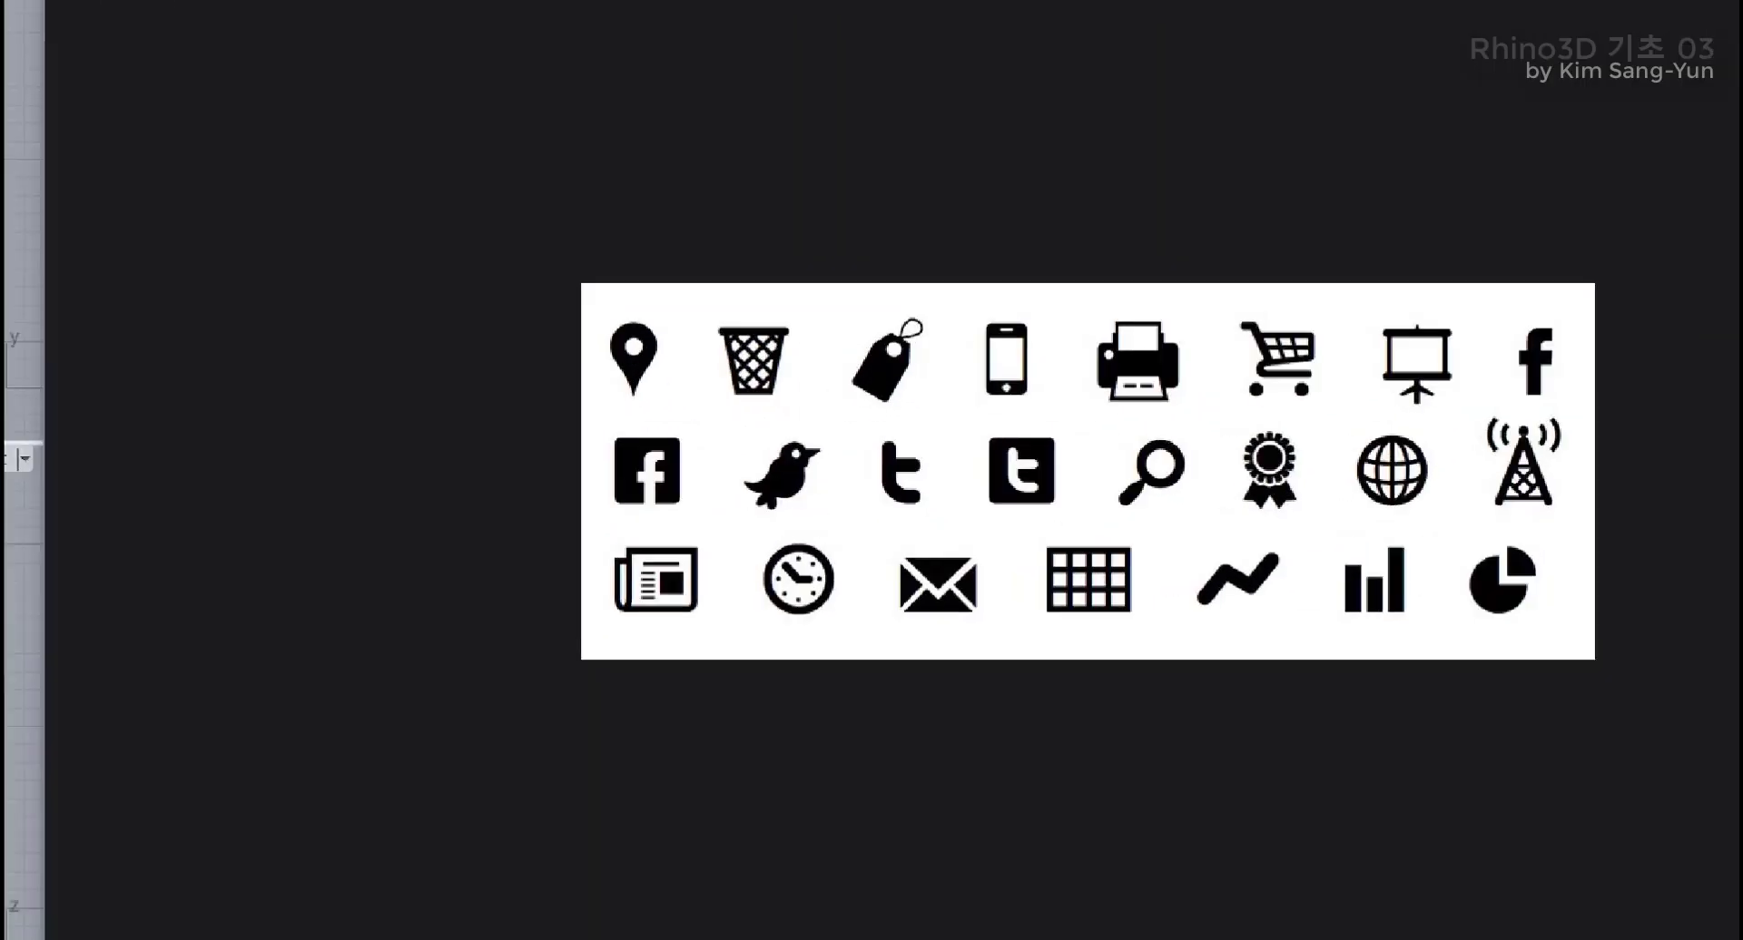
pyautogui.moveTo(451, 588)
pyautogui.mouseDown()
pyautogui.moveTo(304, 494)
pyautogui.moveTo(430, 458)
pyautogui.mouseUp()
pyautogui.moveTo(540, 539)
pyautogui.mouseDown()
pyautogui.moveTo(454, 525)
pyautogui.moveTo(556, 486)
pyautogui.moveTo(663, 396)
pyautogui.moveTo(722, 540)
pyautogui.mouseUp()
pyautogui.press('Escape')
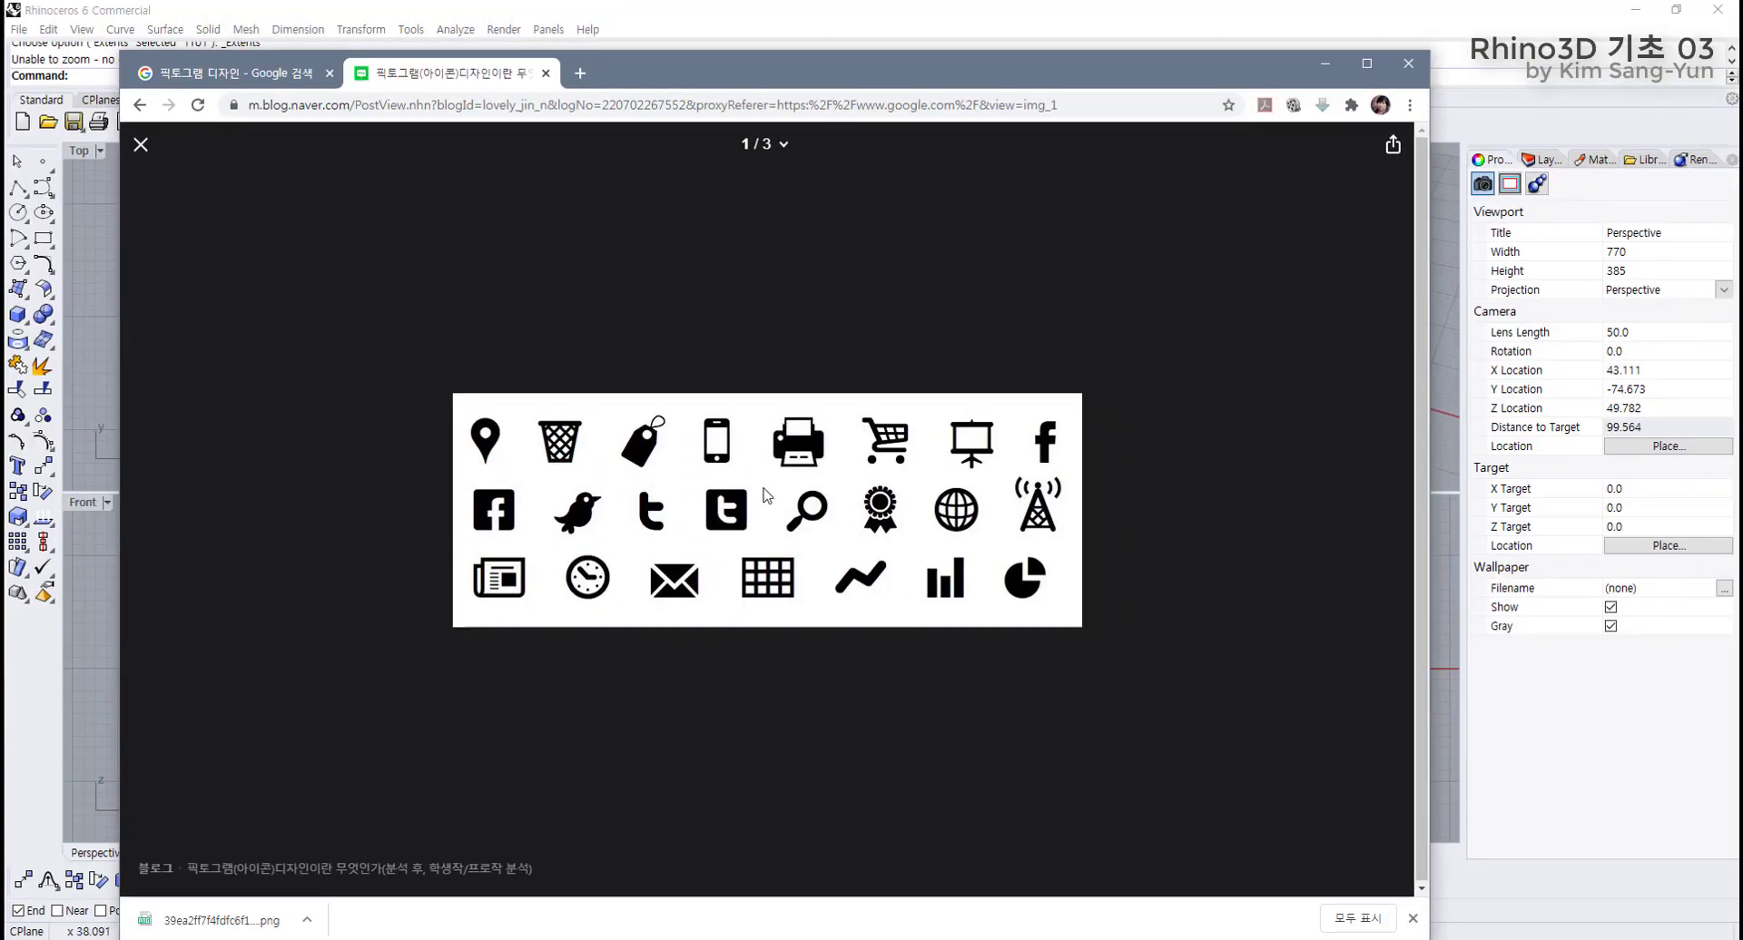
pyautogui.click(546, 73)
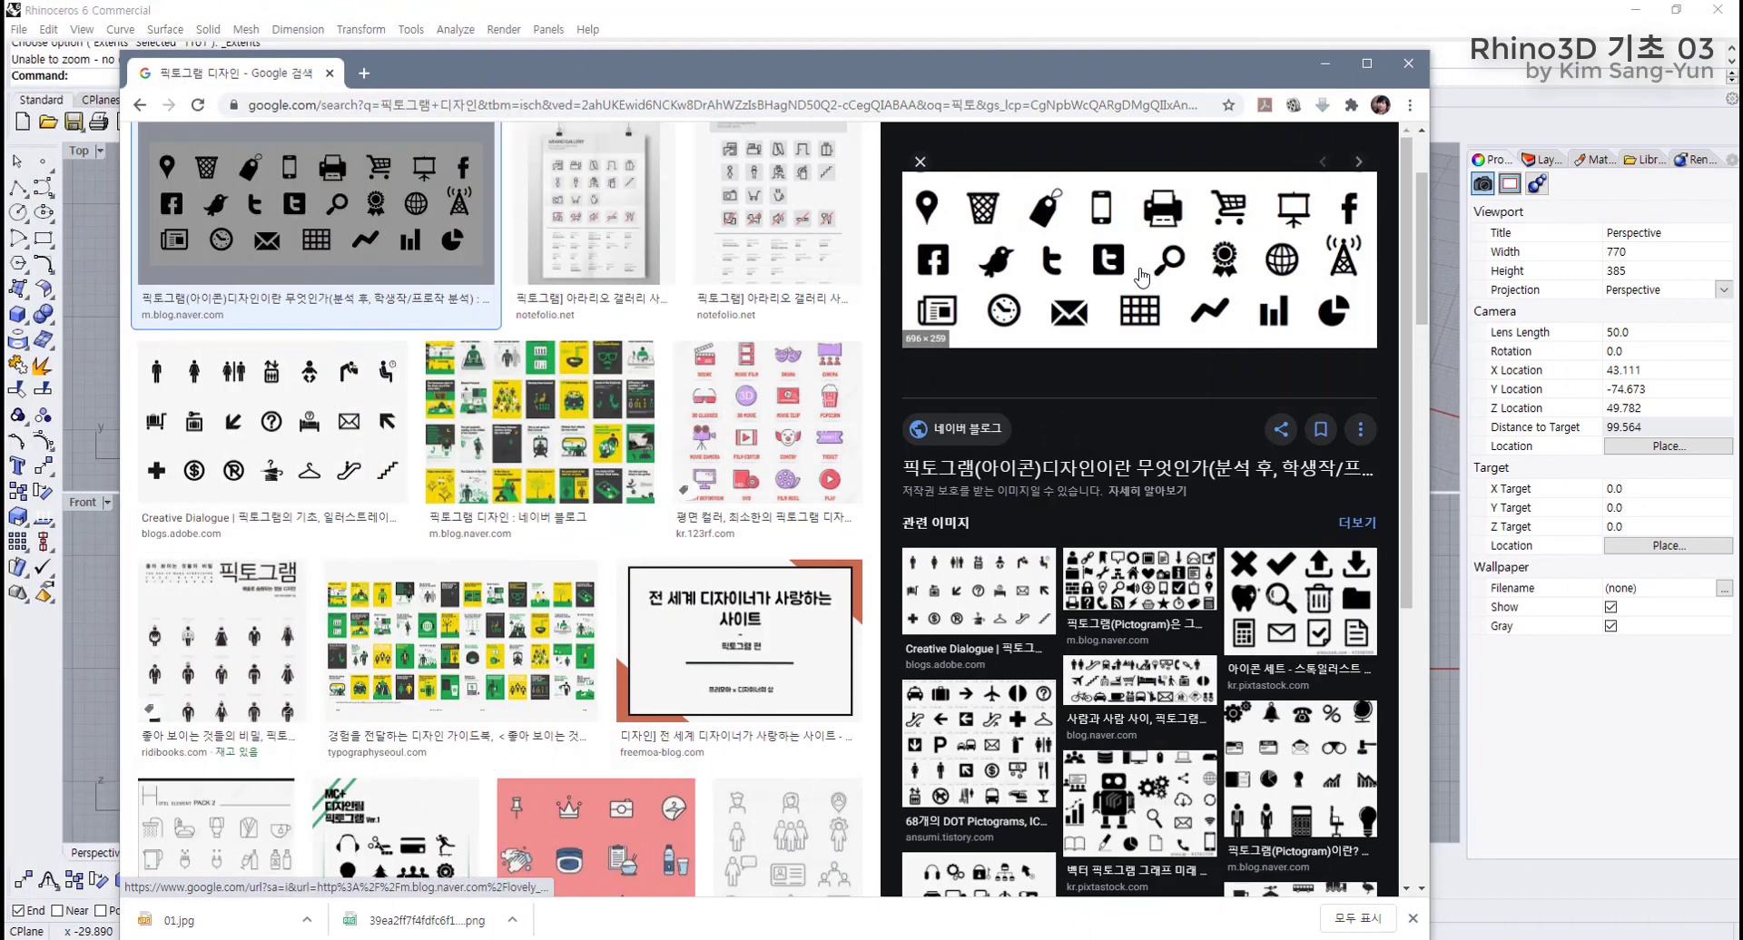
# Save the black icon sheet from the image search preview to the 라이노 folder as 01.jpg, replacing the existing file.
pyautogui.rightClick(1139, 277)
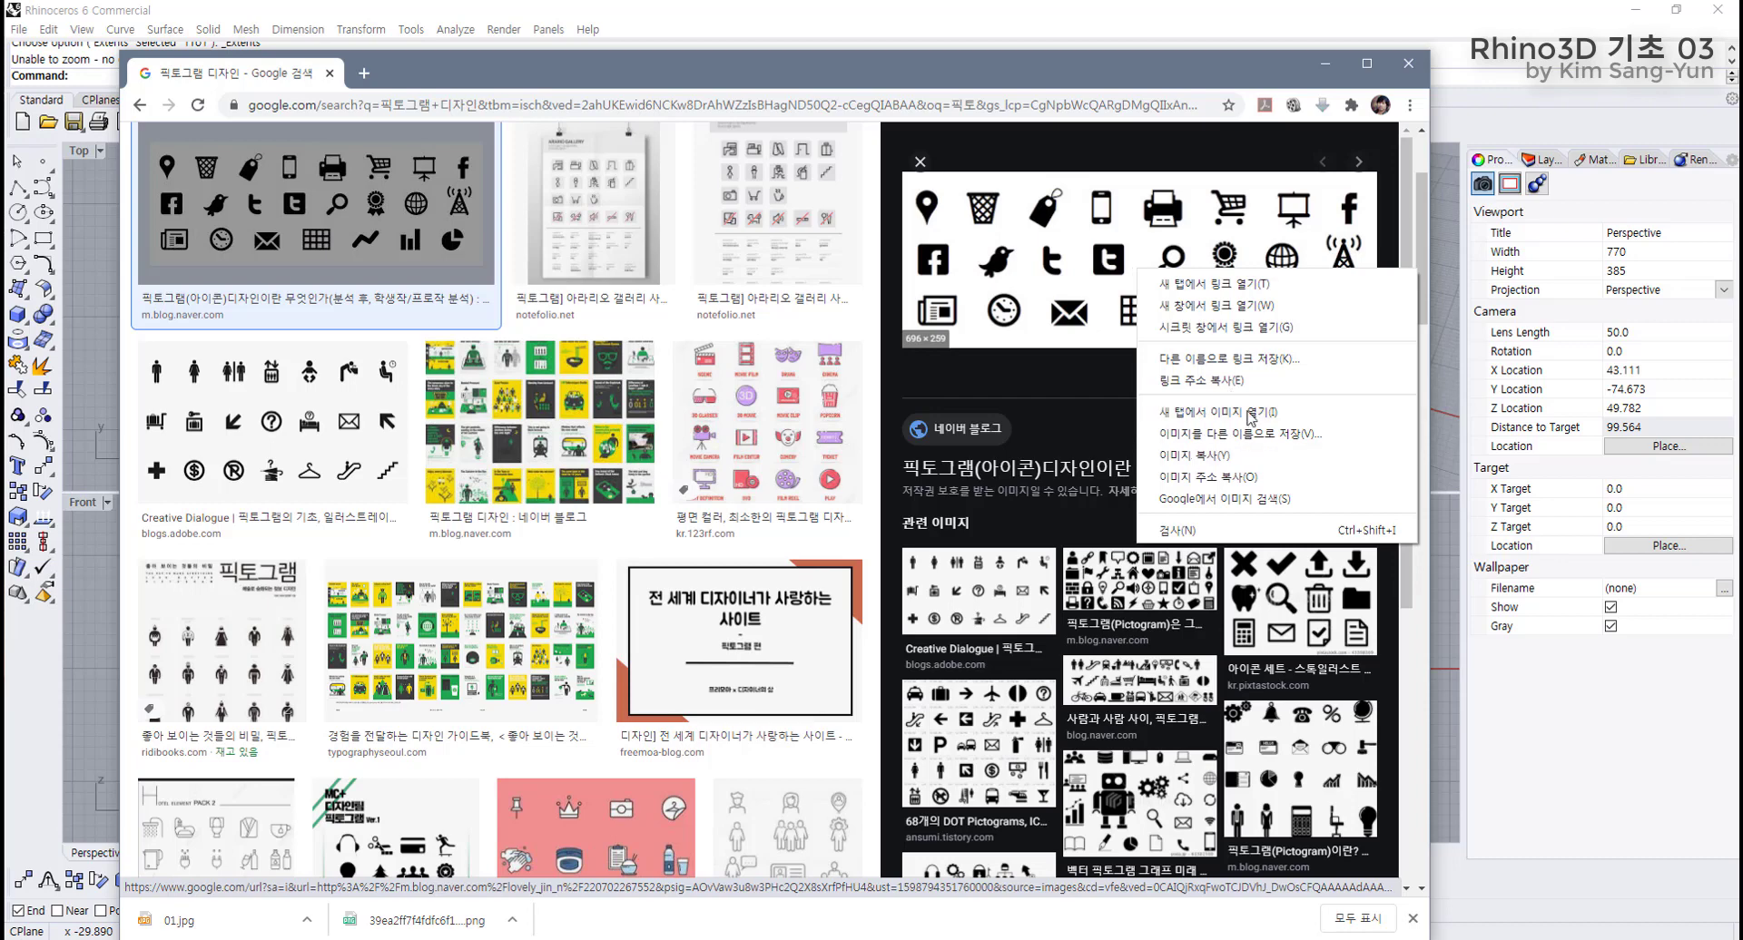
pyautogui.click(1267, 434)
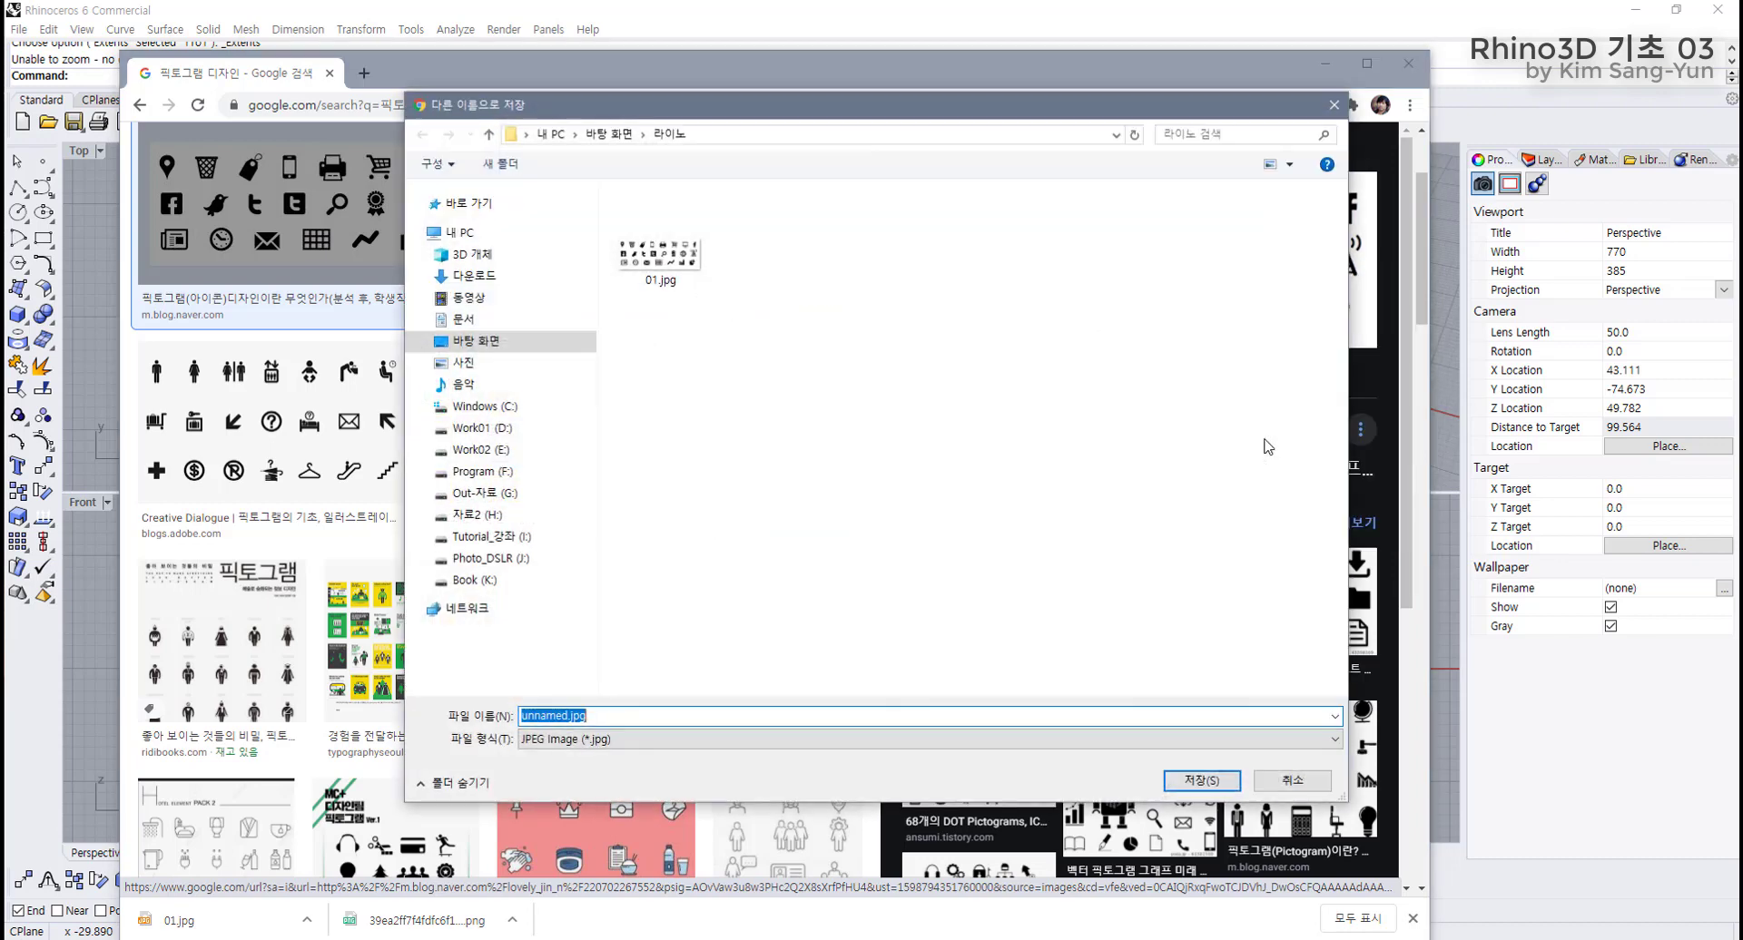
pyautogui.click(688, 270)
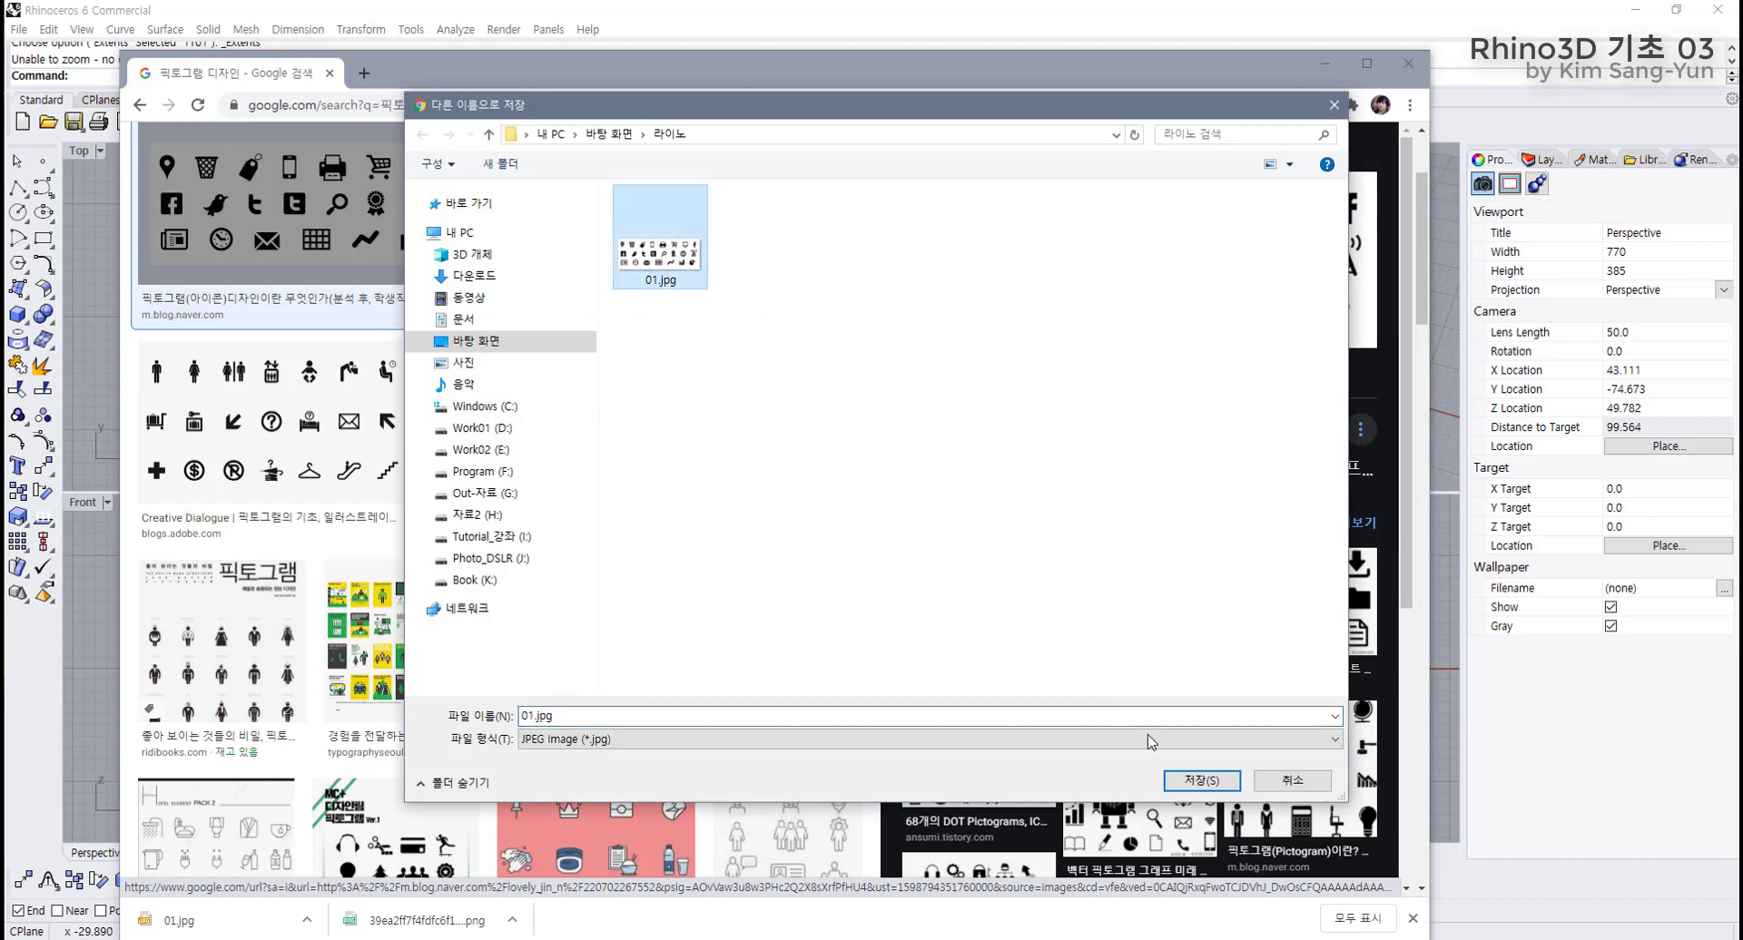
pyautogui.click(1201, 780)
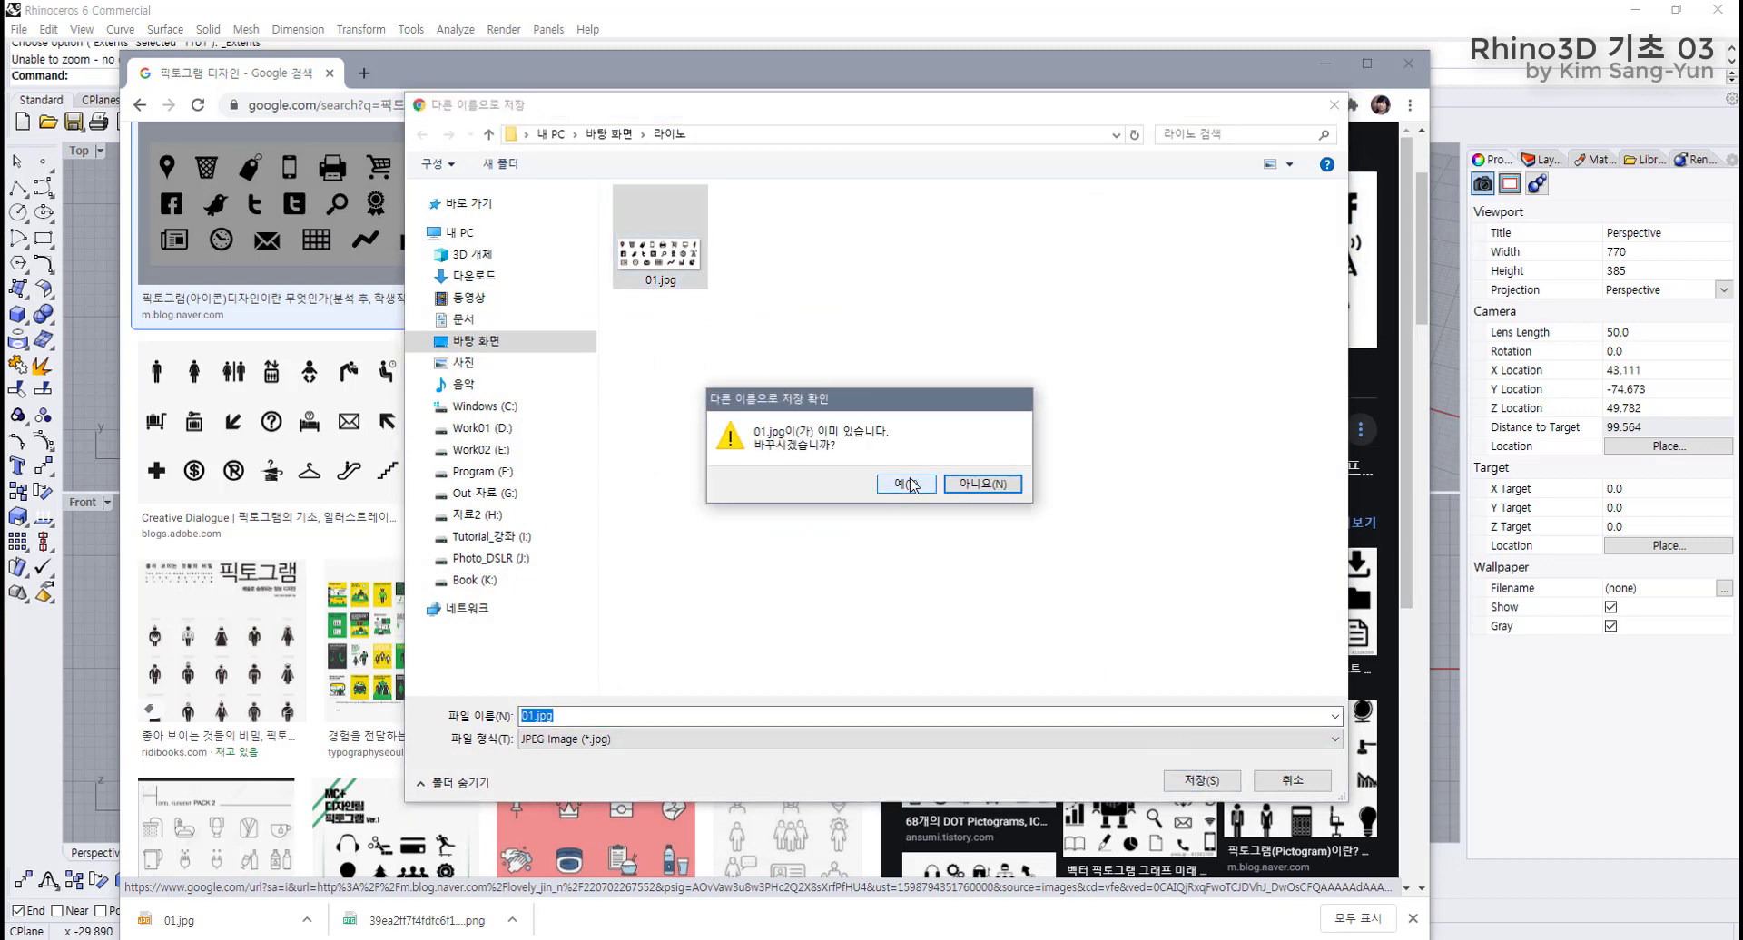
pyautogui.click(907, 481)
# Open the related robot pictogram image on its PIXTA page and save it to the 라이노 folder as 02.jpg.
pyautogui.click(1156, 735)
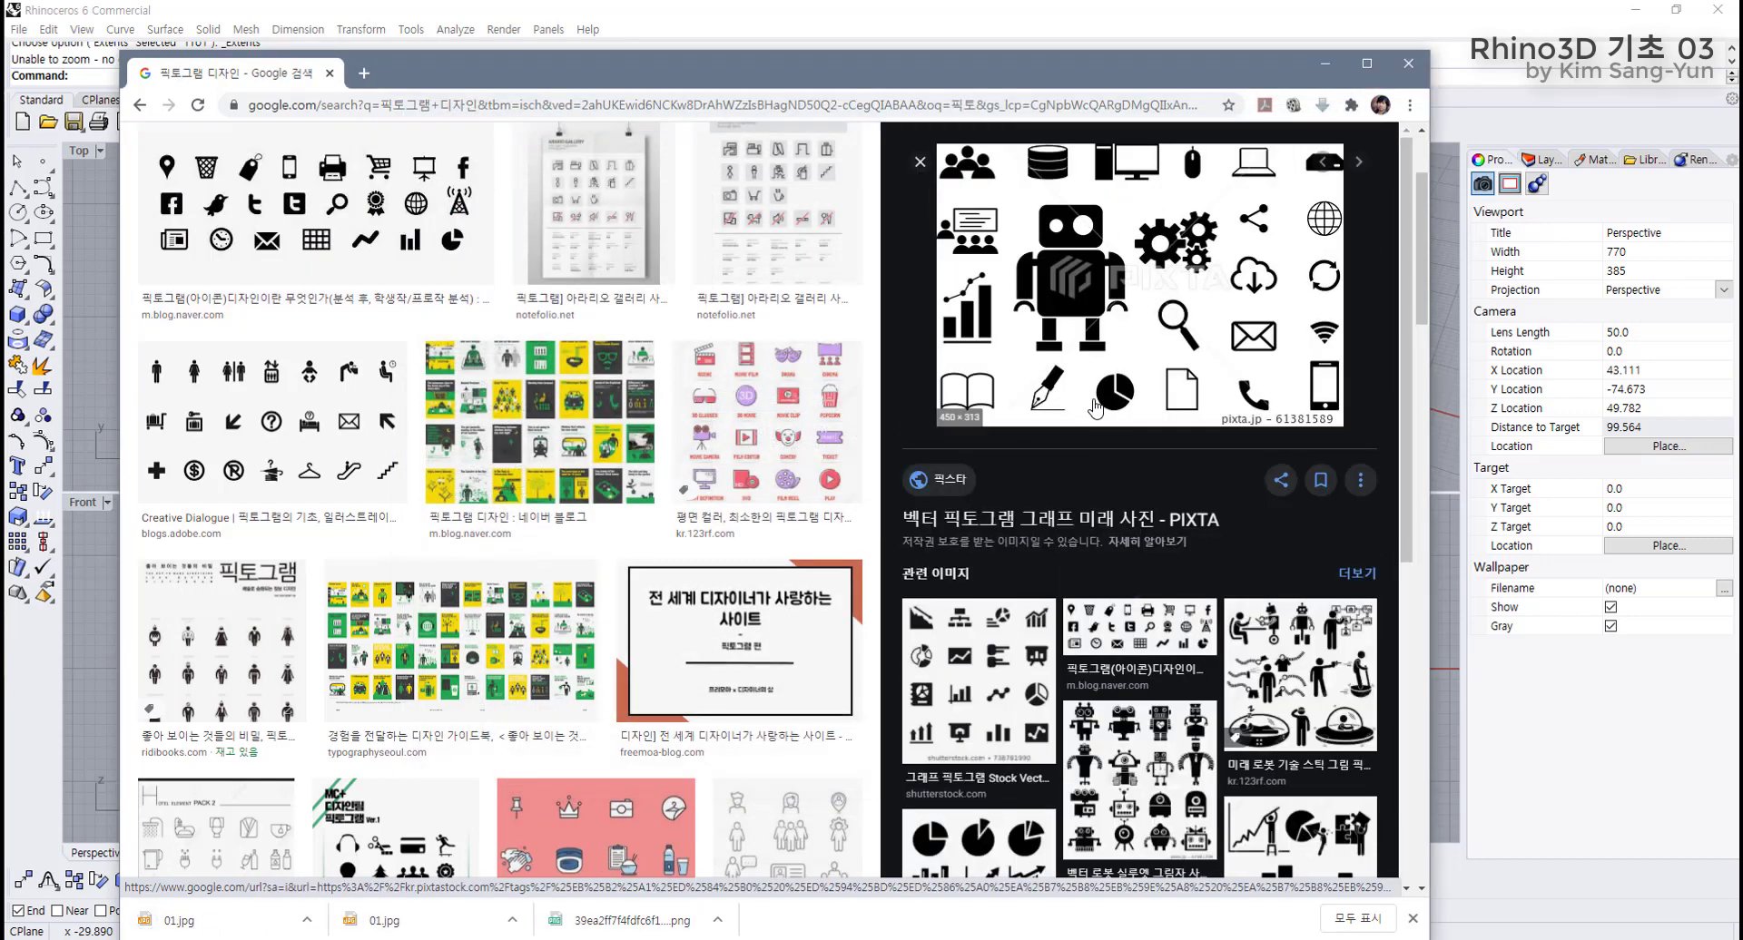
pyautogui.click(1089, 350)
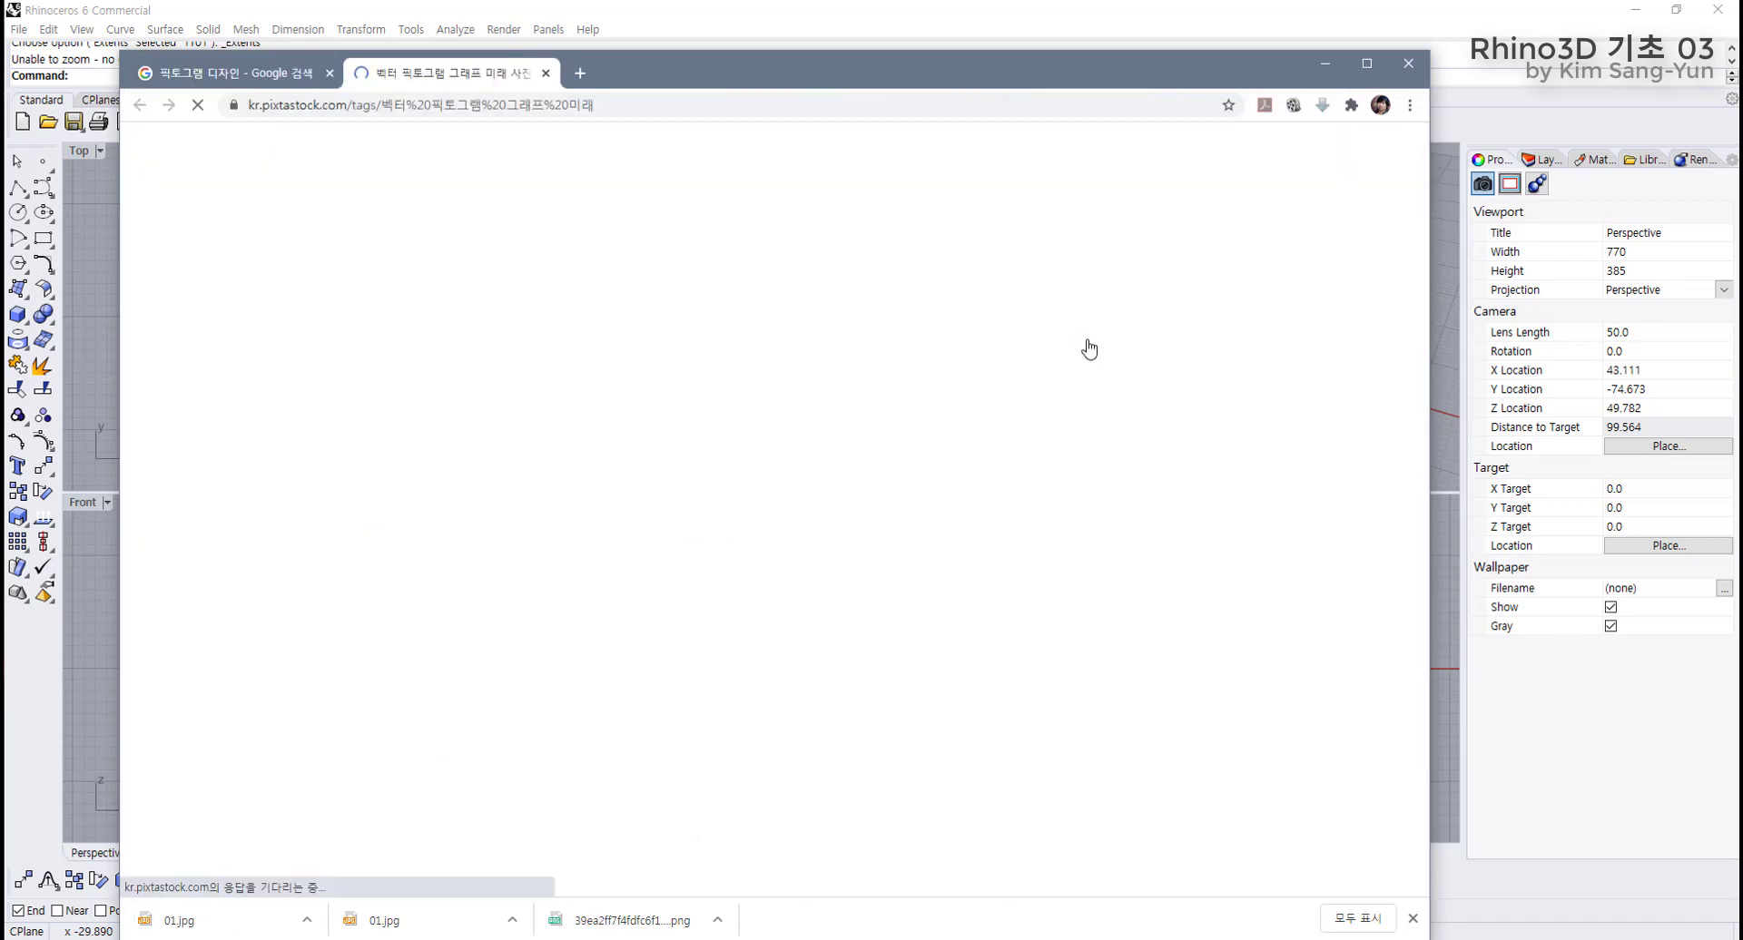
pyautogui.rightClick(315, 606)
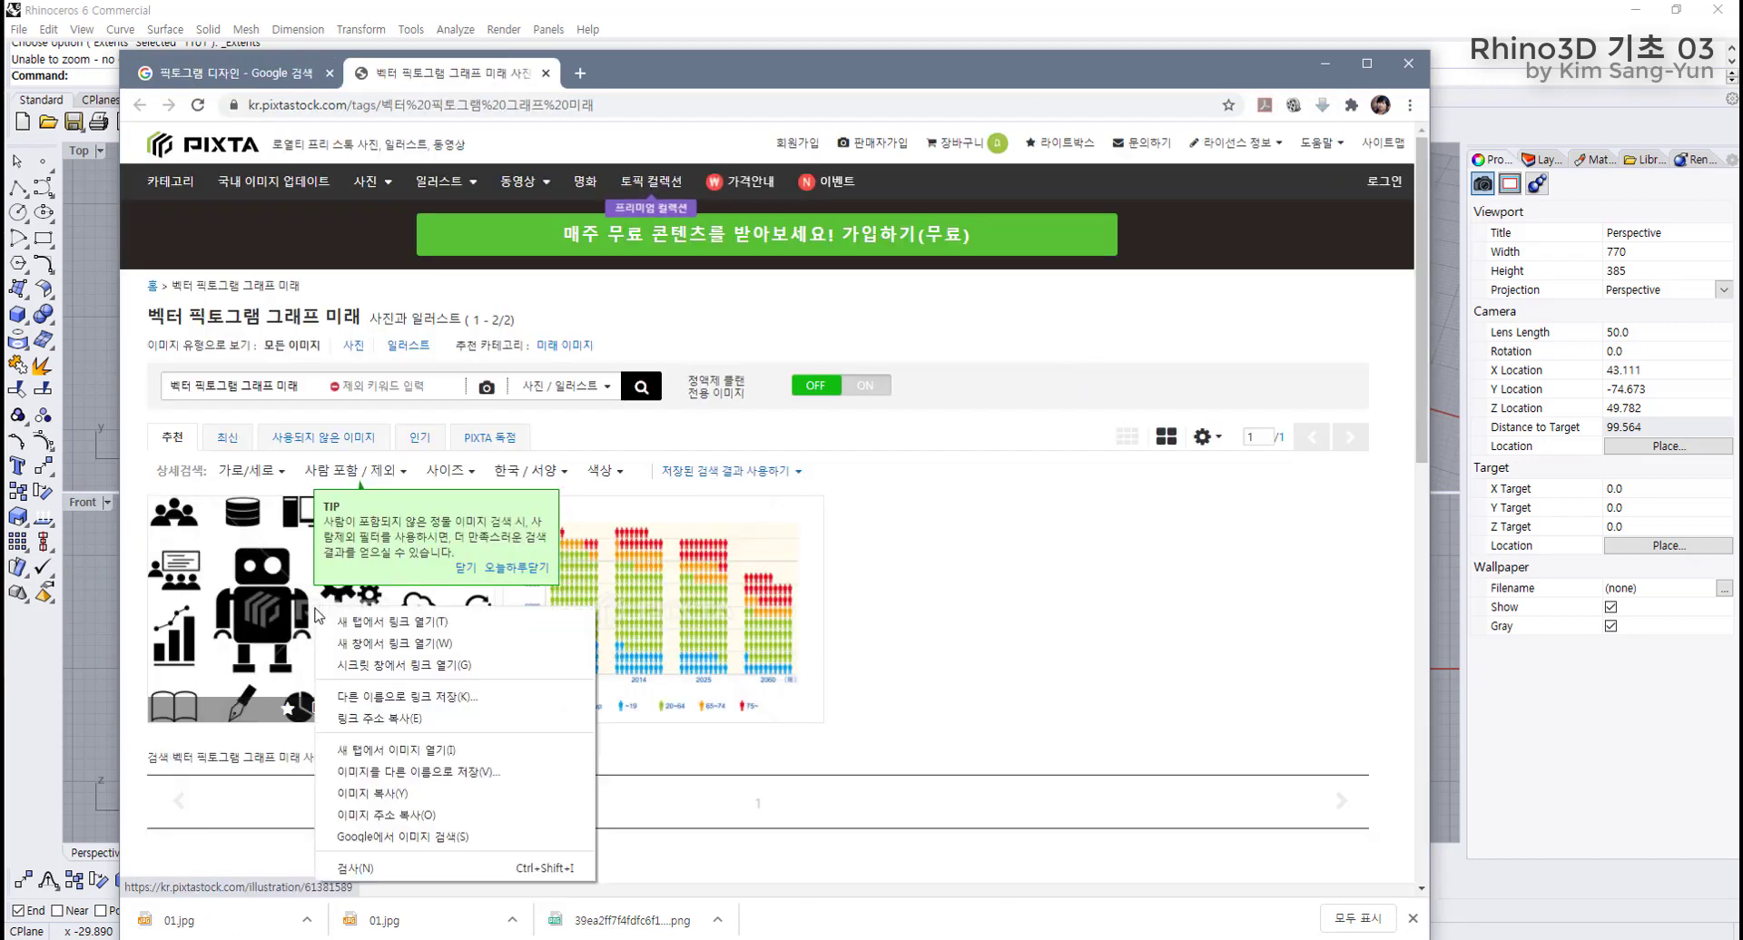
pyautogui.click(497, 772)
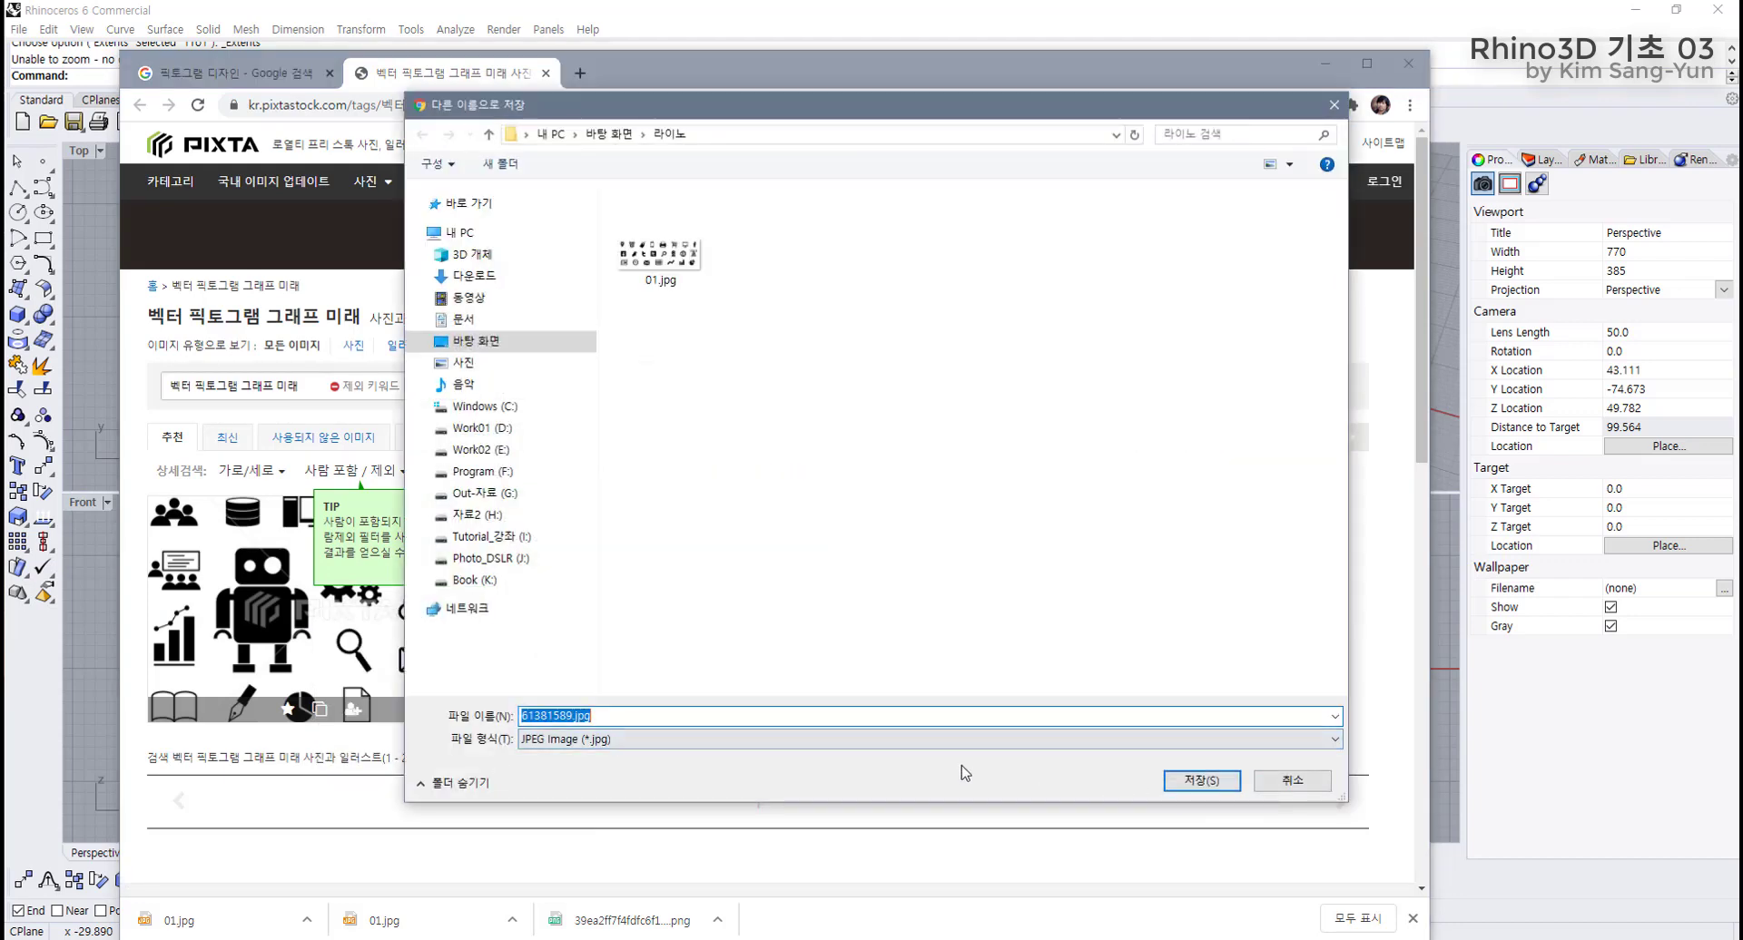
pyautogui.write('02')
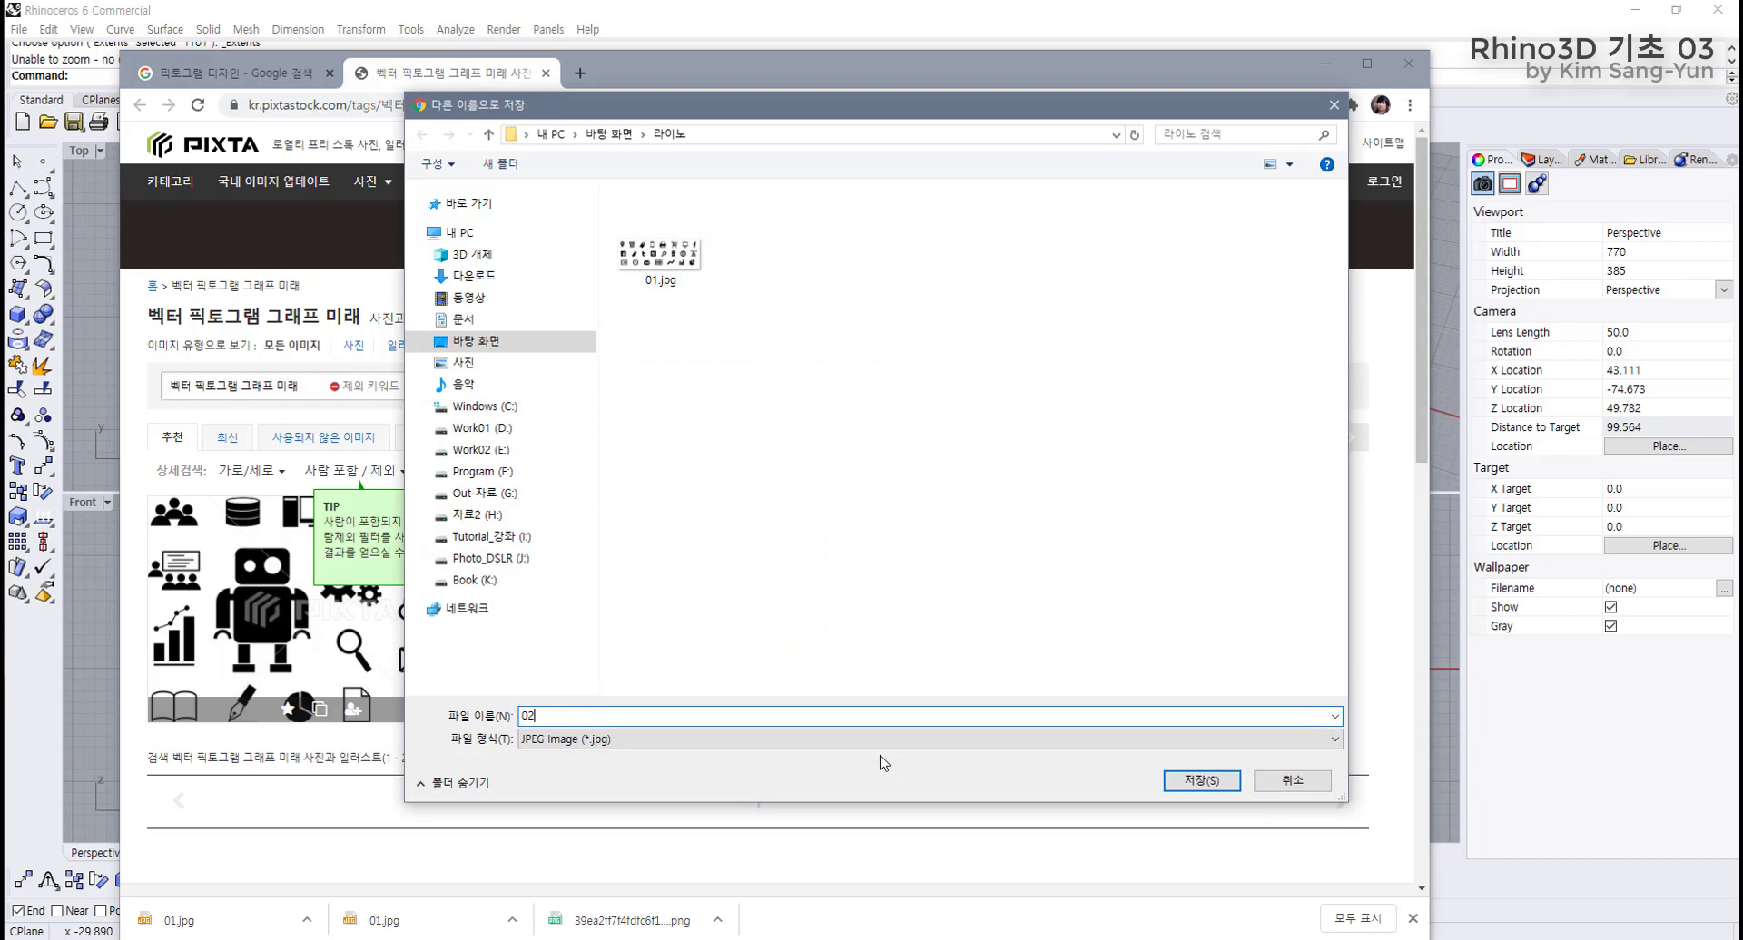
pyautogui.press('Return')
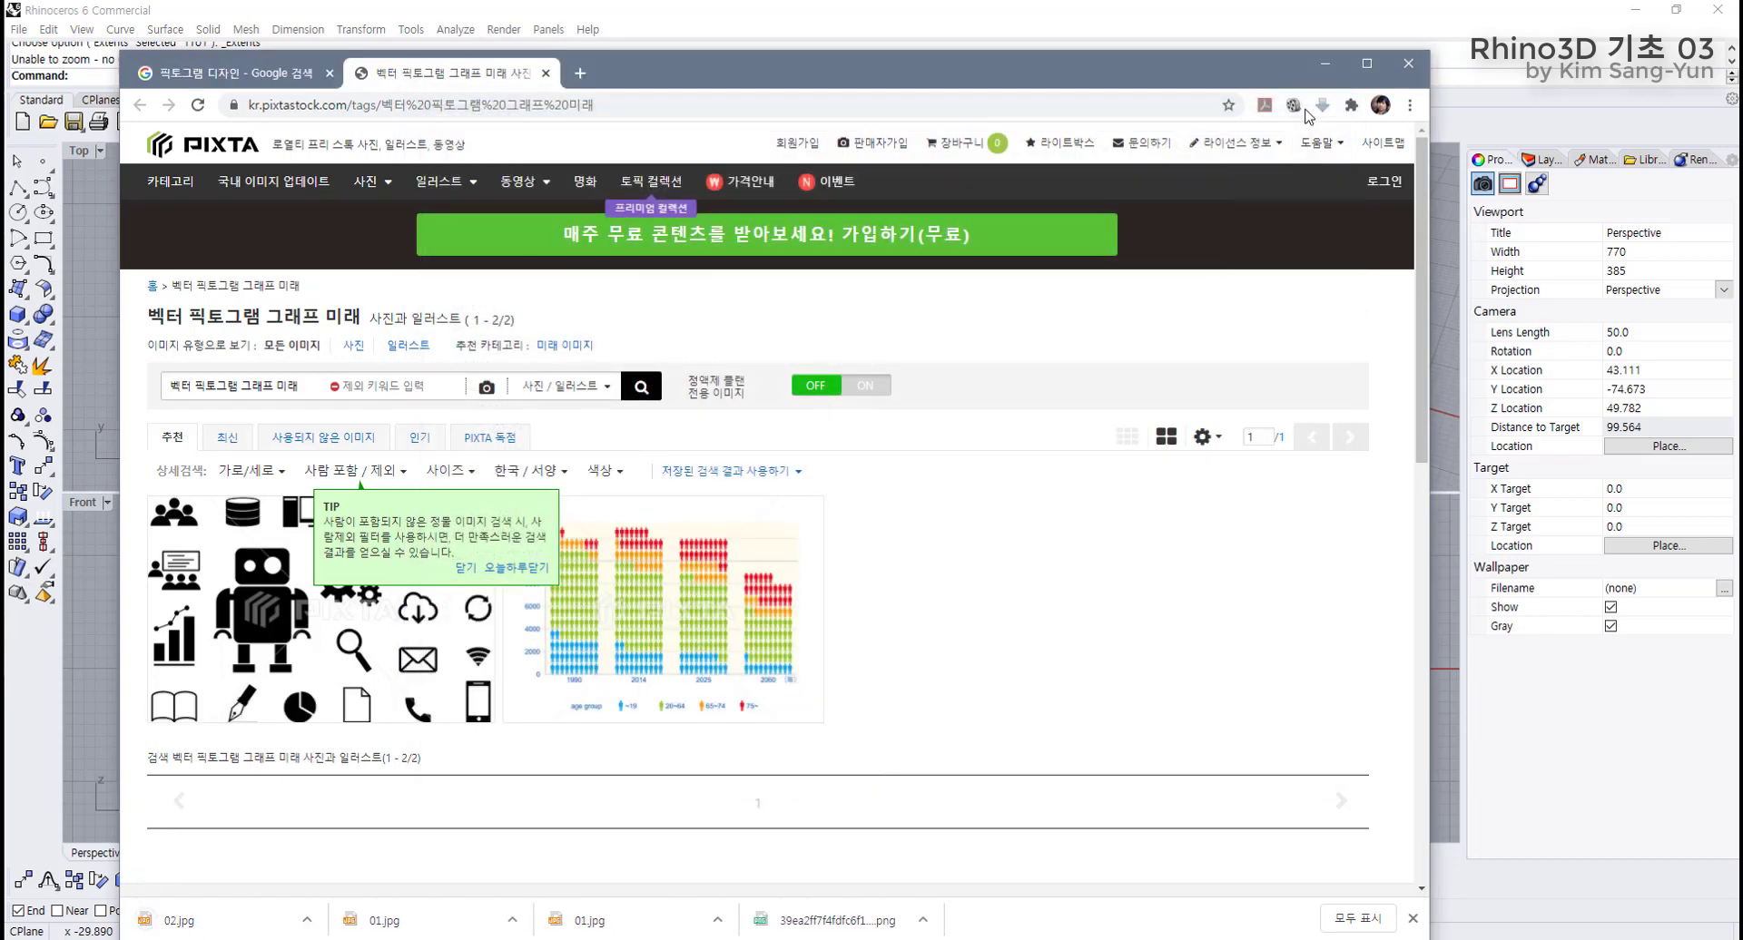
# Minimize the browser to return to Rhino and maximize the Top viewport.
pyautogui.click(1325, 62)
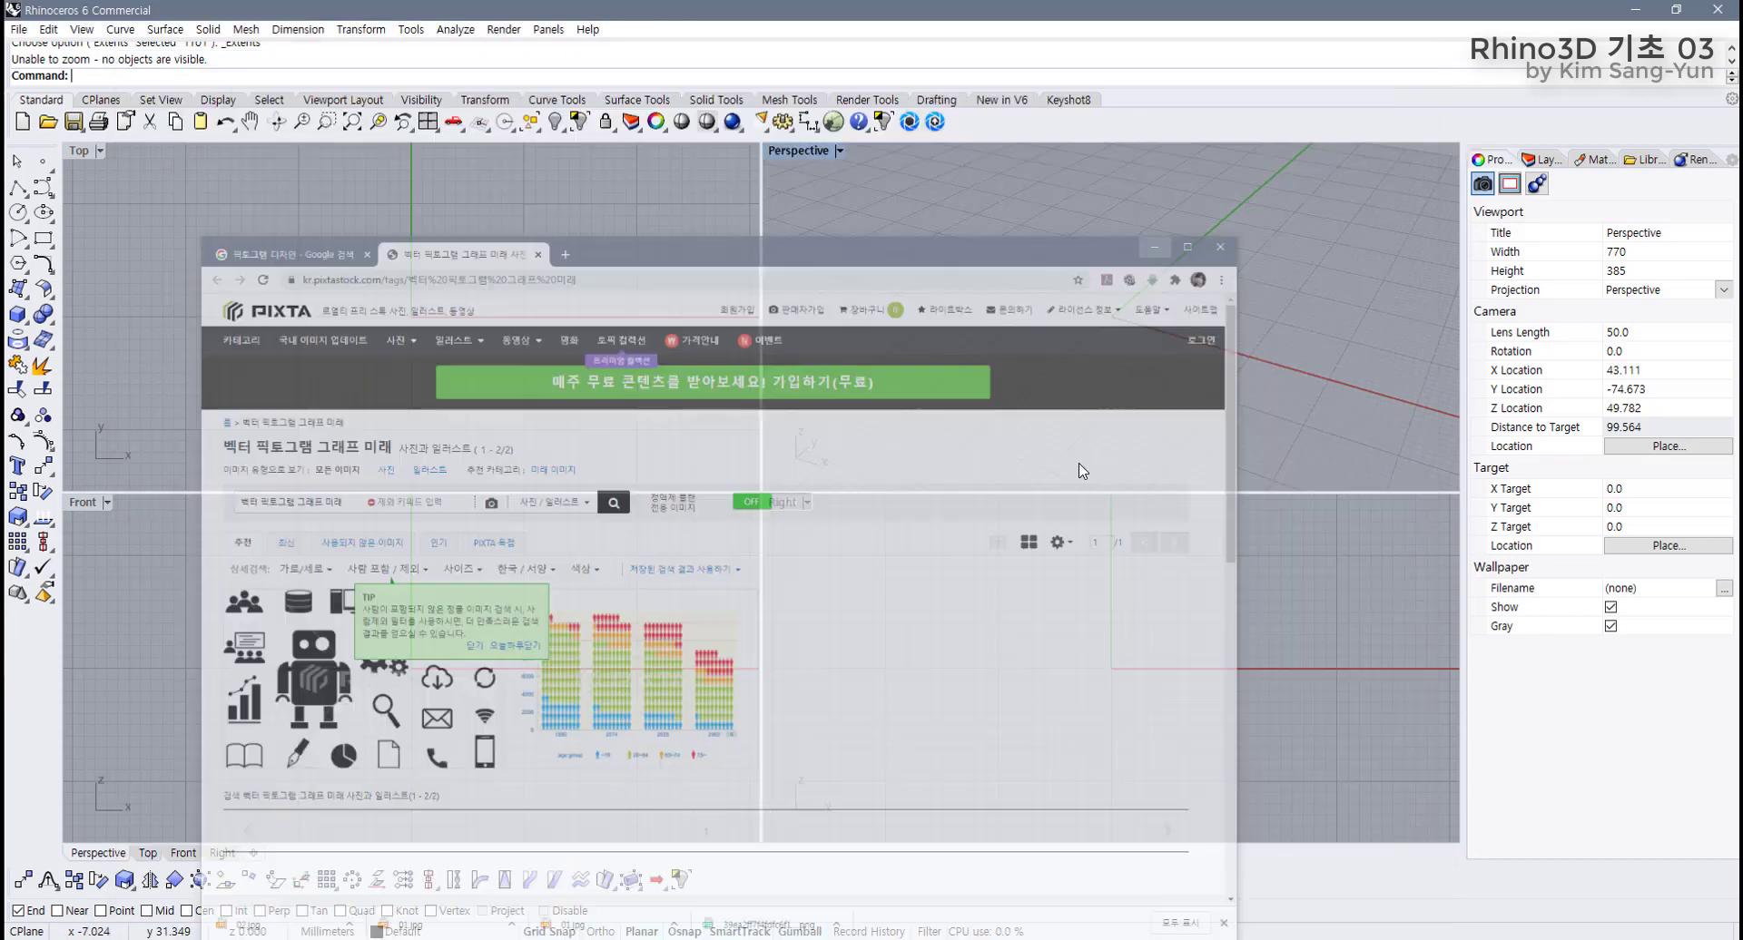
pyautogui.moveTo(401, 697)
pyautogui.mouseDown(button='right')
pyautogui.moveTo(428, 691)
pyautogui.moveTo(393, 673)
pyautogui.mouseUp(button='right')
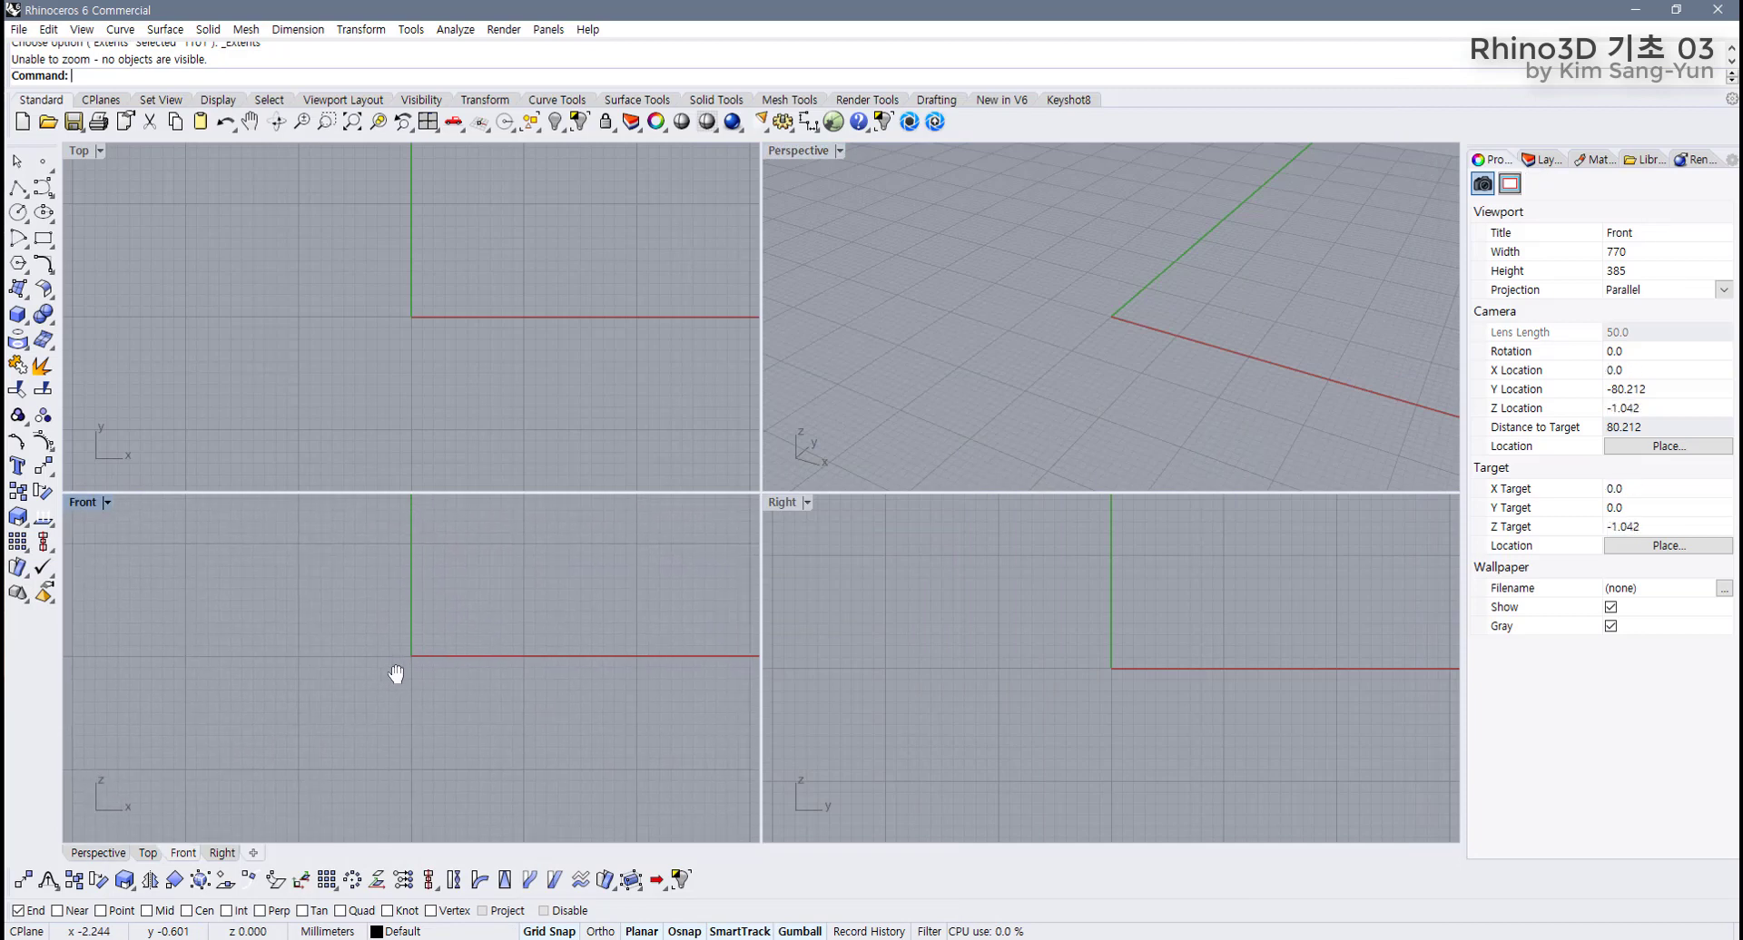
pyautogui.doubleClick(80, 151)
pyautogui.moveTo(347, 341); pyautogui.dragTo(397, 373, button='right')
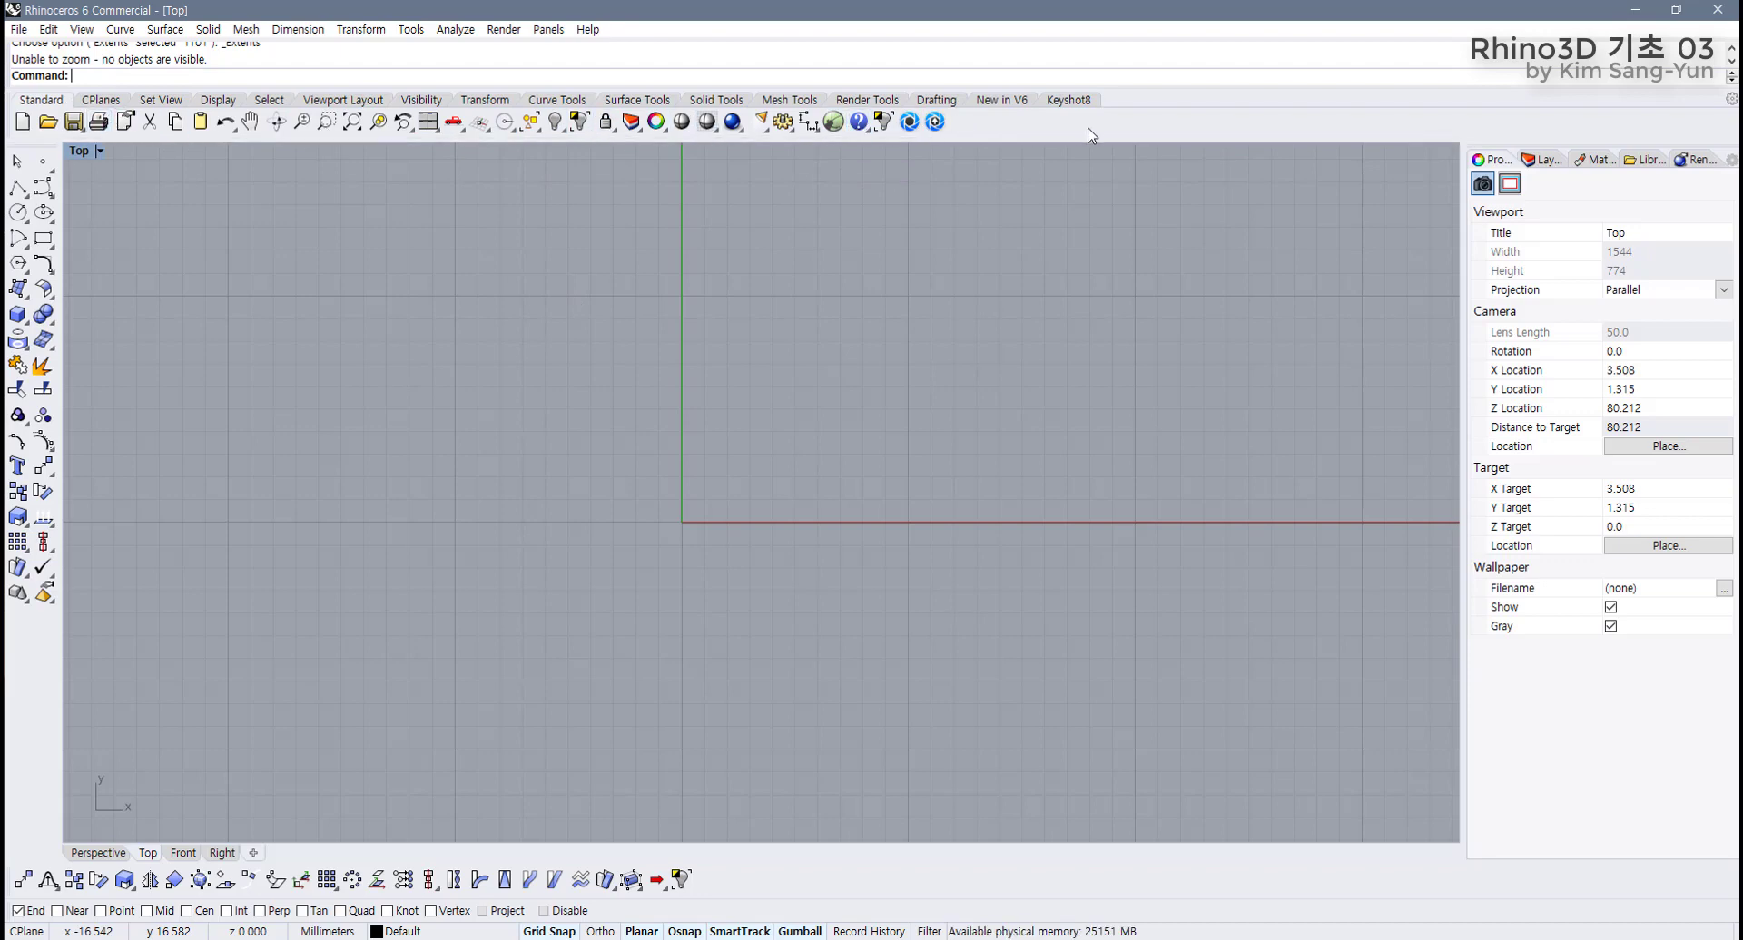
# Display the Background Bitmap toolbar and float it just below the Top viewport's title.
pyautogui.rightClick(1033, 132)
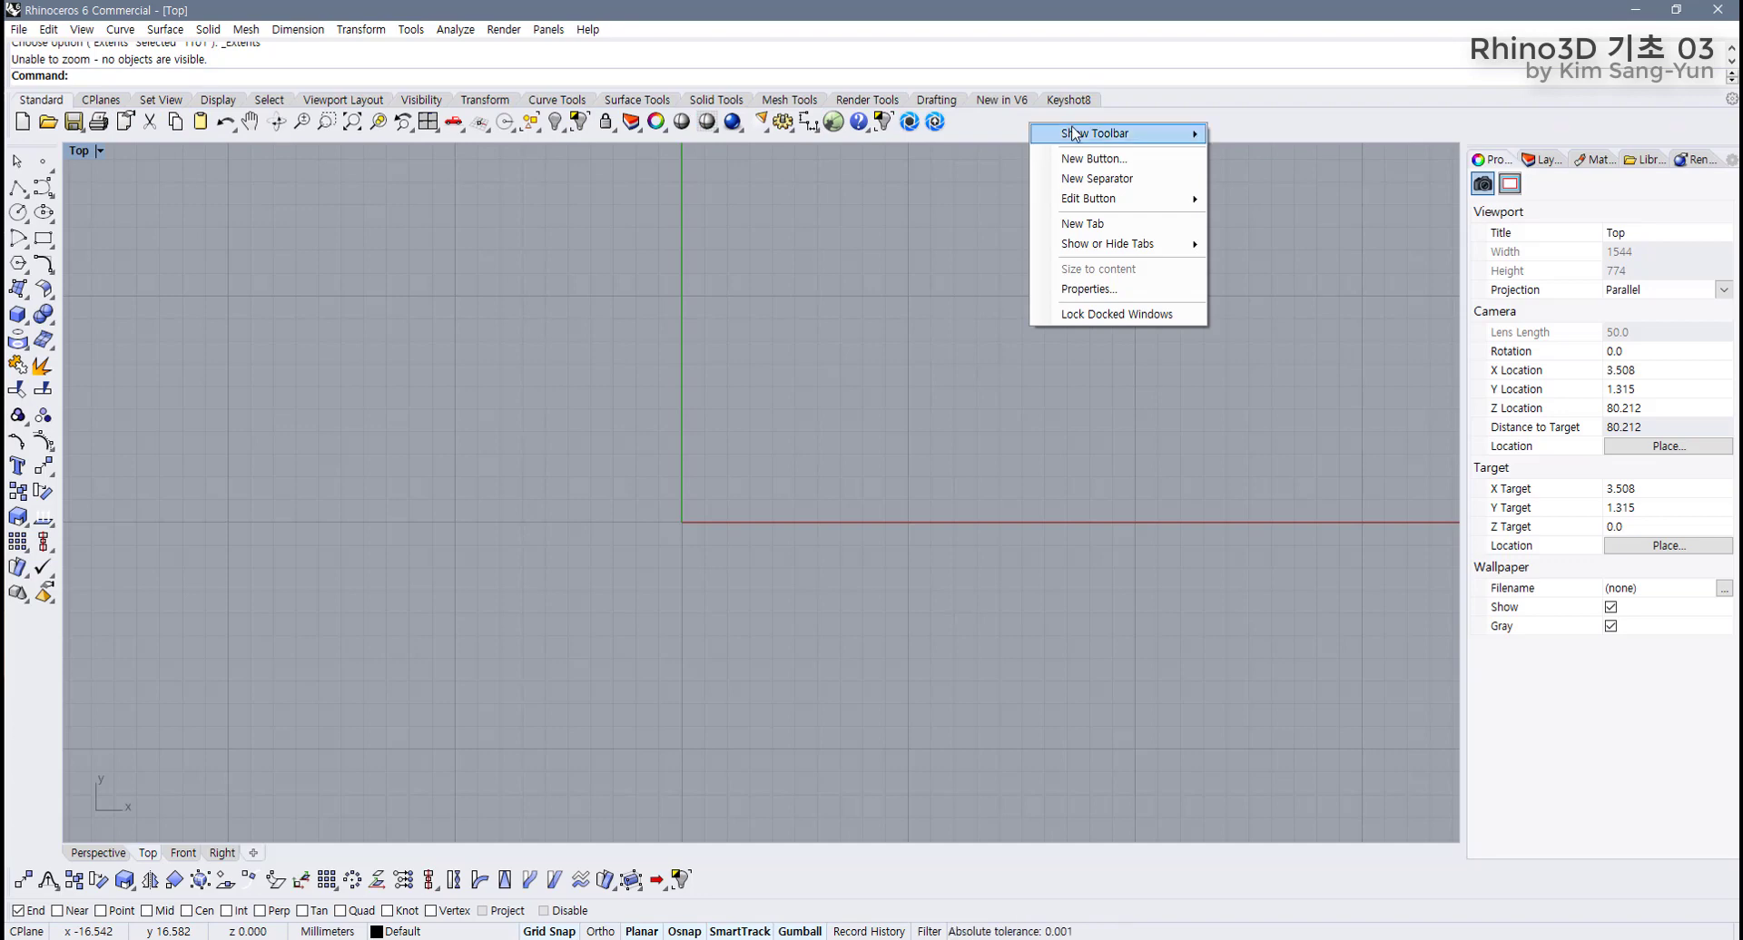
pyautogui.moveTo(1074, 134)
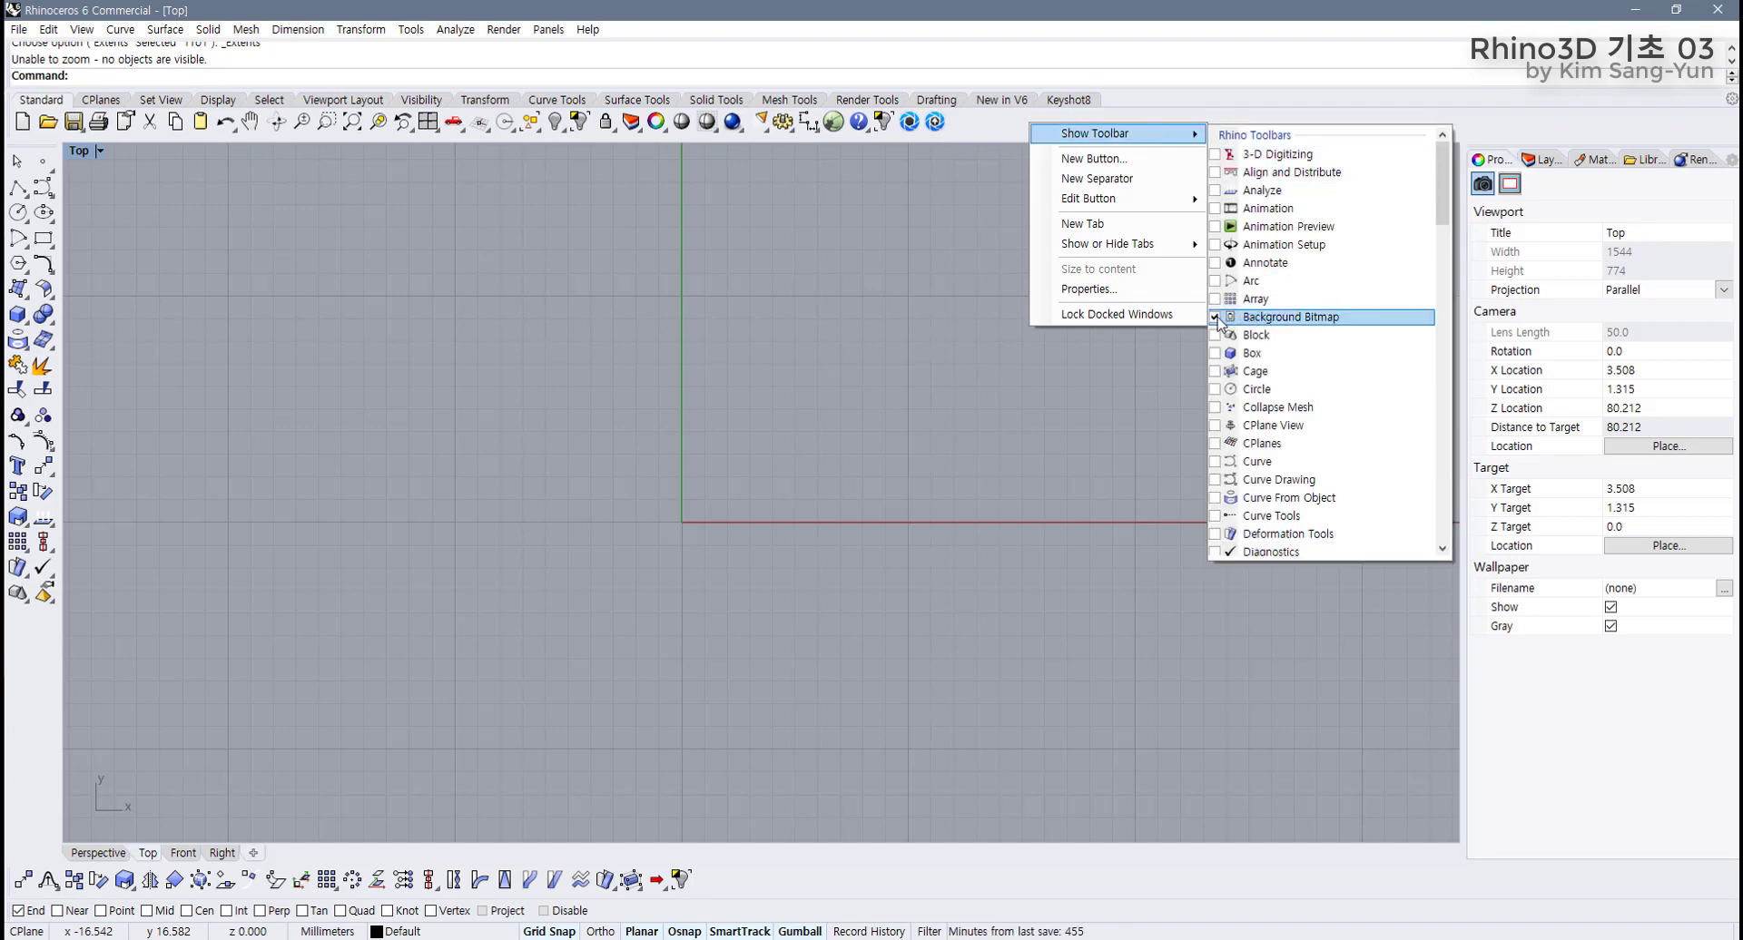
pyautogui.click(1106, 385)
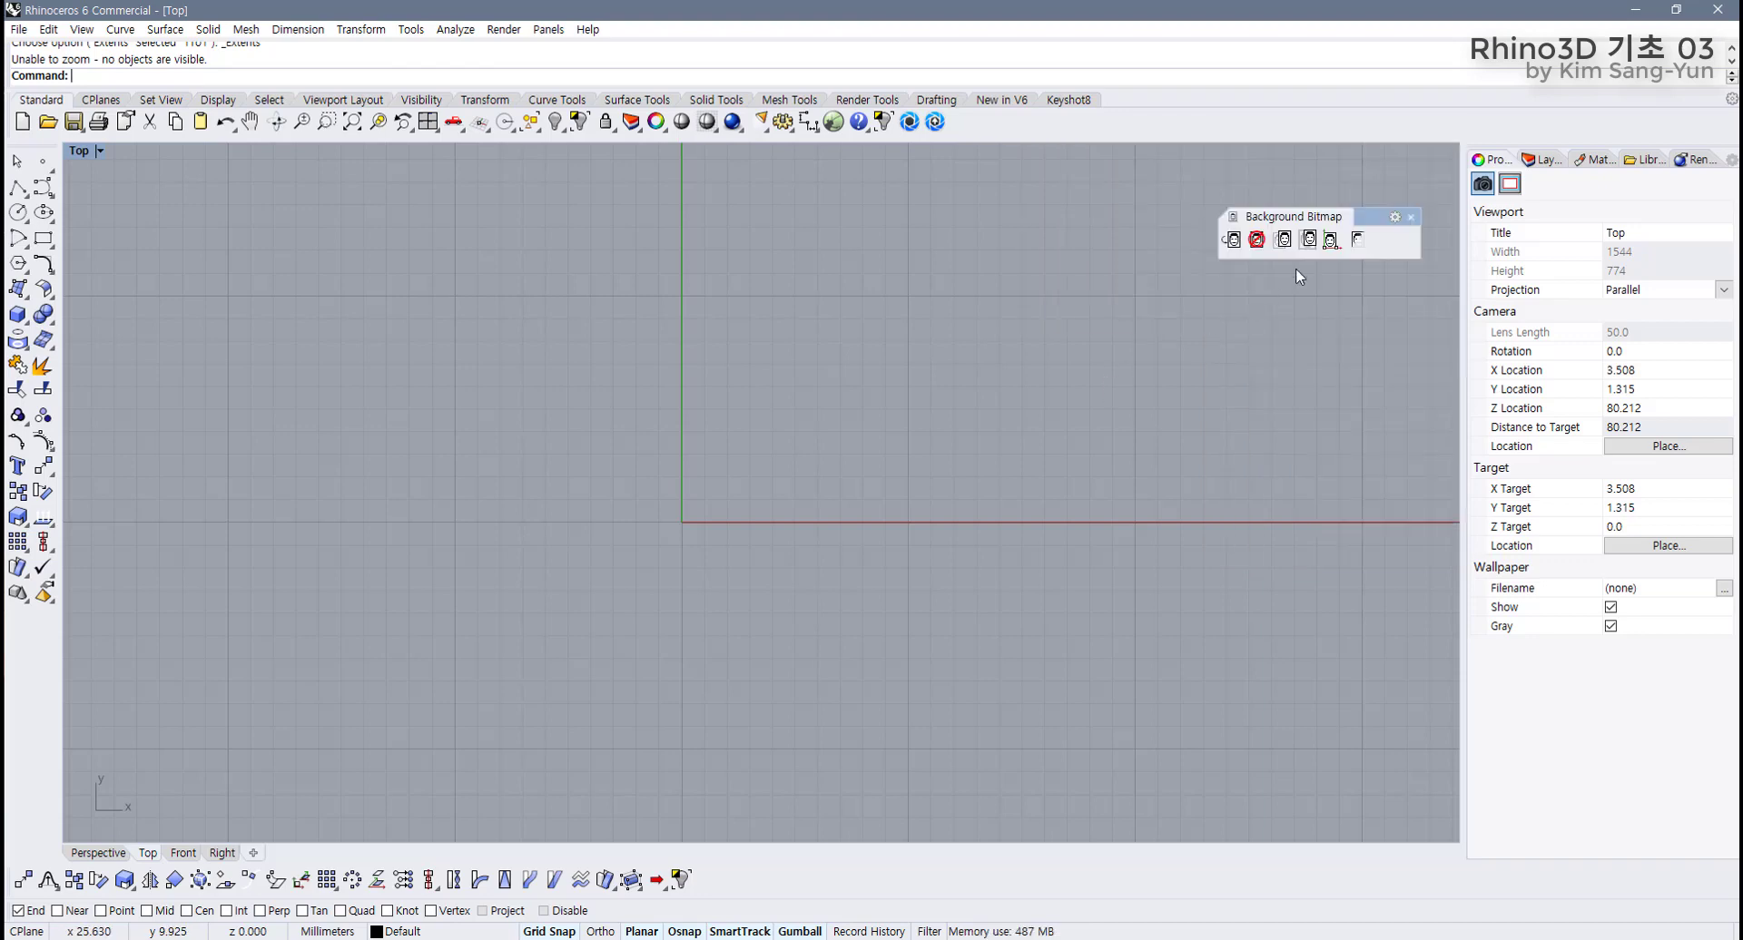
pyautogui.moveTo(1369, 210); pyautogui.dragTo(279, 199)
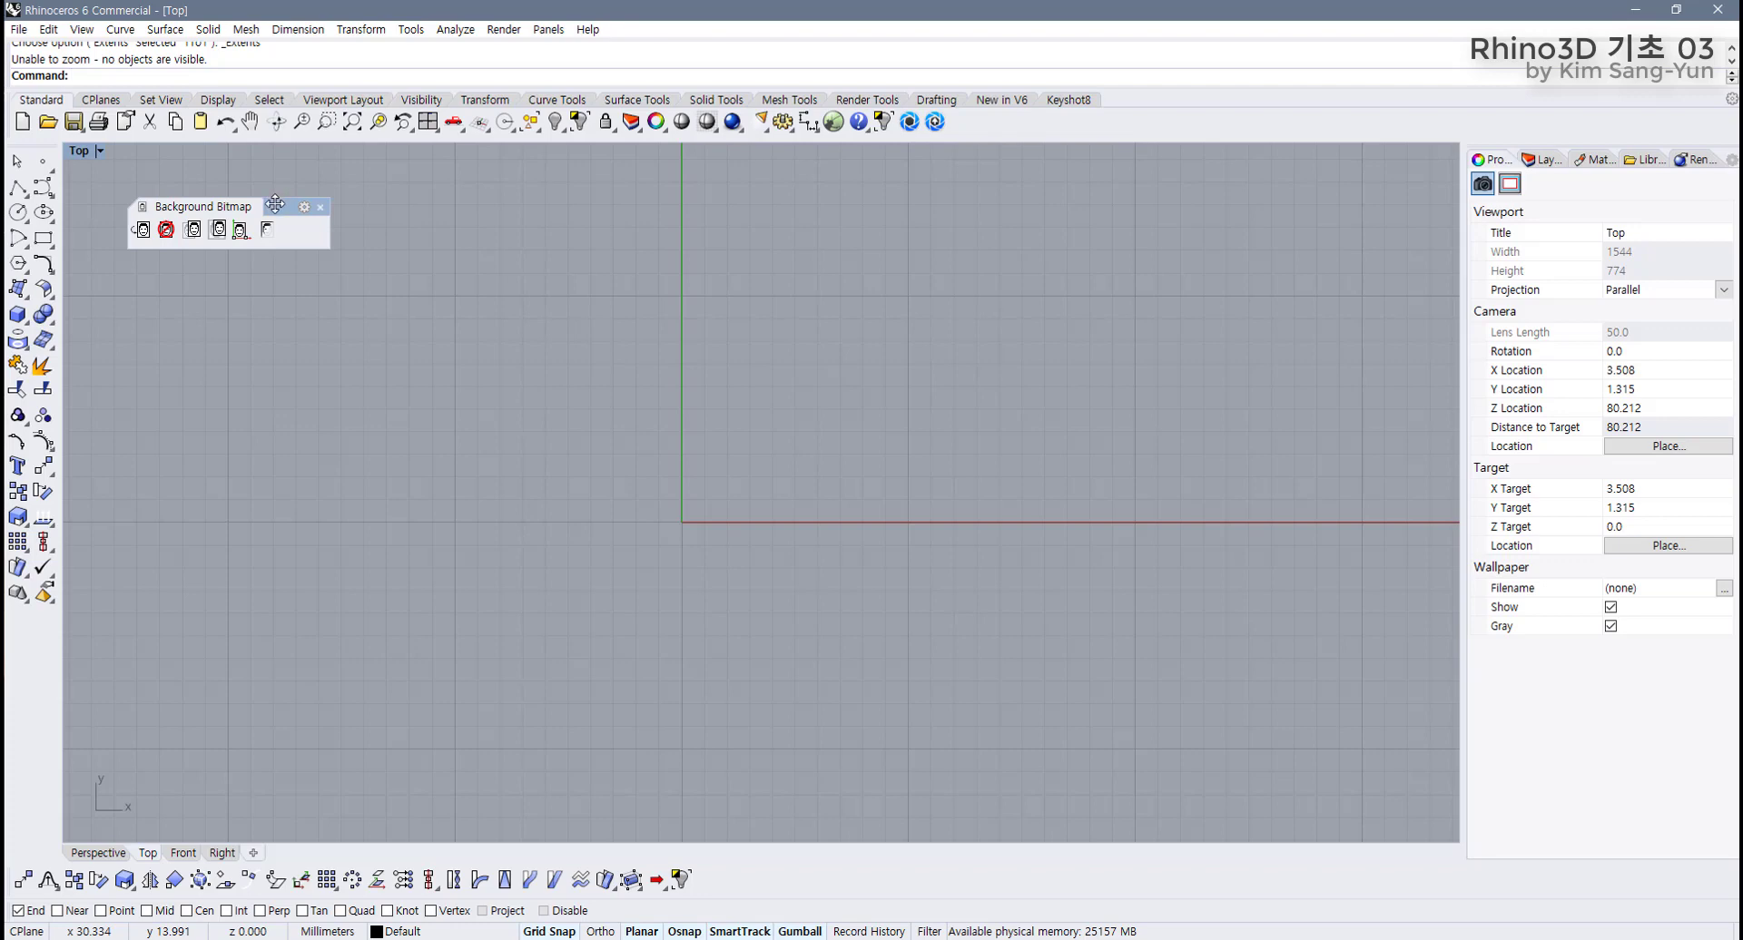
# Place 01.jpg from the 라이노 folder as a background bitmap in the Top view, with its lower-left corner on the x-axis left of the origin.
pyautogui.click(143, 232)
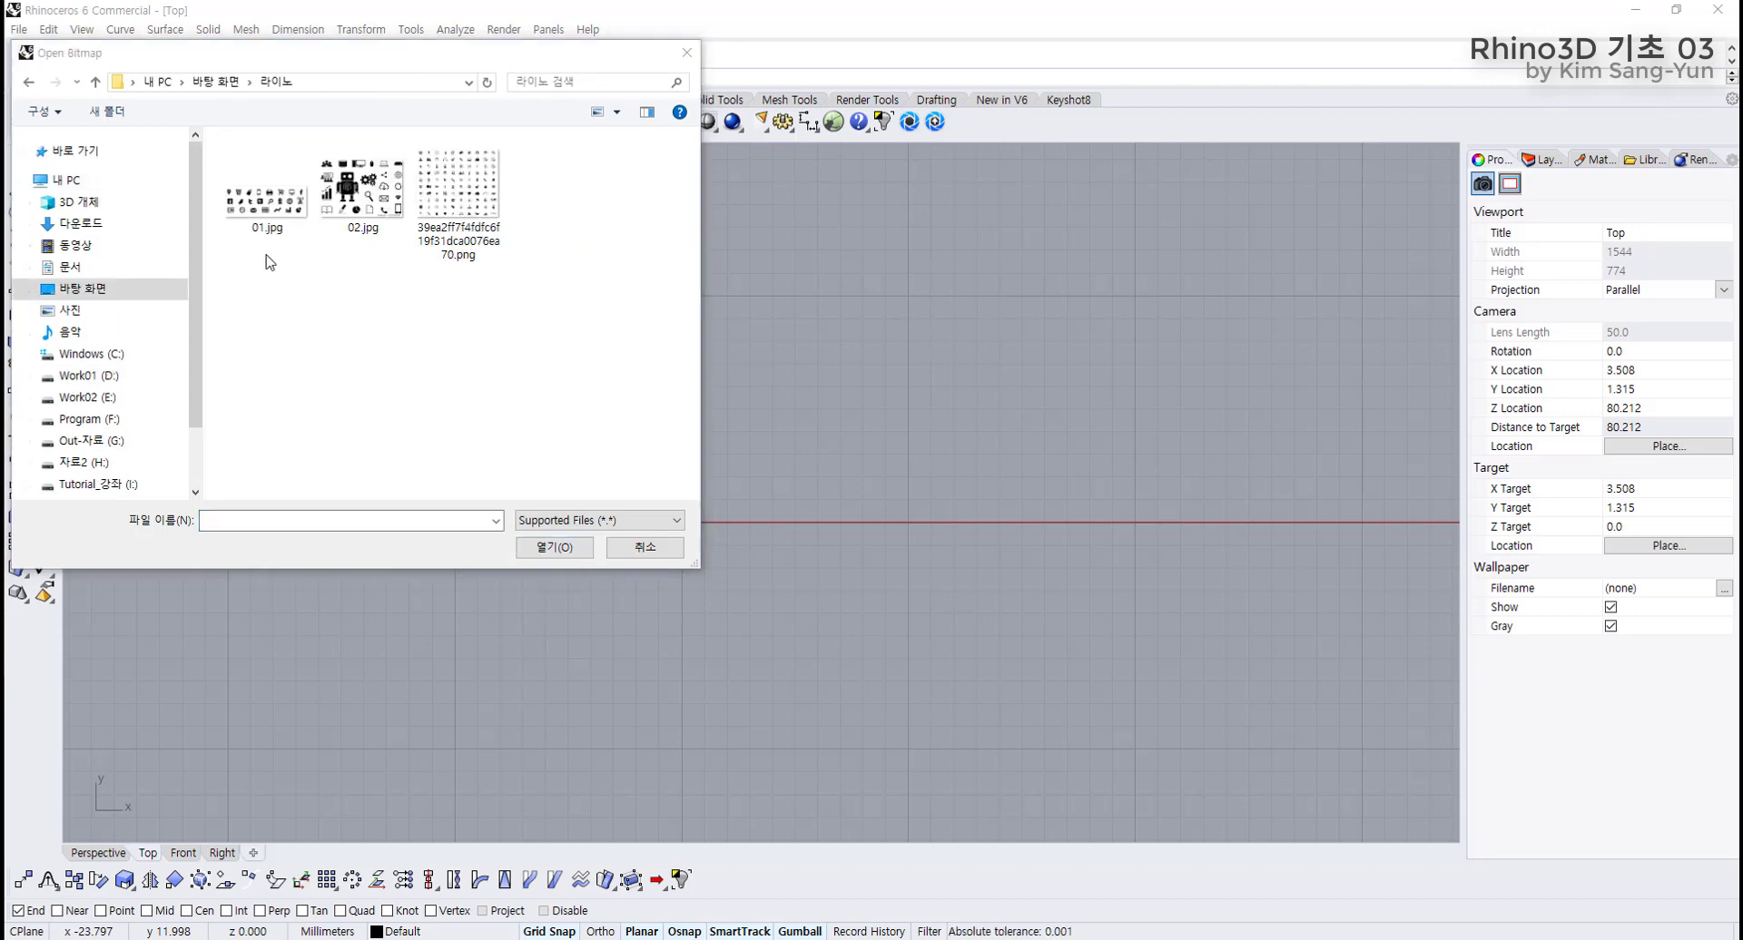
pyautogui.click(267, 204)
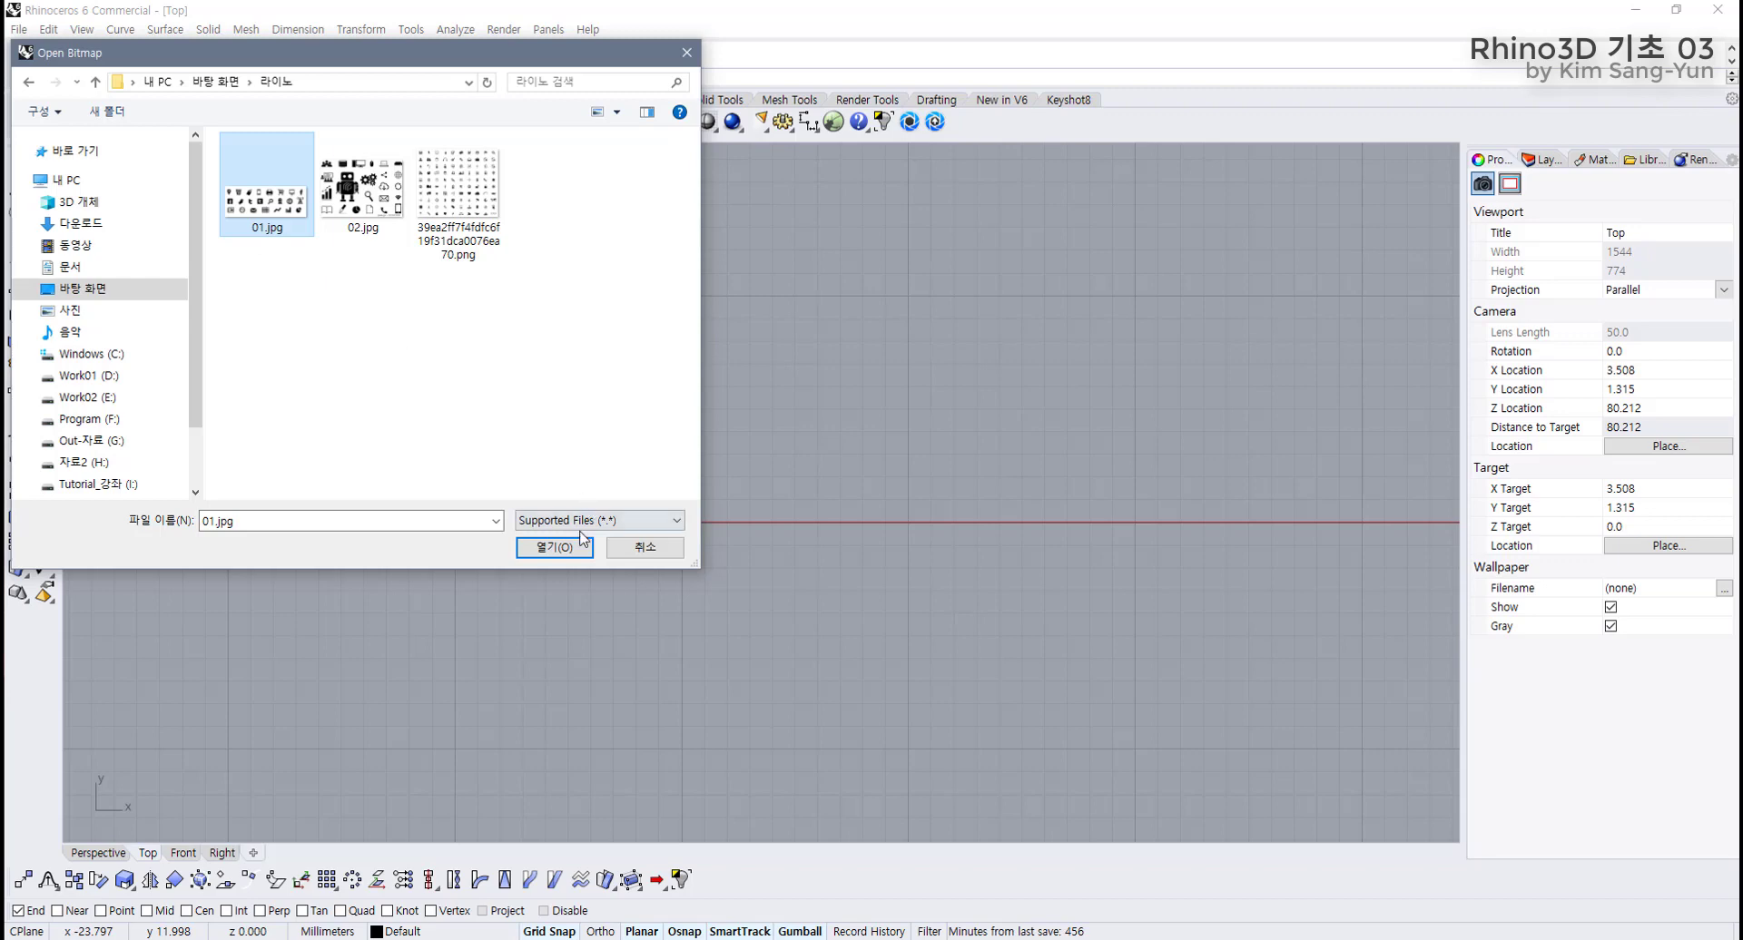
pyautogui.click(552, 547)
pyautogui.scroll(-3, 318, 433)
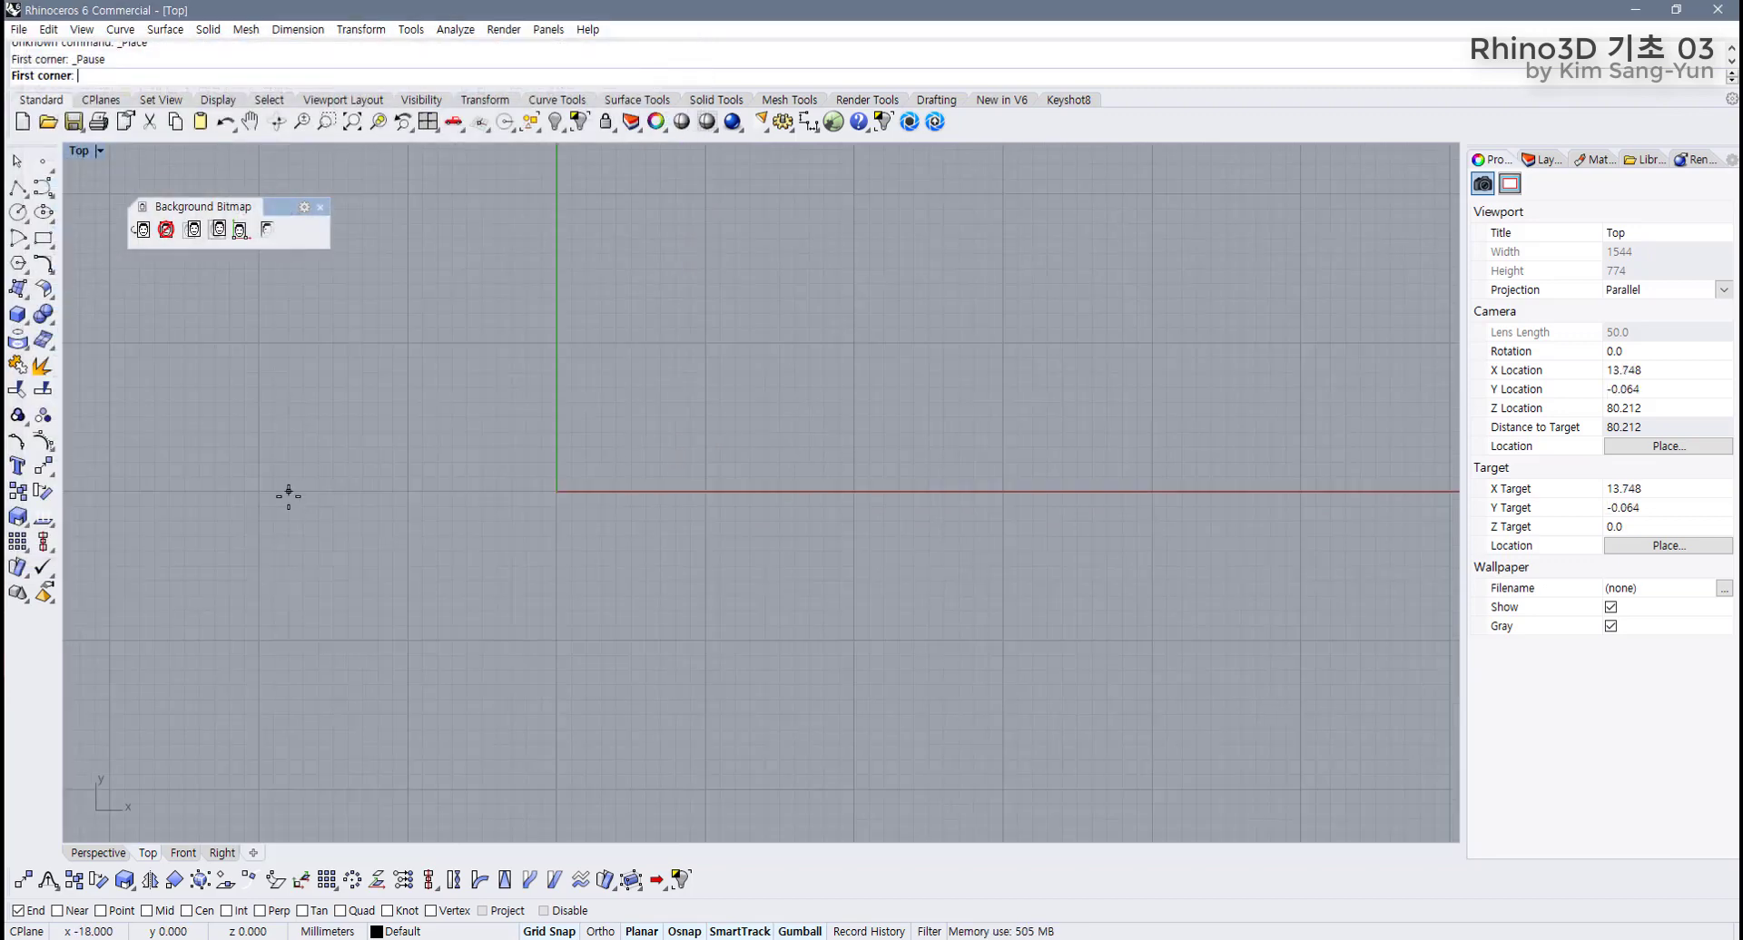
pyautogui.click(257, 493)
pyautogui.scroll(-1, 990, 241)
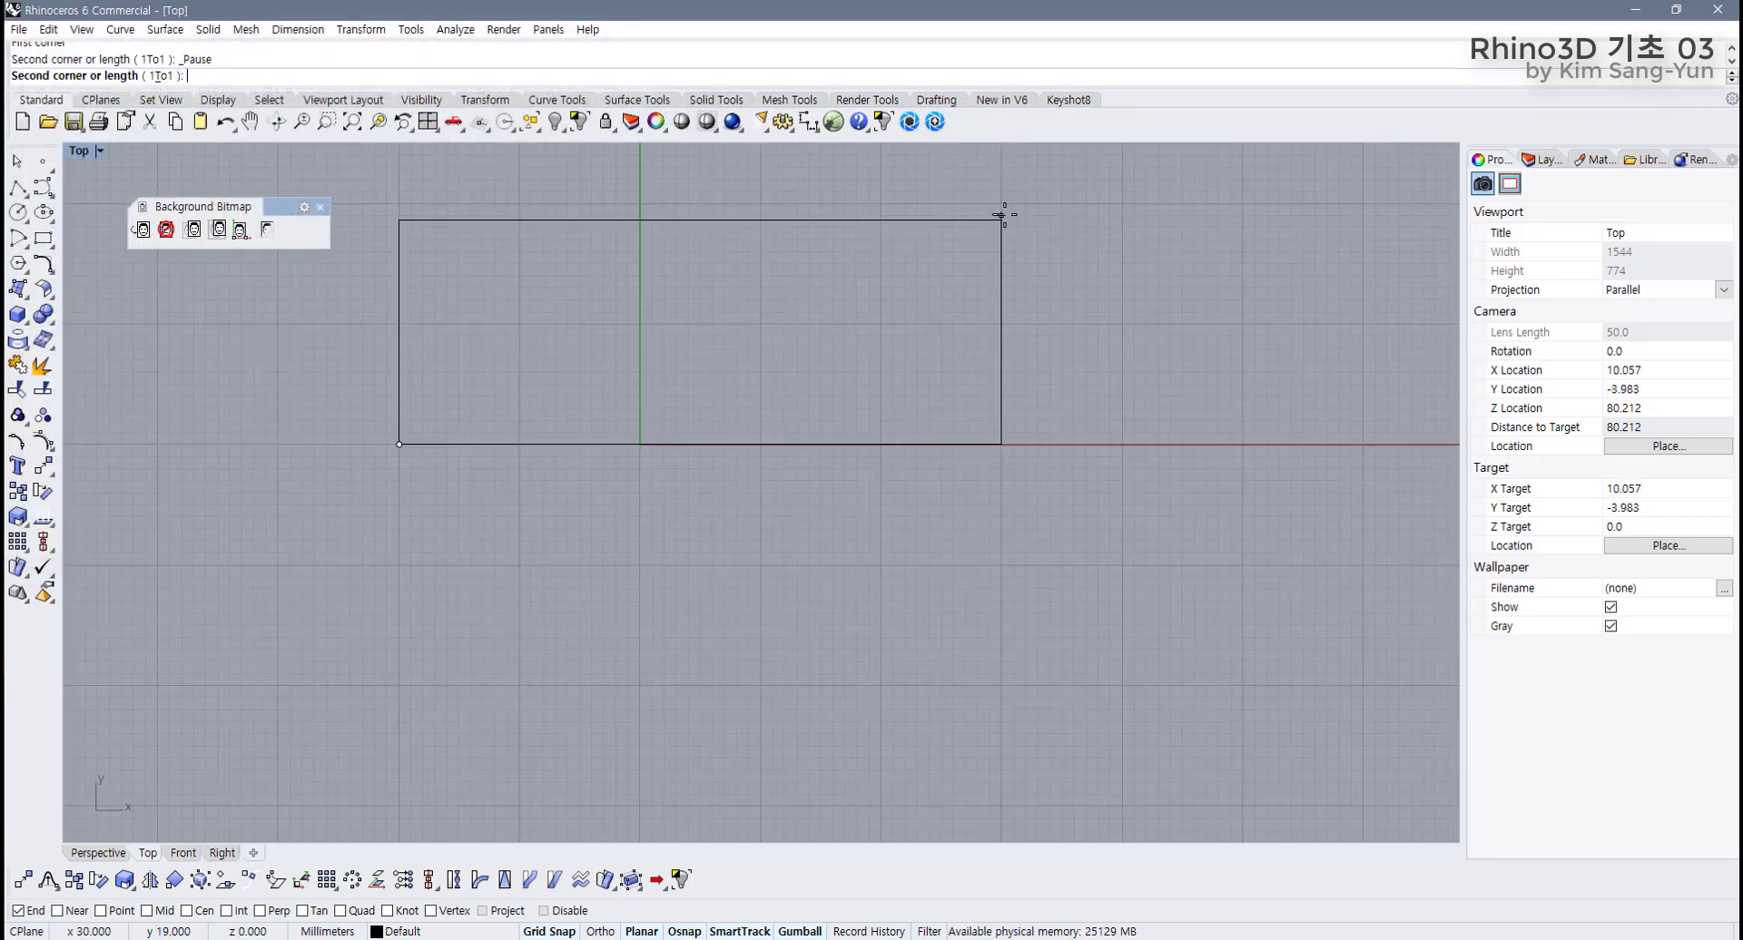
pyautogui.click(1026, 201)
pyautogui.press('Return')
pyautogui.moveTo(758, 382); pyautogui.dragTo(735, 451, button='right')
pyautogui.scroll(1, 735, 452)
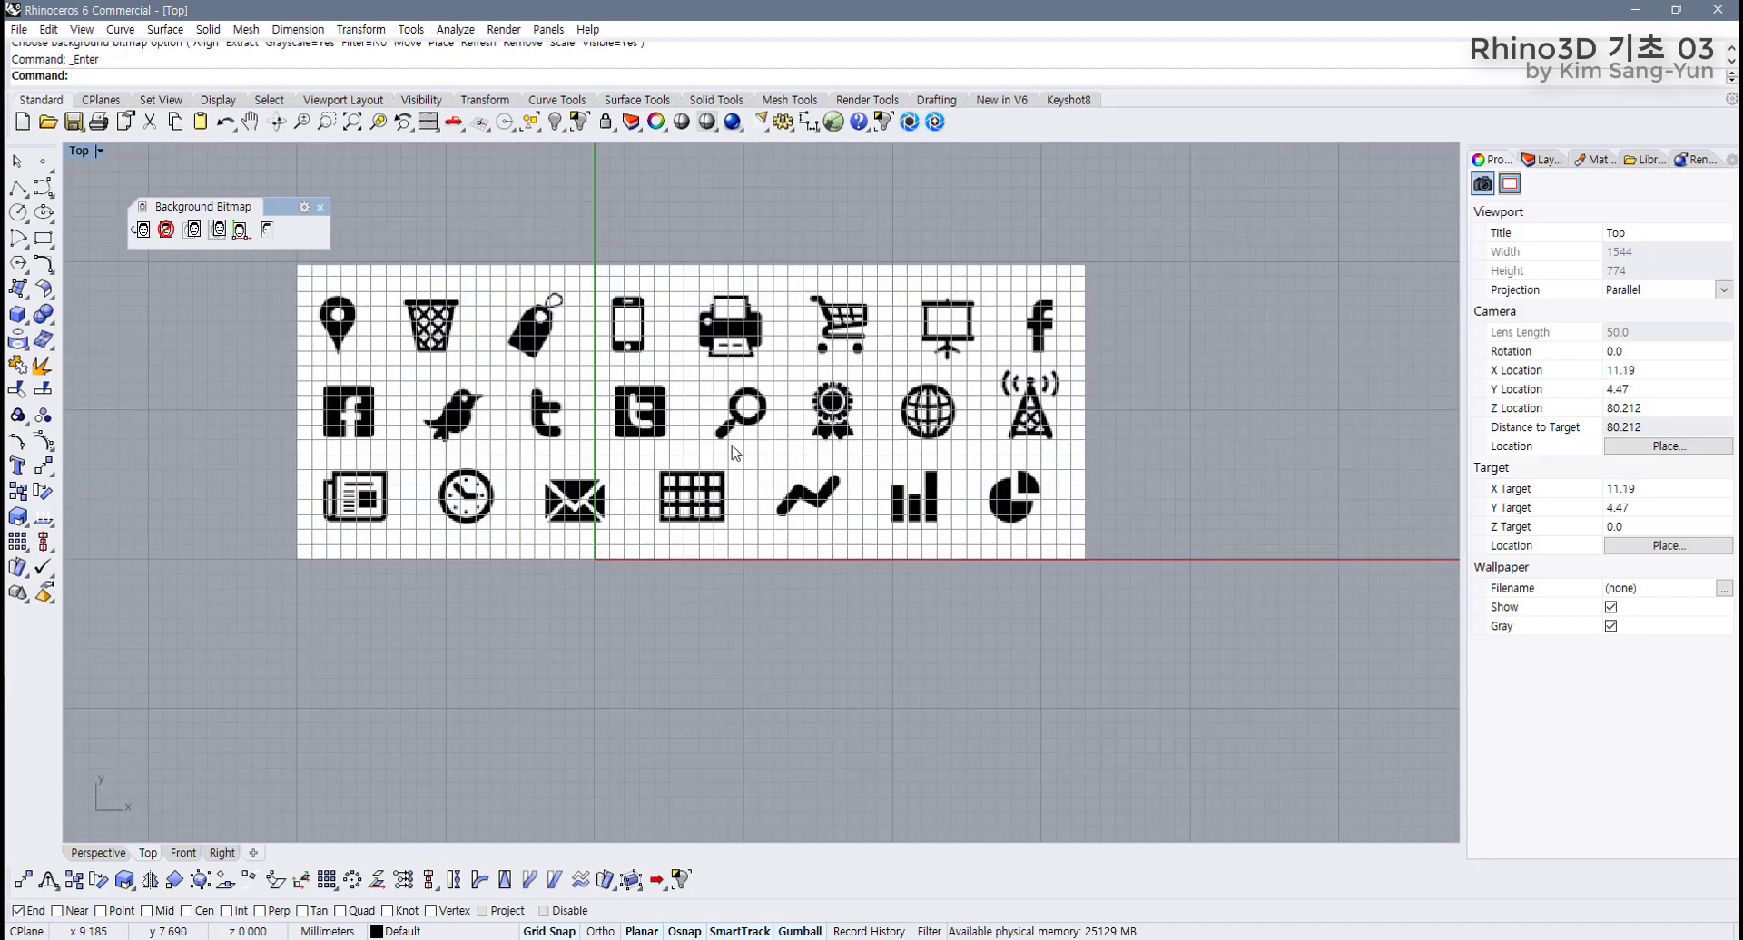
pyautogui.scroll(2, 336, 332)
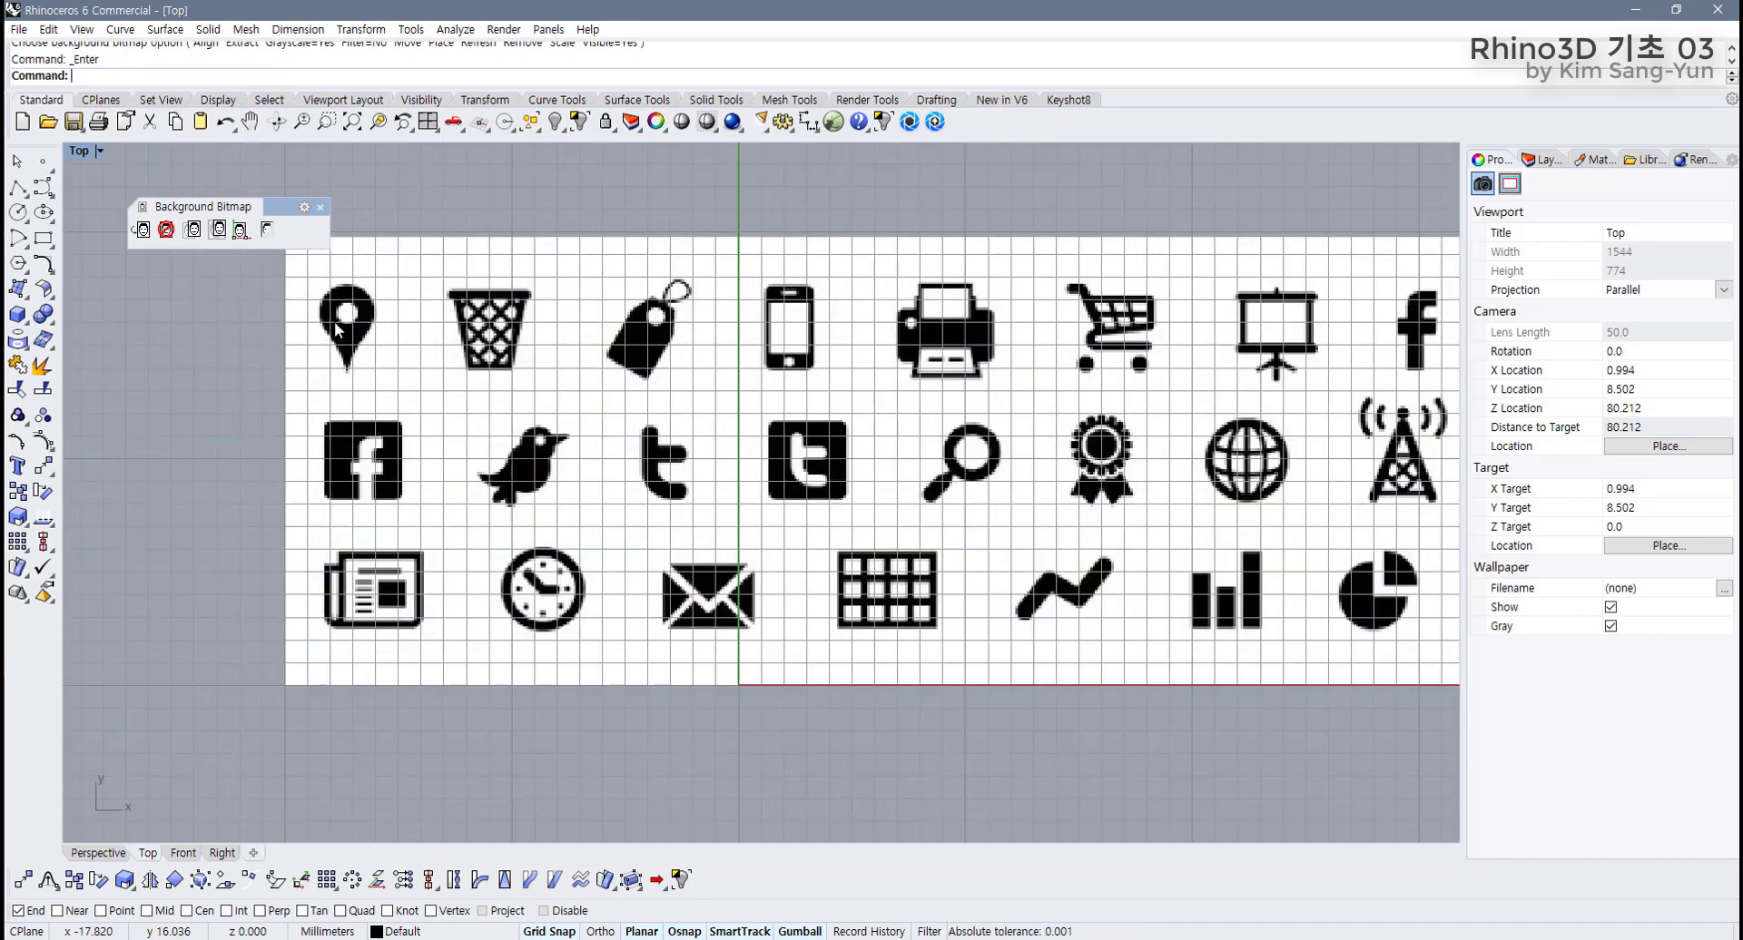
# Toggle the construction grid in the Top view several times and leave it hidden, so the bitmap shows without grid lines.
pyautogui.press('F7')
pyautogui.press('F7')
pyautogui.press('F7')
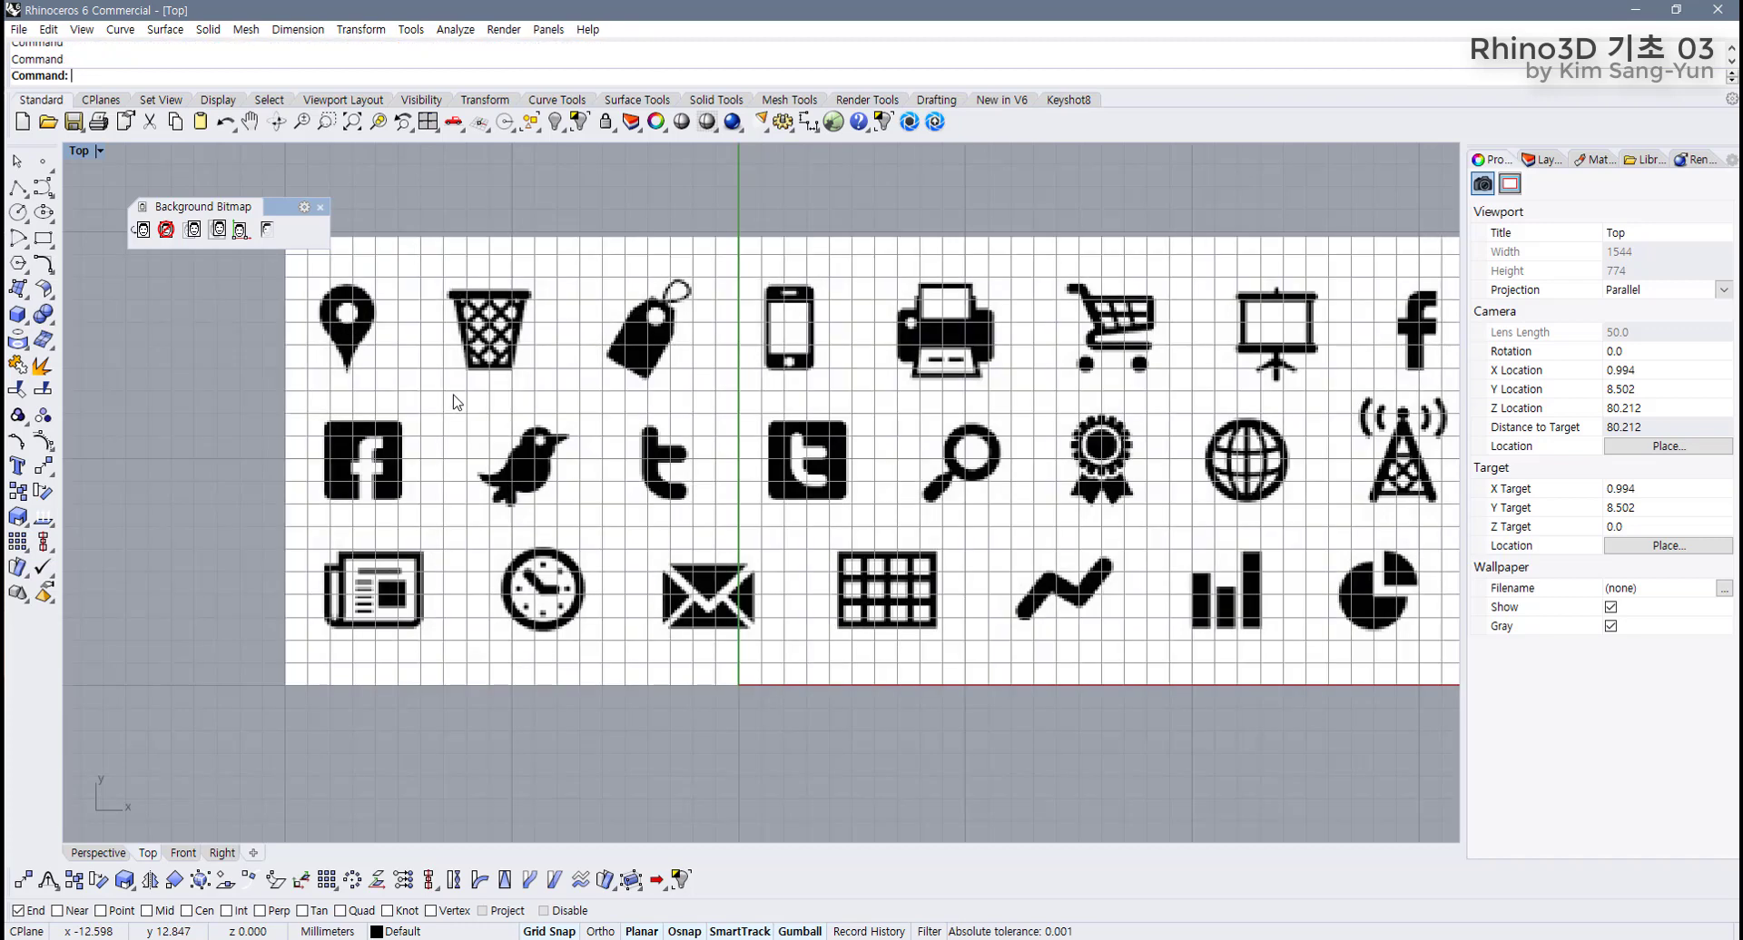
pyautogui.press('F7')
pyautogui.press('F7')
pyautogui.press('F7')
pyautogui.press('F7')
pyautogui.press('F7')
pyautogui.press('F7')
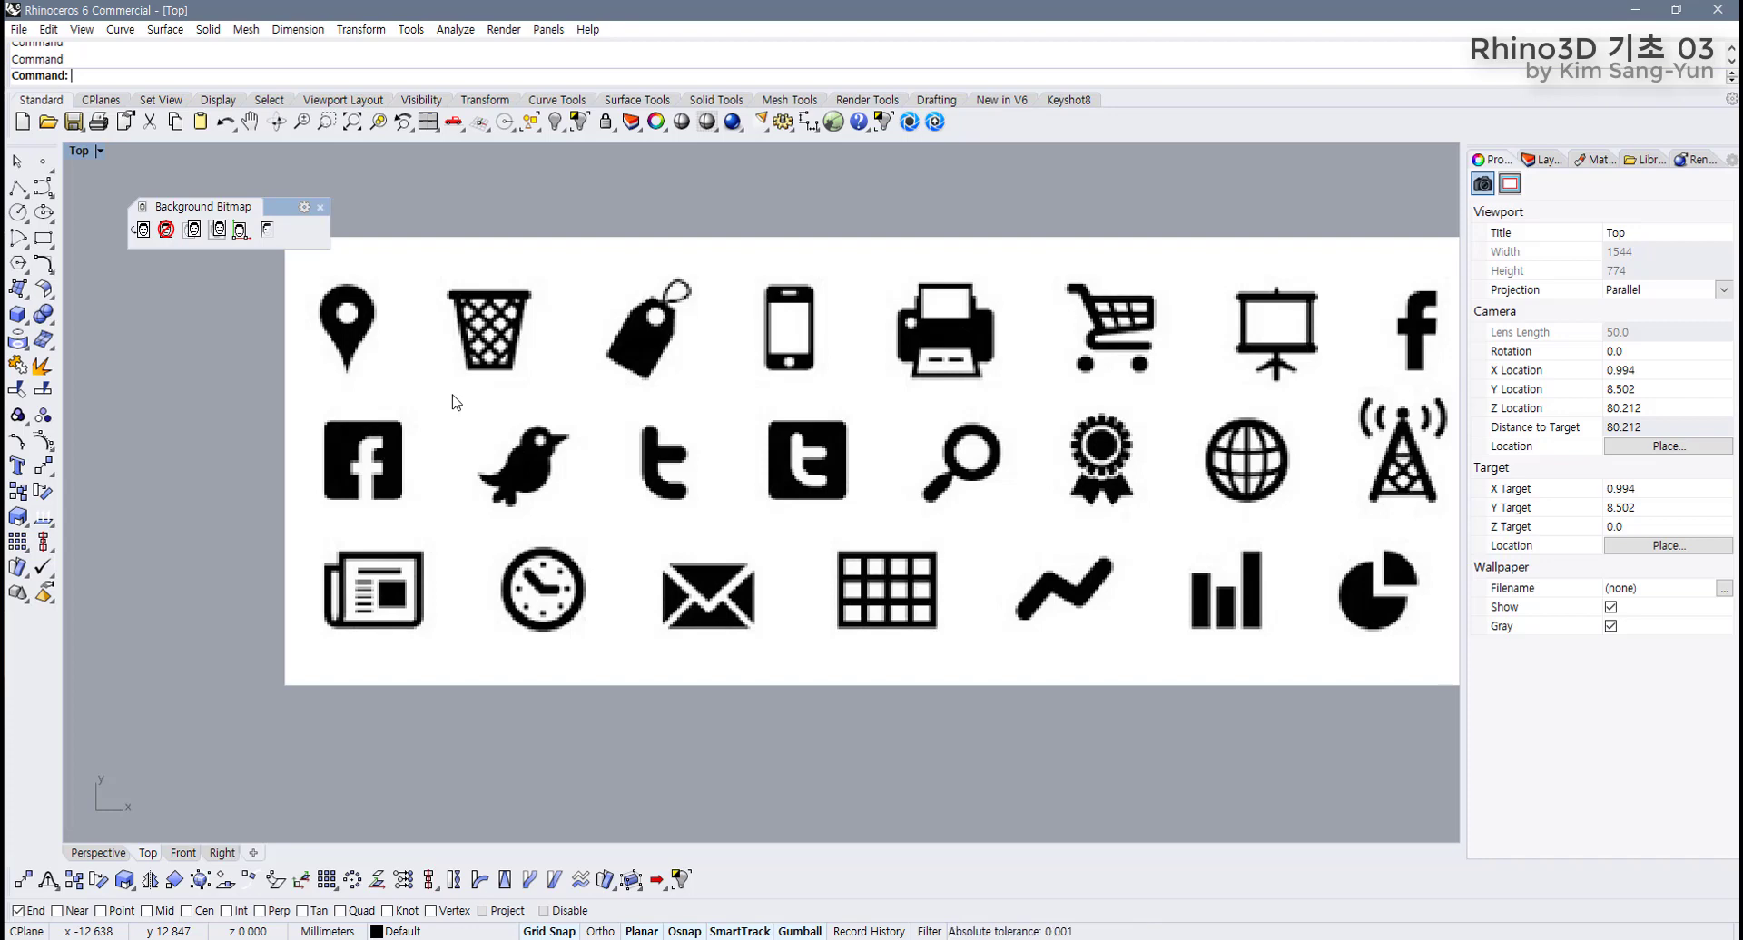
pyautogui.moveTo(755, 435); pyautogui.dragTo(657, 448, button='right')
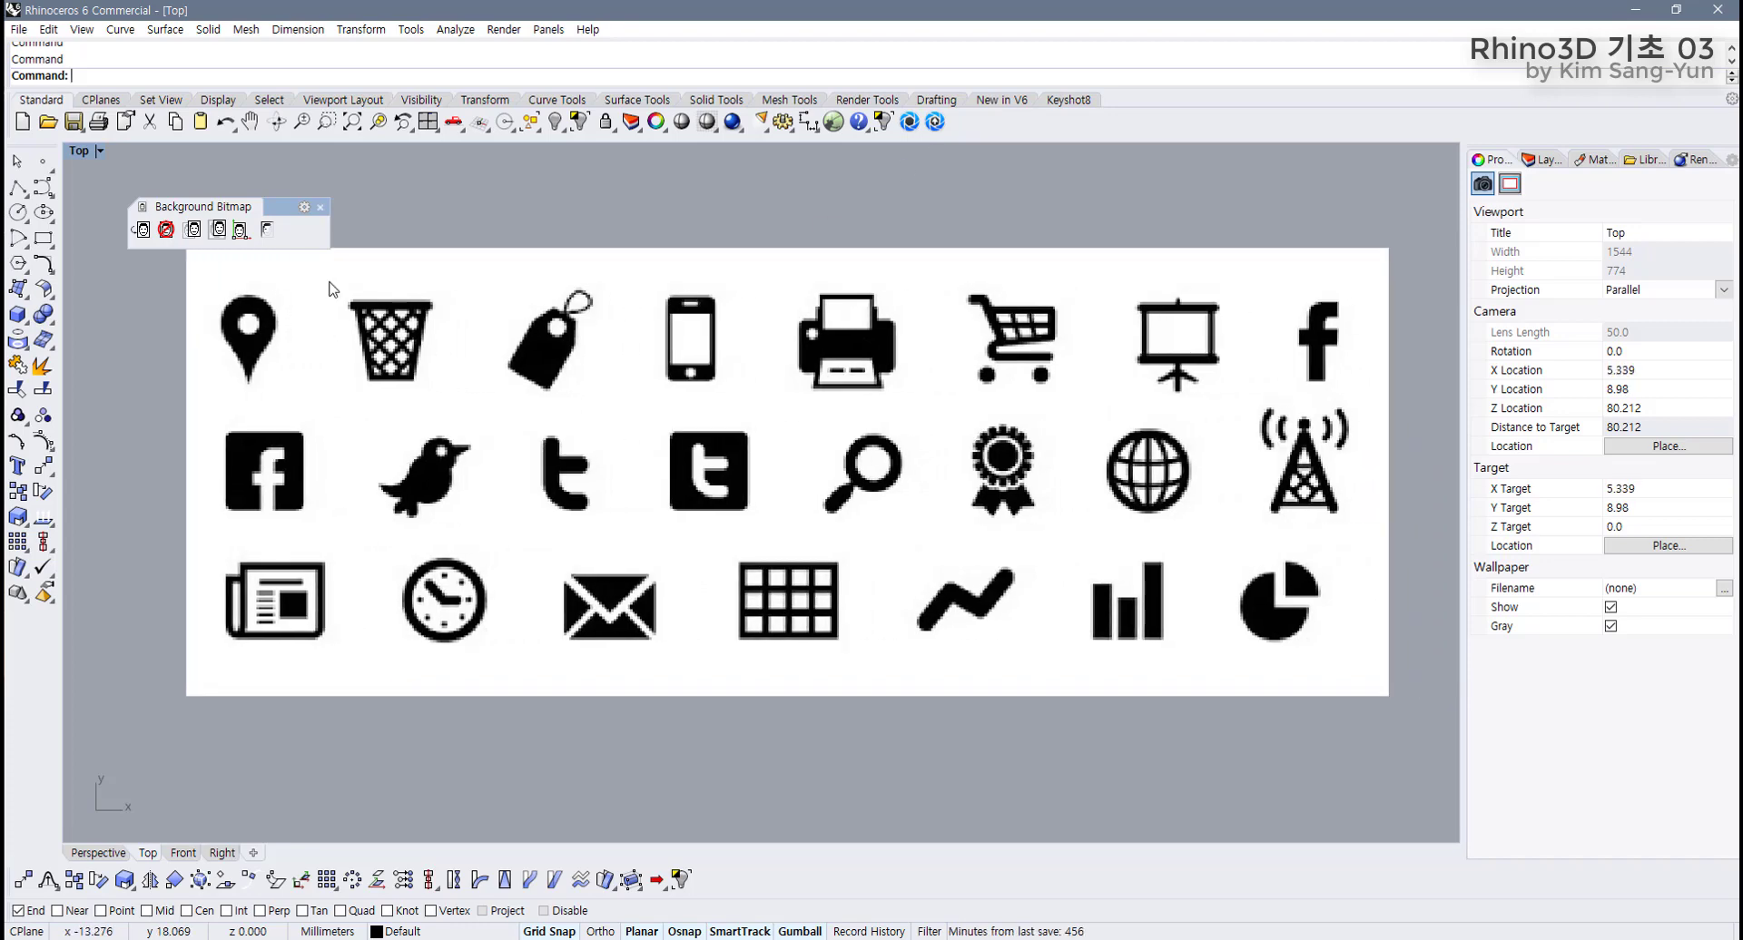
# Hide the background bitmap and show it again, twice.
pyautogui.click(270, 239)
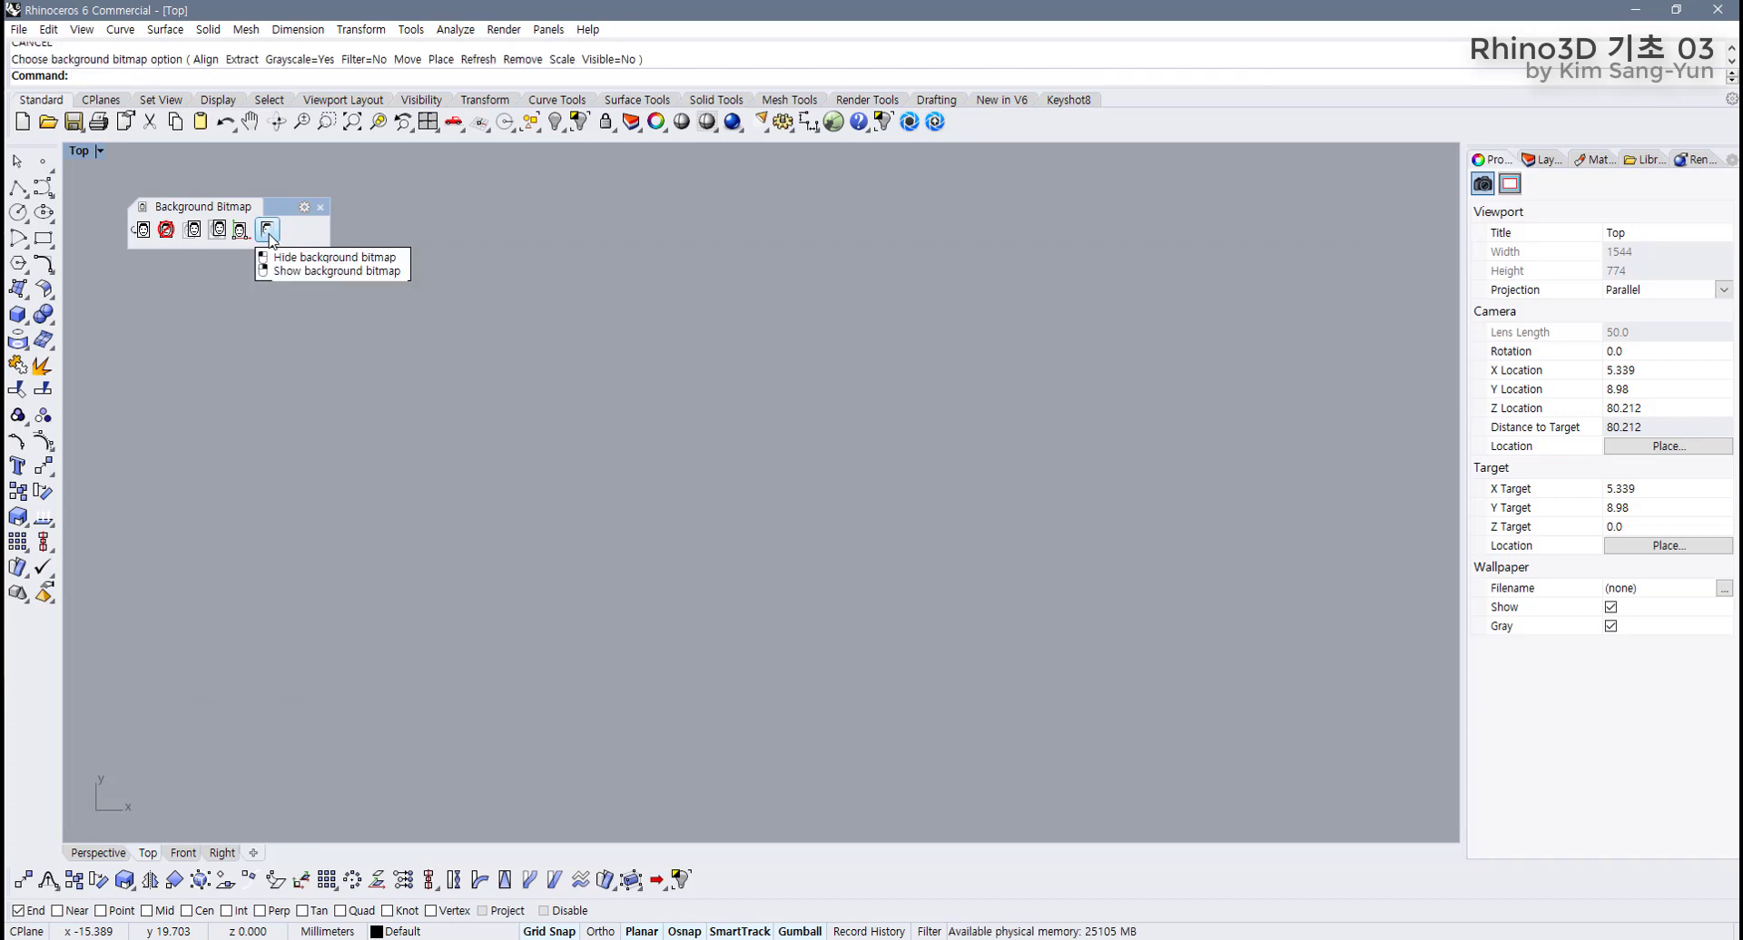
pyautogui.click(266, 230)
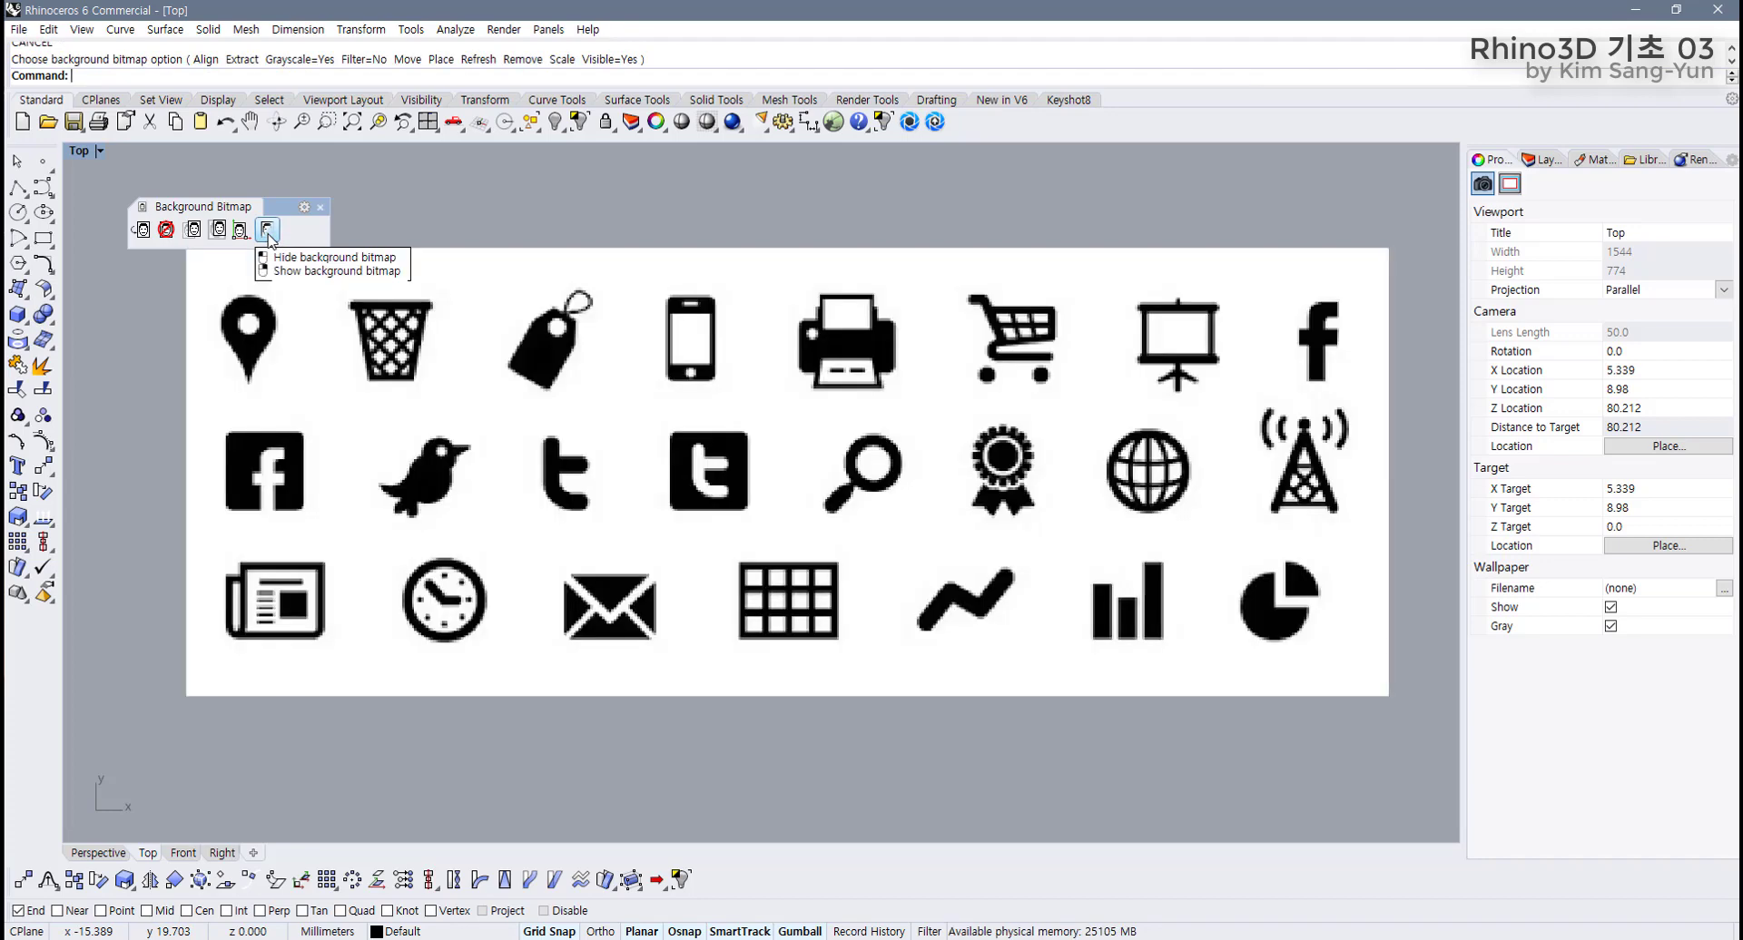
pyautogui.click(267, 232)
pyautogui.click(268, 231)
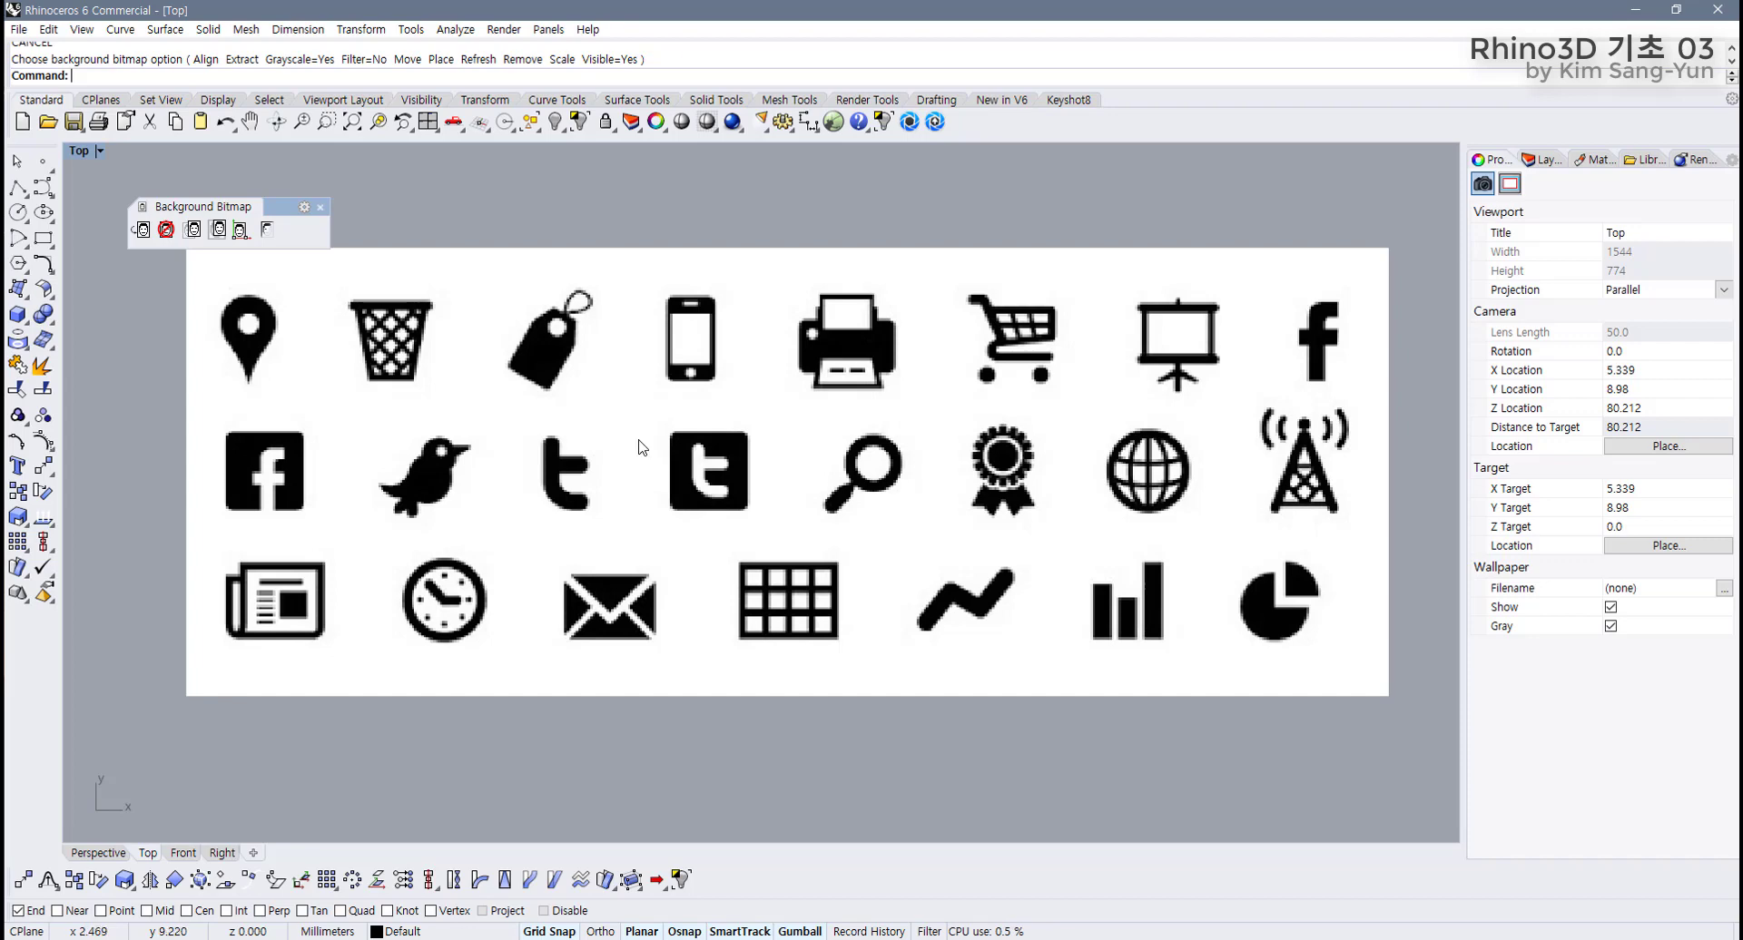
# Remove the current background bitmap and place 02.jpg from the 라이노 folder in the Top view instead.
pyautogui.click(166, 232)
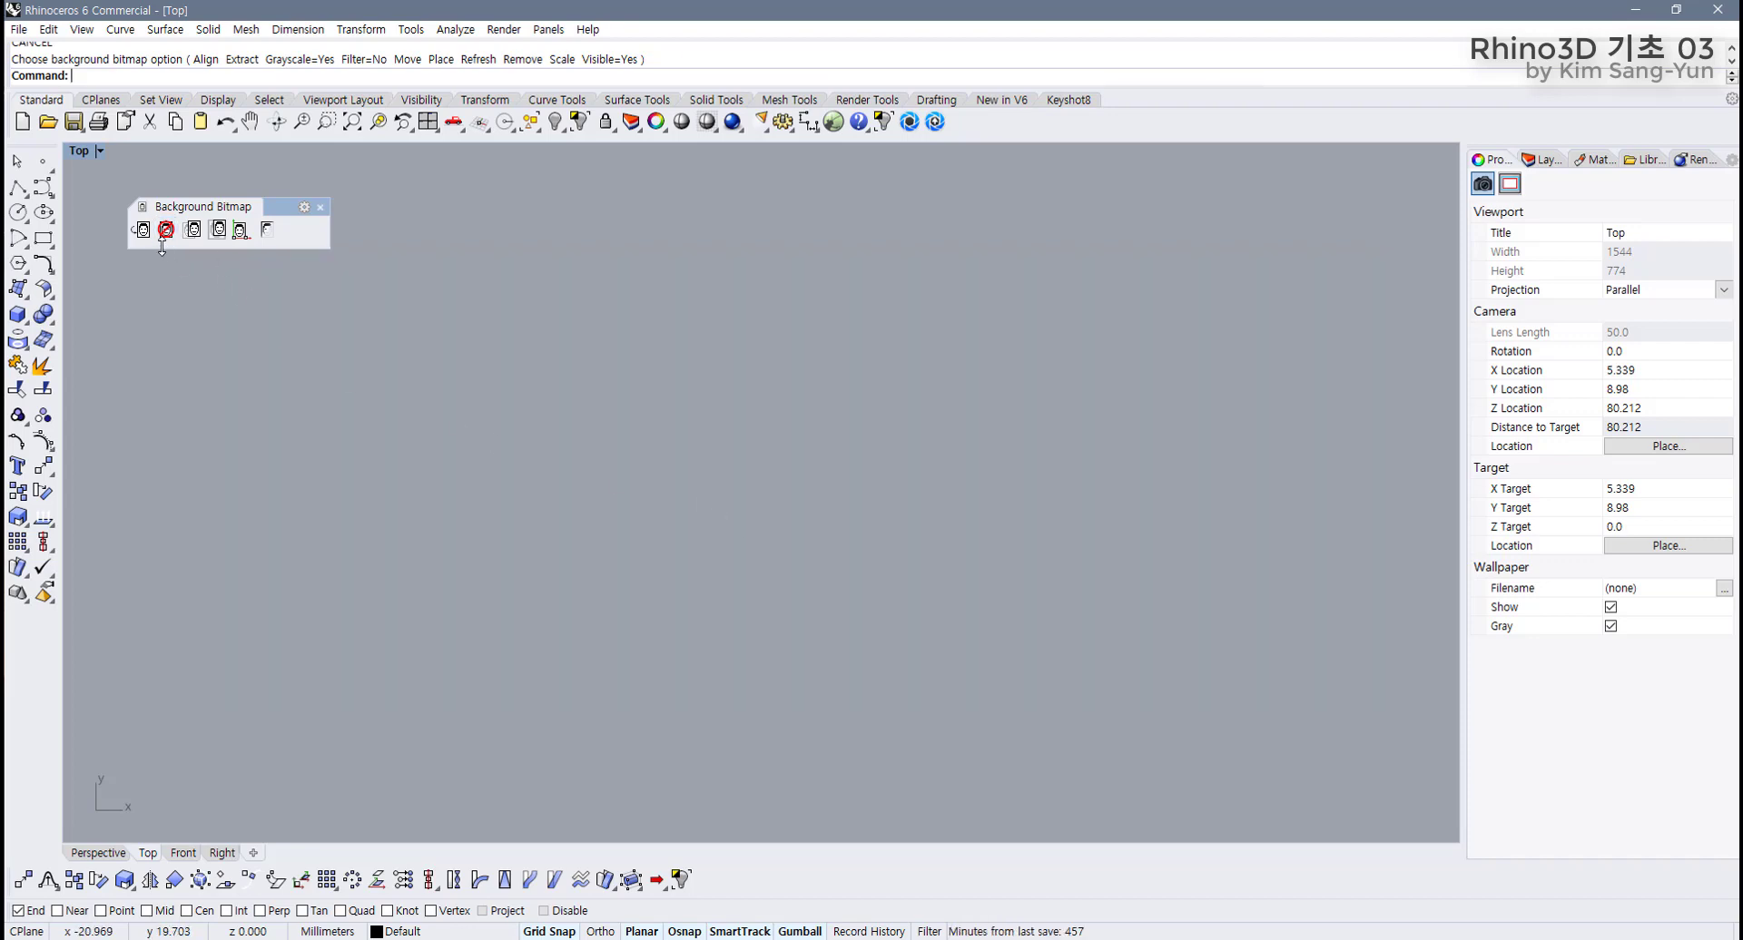
pyautogui.click(141, 229)
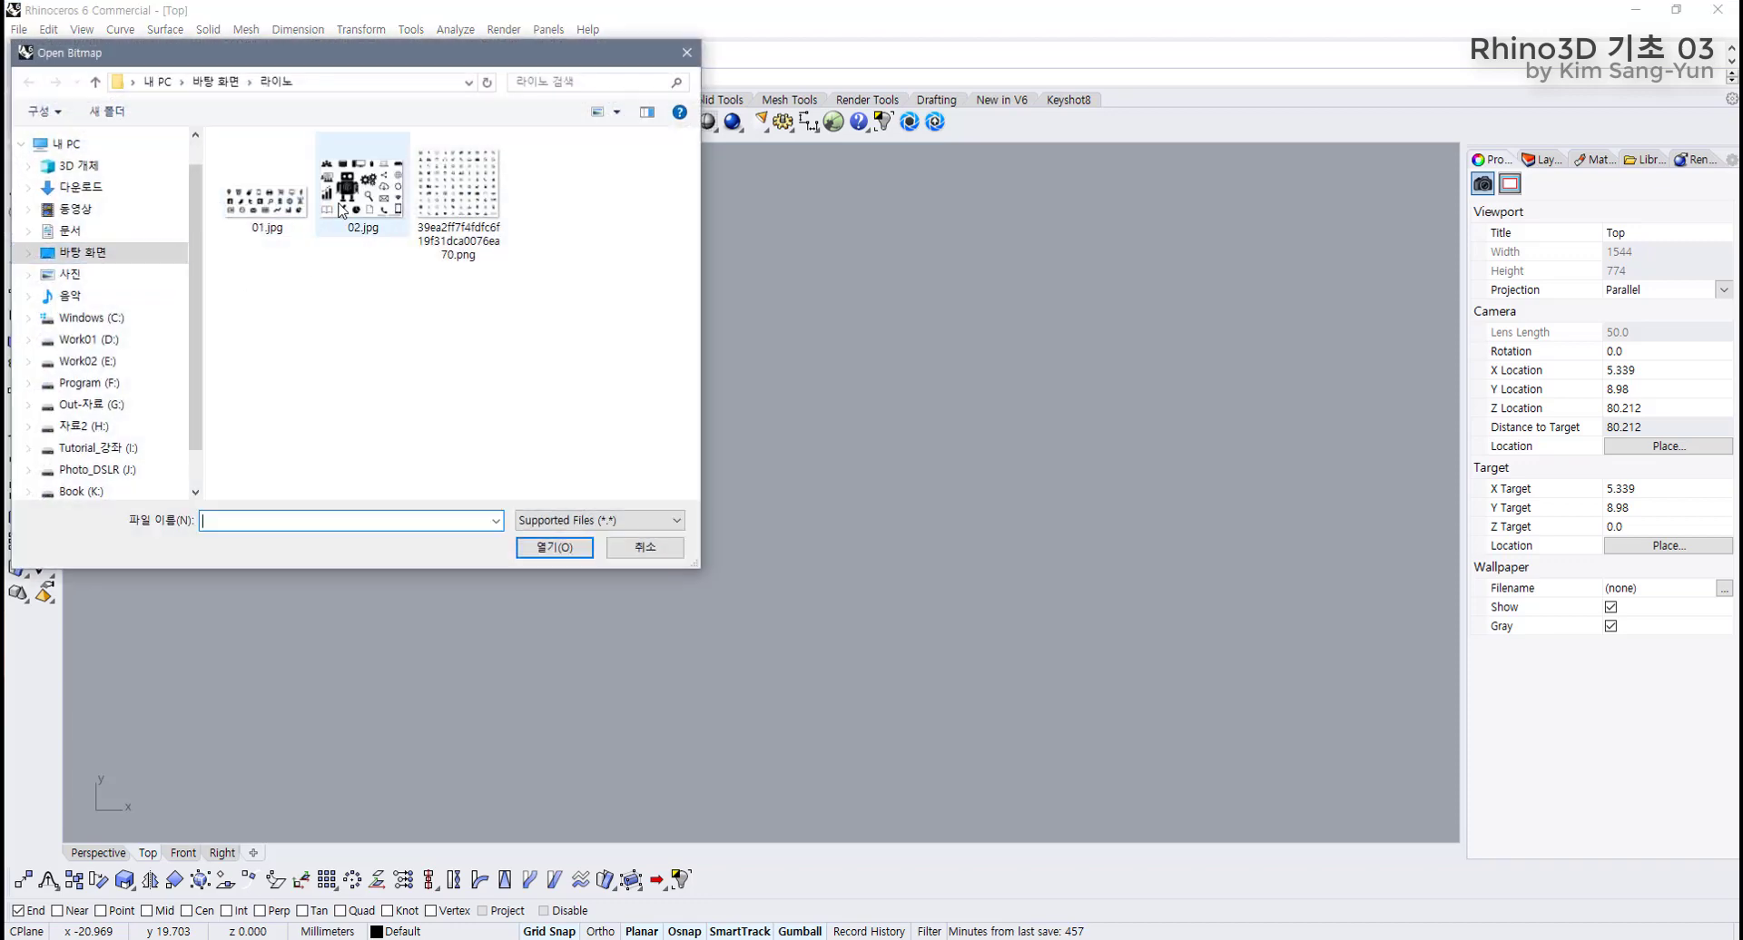
pyautogui.doubleClick(362, 187)
pyautogui.click(345, 650)
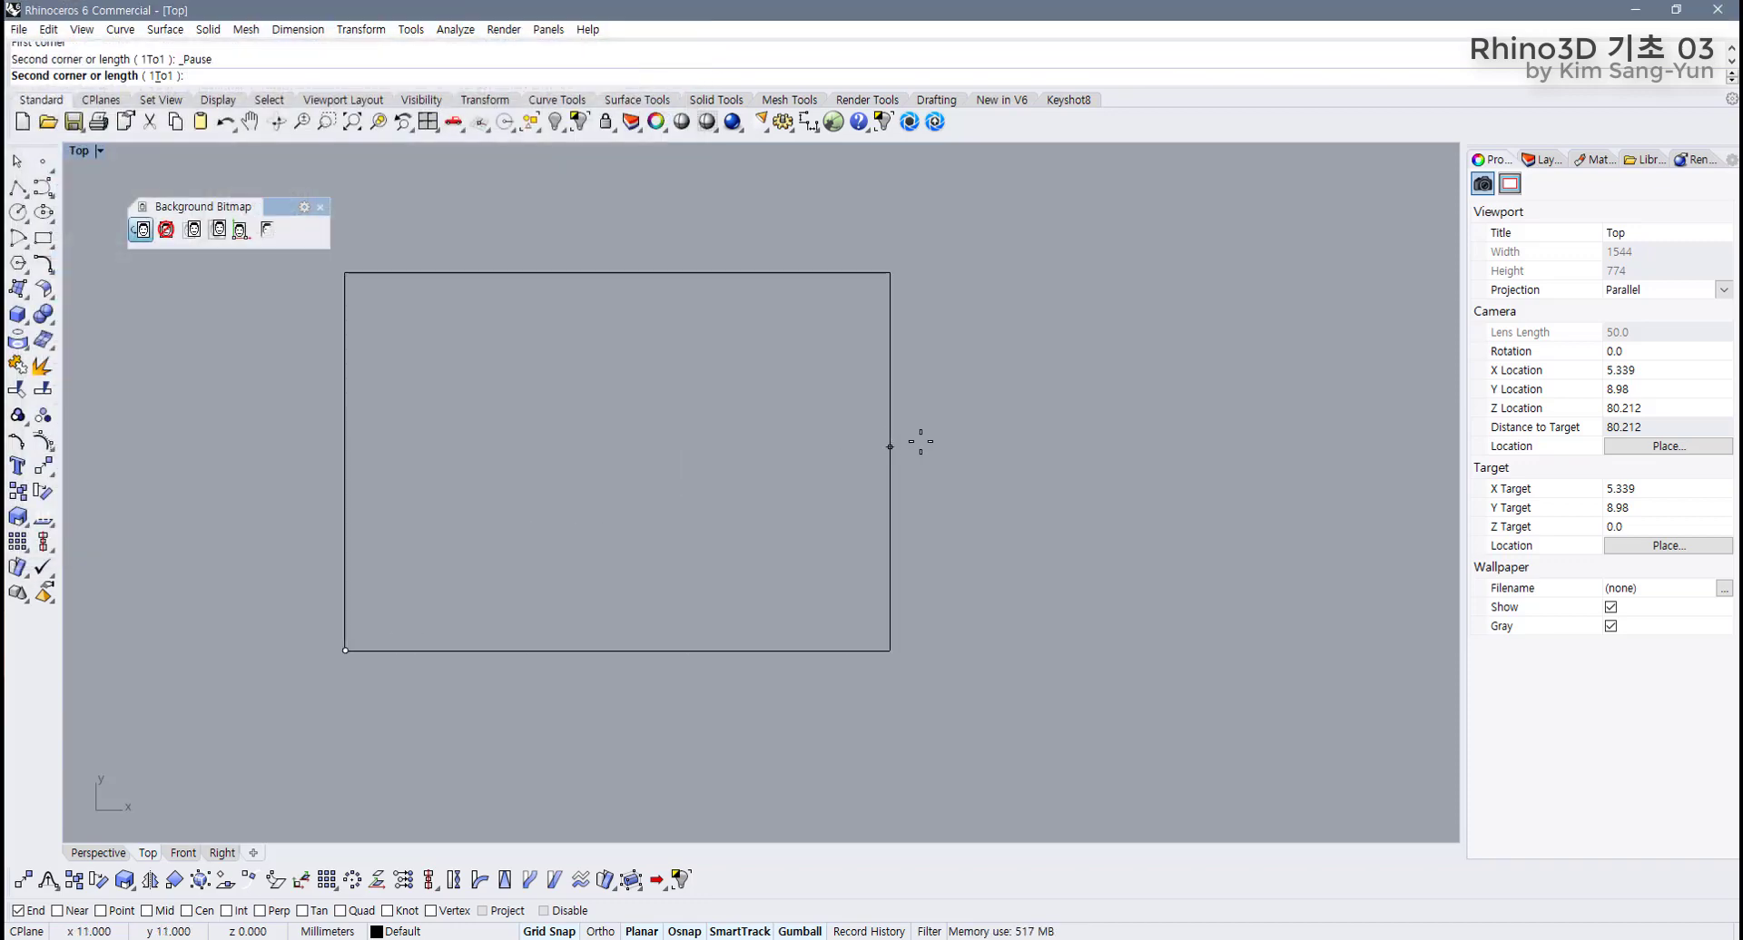
pyautogui.click(1019, 427)
pyautogui.press('Return')
pyautogui.moveTo(552, 490); pyautogui.dragTo(557, 553, button='right')
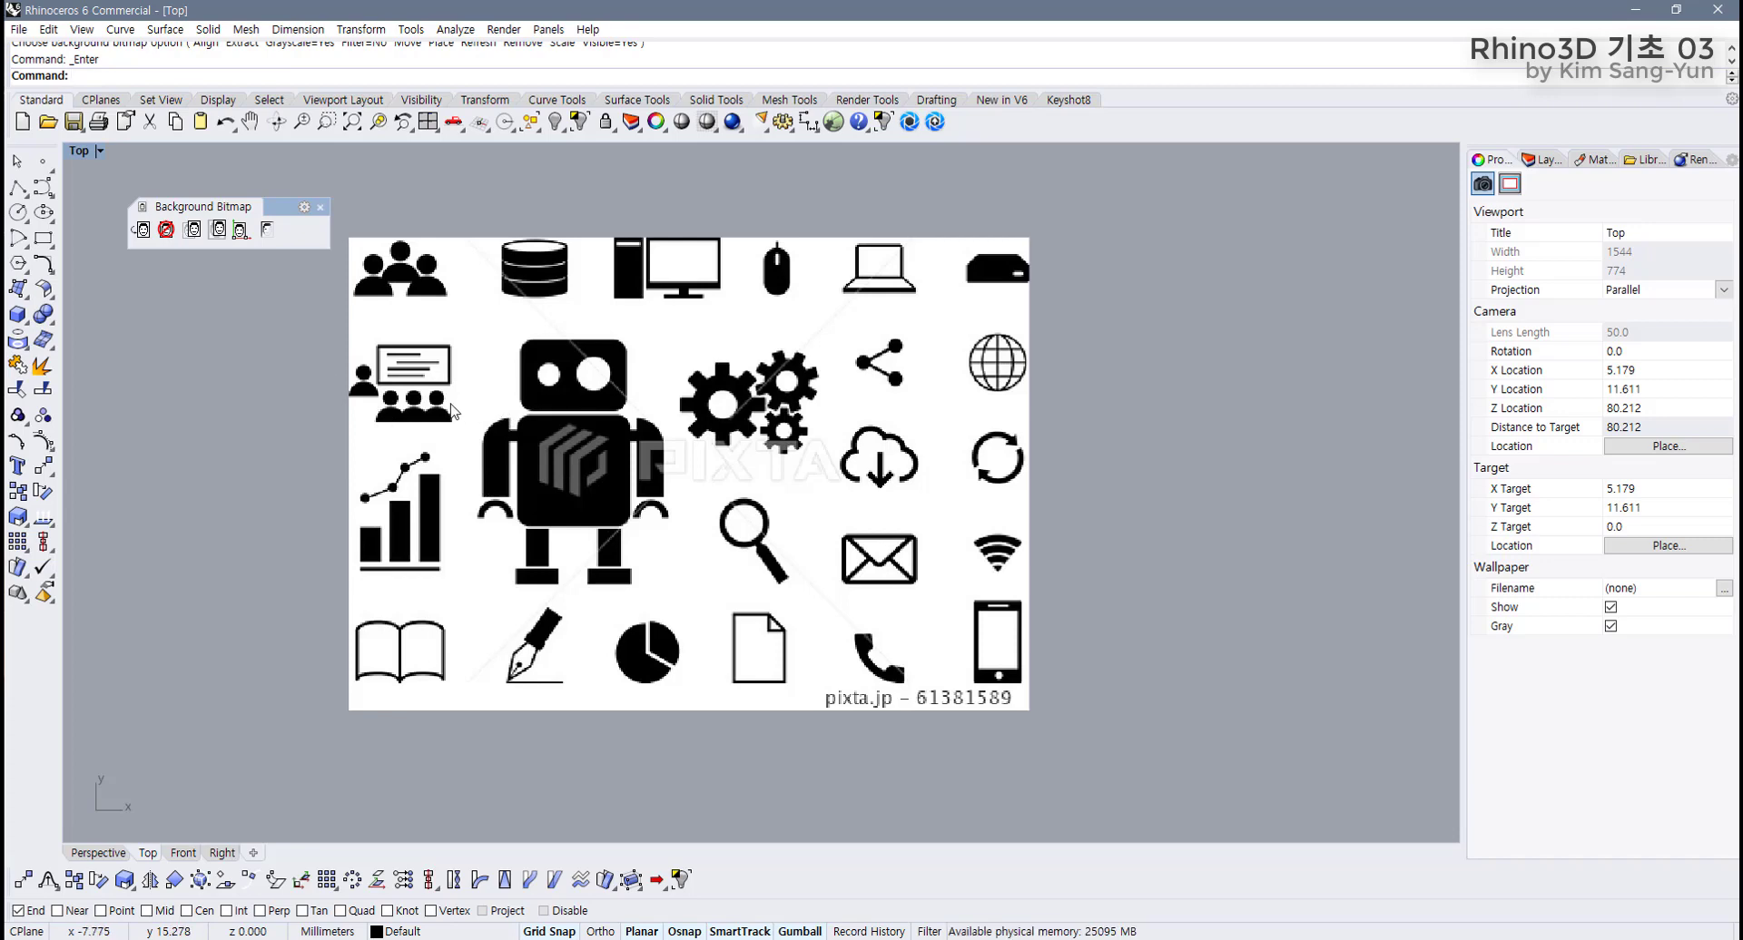
# Move the robot pictogram background bitmap several times, ending slightly to the right of where it was placed.
pyautogui.click(195, 234)
pyautogui.click(425, 400)
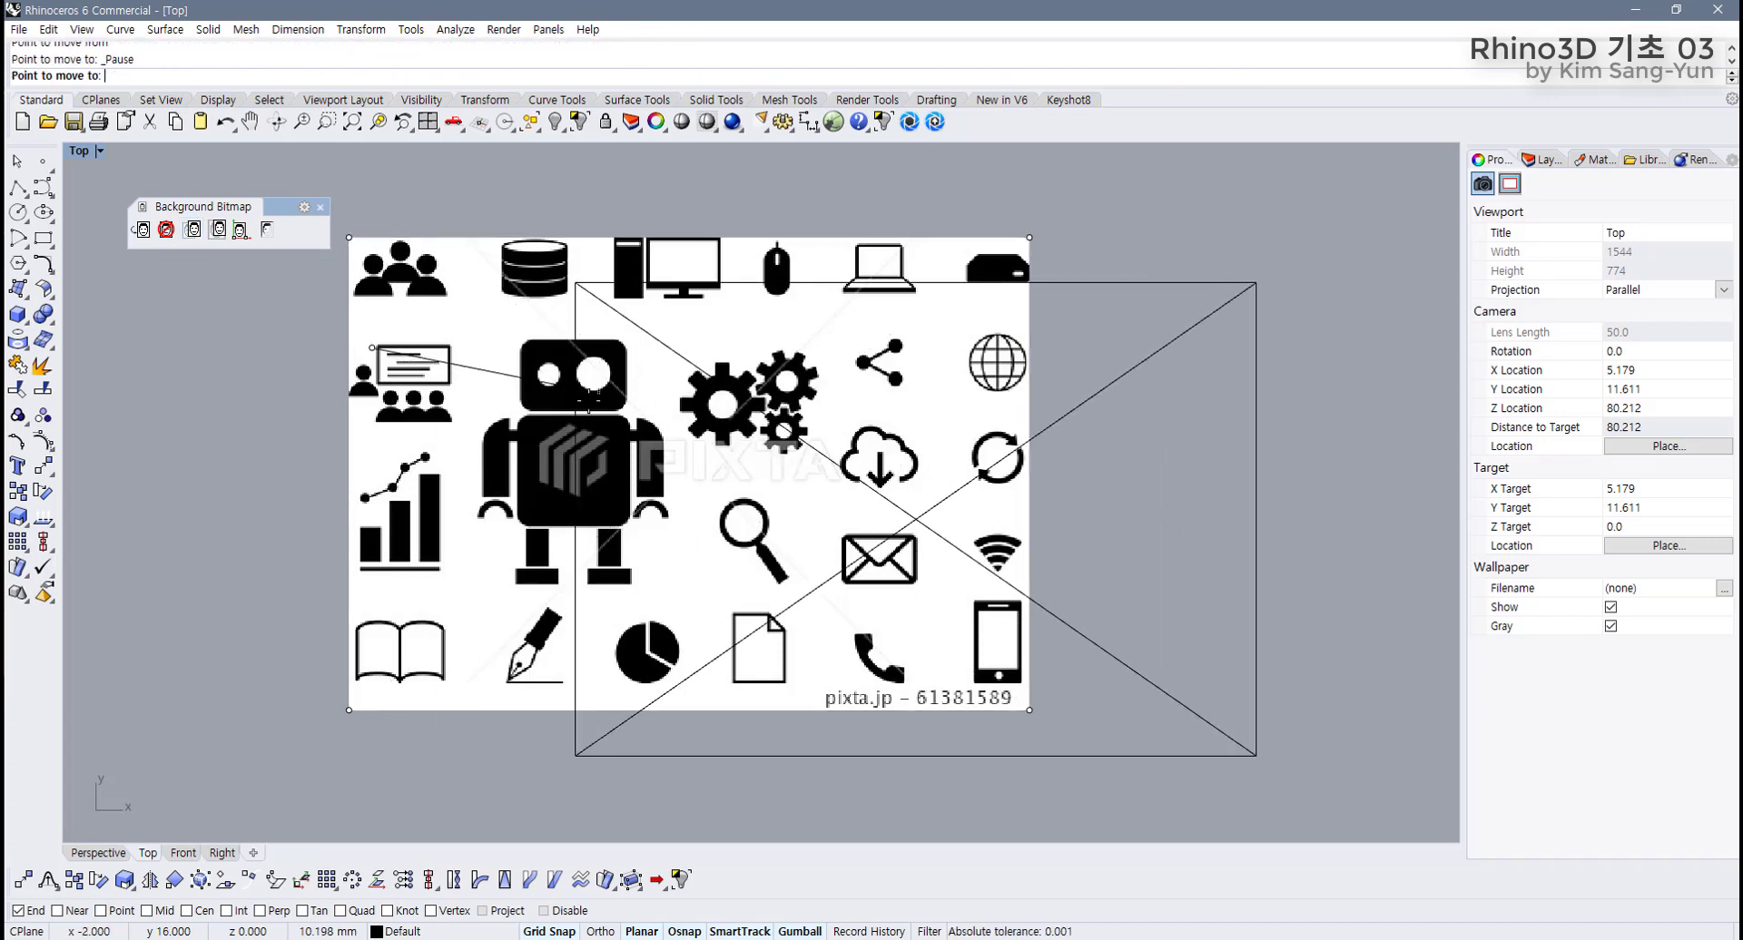
pyautogui.click(652, 445)
pyautogui.click(633, 441)
pyautogui.click(415, 419)
pyautogui.click(415, 420)
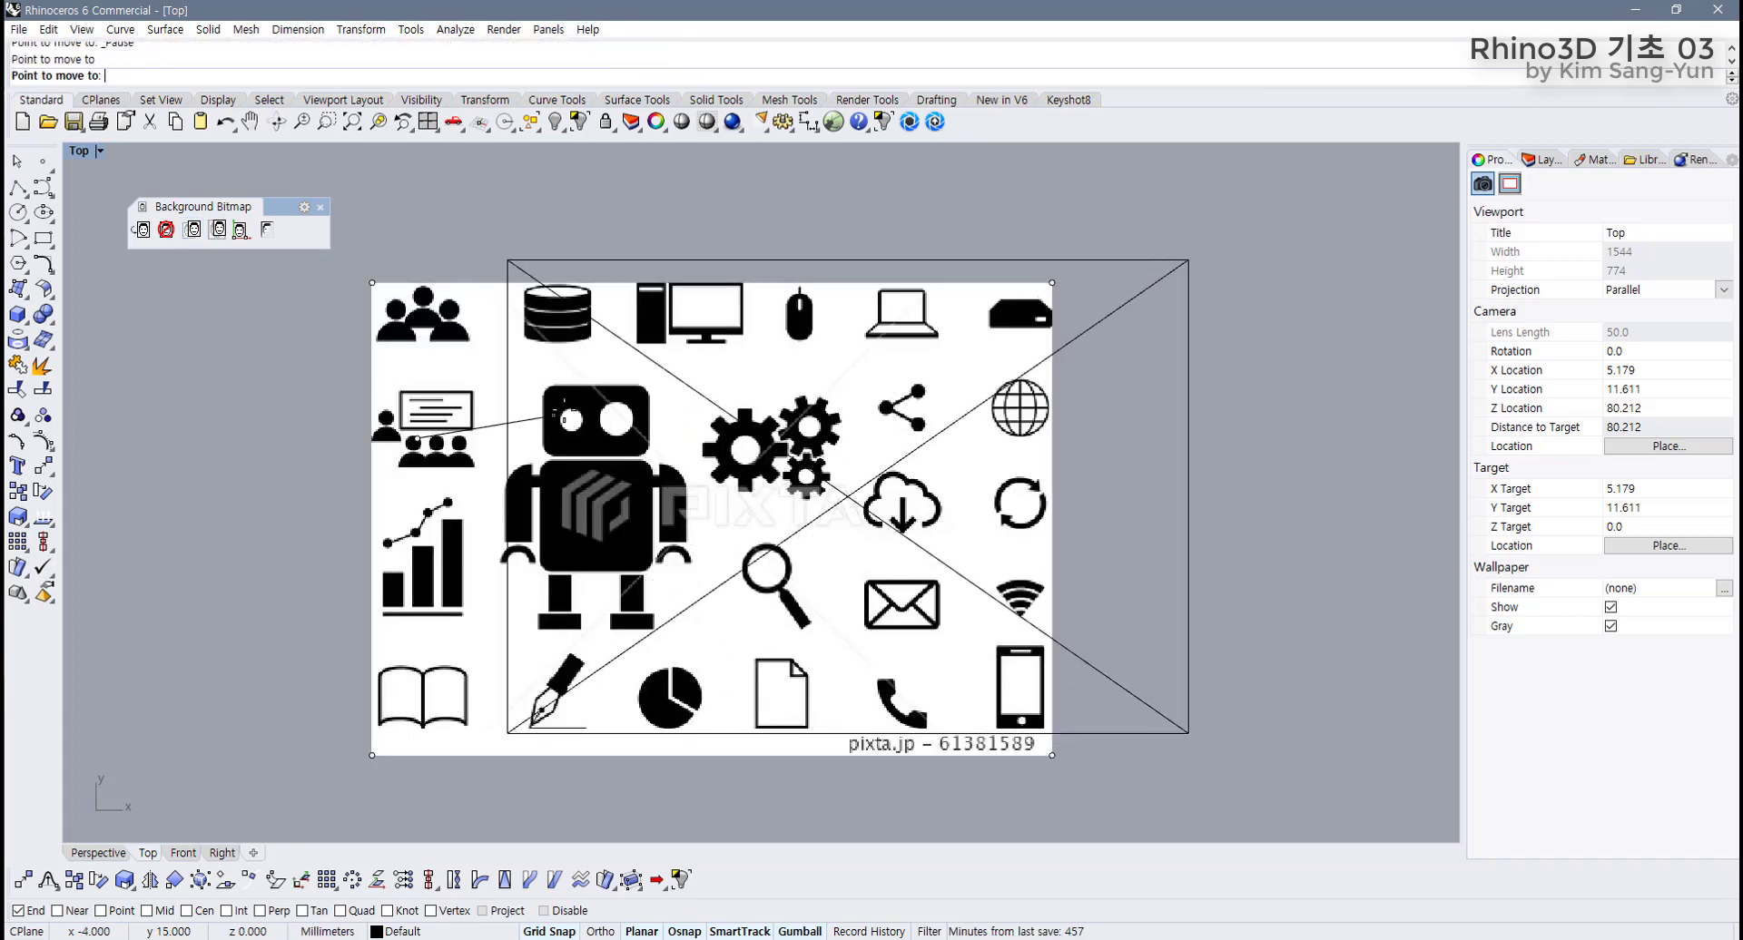
pyautogui.click(566, 418)
pyautogui.press('Escape')
pyautogui.press('Return')
pyautogui.click(566, 417)
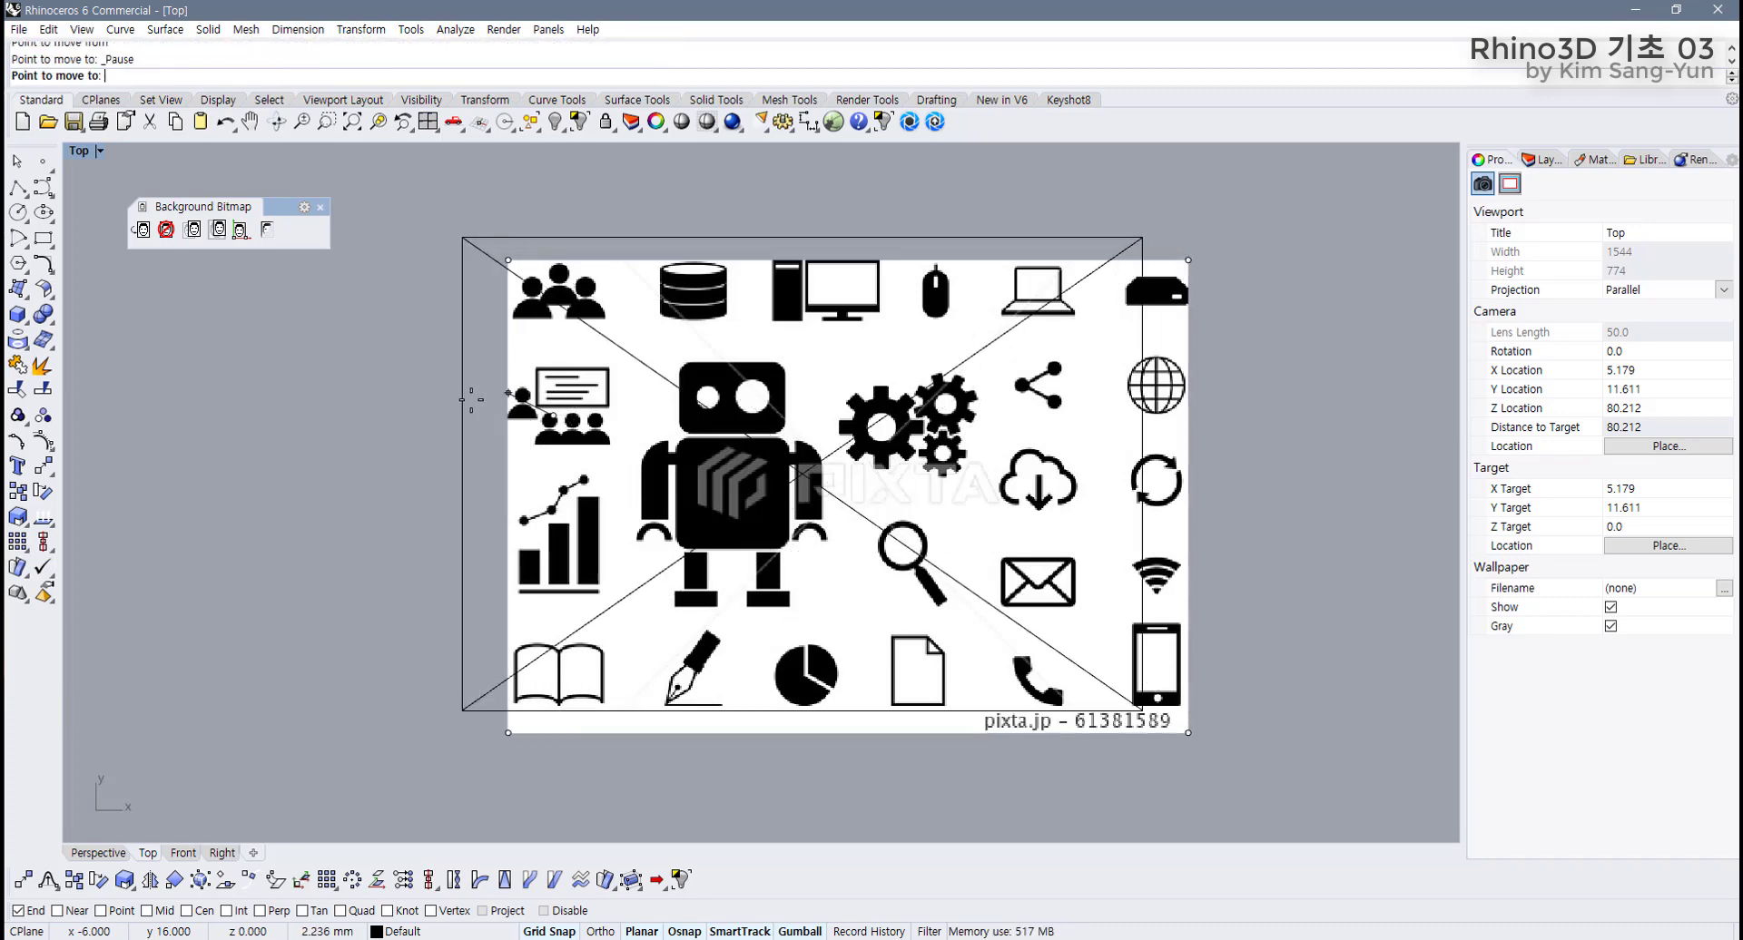
pyautogui.click(477, 396)
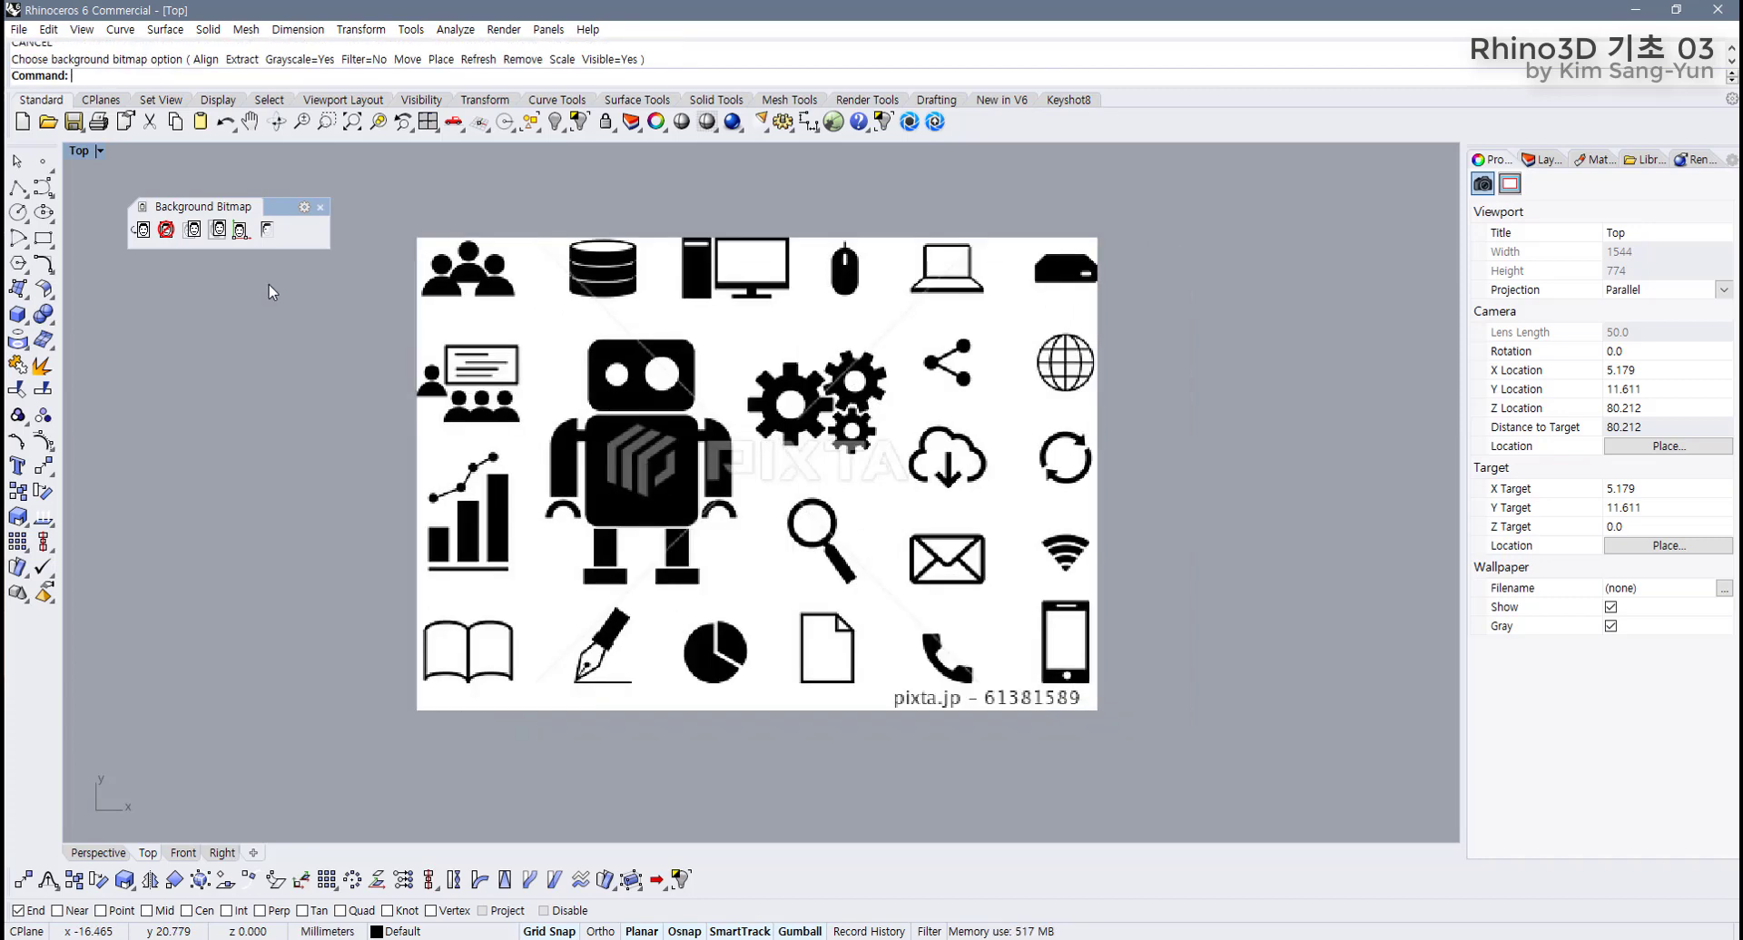
# Scale the background bitmap up by about a third from its lower-left corner, using reference points along its bottom edge.
pyautogui.click(219, 229)
pyautogui.click(418, 709)
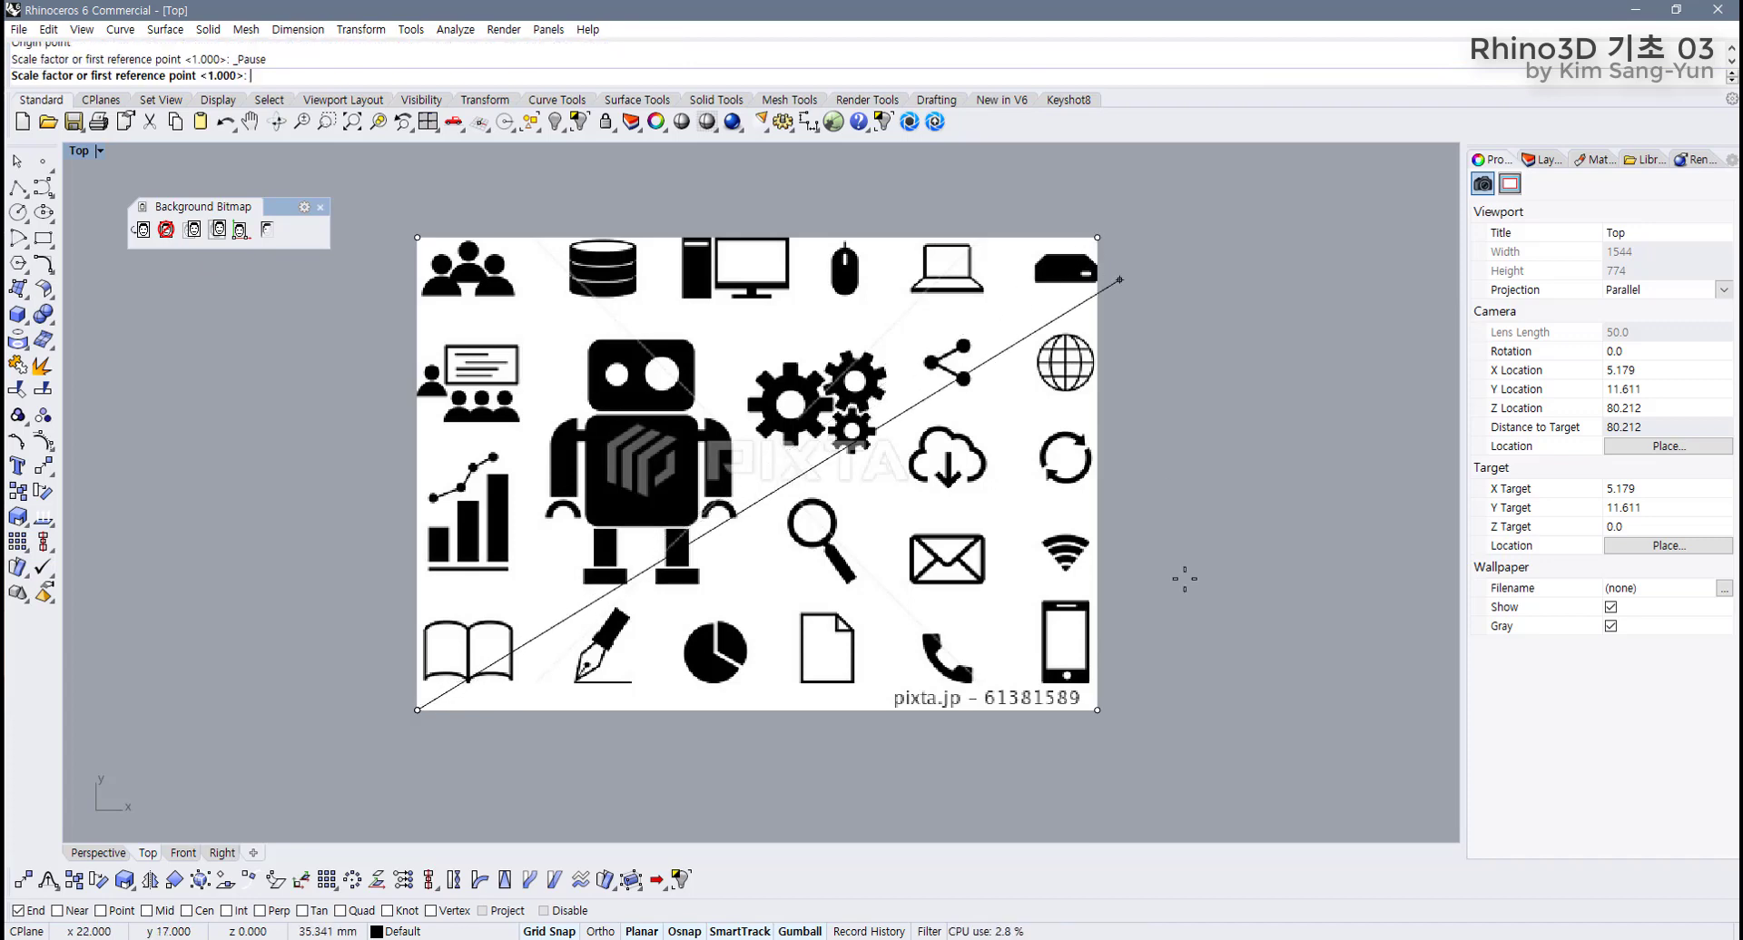
pyautogui.click(1111, 710)
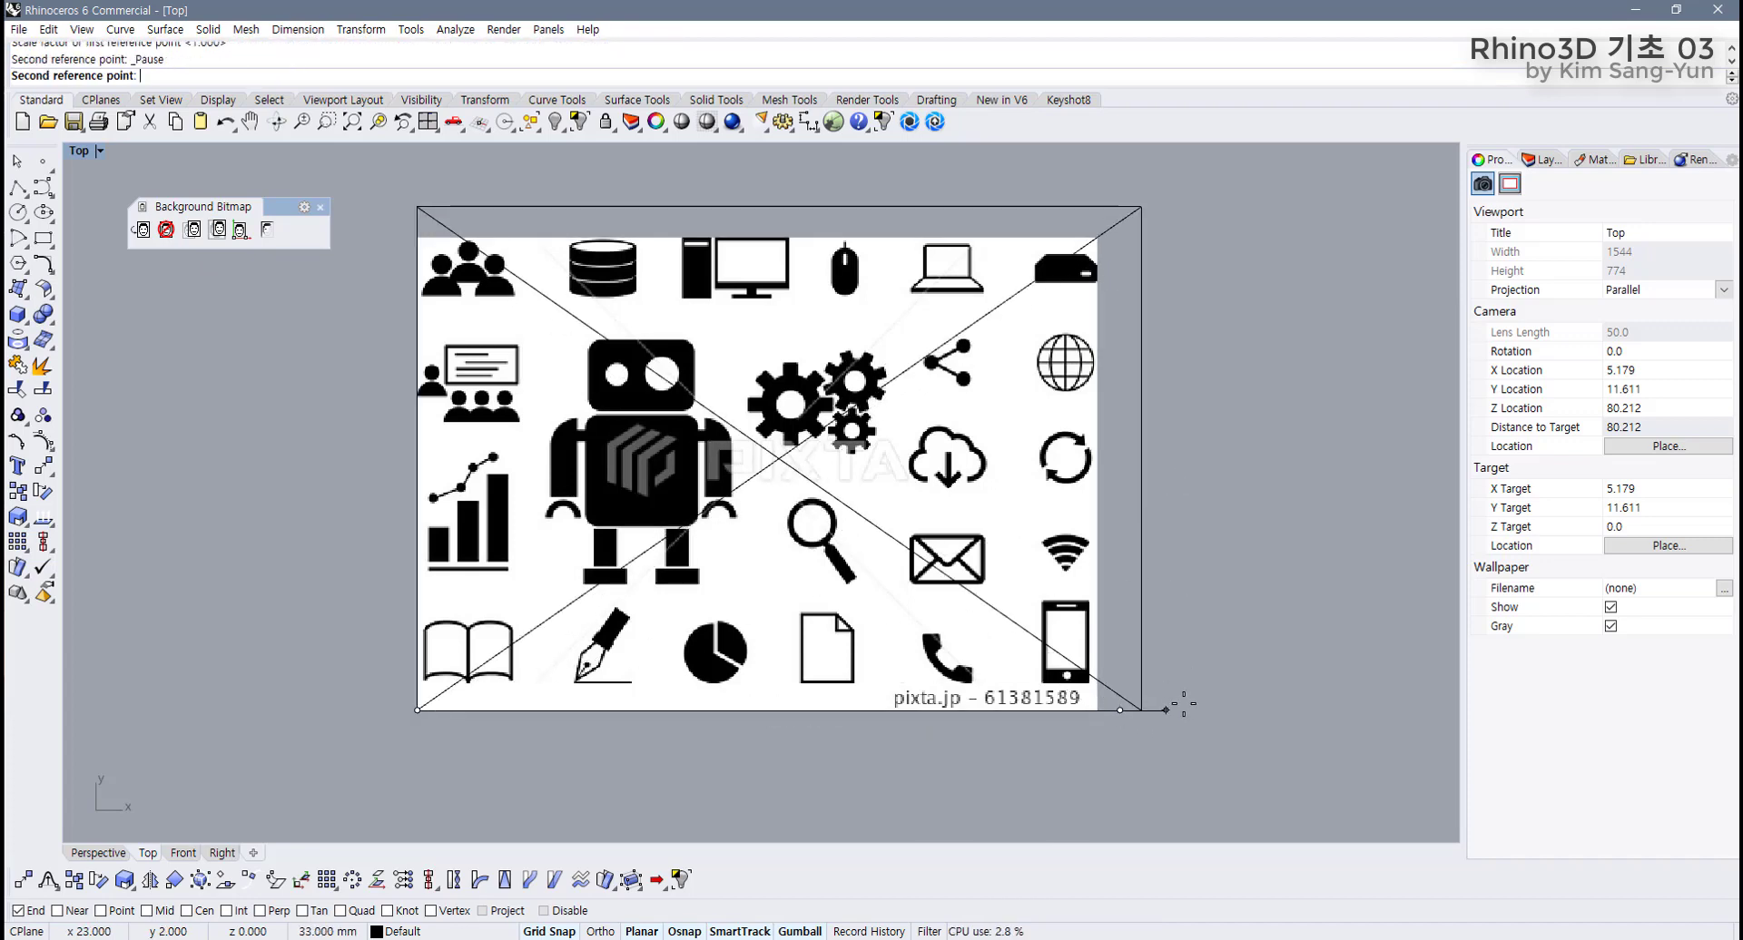
pyautogui.click(1365, 709)
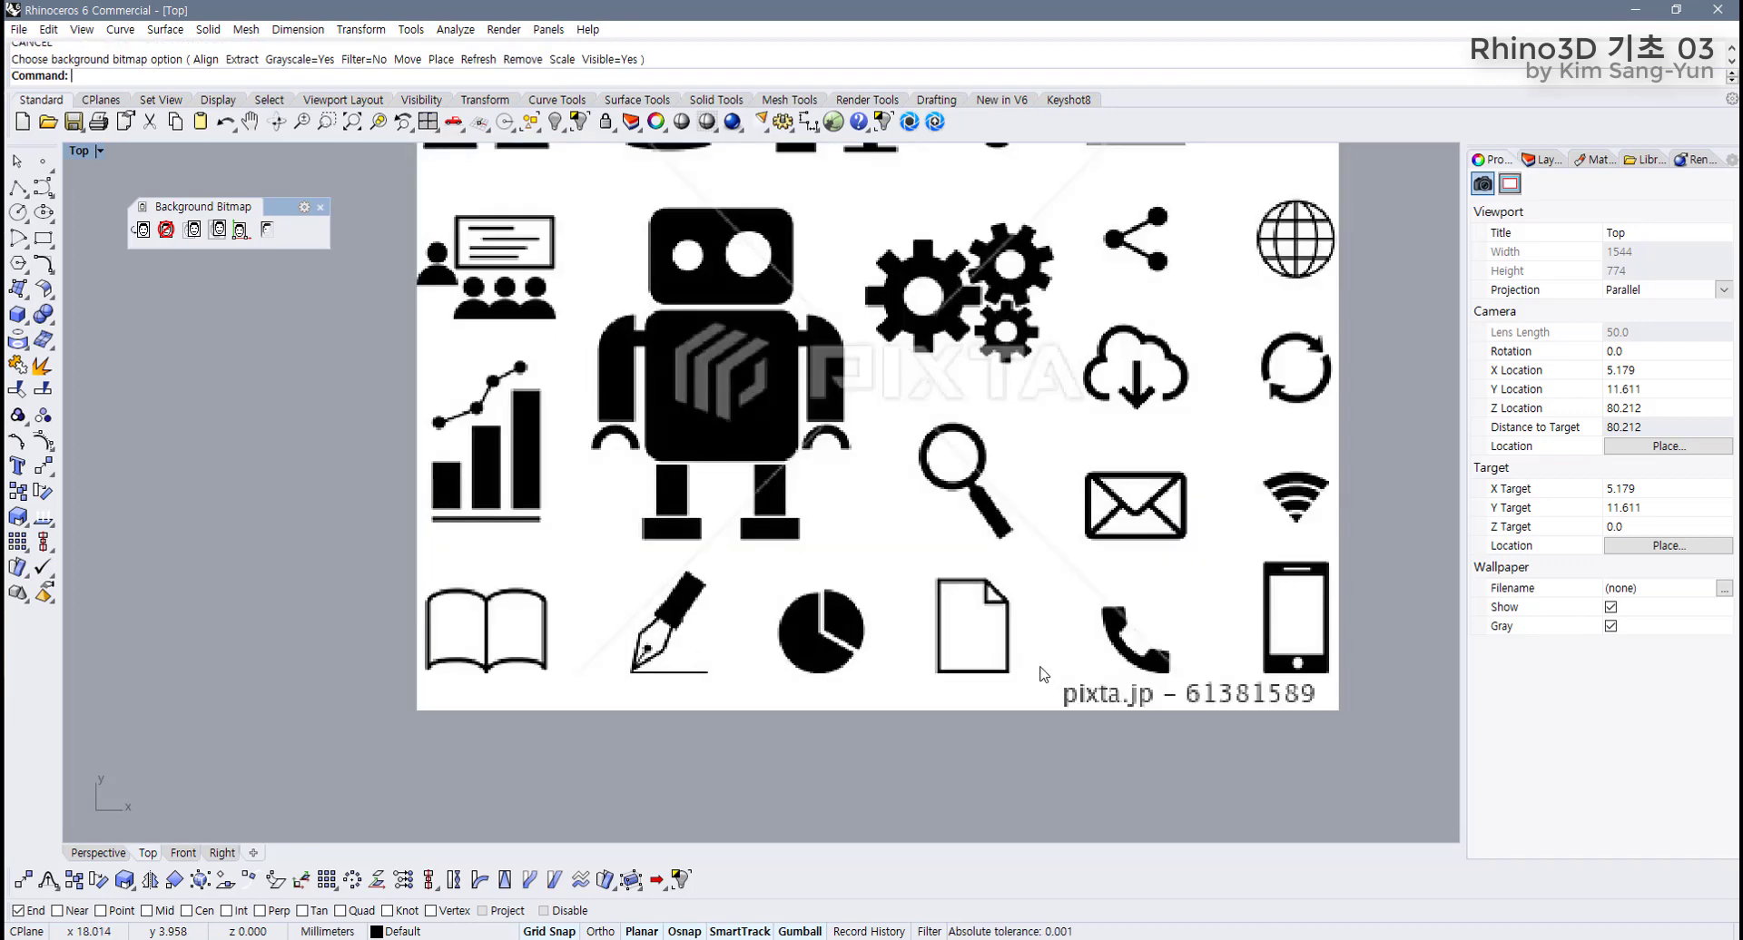
pyautogui.scroll(-3, 259, 268)
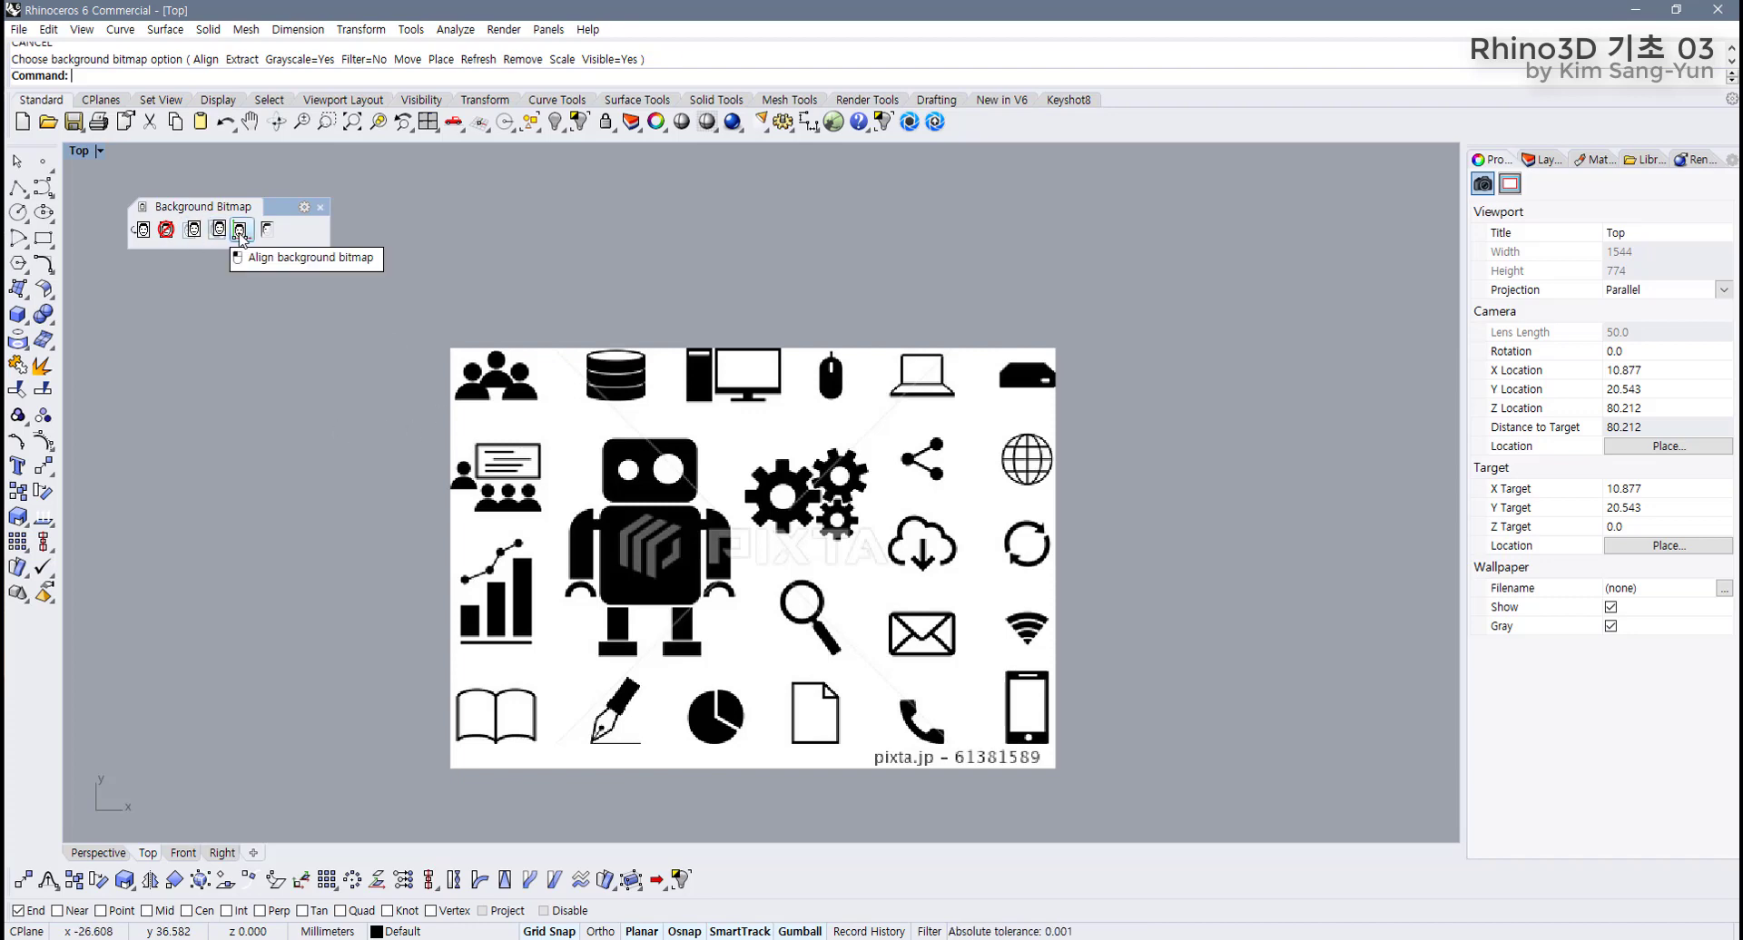
# Examine the gear pictograms in the background bitmap up close.
pyautogui.scroll(3, 503, 442)
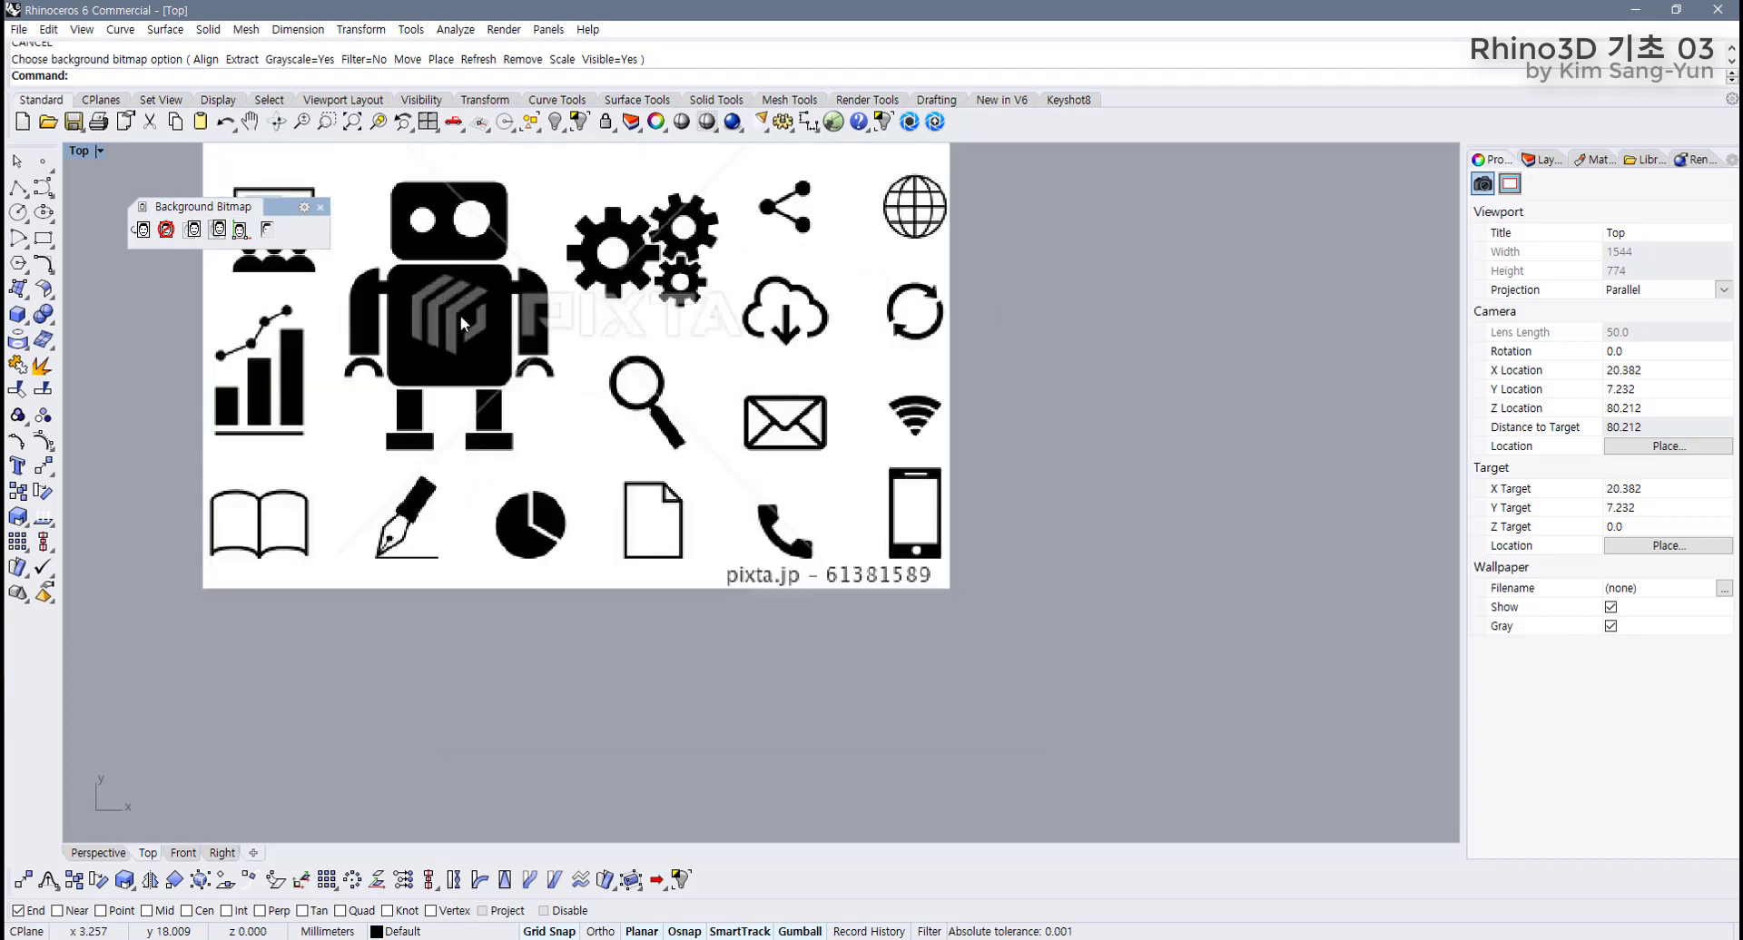
pyautogui.scroll(5, 677, 423)
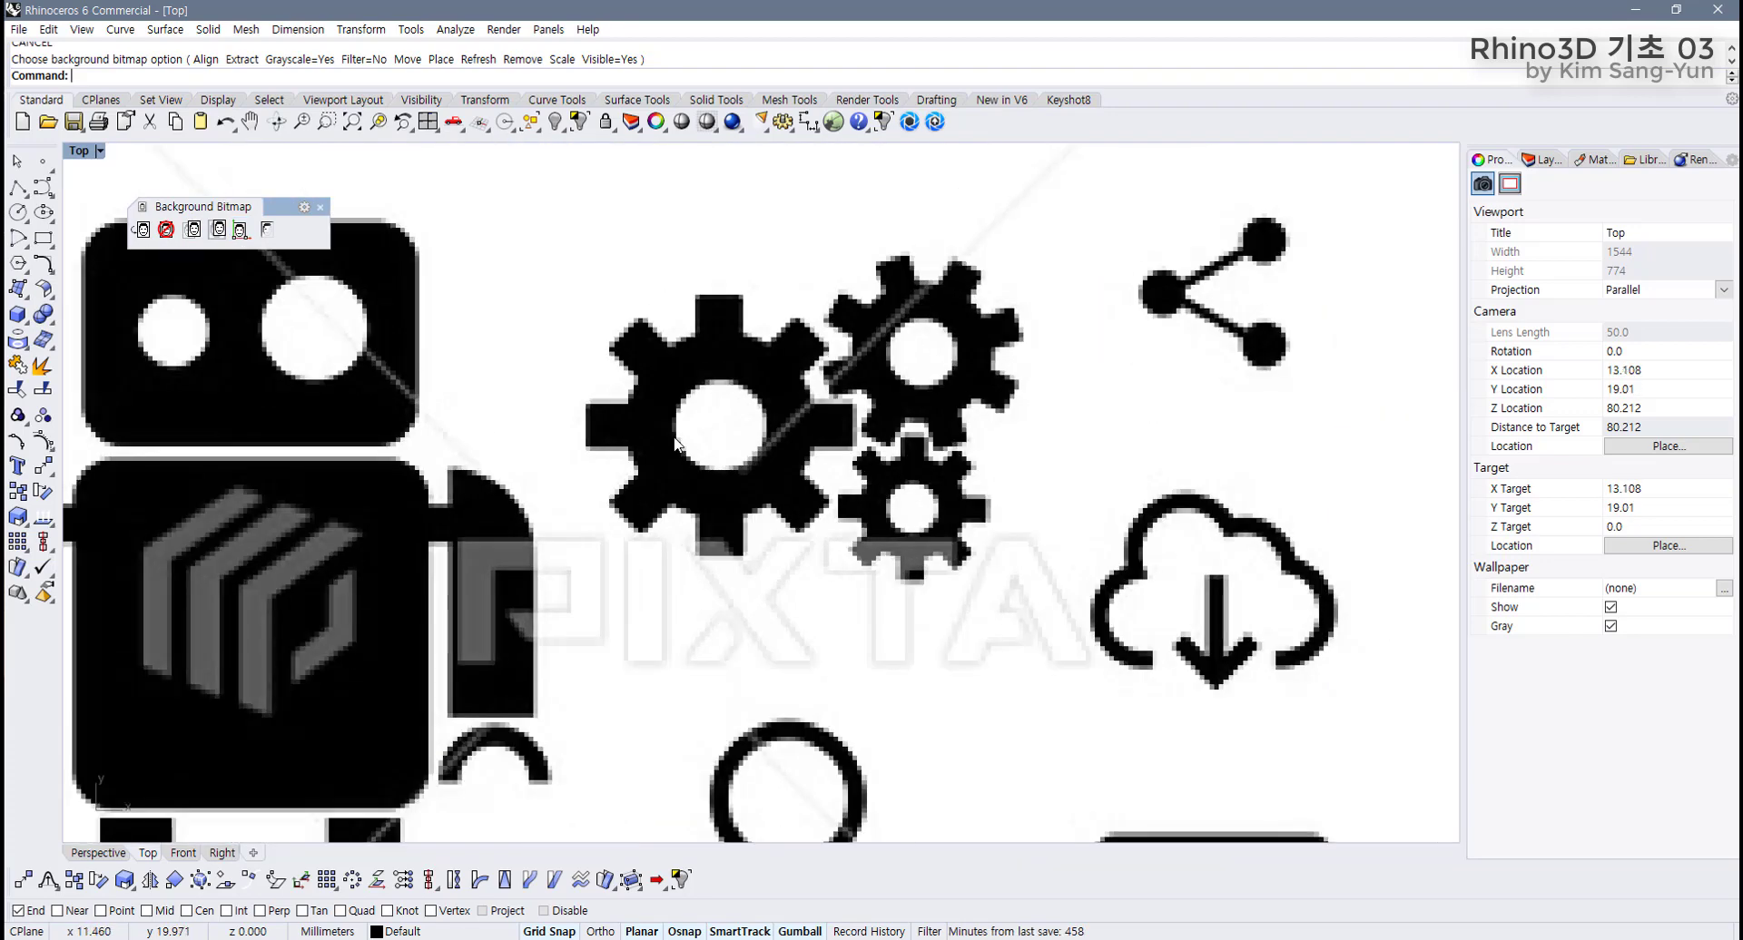
pyautogui.scroll(-5, 679, 431)
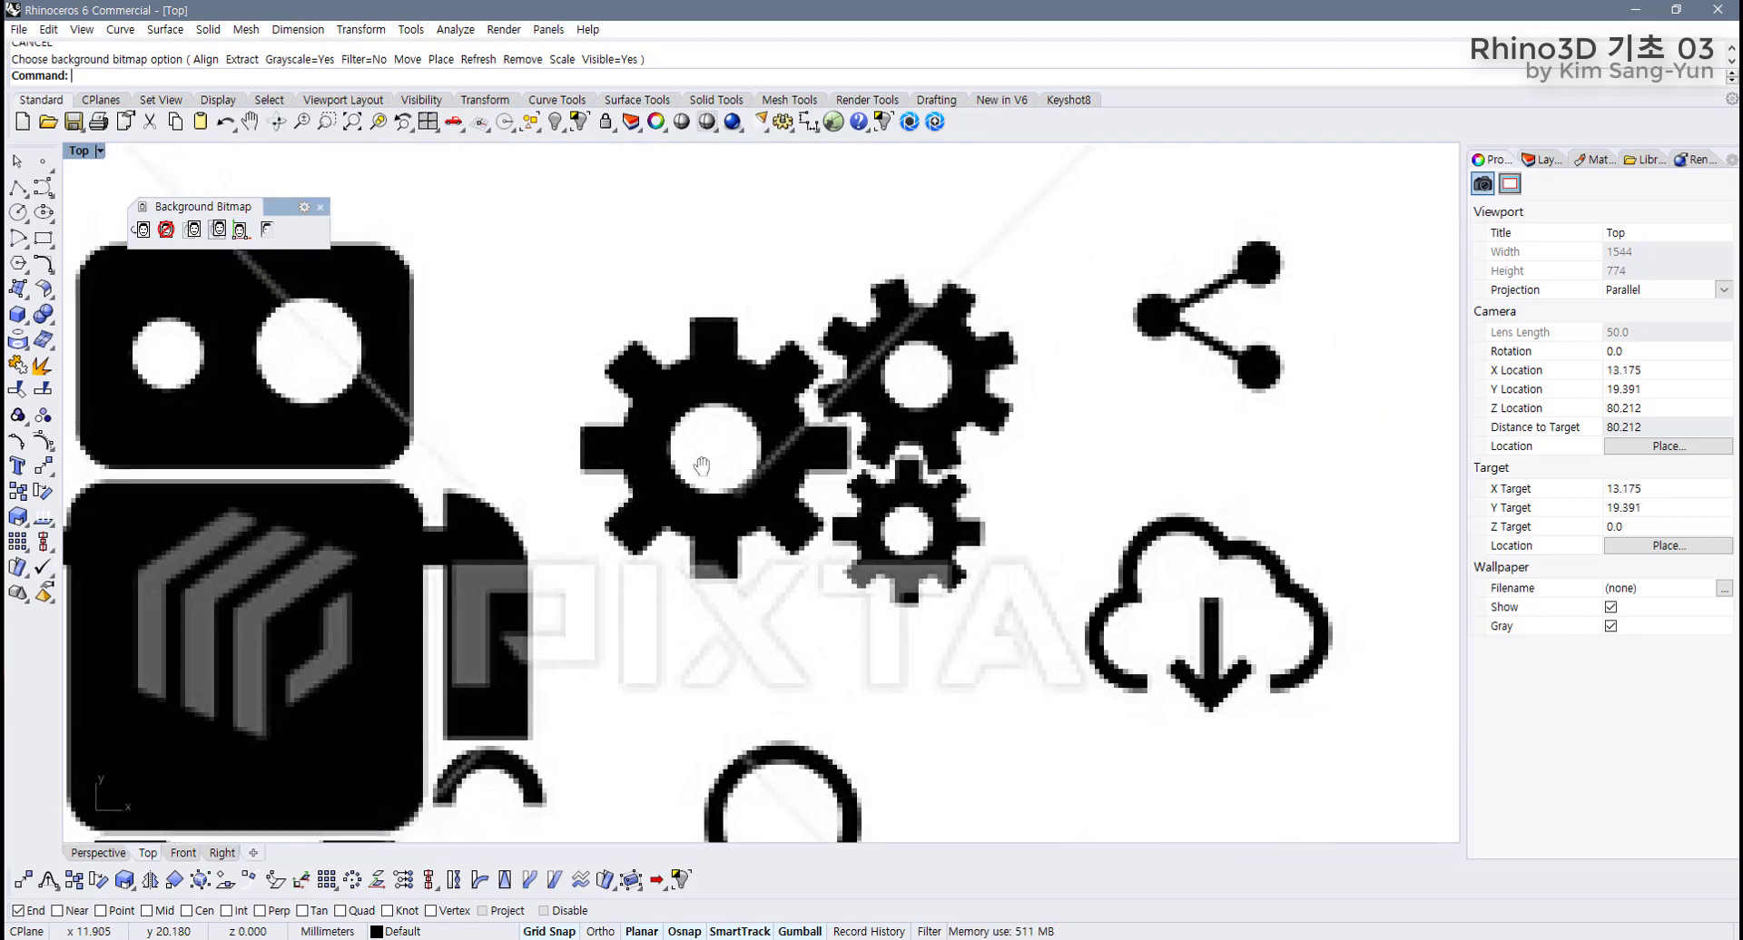
pyautogui.scroll(3, 682, 447)
pyautogui.scroll(-2, 683, 452)
pyautogui.scroll(5, 682, 457)
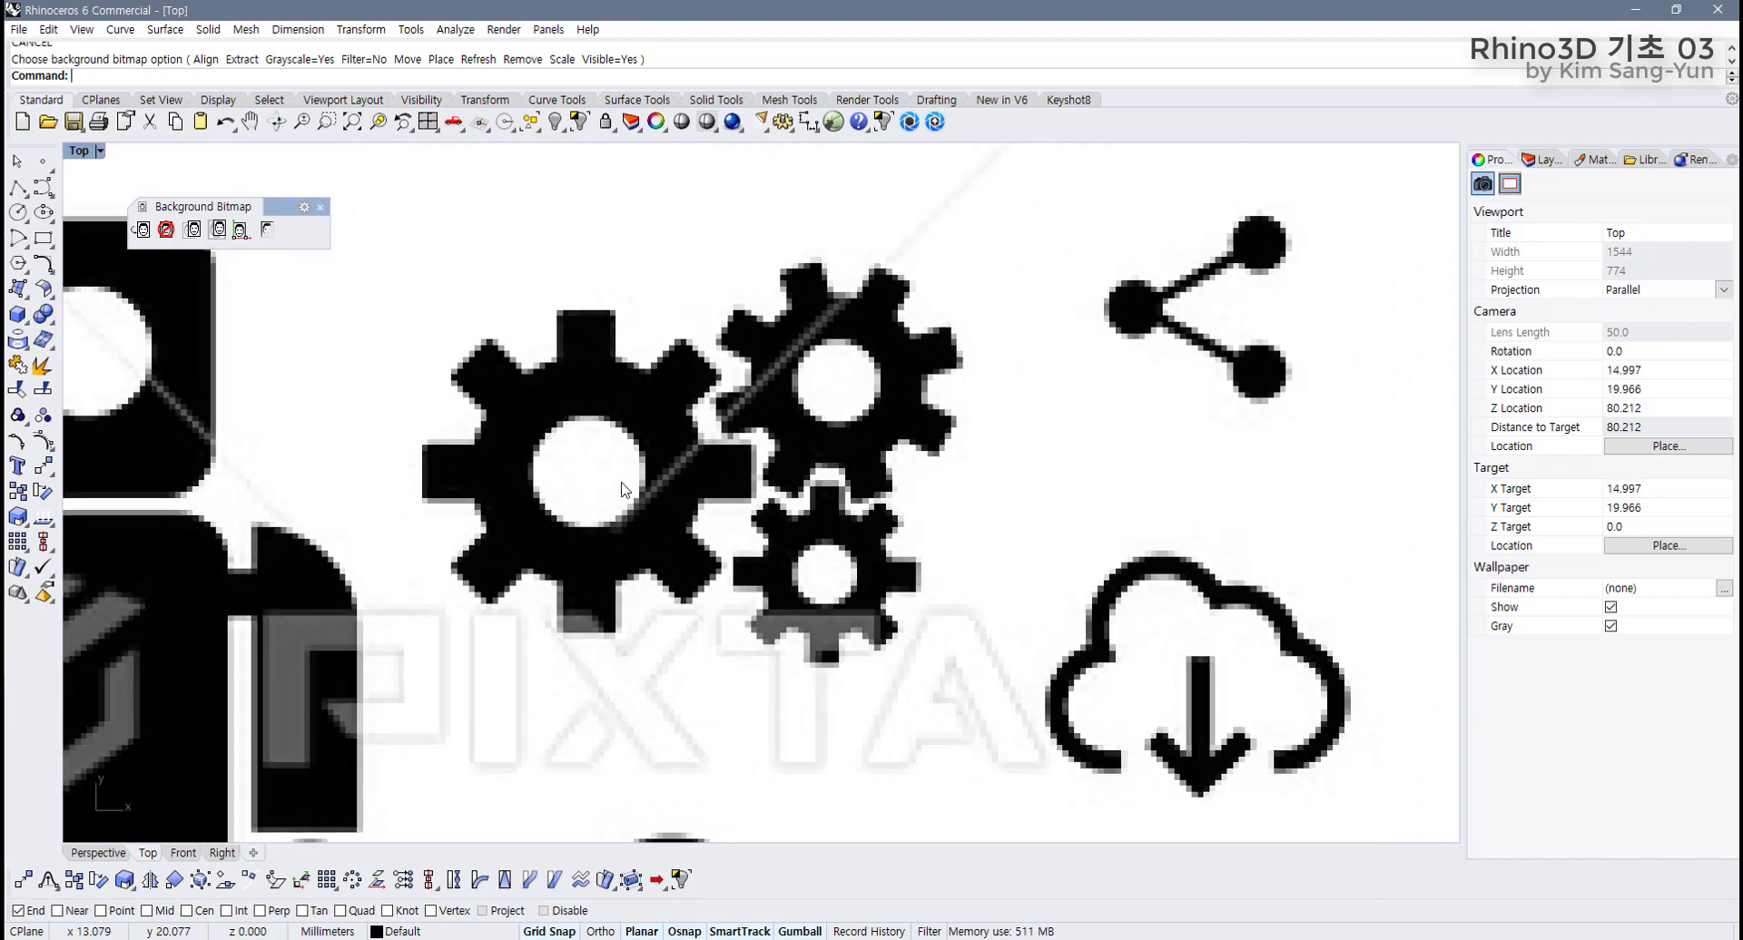
pyautogui.scroll(-8, 521, 284)
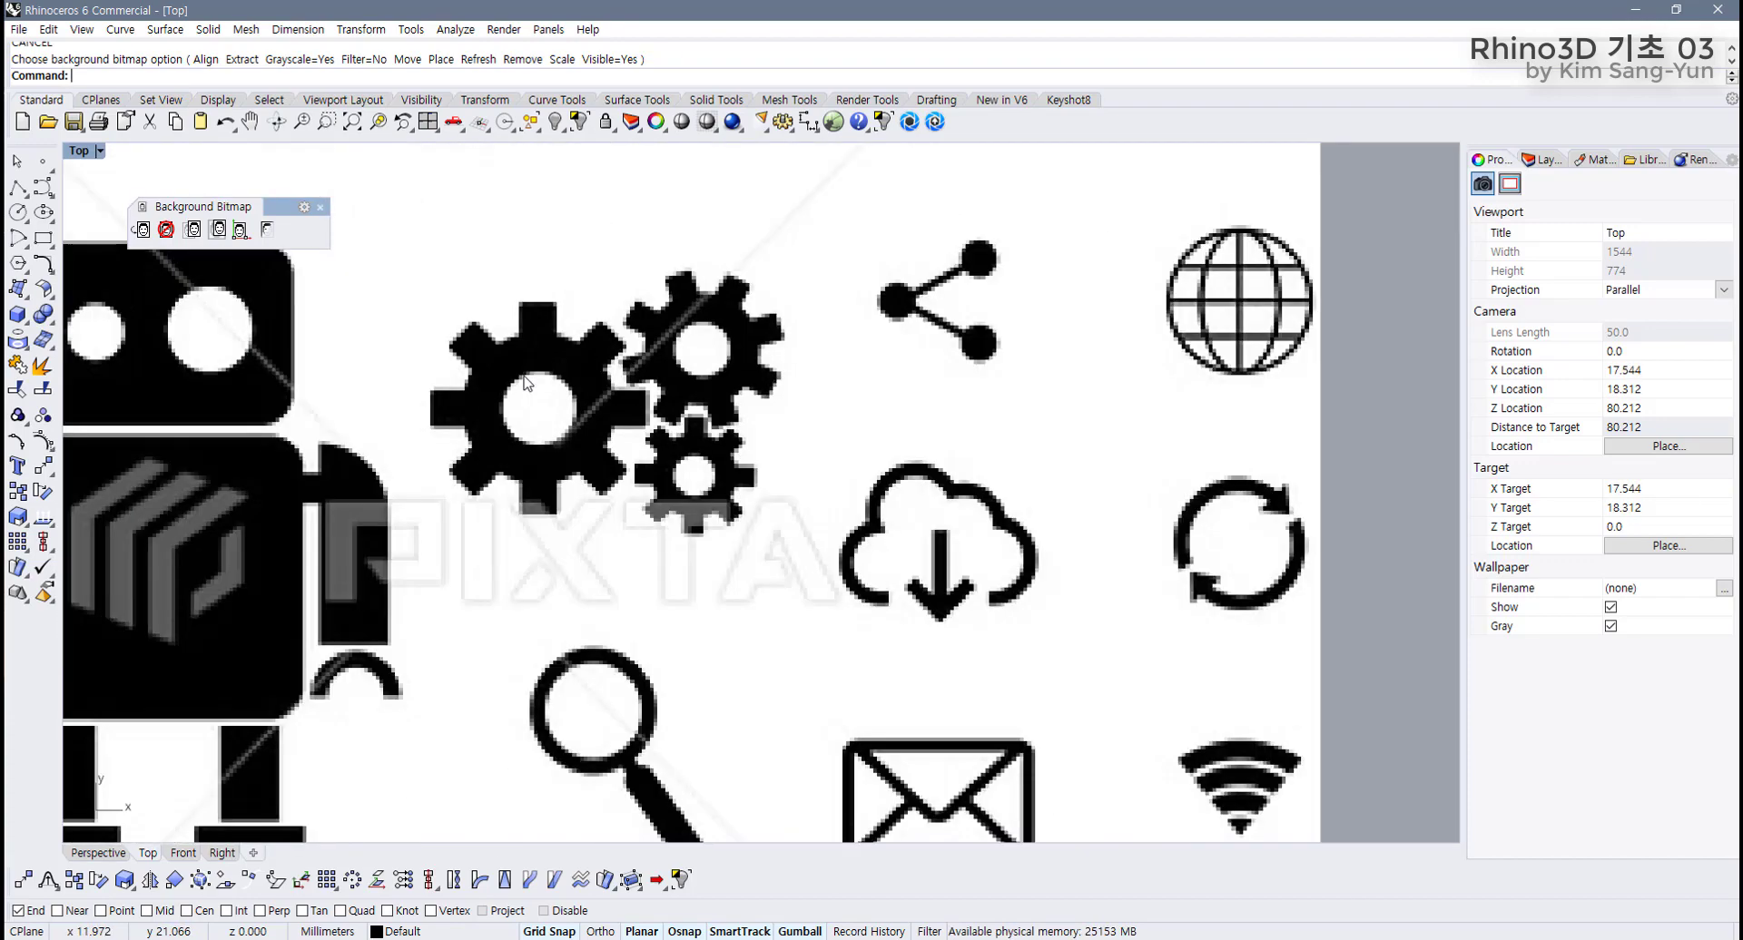
pyautogui.scroll(3, 581, 499)
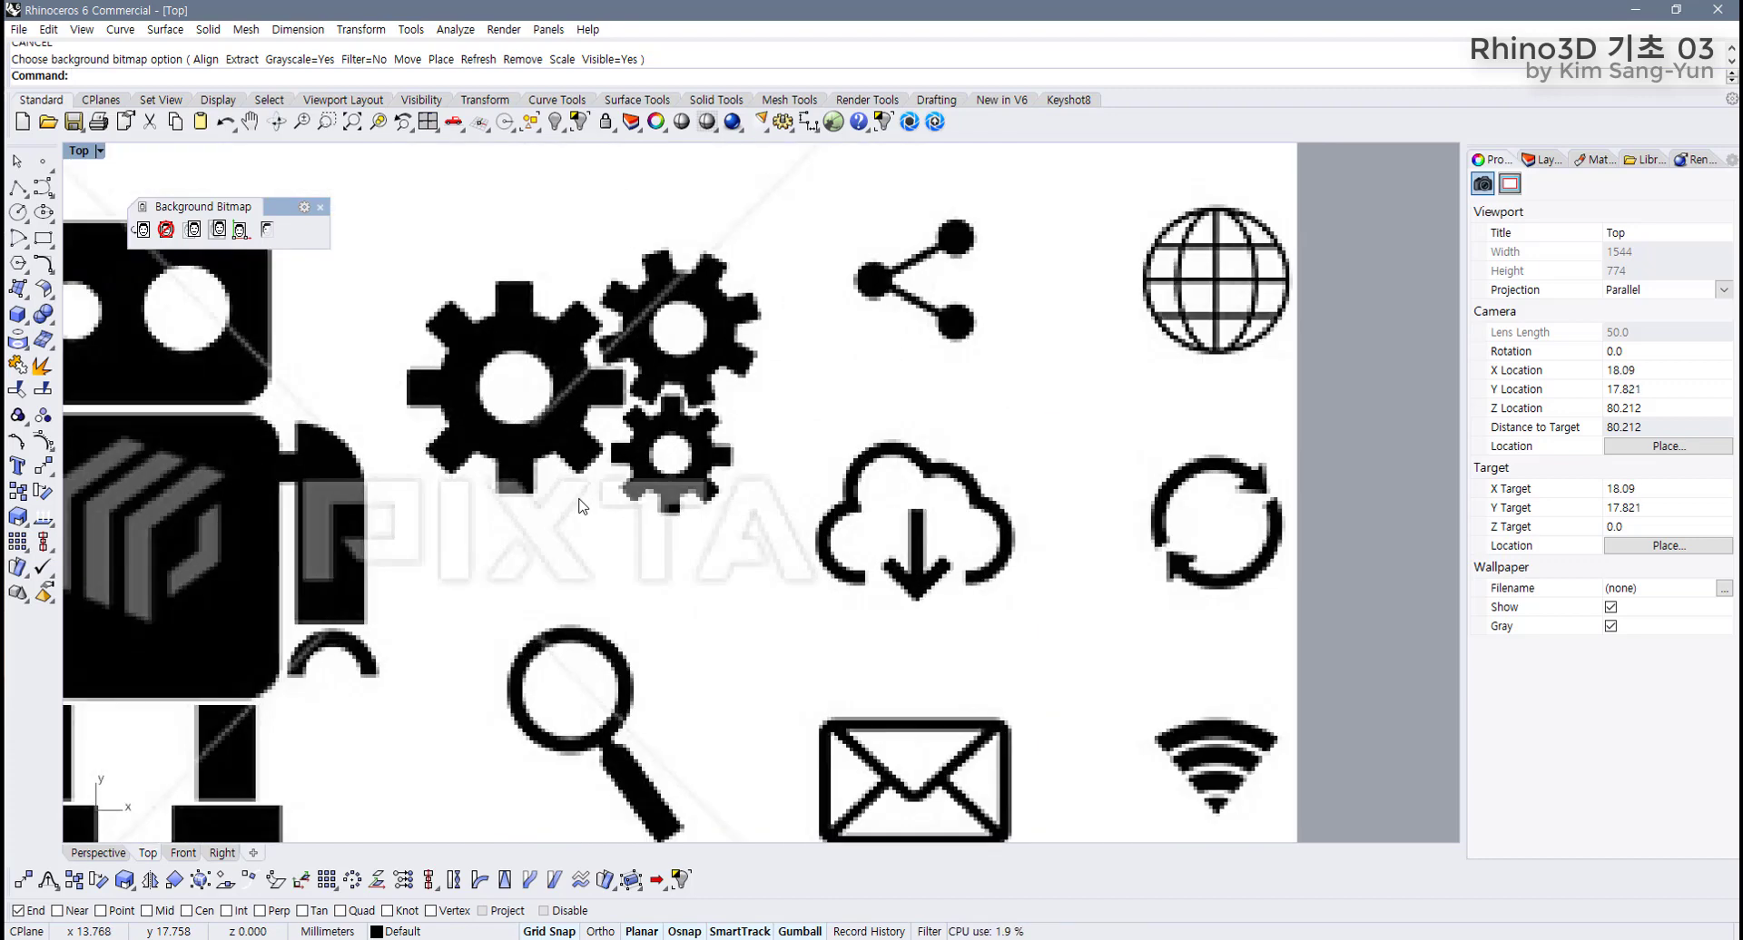
# Turn off Grid Snap so points can be placed freely over the large gear.
pyautogui.click(560, 933)
pyautogui.scroll(5, 533, 522)
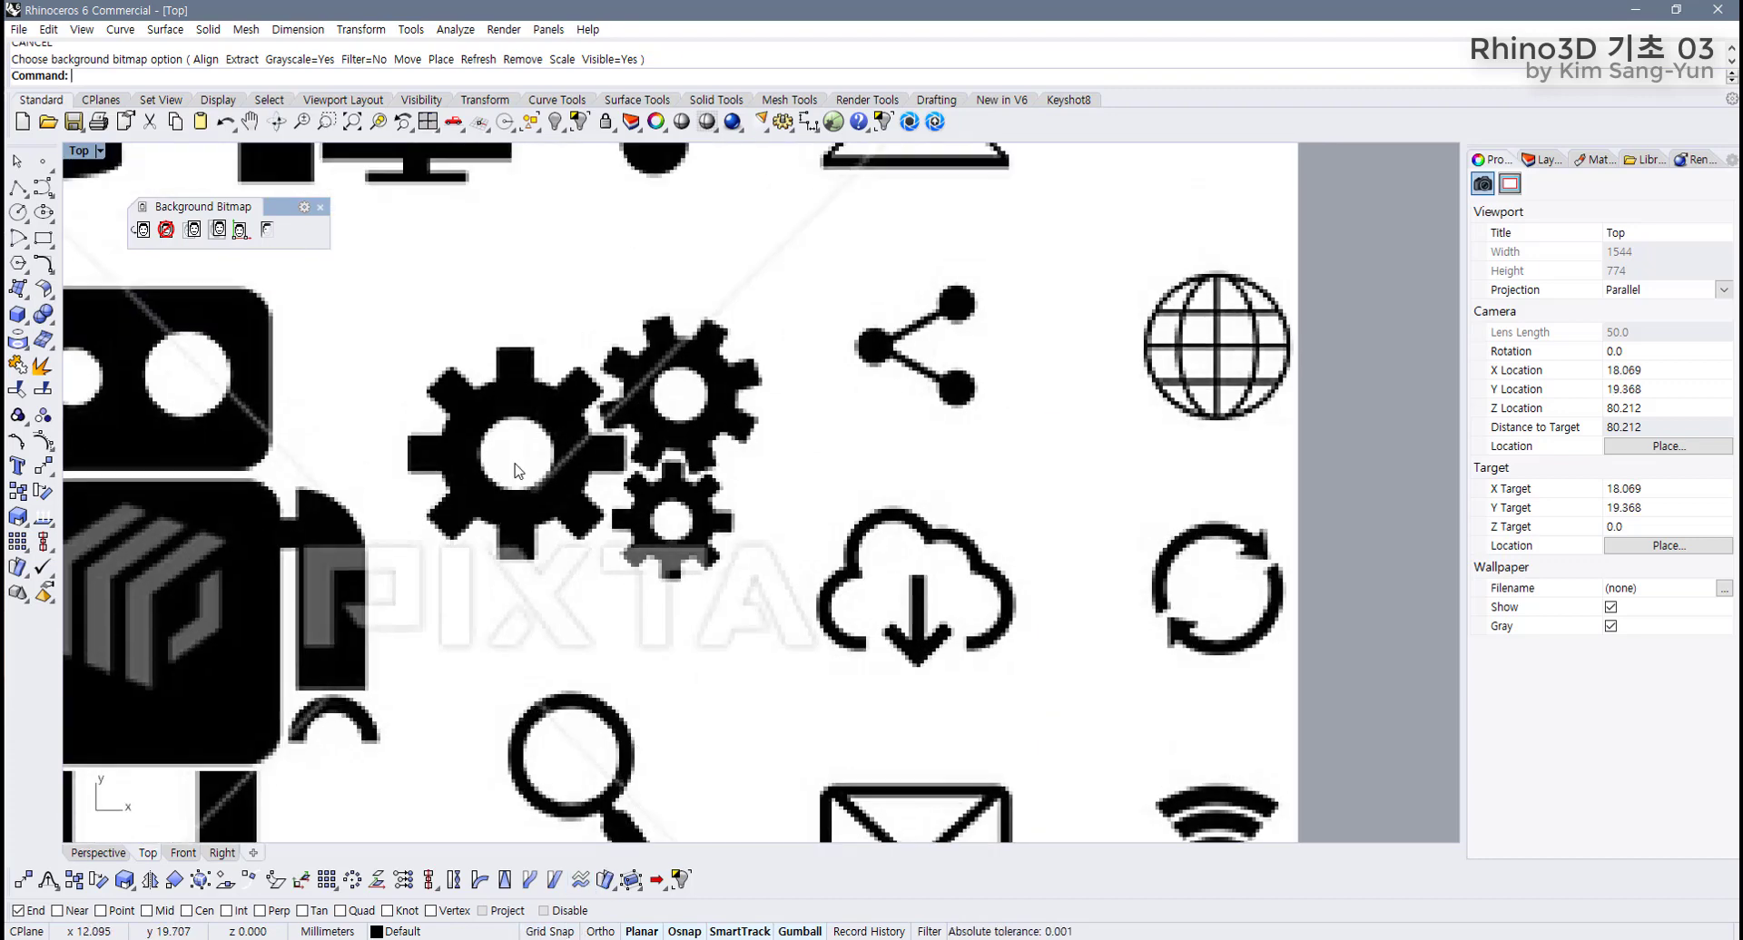
pyautogui.moveTo(666, 484); pyautogui.dragTo(714, 504, button='right')
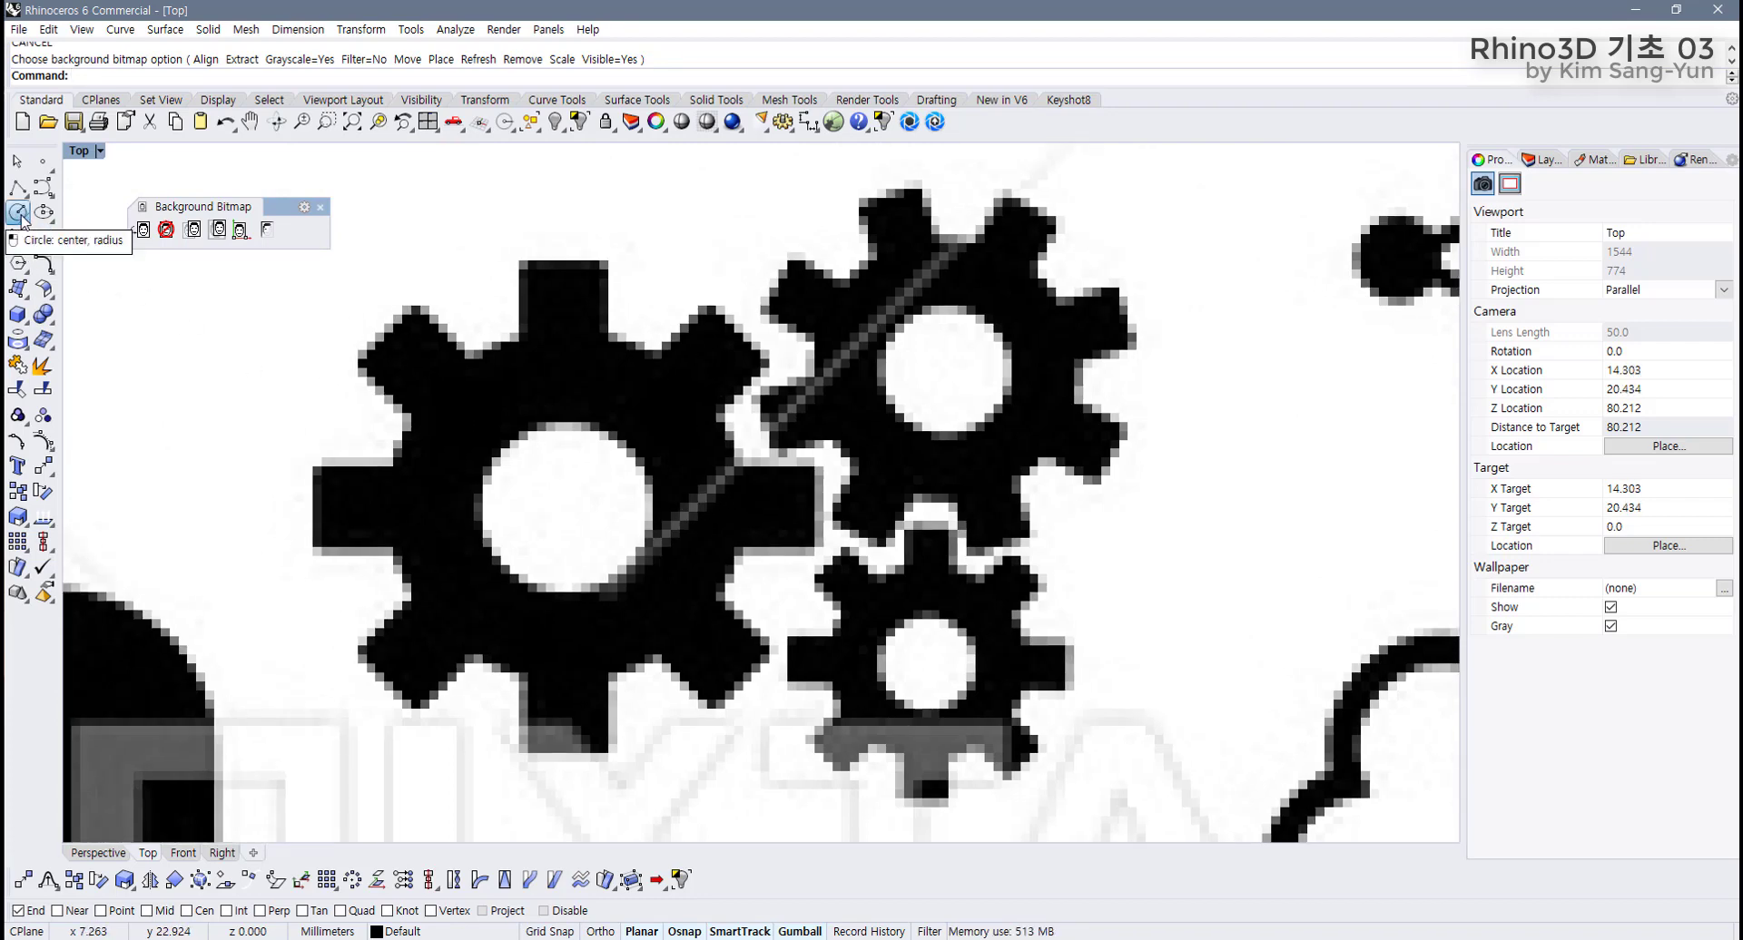
# Keep the circle tools available as a floating palette over the Top view.
pyautogui.click(18, 214)
pyautogui.moveTo(69, 212); pyautogui.dragTo(269, 425)
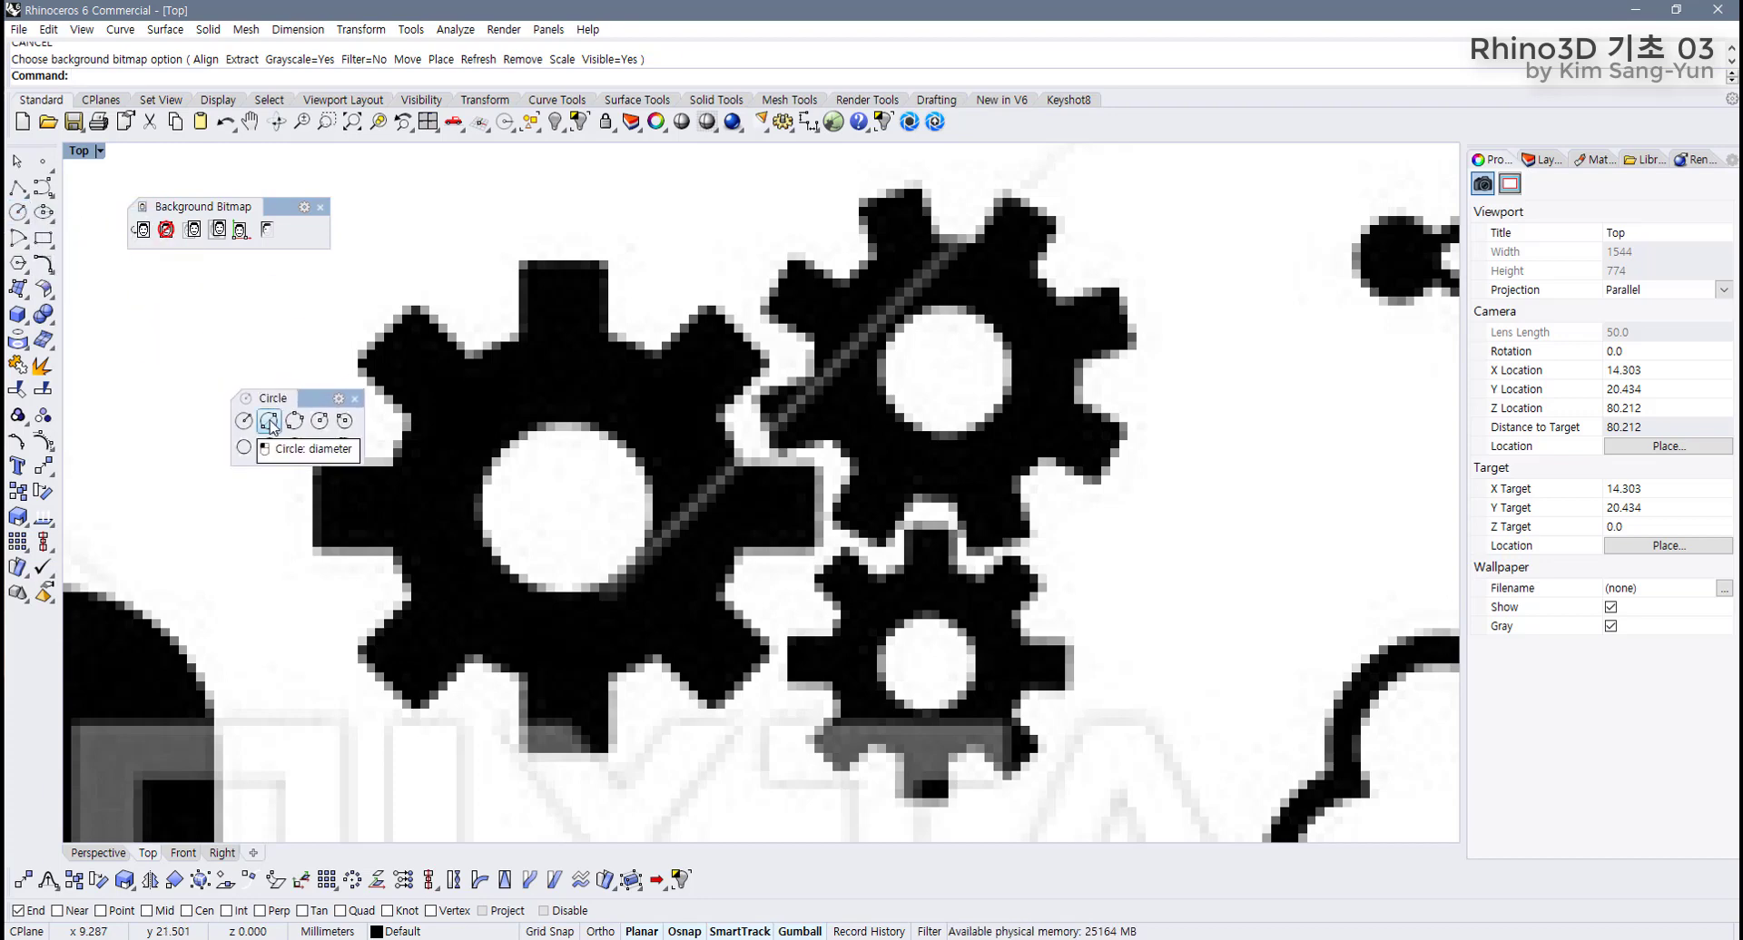
pyautogui.click(270, 422)
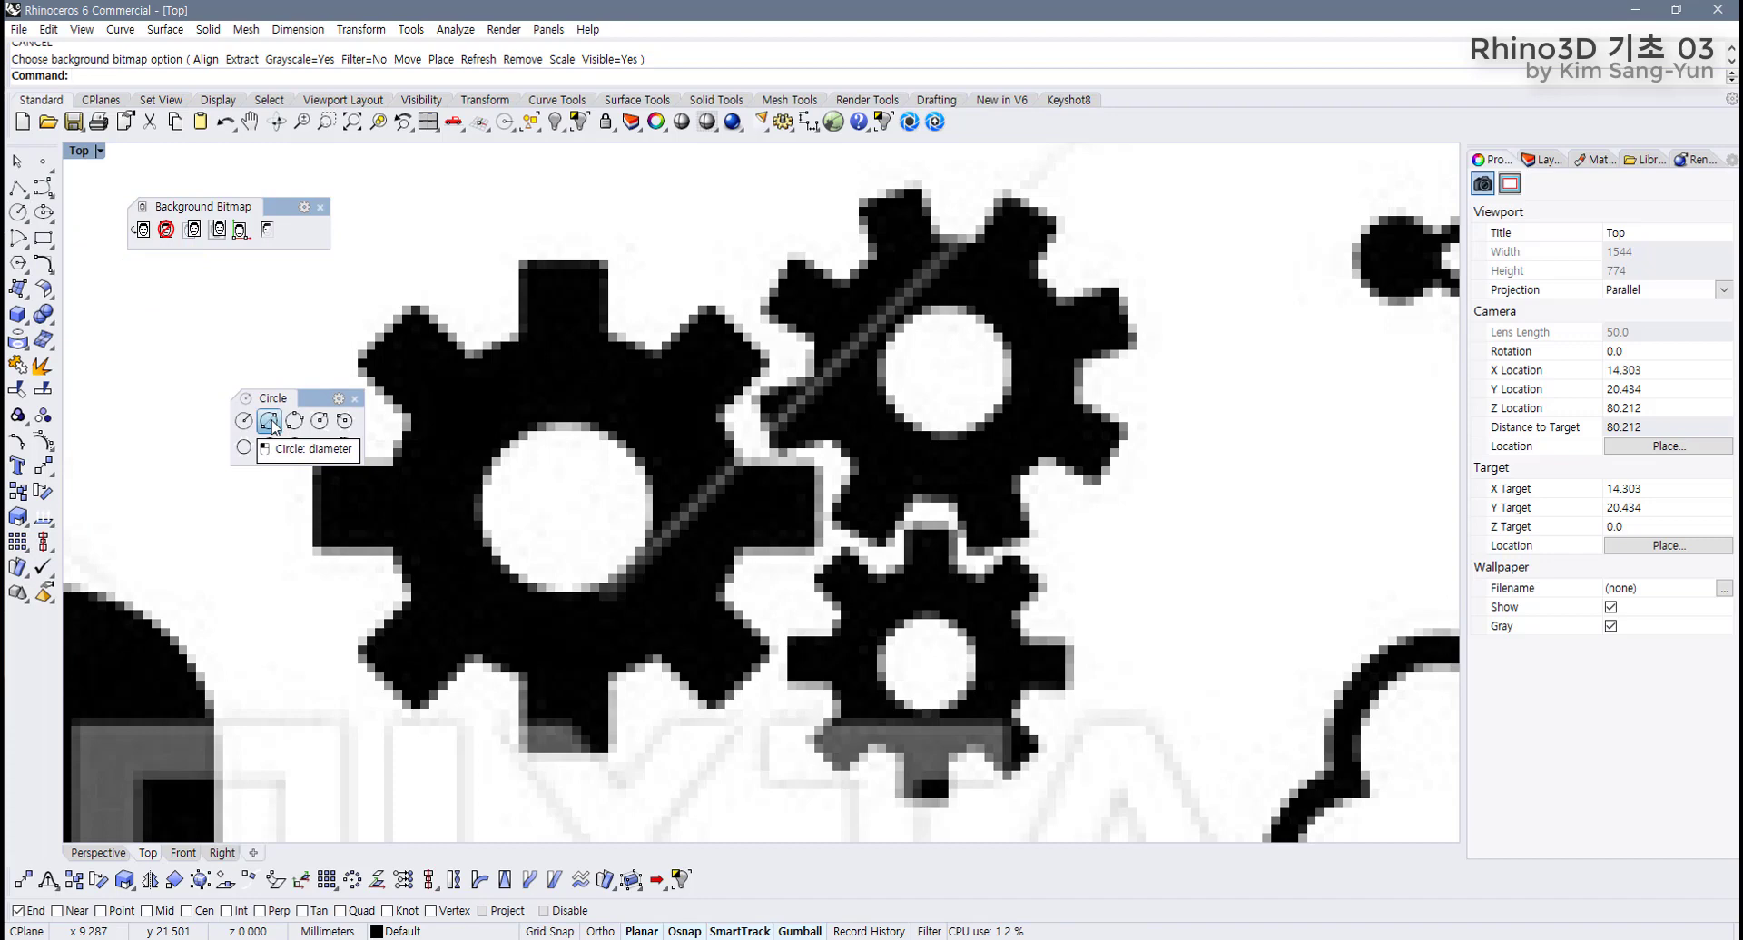
pyautogui.click(504, 343)
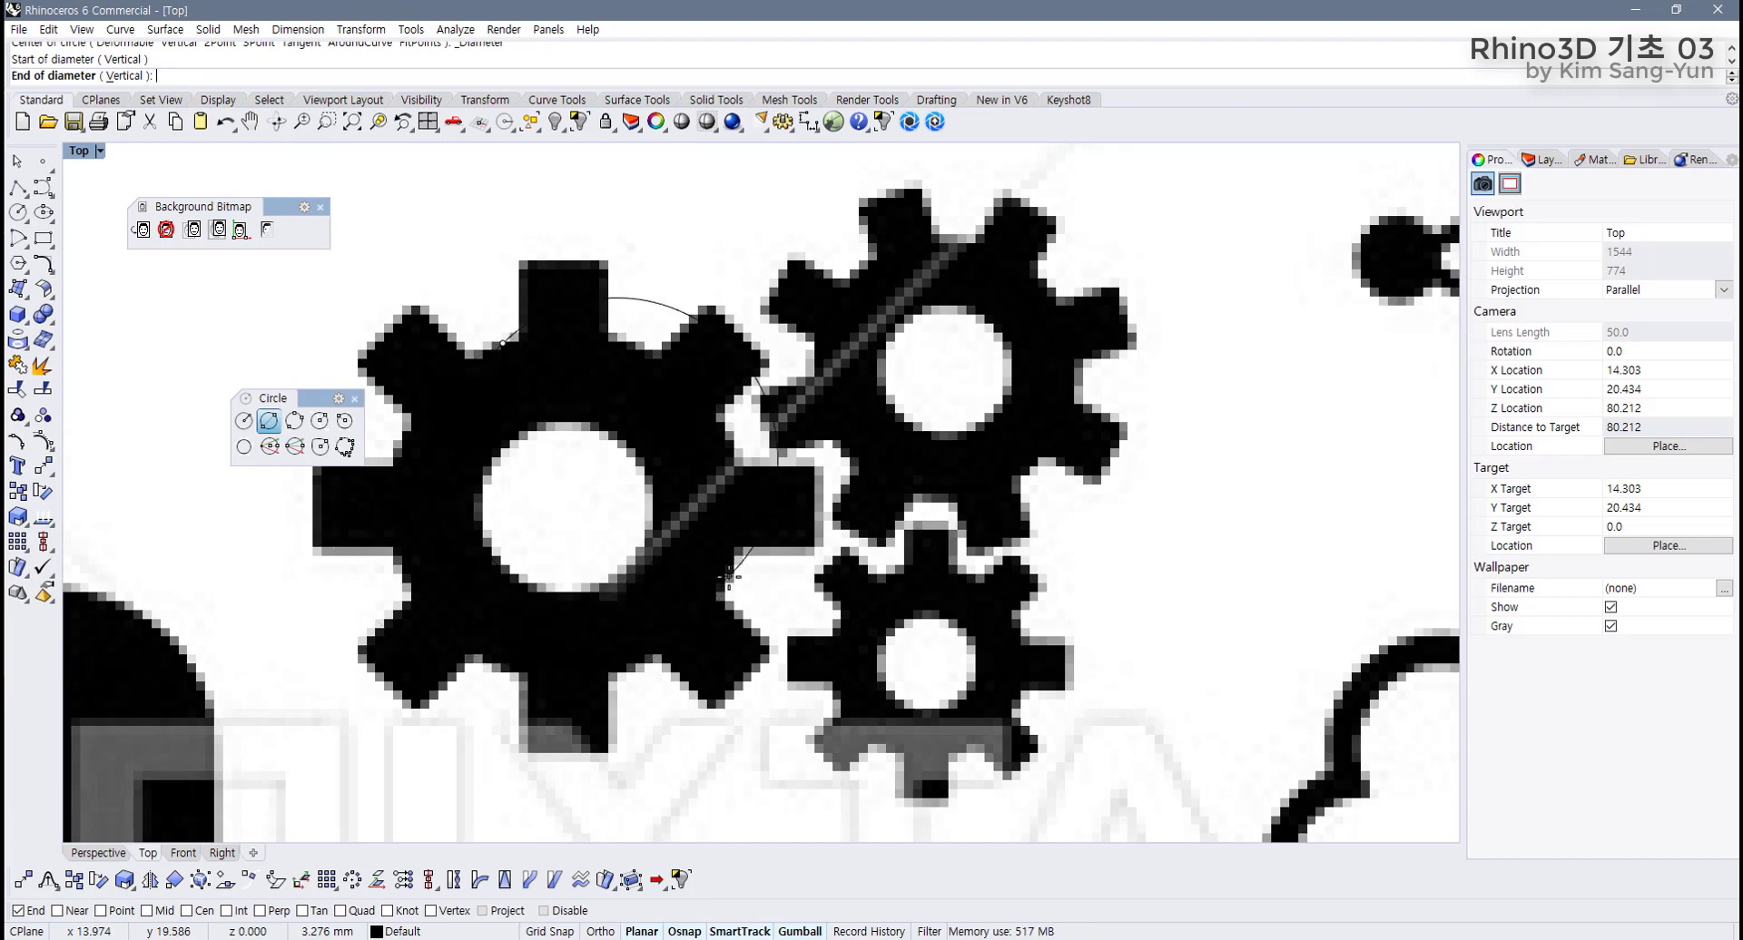
pyautogui.press('Escape')
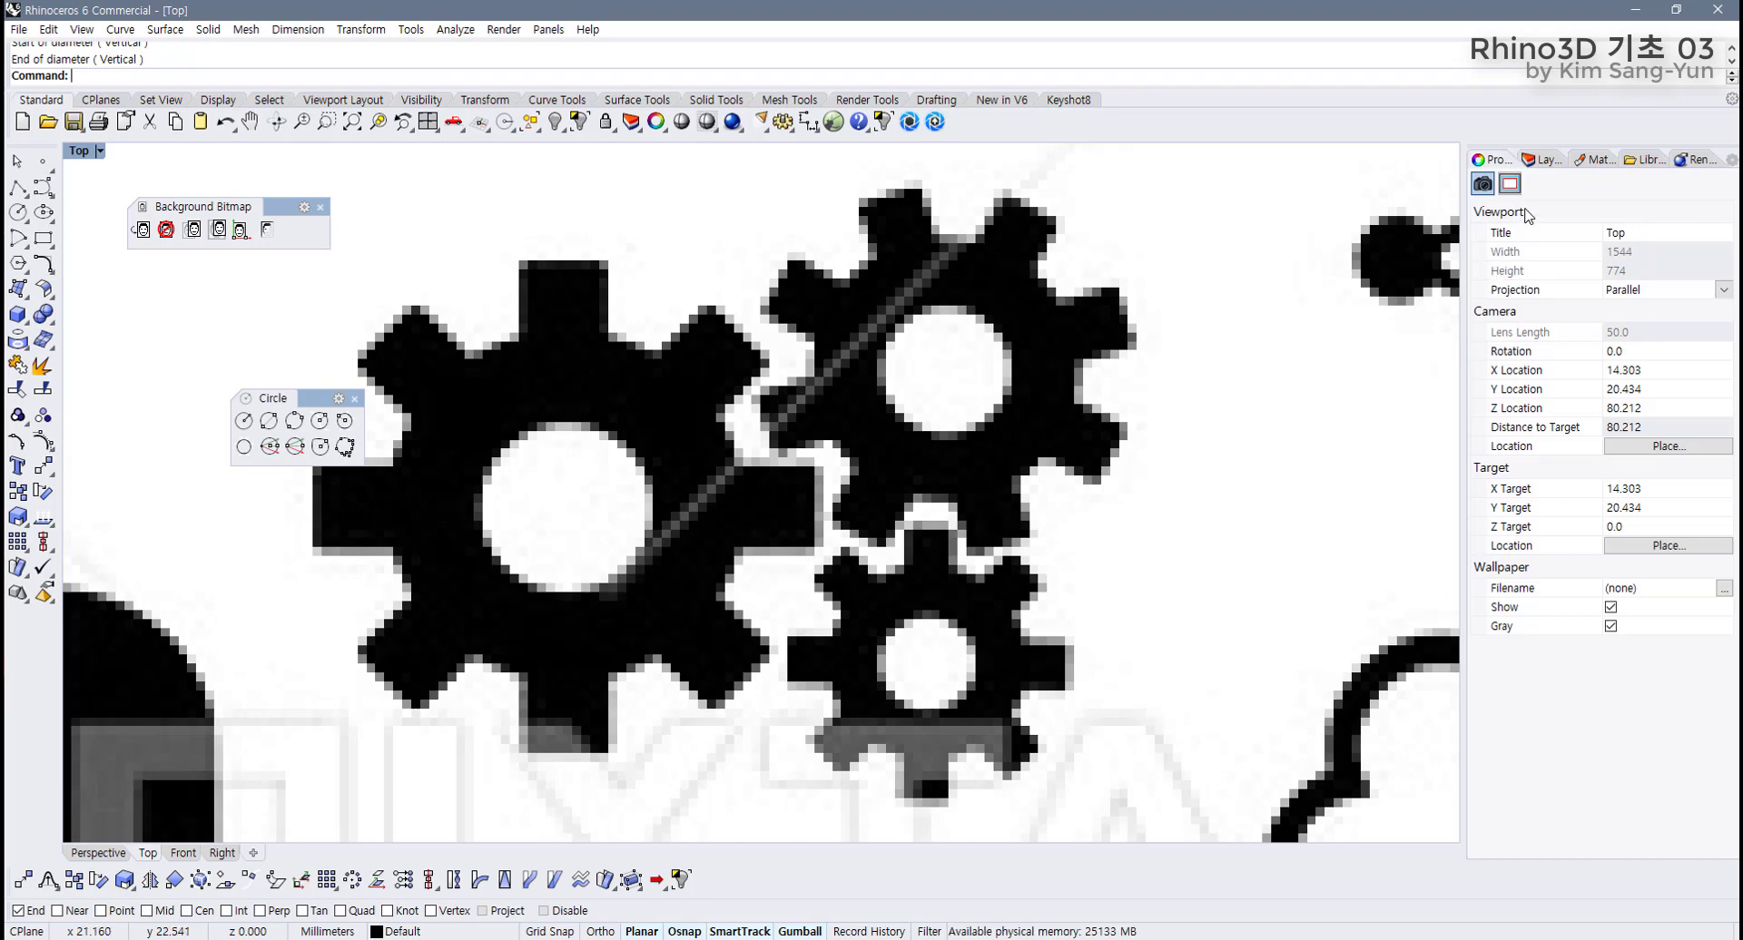
# Set the Default layer's color to magenta (R 247, G 0, B 174).
pyautogui.click(1541, 159)
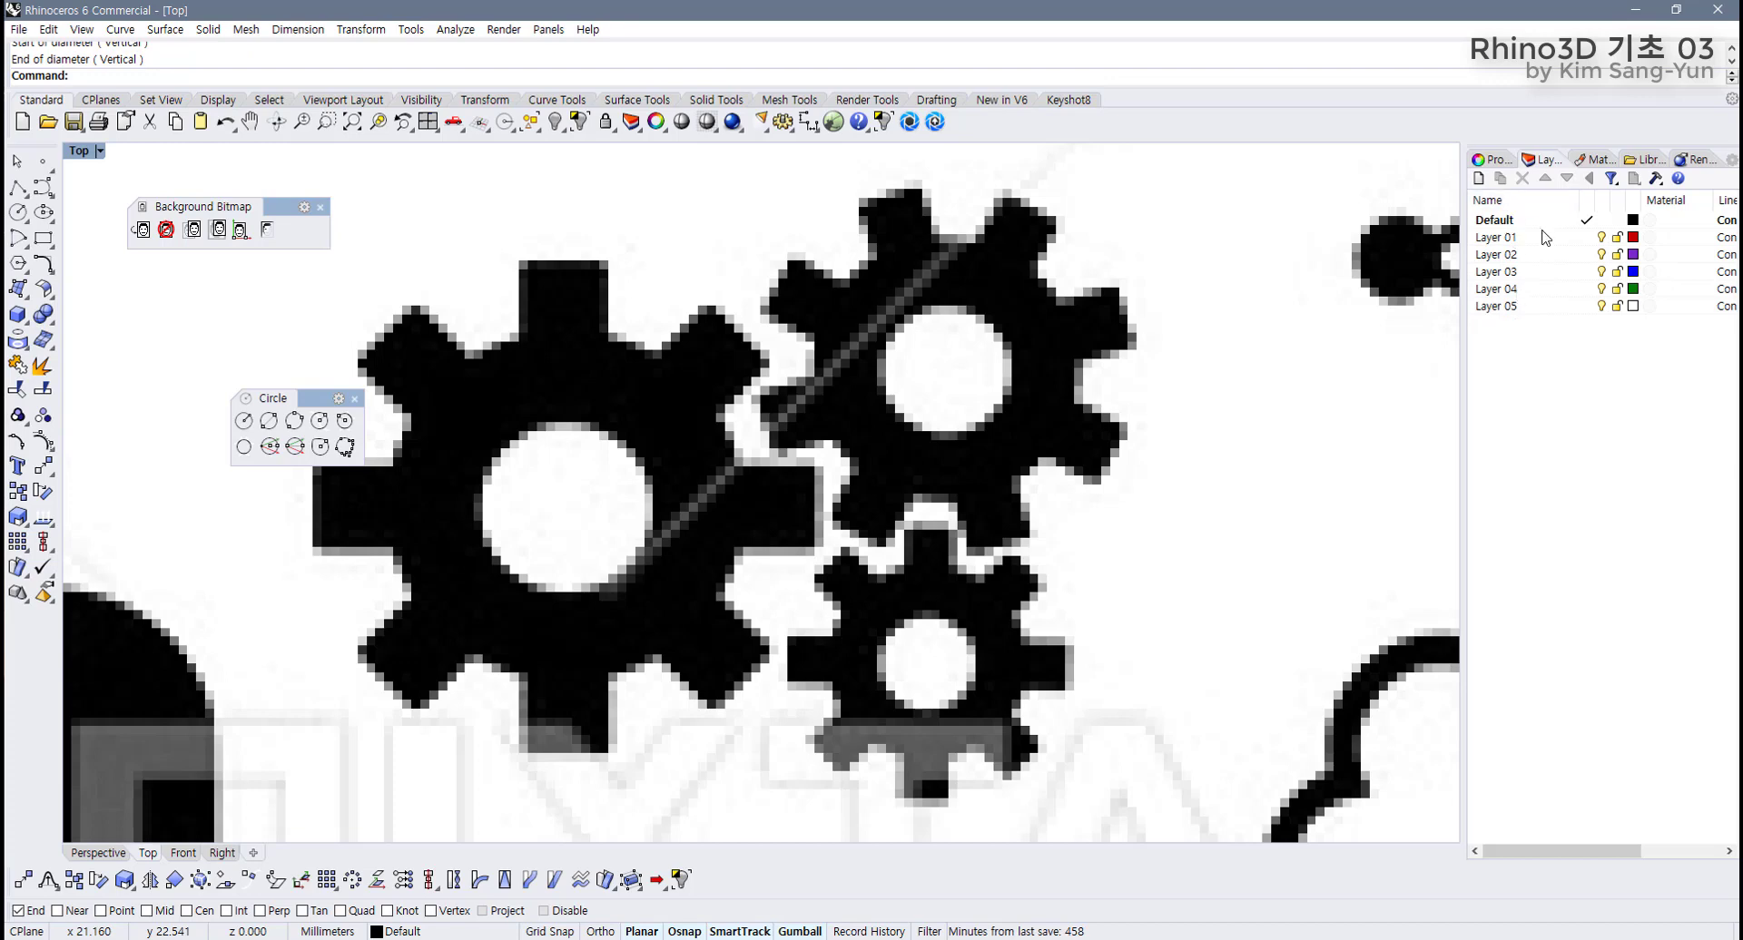
pyautogui.click(1633, 221)
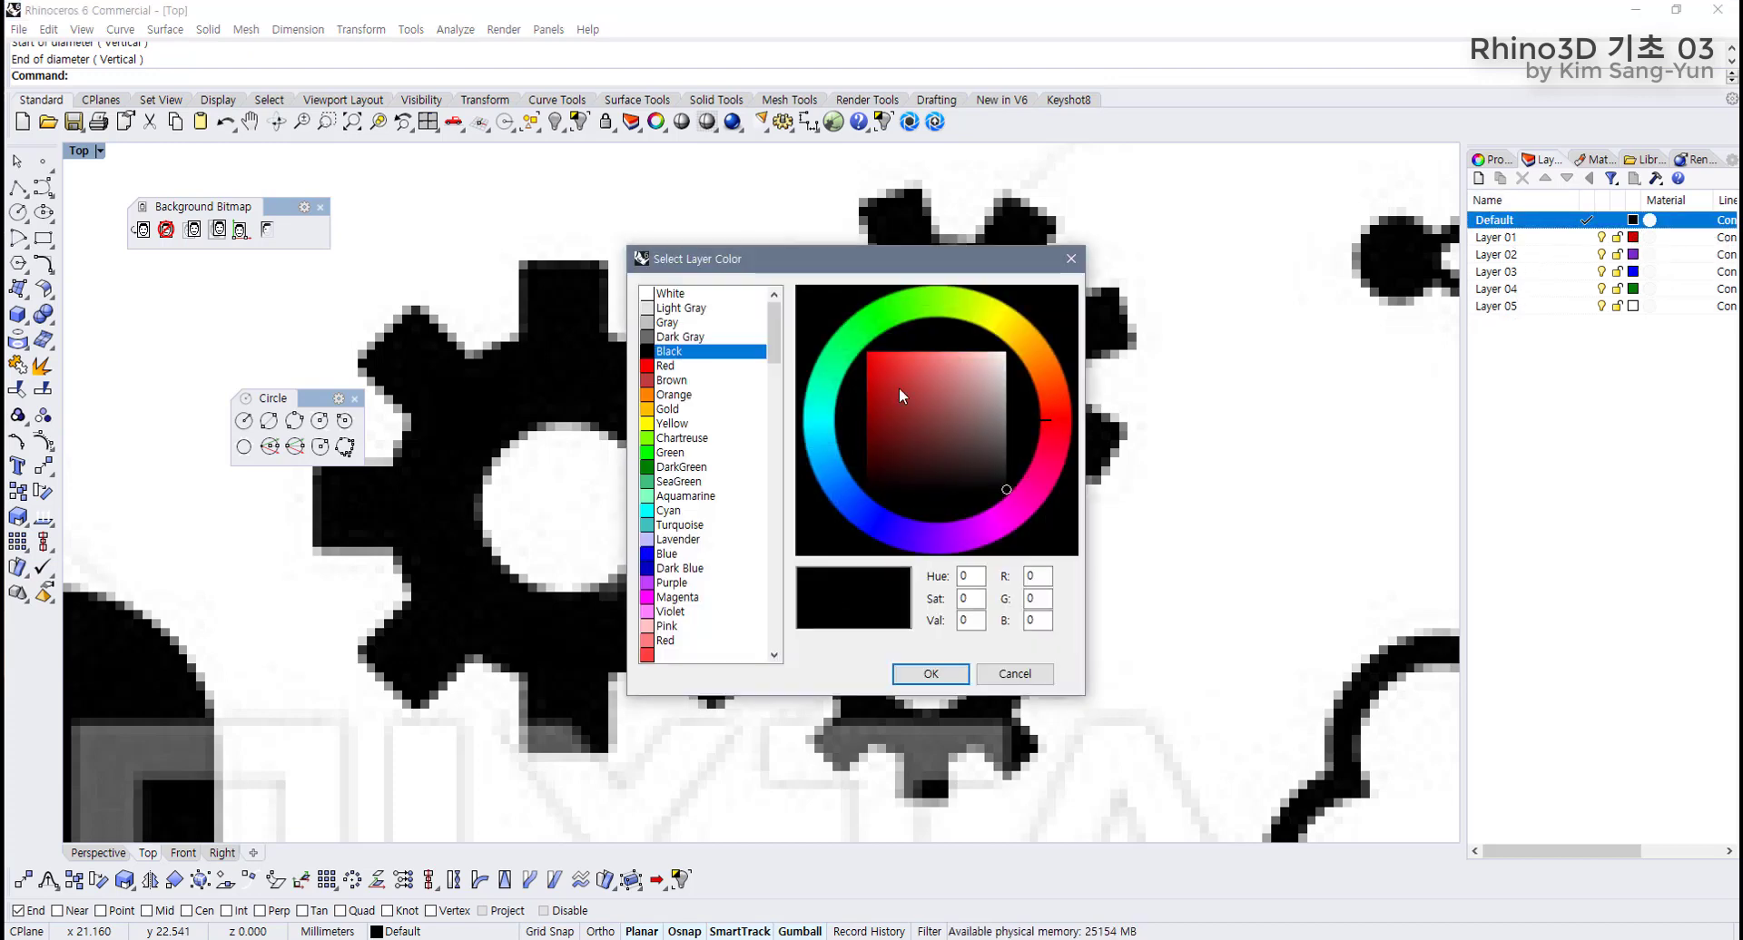
pyautogui.click(867, 362)
pyautogui.click(1014, 347)
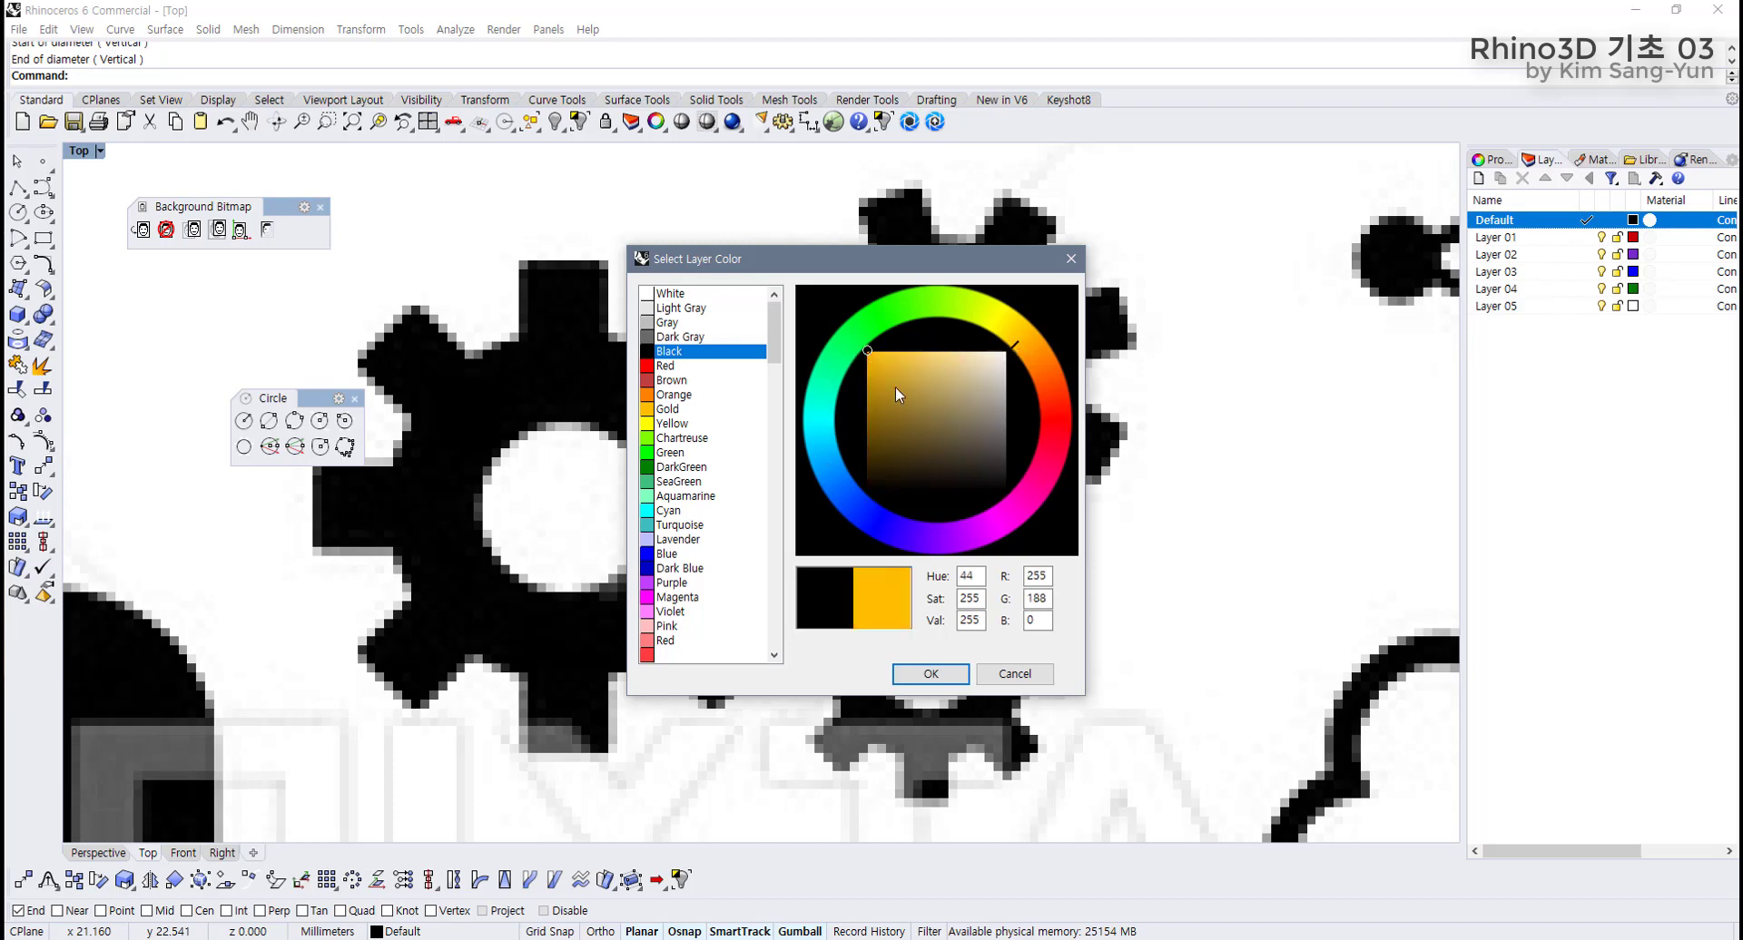
pyautogui.click(853, 332)
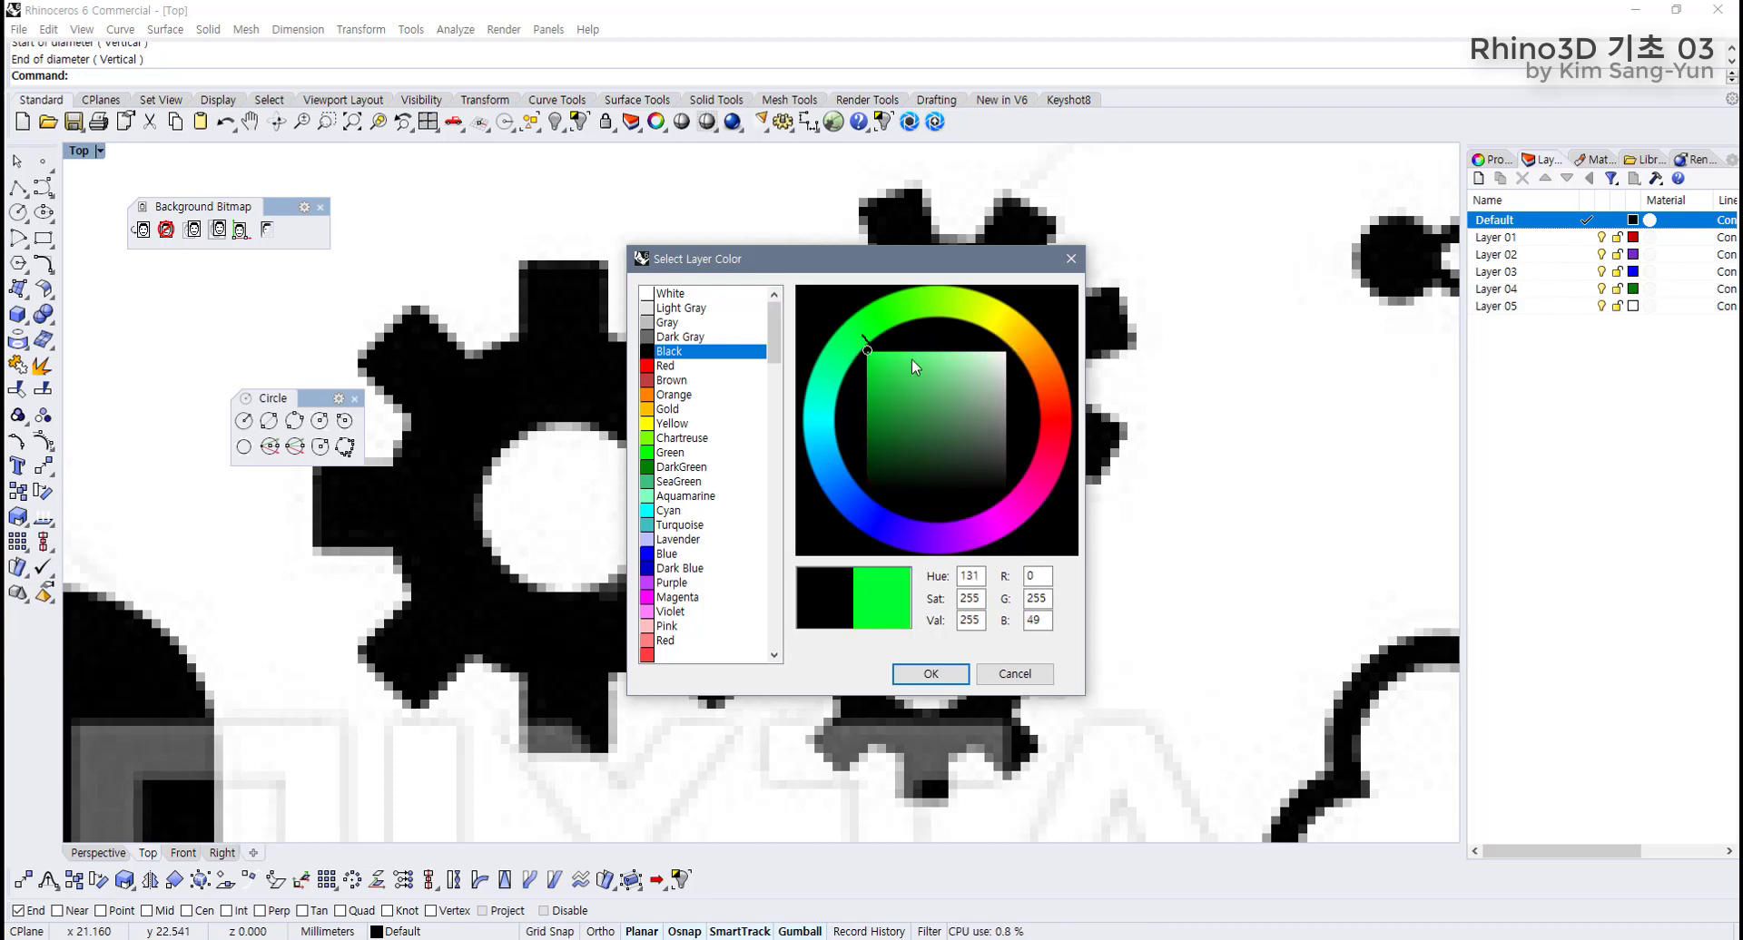
pyautogui.click(830, 434)
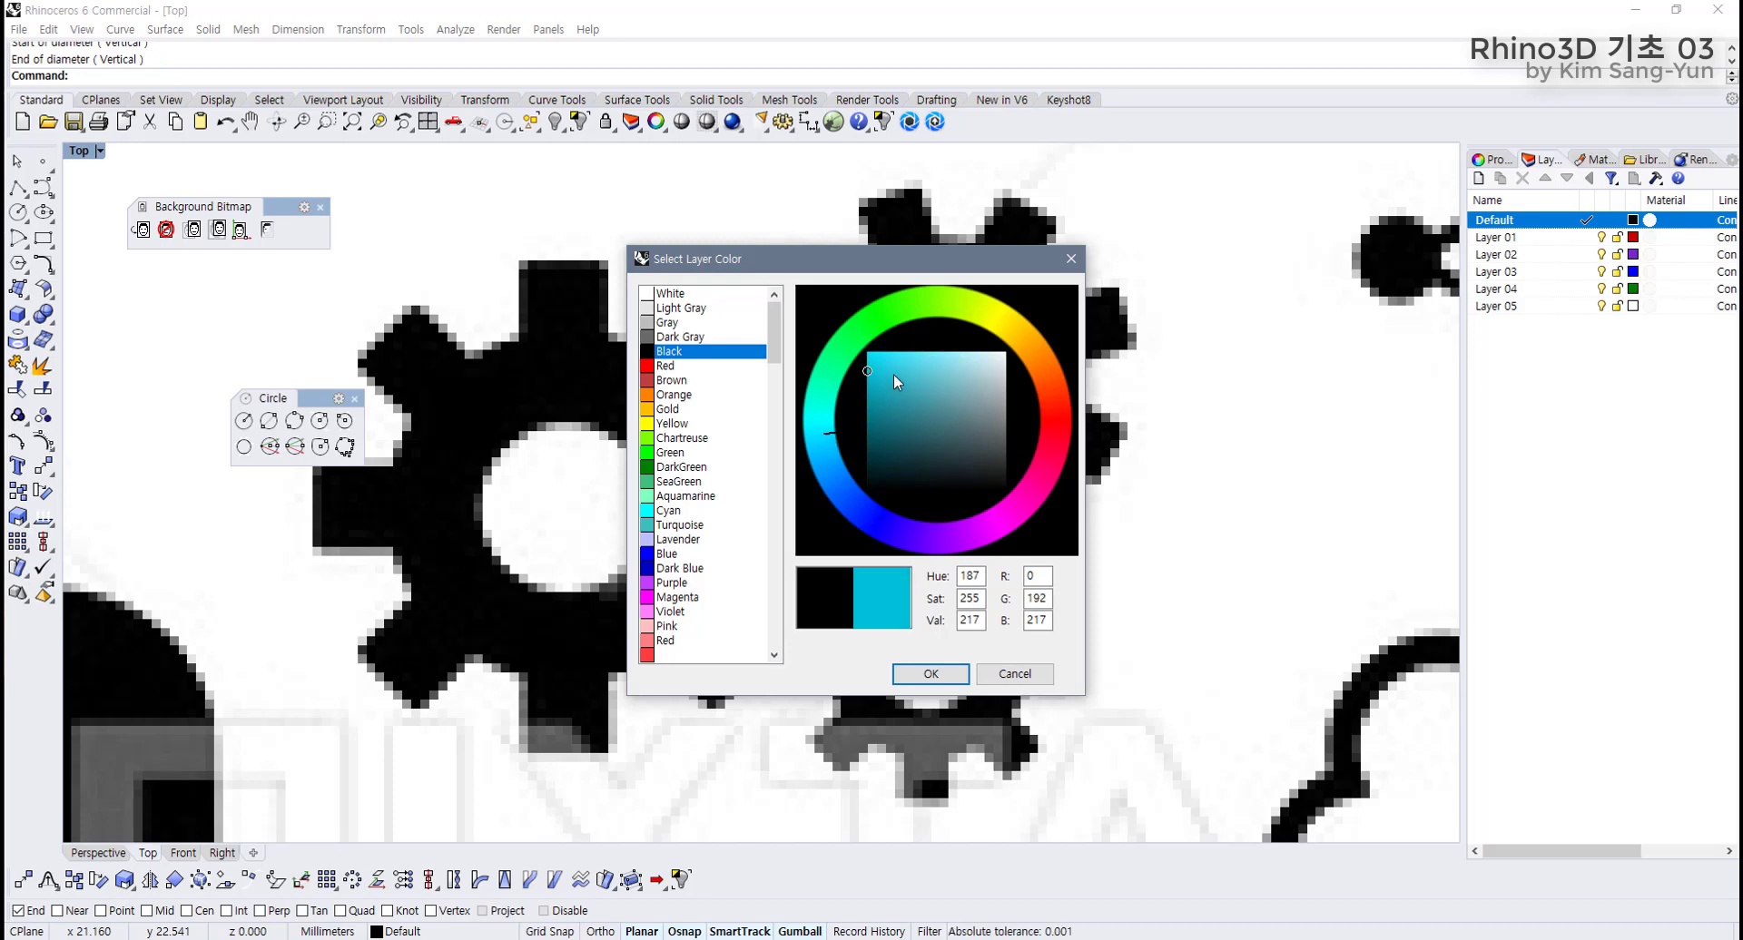
pyautogui.click(870, 359)
pyautogui.moveTo(1049, 392)
pyautogui.mouseDown()
pyautogui.moveTo(1059, 450)
pyautogui.moveTo(1020, 531)
pyautogui.moveTo(1062, 526)
pyautogui.moveTo(1028, 510)
pyautogui.mouseUp()
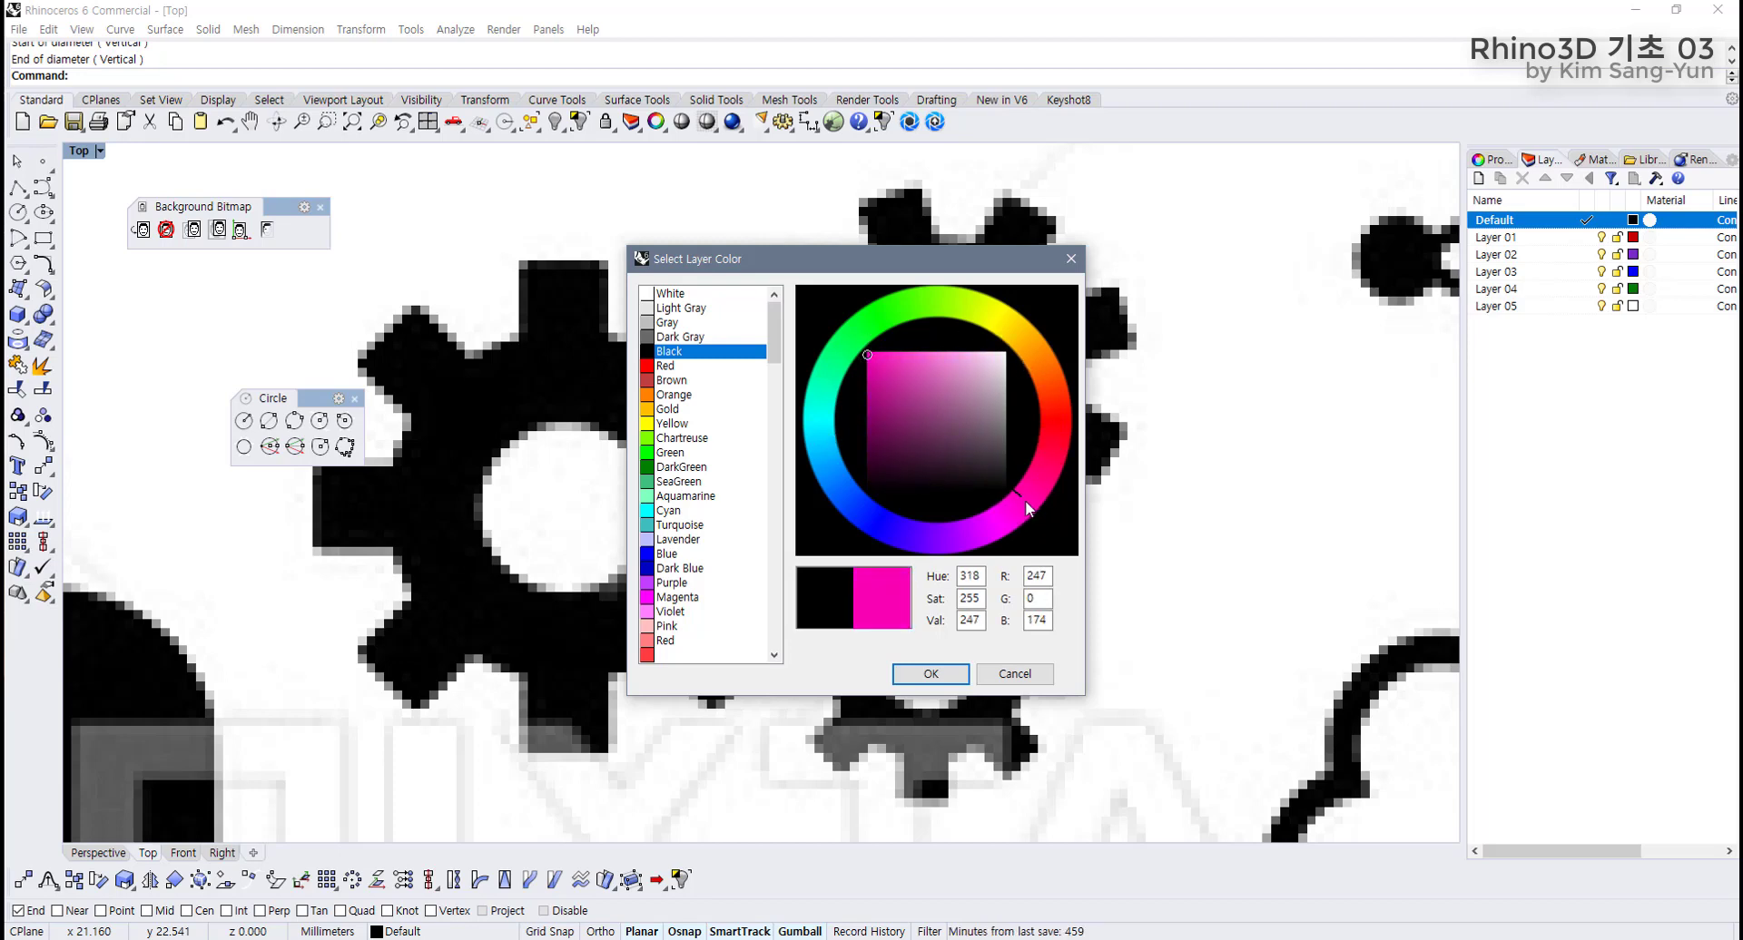
pyautogui.click(930, 673)
# Draw a diameter circle on the large gear, from the root beside its top tooth to the diagonally opposite root near its bottom tooth.
pyautogui.scroll(-2, 563, 463)
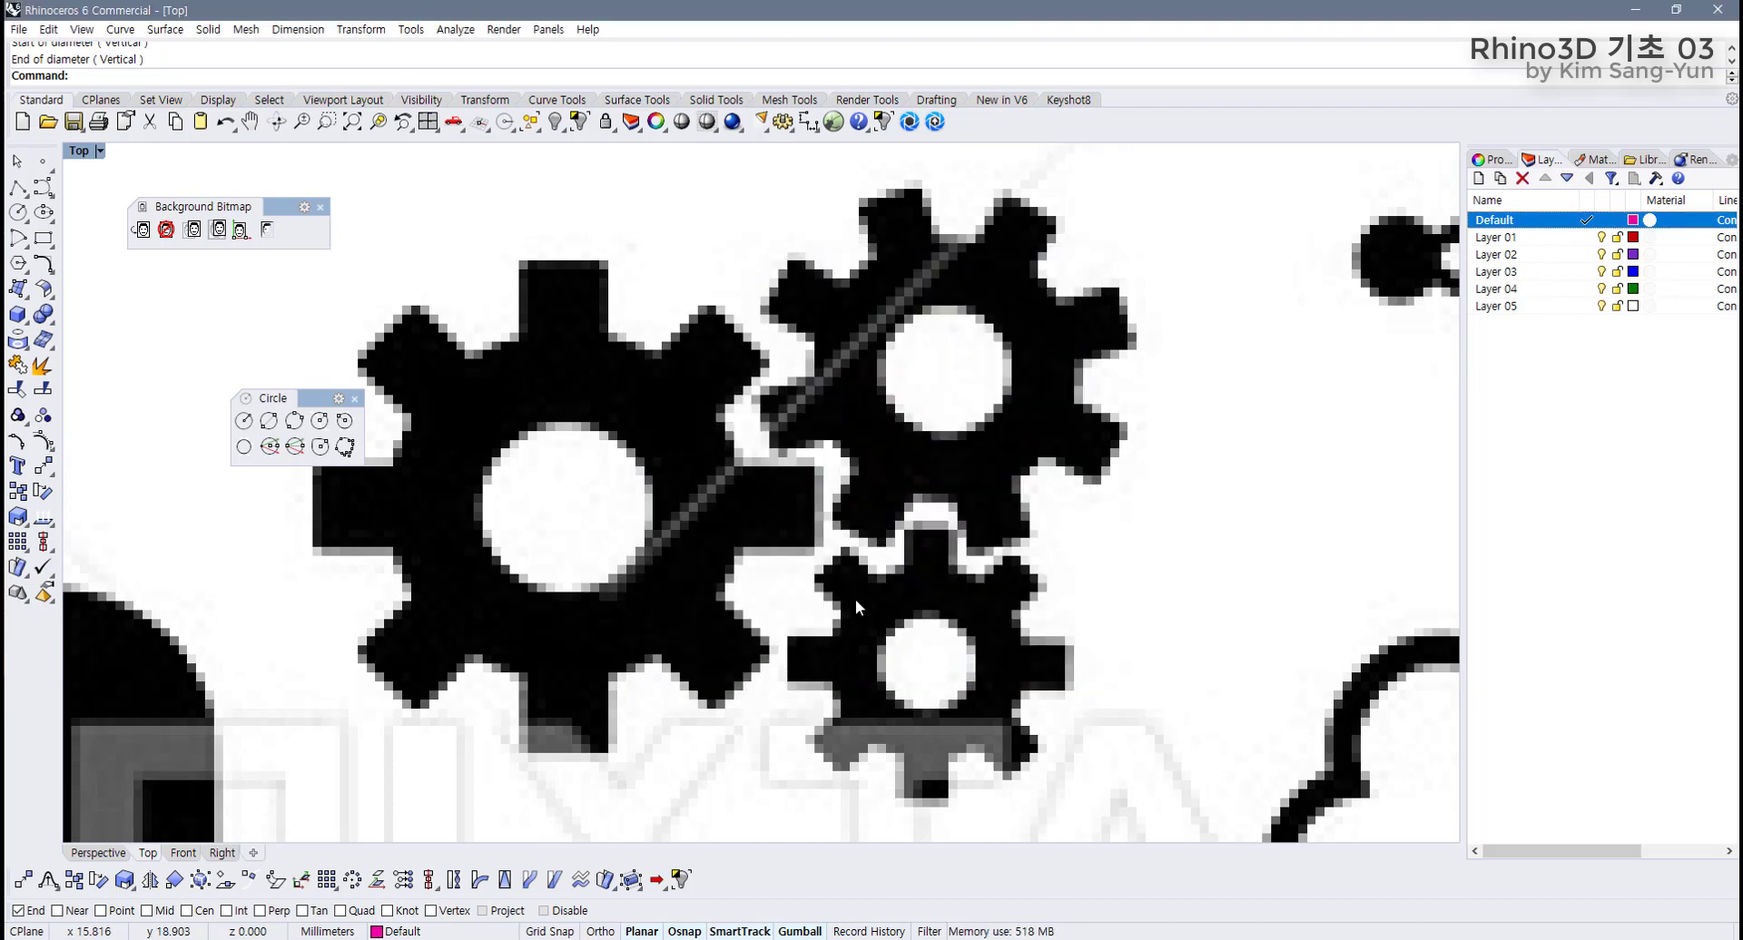
pyautogui.click(269, 420)
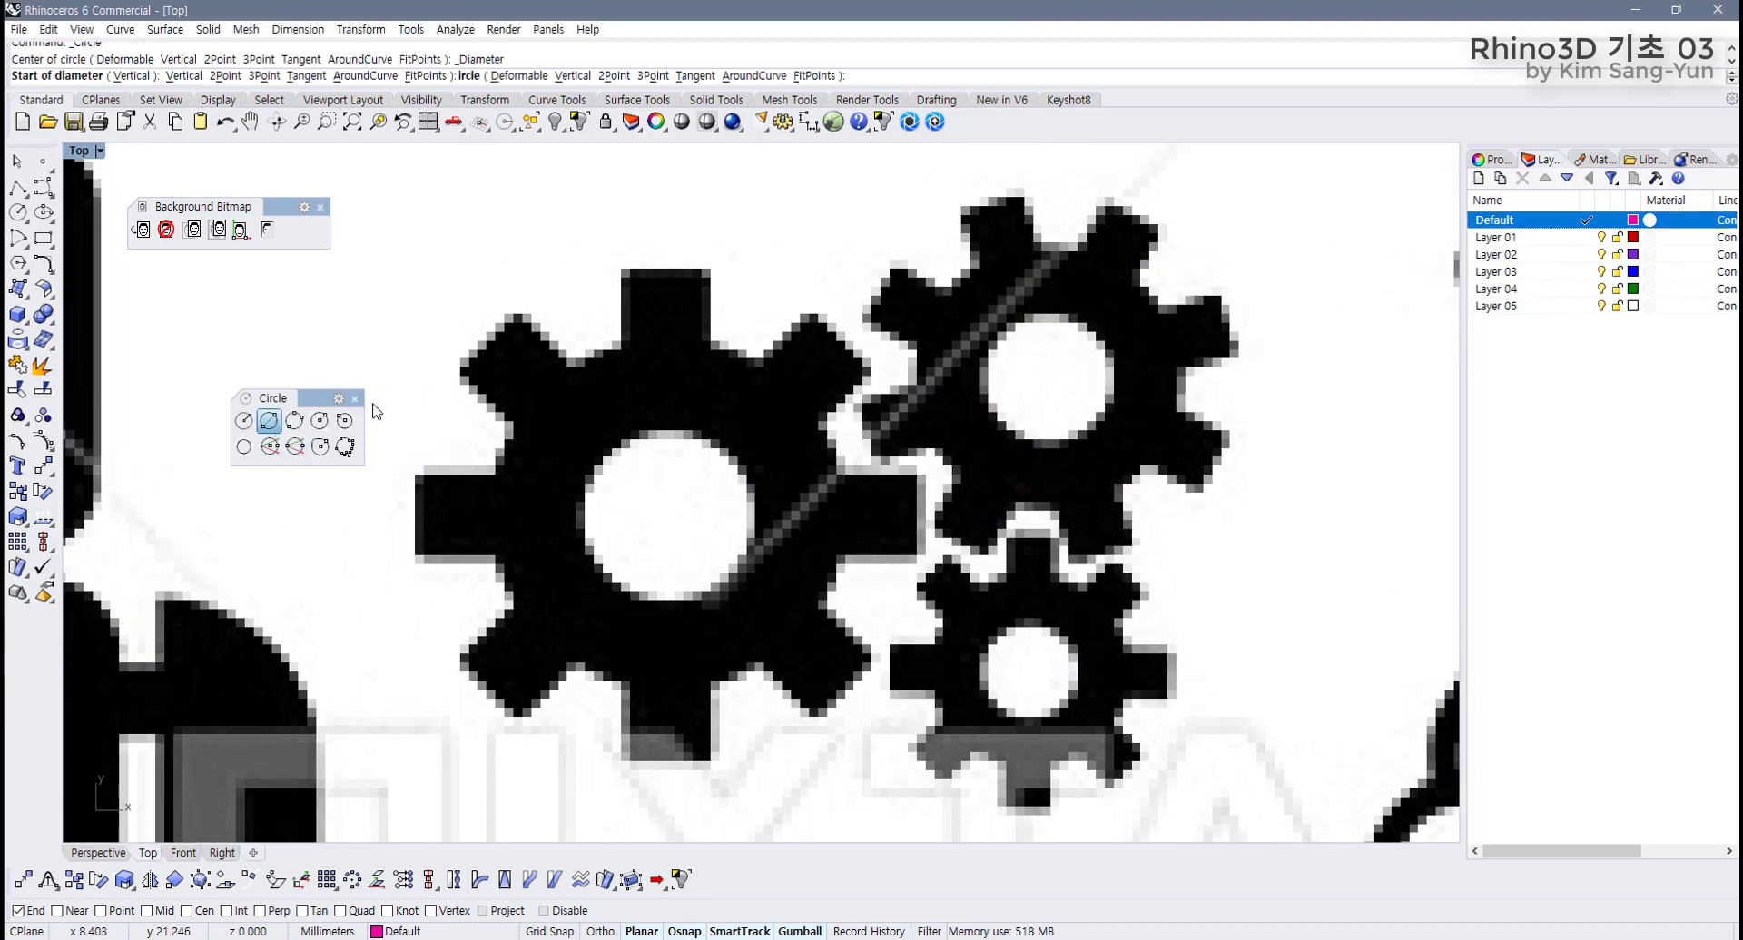
pyautogui.click(614, 352)
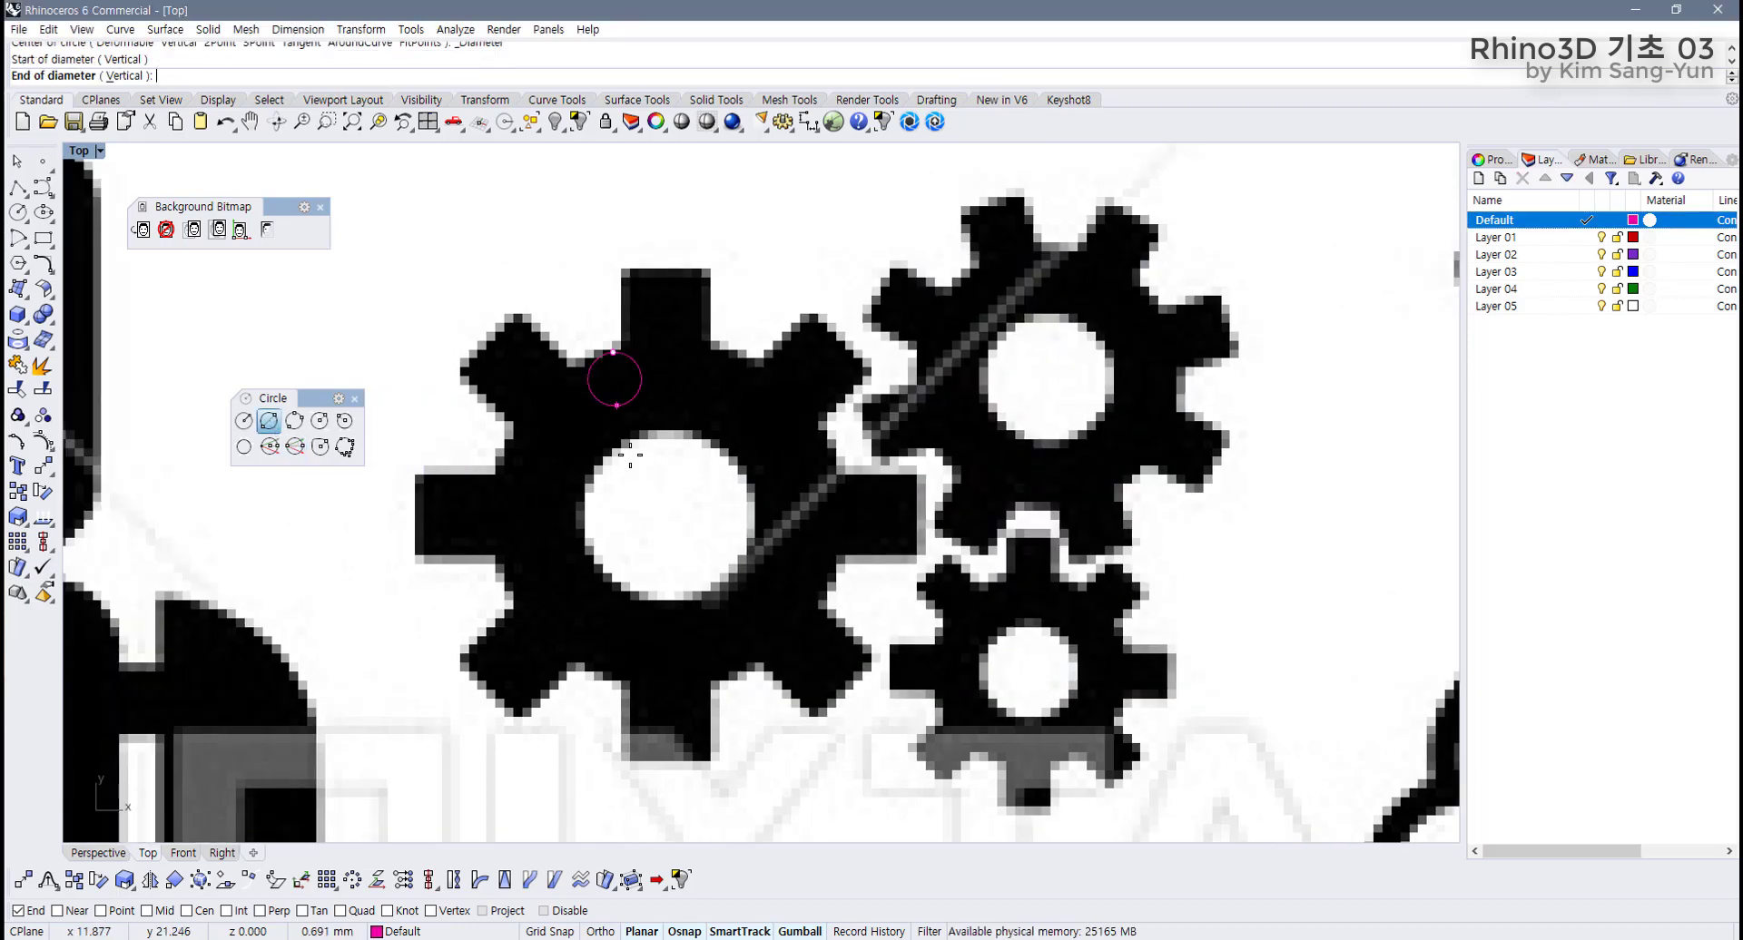
pyautogui.click(729, 676)
# Examine how closely the circle follows the tooth roots around the large gear.
pyautogui.scroll(-5, 989, 683)
pyautogui.scroll(6, 794, 654)
pyautogui.scroll(-4, 781, 663)
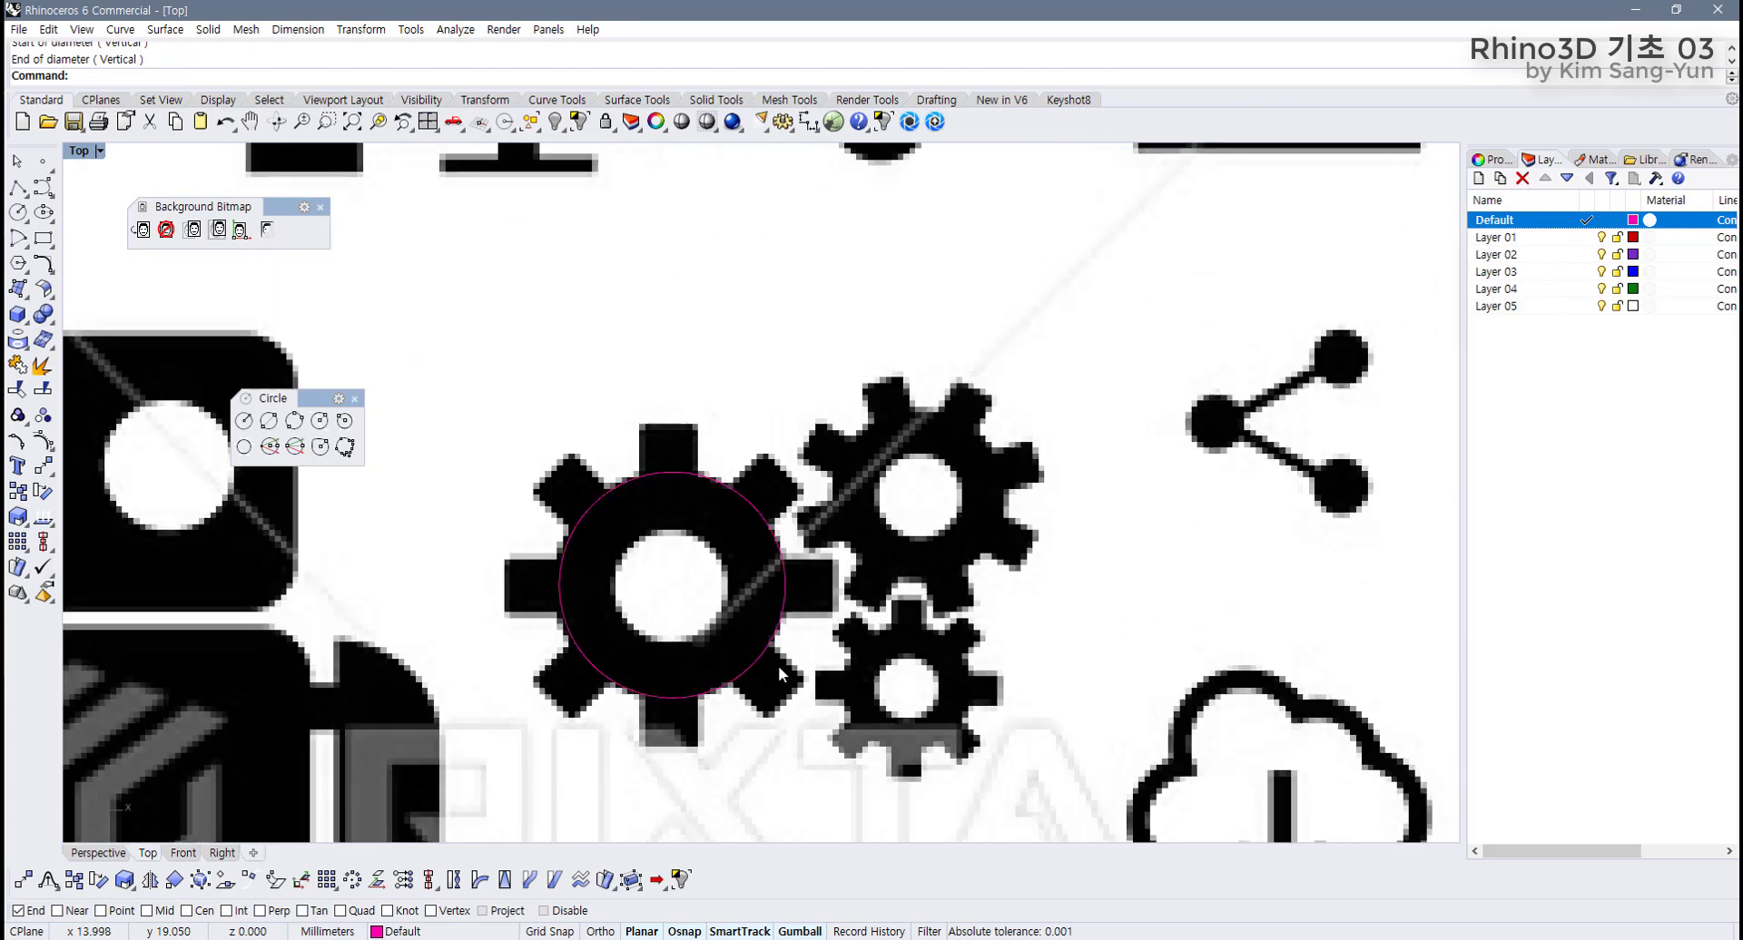
pyautogui.scroll(4, 575, 492)
pyautogui.scroll(2, 556, 505)
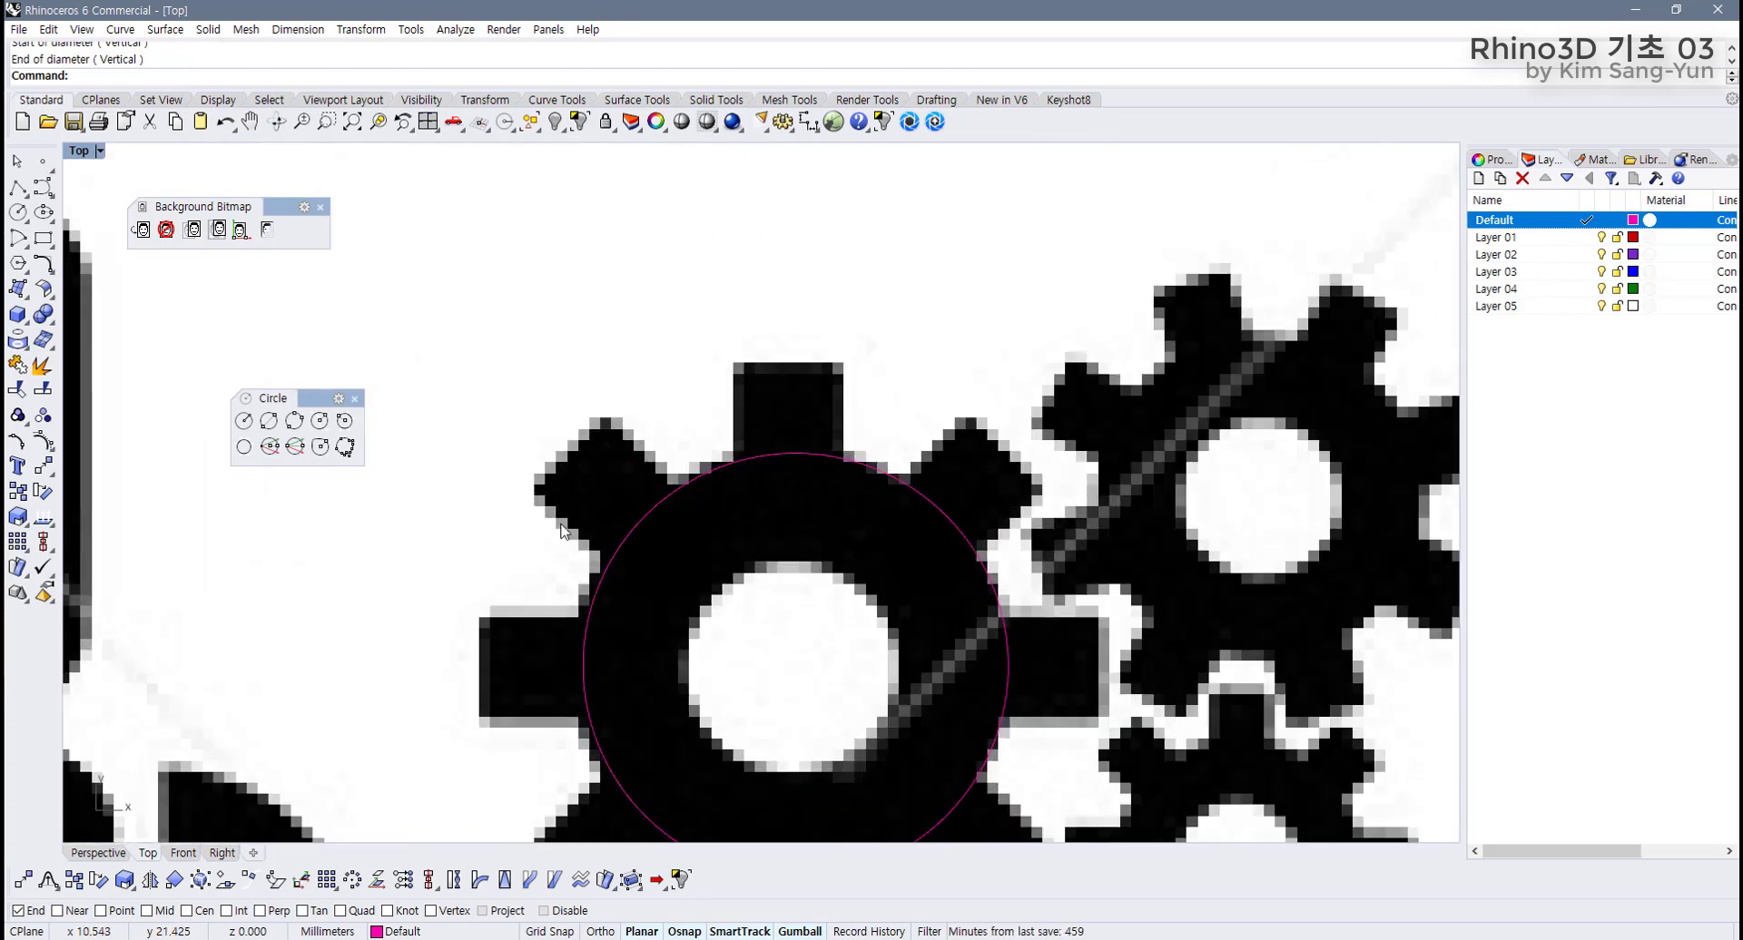
pyautogui.scroll(-4, 544, 527)
pyautogui.moveTo(548, 536); pyautogui.dragTo(630, 542, button='right')
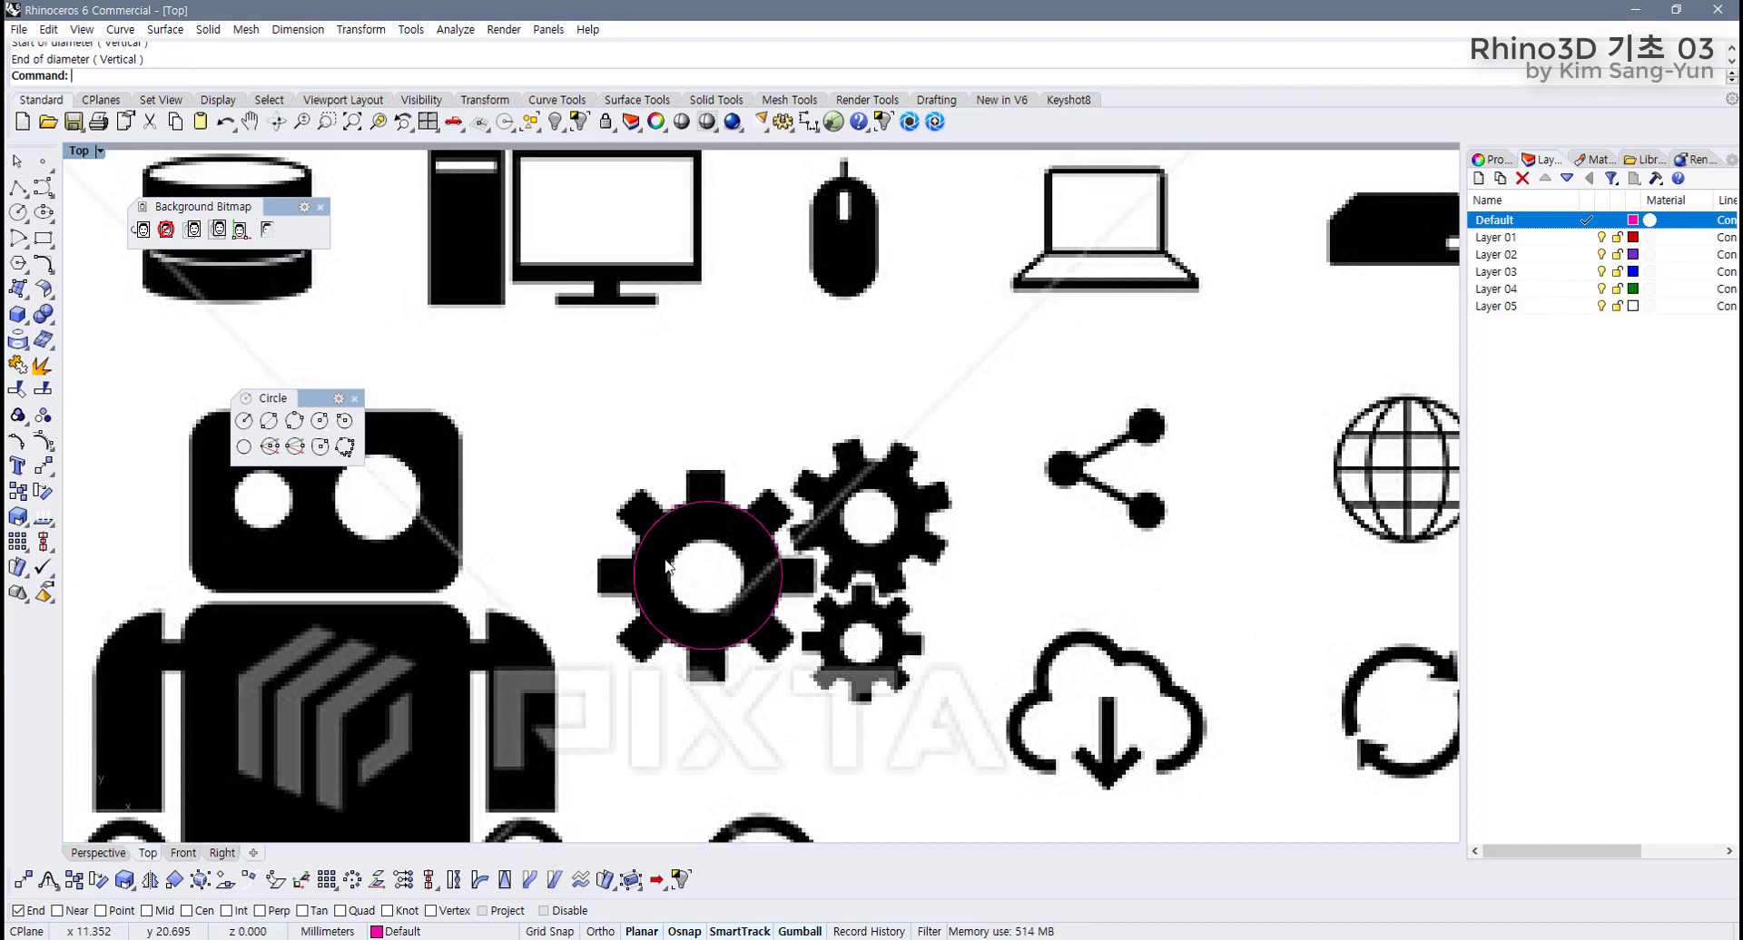
pyautogui.scroll(3, 699, 586)
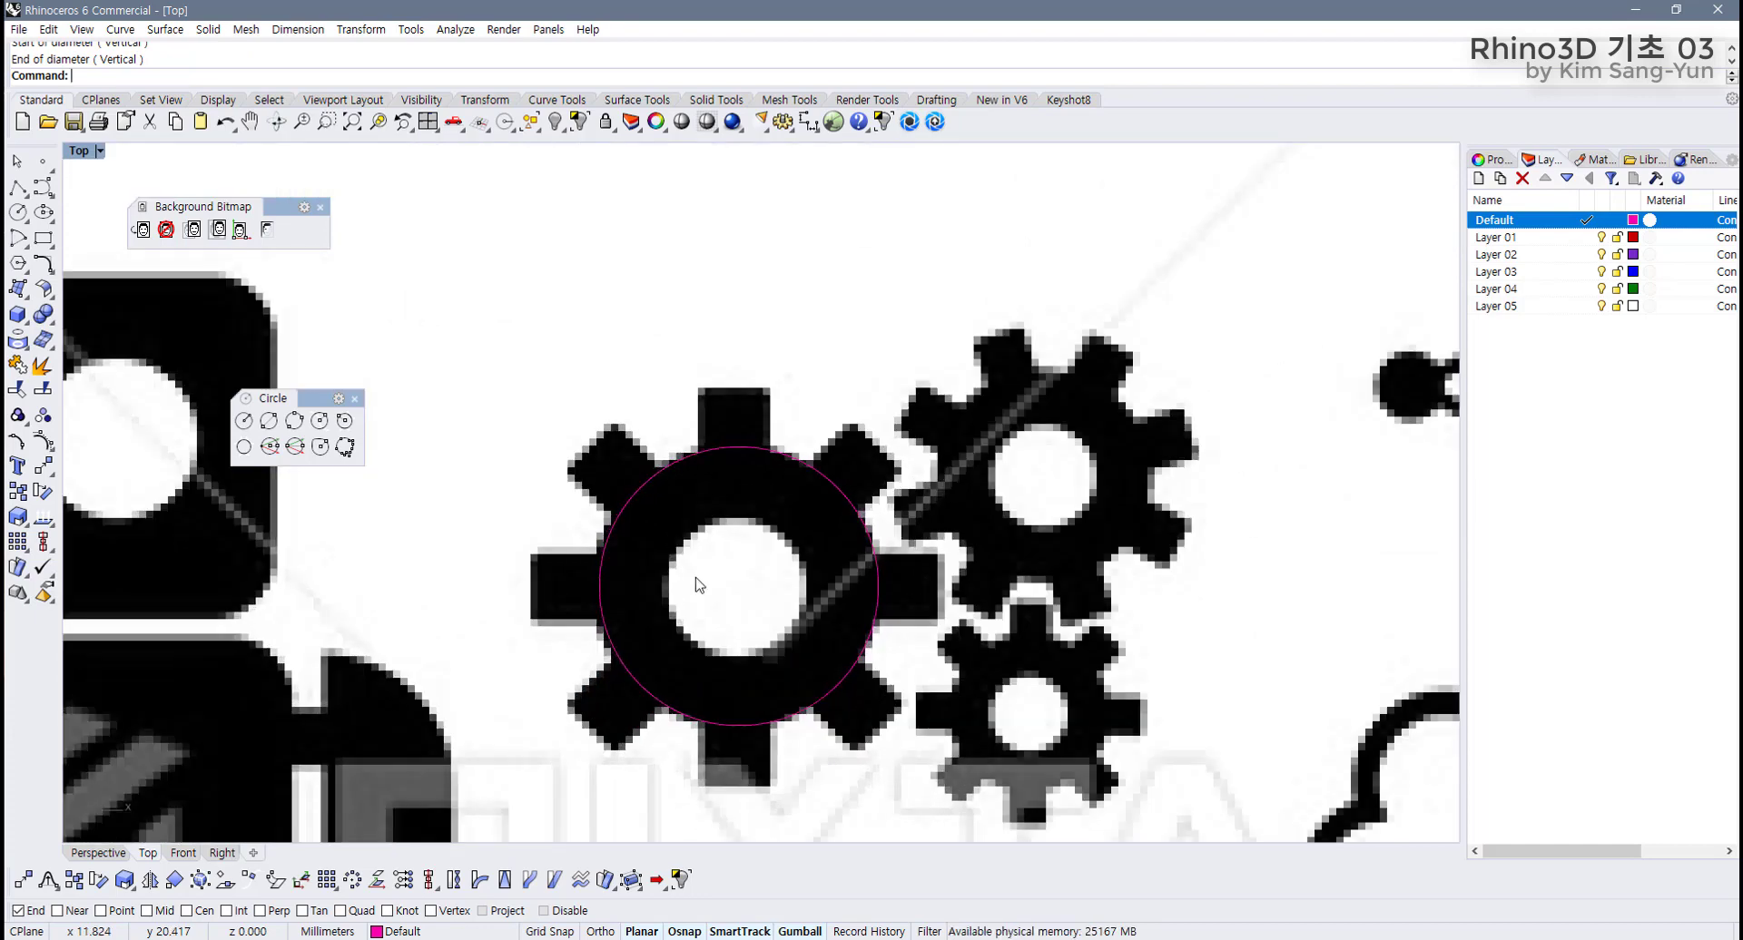
pyautogui.scroll(-1, 695, 581)
pyautogui.scroll(3, 681, 555)
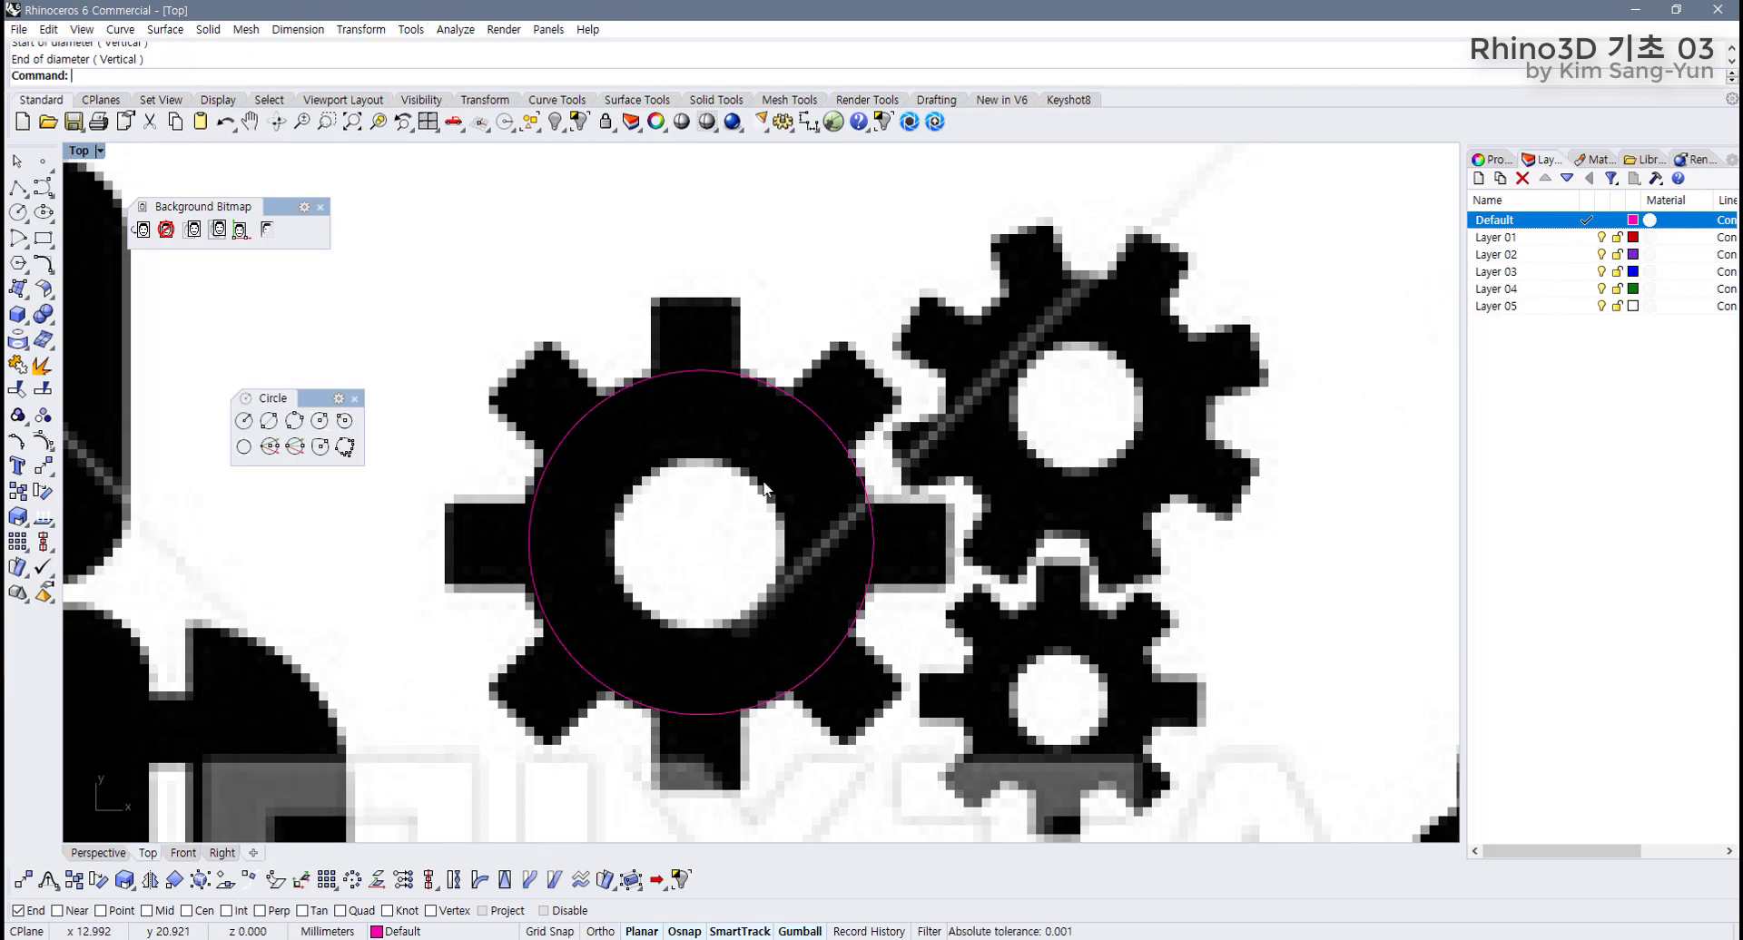
# Try a center-radius circle around the large gear's hole, concentric with the body circle, and delete it.
pyautogui.click(254, 426)
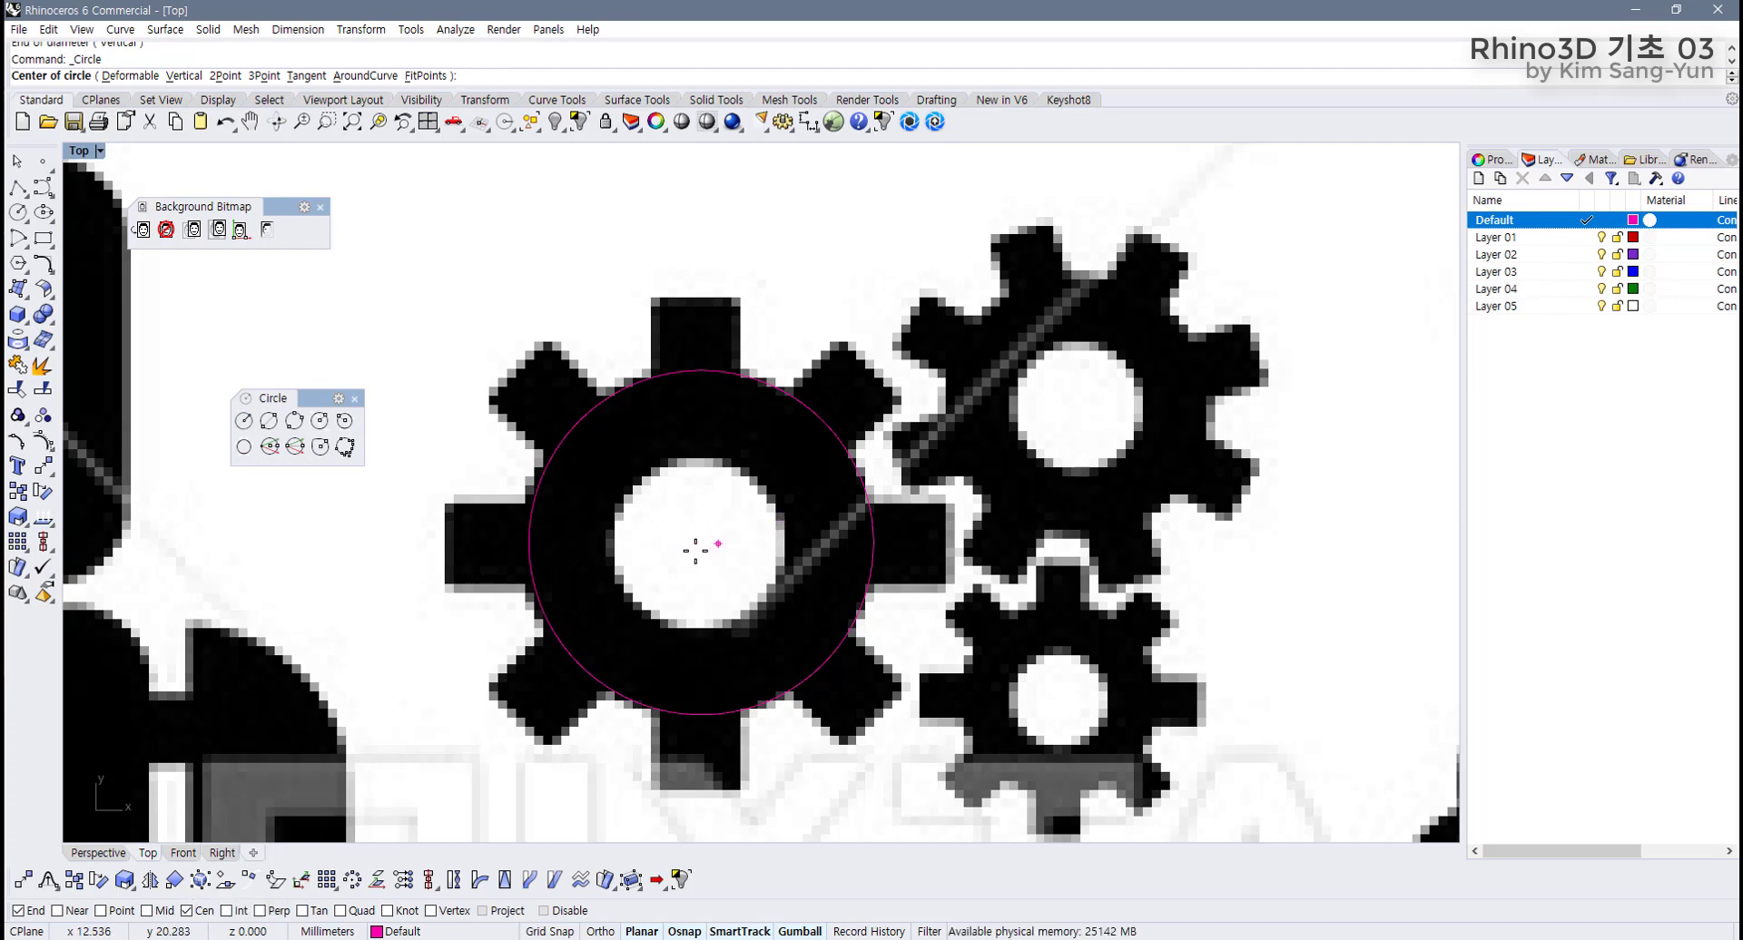
pyautogui.click(543, 574)
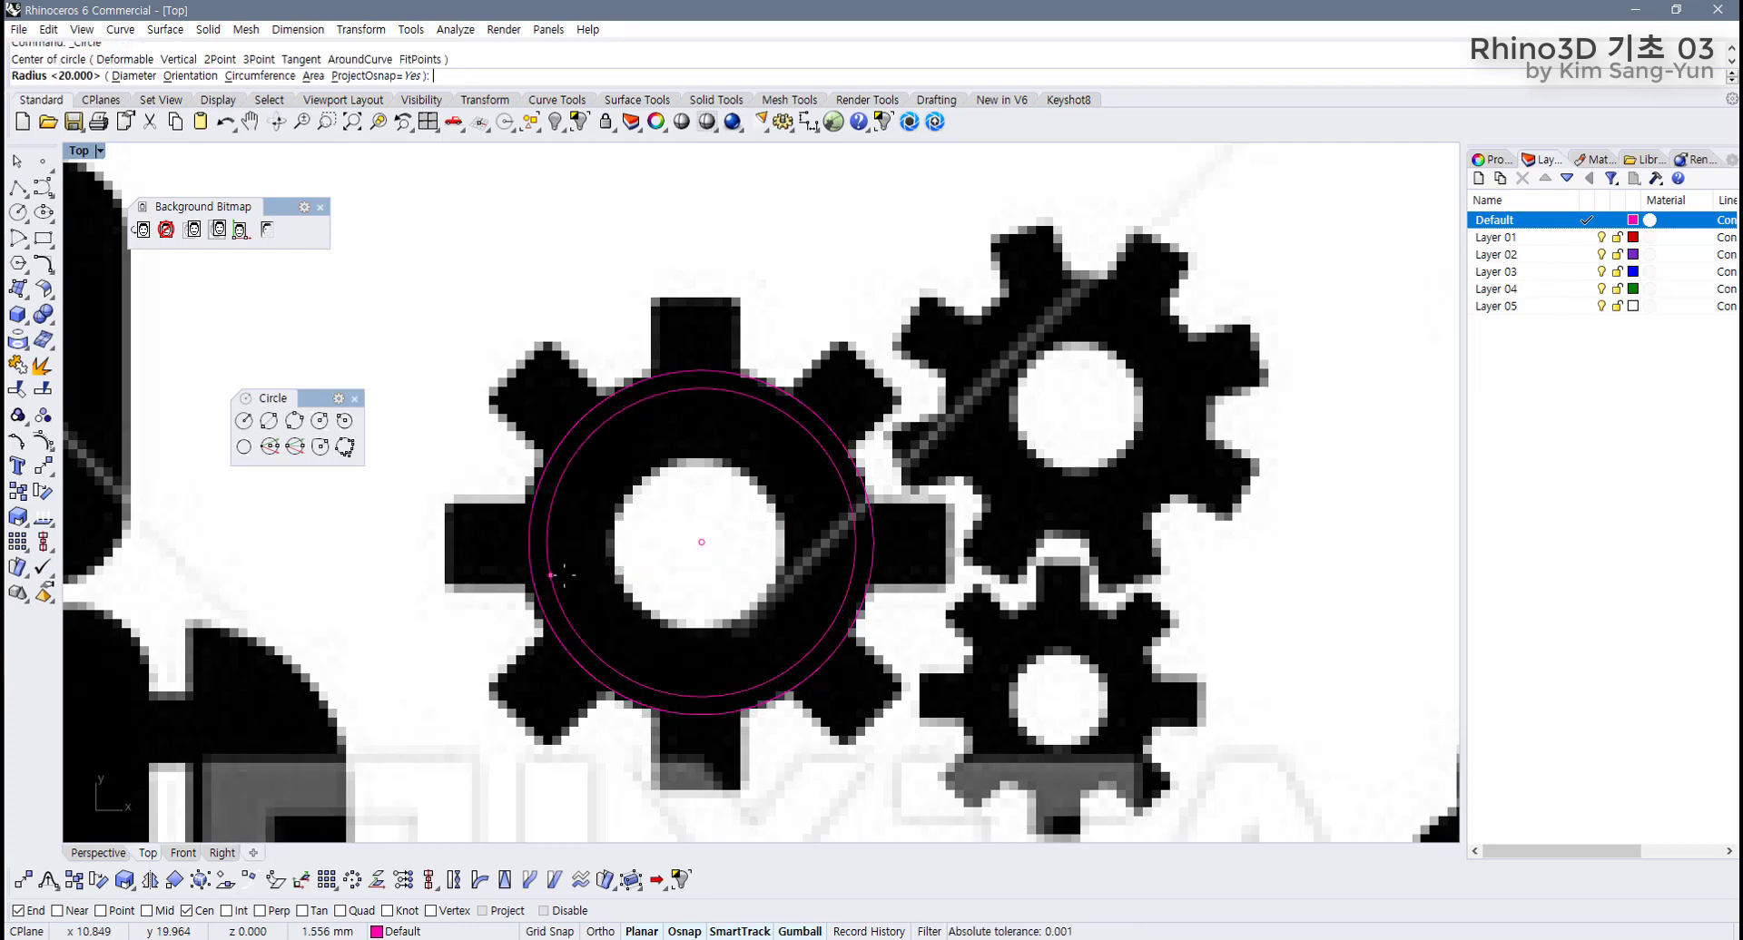
pyautogui.click(624, 581)
pyautogui.click(754, 608)
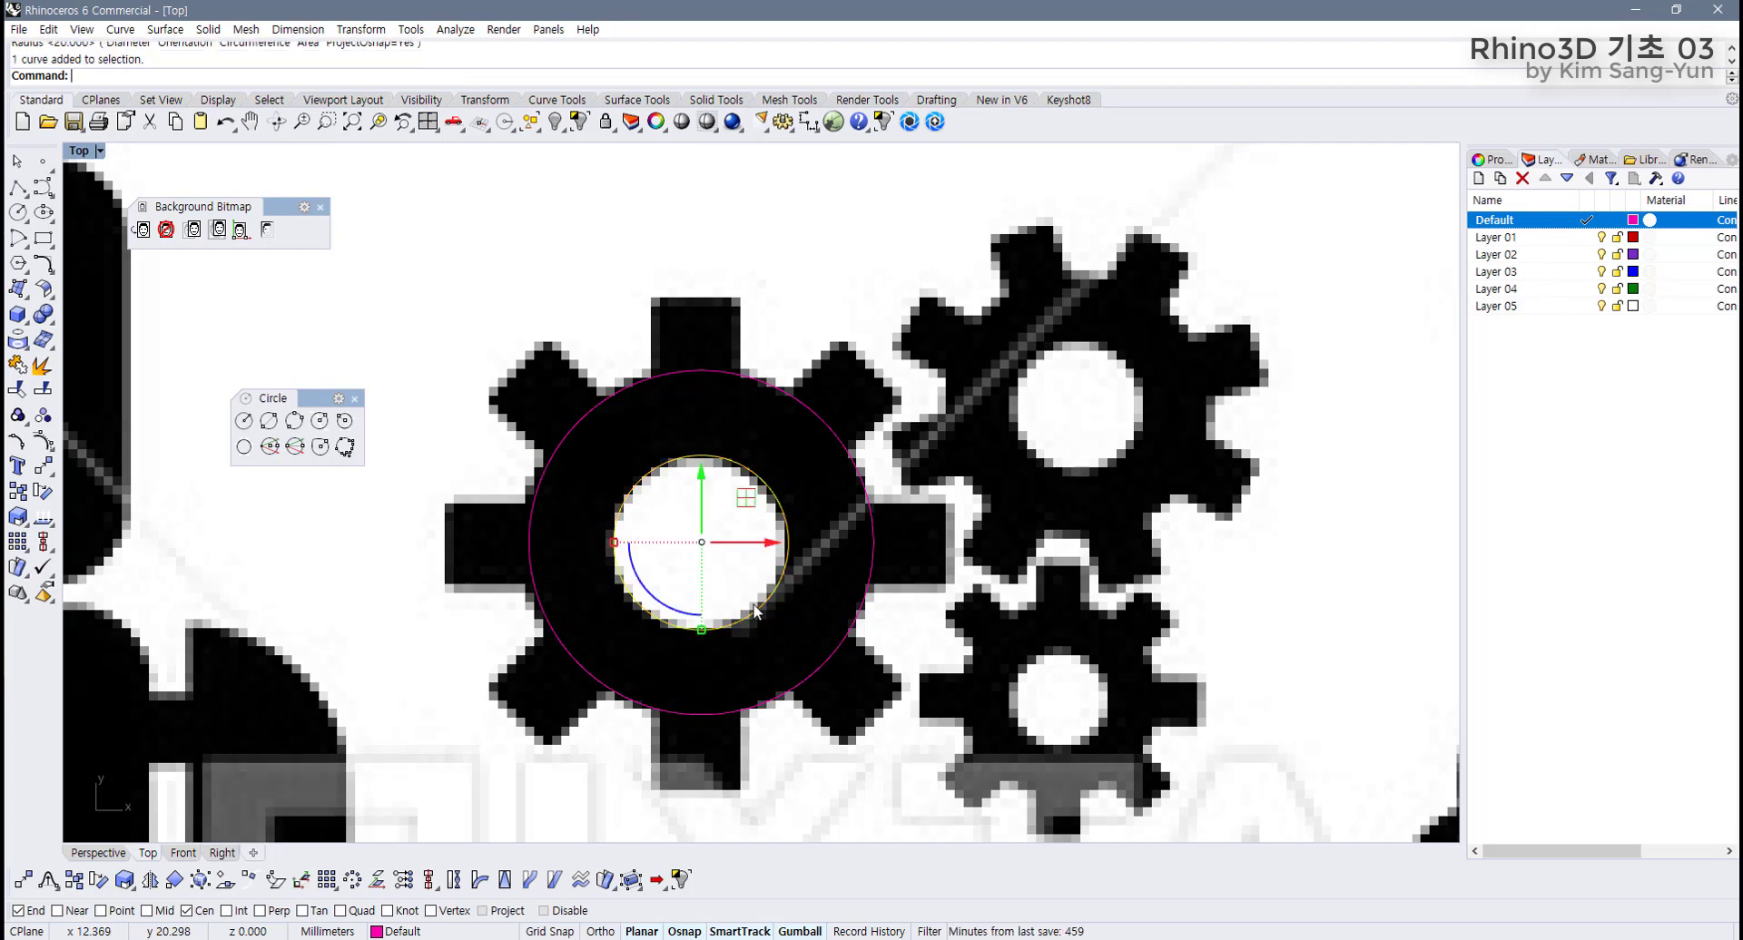
pyautogui.press('Delete')
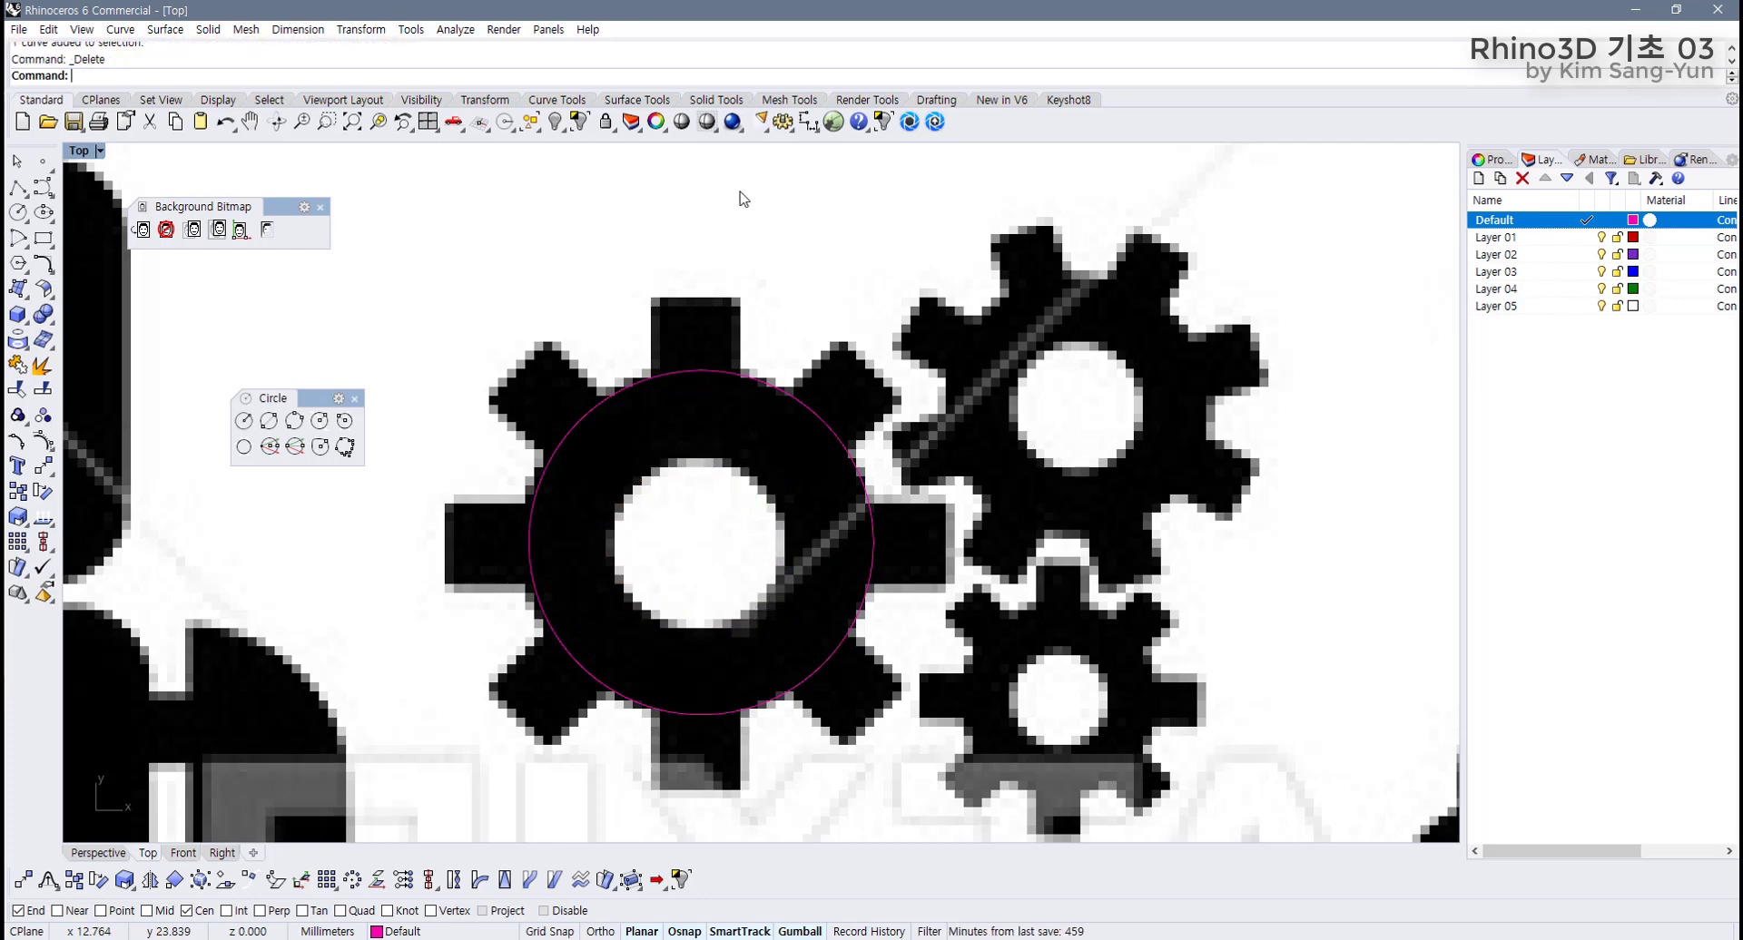
# Try to offset the large gear's body circle inward by 0.5 mm.
pyautogui.click(556, 102)
pyautogui.click(261, 122)
pyautogui.click(599, 410)
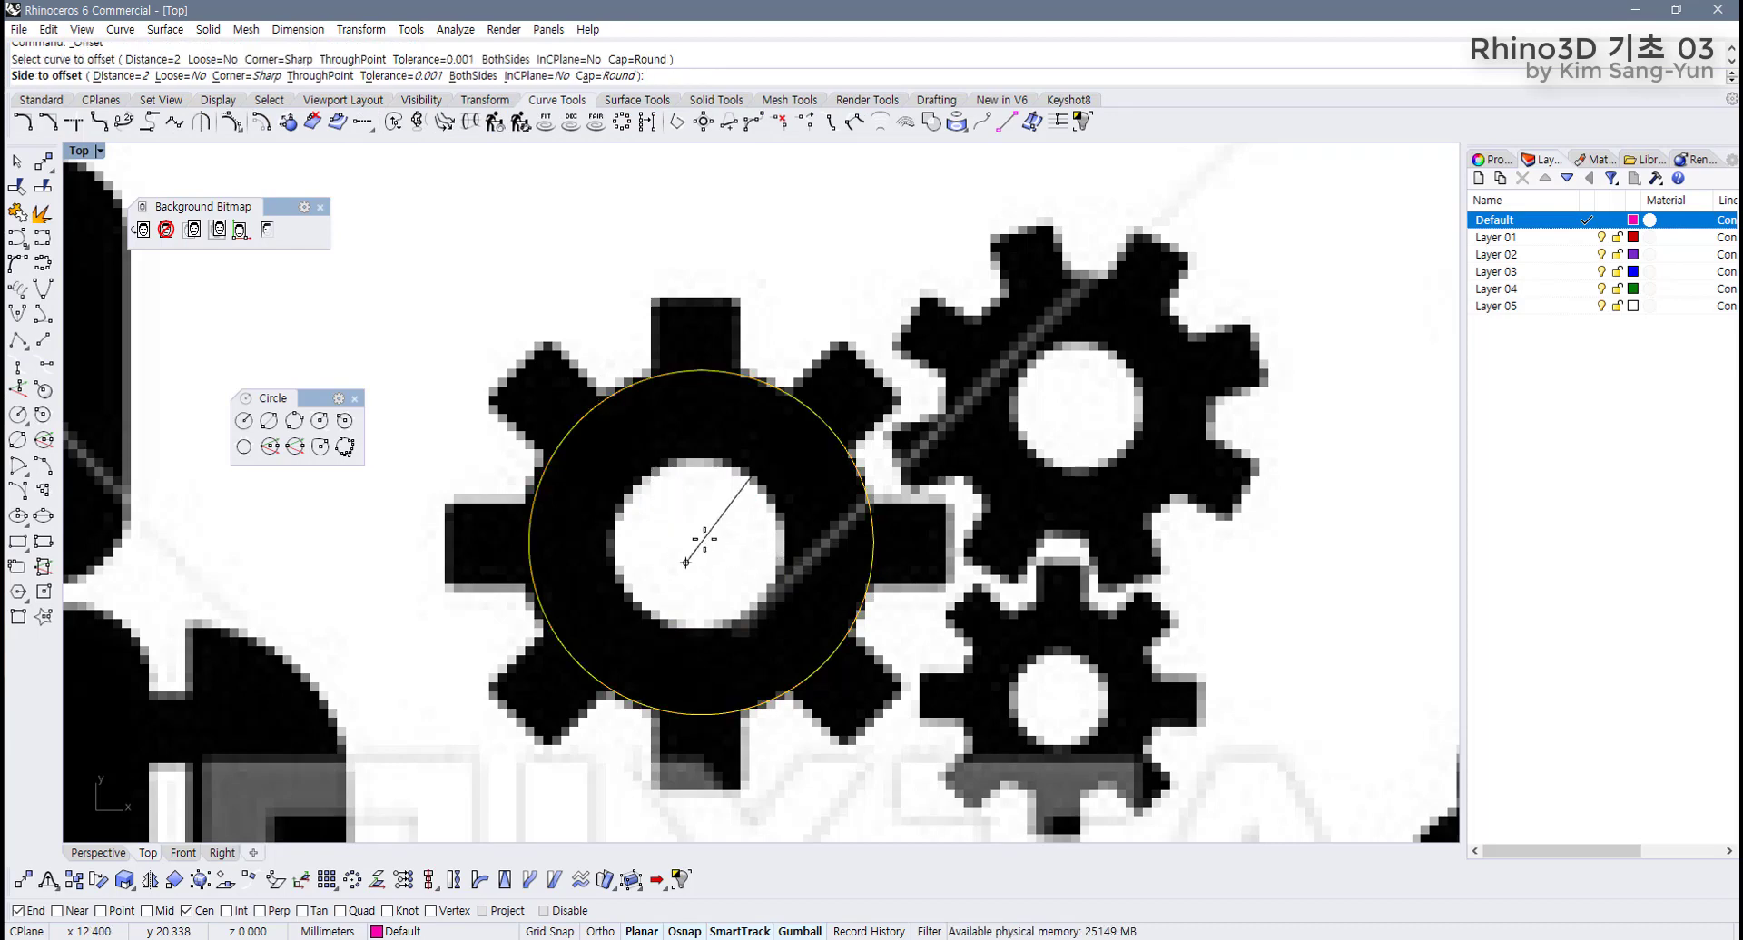
pyautogui.write('0.5')
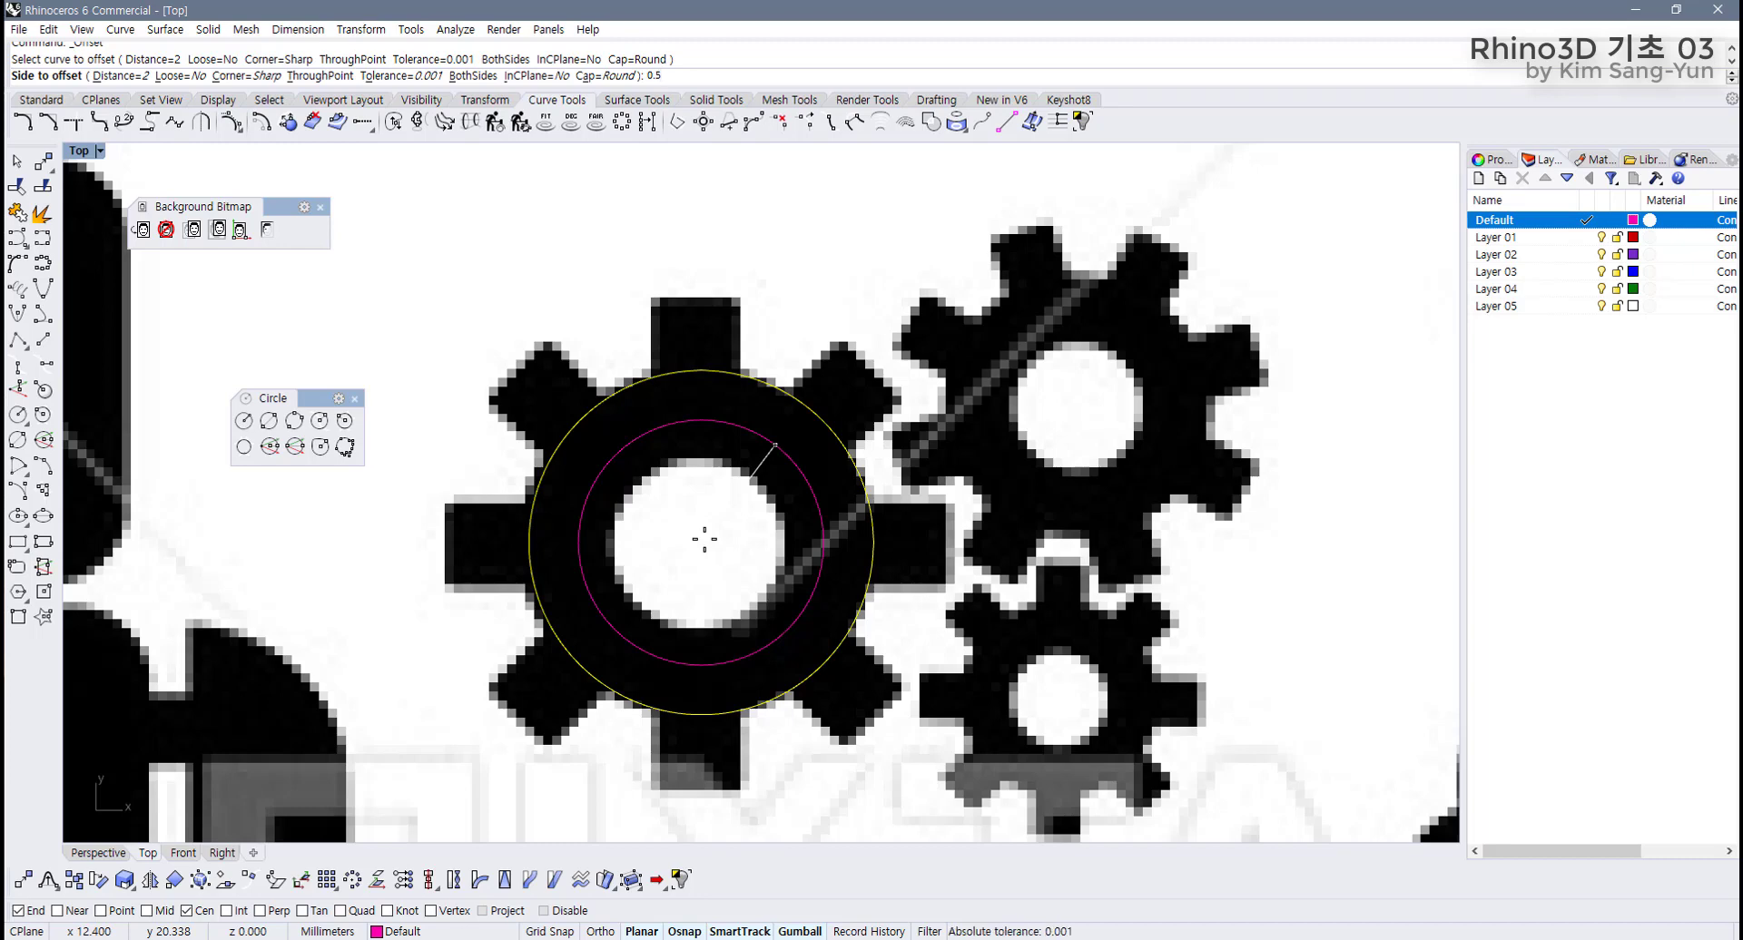
pyautogui.press('BackSpace')
pyautogui.write('5')
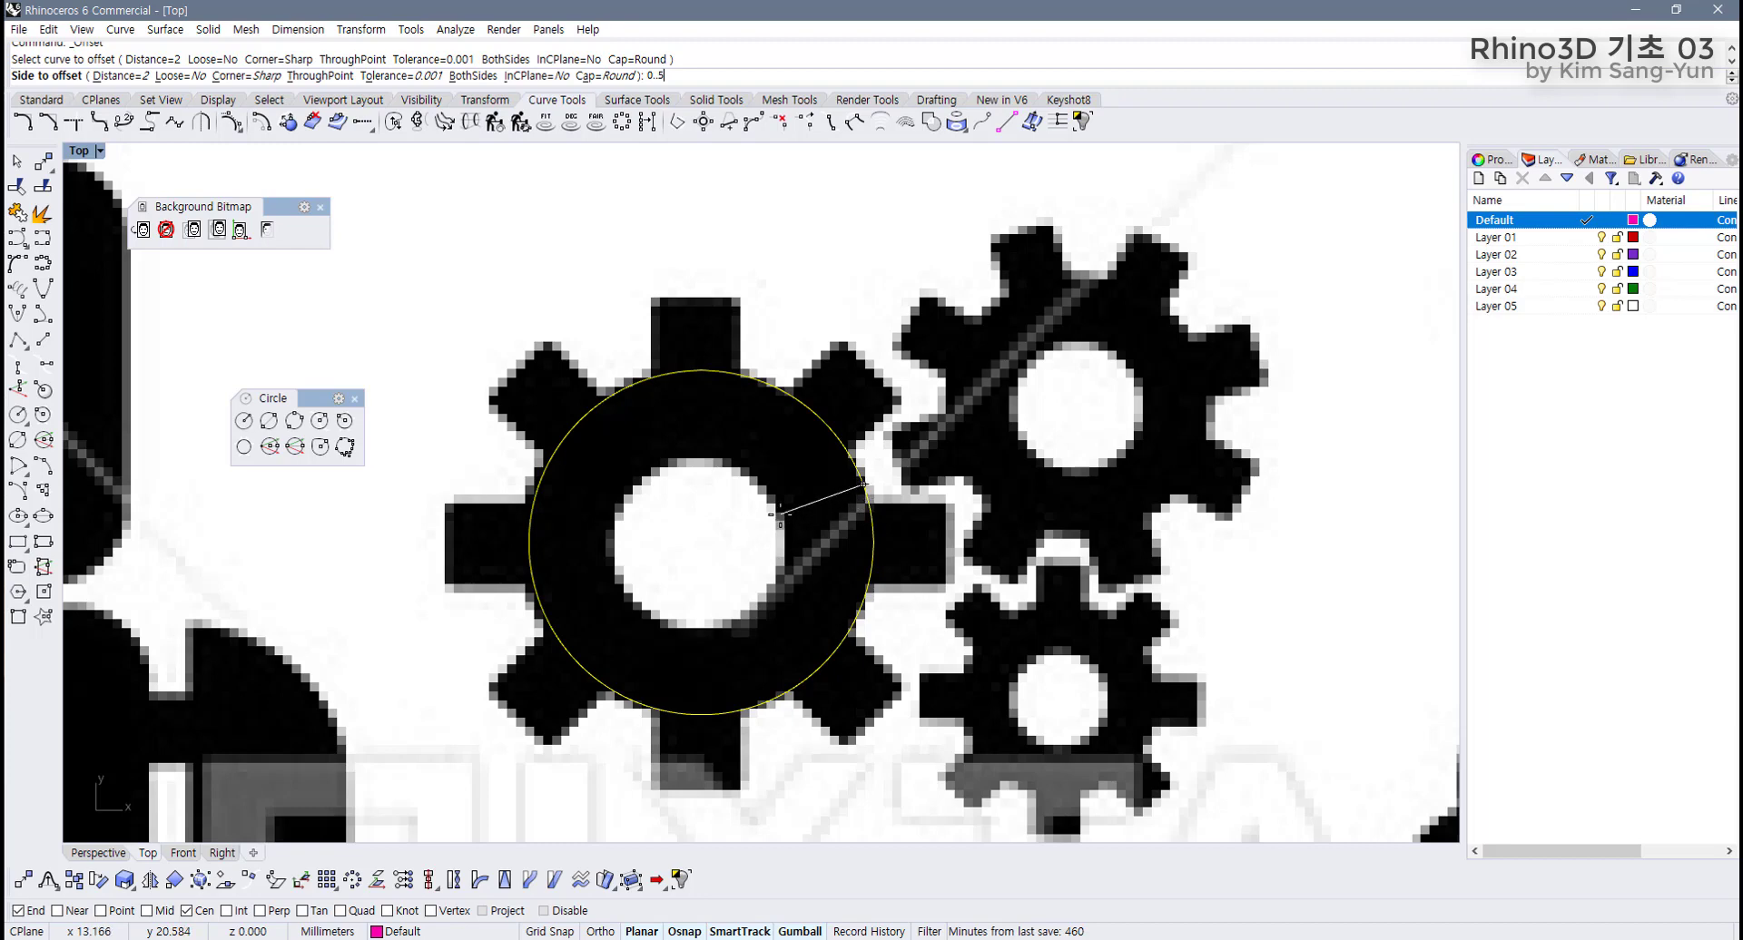
pyautogui.press('Return')
# Offset the large gear's body circle inward toward the hole, trying 0.3 and 0.6 mm and placing it at 0.8 mm.
pyautogui.press('Return')
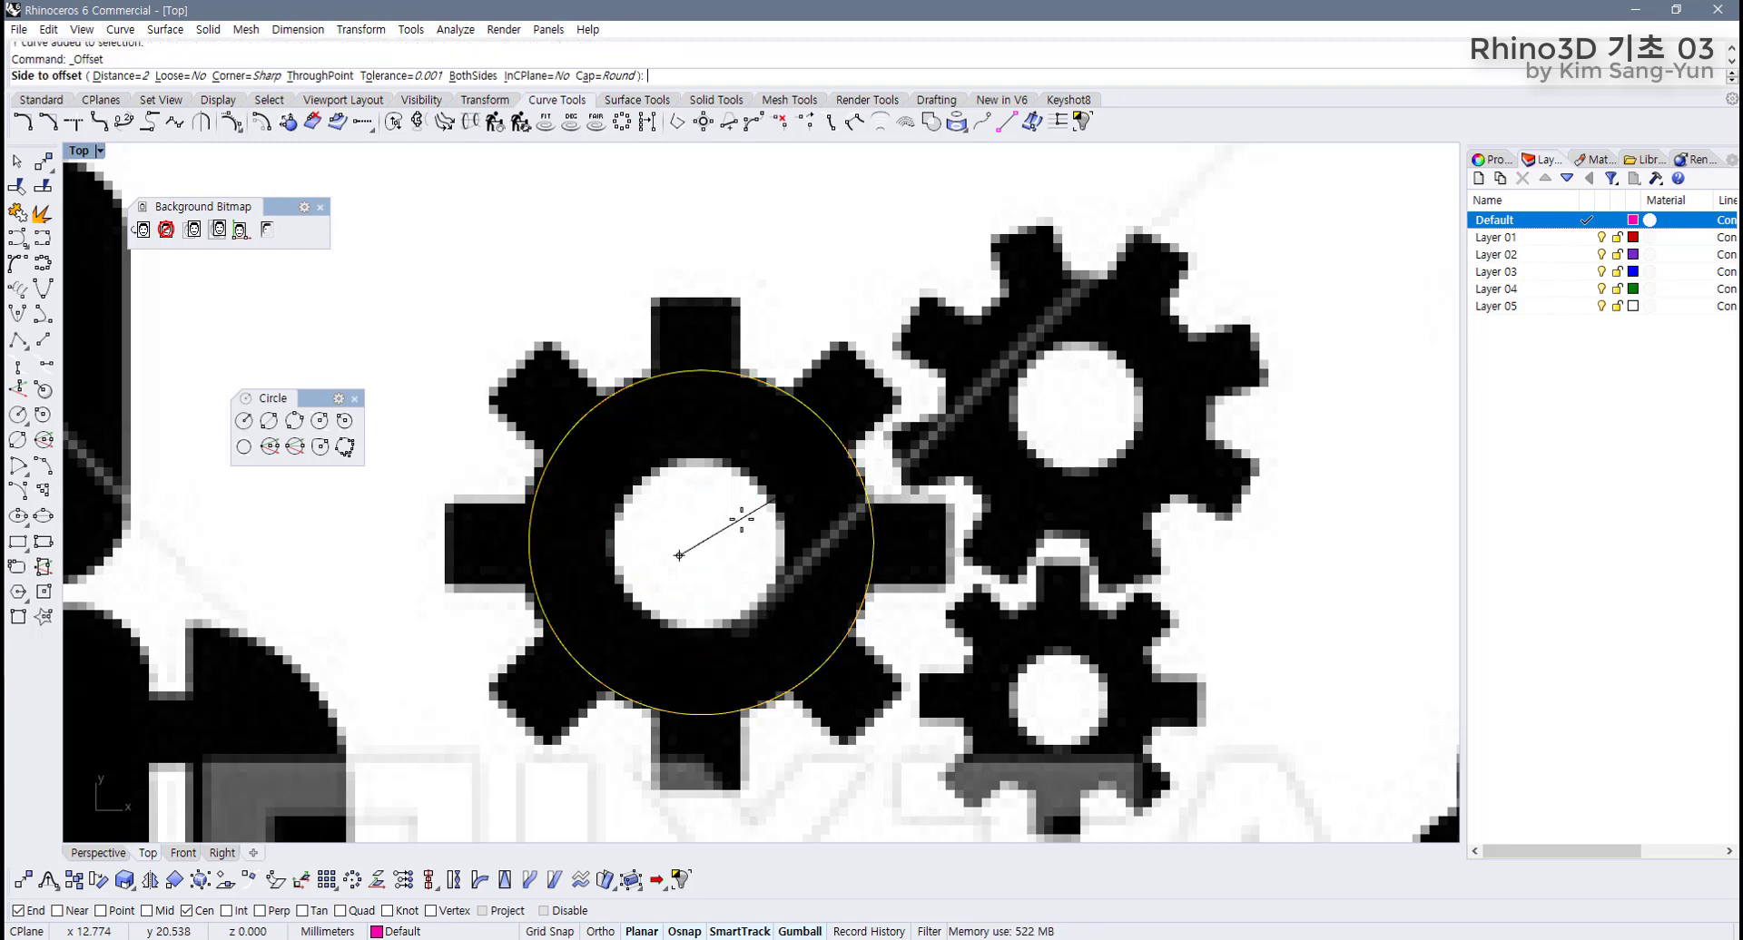
pyautogui.write('.15')
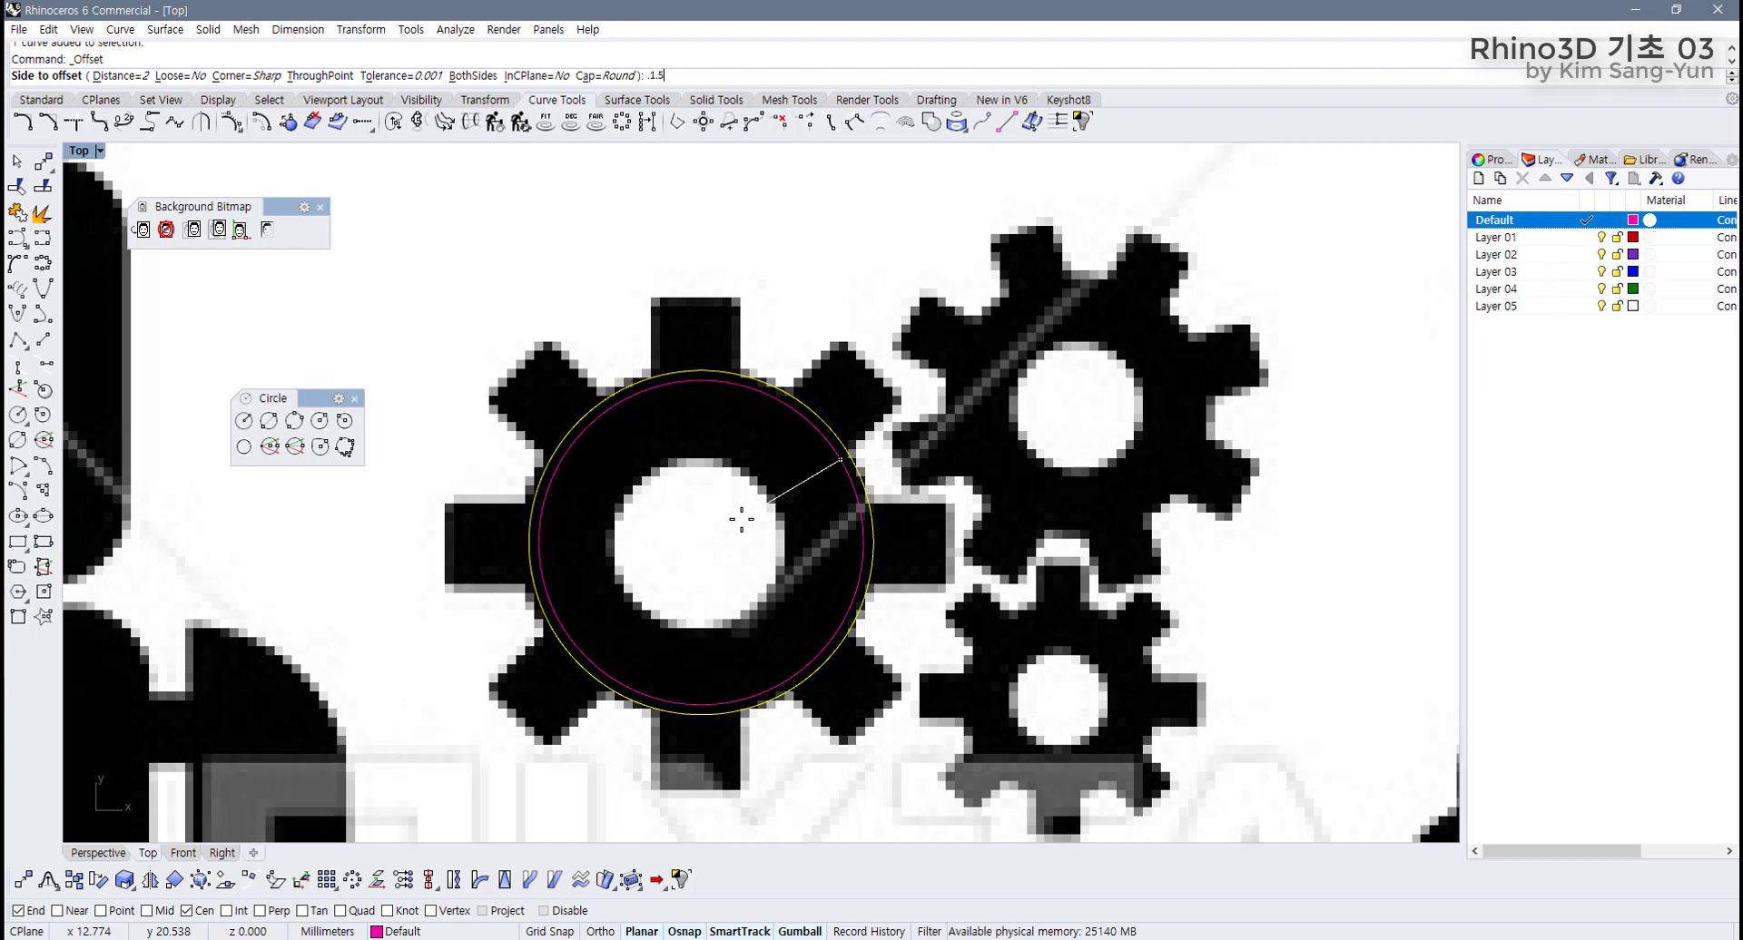
pyautogui.press('Return')
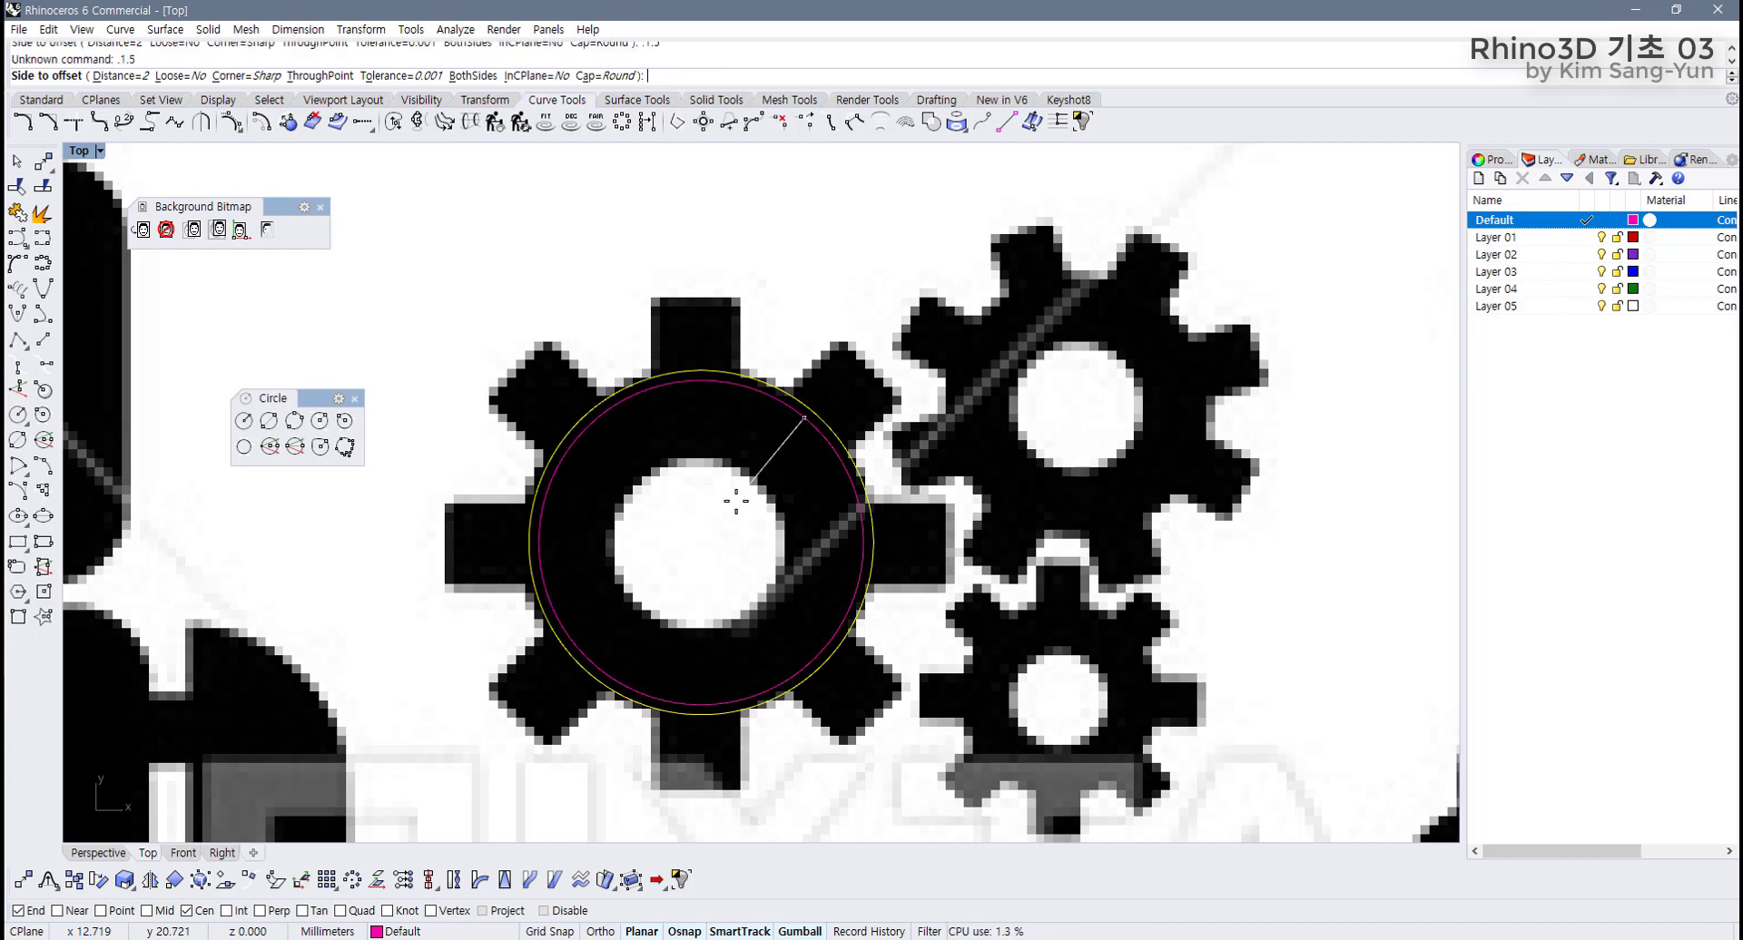
pyautogui.write('3')
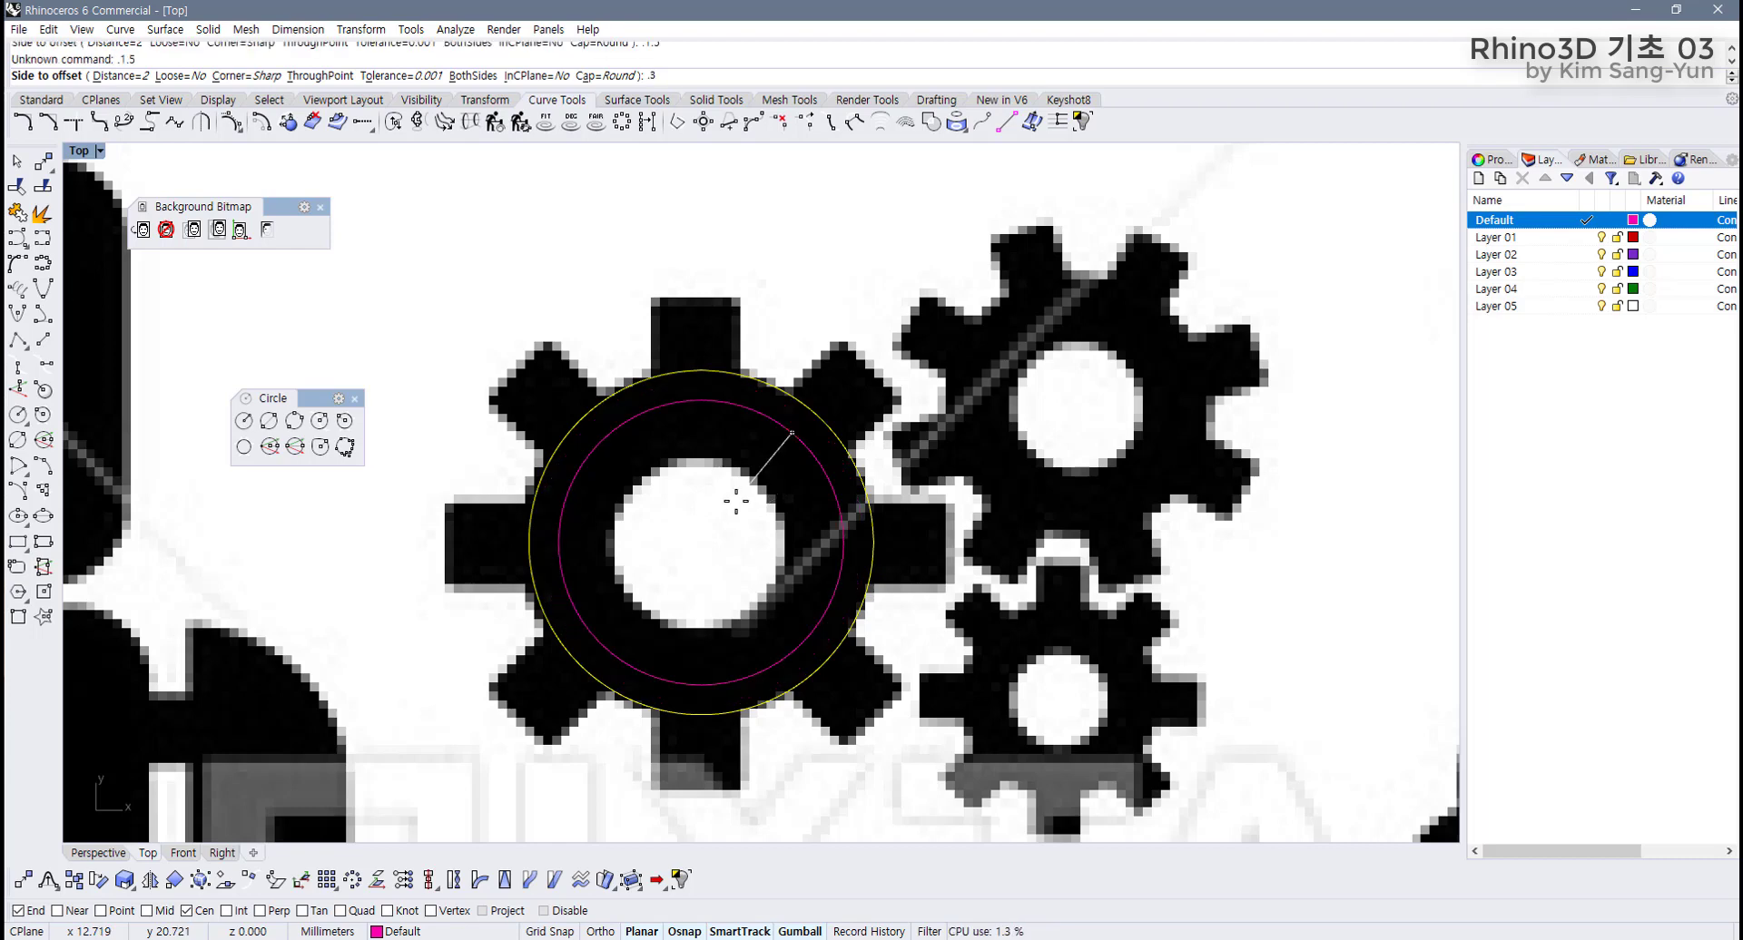
pyautogui.press('Return')
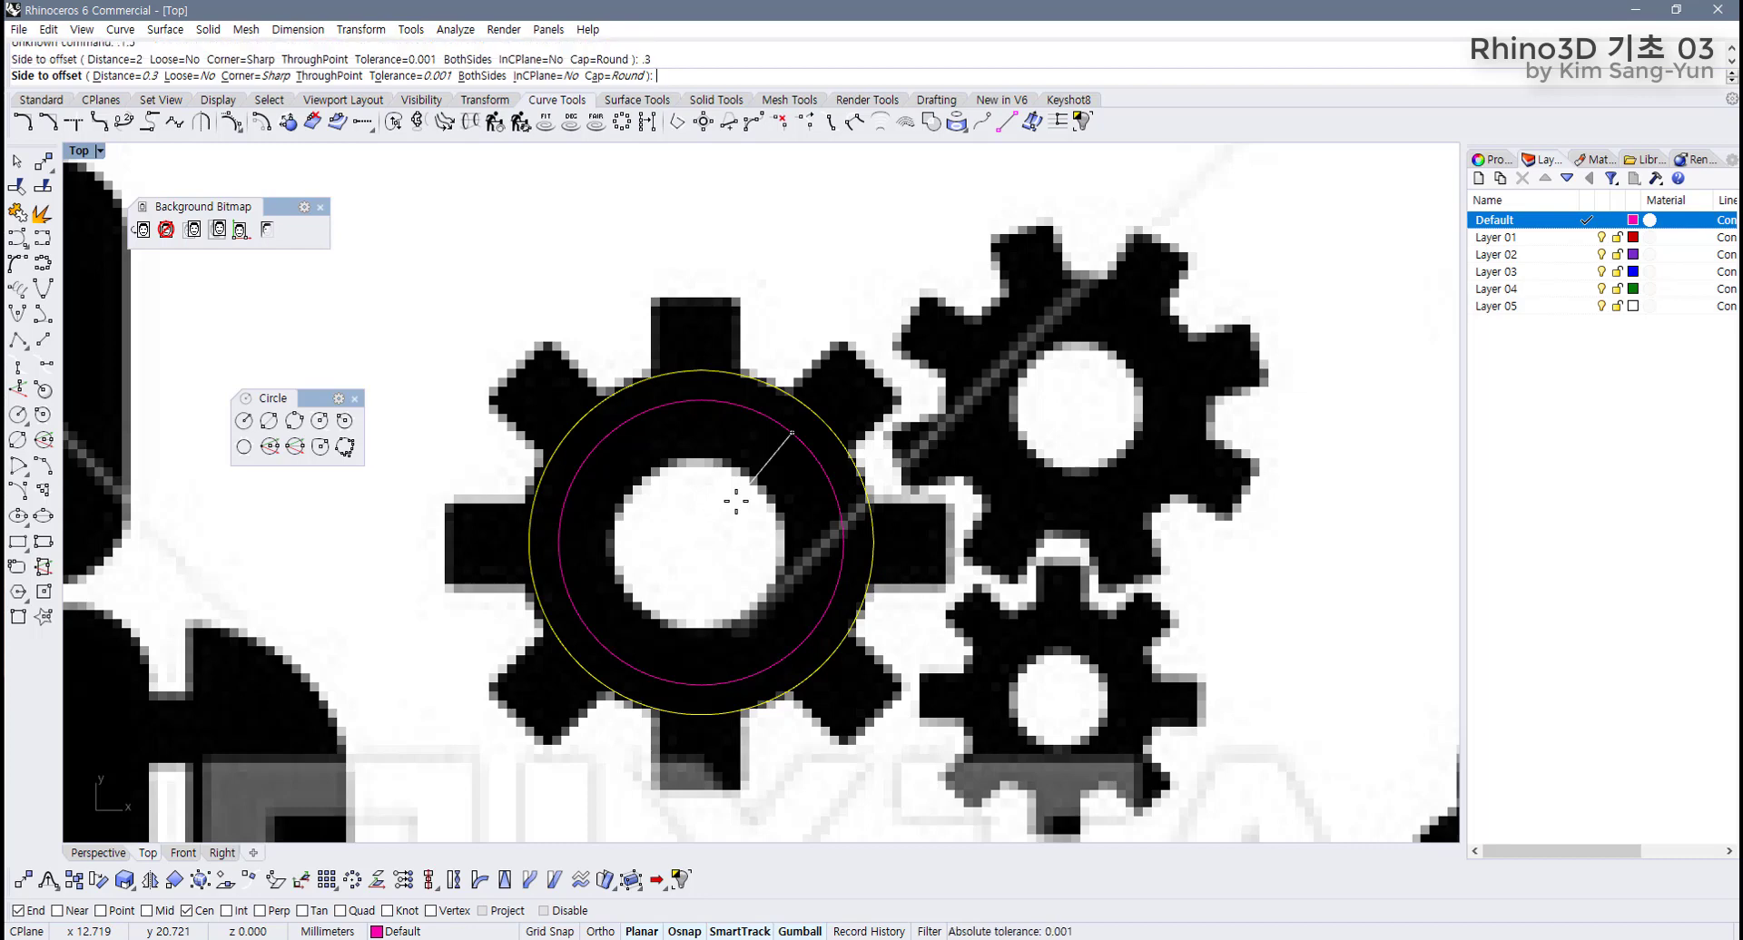
pyautogui.write('.6')
pyautogui.press('Return')
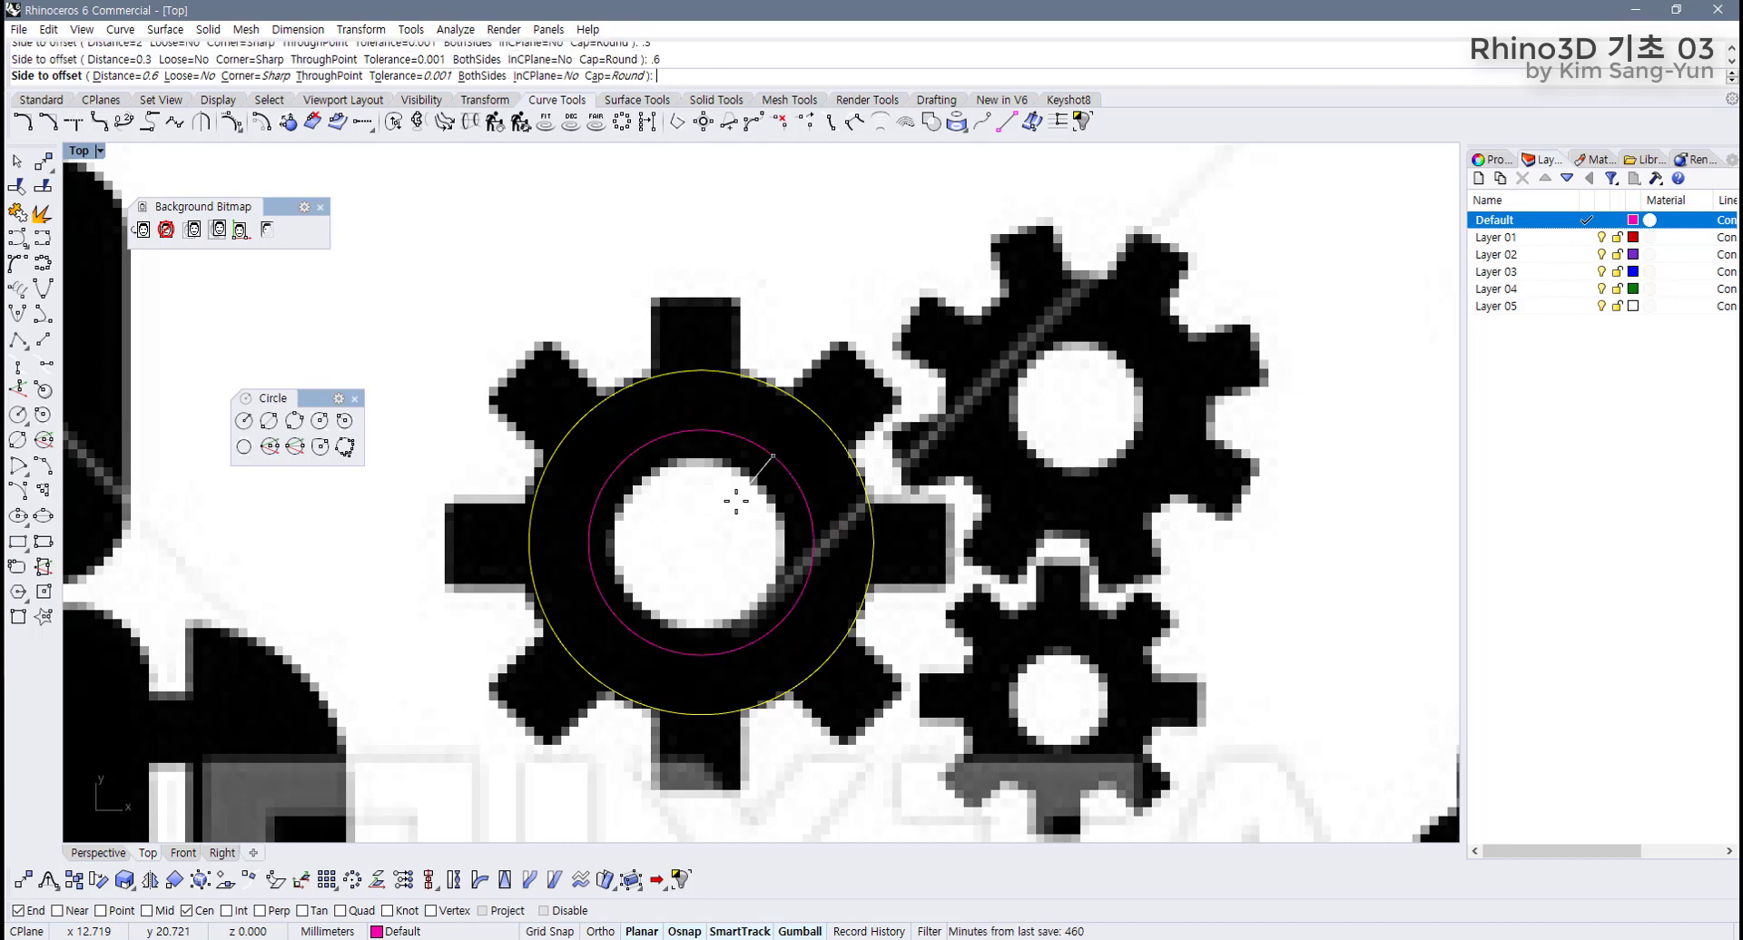
pyautogui.write('.8')
pyautogui.press('Return')
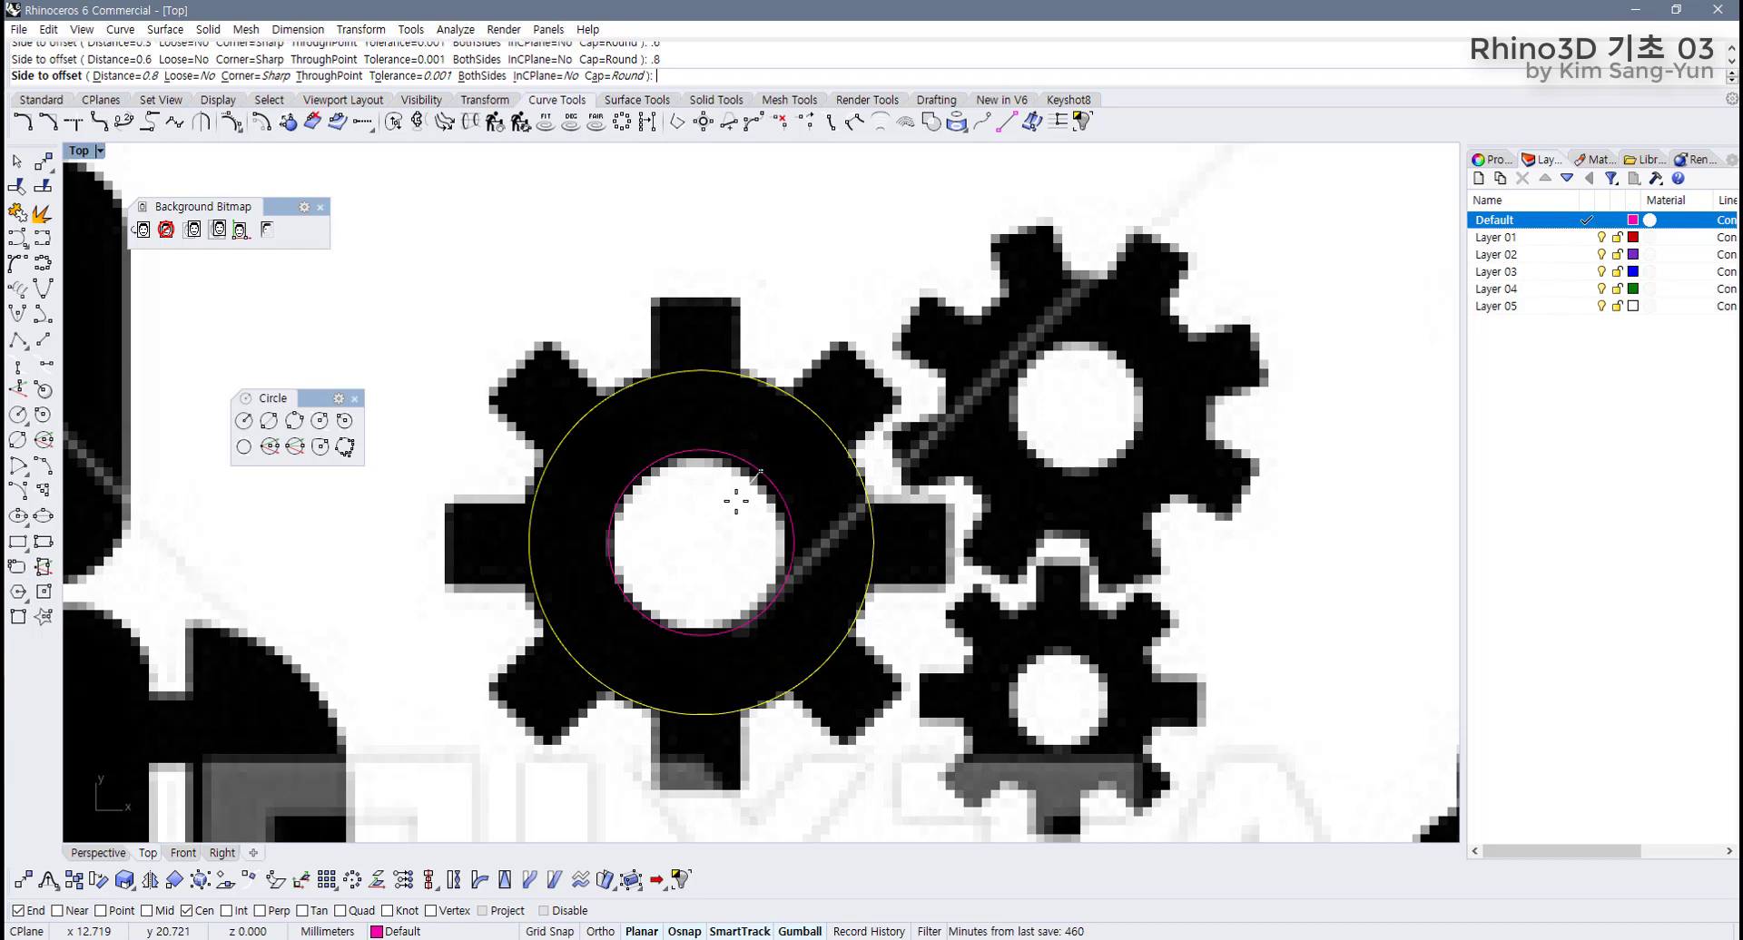
pyautogui.click(736, 500)
pyautogui.press('Escape')
# Draw a rectangle centred on the large gear's hole, enclosing the vertical pair of opposite teeth.
pyautogui.scroll(-5, 790, 568)
pyautogui.scroll(6, 785, 536)
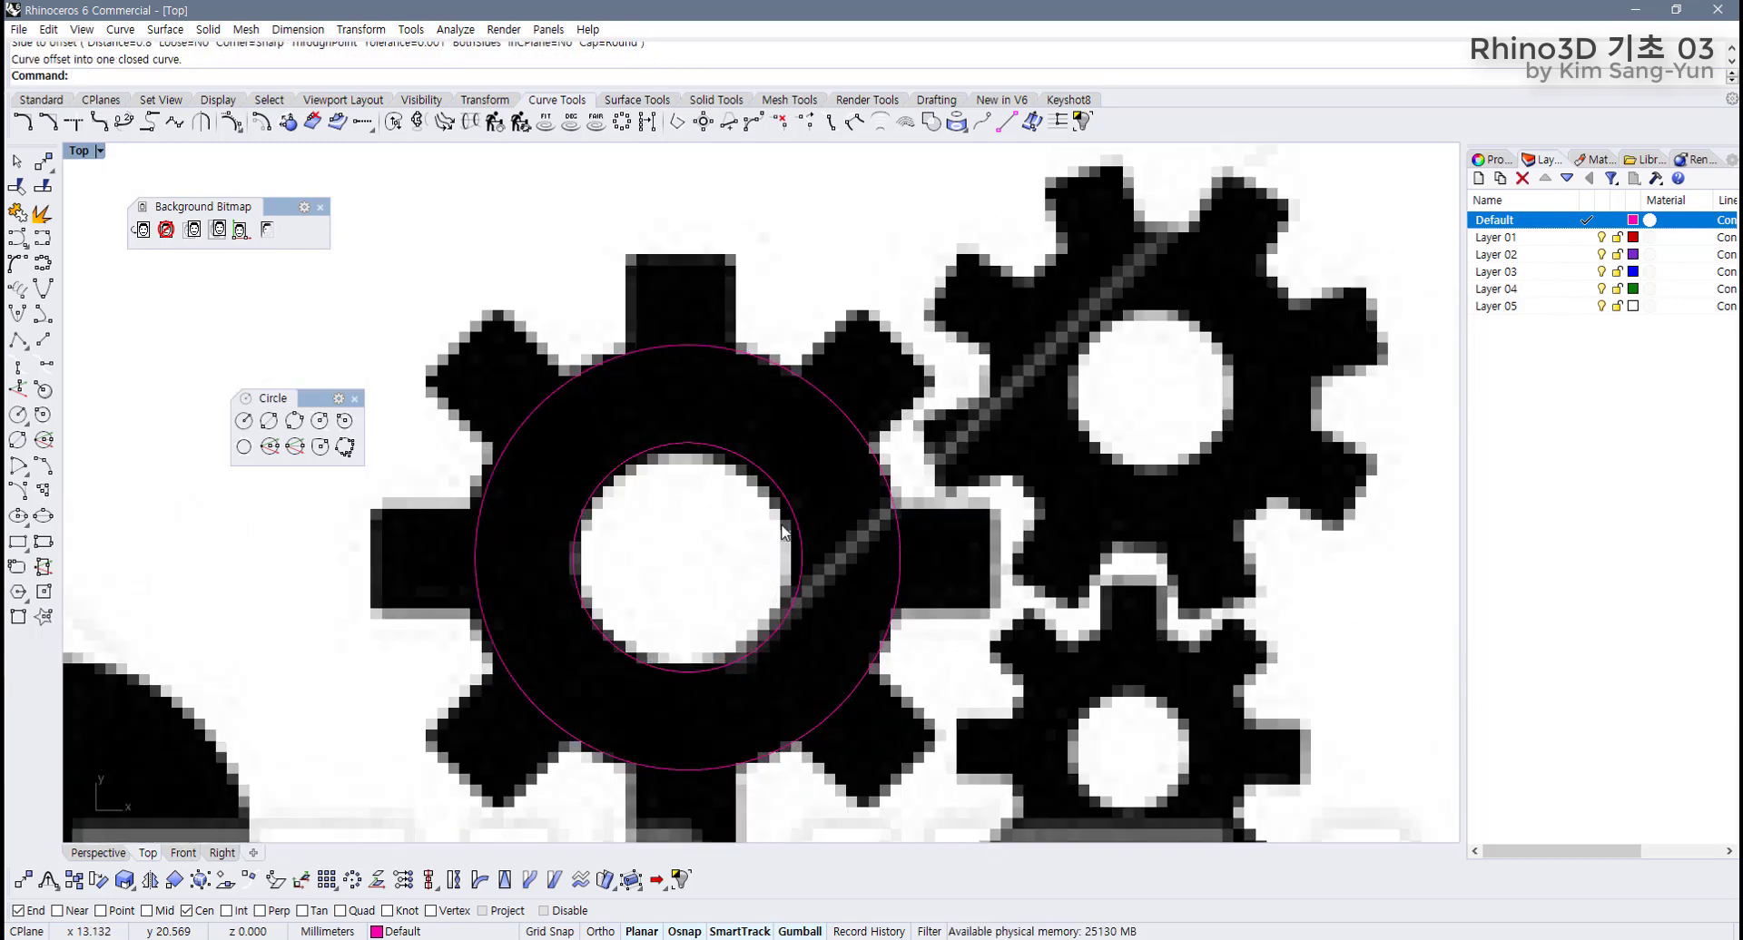
pyautogui.scroll(-5, 685, 611)
pyautogui.scroll(4, 692, 642)
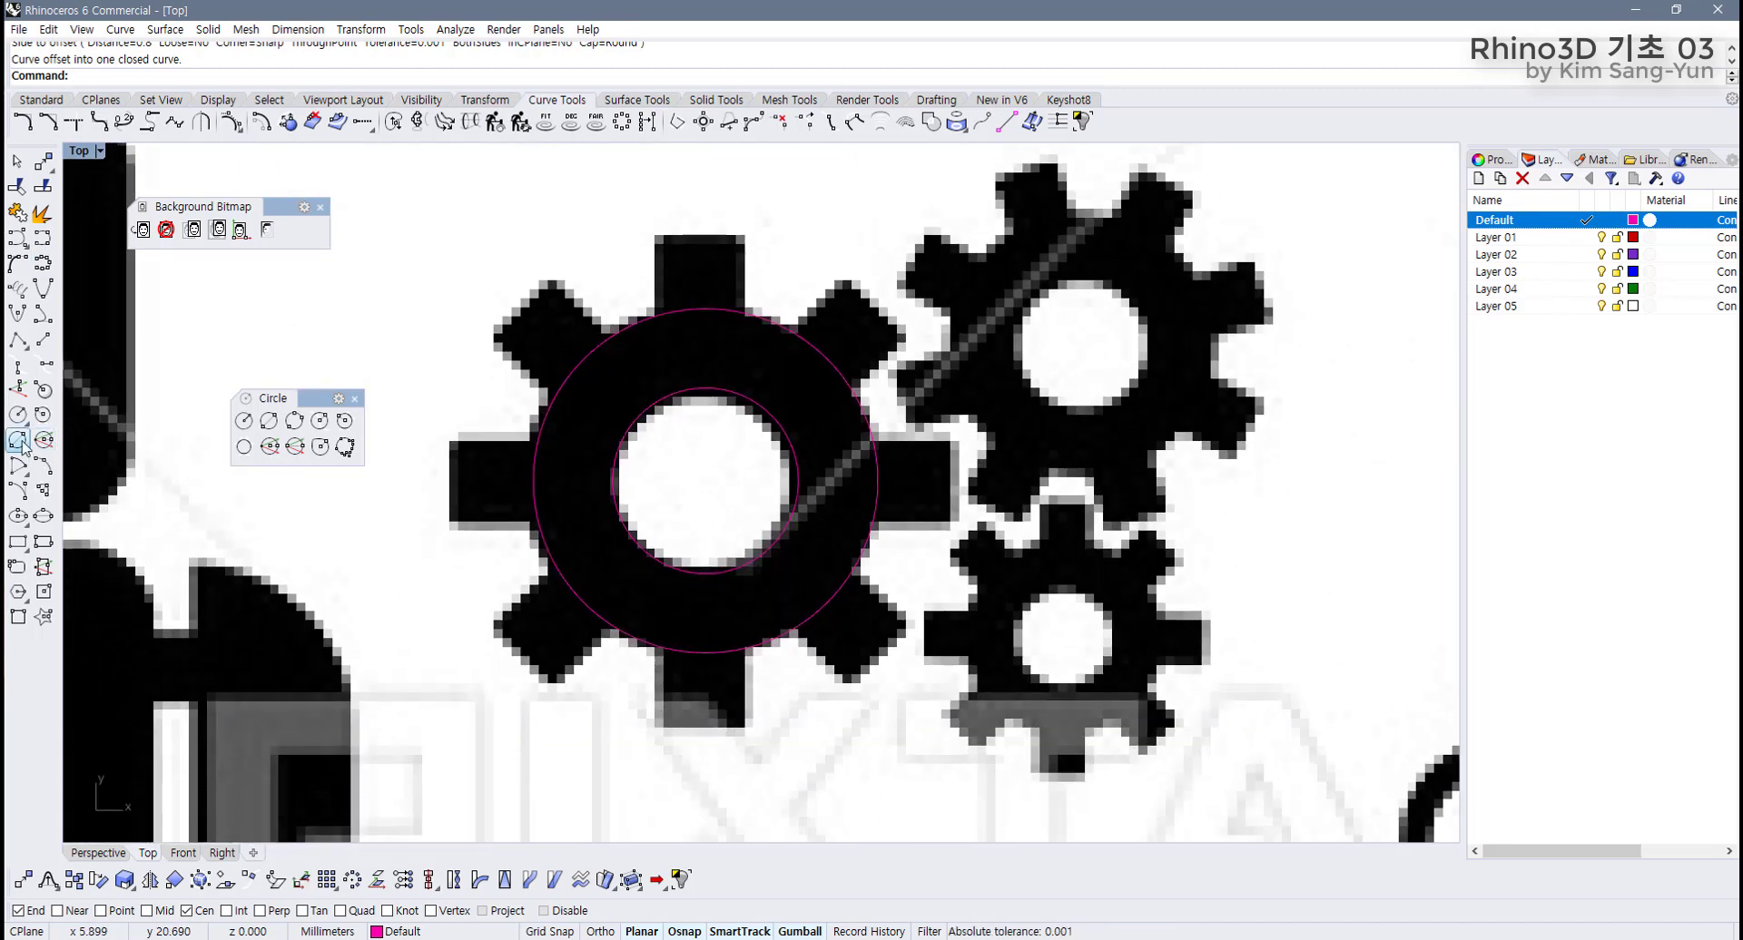
pyautogui.click(17, 542)
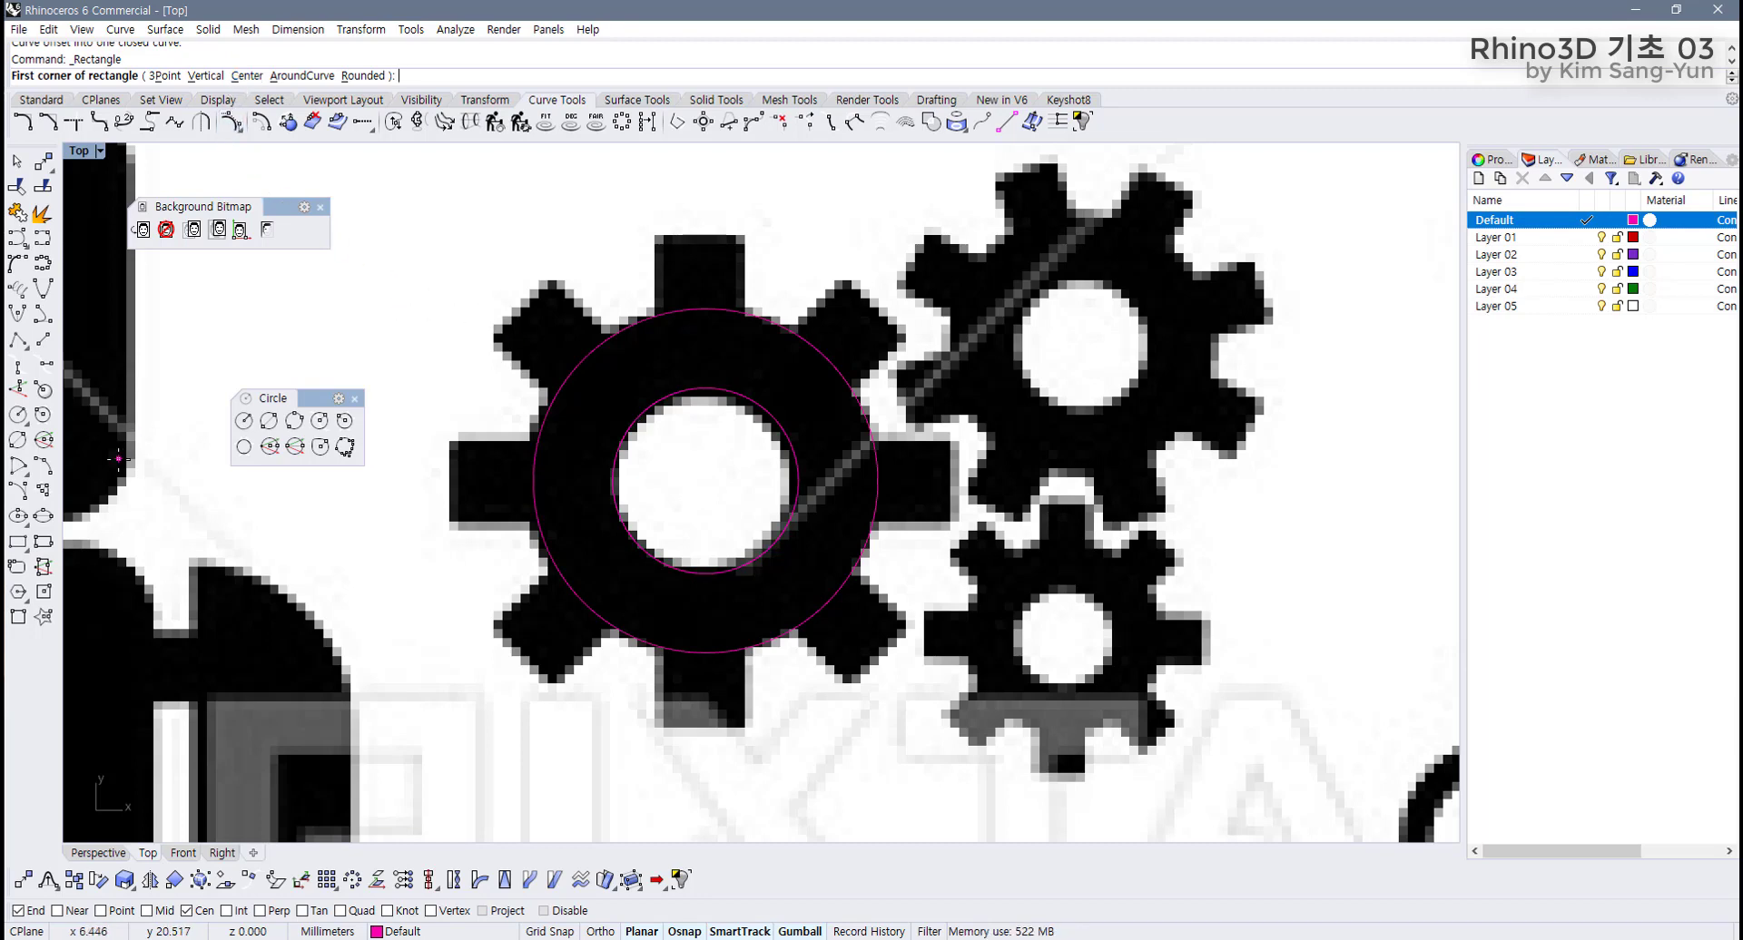
pyautogui.click(17, 543)
pyautogui.moveTo(91, 536); pyautogui.dragTo(329, 517)
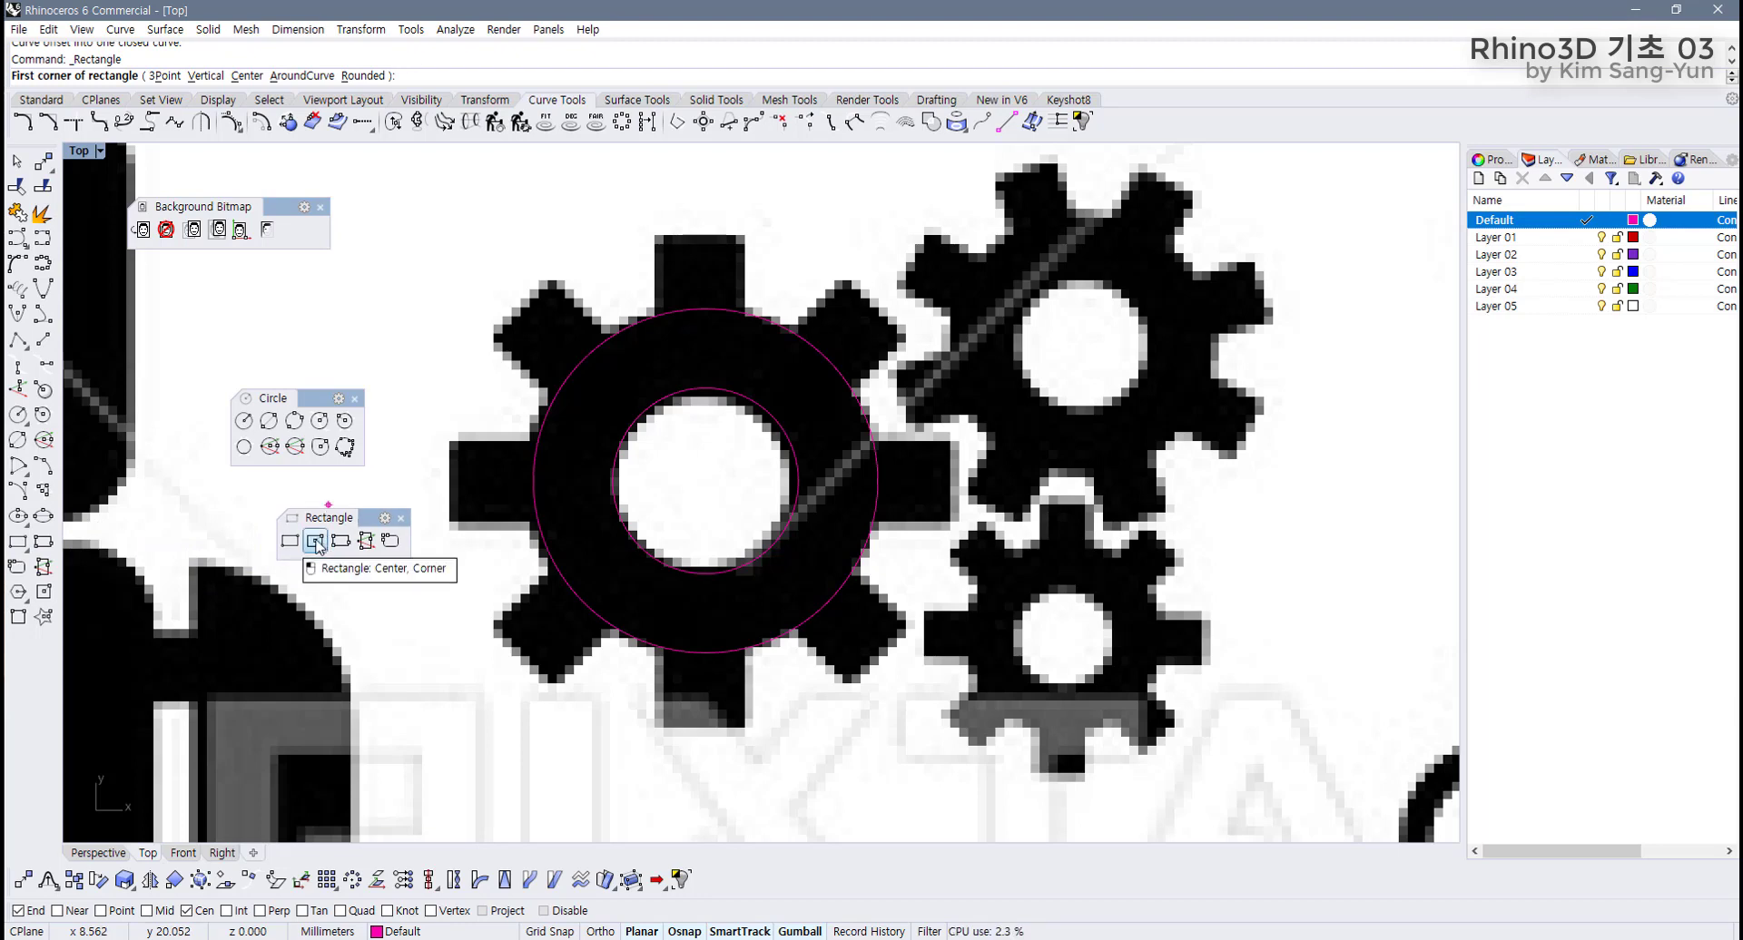
pyautogui.click(316, 543)
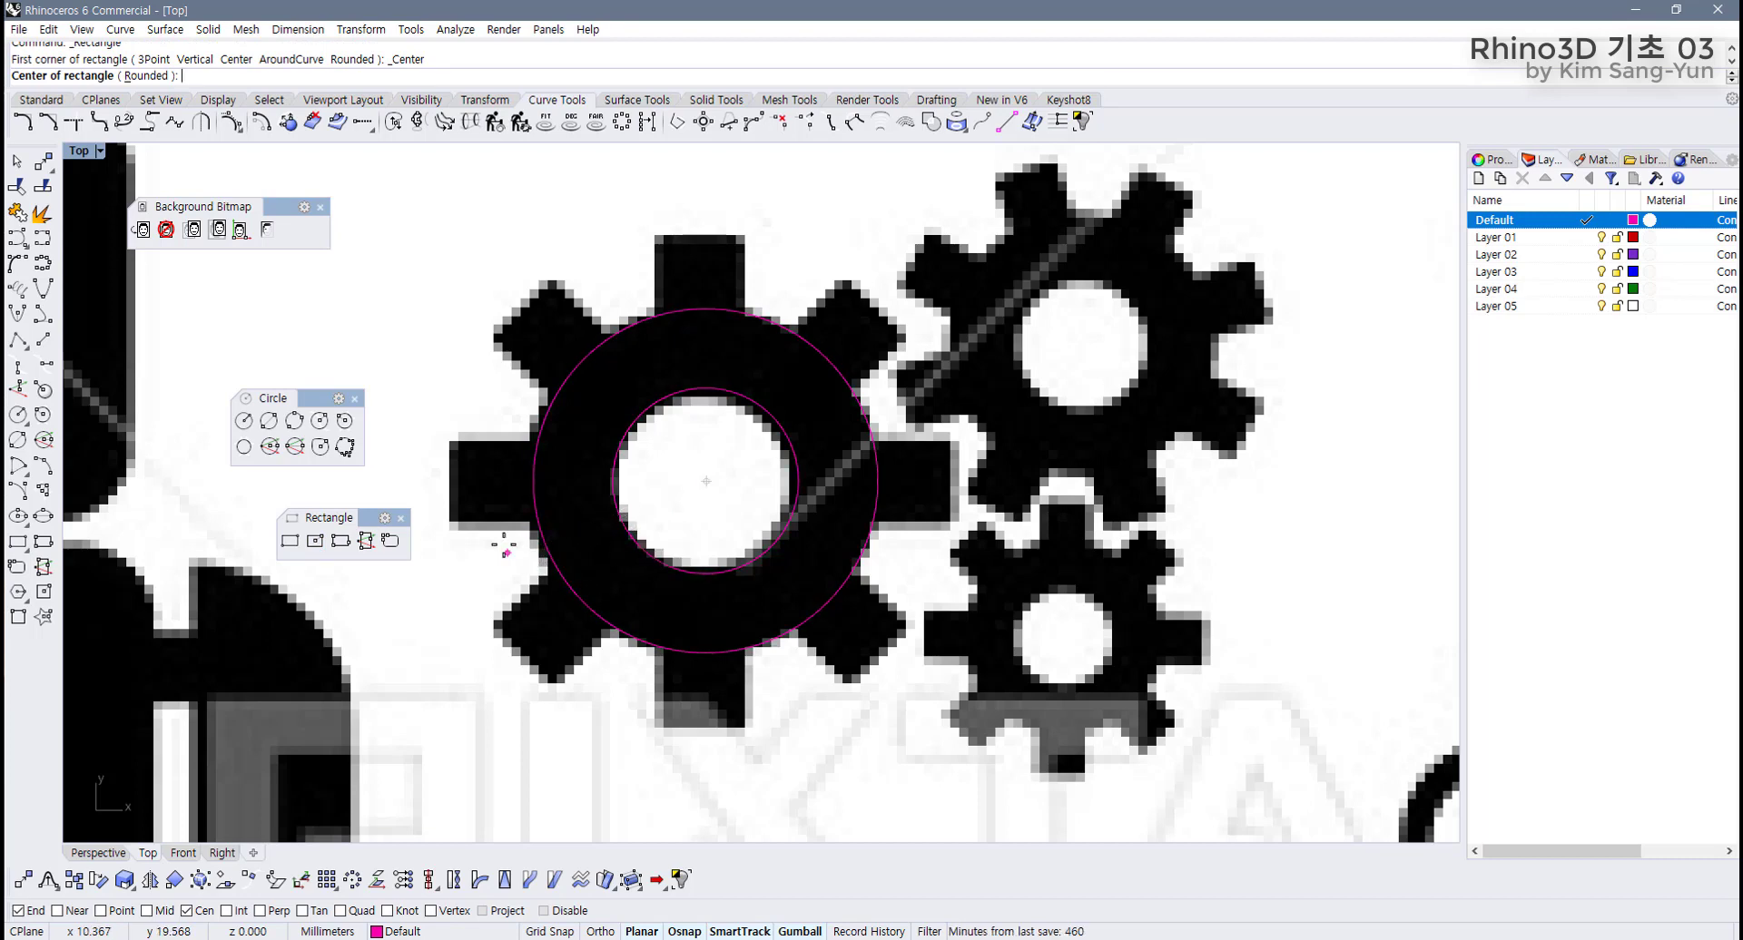
pyautogui.click(572, 518)
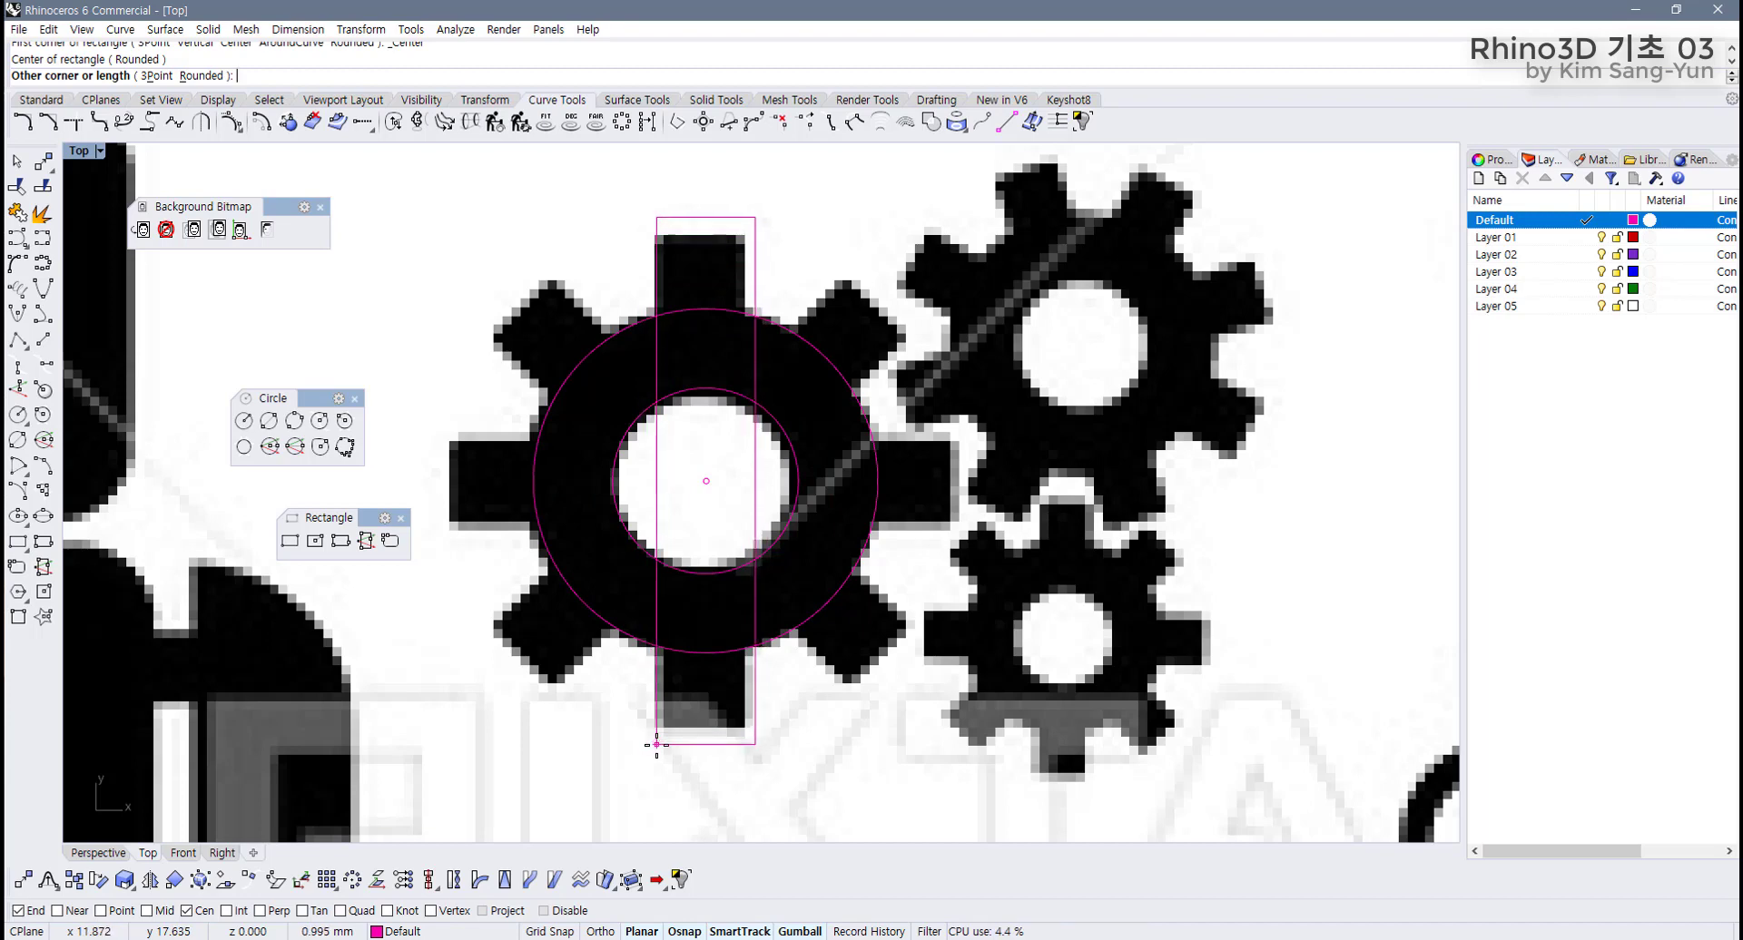
pyautogui.click(657, 737)
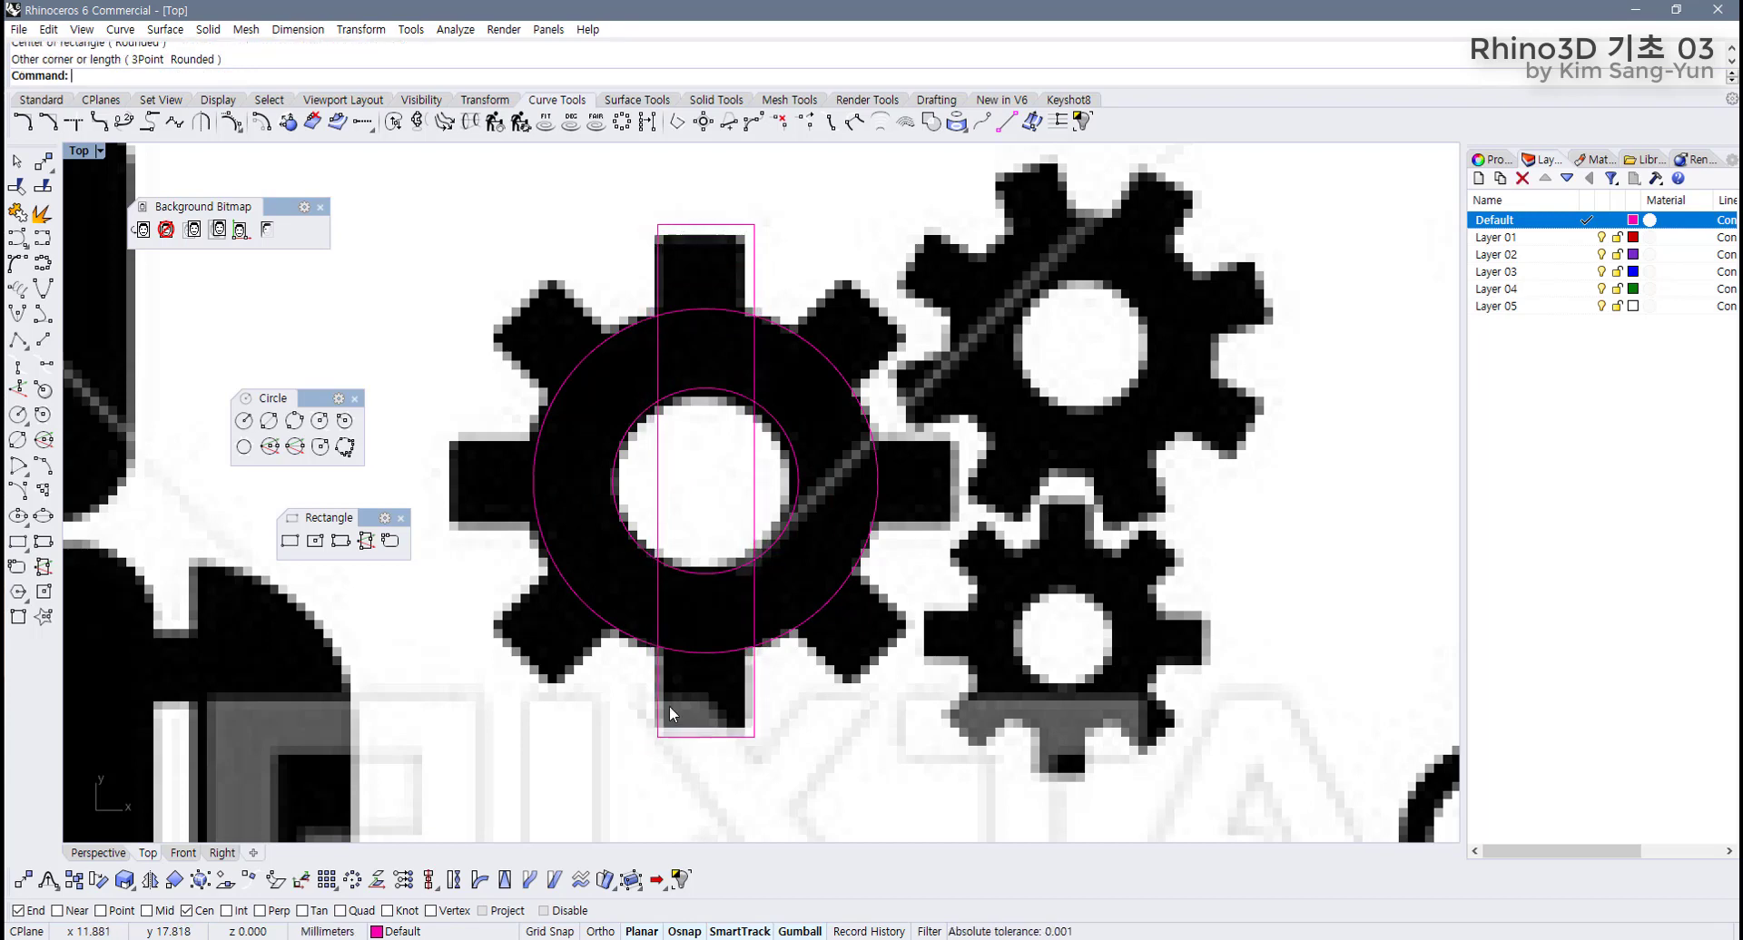
# Try to rotate the vertical tooth rectangle 90° about the gear's center without copying, and undo the rotation.
pyautogui.click(756, 526)
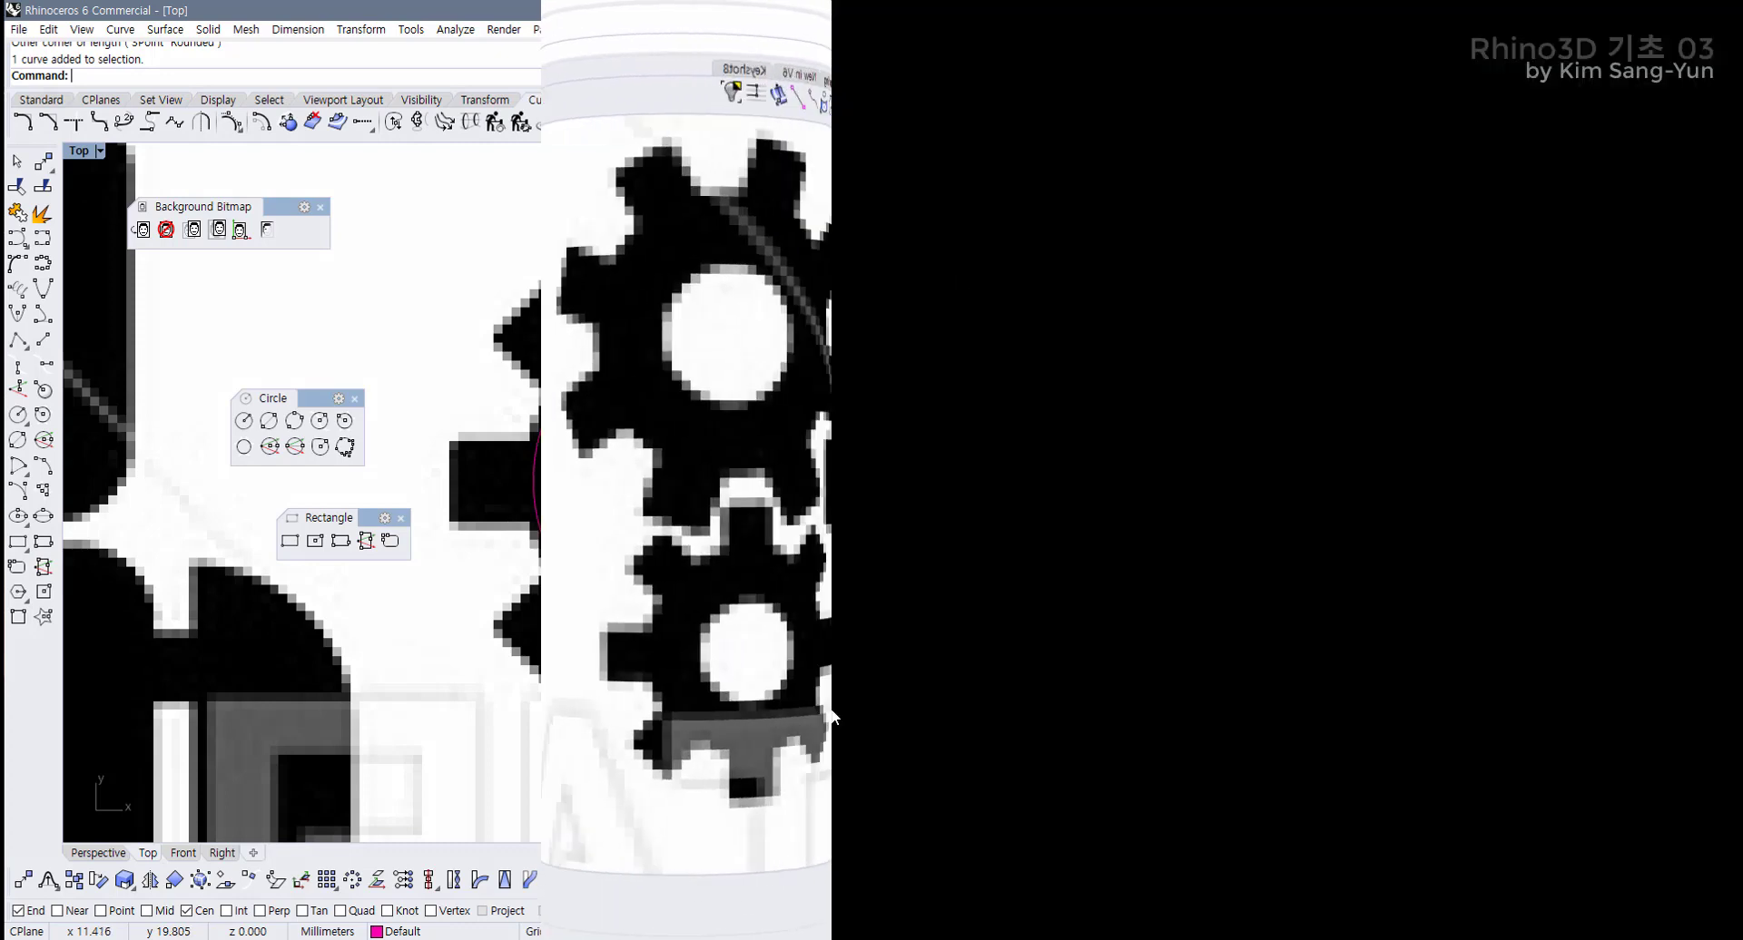
pyautogui.moveTo(798, 715); pyautogui.dragTo(834, 714, button='right')
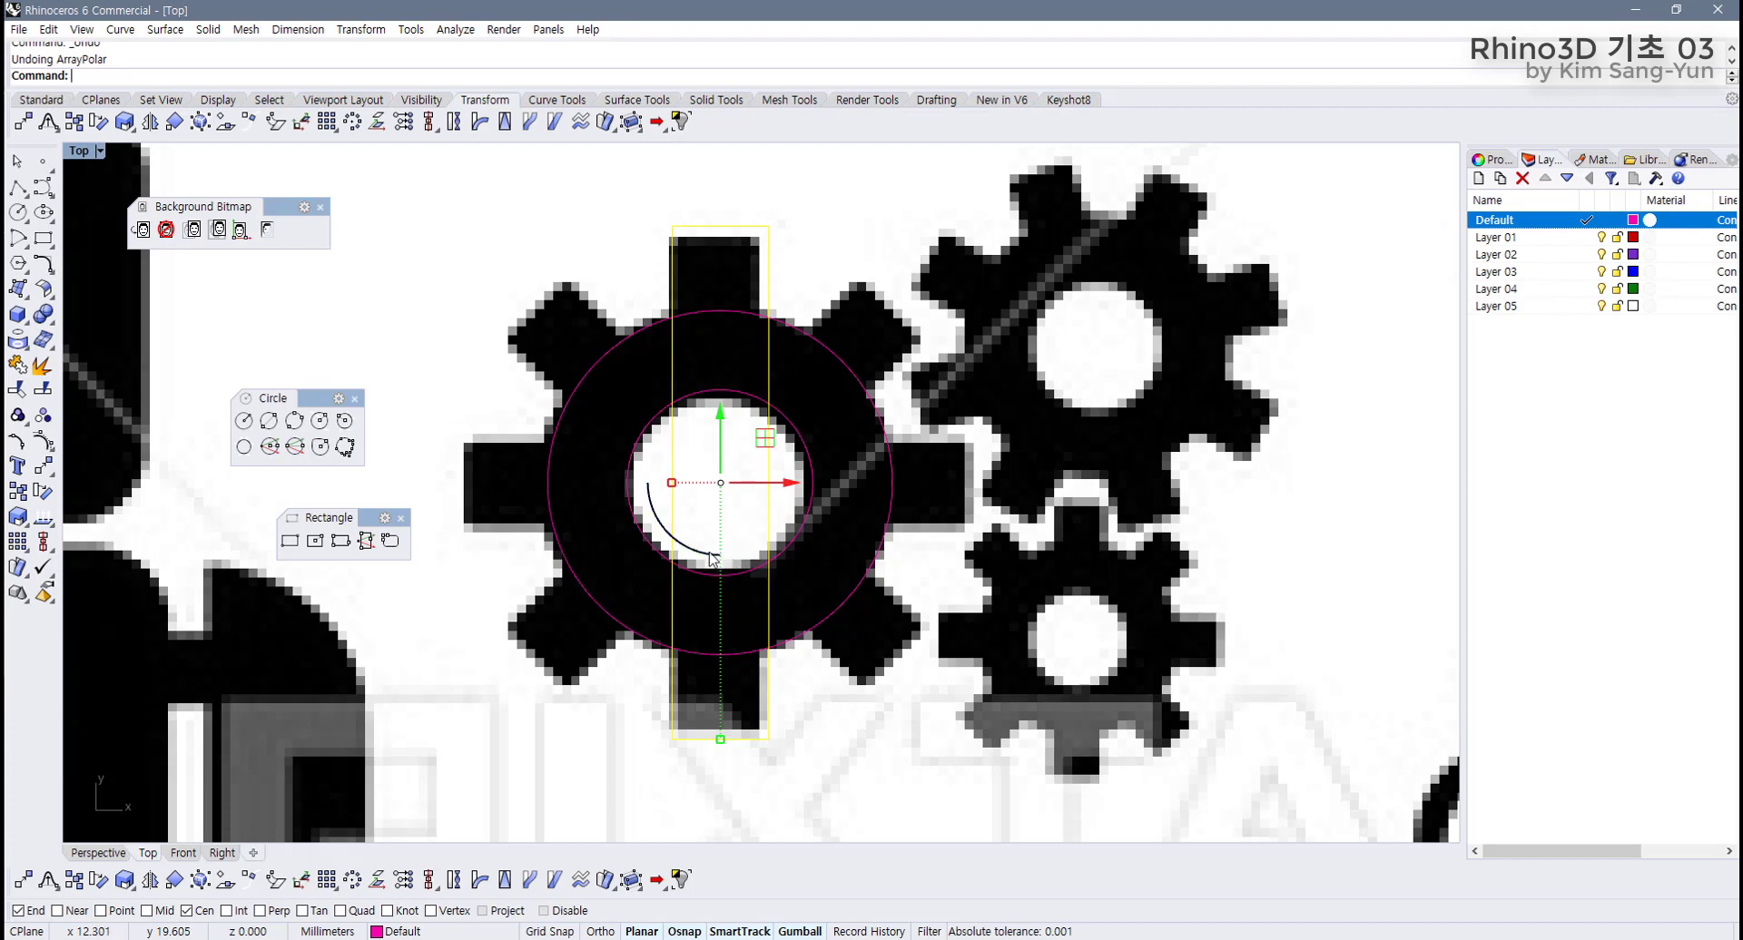
pyautogui.moveTo(718, 561); pyautogui.dragTo(833, 584)
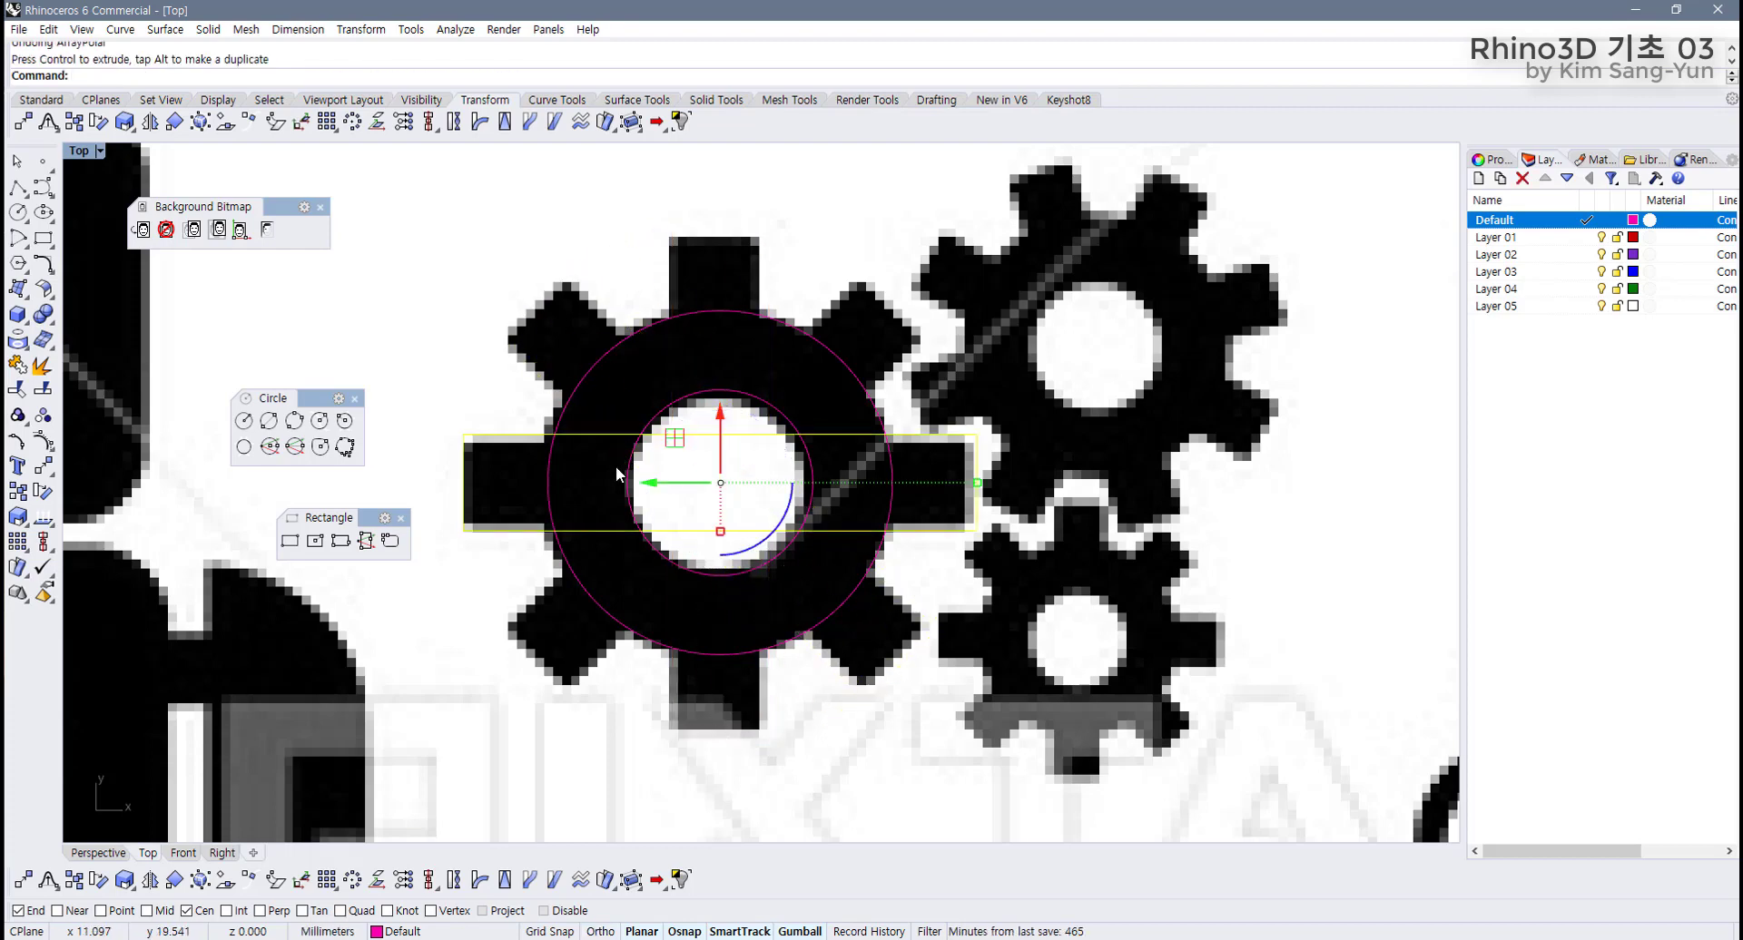
pyautogui.hotkey('ctrl', 'z')
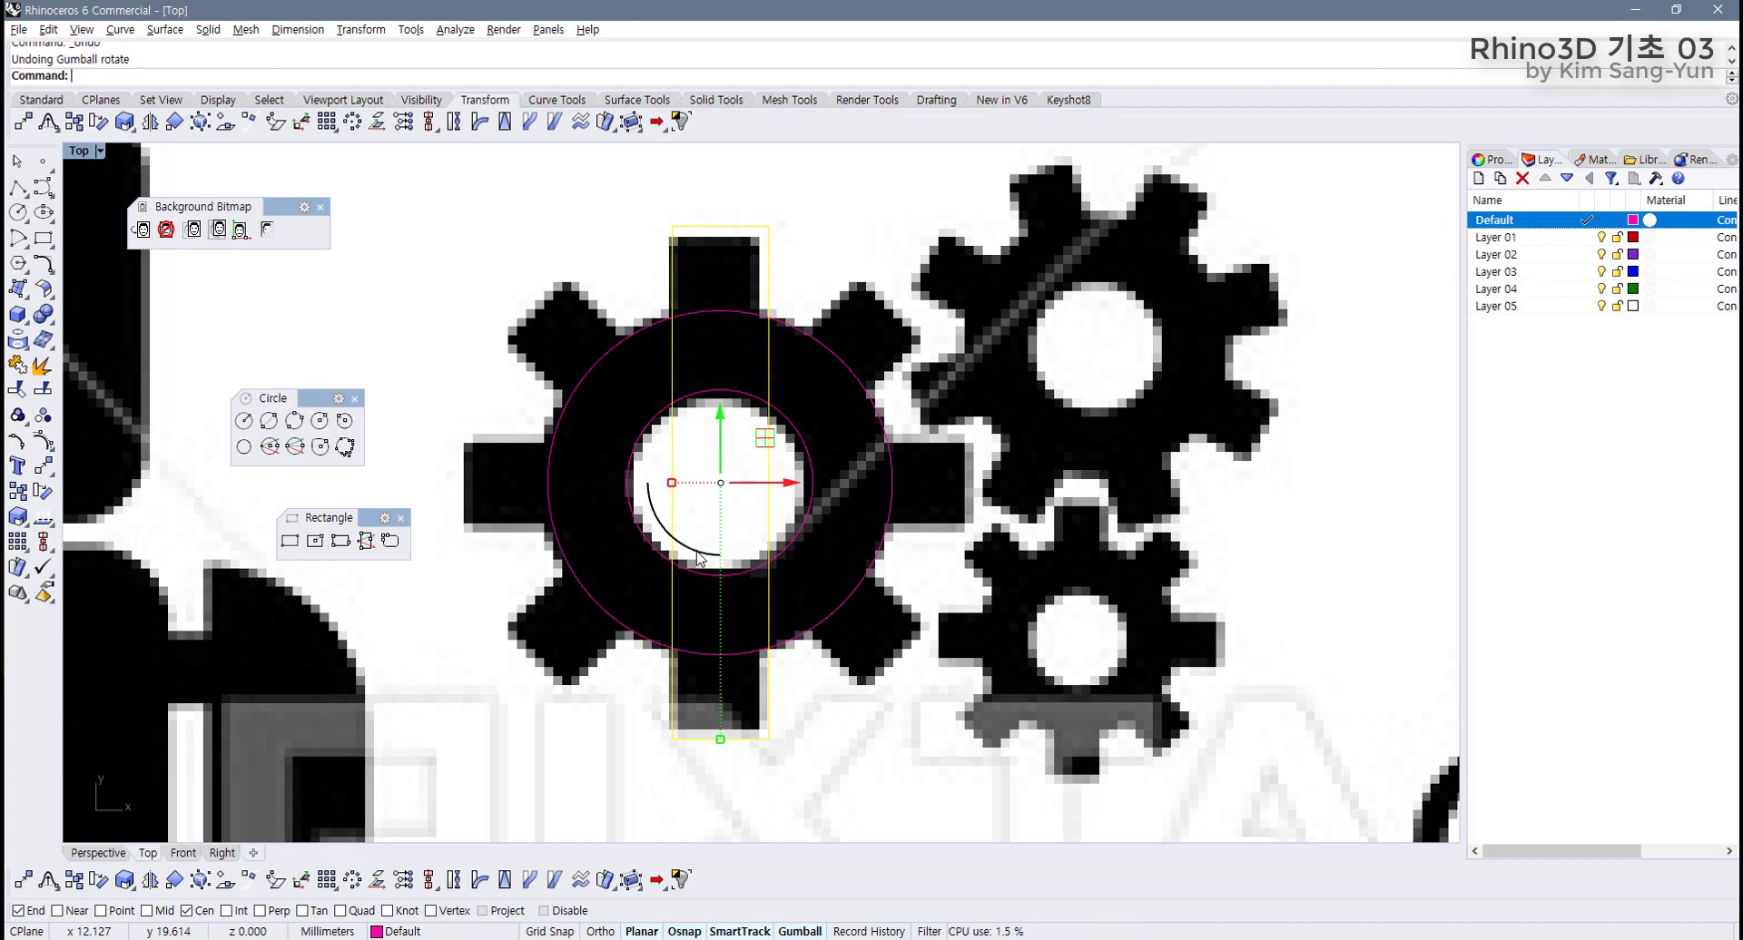
# Make copies of the vertical tooth rectangle rotated about the gear's center by 90°, 45° and -45°.
pyautogui.moveTo(690, 553); pyautogui.dragTo(804, 537)
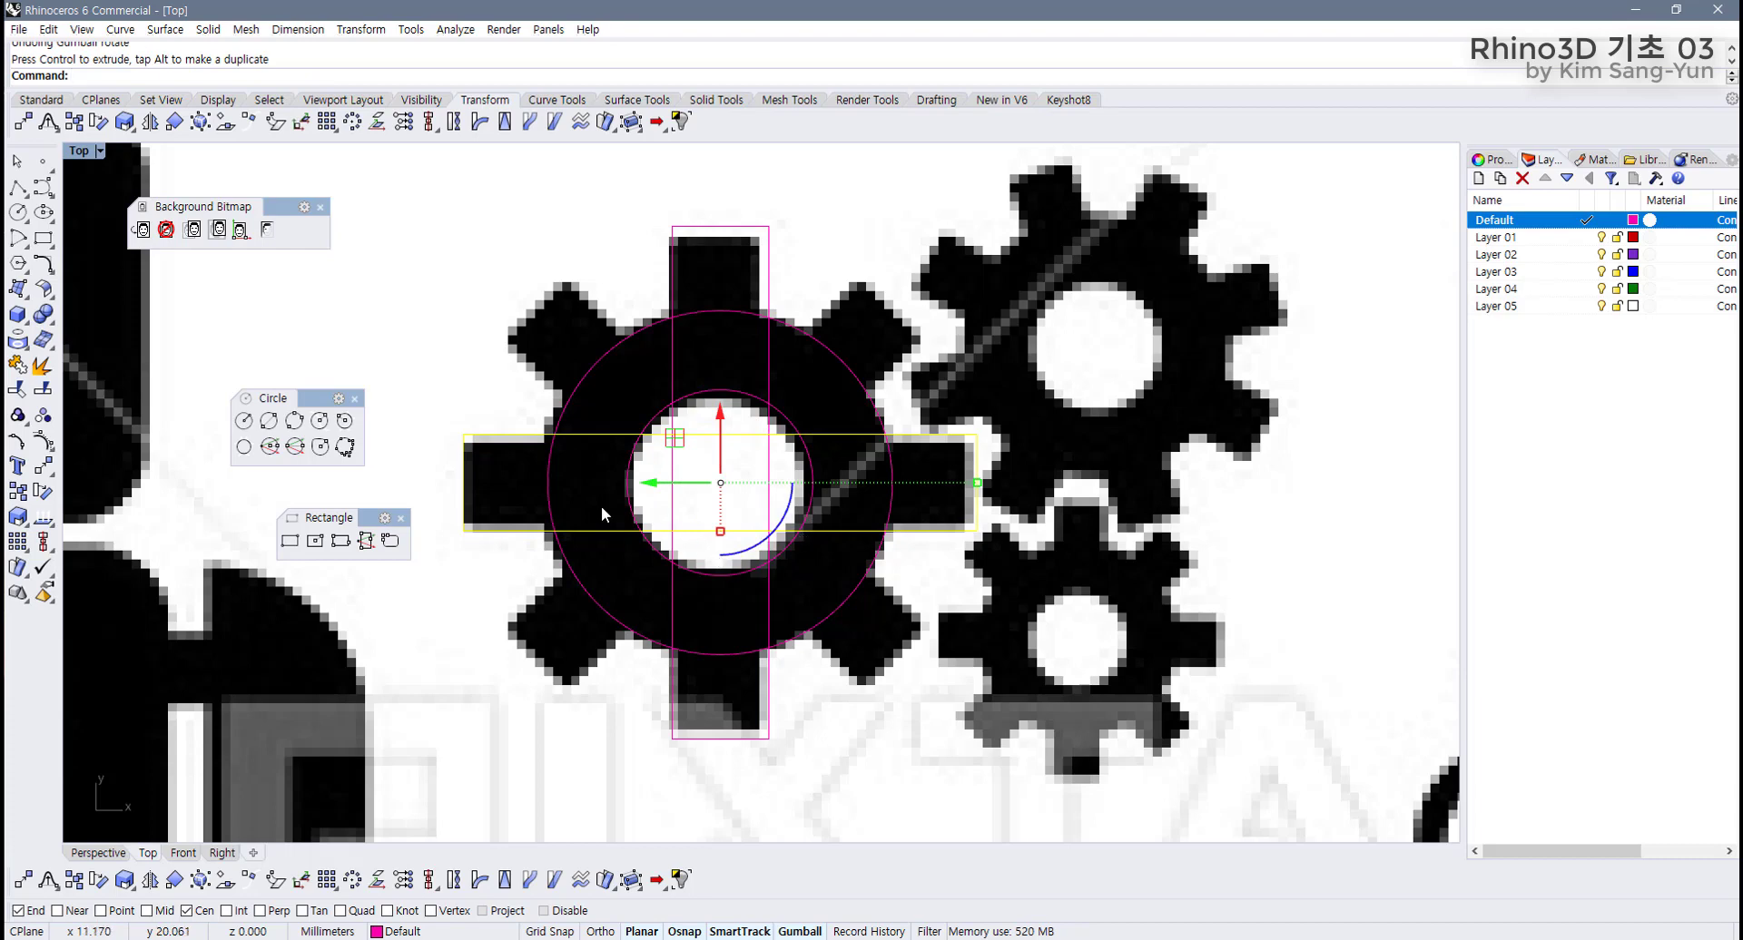
pyautogui.click(673, 356)
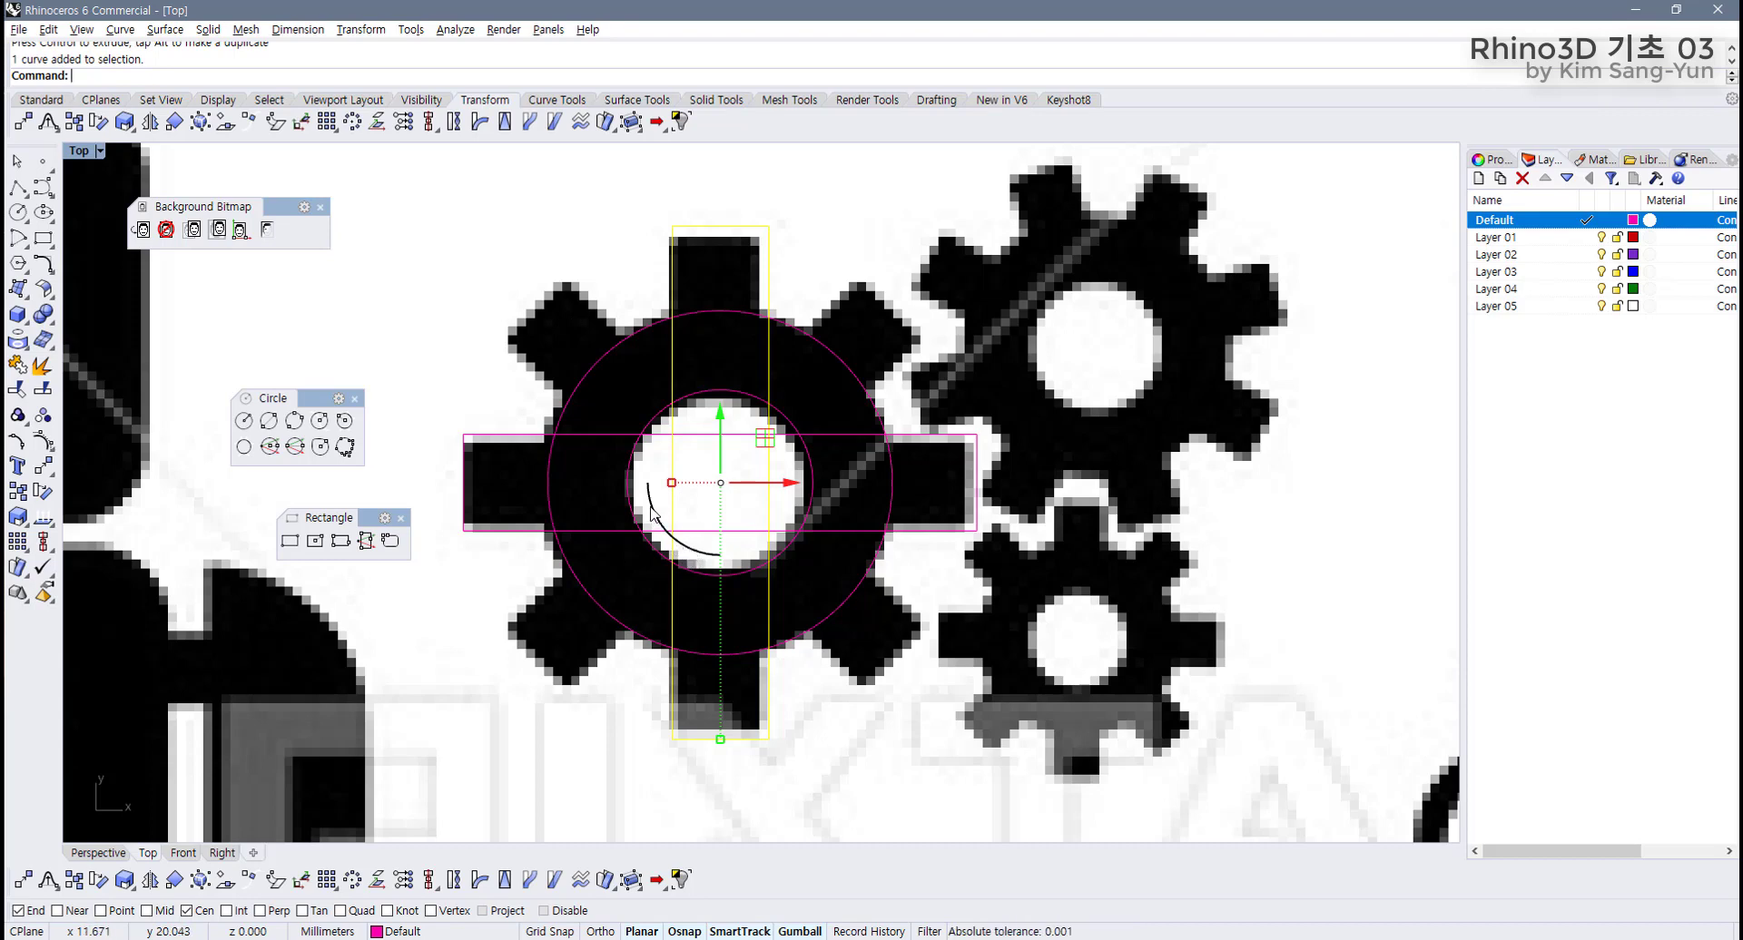
pyautogui.click(690, 553)
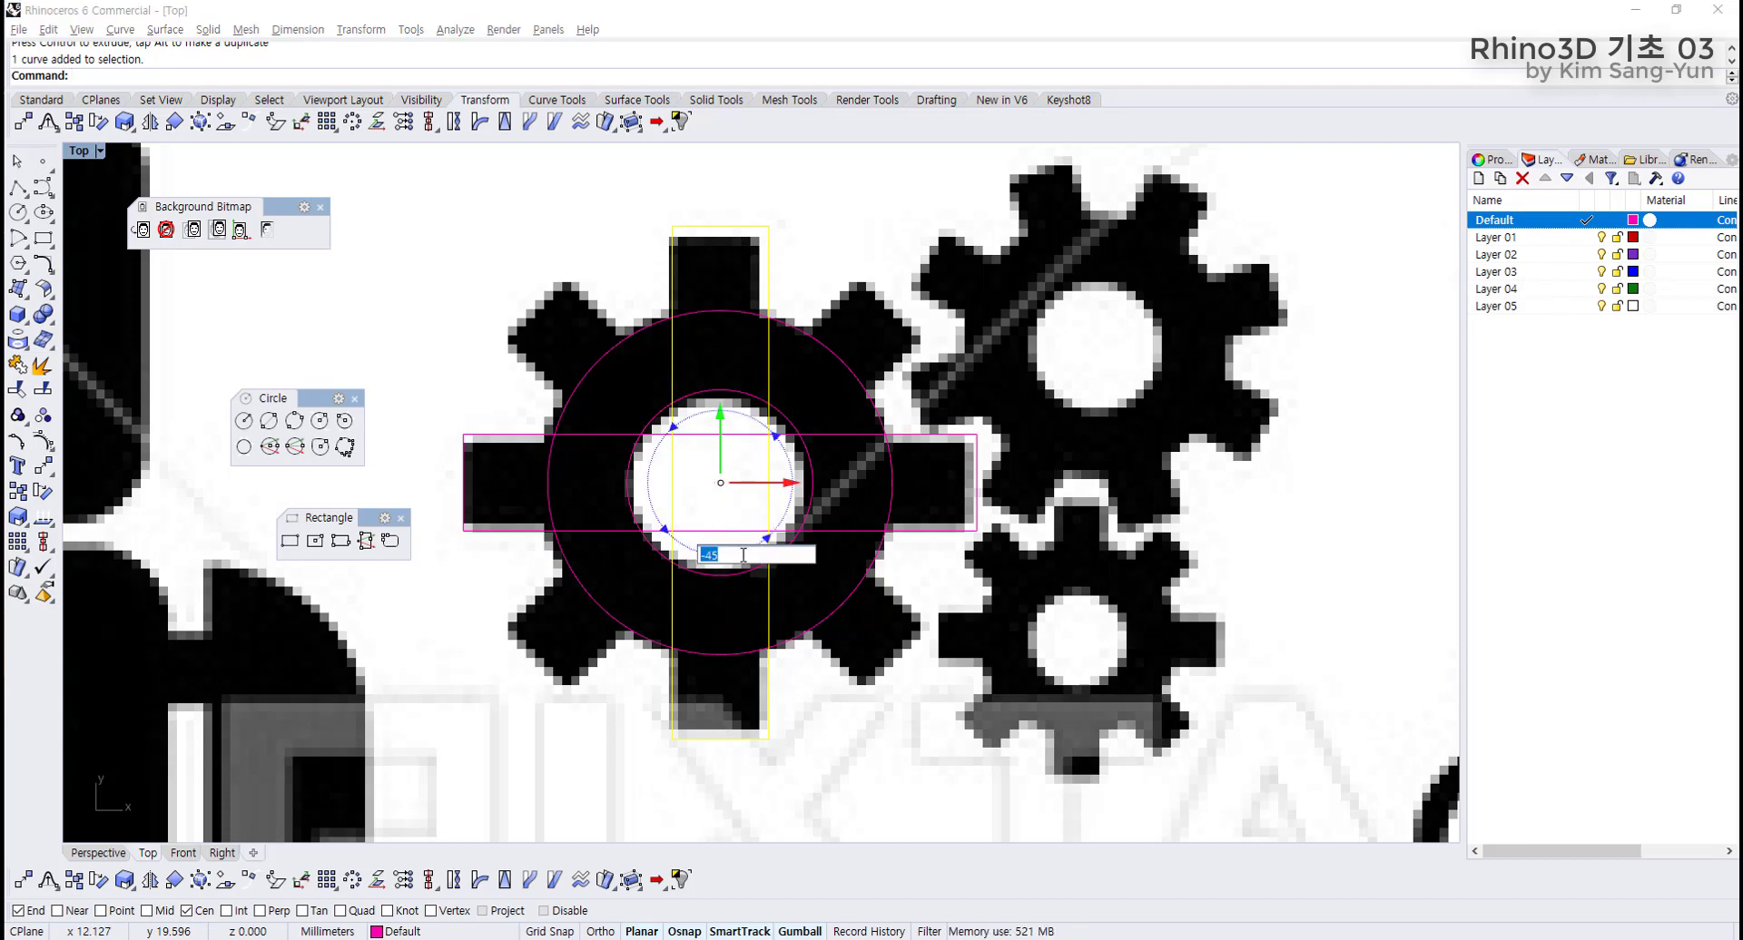
pyautogui.write('45')
pyautogui.press('Return')
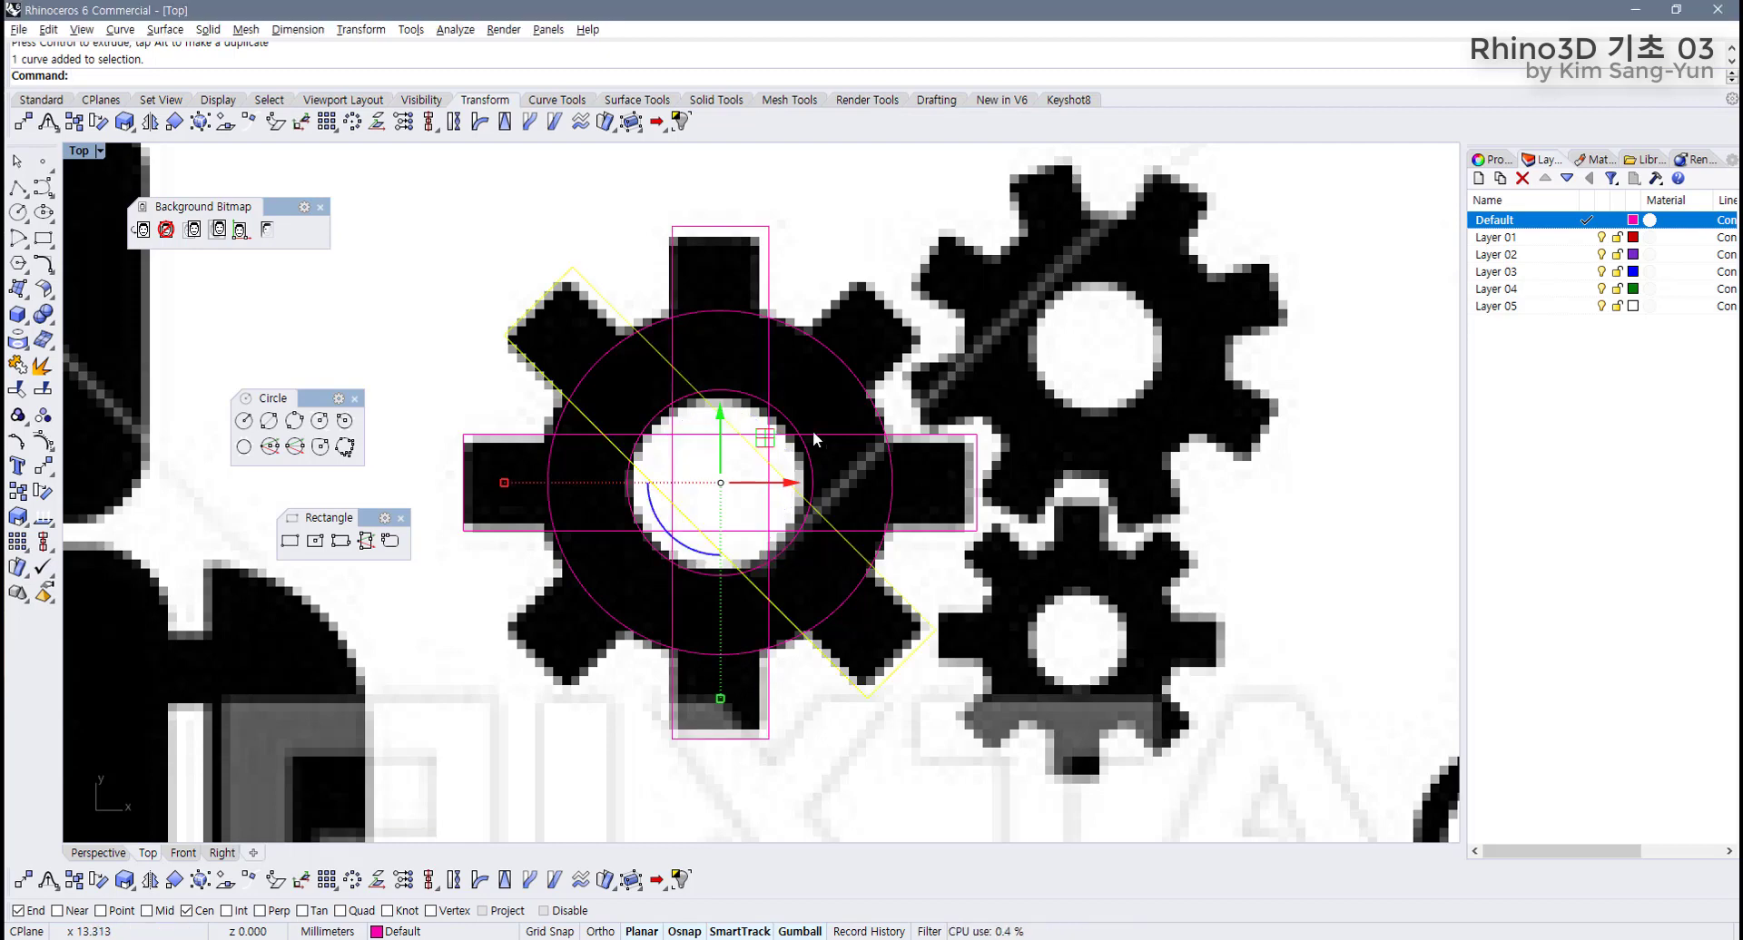
pyautogui.click(757, 269)
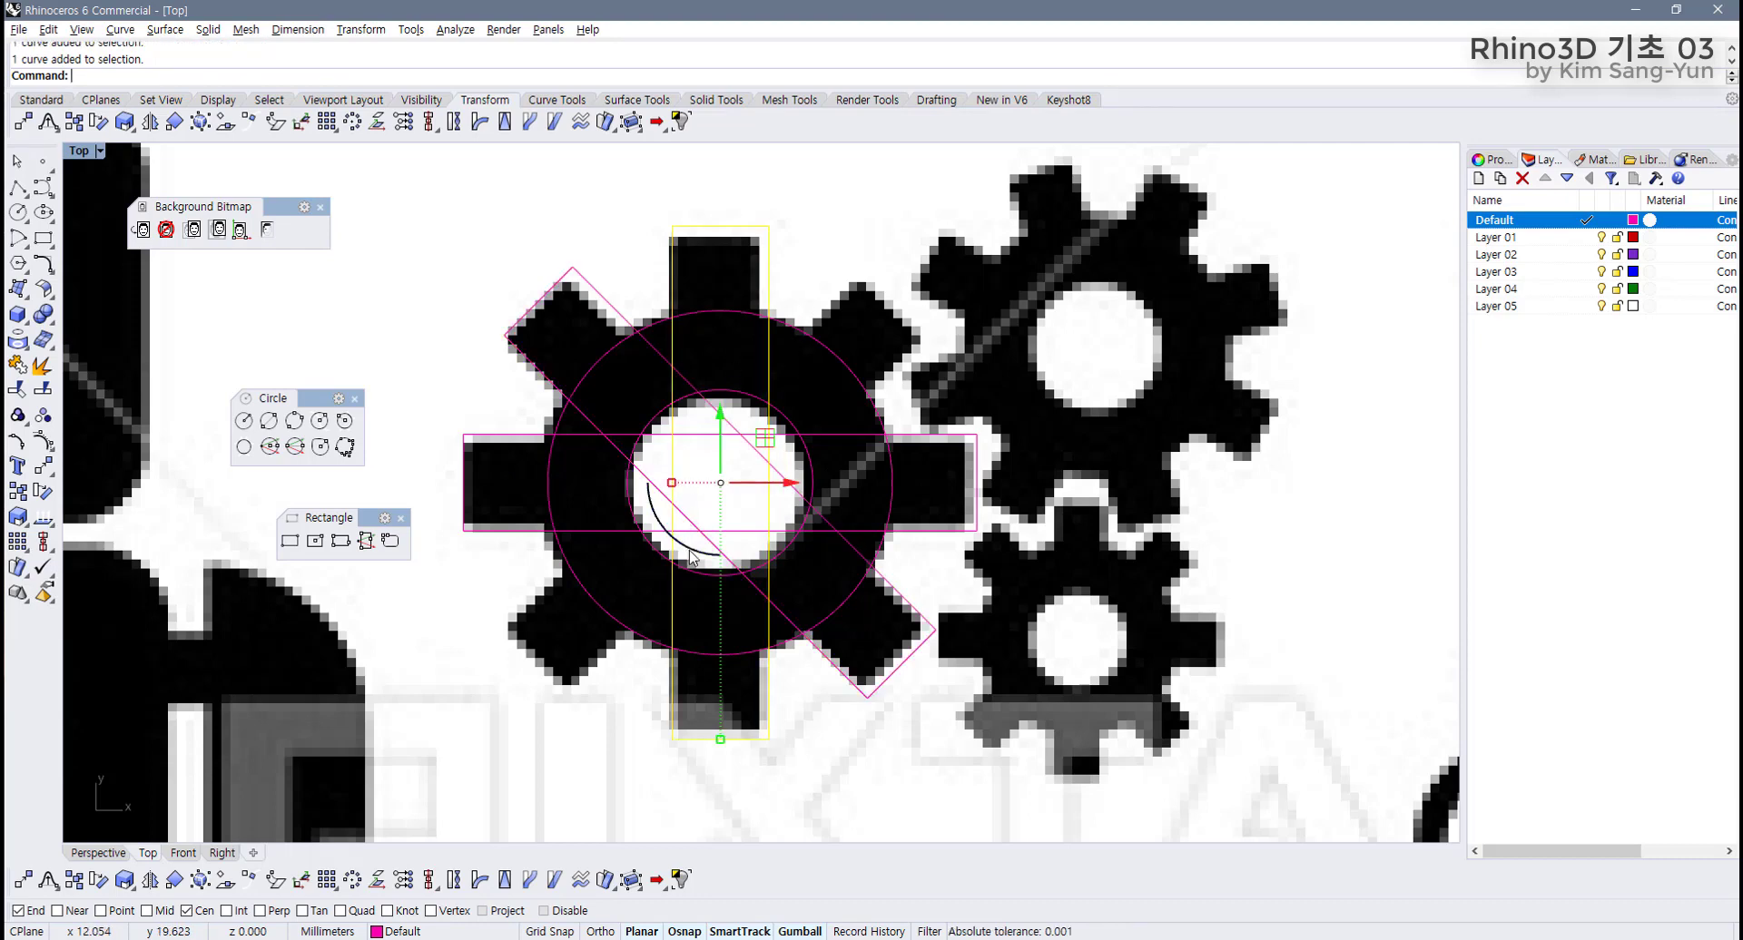
pyautogui.click(692, 555)
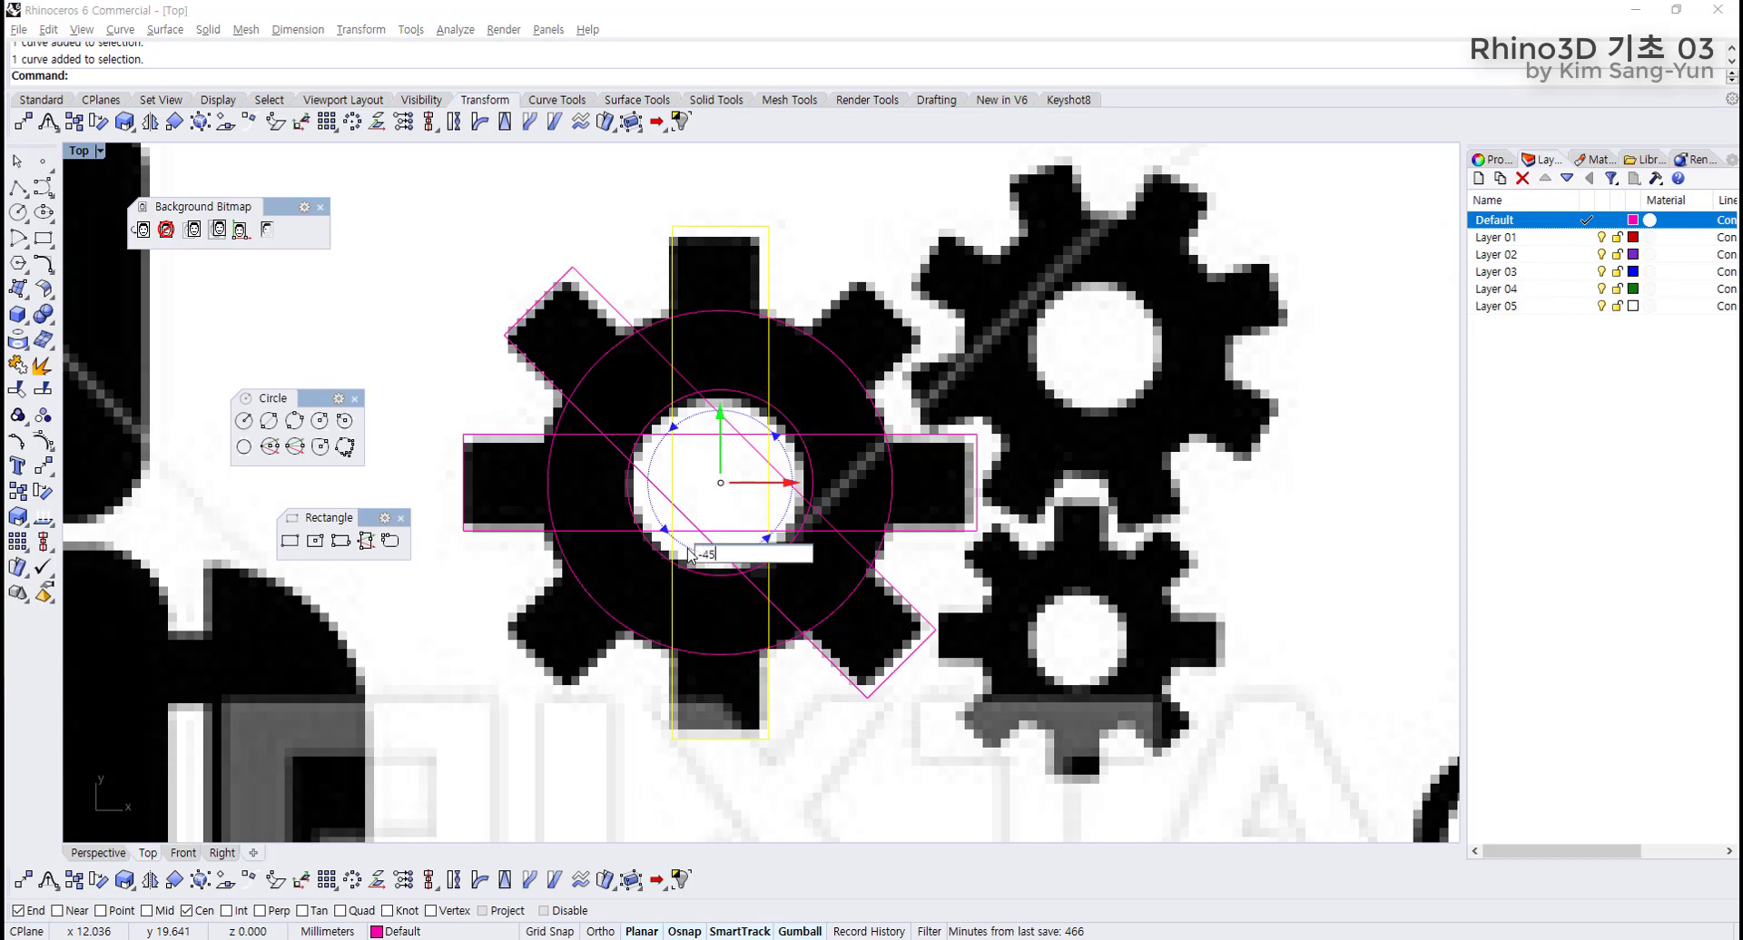
pyautogui.write('-45')
pyautogui.press('Return')
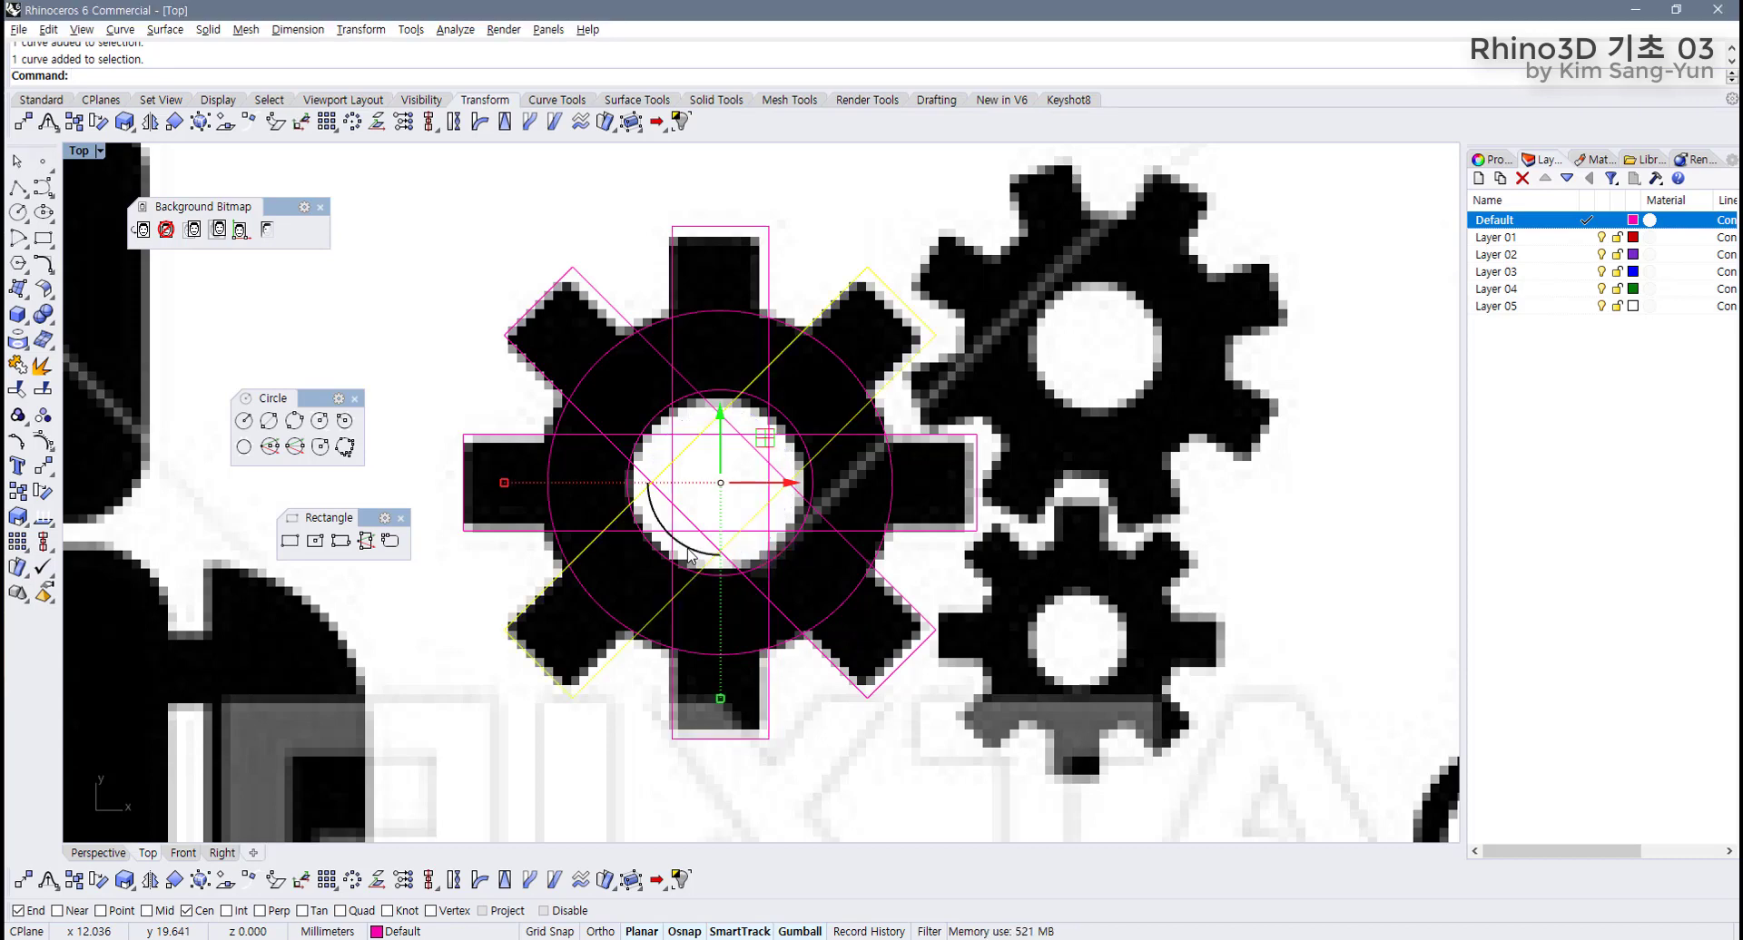
# Select the large gear's two circles and four rectangles, and hide the background bitmap.
pyautogui.scroll(-5, 604, 625)
pyautogui.moveTo(843, 423); pyautogui.dragTo(549, 699)
pyautogui.scroll(5, 581, 590)
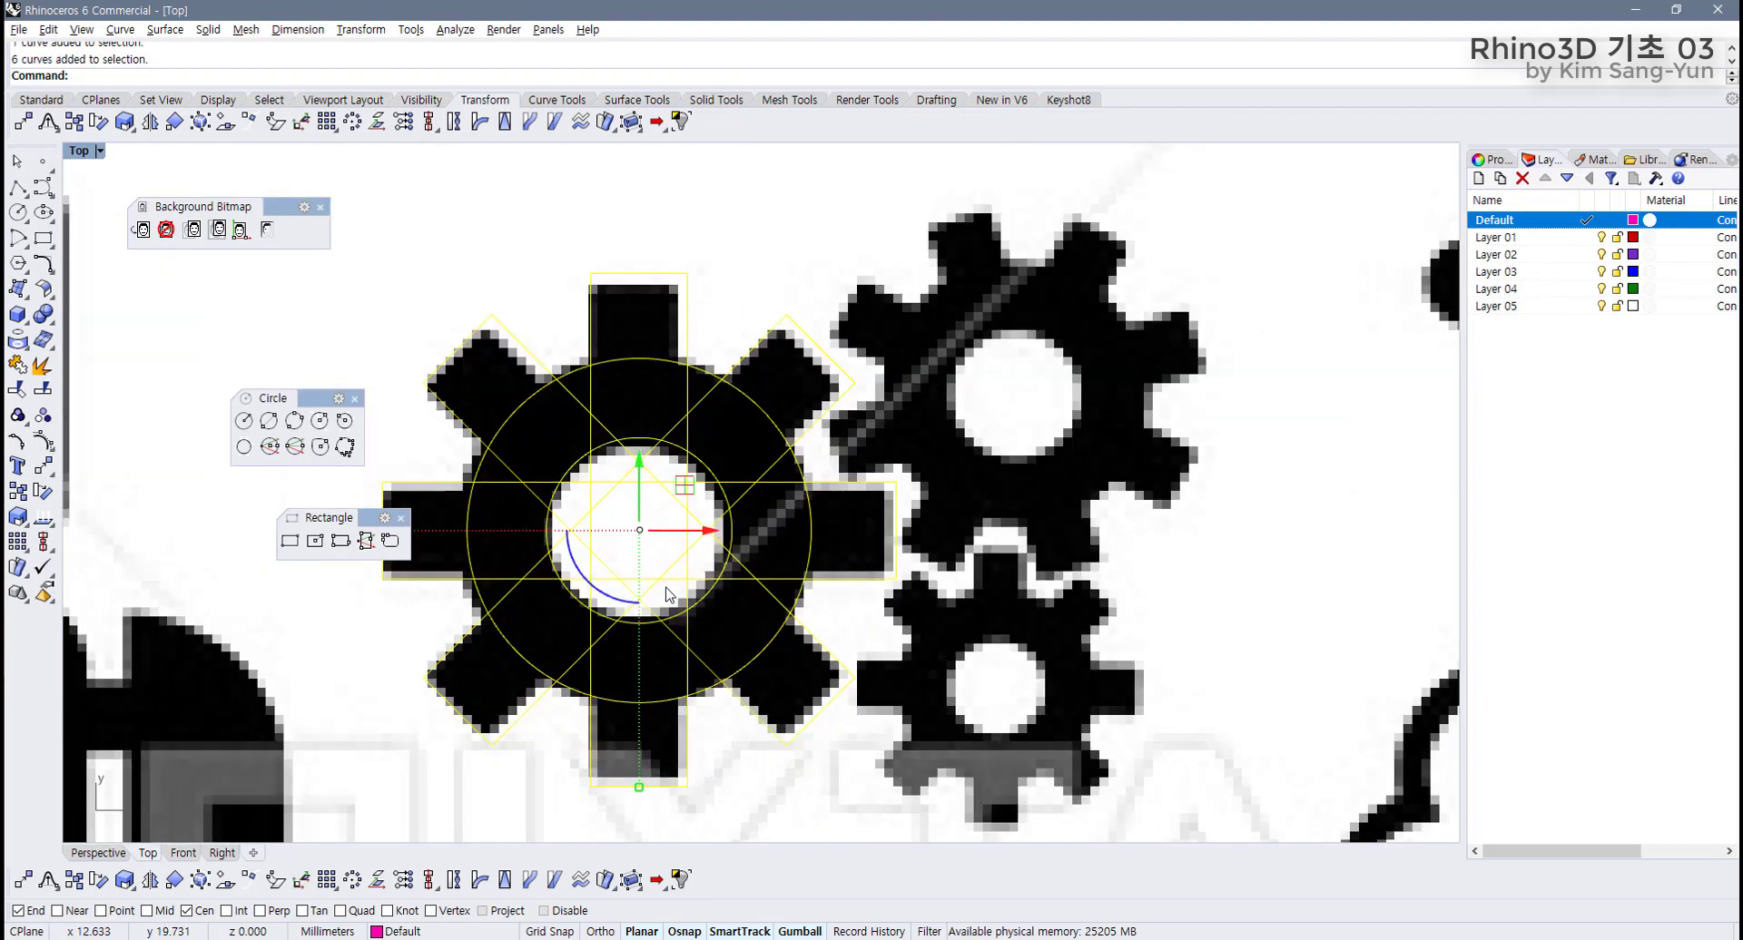
pyautogui.moveTo(790, 592); pyautogui.dragTo(849, 603, button='right')
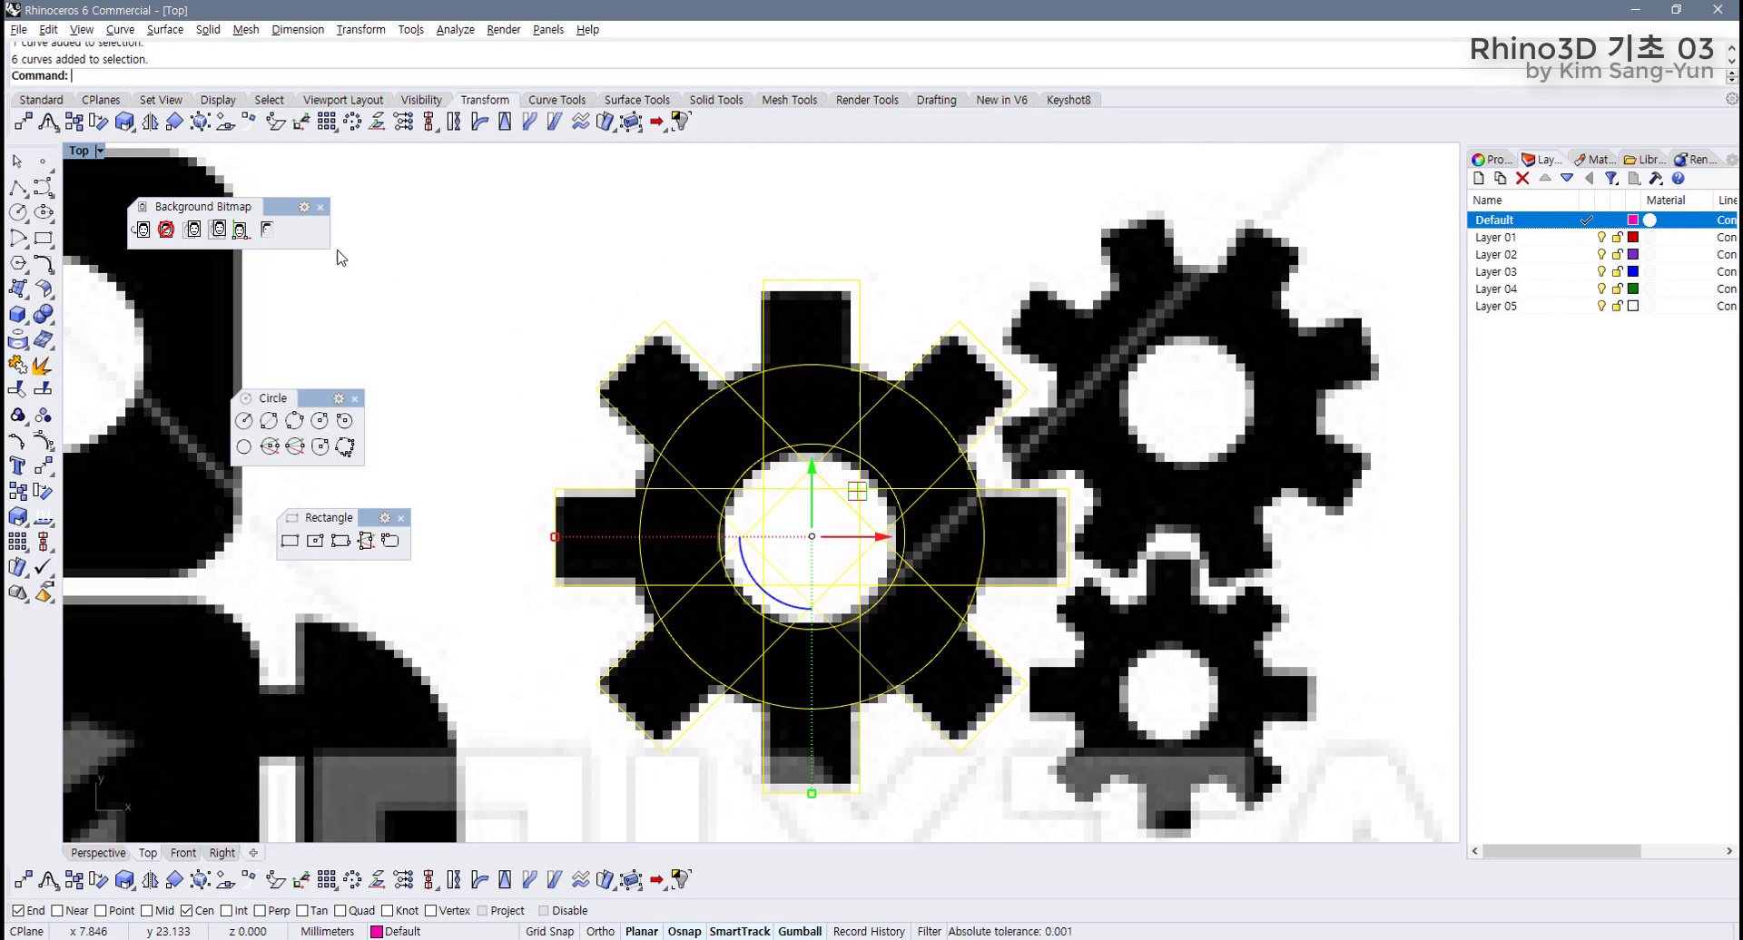
pyautogui.click(268, 230)
pyautogui.moveTo(548, 399); pyautogui.dragTo(492, 368, button='right')
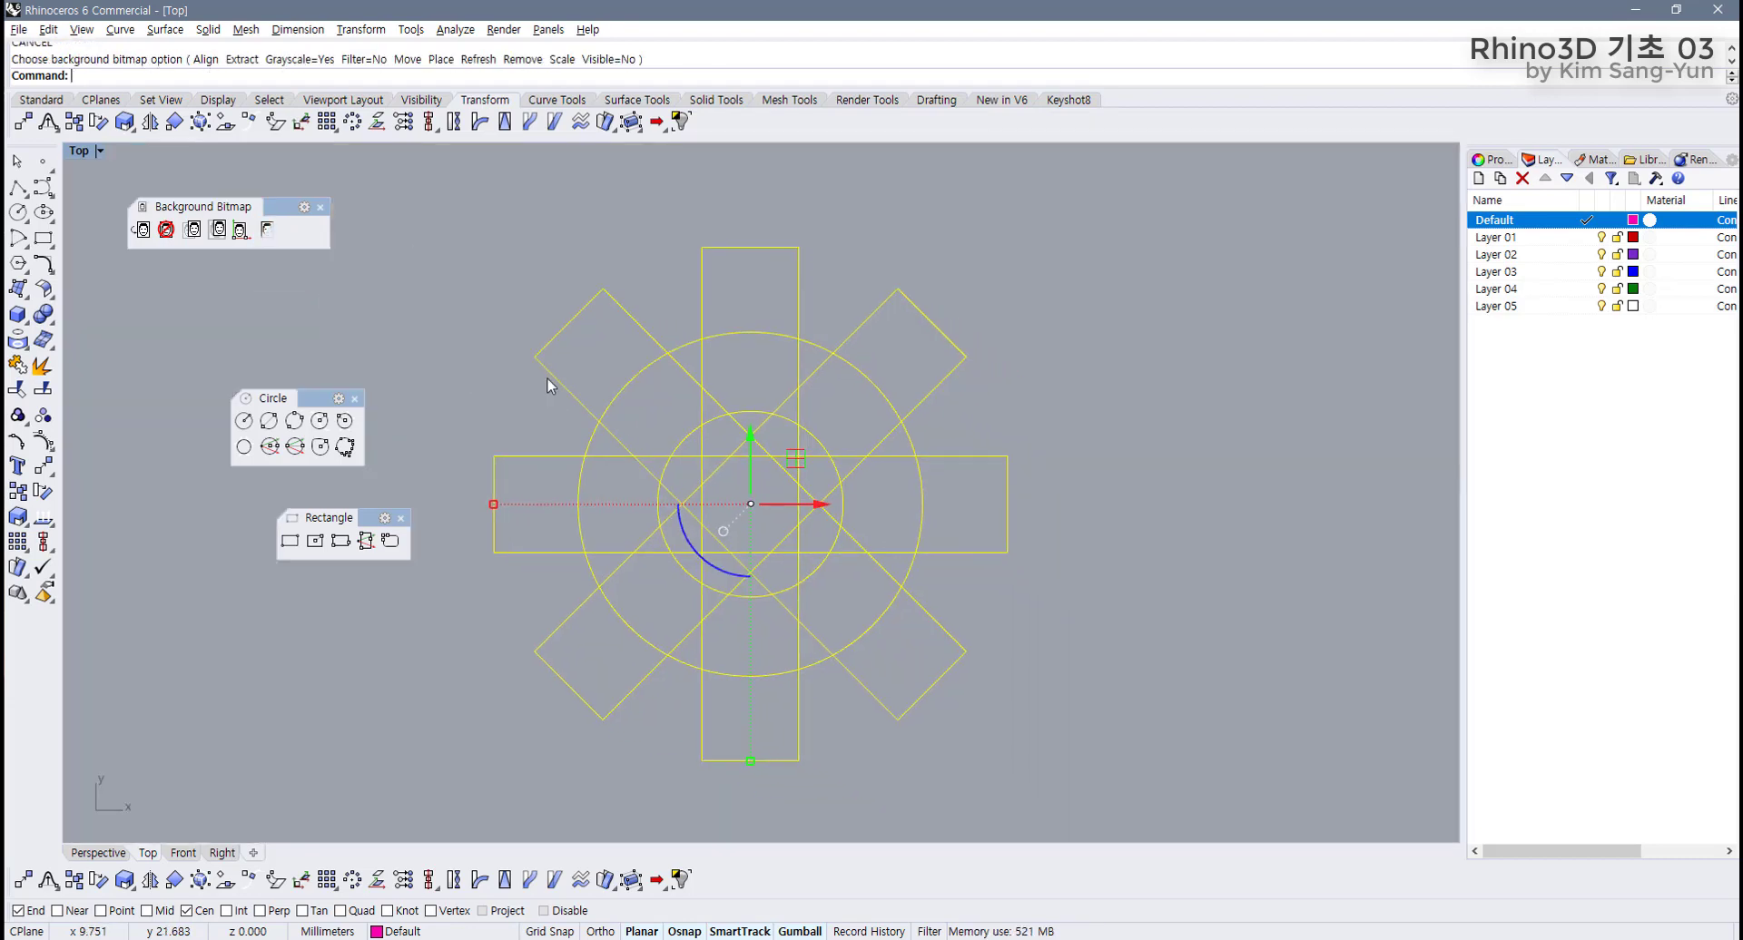
# Start trimming the selected curves against each other, cutting the rectangle segments and root arcs from the gear's left and lower ring area.
pyautogui.click(42, 365)
pyautogui.click(639, 387)
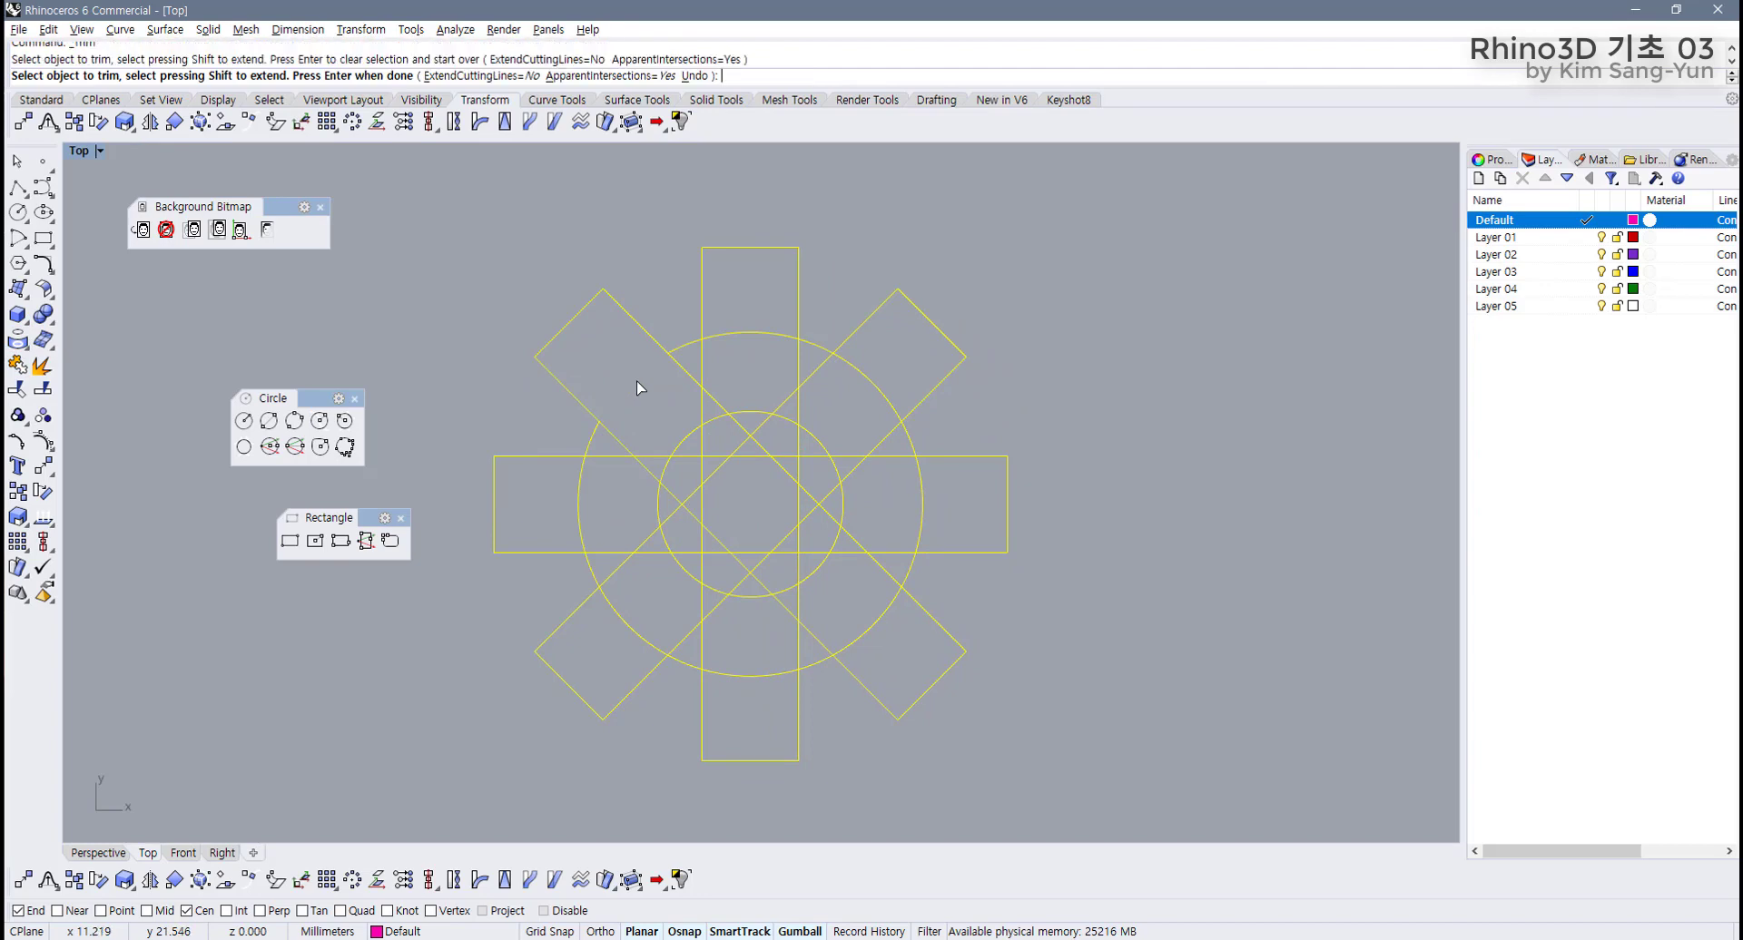
pyautogui.click(614, 456)
pyautogui.click(578, 490)
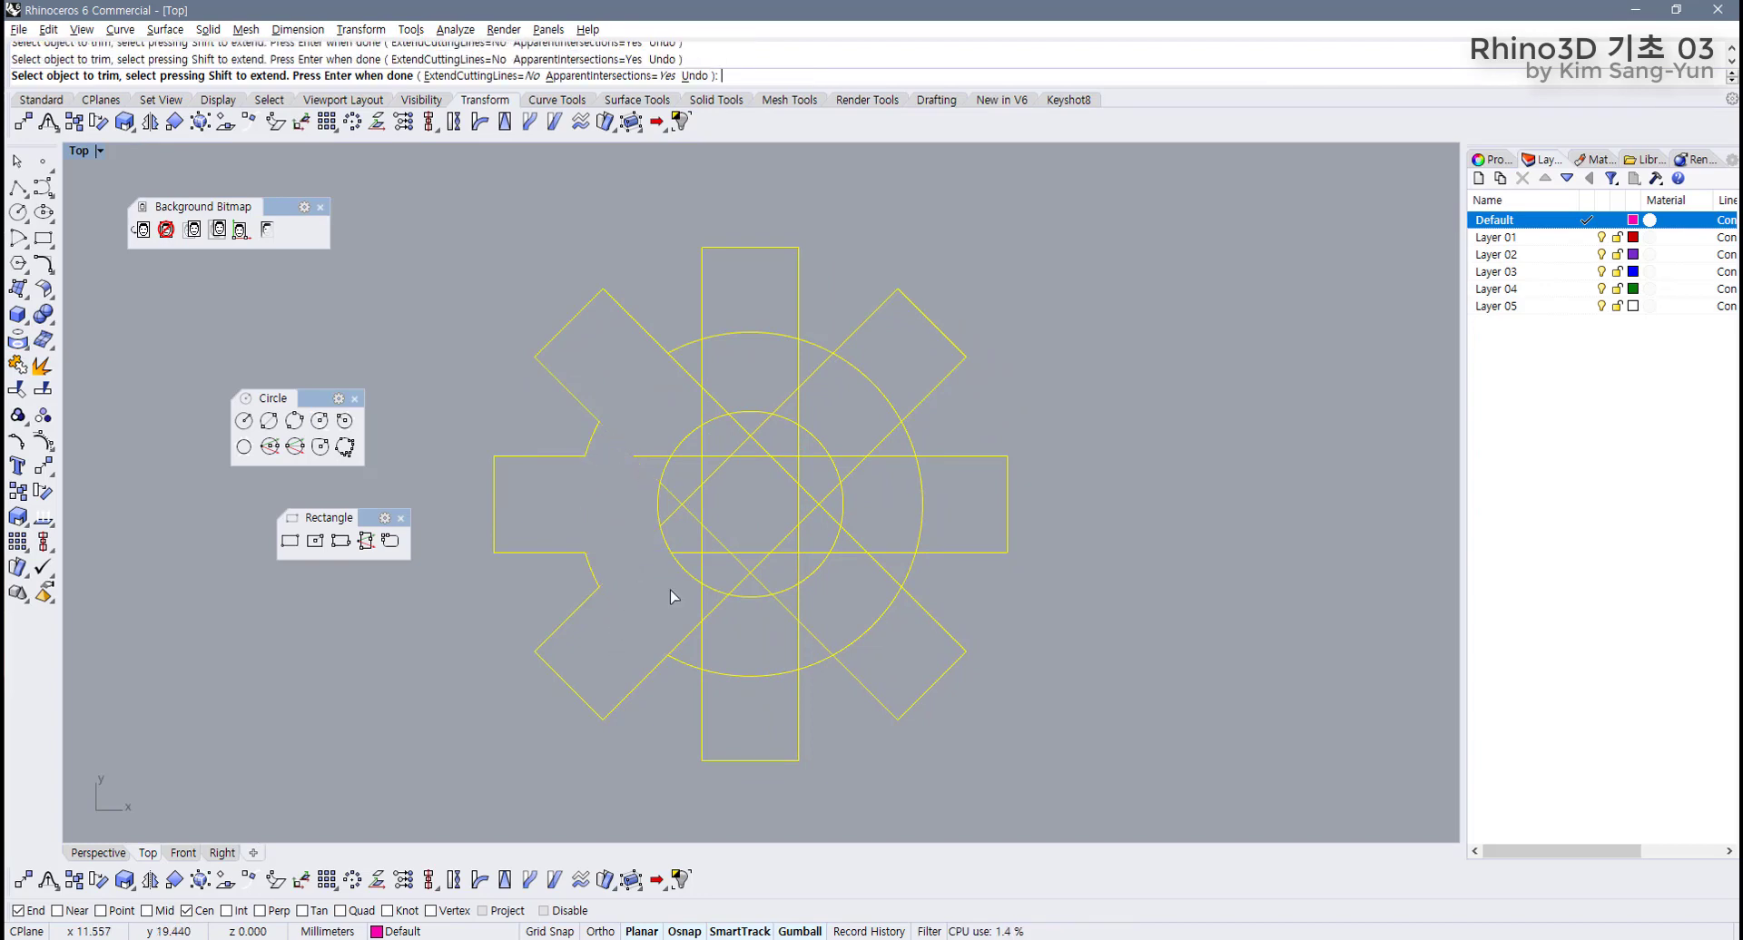
pyautogui.click(684, 637)
pyautogui.click(701, 647)
pyautogui.click(816, 635)
pyautogui.click(798, 636)
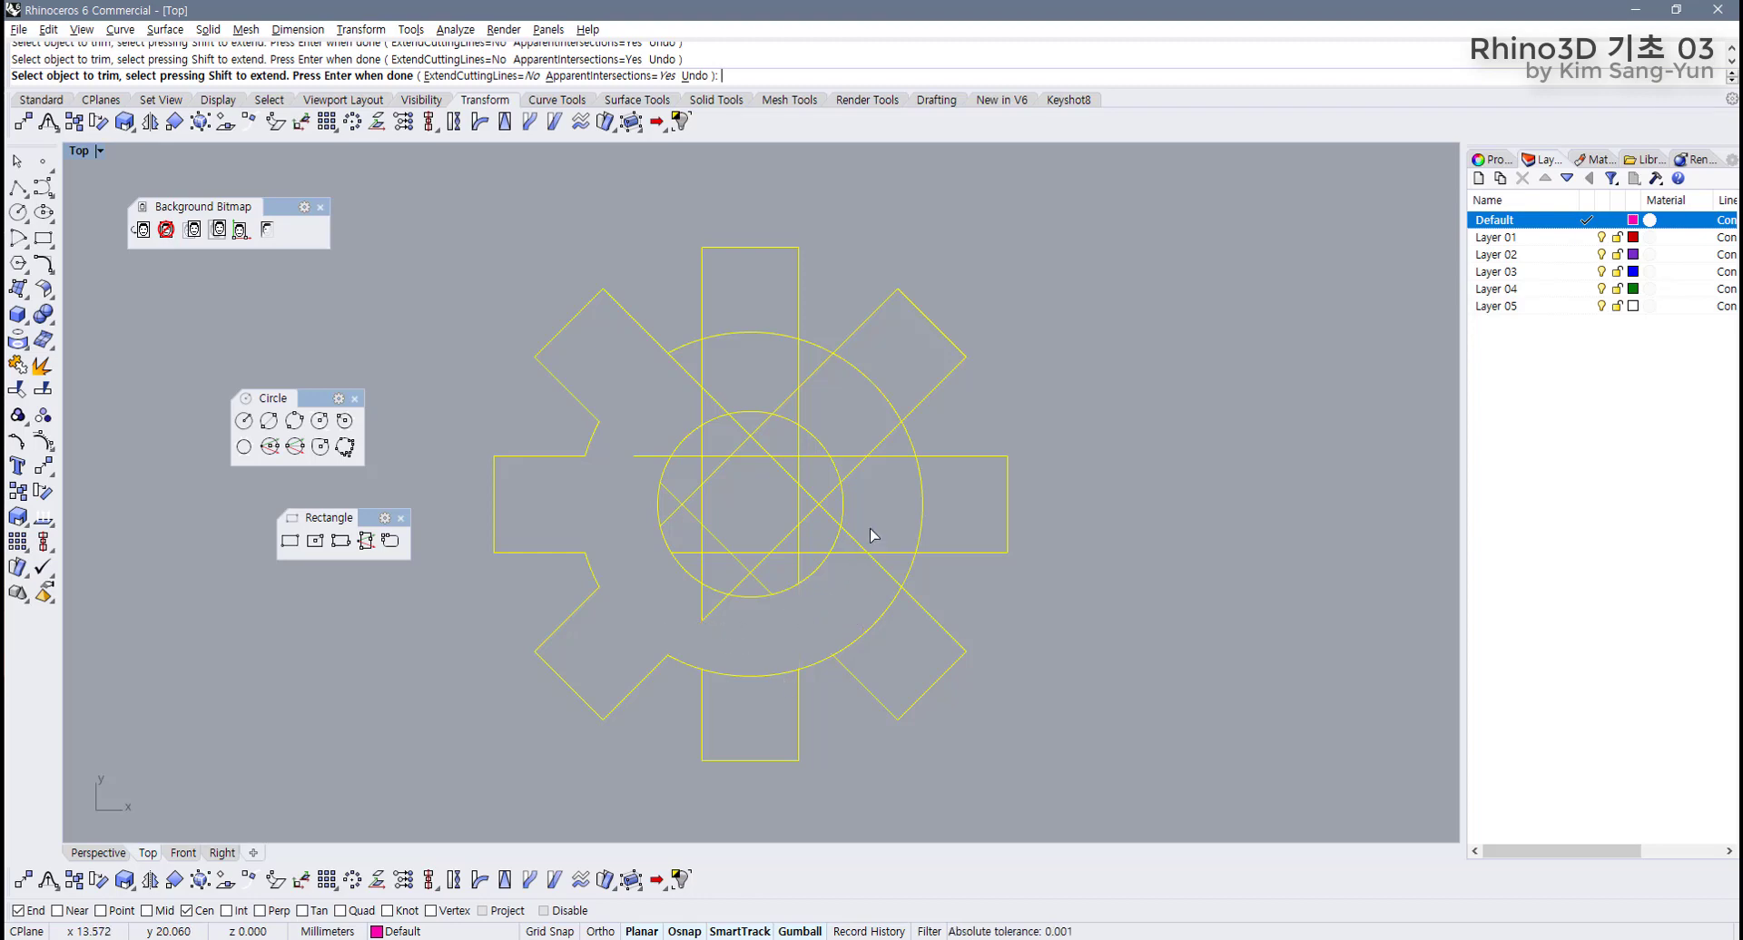
# Trim the remaining rectangle segments between the hole and the body circle and the arcs across the tooth bases, leaving the gear outline.
pyautogui.click(791, 392)
pyautogui.click(685, 368)
pyautogui.click(897, 413)
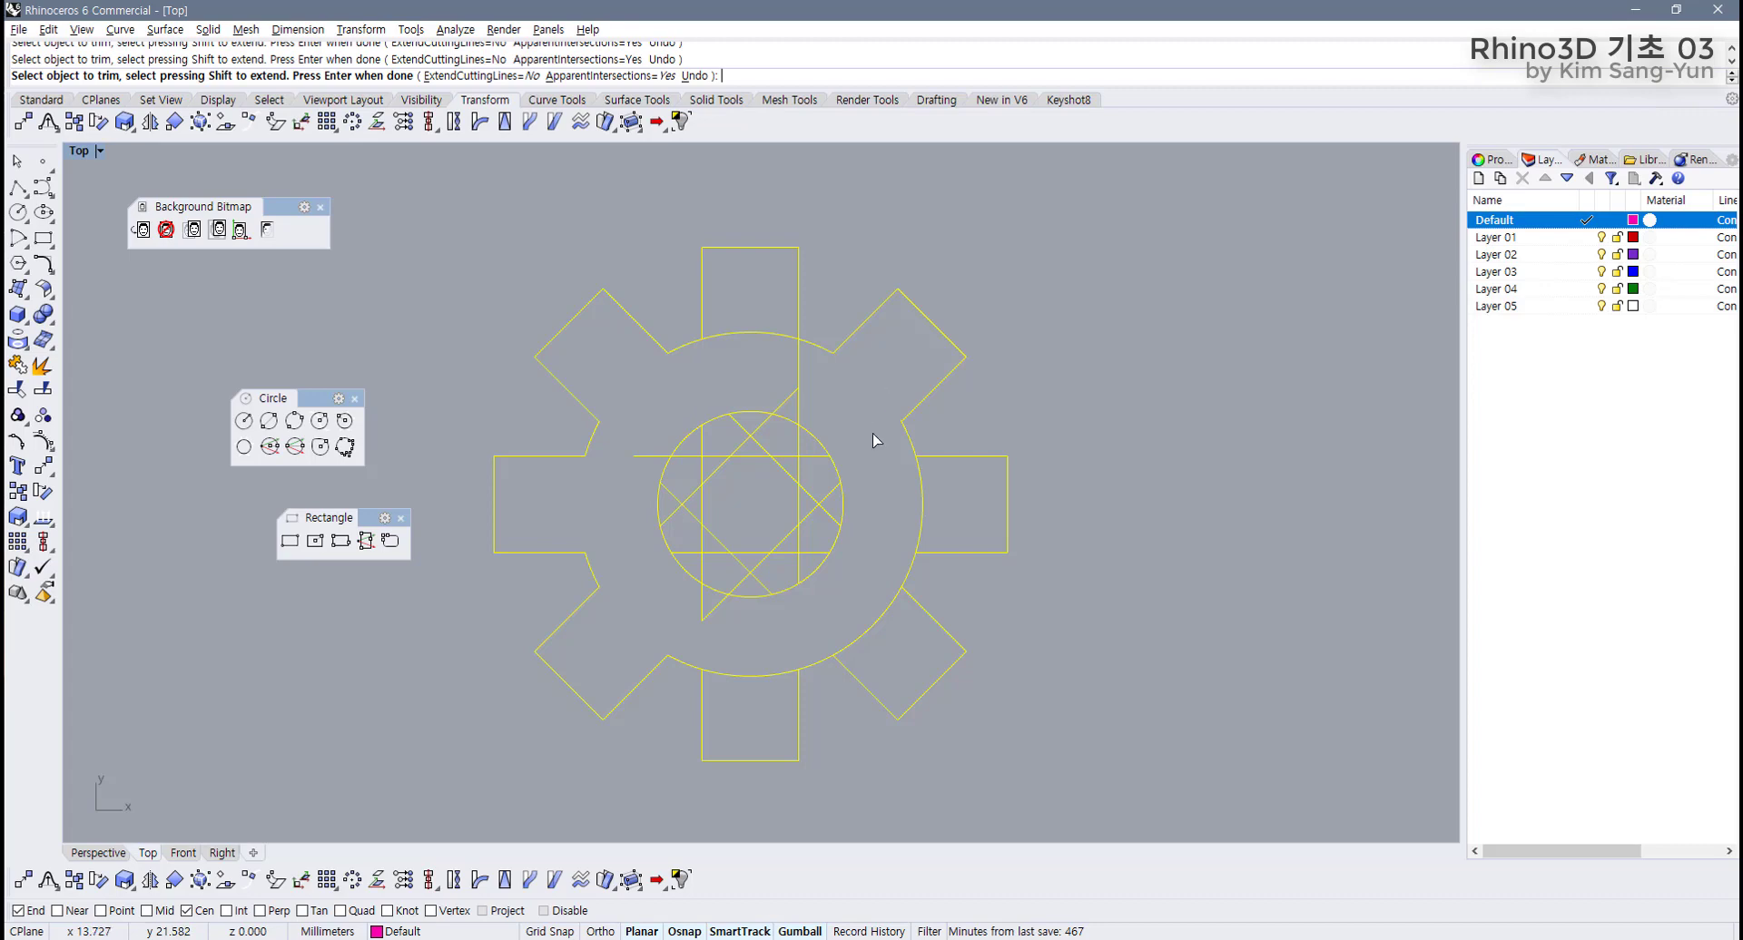
pyautogui.click(919, 481)
pyautogui.click(744, 333)
pyautogui.click(796, 400)
pyautogui.moveTo(903, 654); pyautogui.dragTo(859, 619)
pyautogui.click(746, 675)
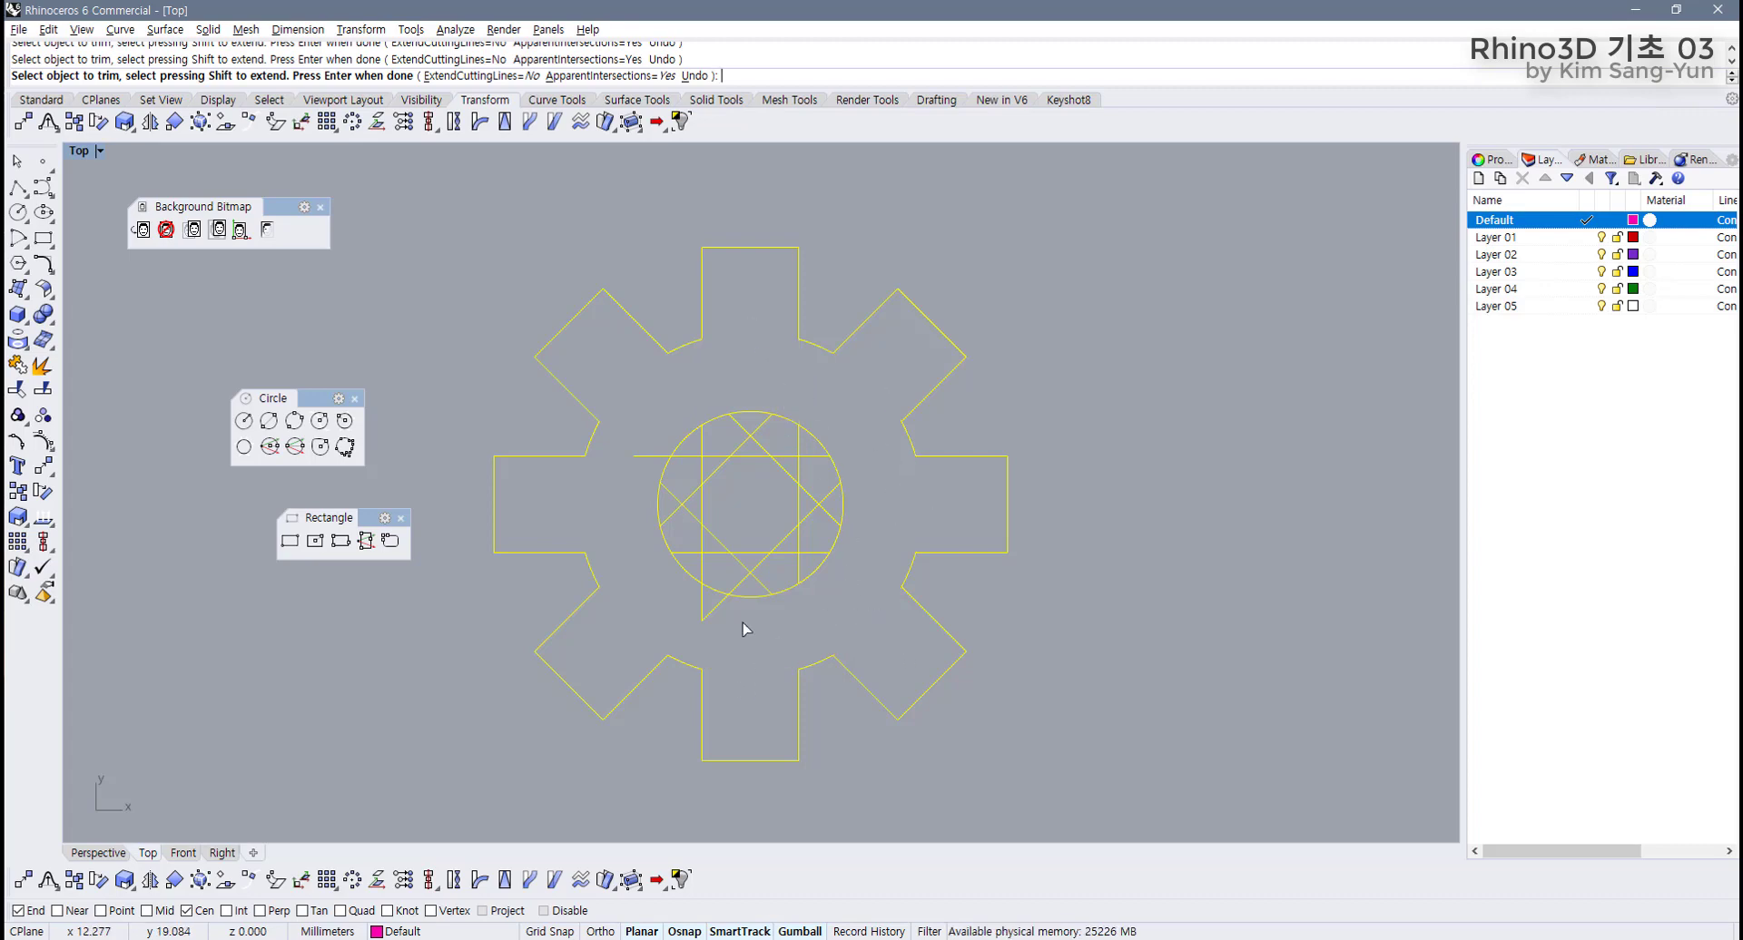
pyautogui.click(692, 614)
pyautogui.click(642, 454)
pyautogui.press('Return')
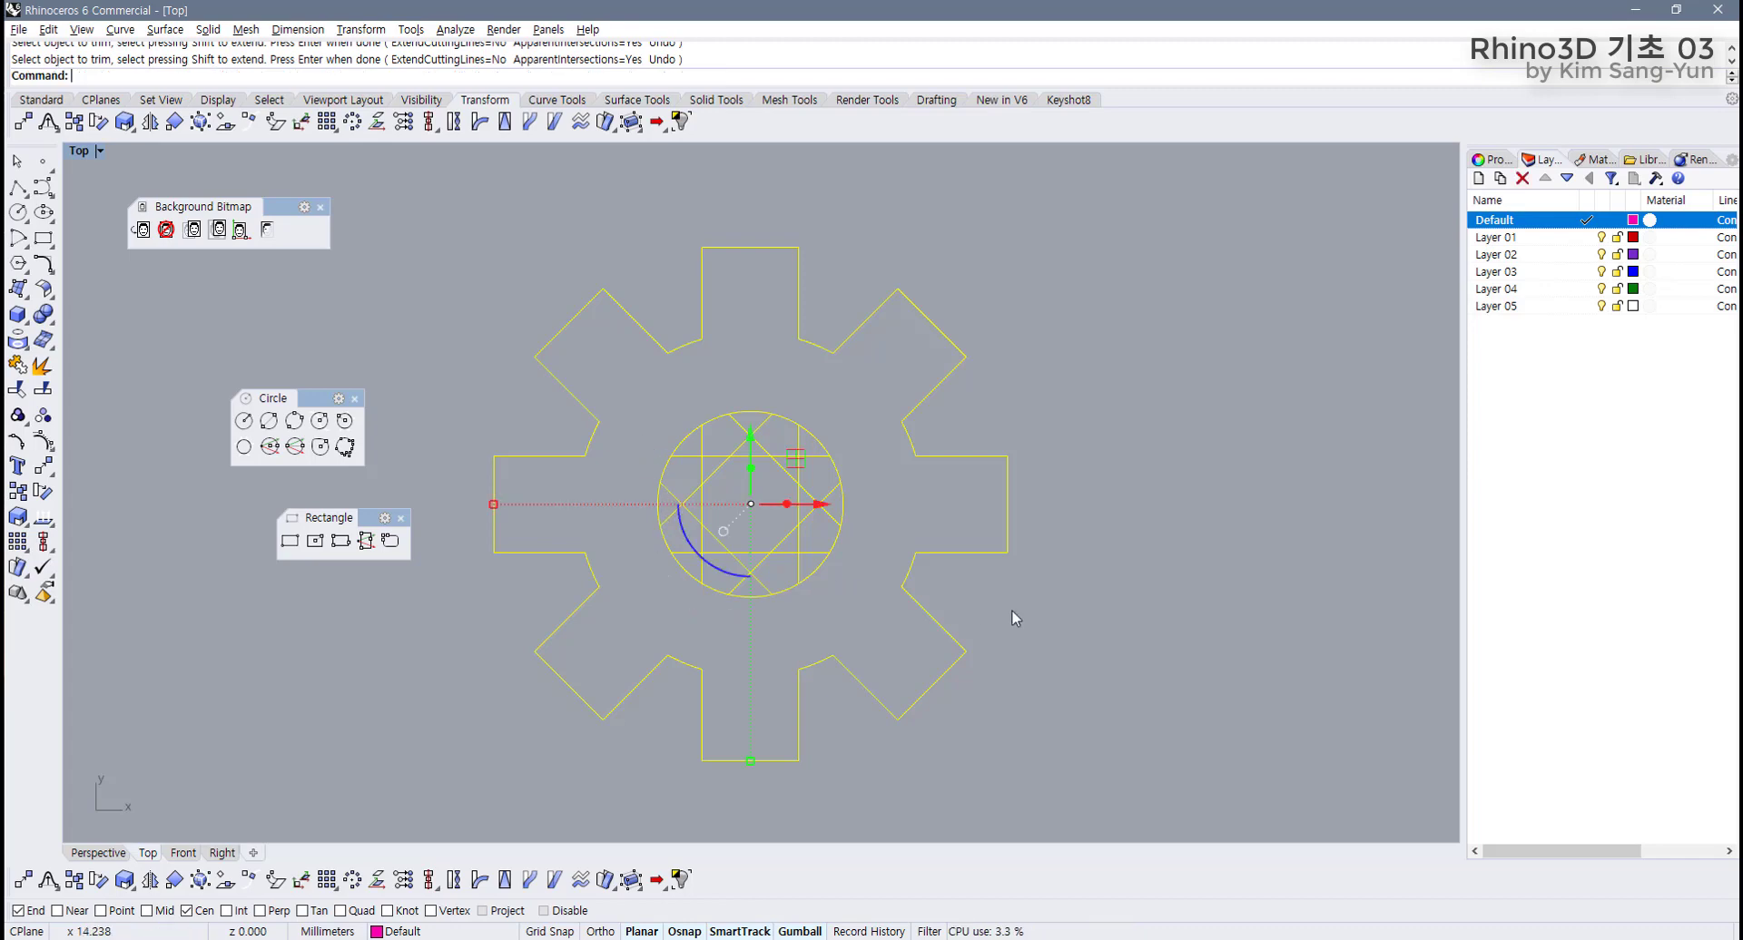
# Delete the leftover rectangle segments inside the gear's hole, keeping the hole circle.
pyautogui.moveTo(815, 476); pyautogui.dragTo(721, 542)
pyautogui.press('Delete')
pyautogui.press('Delete')
pyautogui.scroll(-2, 869, 579)
pyautogui.click(782, 557)
pyautogui.press('Delete')
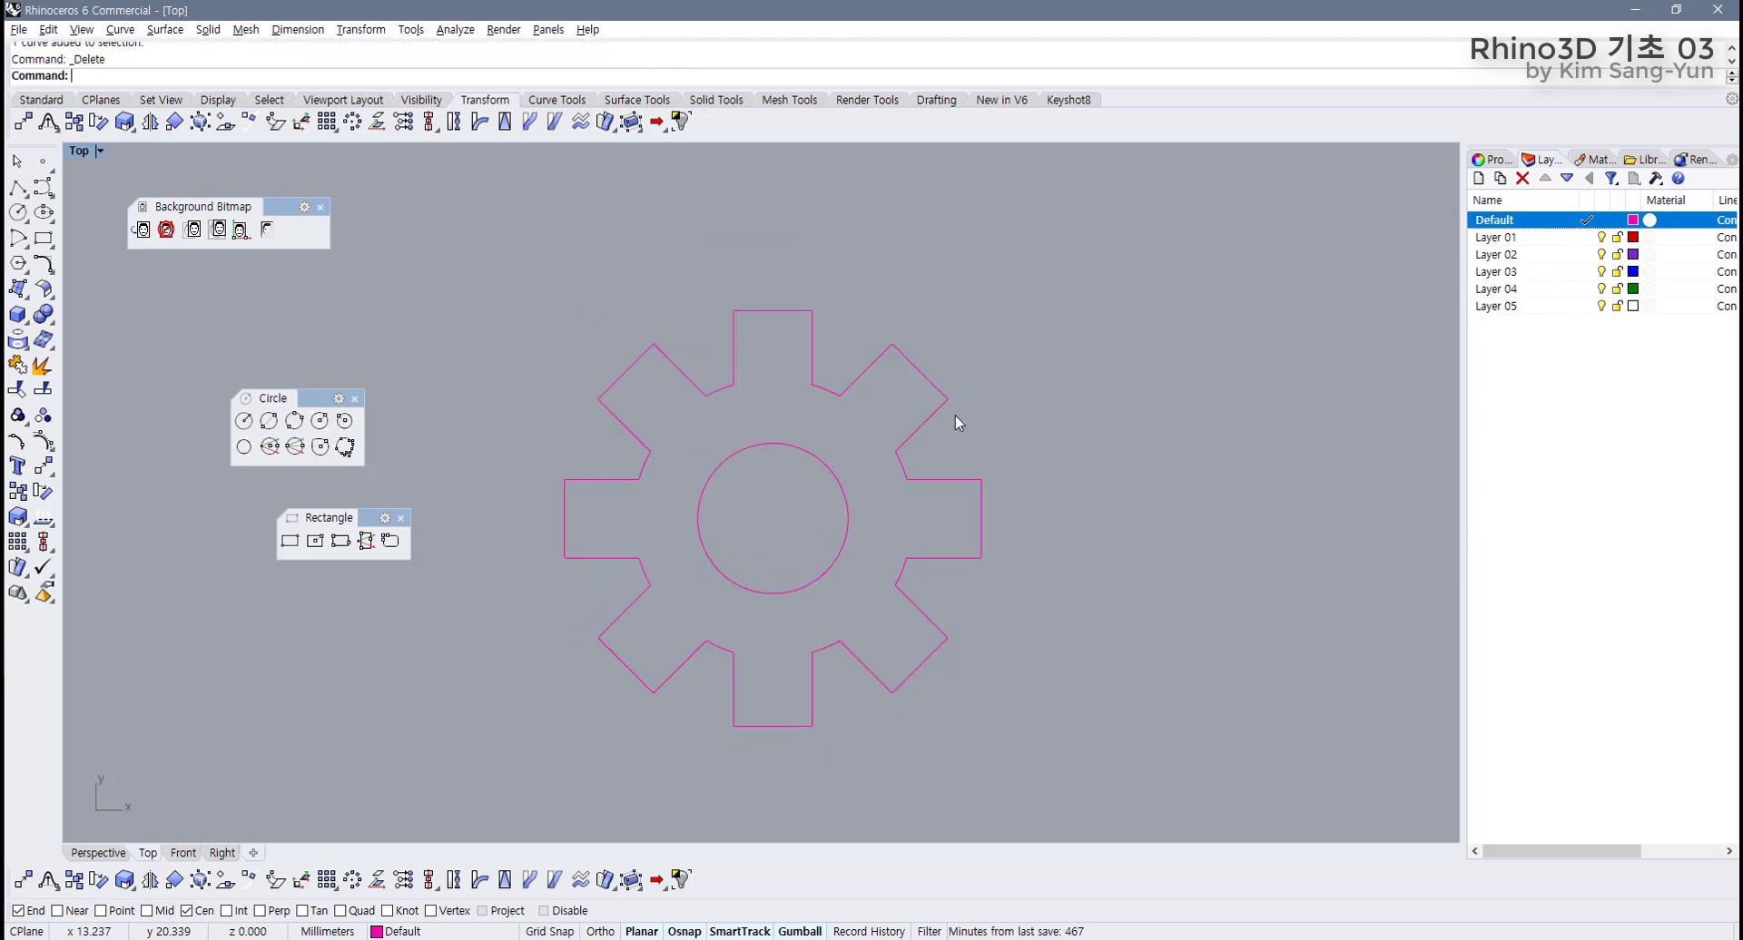
# Join the trimmed tooth and arc segments into one closed gear outline.
pyautogui.moveTo(1026, 282); pyautogui.dragTo(430, 739)
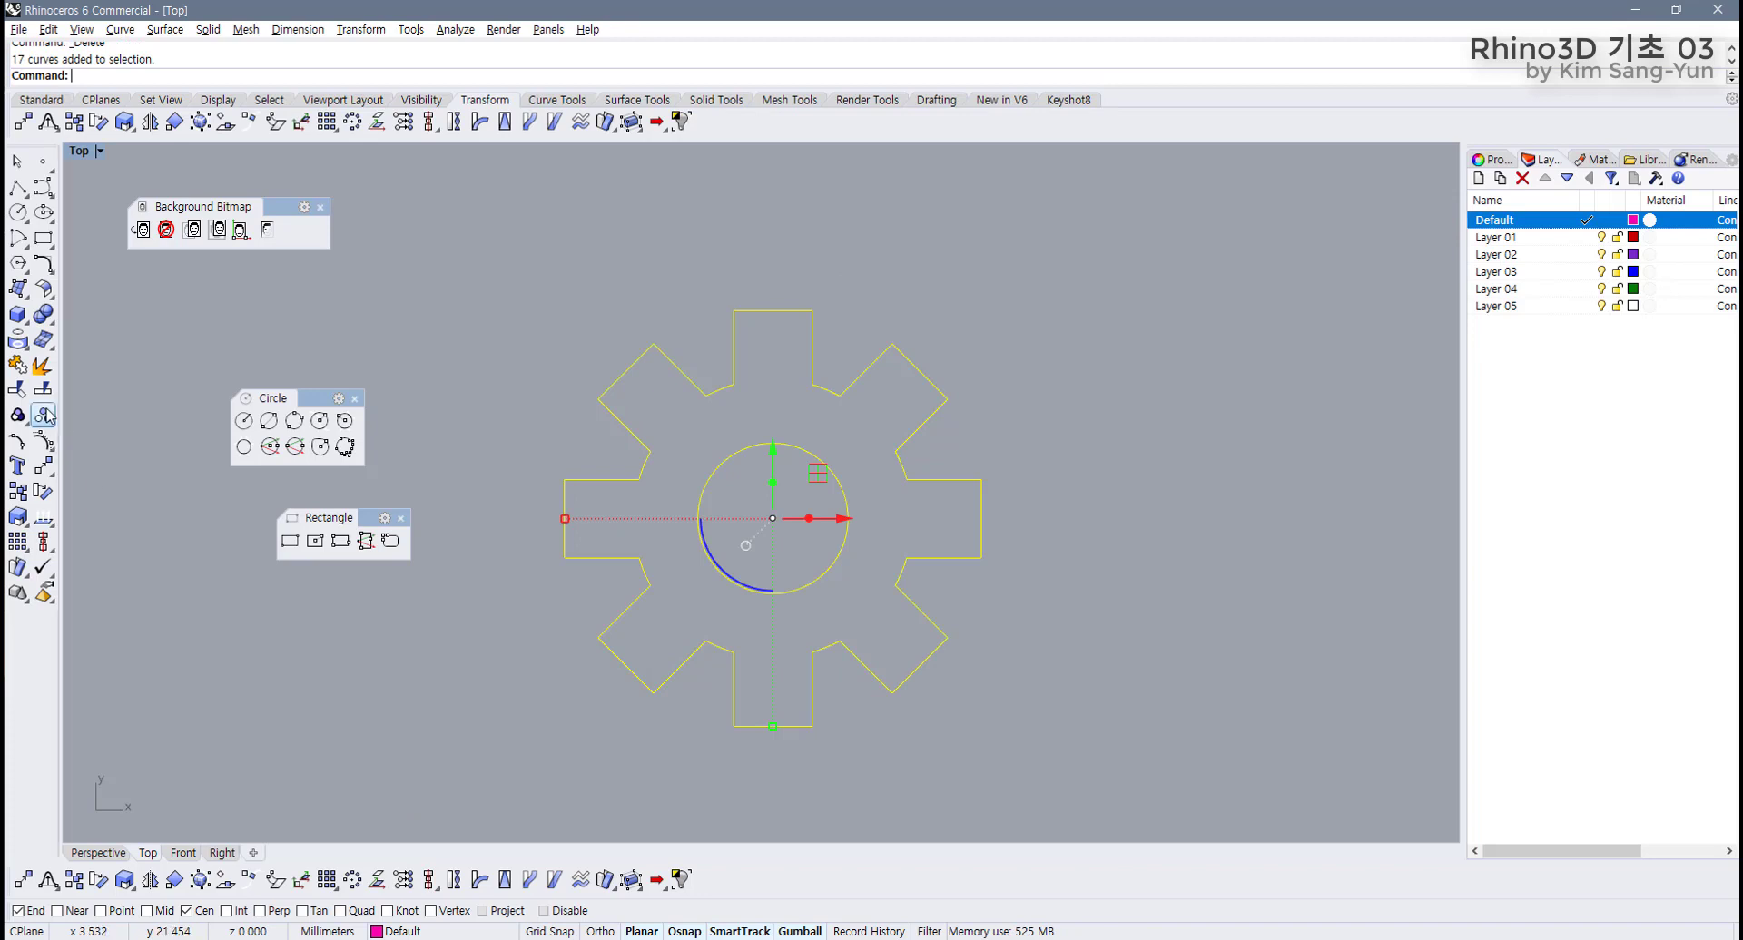
pyautogui.click(18, 365)
pyautogui.click(822, 628)
pyautogui.click(819, 578)
pyautogui.click(1060, 714)
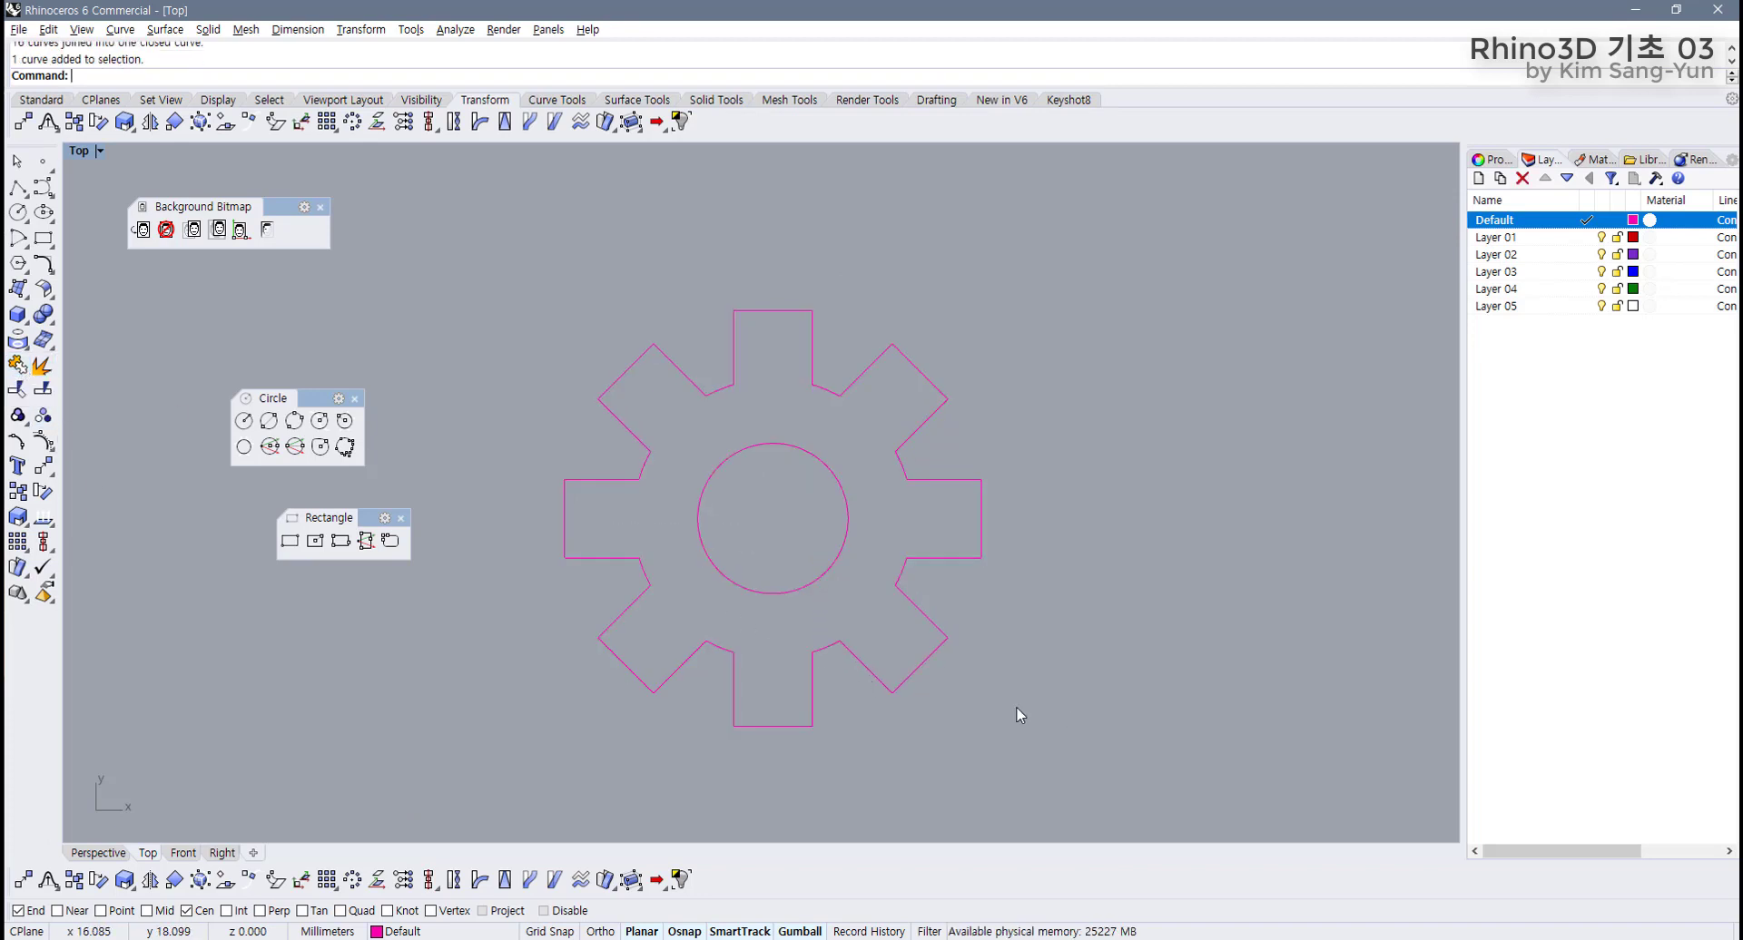
# Check by alternately selecting the gear outline and the hole circle that each is a single separate curve.
pyautogui.click(900, 599)
pyautogui.click(858, 552)
pyautogui.click(844, 546)
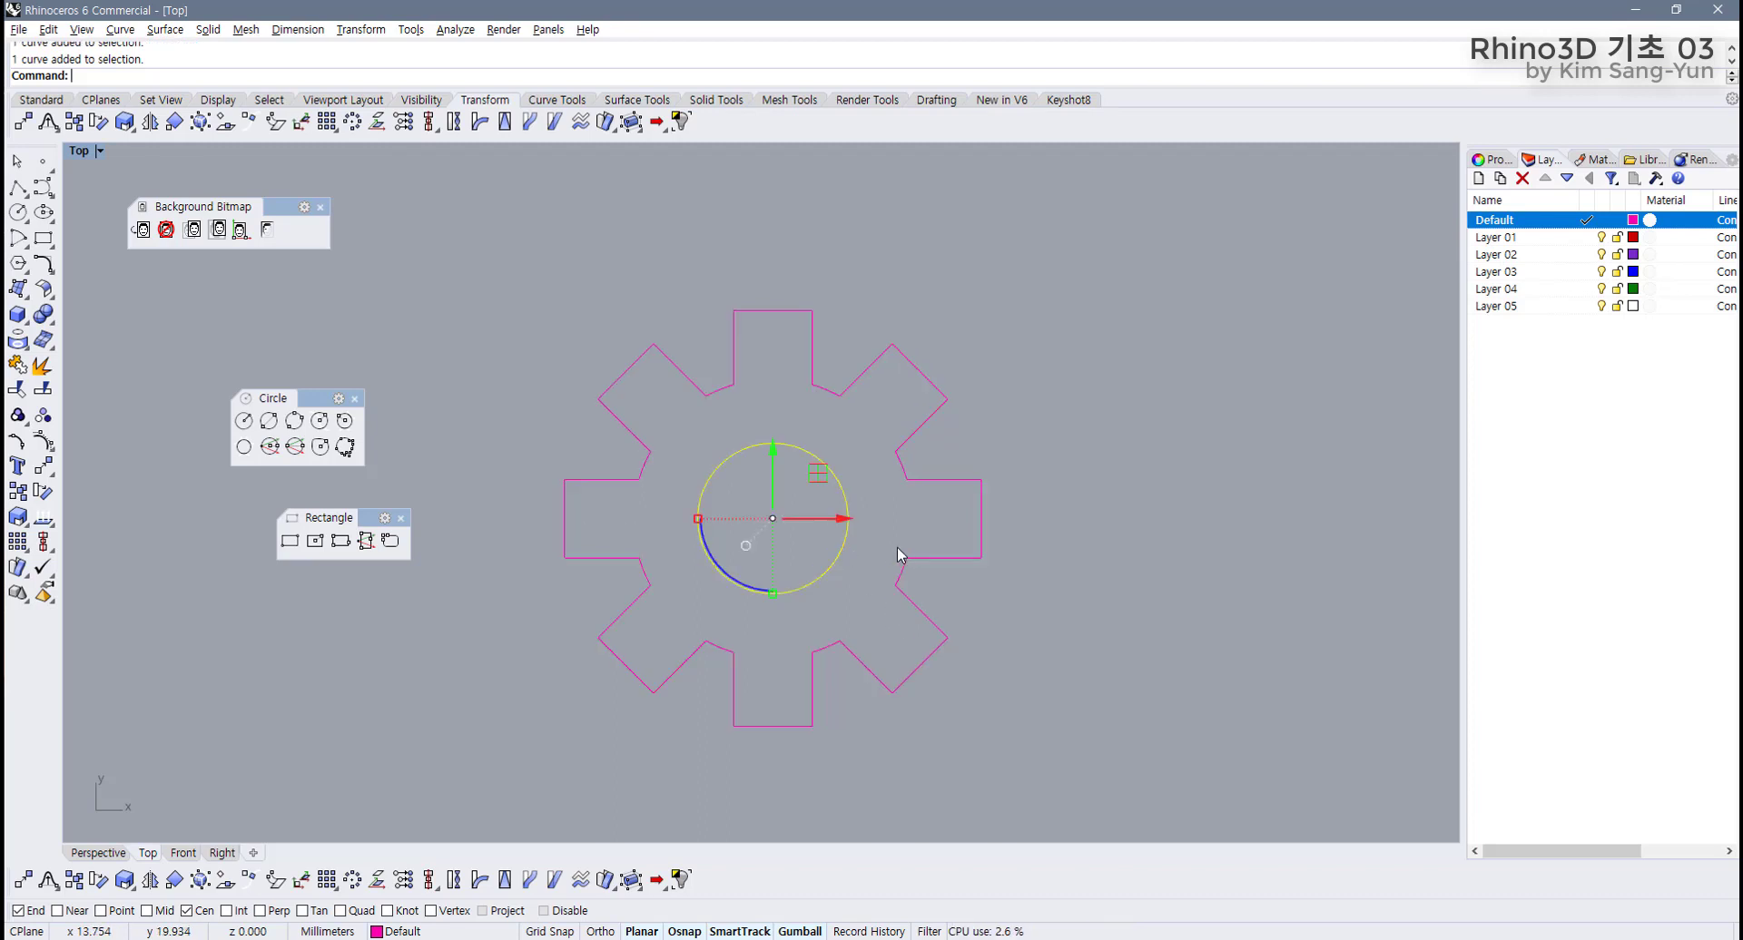
pyautogui.click(905, 570)
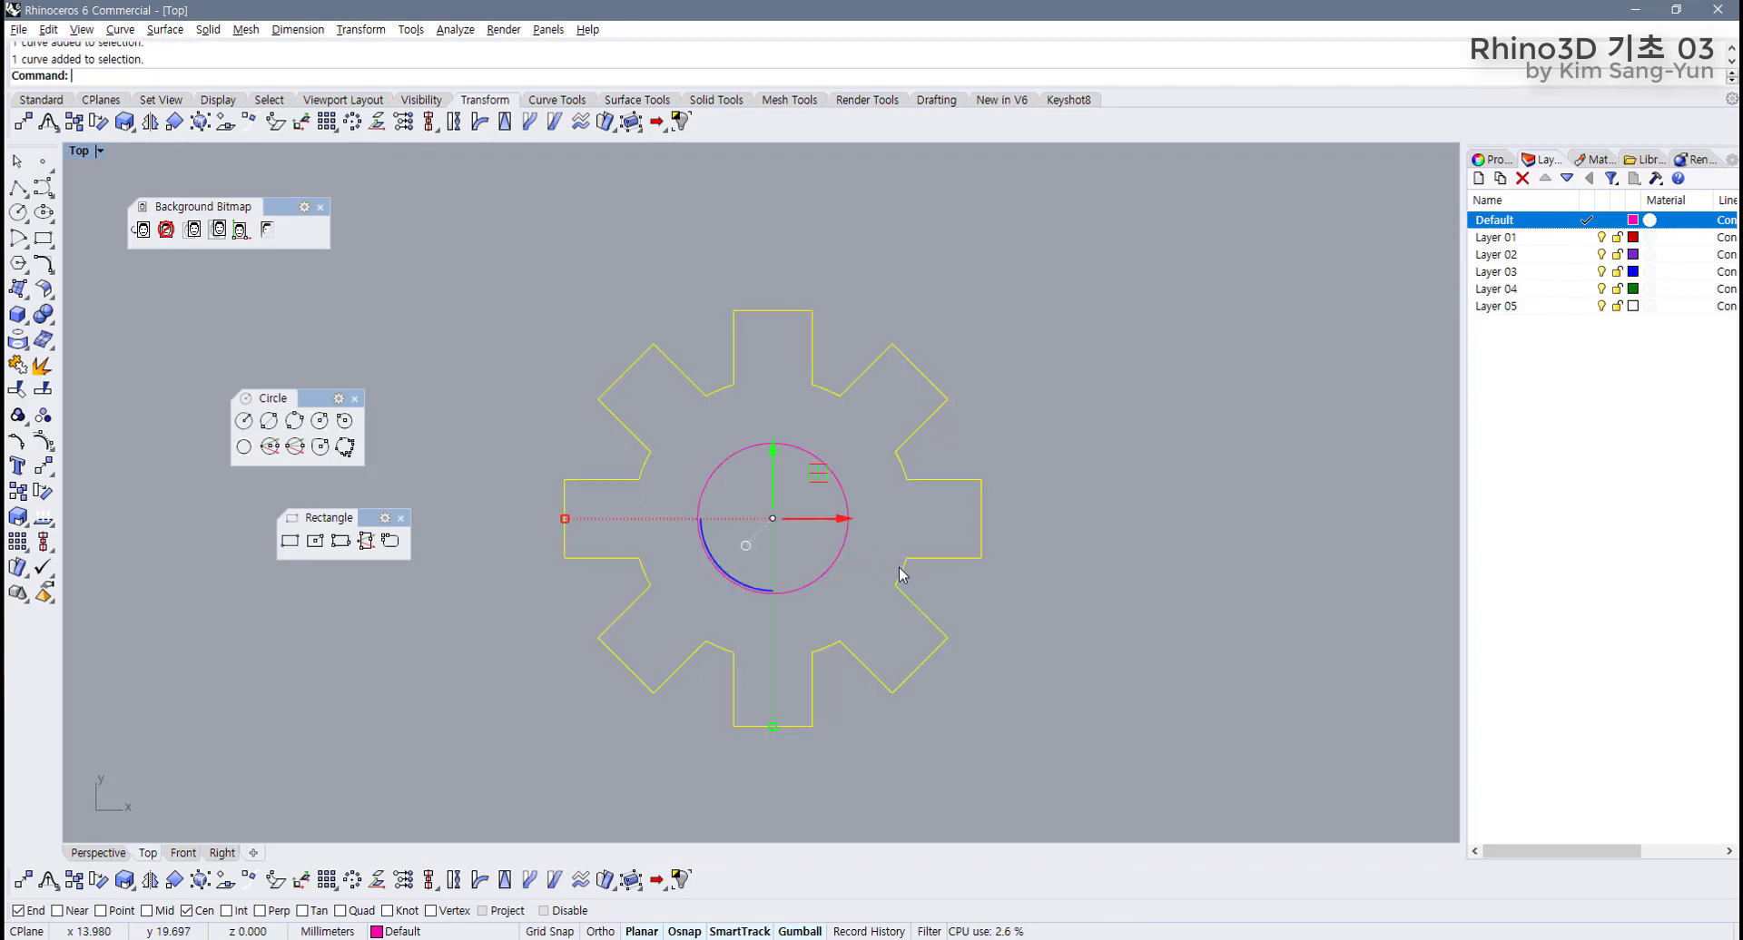
pyautogui.click(820, 543)
pyautogui.click(899, 579)
pyautogui.click(706, 622)
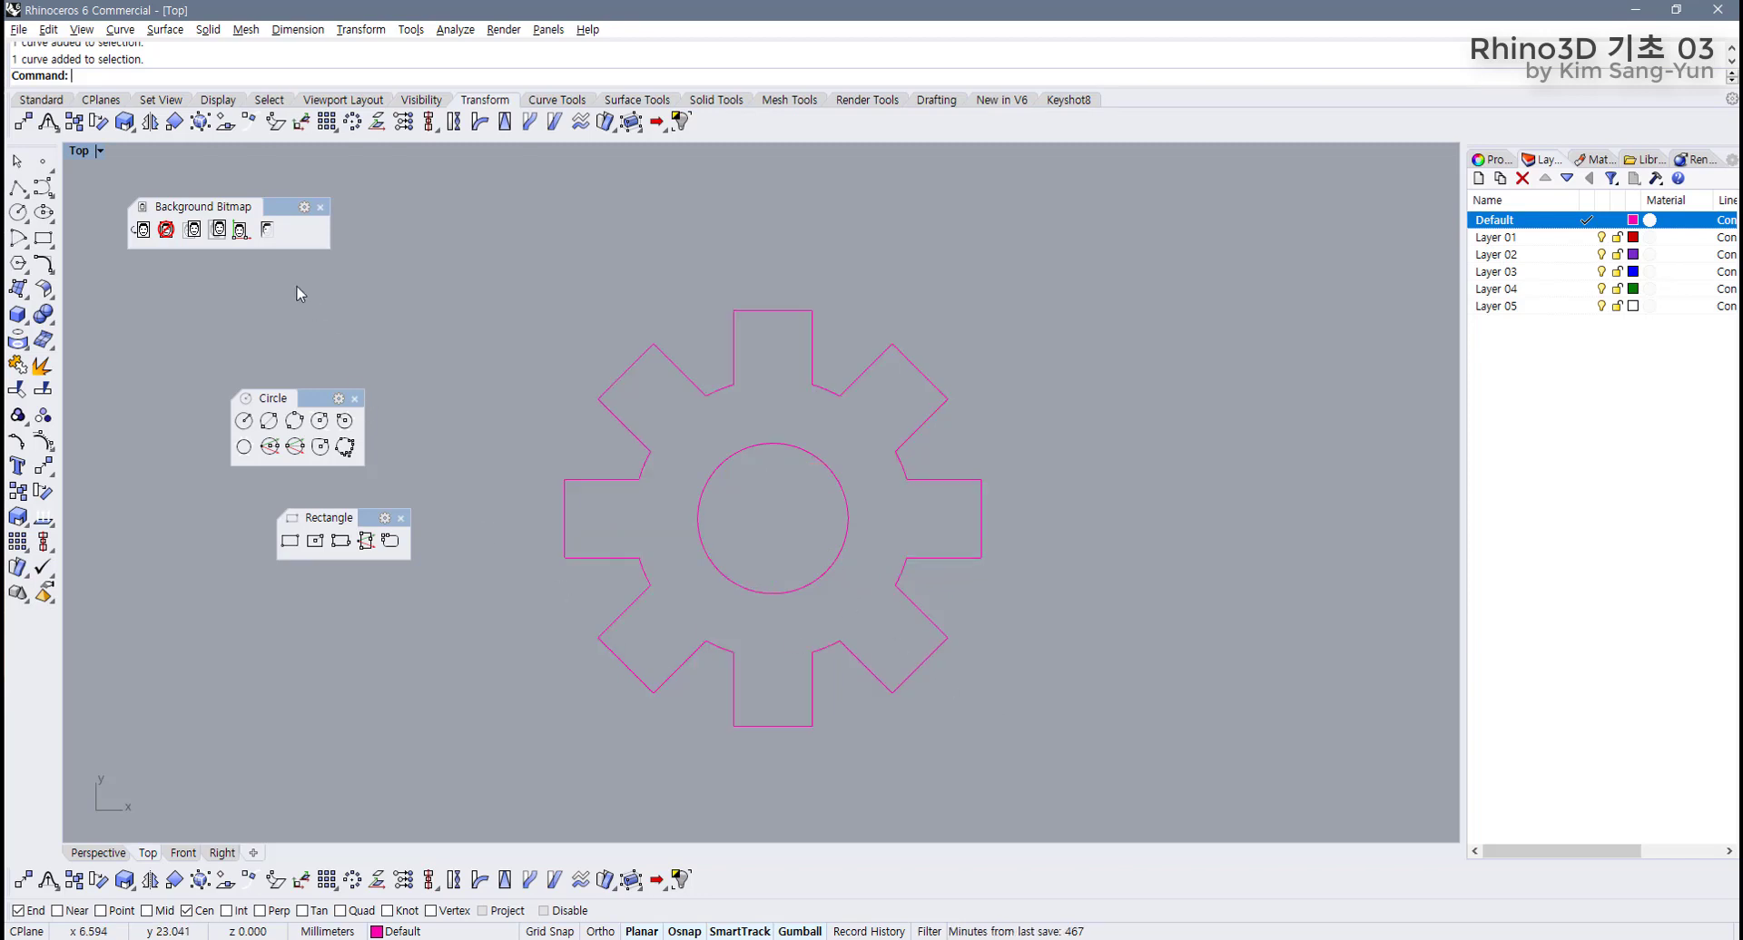
# Show the background bitmap and copy the traced gear and its hole onto the upper small gear, scaled down and rotated to match its teeth.
pyautogui.click(268, 236)
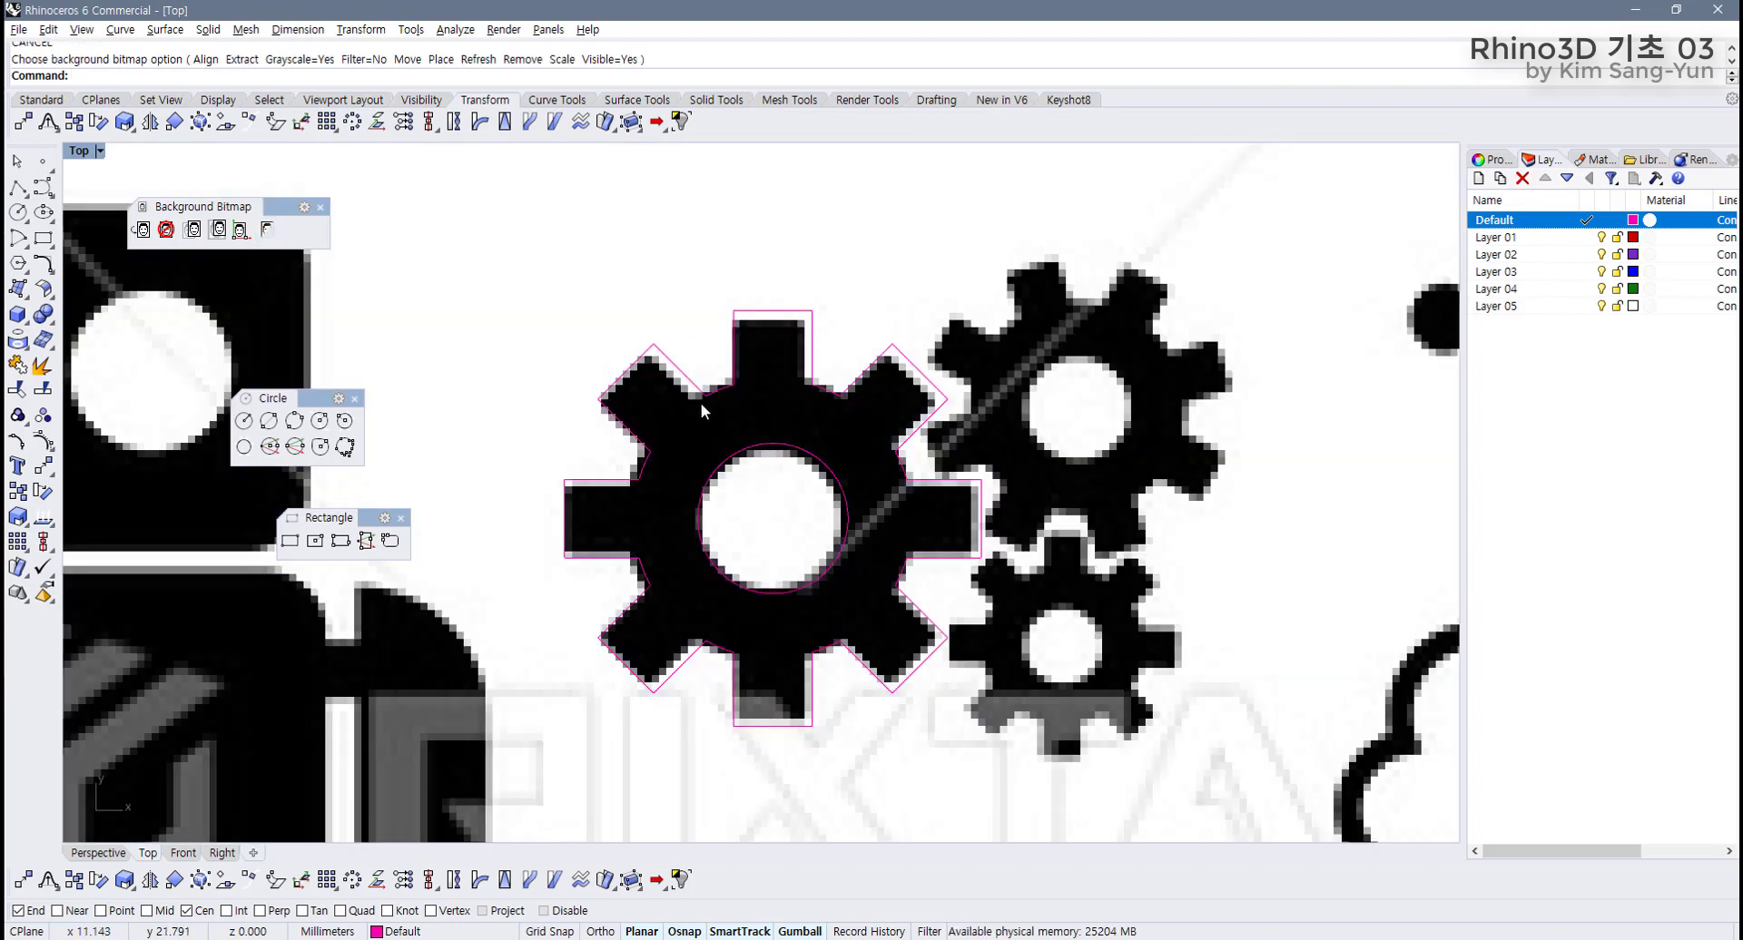
pyautogui.moveTo(1003, 302); pyautogui.dragTo(676, 696)
pyautogui.moveTo(675, 697); pyautogui.dragTo(553, 708, button='right')
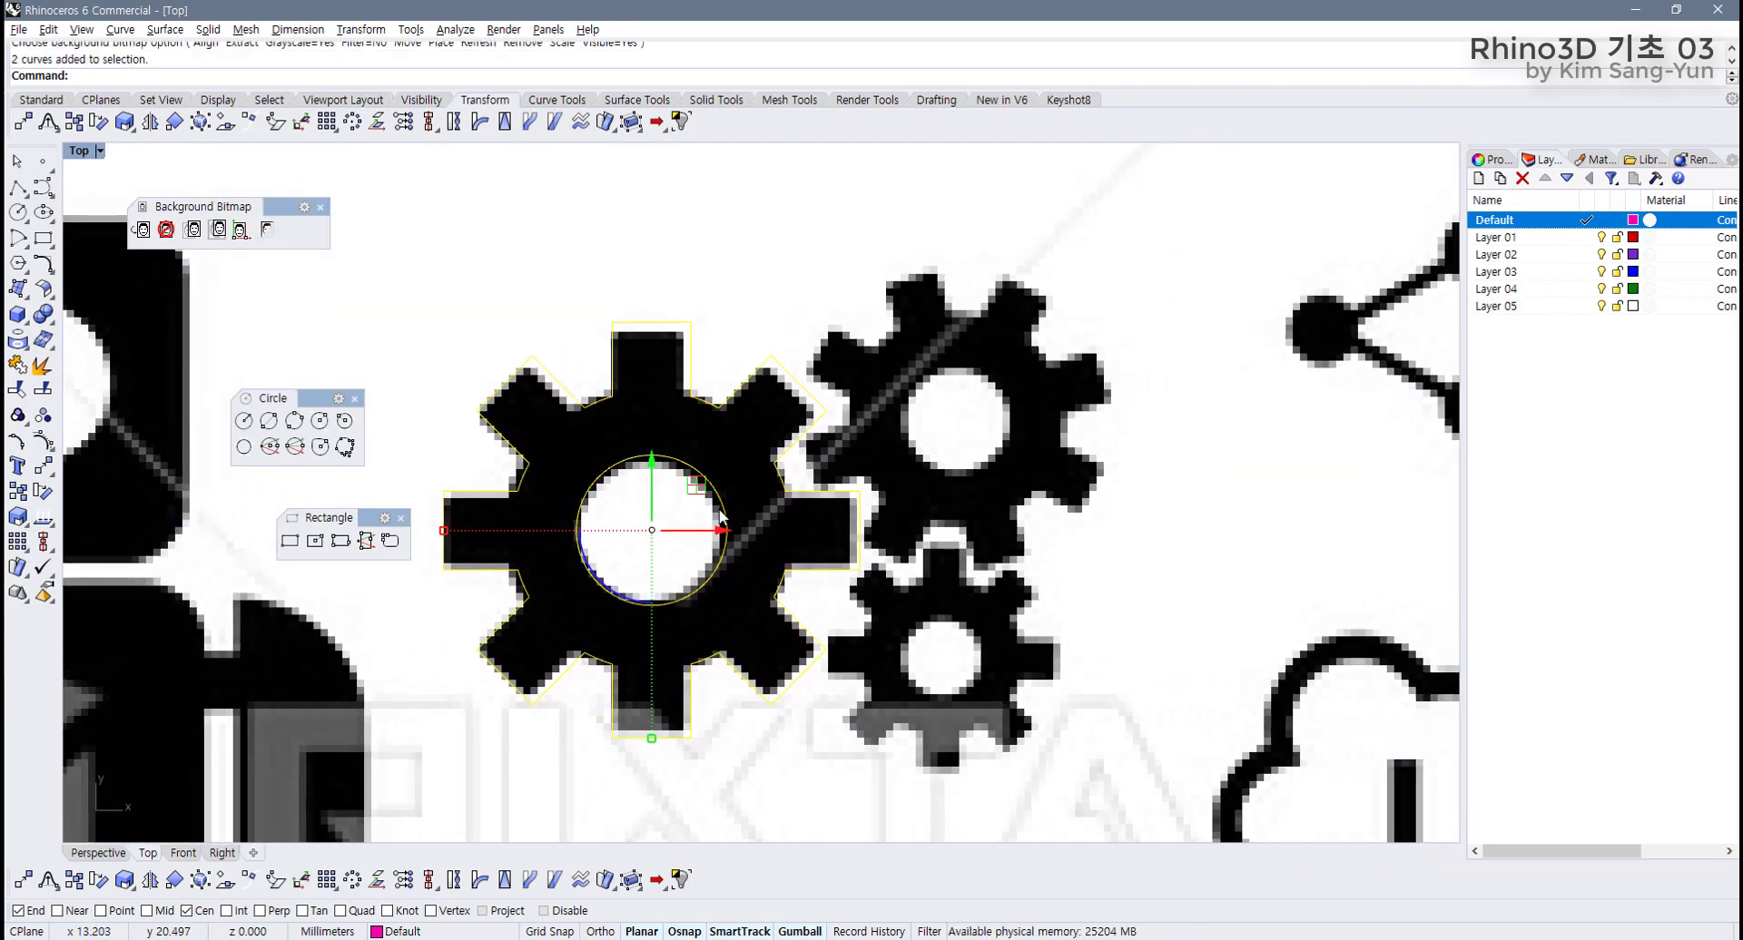
pyautogui.moveTo(749, 484); pyautogui.dragTo(1004, 377)
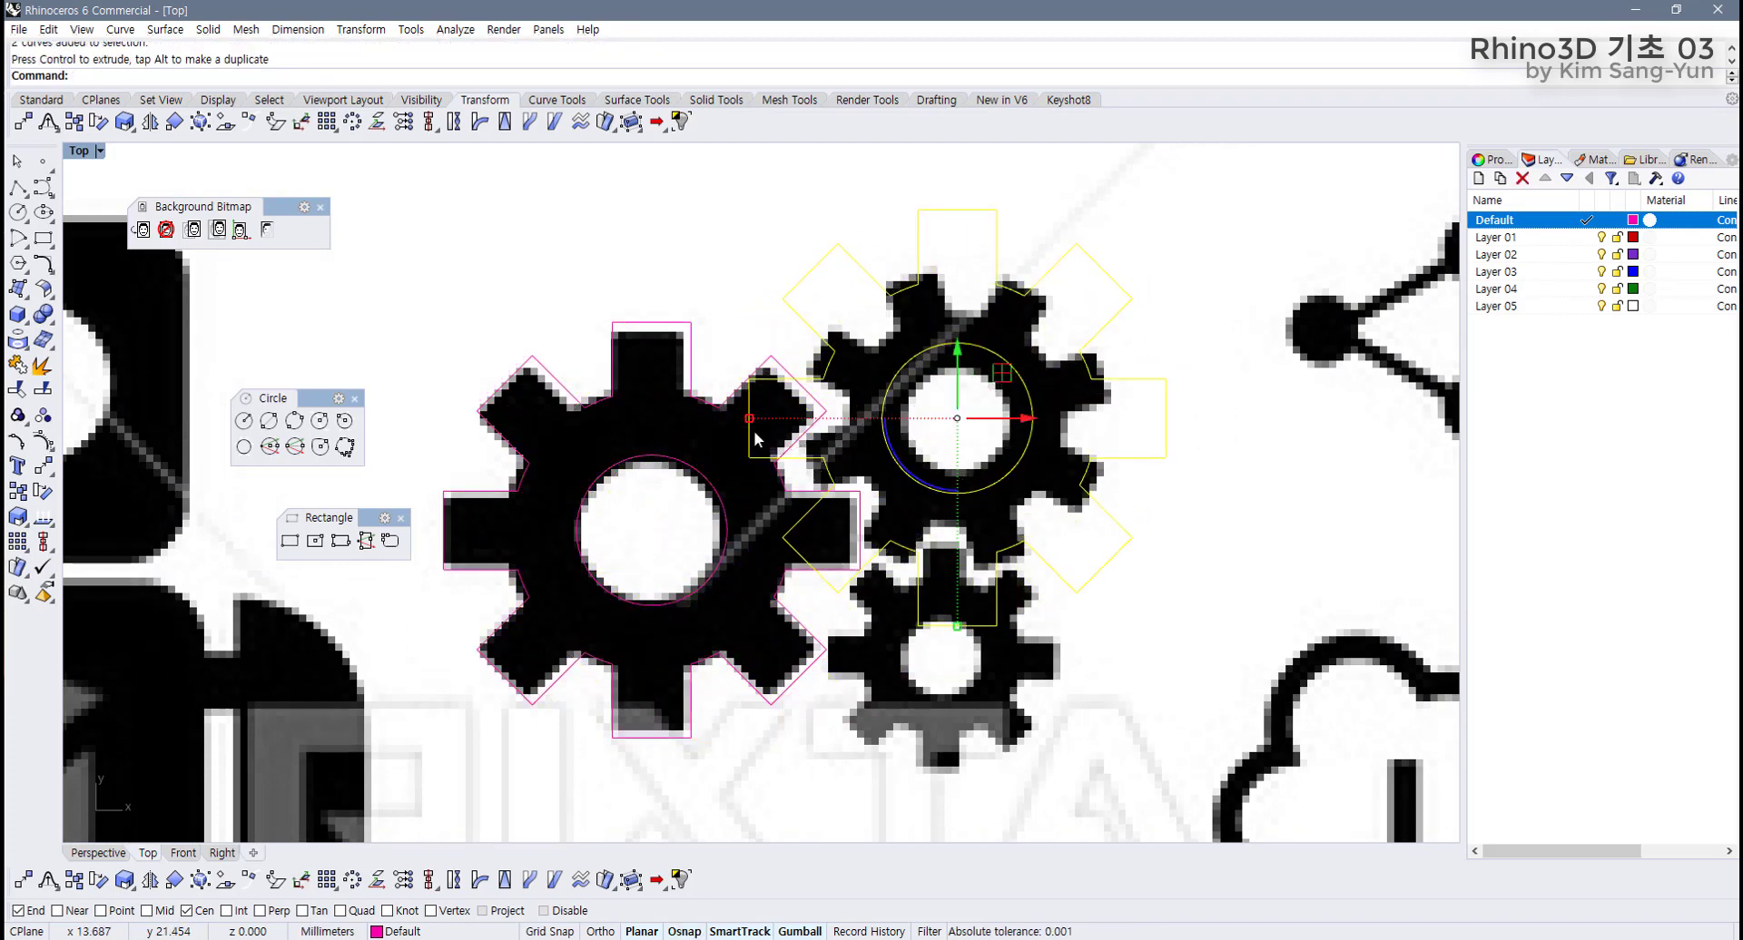
pyautogui.moveTo(748, 414); pyautogui.dragTo(811, 418)
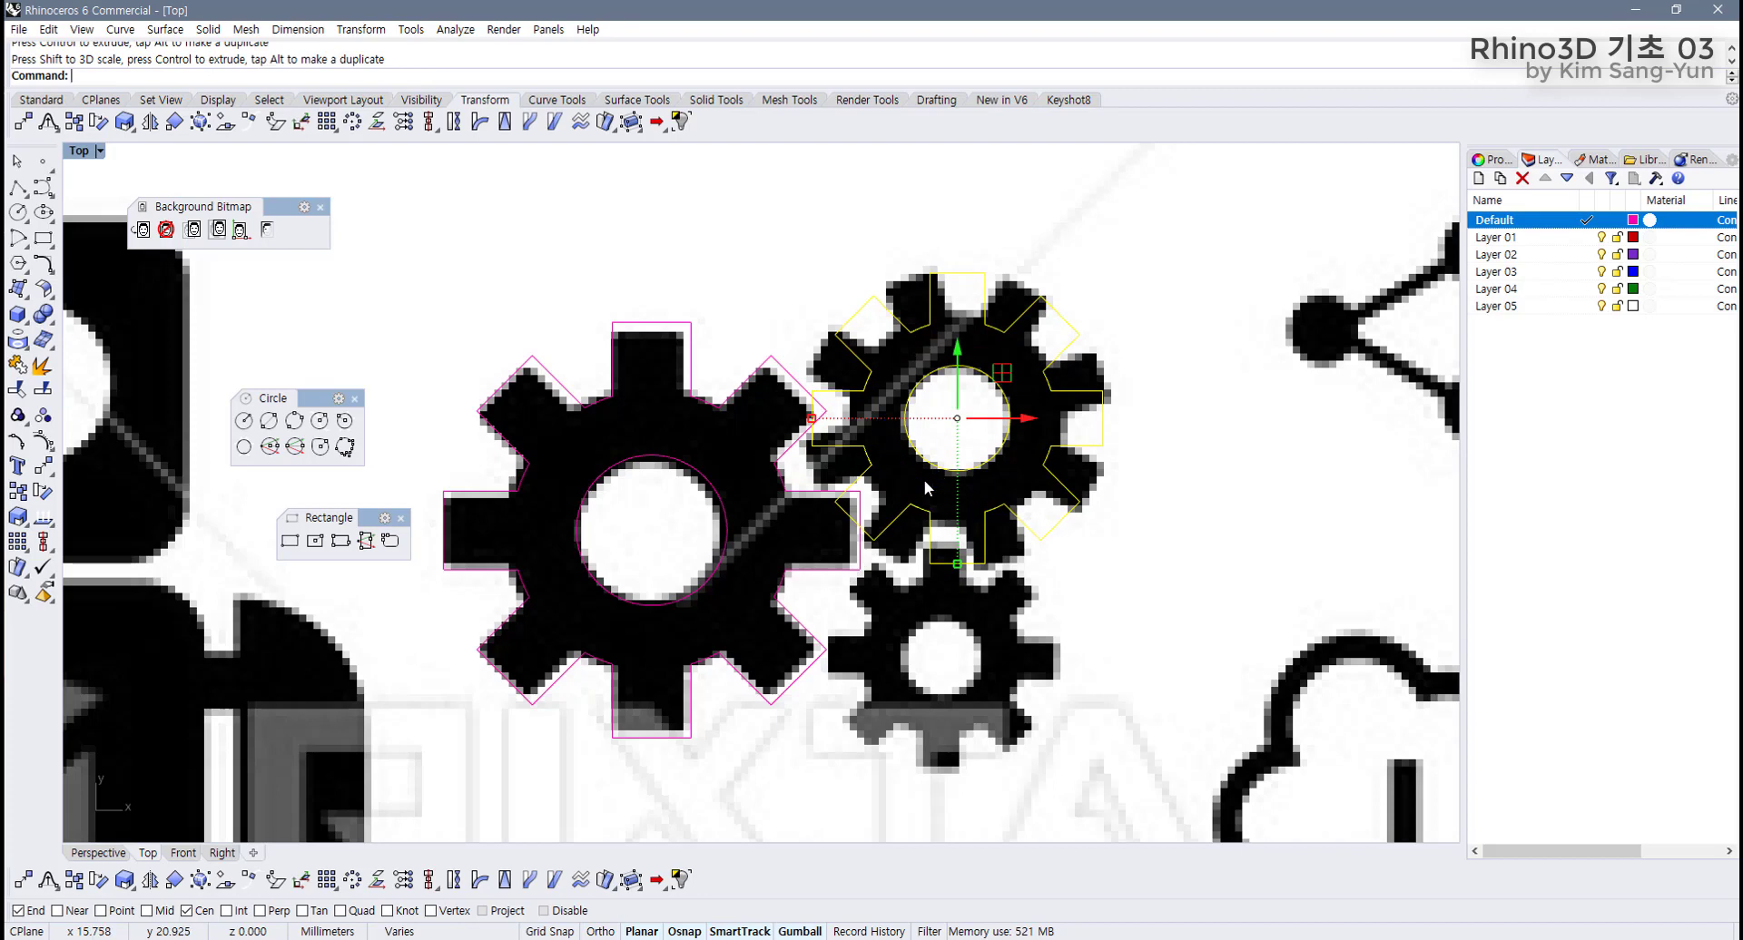
pyautogui.moveTo(932, 478); pyautogui.dragTo(951, 492)
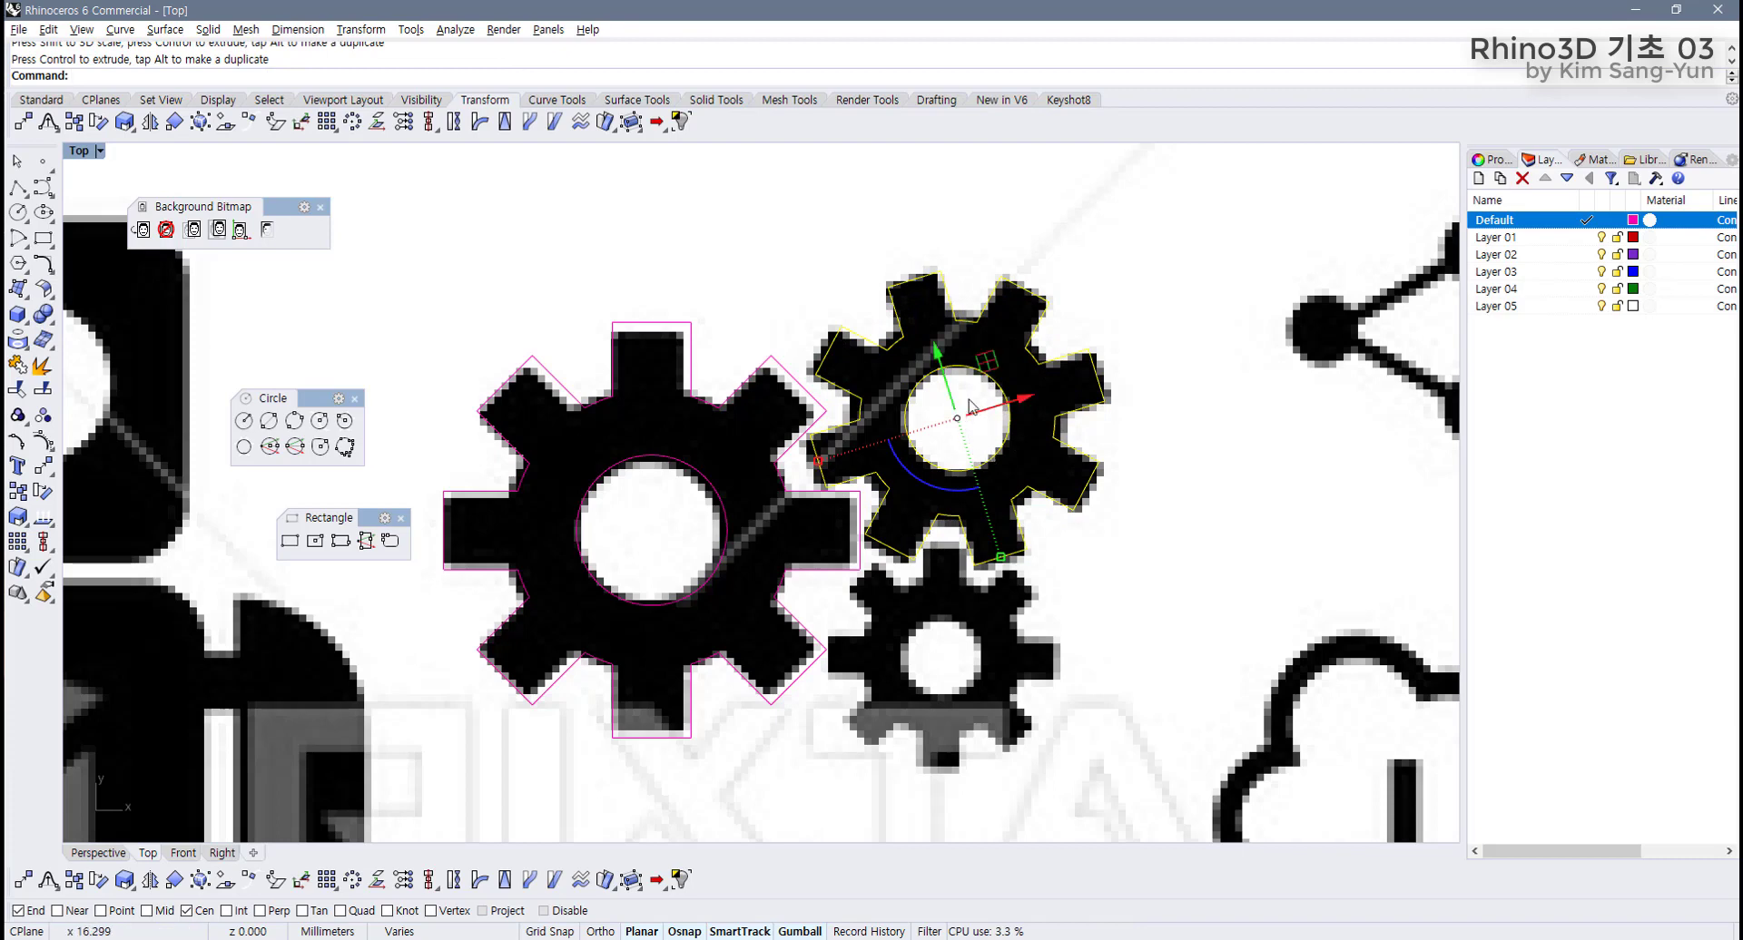
# Copy the traced large gear and its hole onto the lower small gear pictogram, scaled down to fit.
pyautogui.press('alt')
pyautogui.click(697, 471)
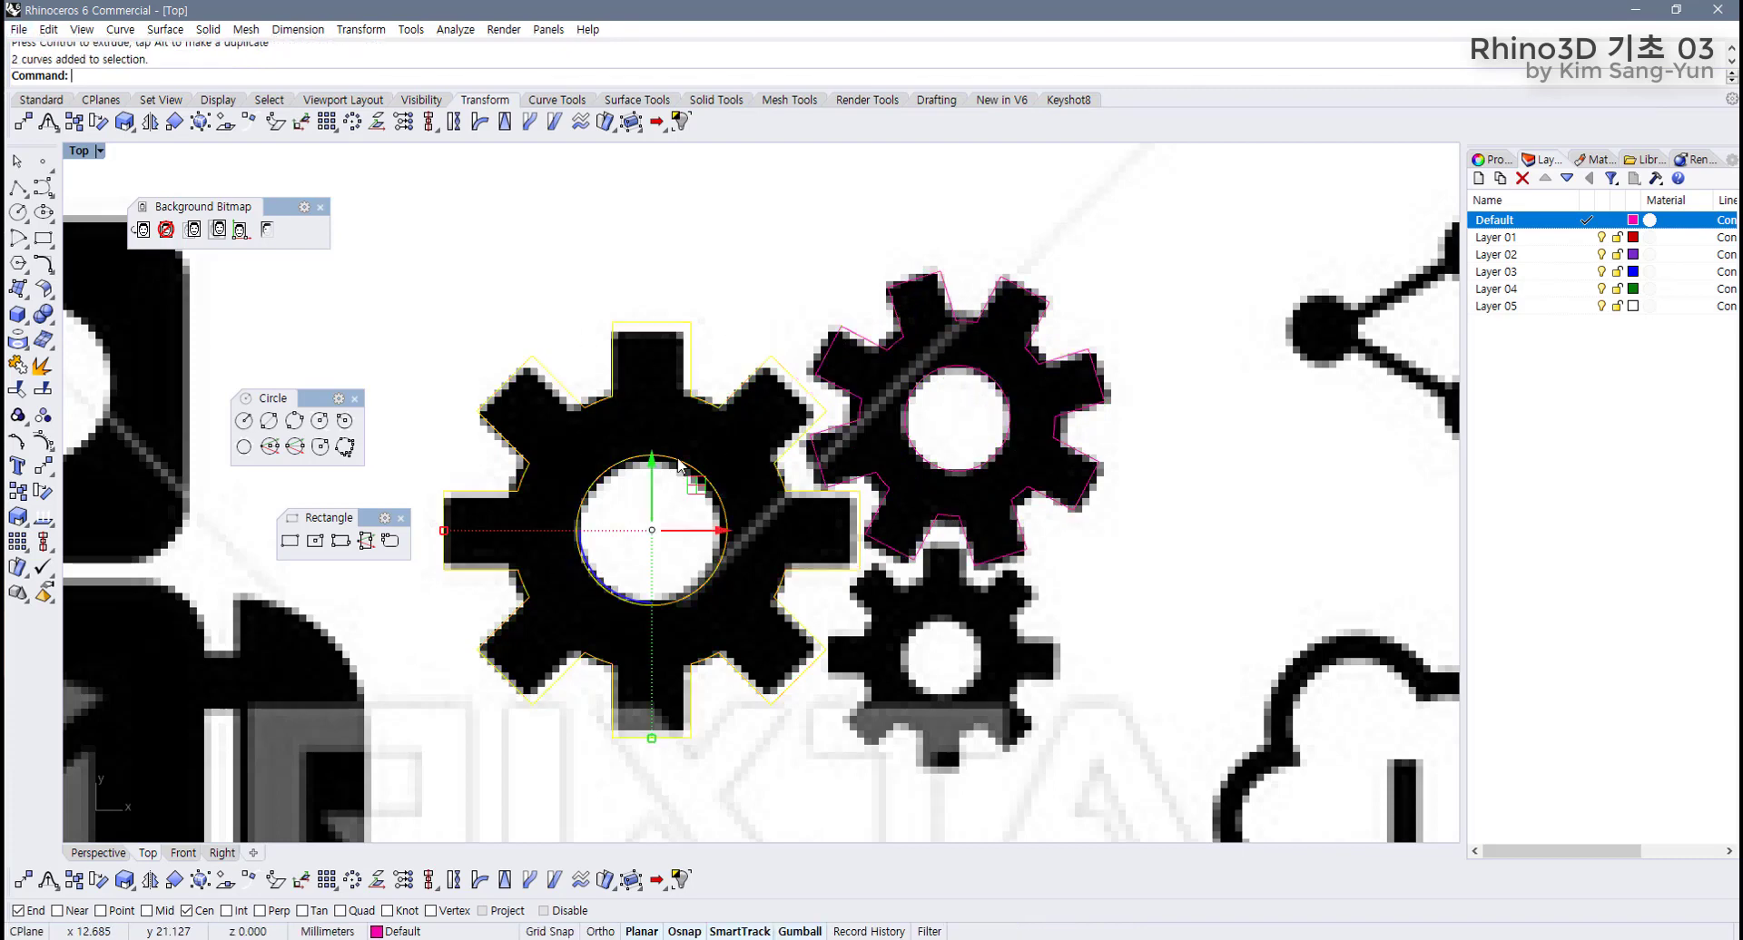
pyautogui.moveTo(691, 490); pyautogui.dragTo(833, 672)
pyautogui.press('Escape')
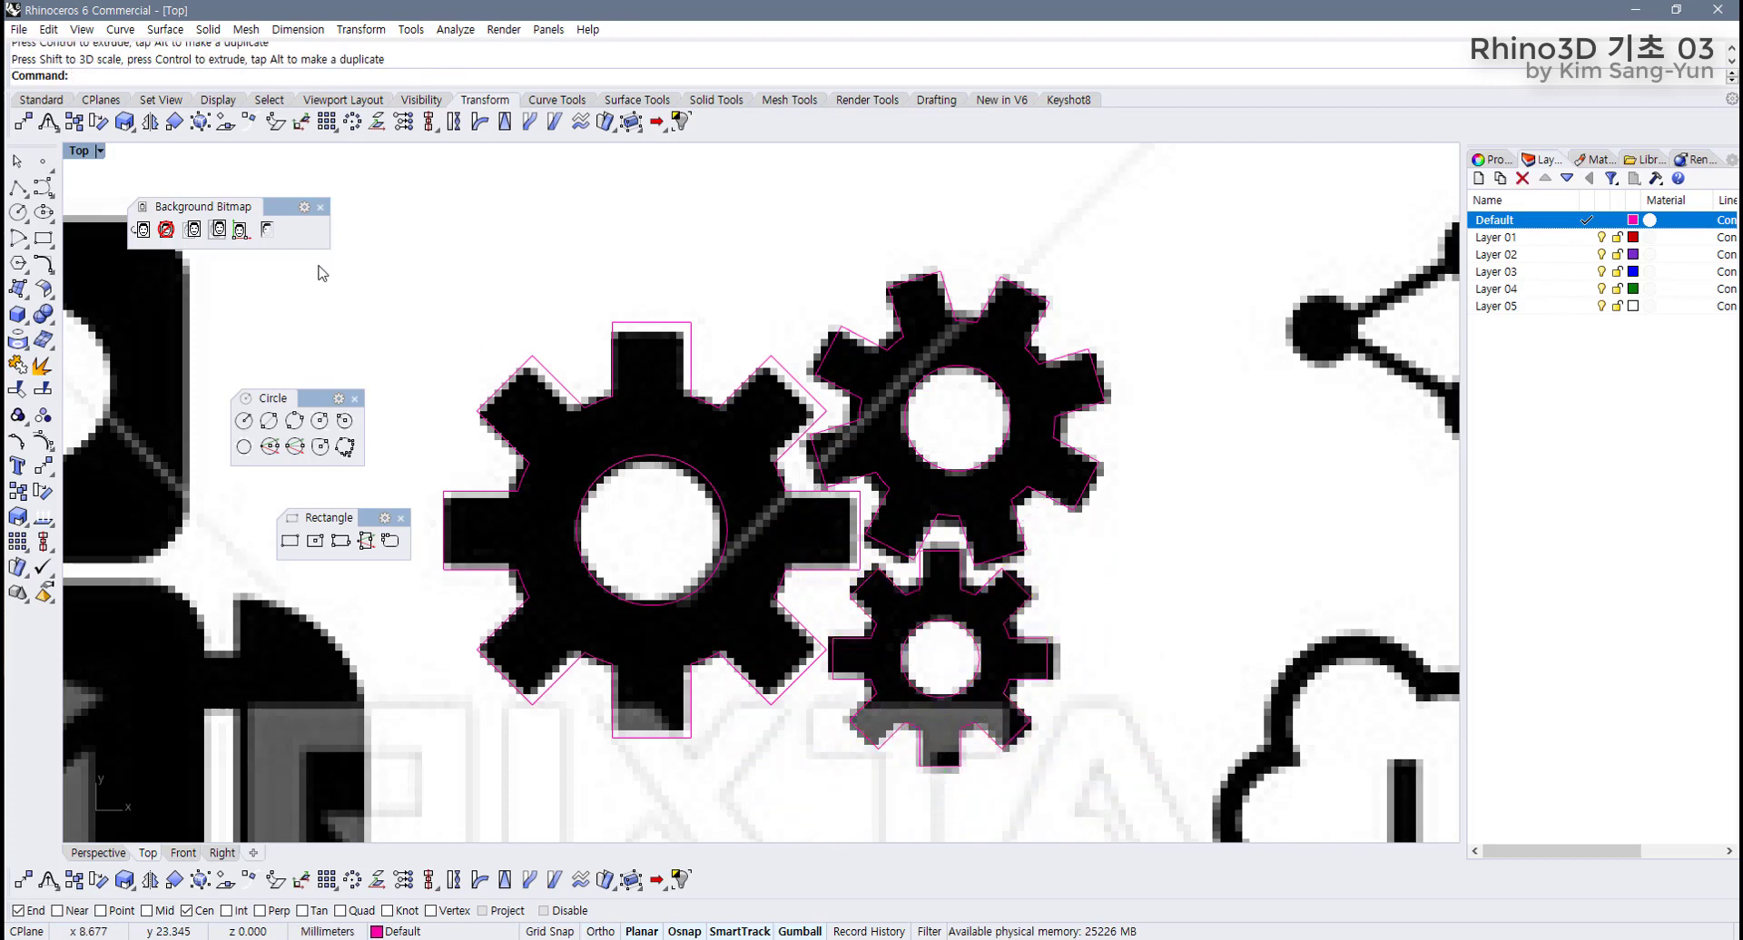
# Hide the background bitmap, select all six gear and hole curves, and display all four viewports.
pyautogui.click(268, 232)
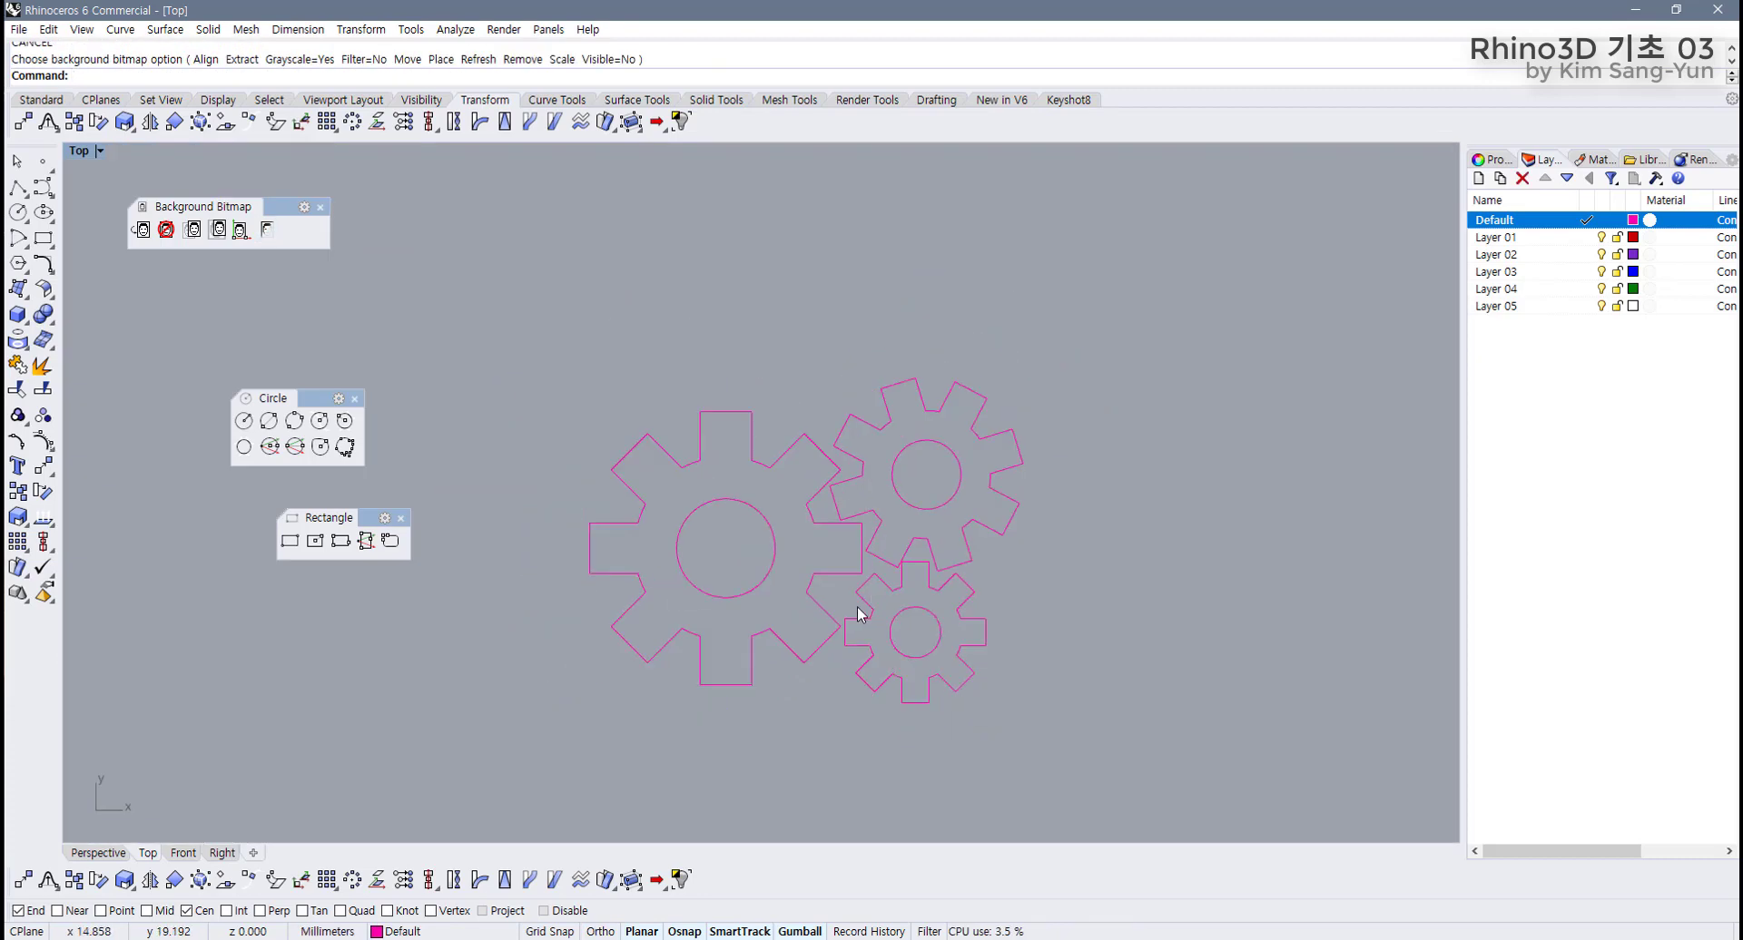
pyautogui.moveTo(1060, 762); pyautogui.dragTo(911, 643)
pyautogui.scroll(3, 910, 643)
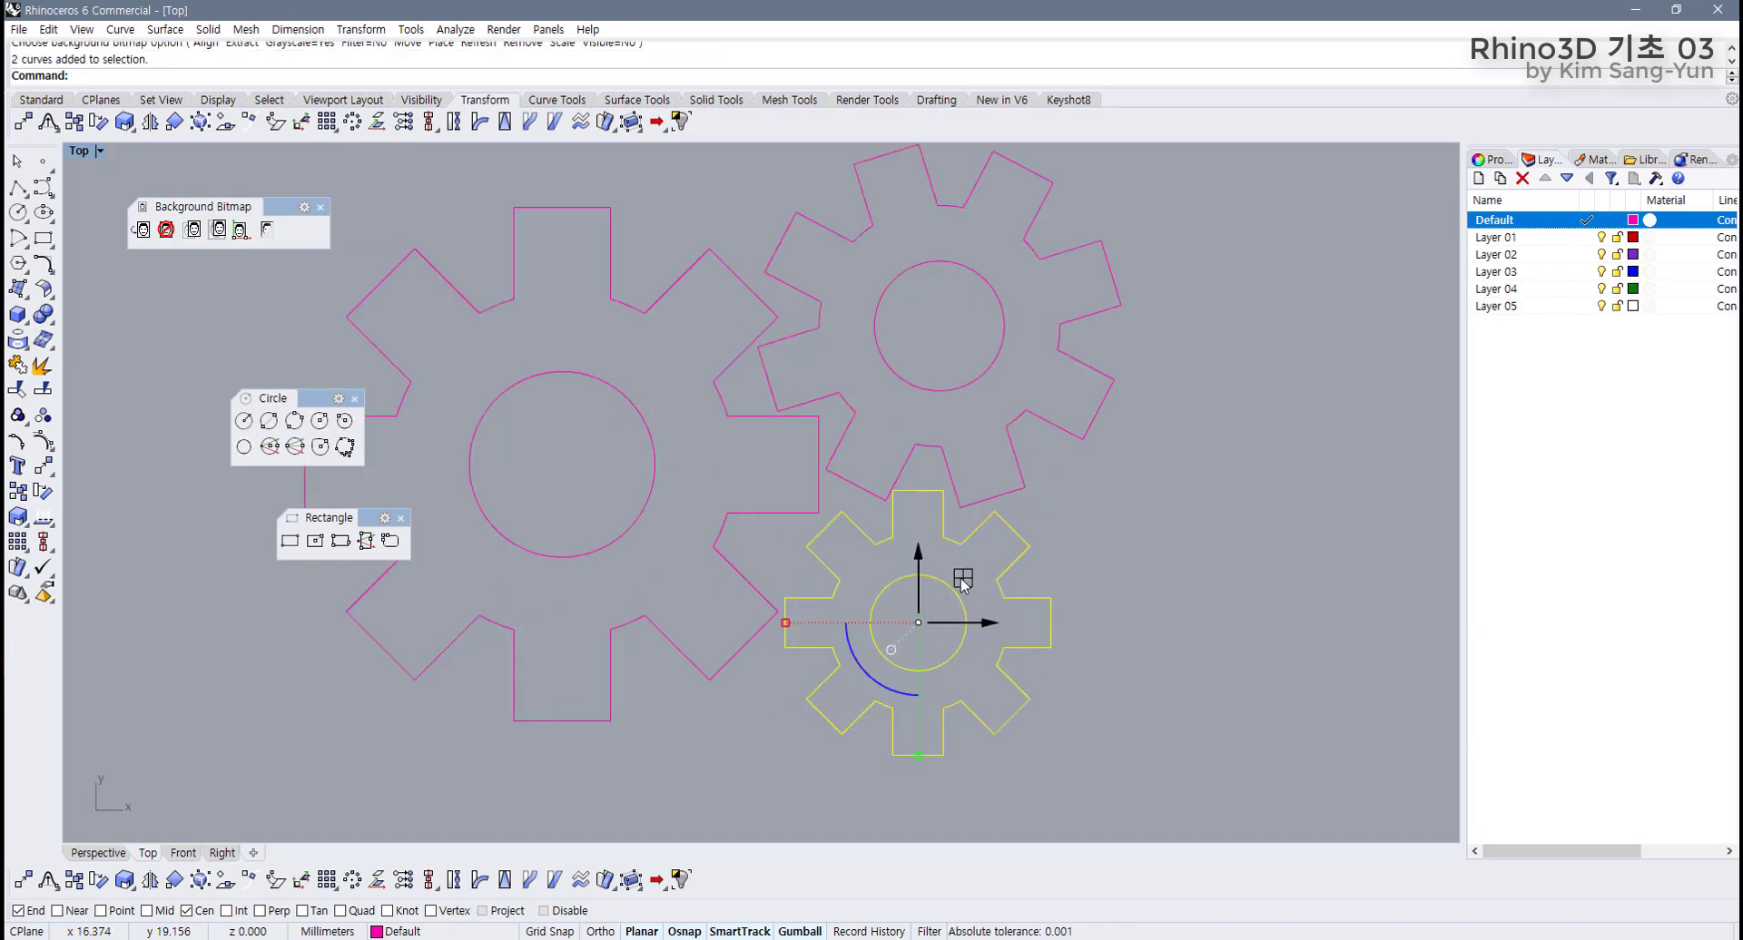
pyautogui.moveTo(965, 588); pyautogui.dragTo(965, 588)
pyautogui.press('Escape')
pyautogui.scroll(-3, 1075, 683)
pyautogui.moveTo(1175, 793); pyautogui.dragTo(700, 407)
pyautogui.doubleClick(79, 150)
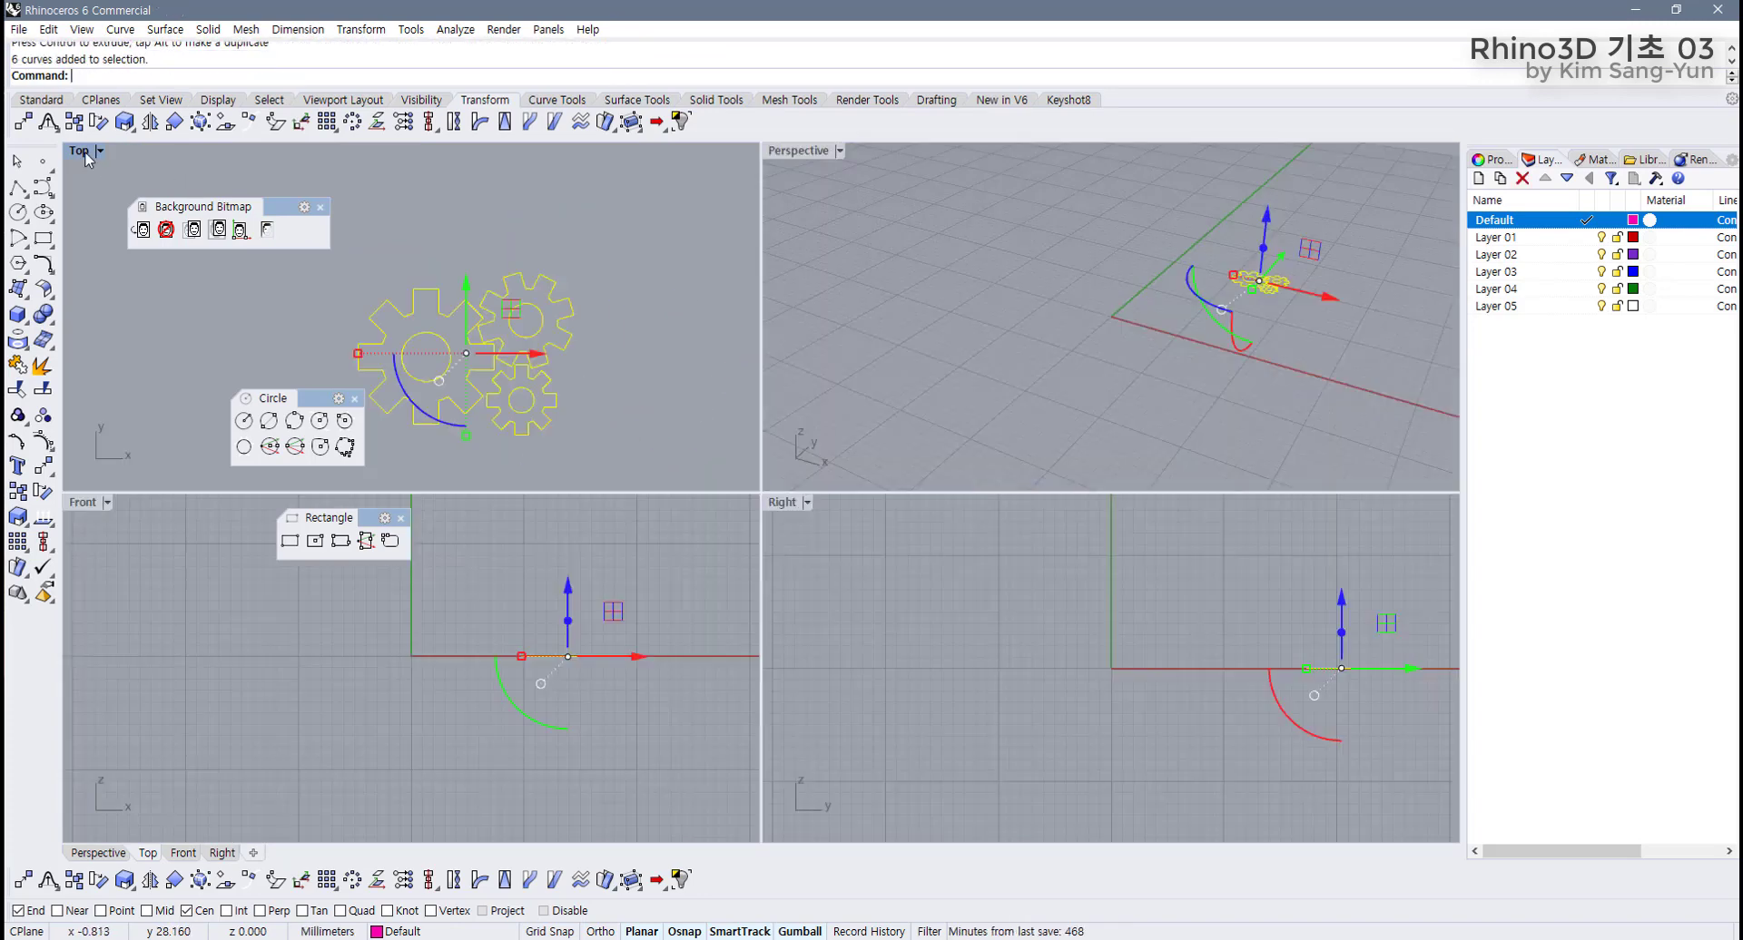
# Extrude the selected gear curves 0.5 mm as solids in one direction only, and view the gears up close in Perspective.
pyautogui.click(655, 101)
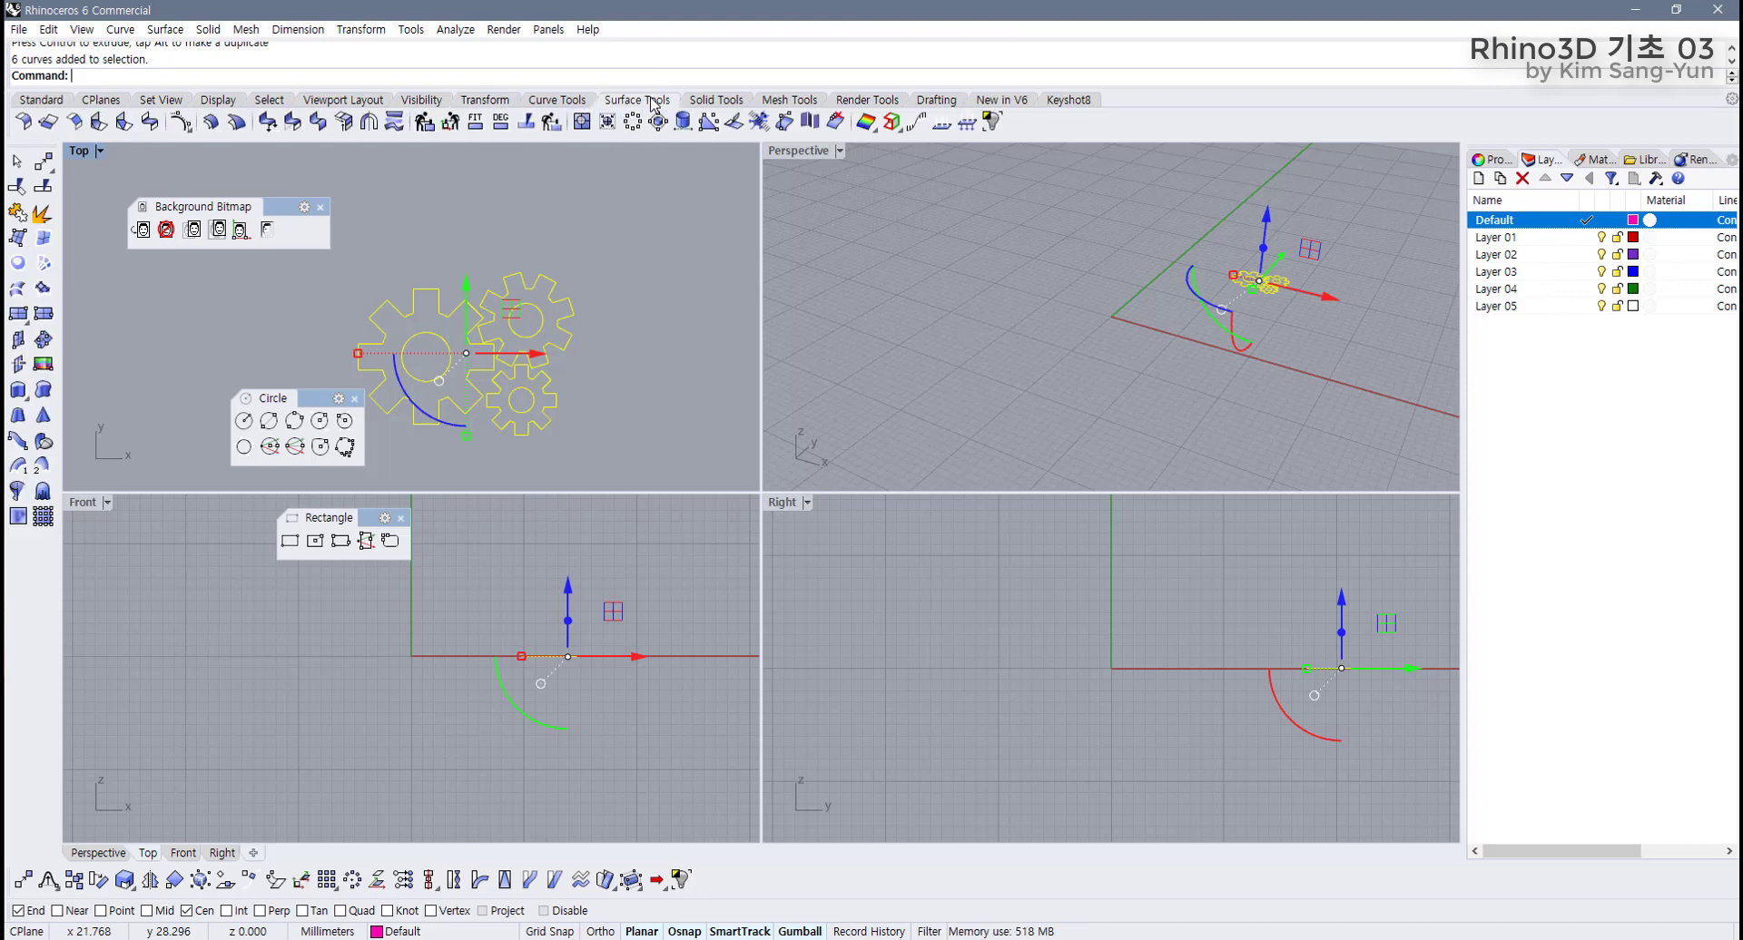
pyautogui.click(18, 392)
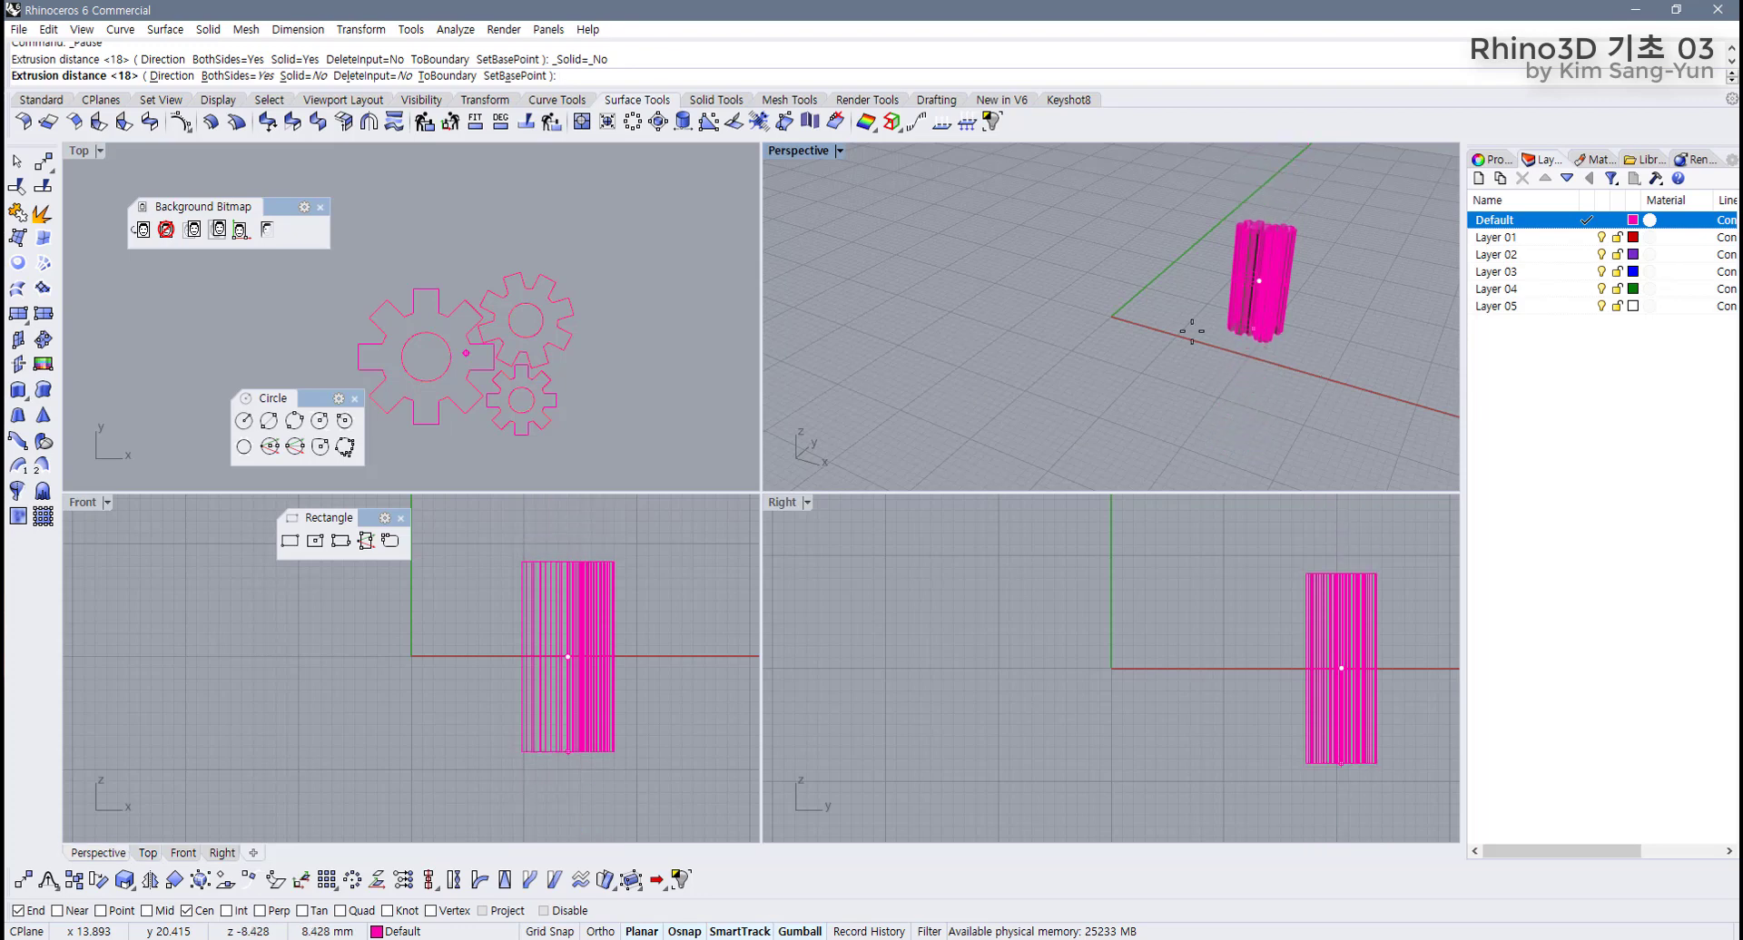
pyautogui.click(238, 77)
pyautogui.click(299, 76)
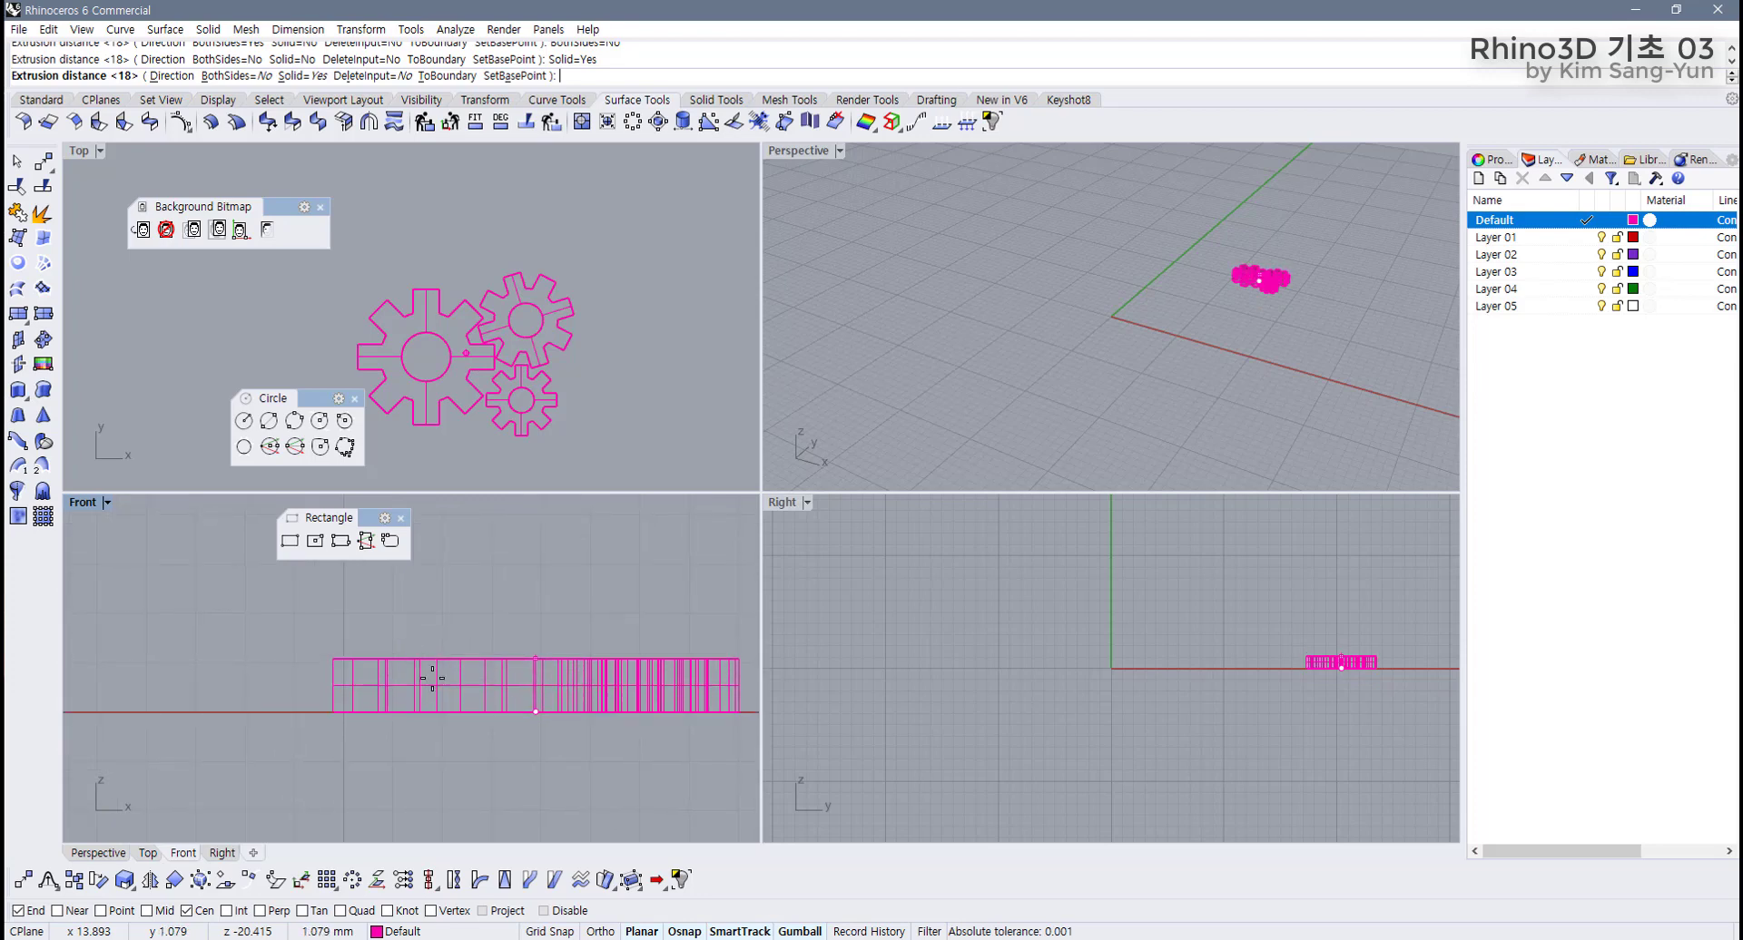
pyautogui.click(556, 932)
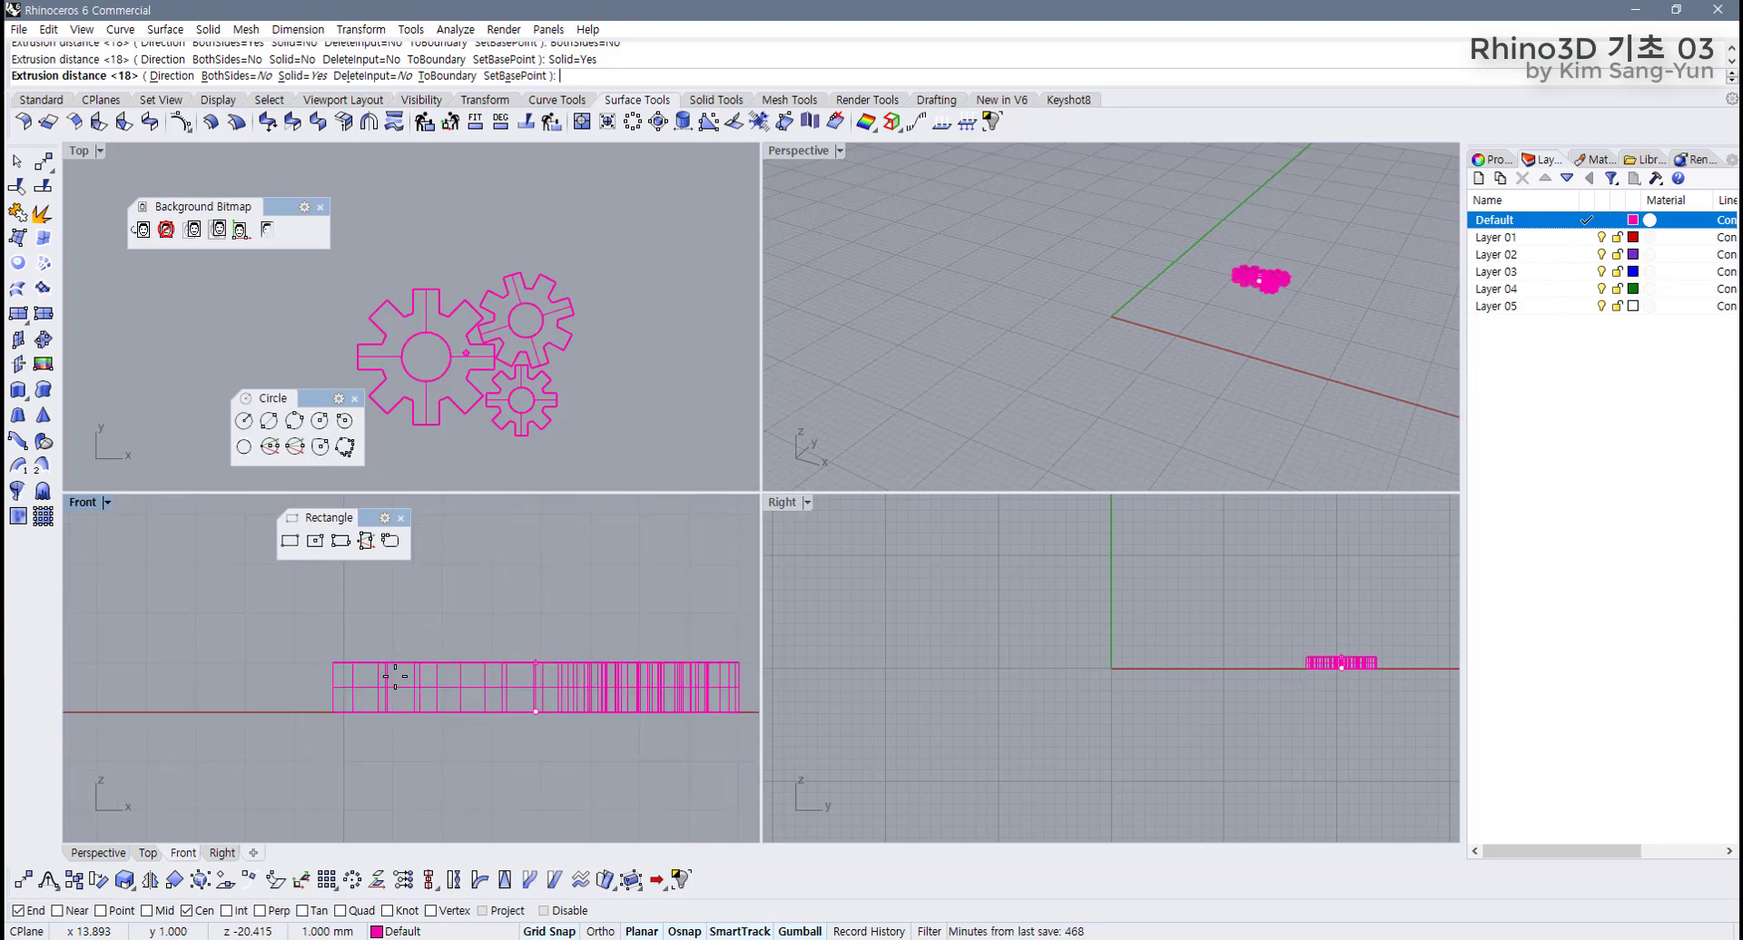
pyautogui.write('0.5')
pyautogui.press('Return')
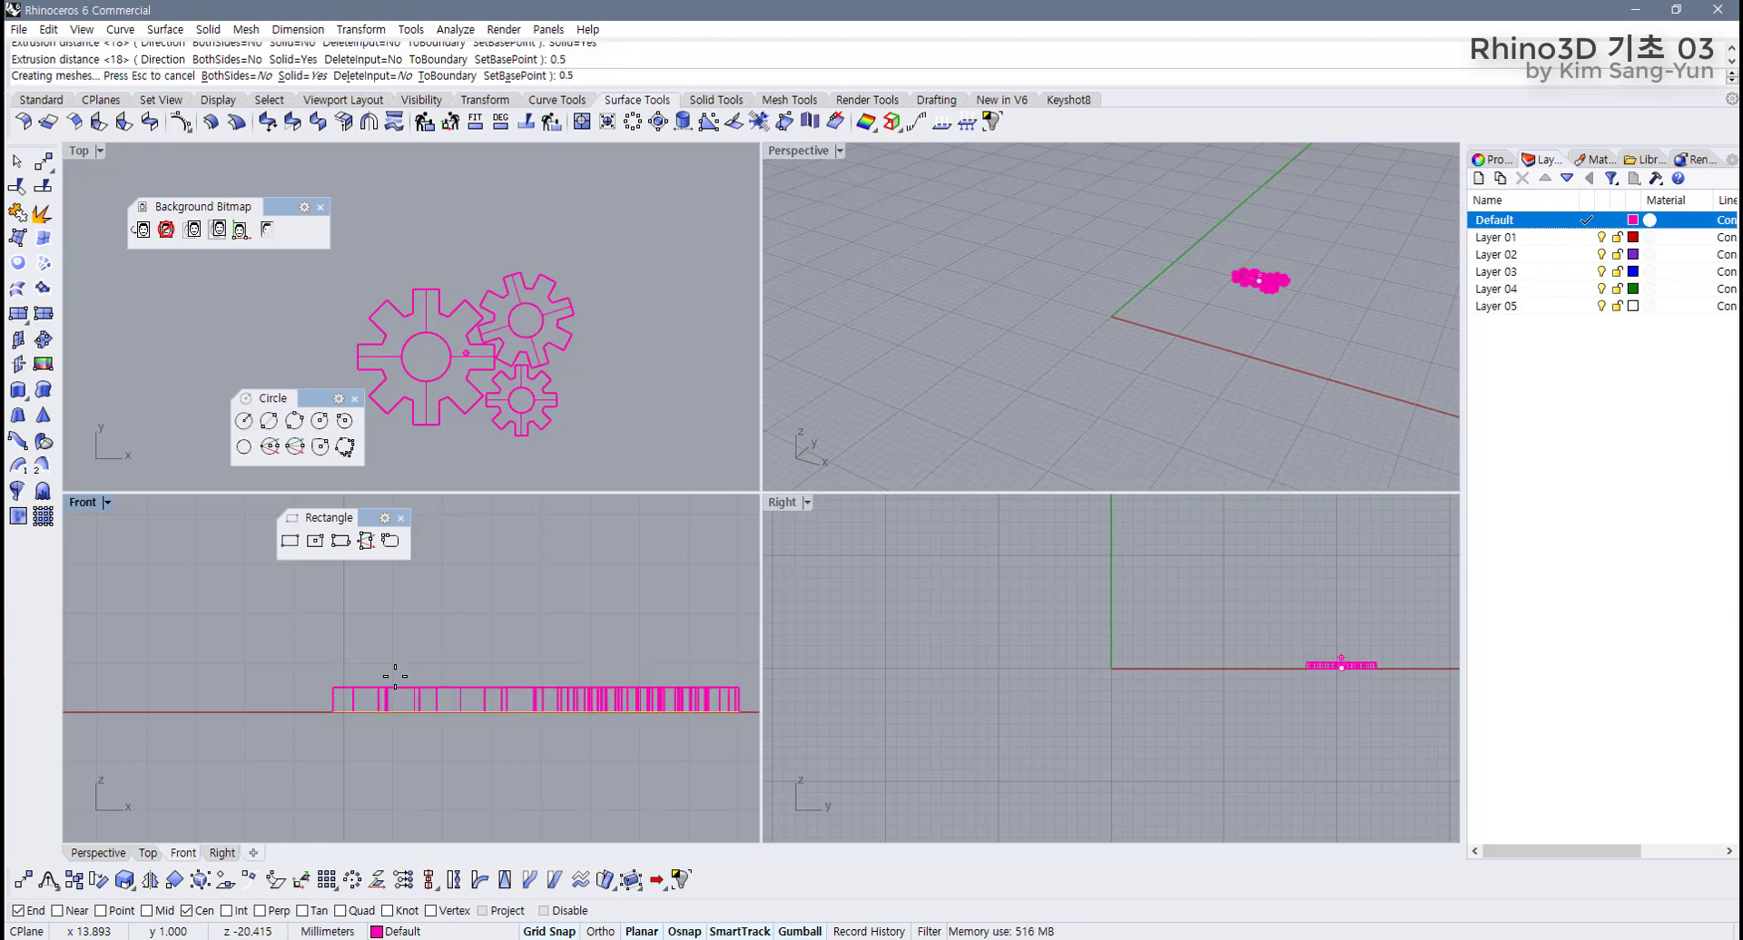
pyautogui.click(1304, 329)
pyautogui.scroll(3, 1300, 325)
pyautogui.moveTo(1300, 306); pyautogui.dragTo(1083, 359, button='right')
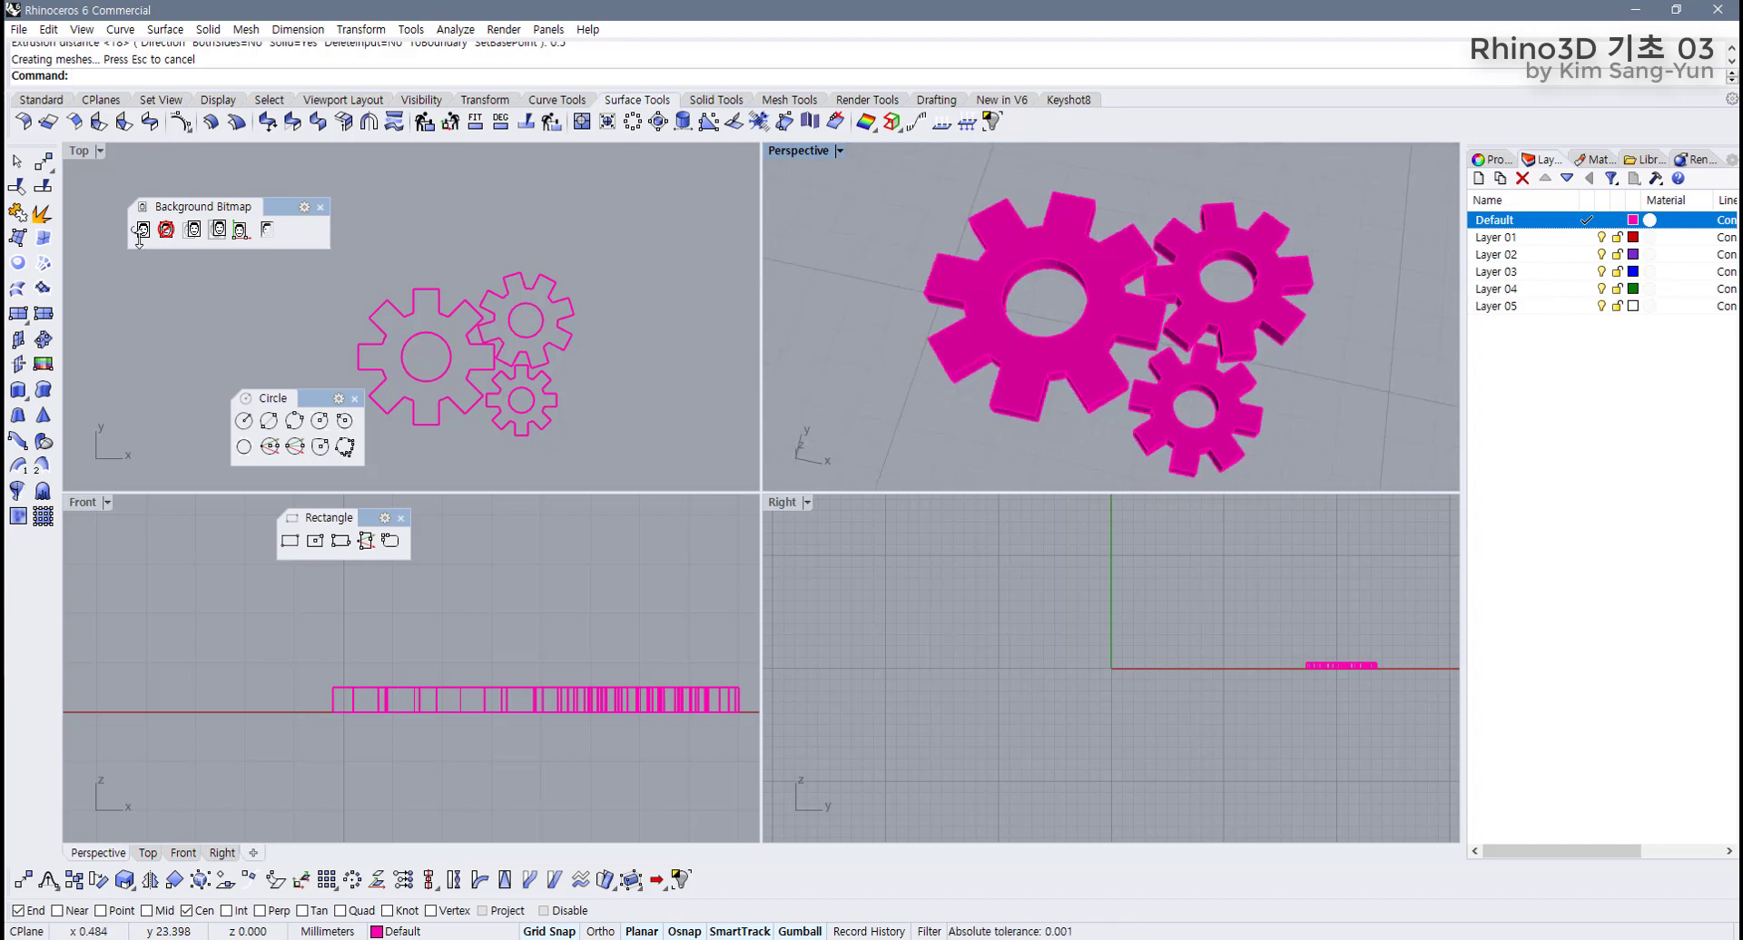
# Maximize the Top viewport and show the background bitmap again.
pyautogui.doubleClick(86, 153)
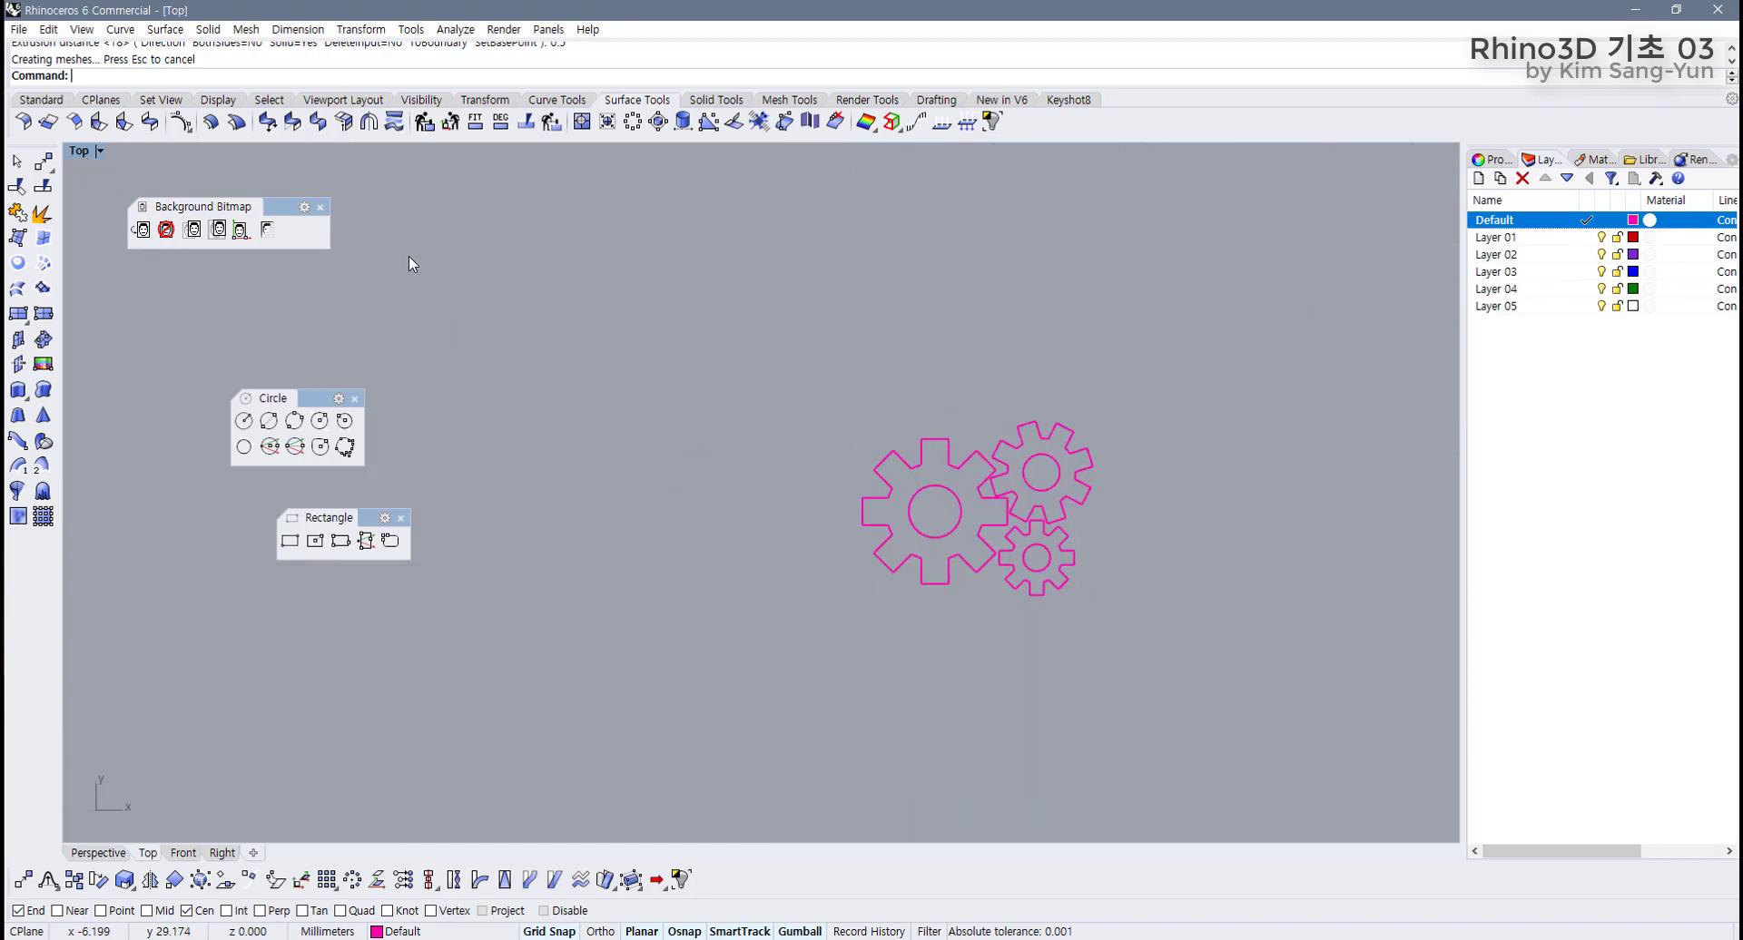
pyautogui.click(268, 231)
pyautogui.click(614, 59)
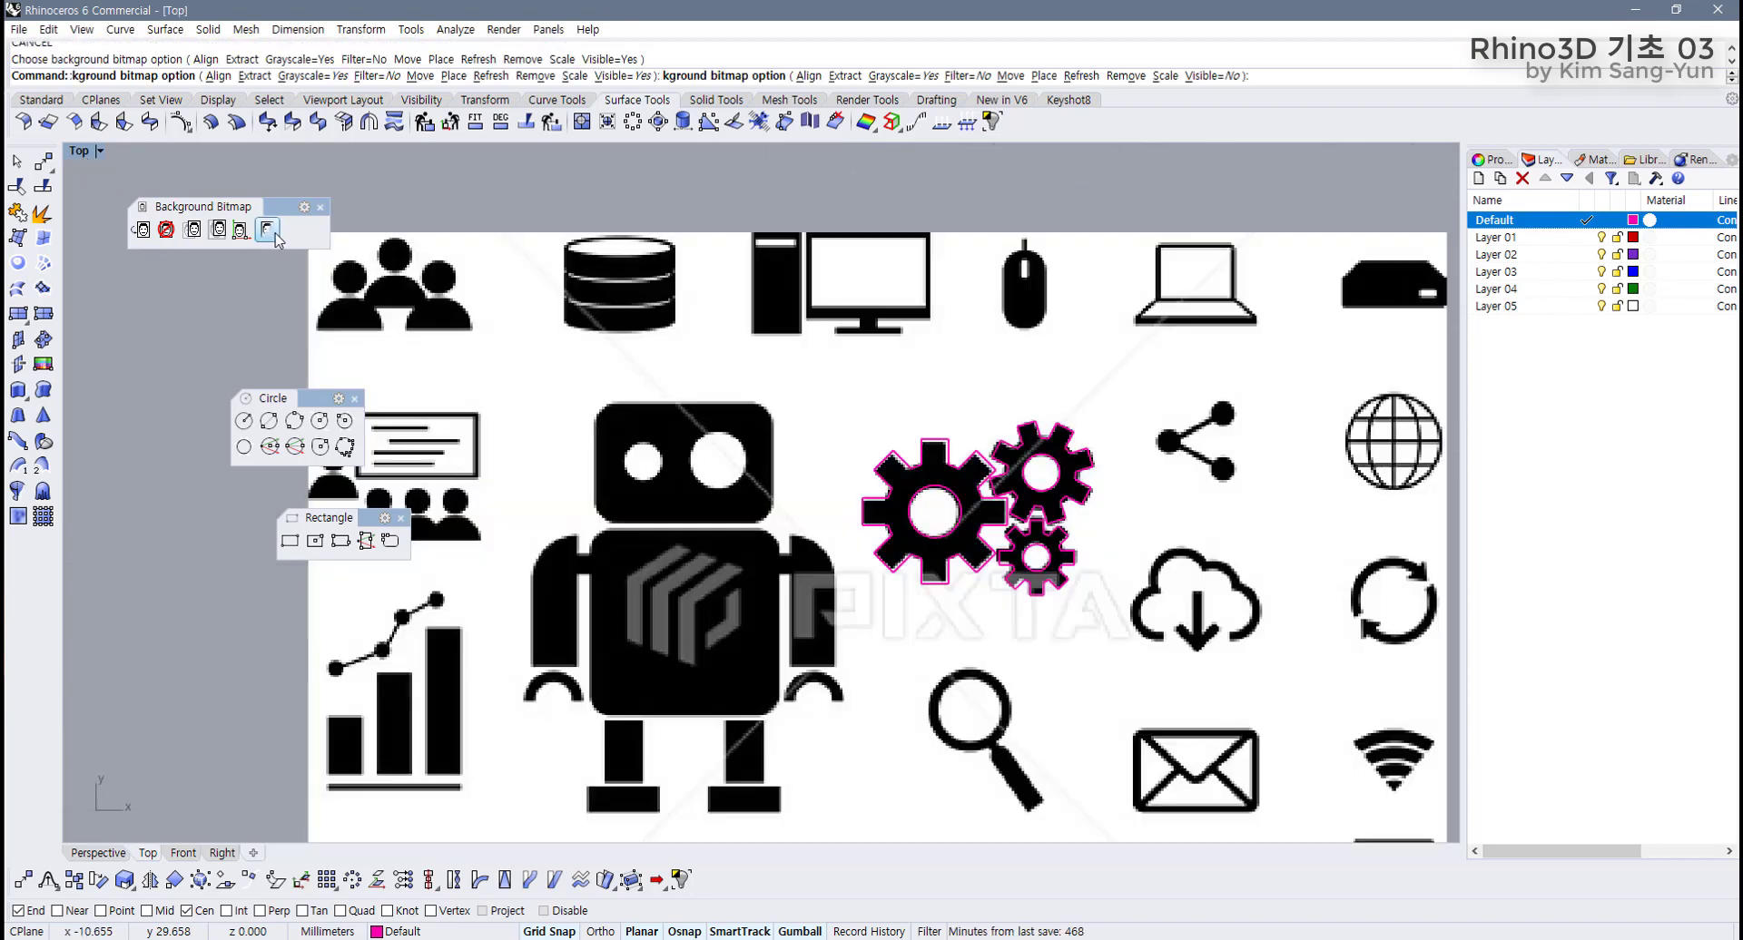
# Examine the robot and cloud pictograms in the background bitmap as the next shapes for tracing.
pyautogui.scroll(2, 616, 503)
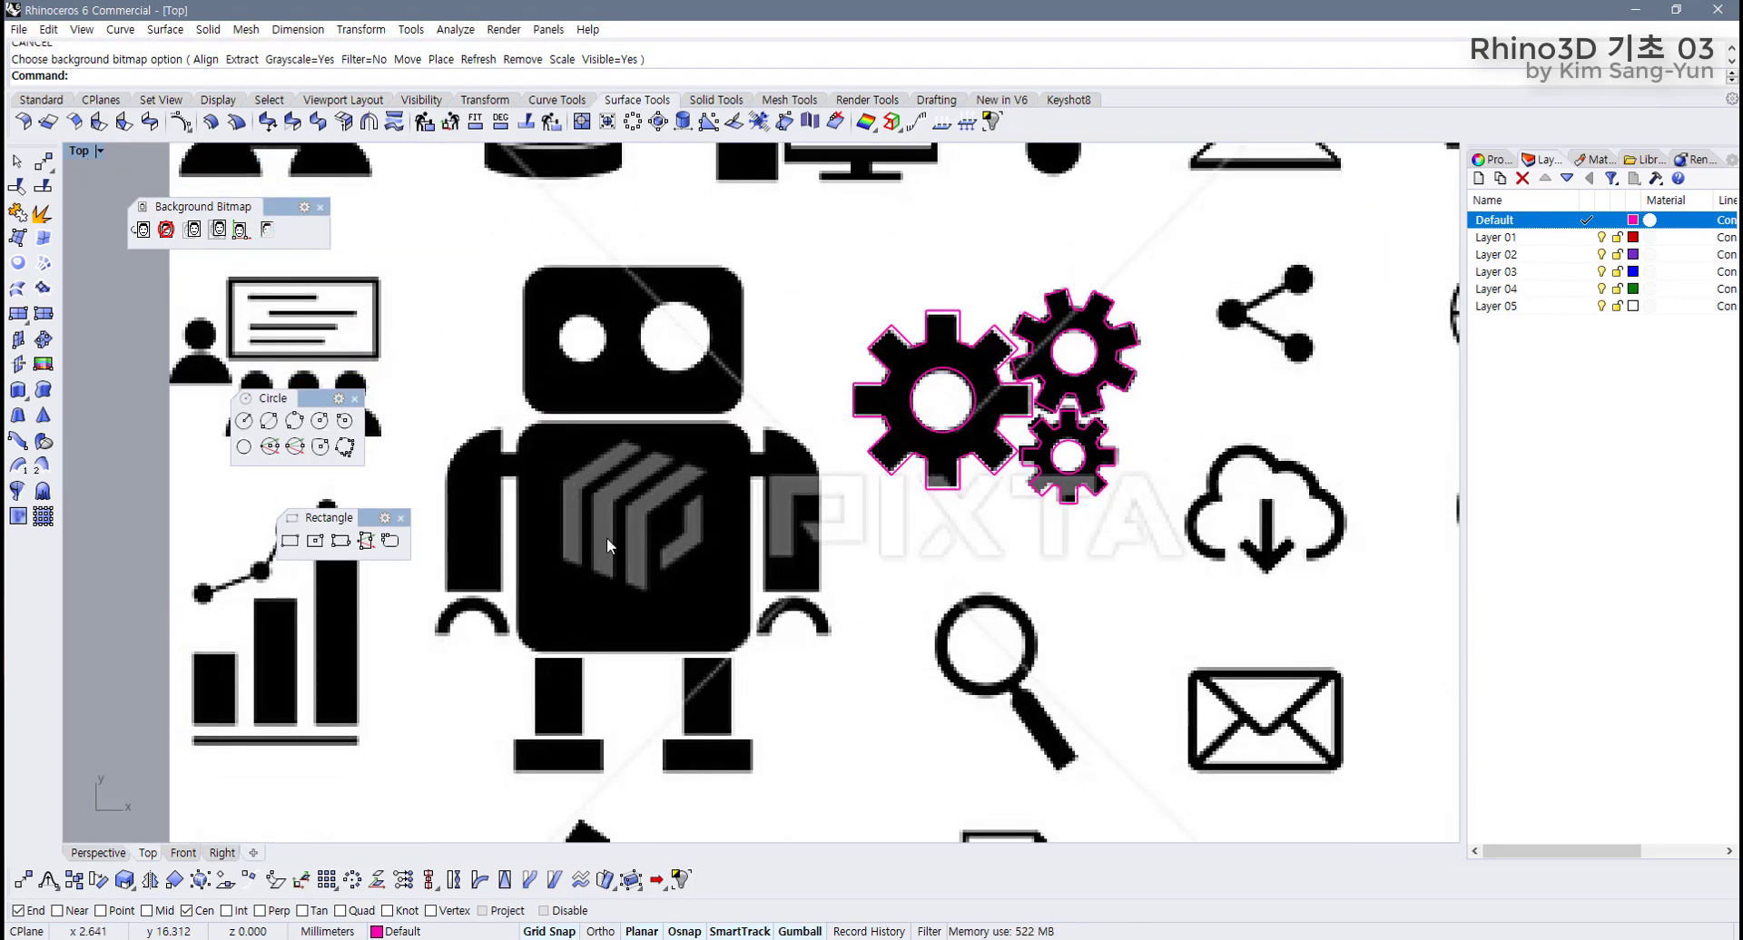
pyautogui.scroll(3, 607, 537)
pyautogui.scroll(-3, 700, 463)
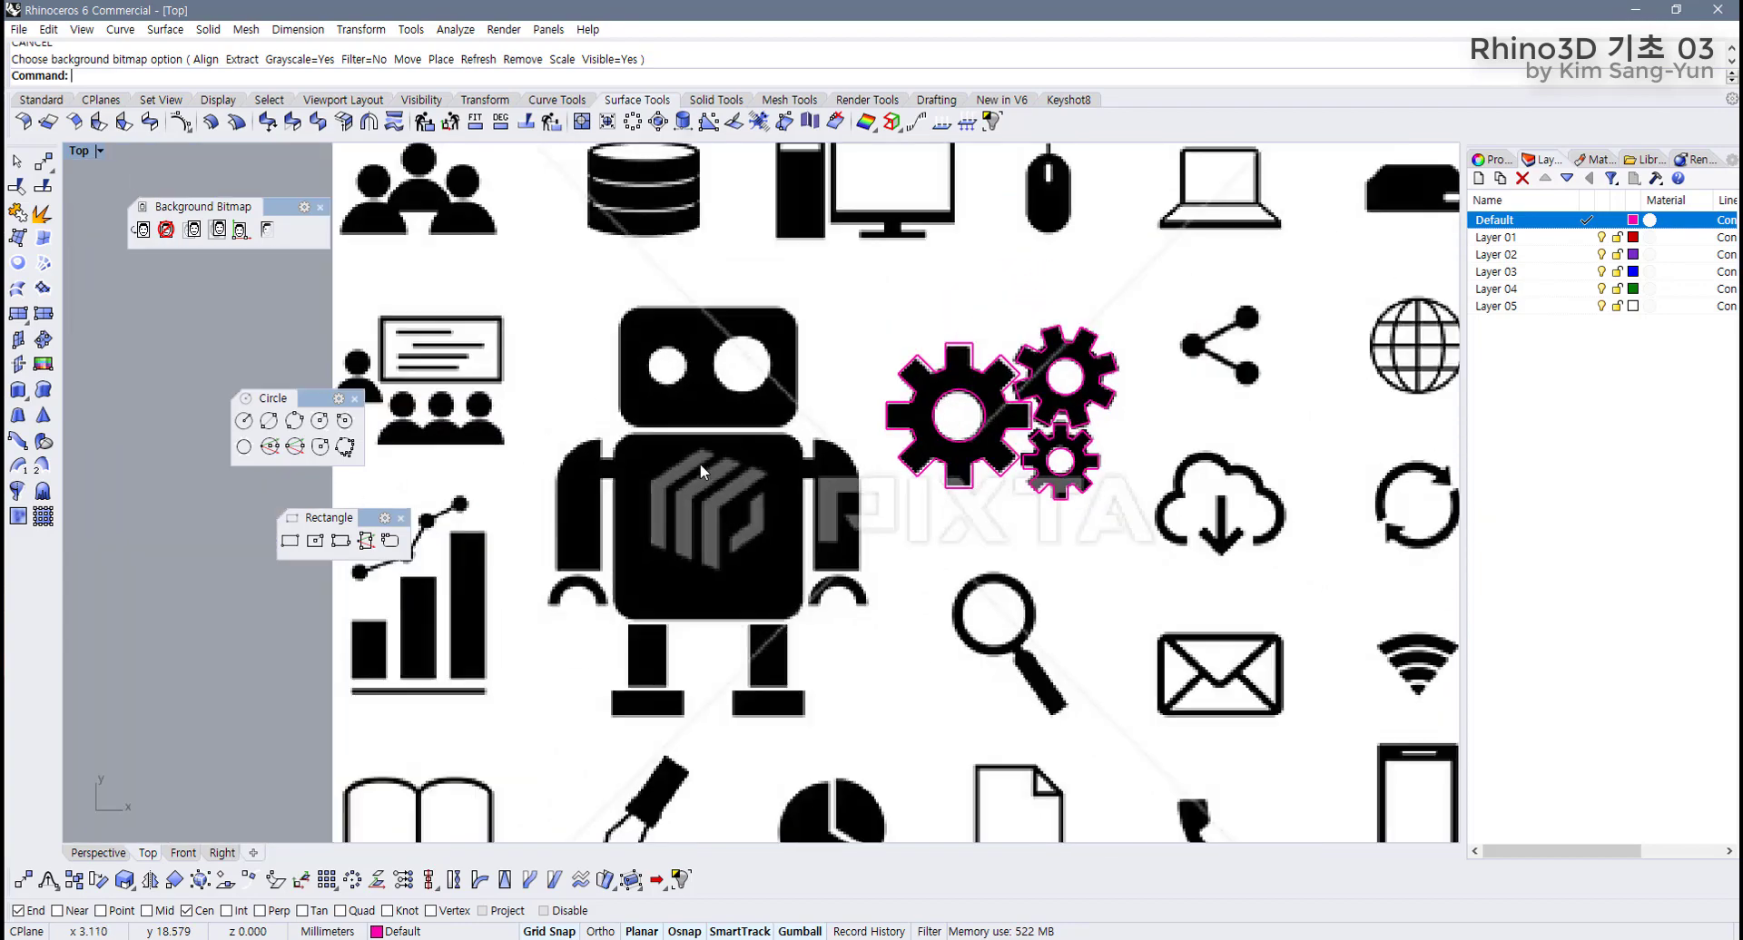
pyautogui.scroll(3, 1024, 581)
pyautogui.scroll(2, 1024, 581)
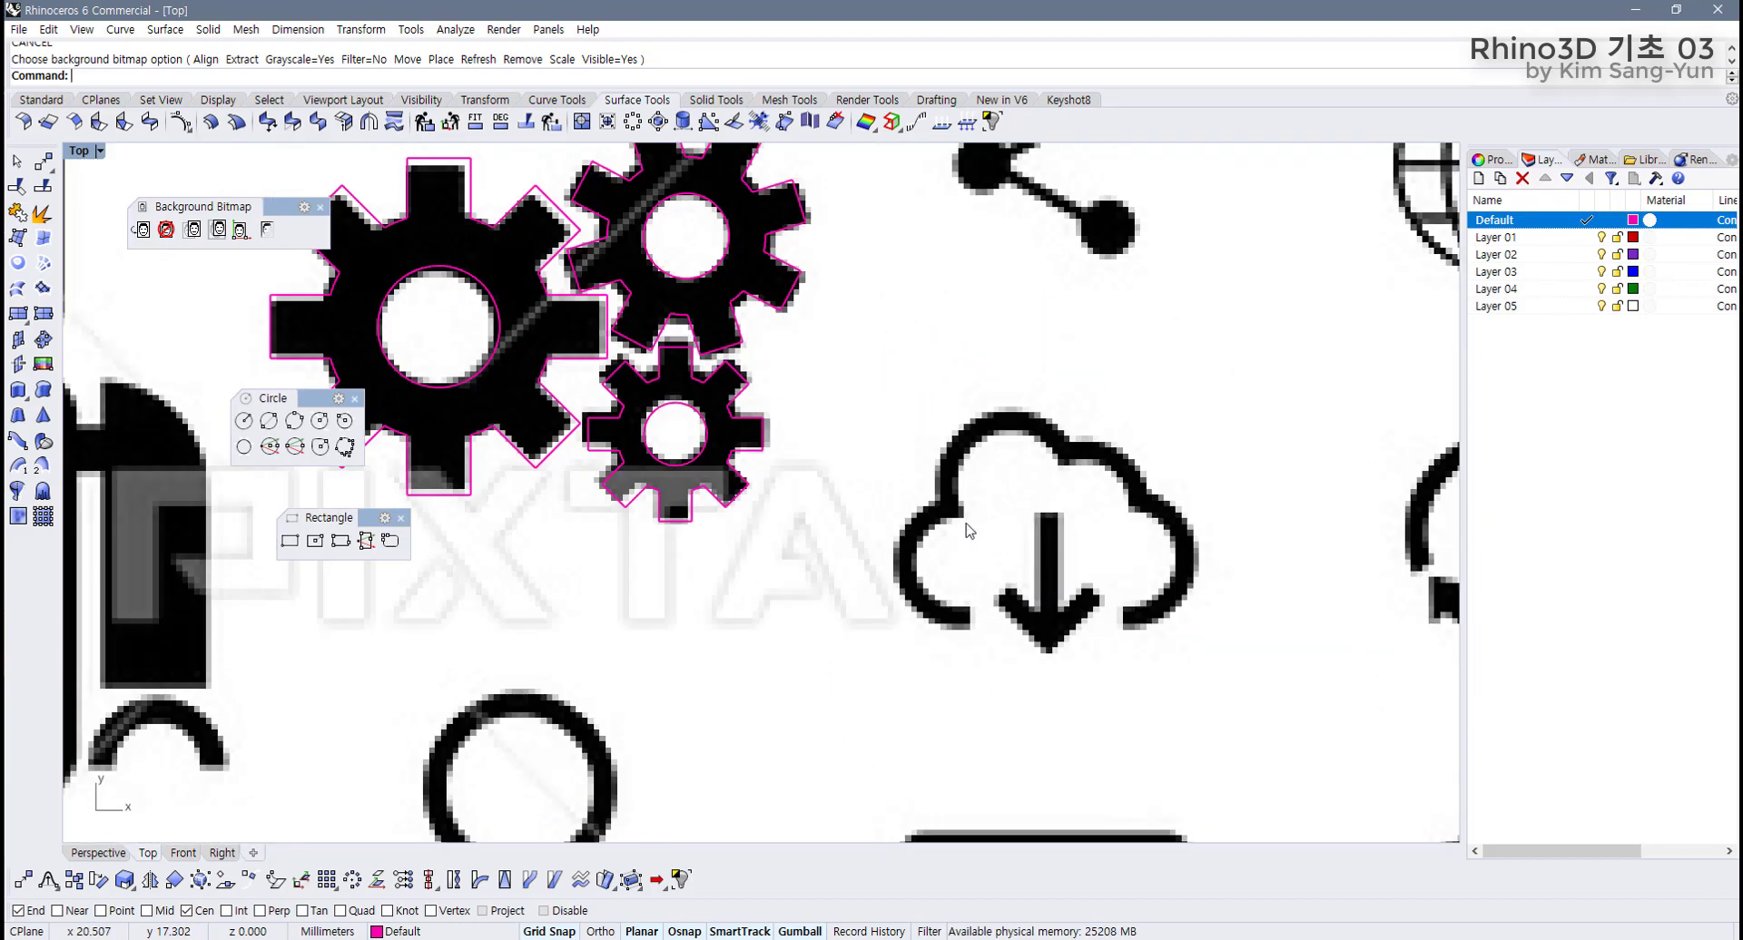
pyautogui.scroll(-3, 999, 563)
pyautogui.moveTo(472, 518); pyautogui.dragTo(822, 522, button='right')
pyautogui.scroll(1, 826, 519)
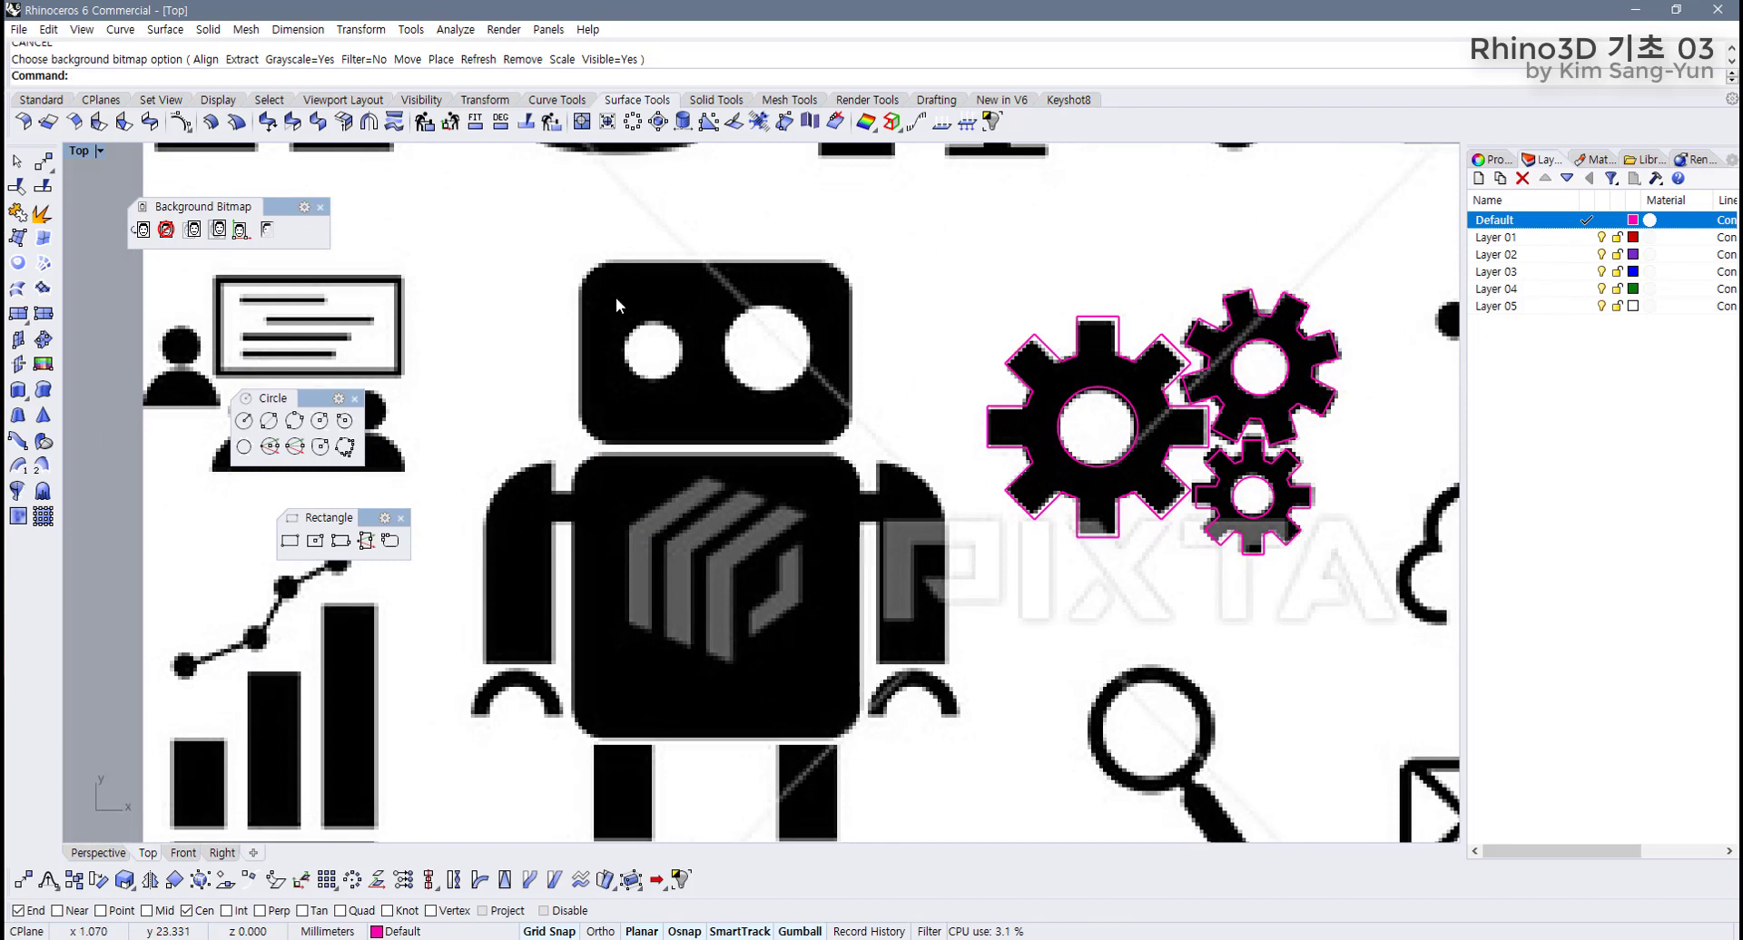
# Turn off grid snap for drawing a rectangle on the robot pictogram.
pyautogui.click(290, 542)
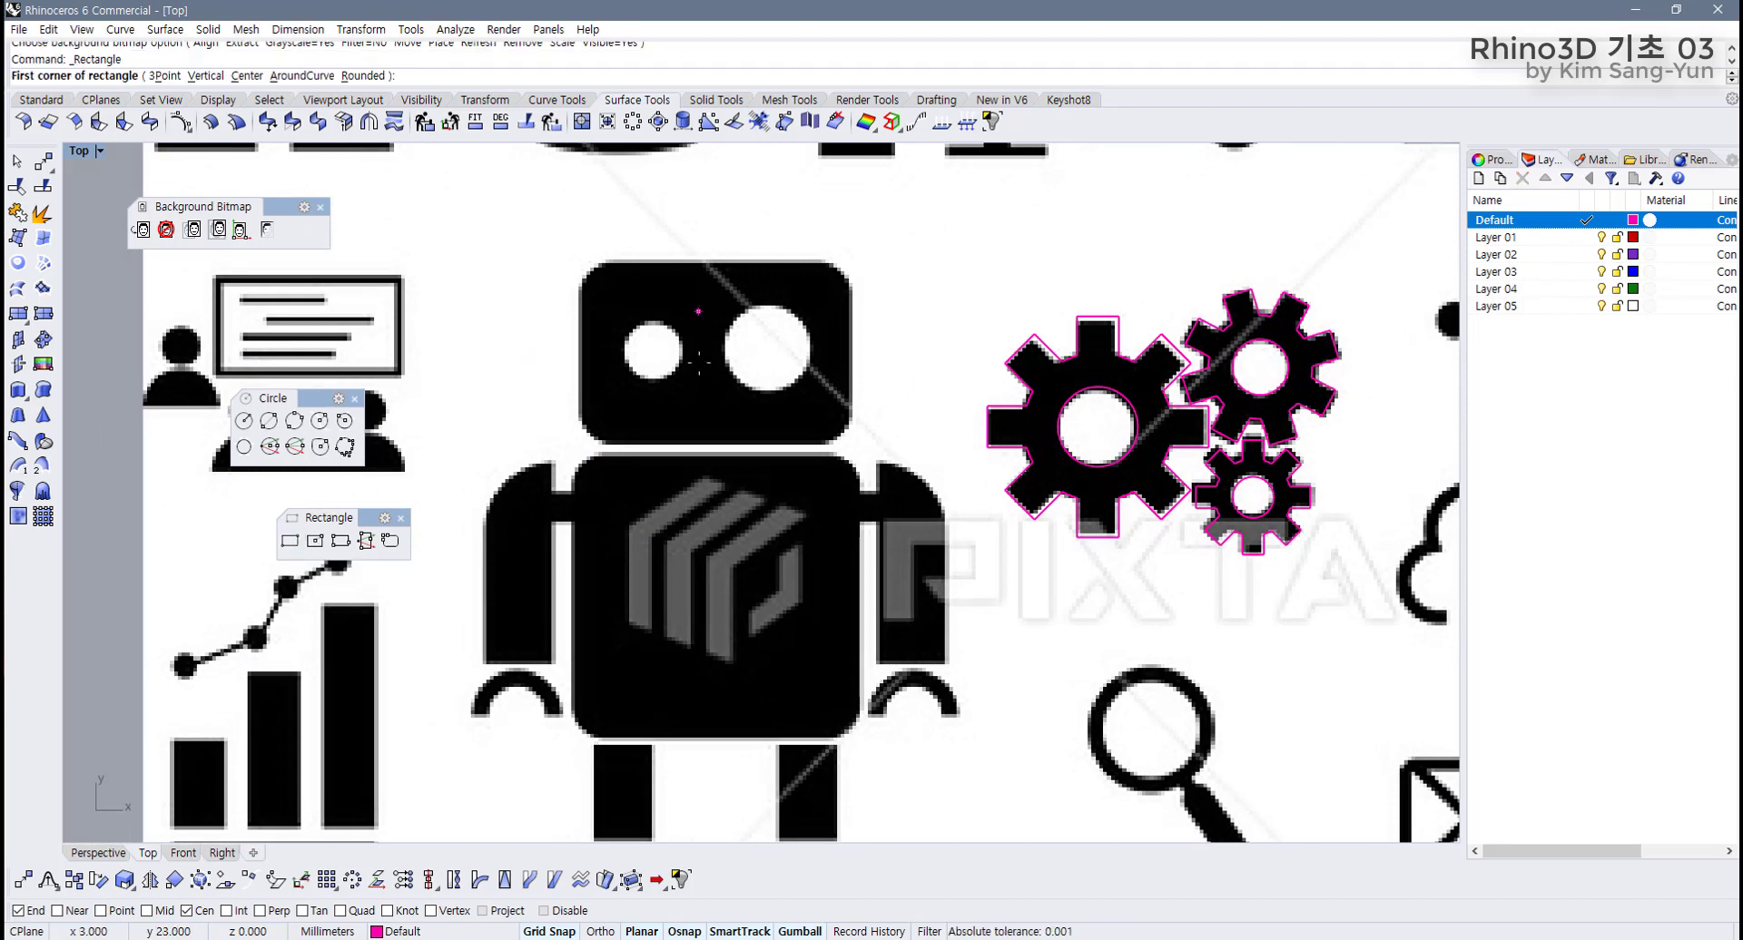
pyautogui.click(552, 931)
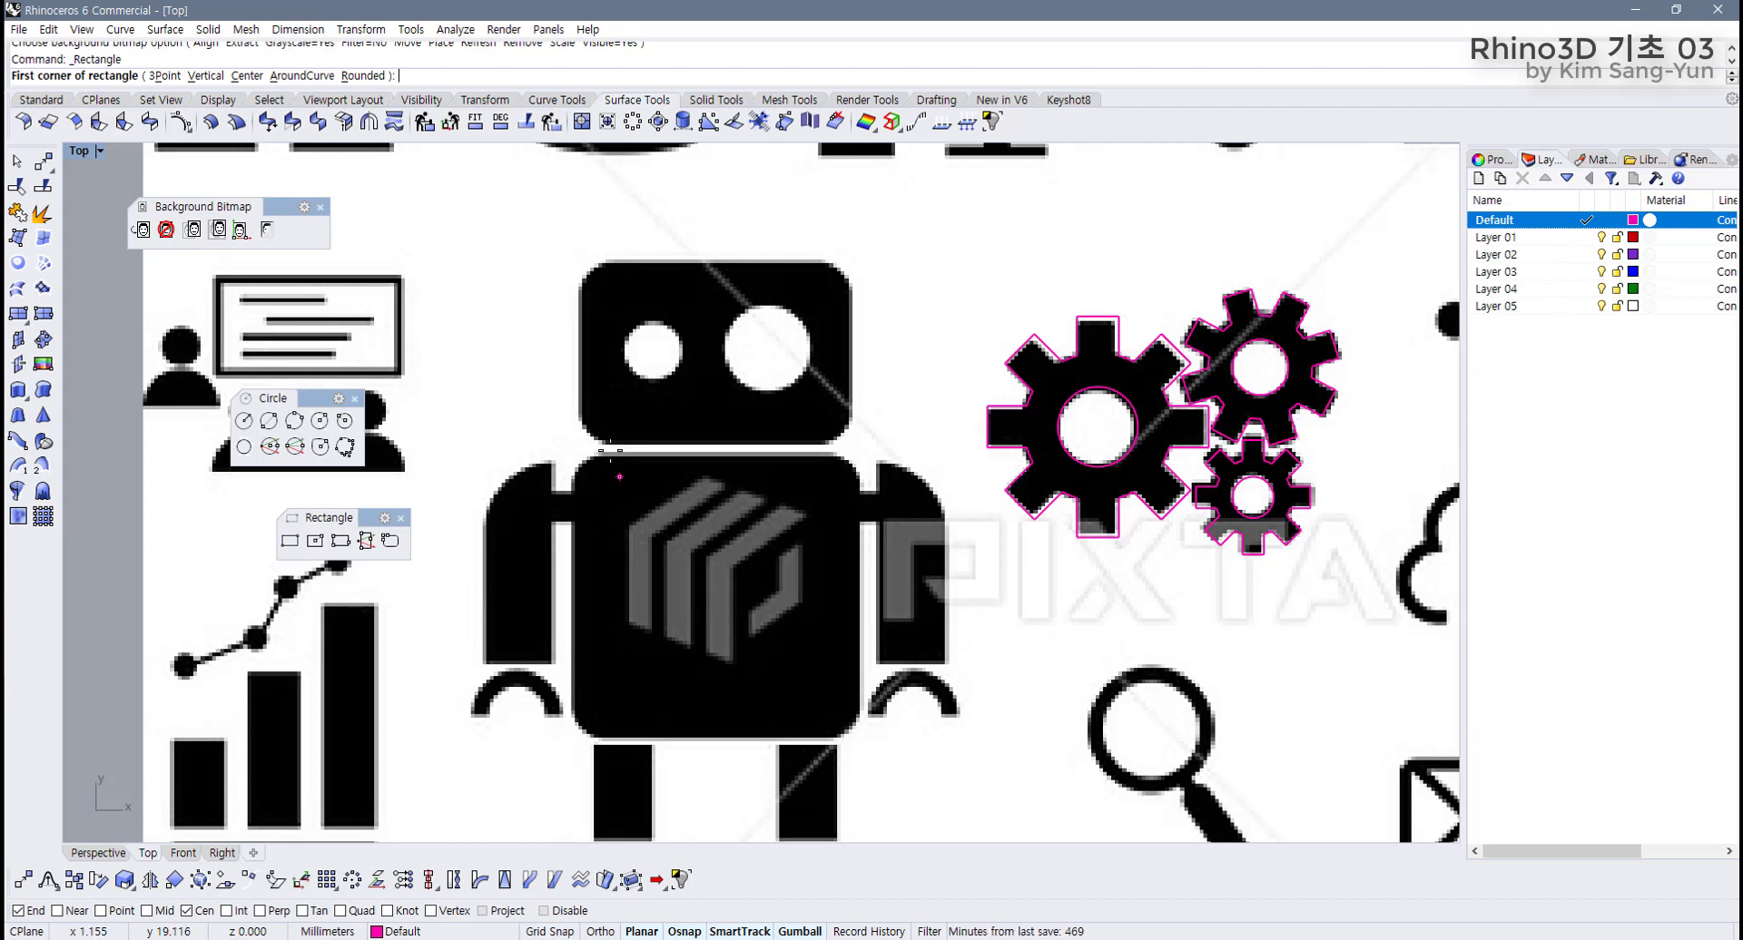
pyautogui.moveTo(614, 588); pyautogui.dragTo(535, 479, button='right')
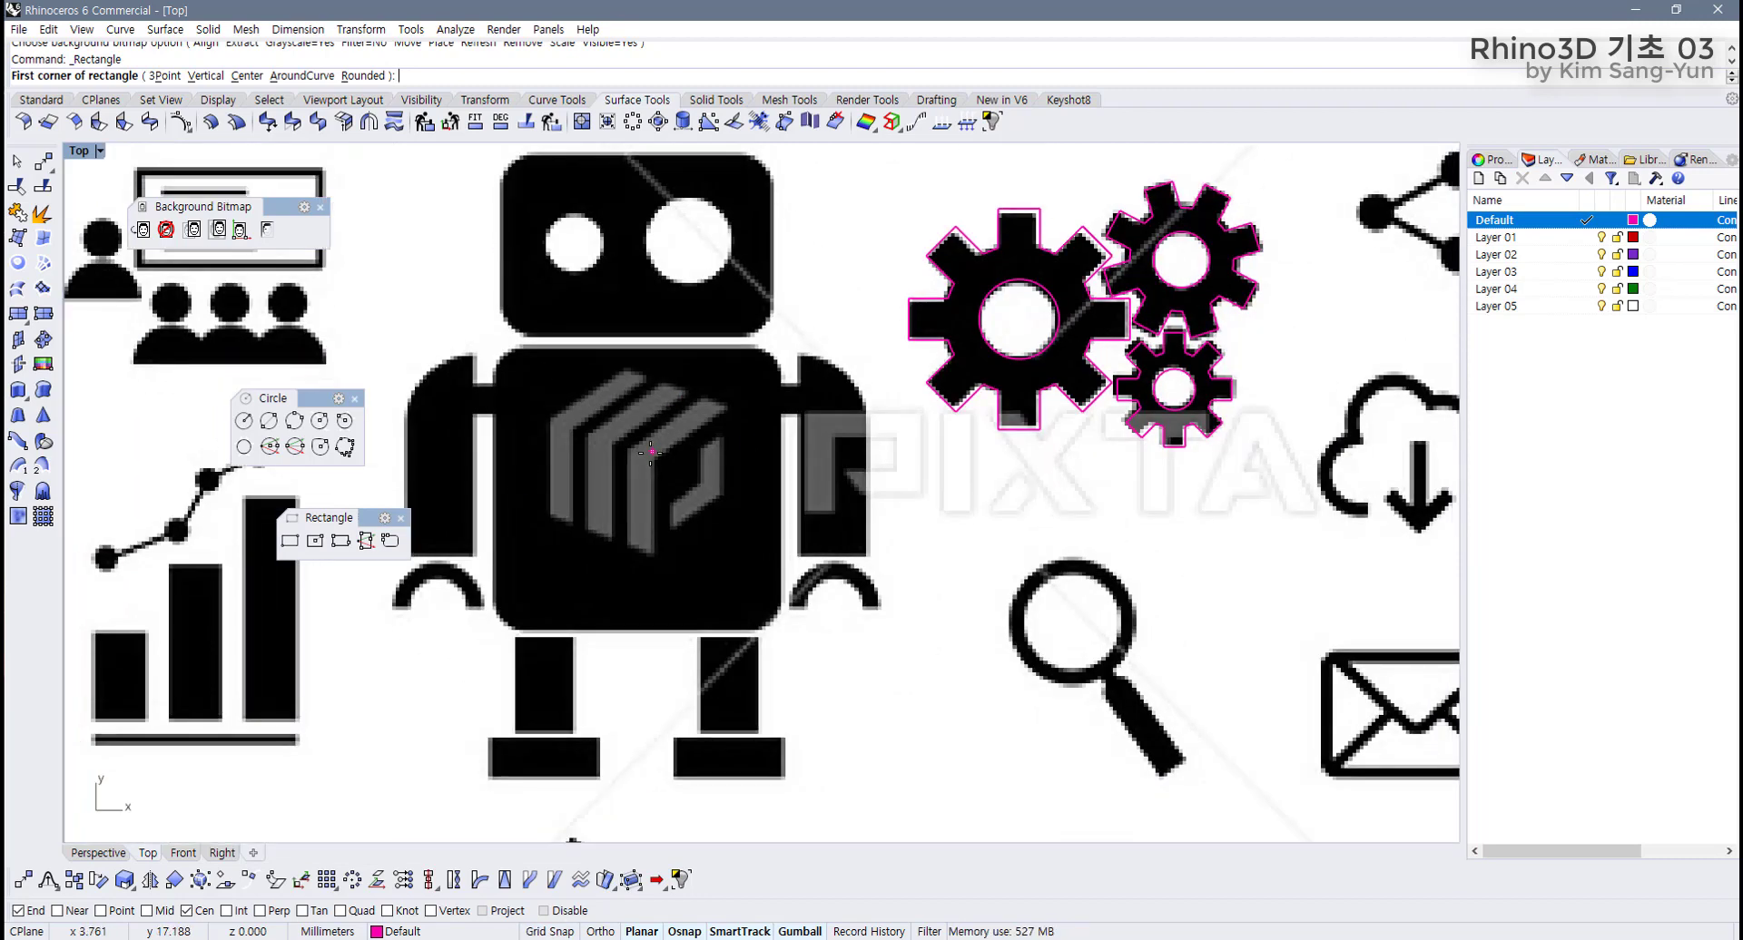
pyautogui.press('Home')
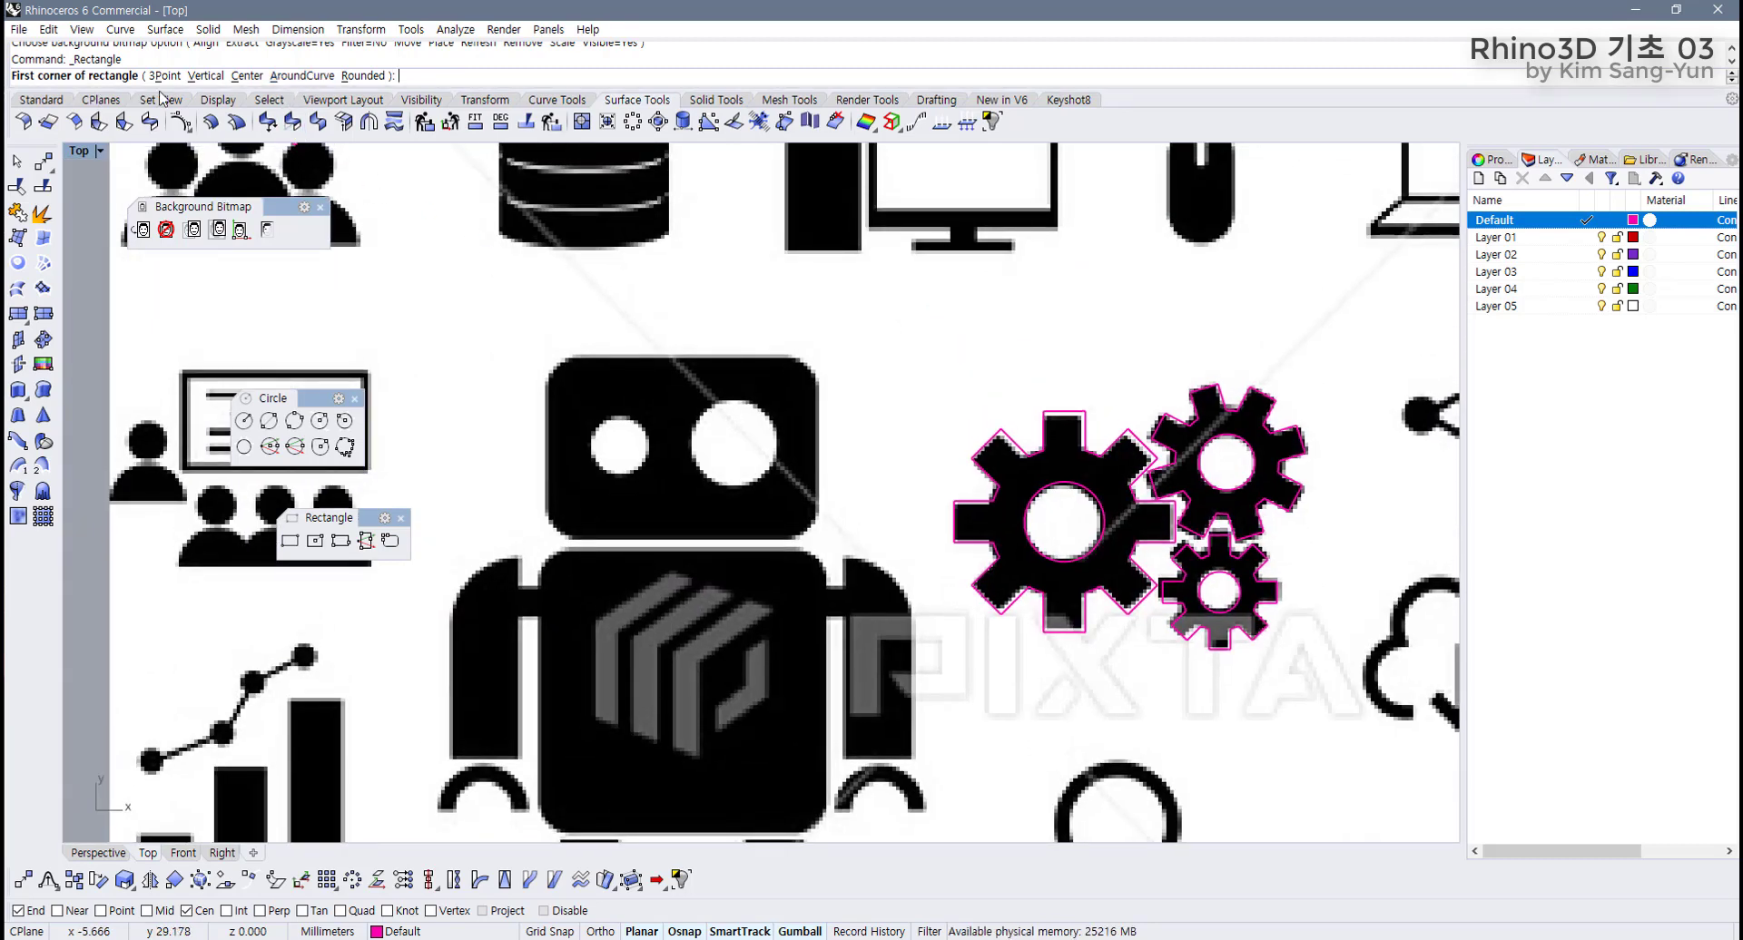
pyautogui.click(289, 80)
pyautogui.press('Home')
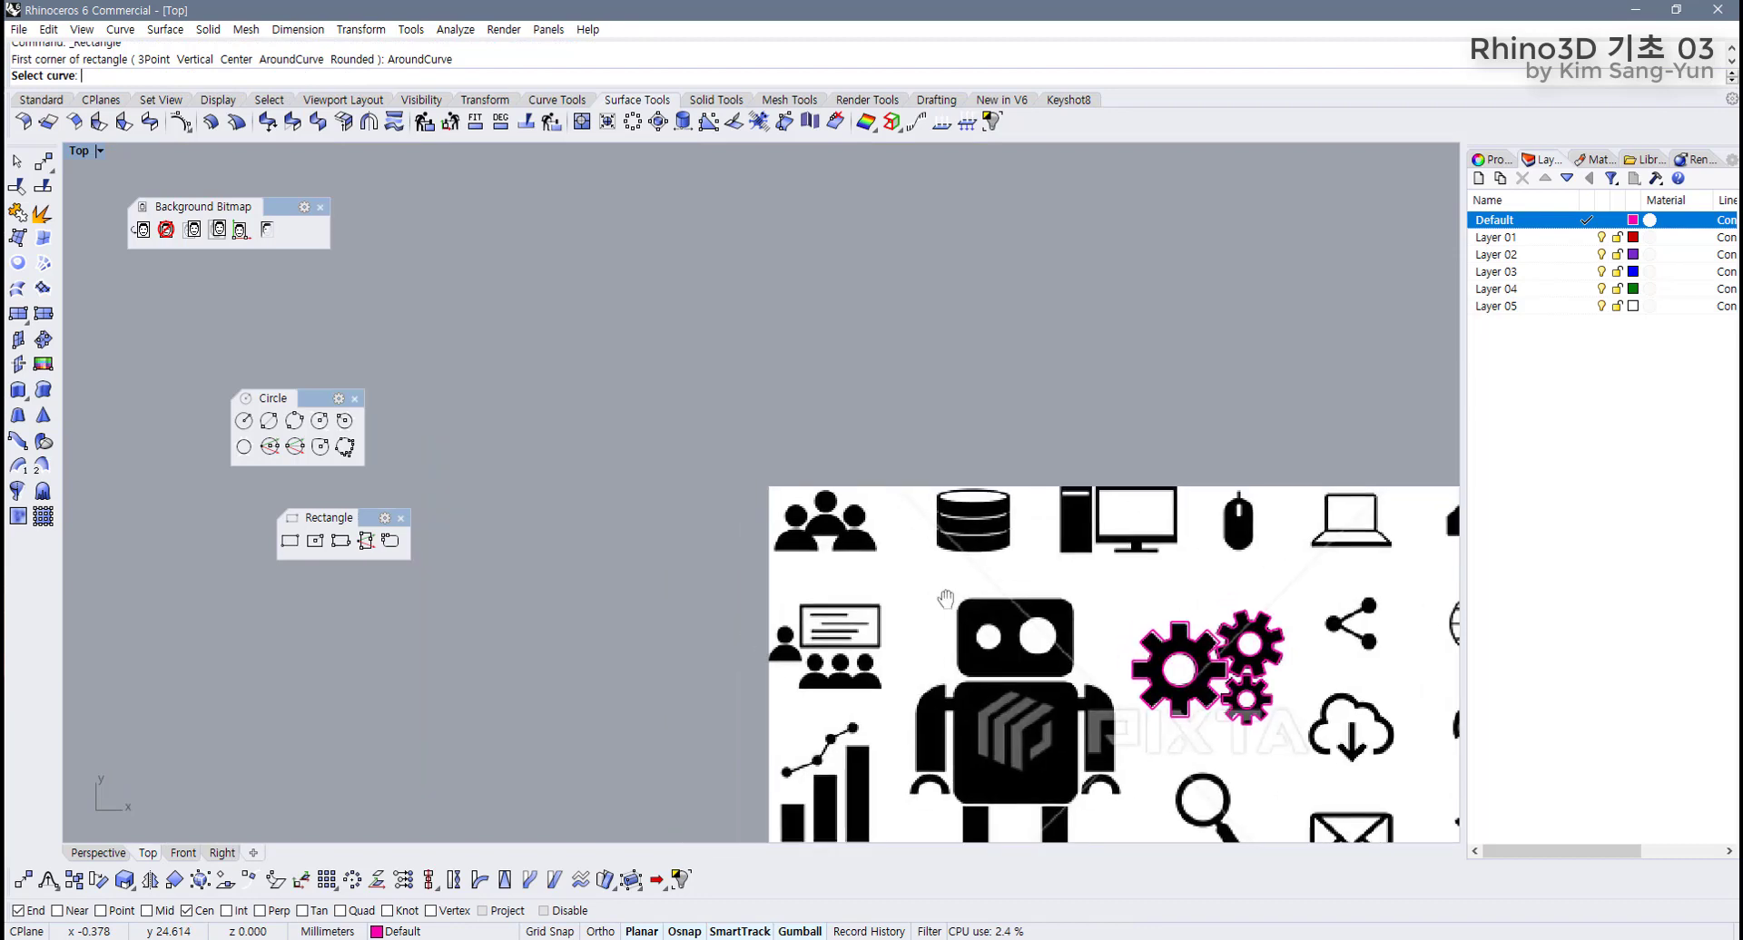
pyautogui.press('Escape')
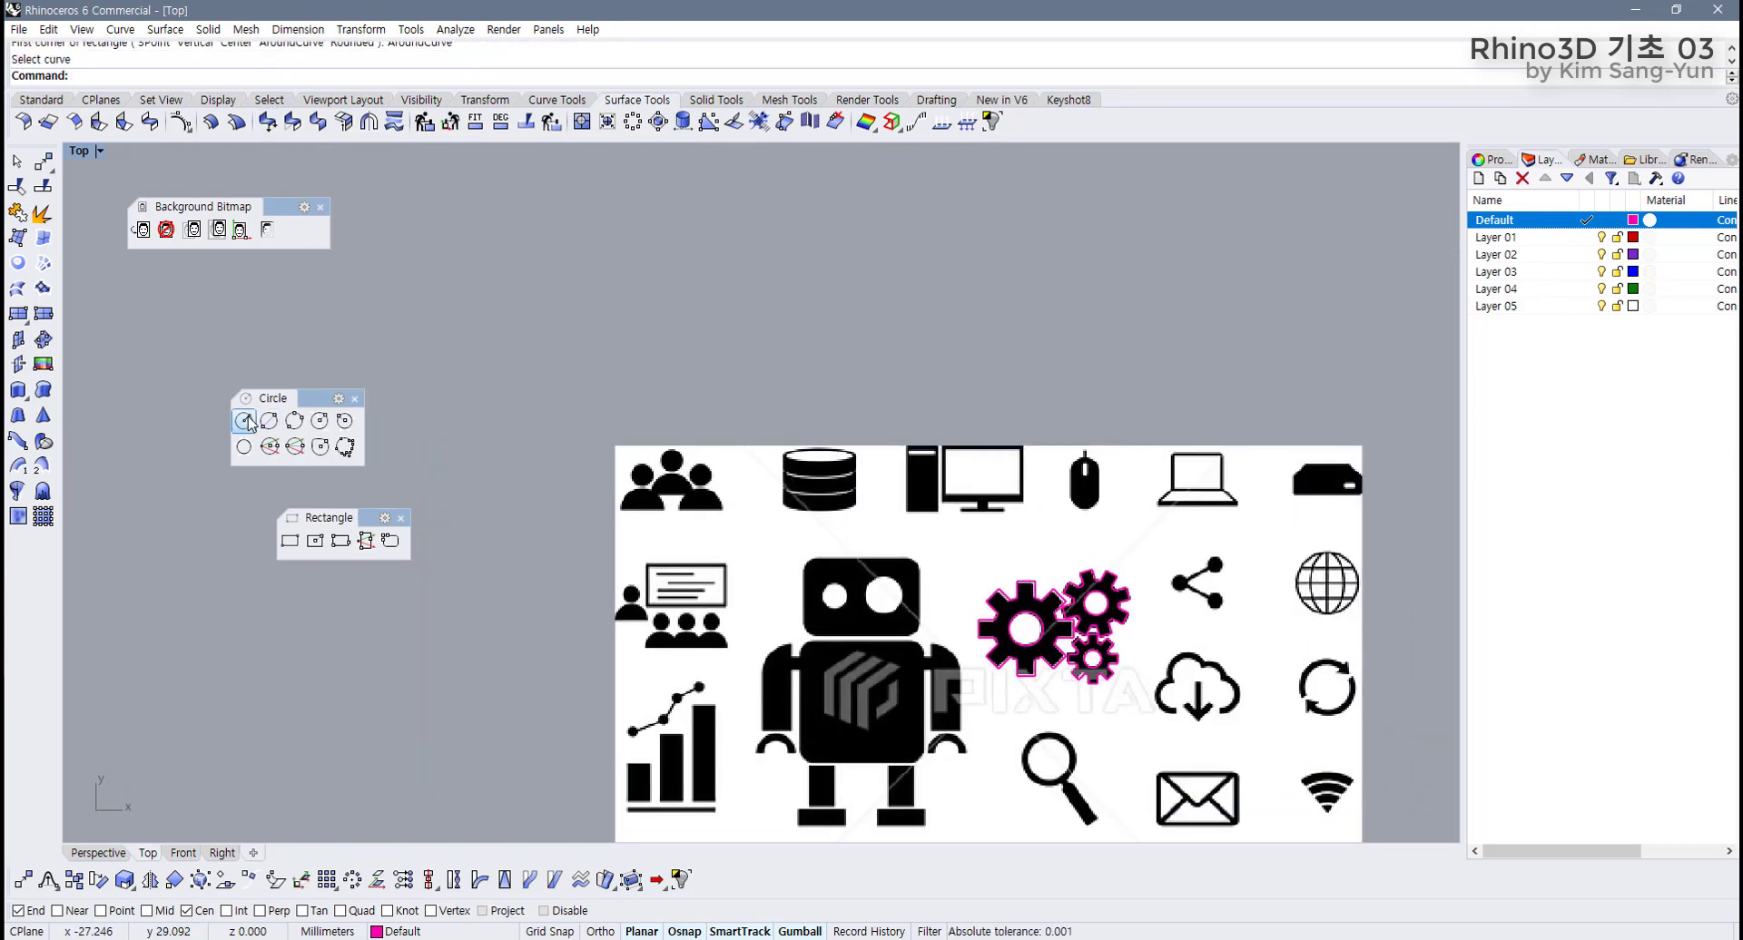
# Draw a trial rounded rectangle with arc corners in the empty area beside the bitmap and delete it.
pyautogui.click(289, 541)
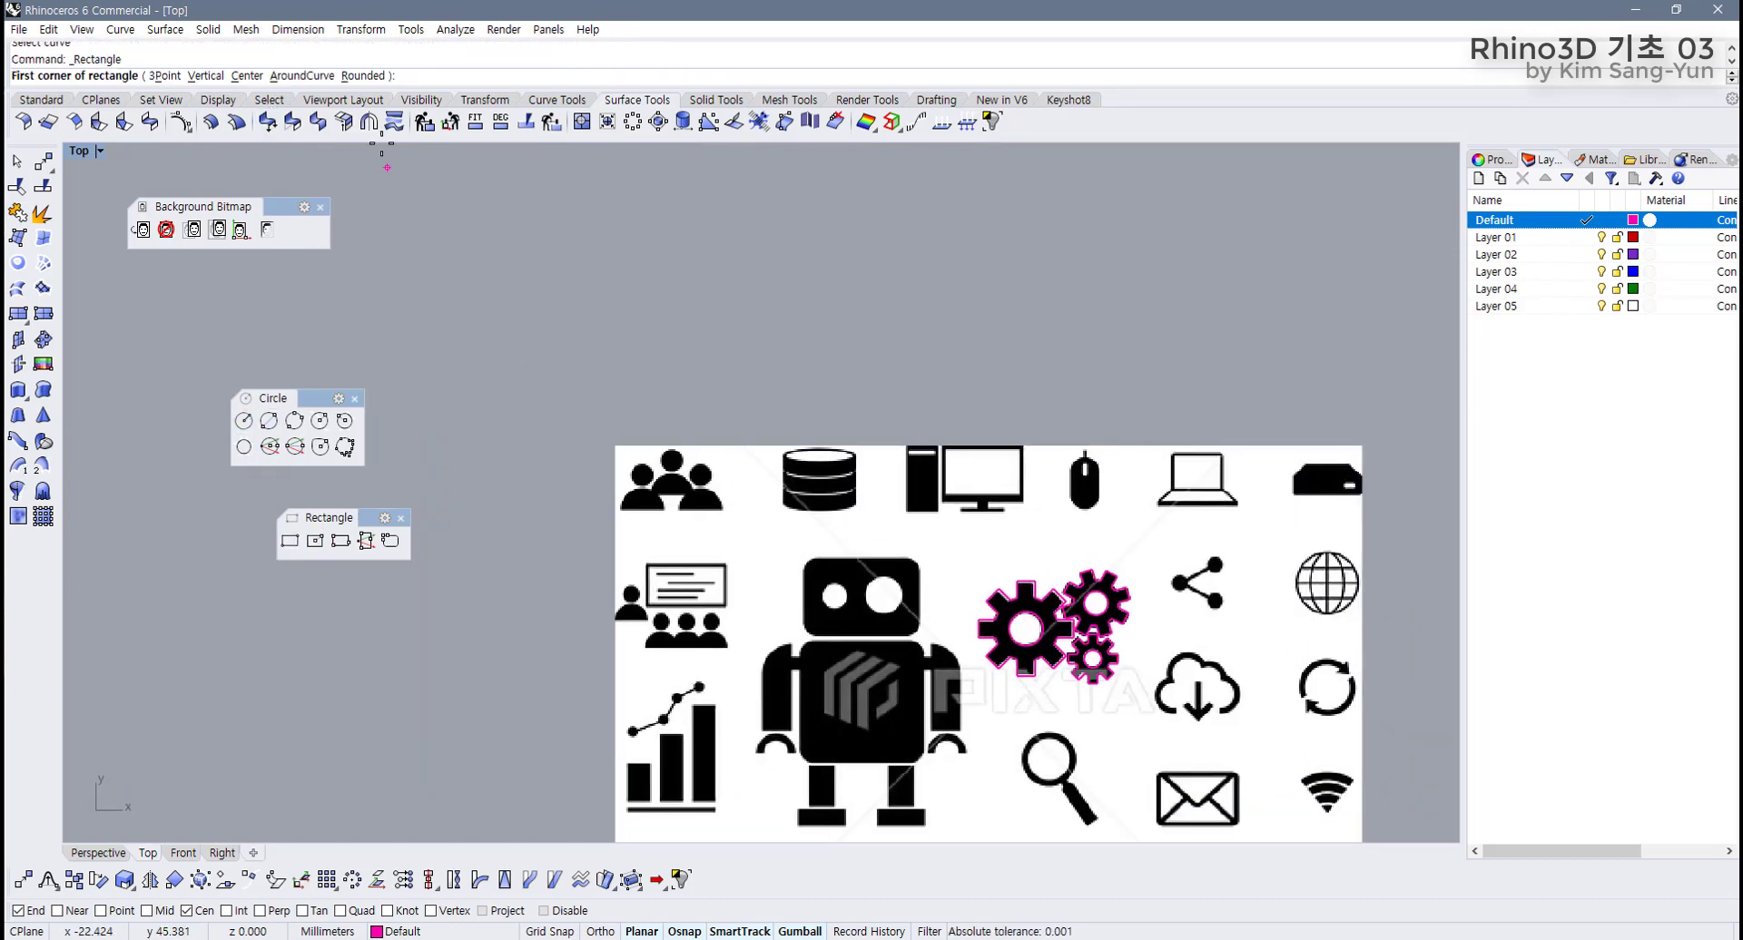
pyautogui.click(368, 77)
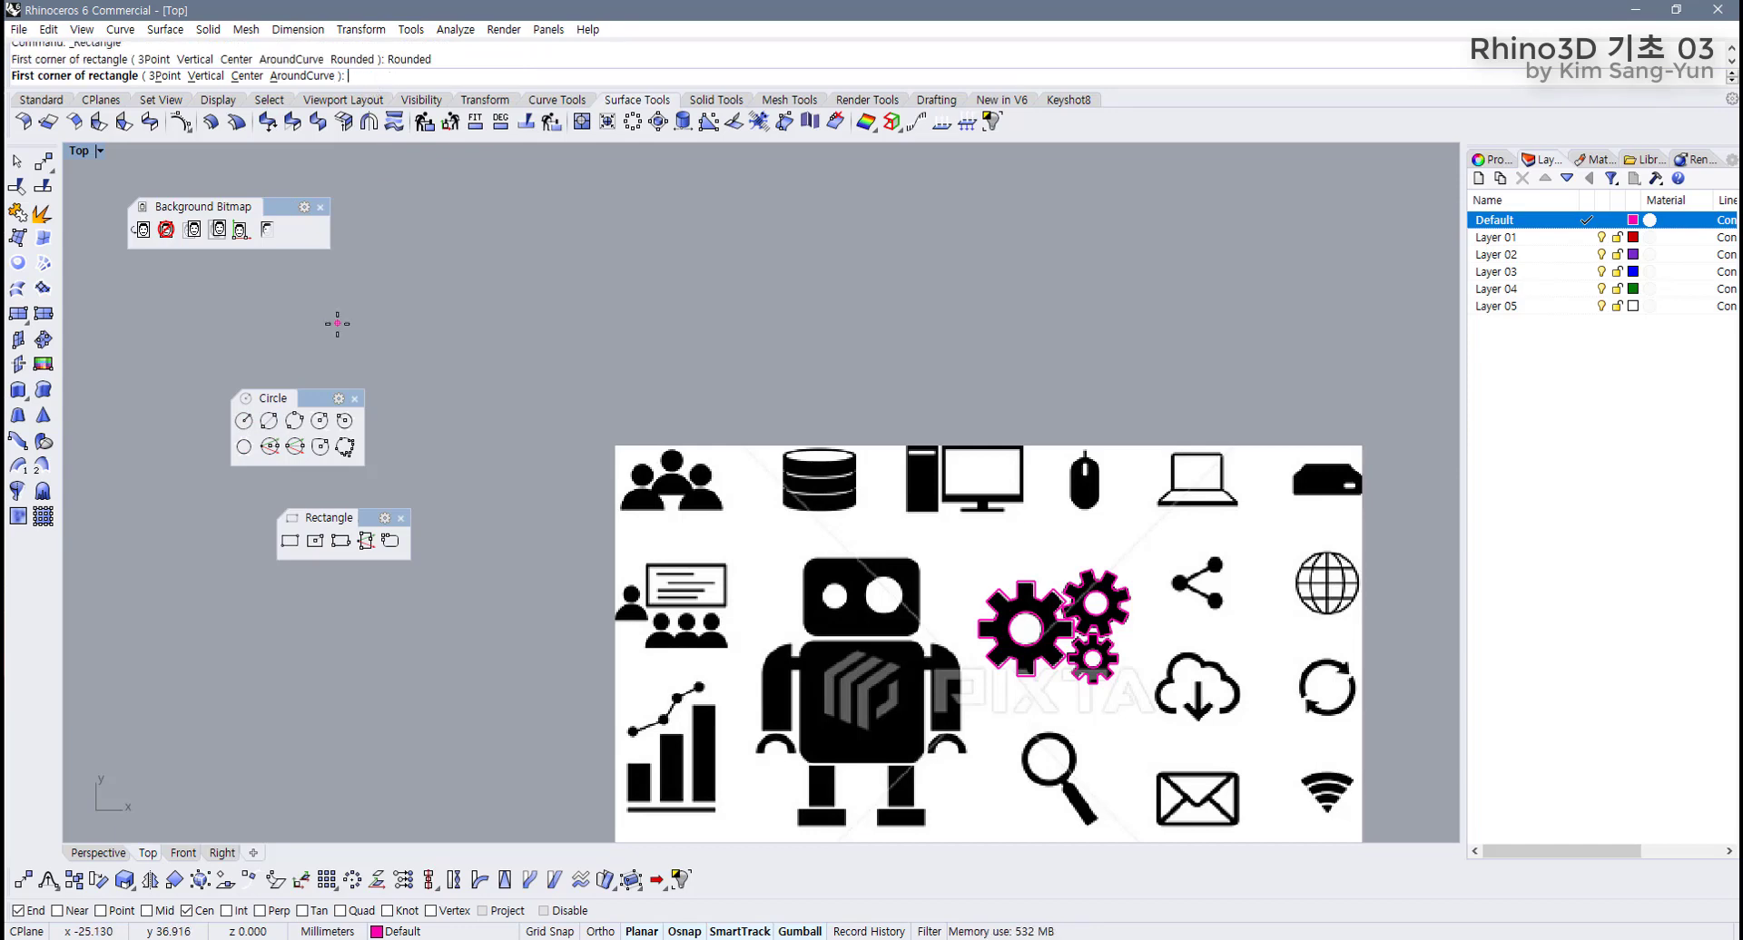
pyautogui.click(415, 248)
pyautogui.click(635, 385)
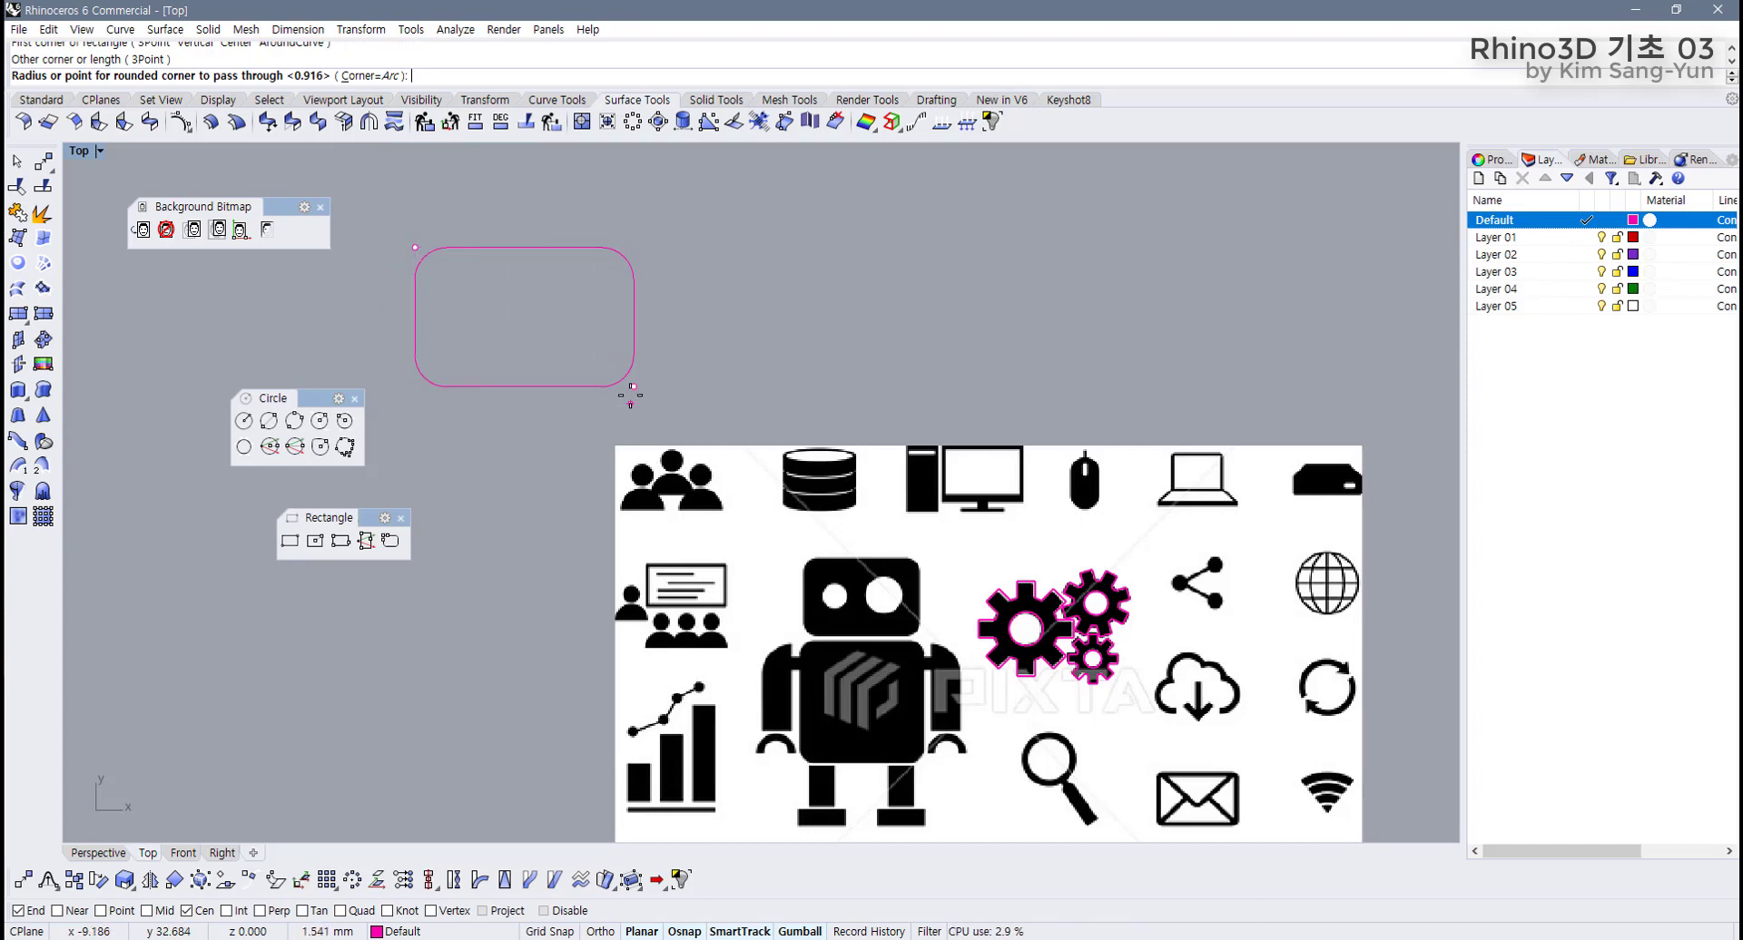
pyautogui.click(633, 377)
pyautogui.scroll(3, 588, 334)
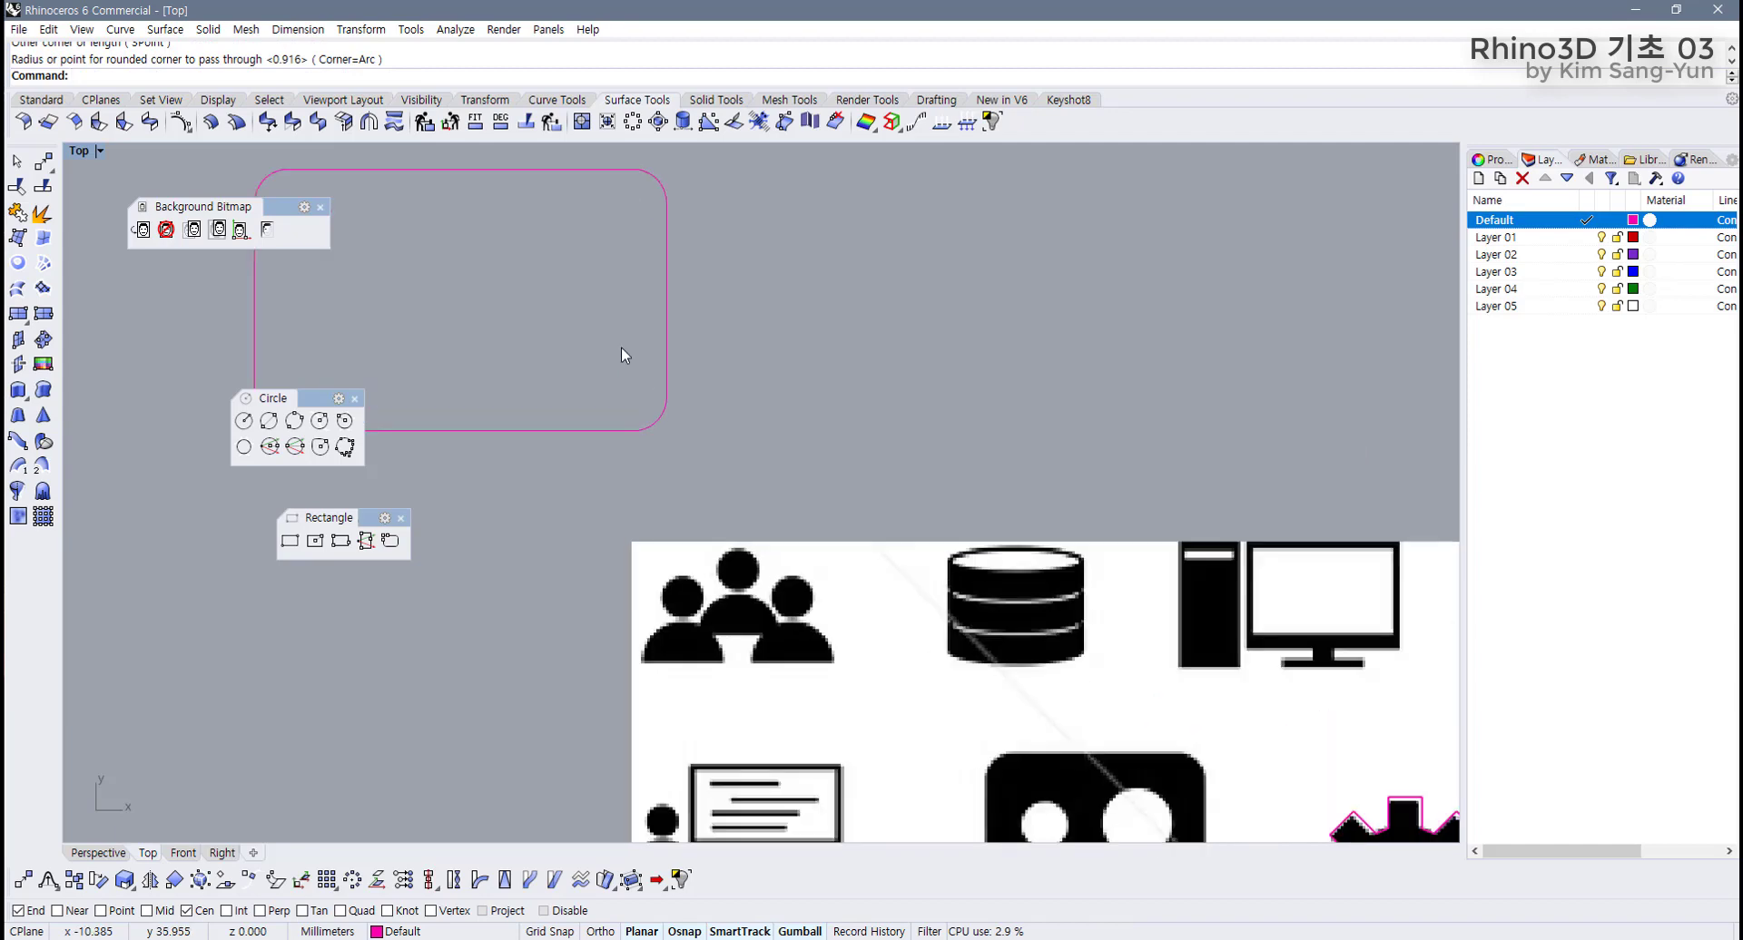
pyautogui.click(662, 363)
pyautogui.press('Delete')
pyautogui.scroll(-2, 626, 470)
pyautogui.scroll(5, 755, 587)
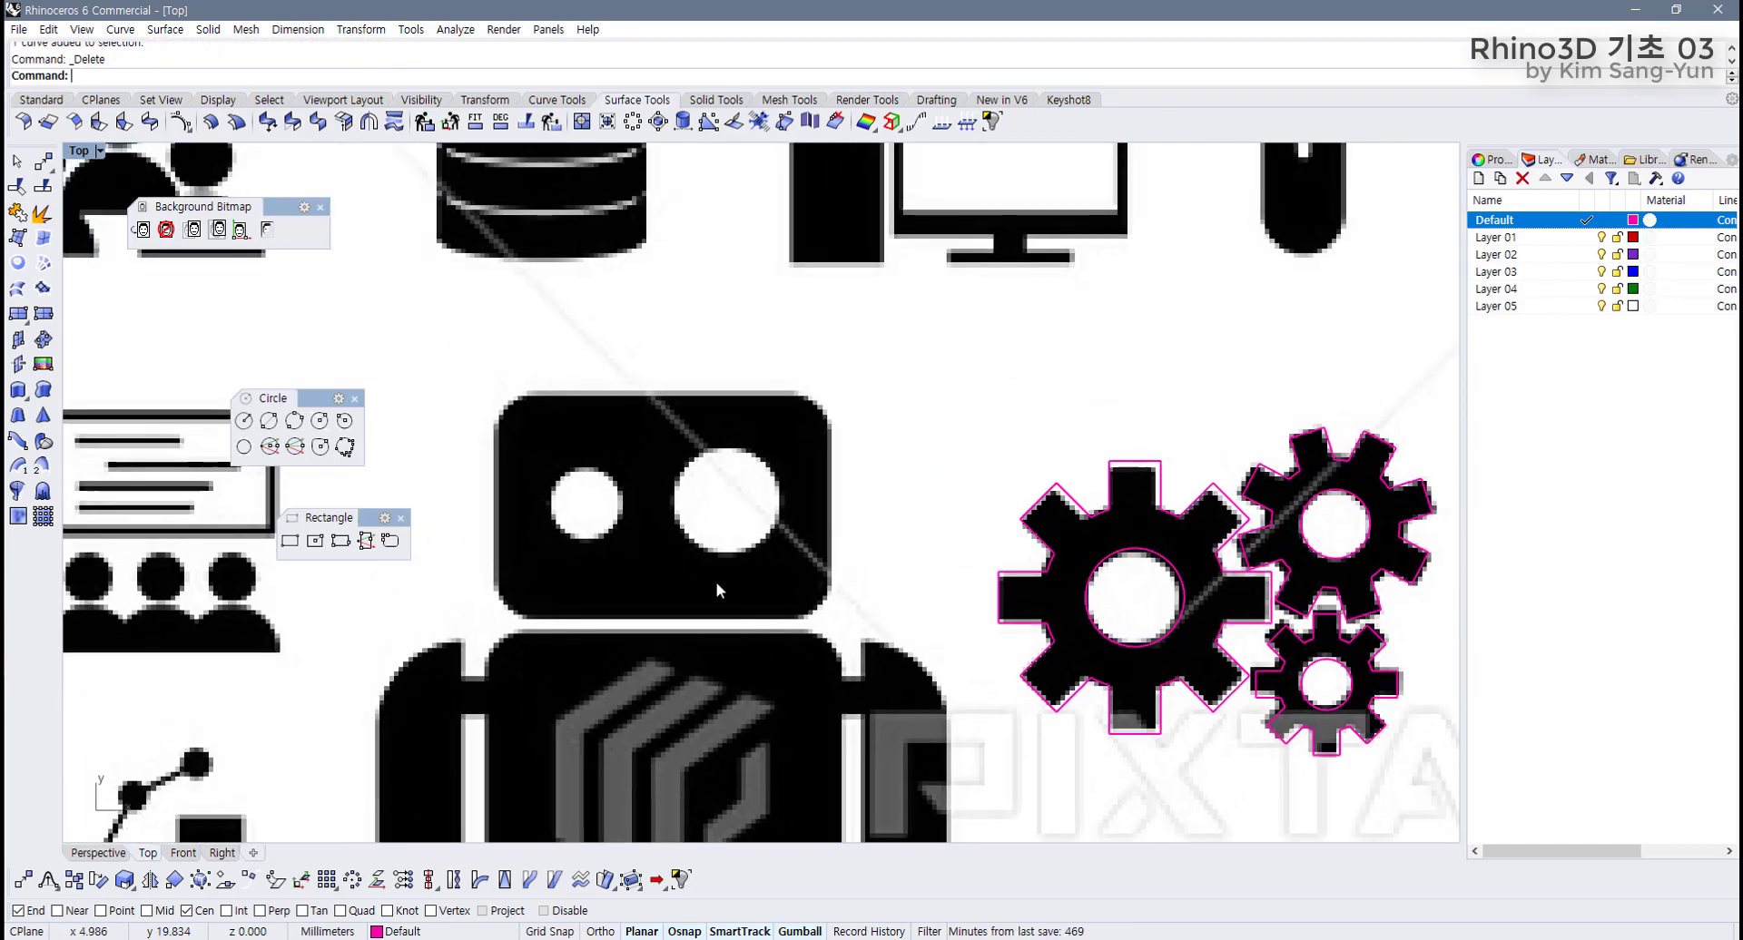
pyautogui.scroll(3, 743, 626)
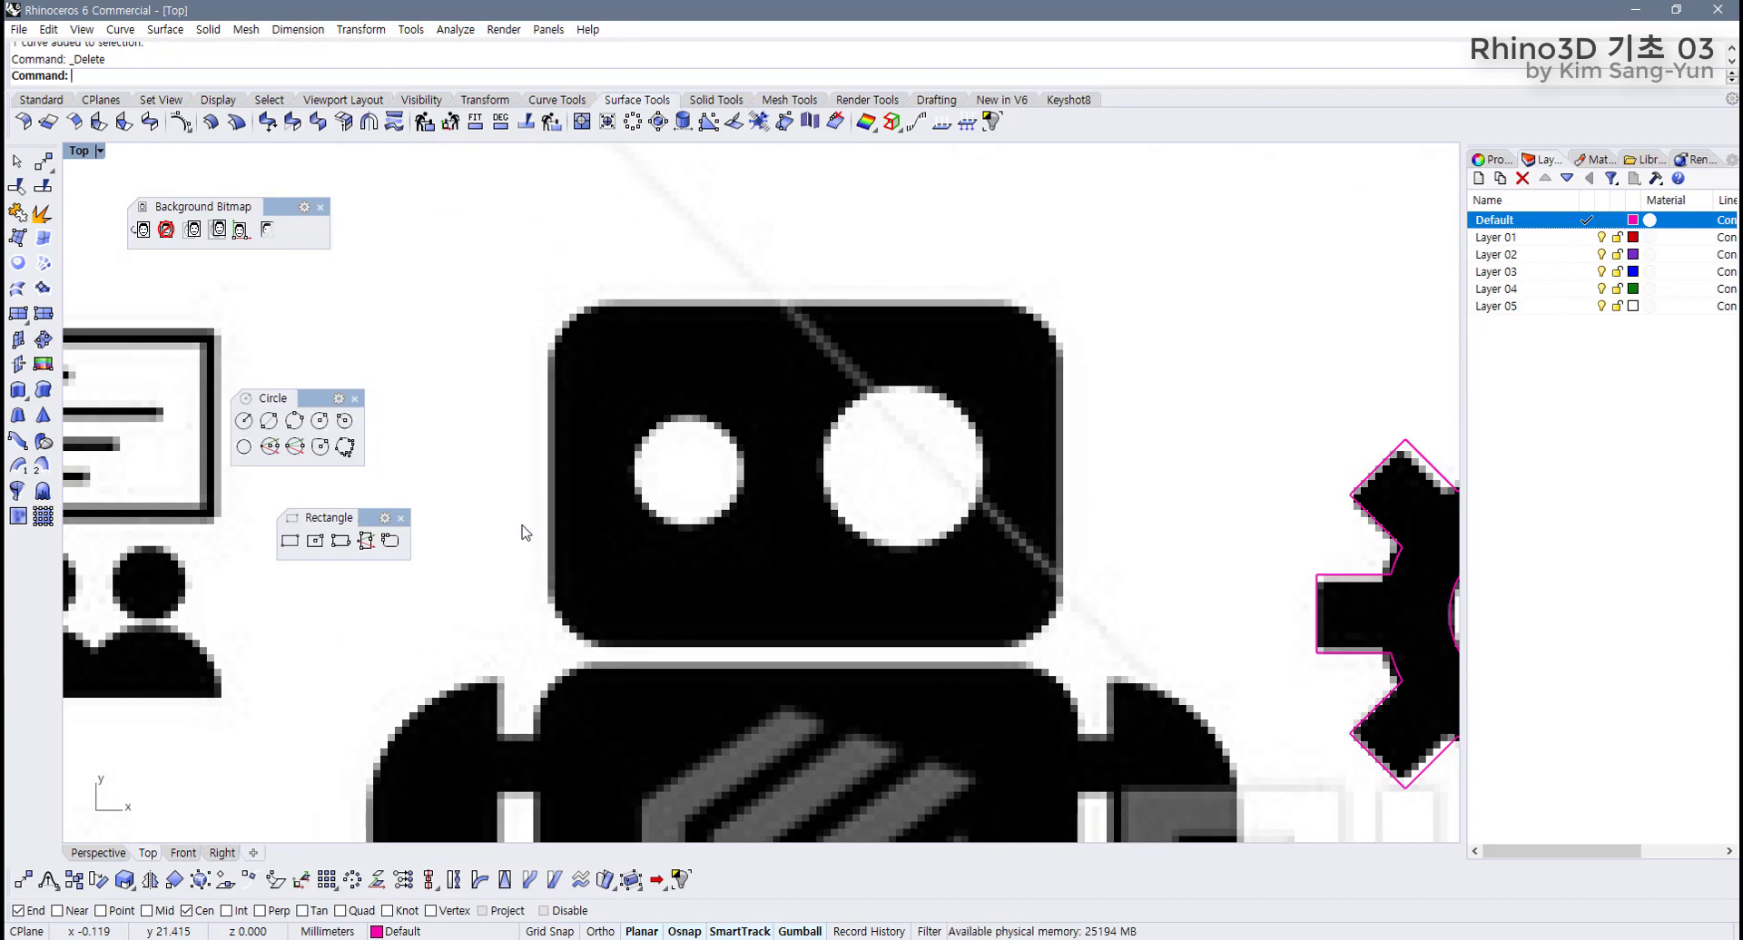
pyautogui.scroll(-2, 528, 541)
pyautogui.scroll(2, 574, 581)
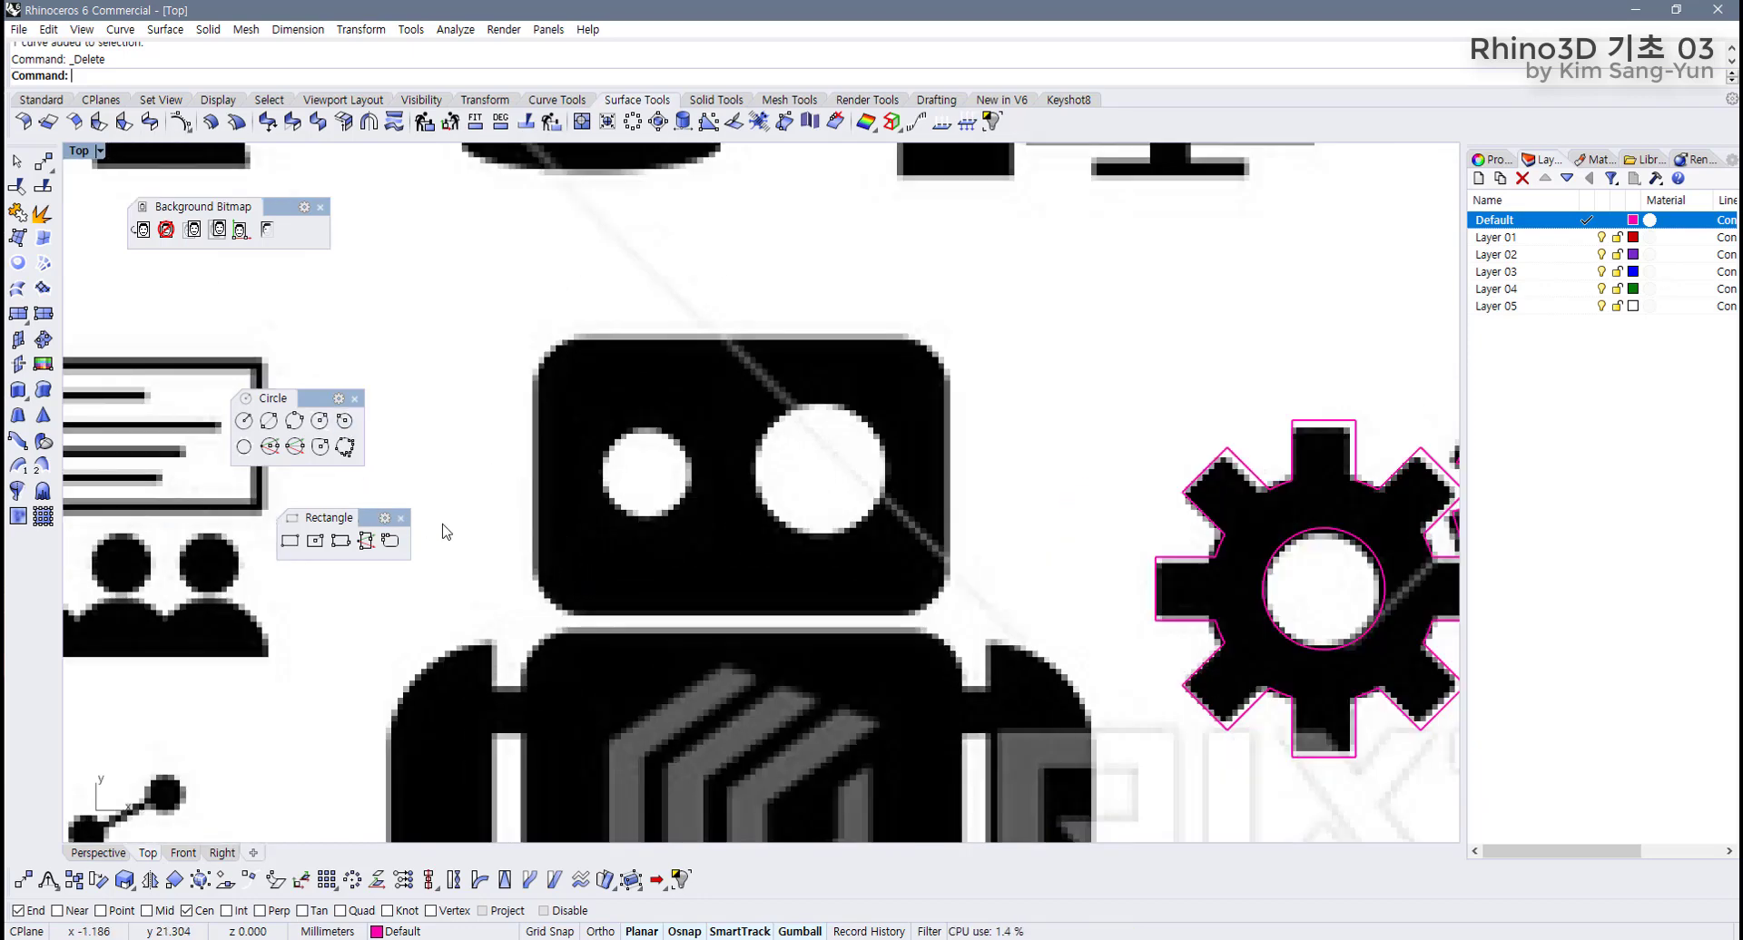
# Draw a trial sharp-cornered rectangle around the robot's head and delete it.
pyautogui.click(290, 541)
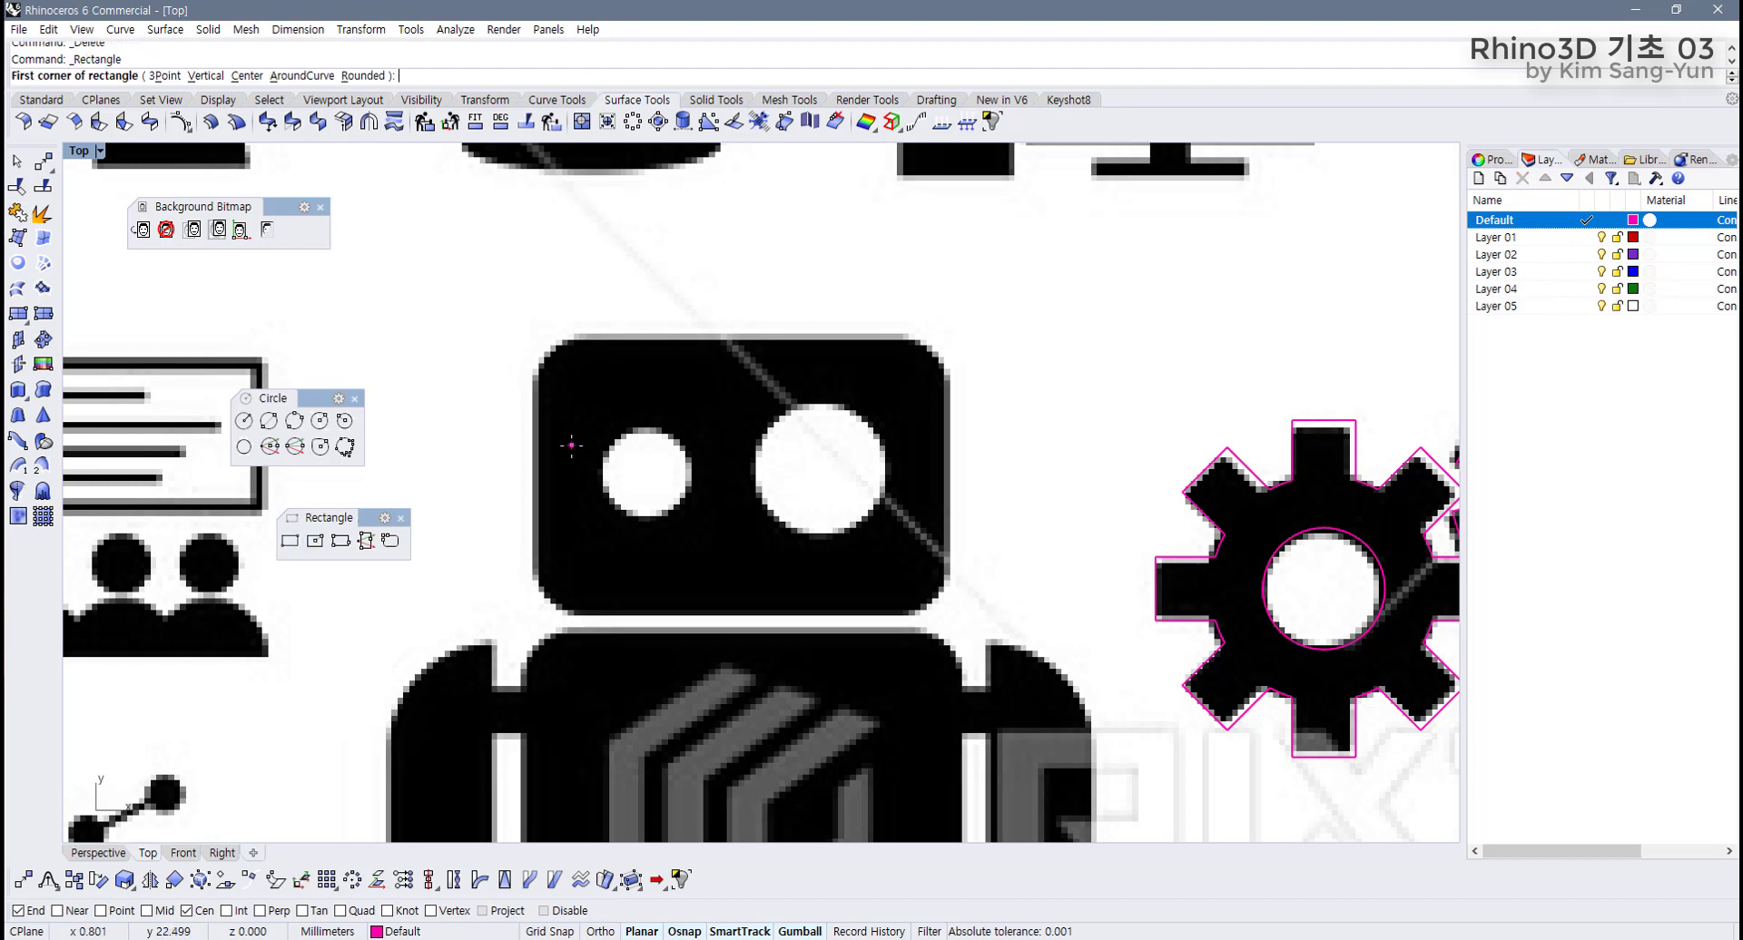
pyautogui.click(533, 338)
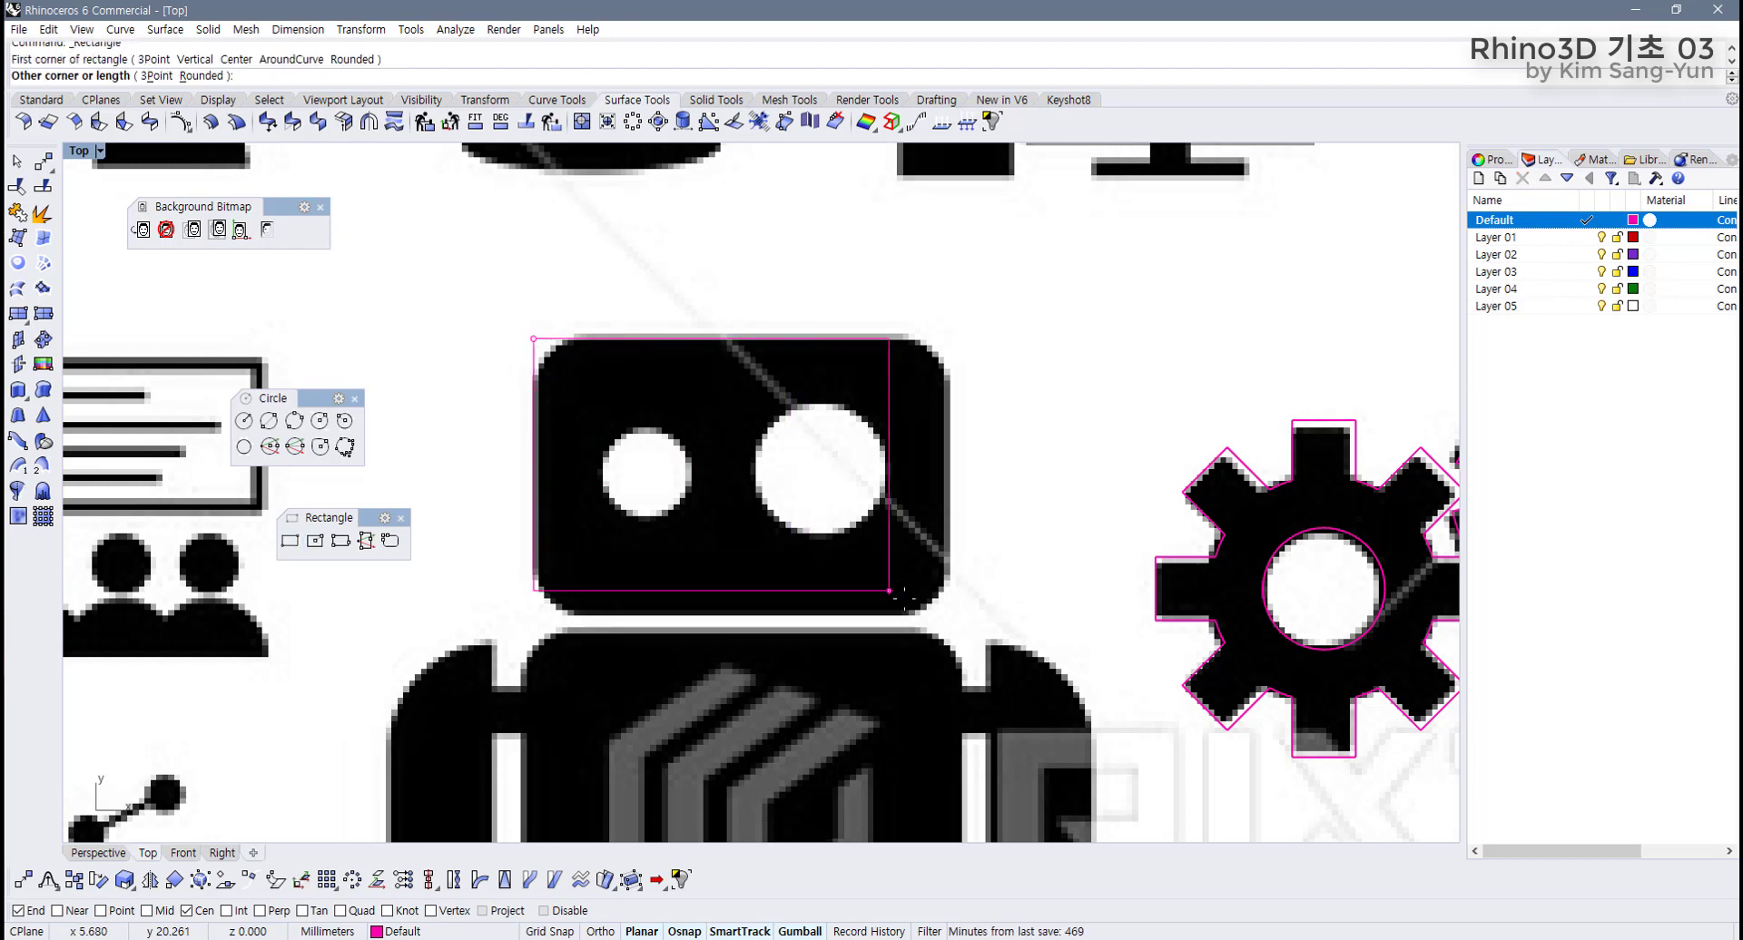
pyautogui.click(951, 614)
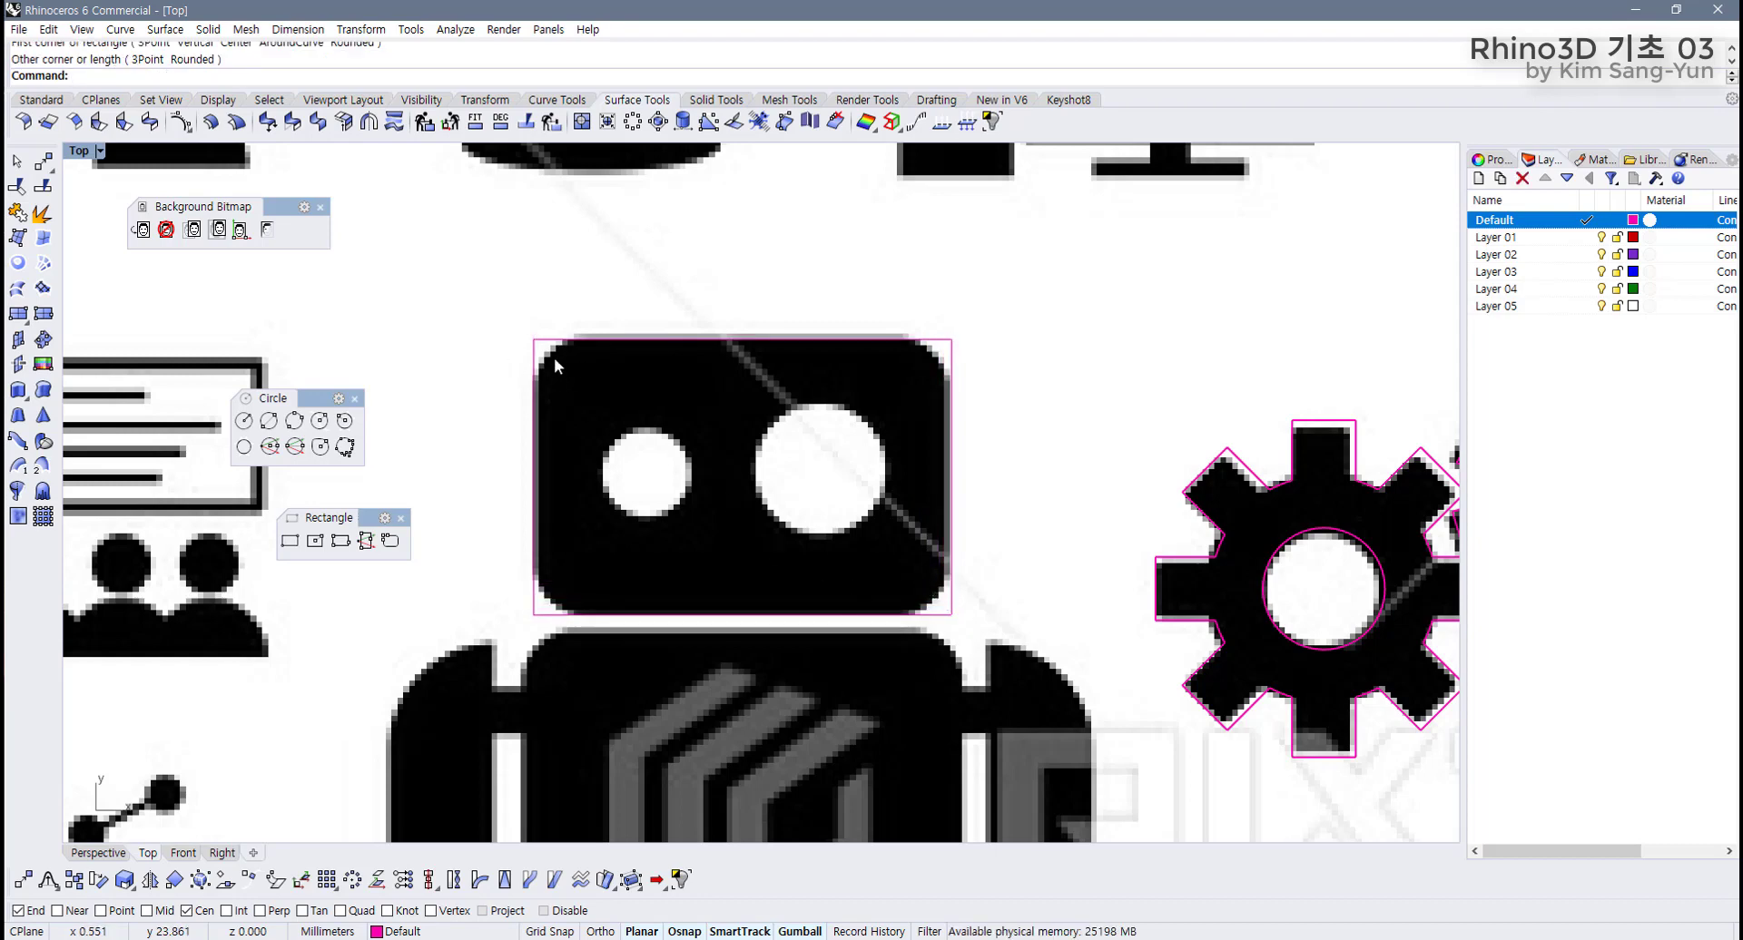
pyautogui.click(586, 341)
pyautogui.press('Delete')
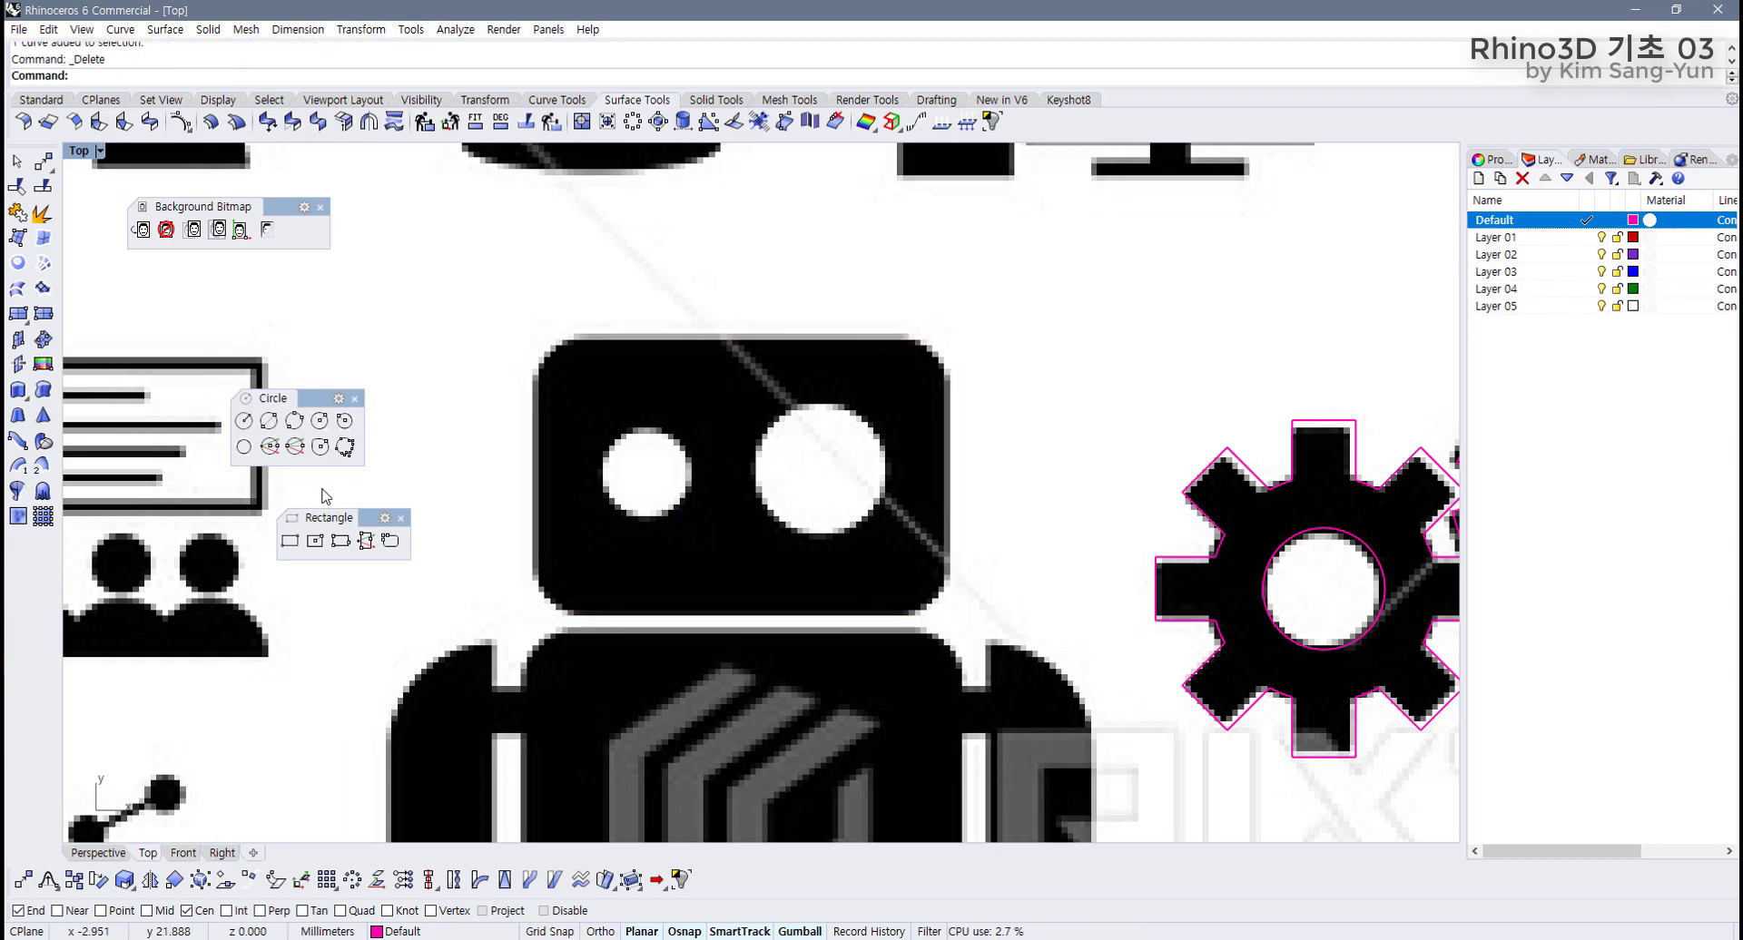
# Trace the robot's head with a rounded rectangle, using arc corners with a radius of about 0.74 mm.
pyautogui.click(289, 541)
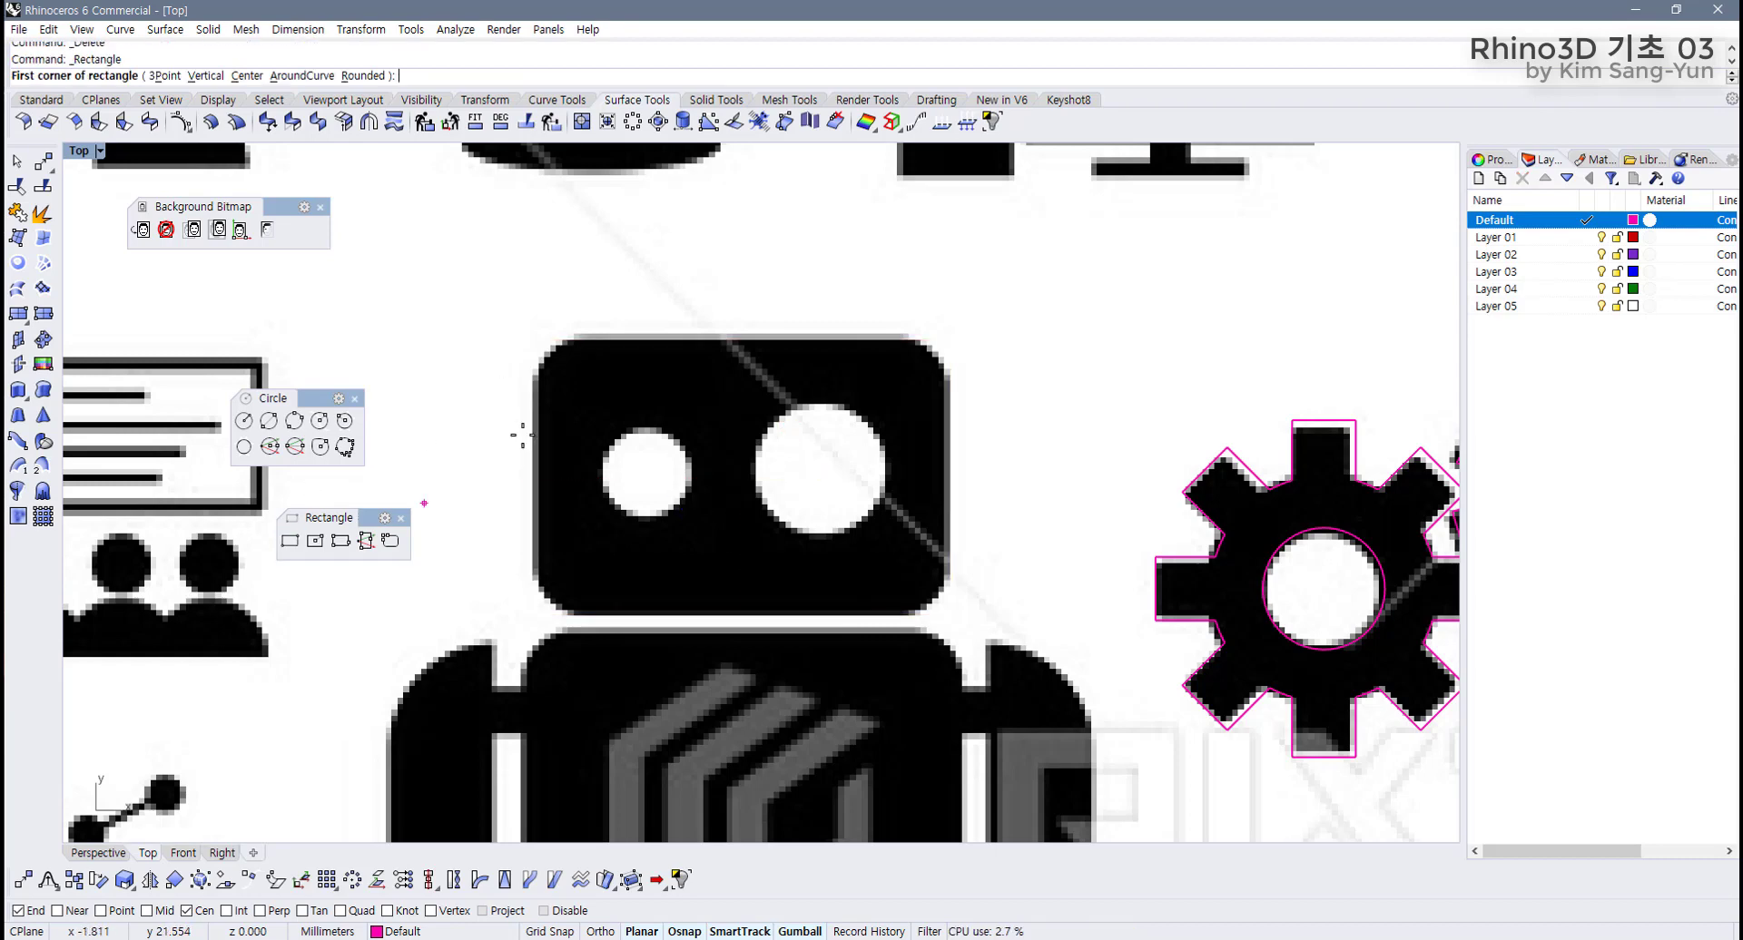
pyautogui.click(531, 338)
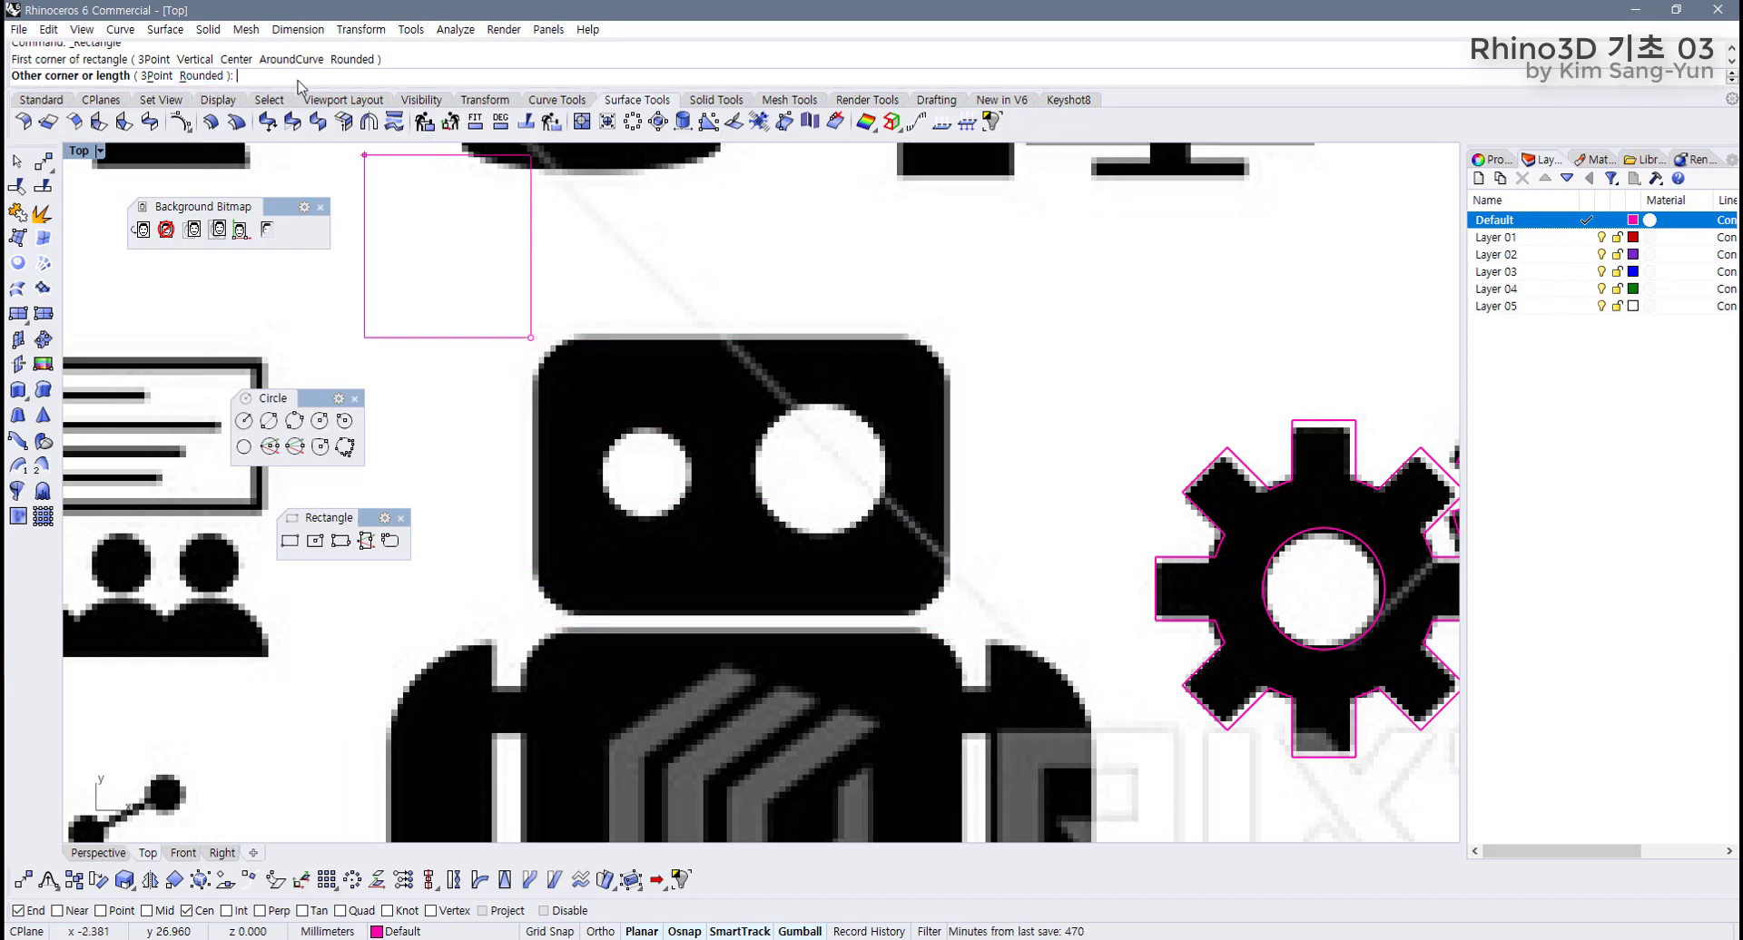
pyautogui.click(218, 86)
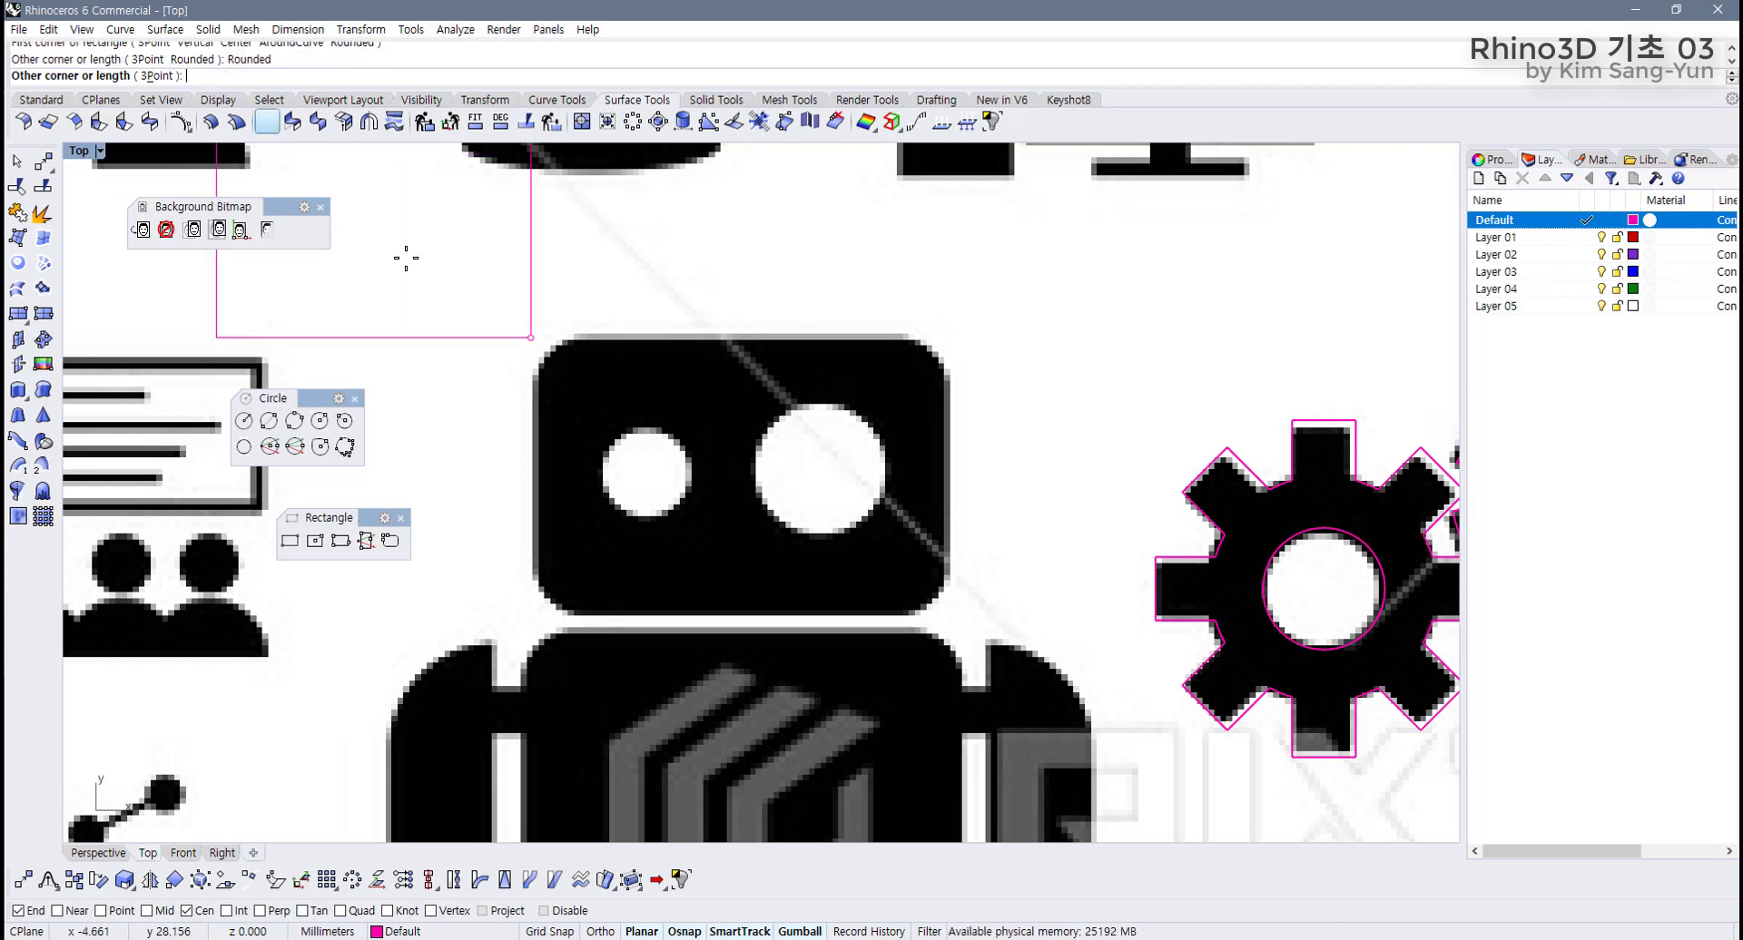
pyautogui.click(948, 613)
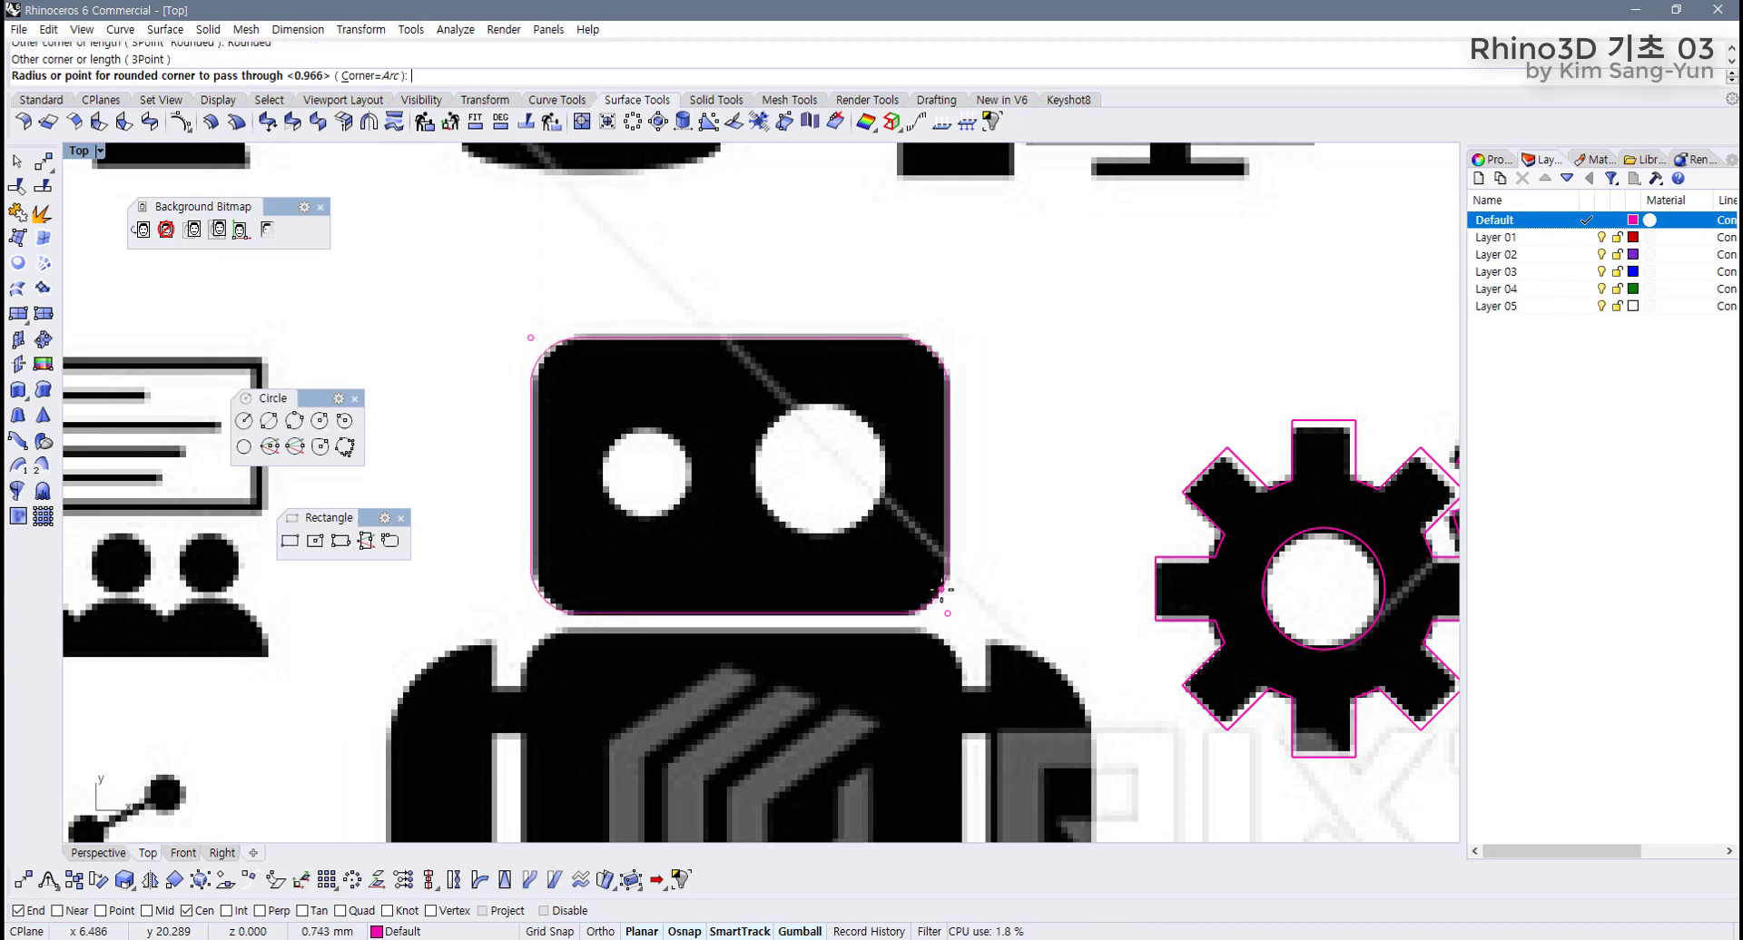
pyautogui.click(943, 595)
pyautogui.scroll(-4, 770, 596)
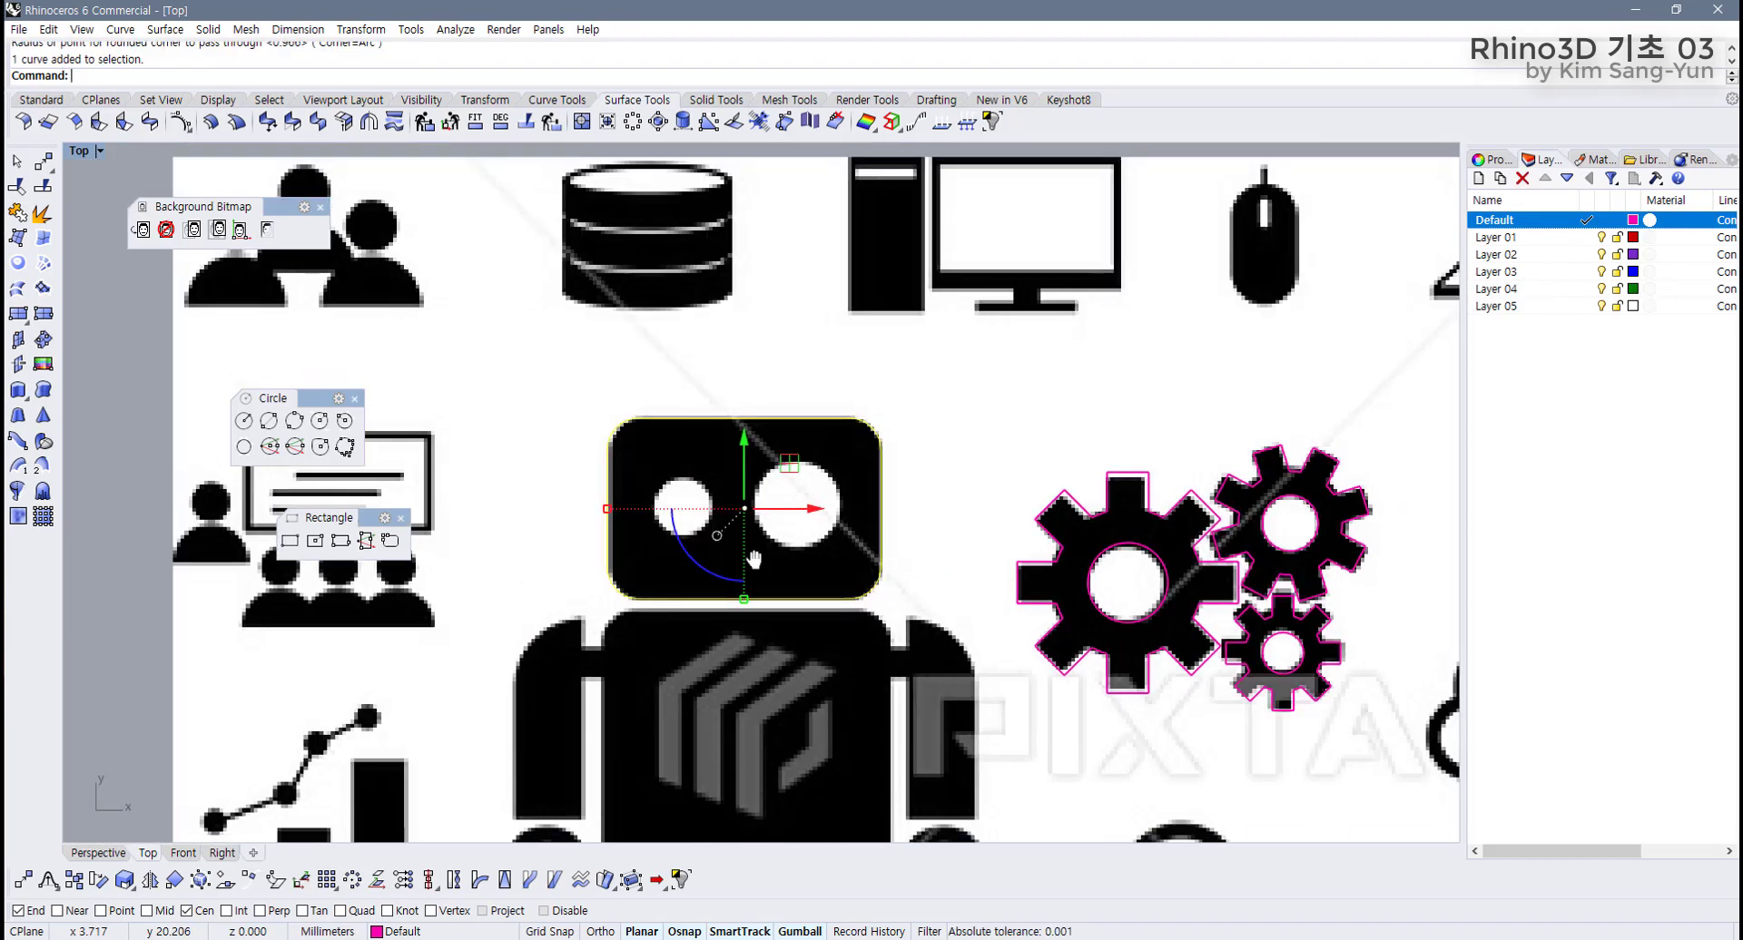
pyautogui.press('Escape')
# Trace the robot's torso with a rounded rectangle, matching its arc corners to the bitmap.
pyautogui.scroll(2, 526, 429)
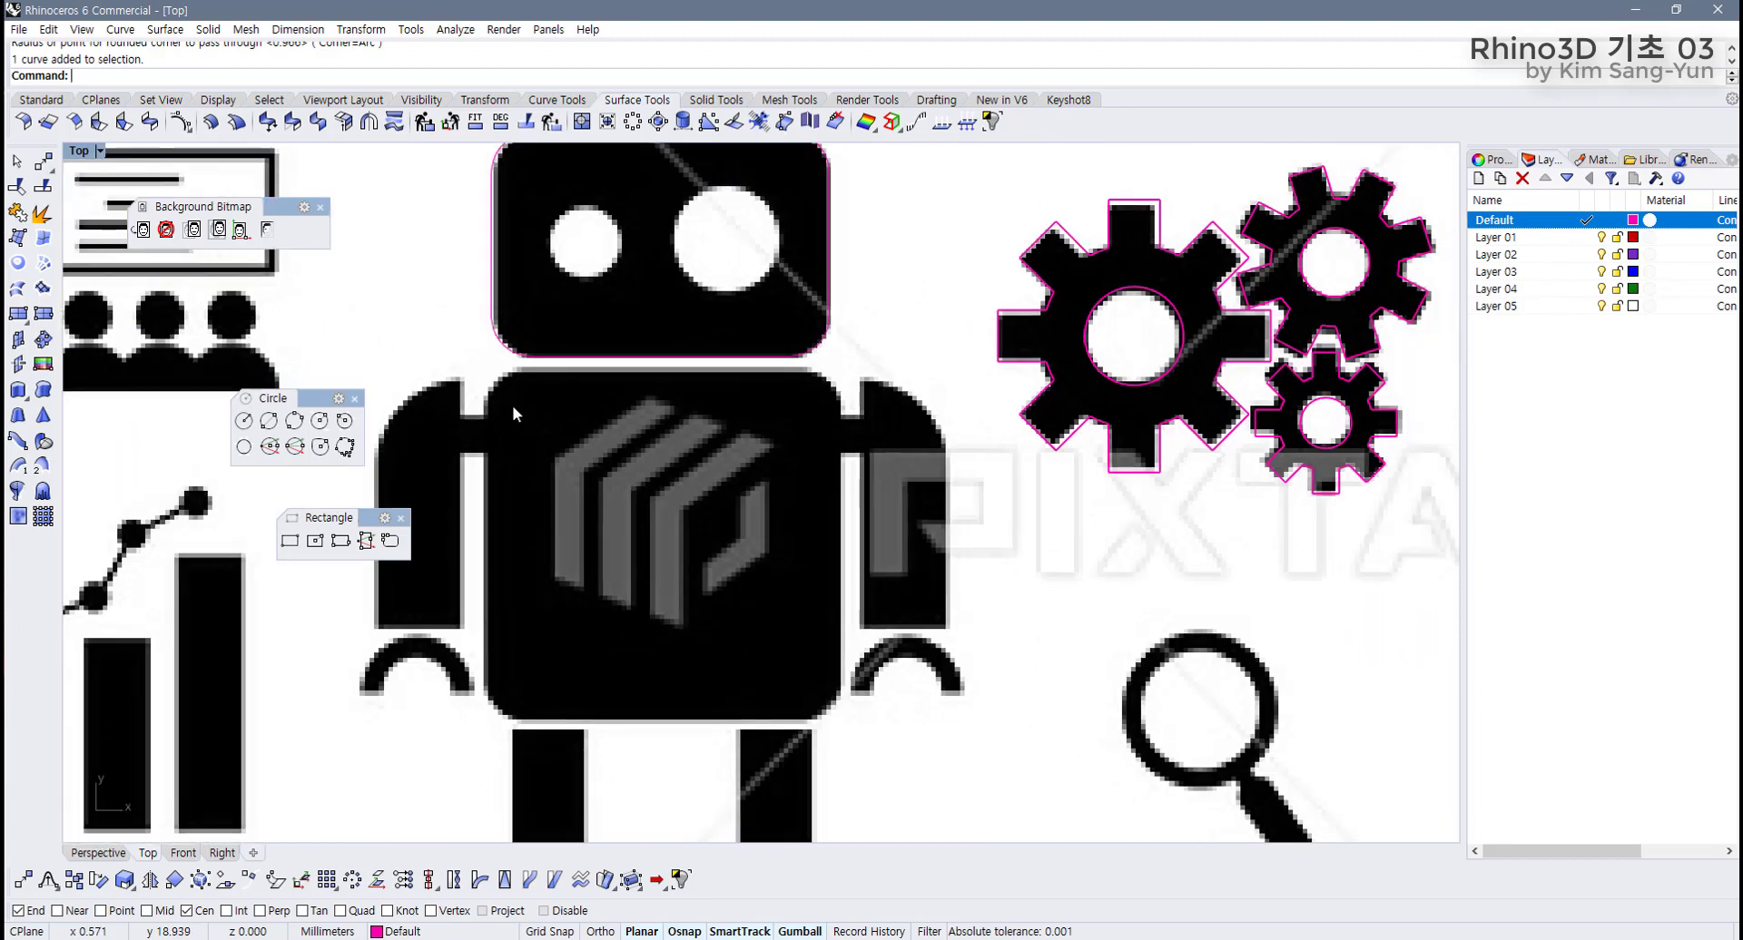
pyautogui.rightClick(483, 372)
pyautogui.click(487, 369)
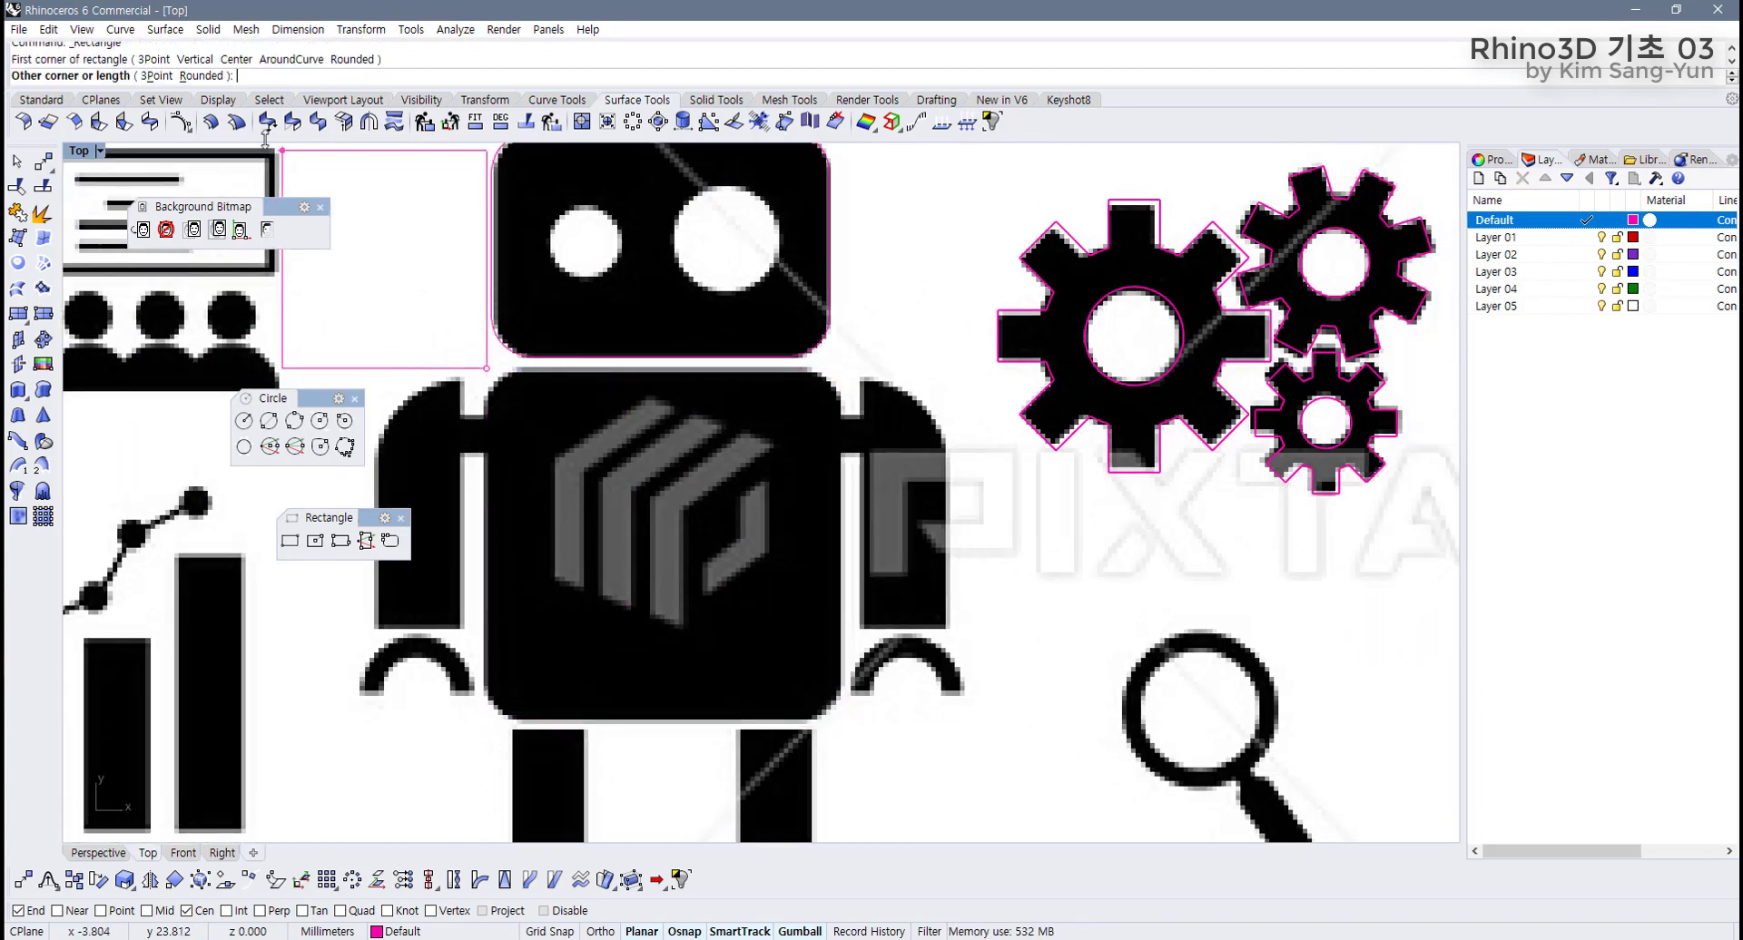
pyautogui.click(205, 76)
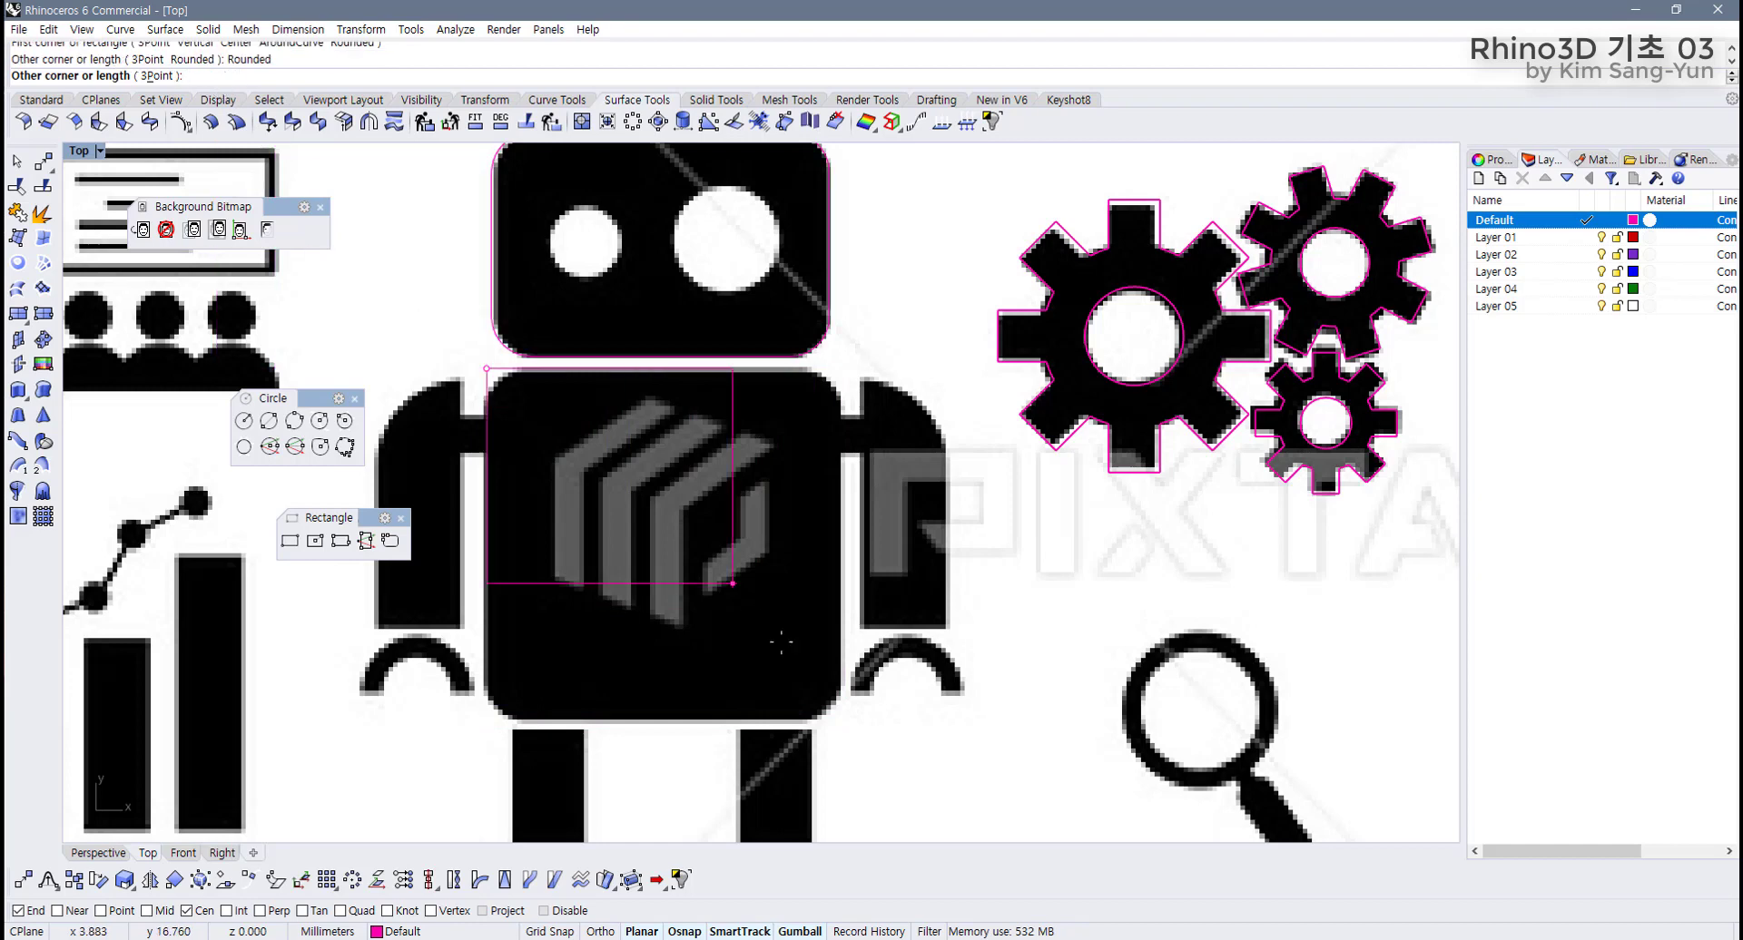
pyautogui.click(842, 718)
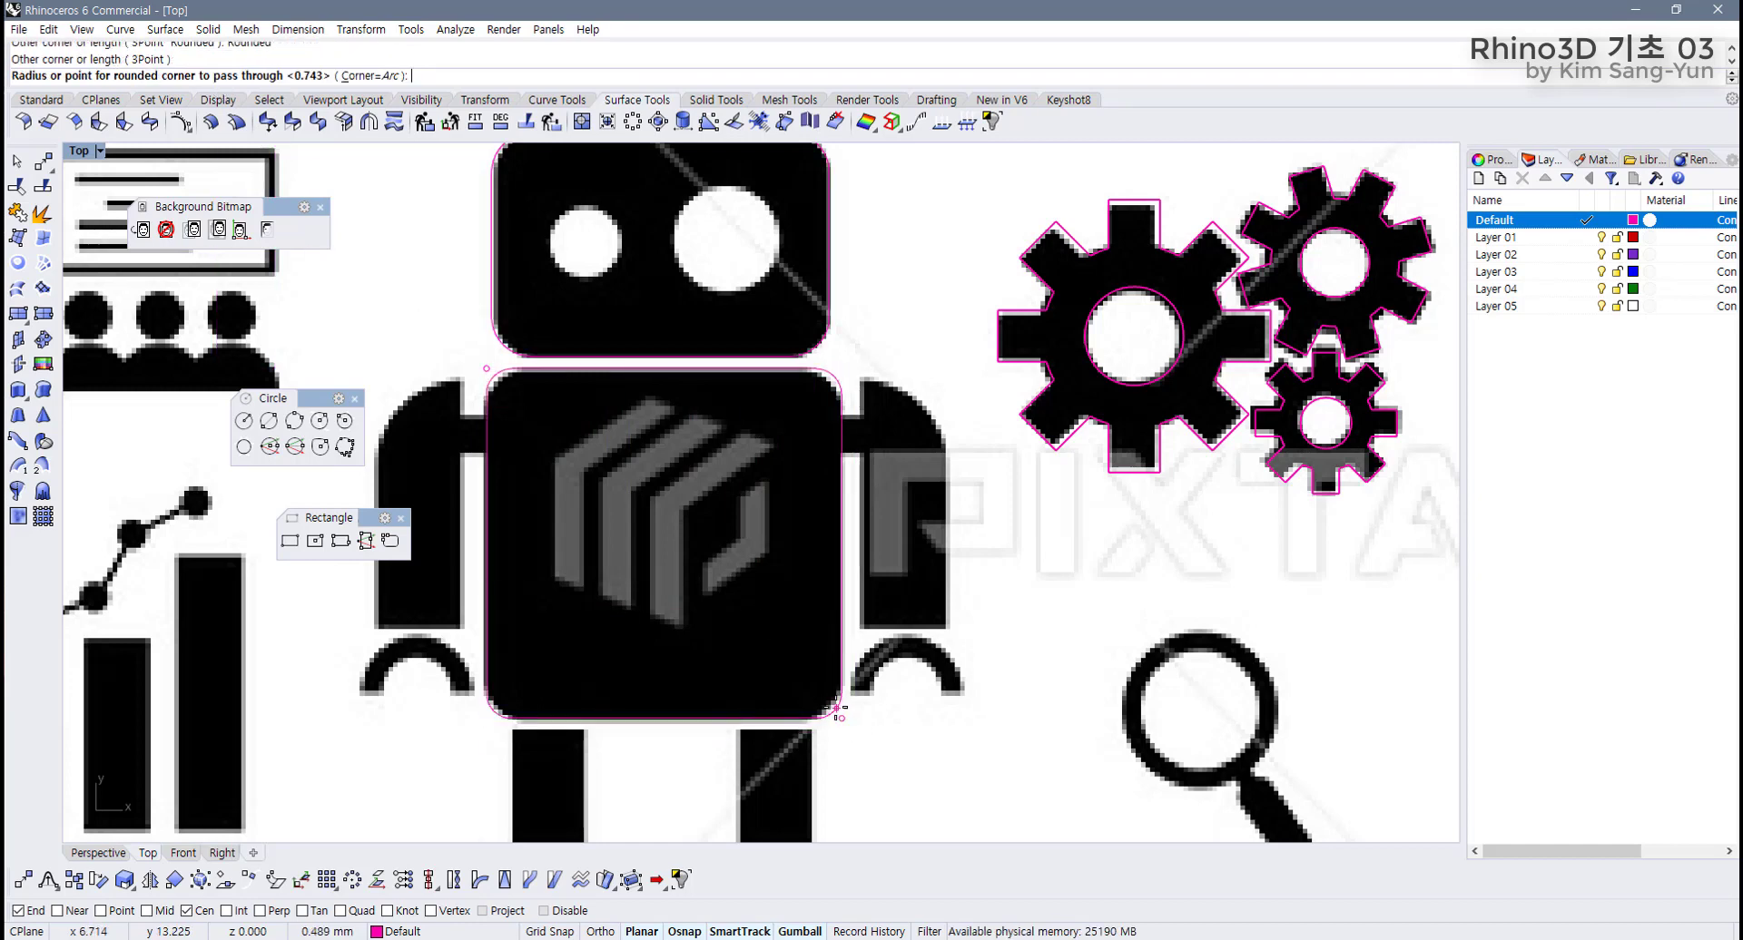
pyautogui.click(836, 711)
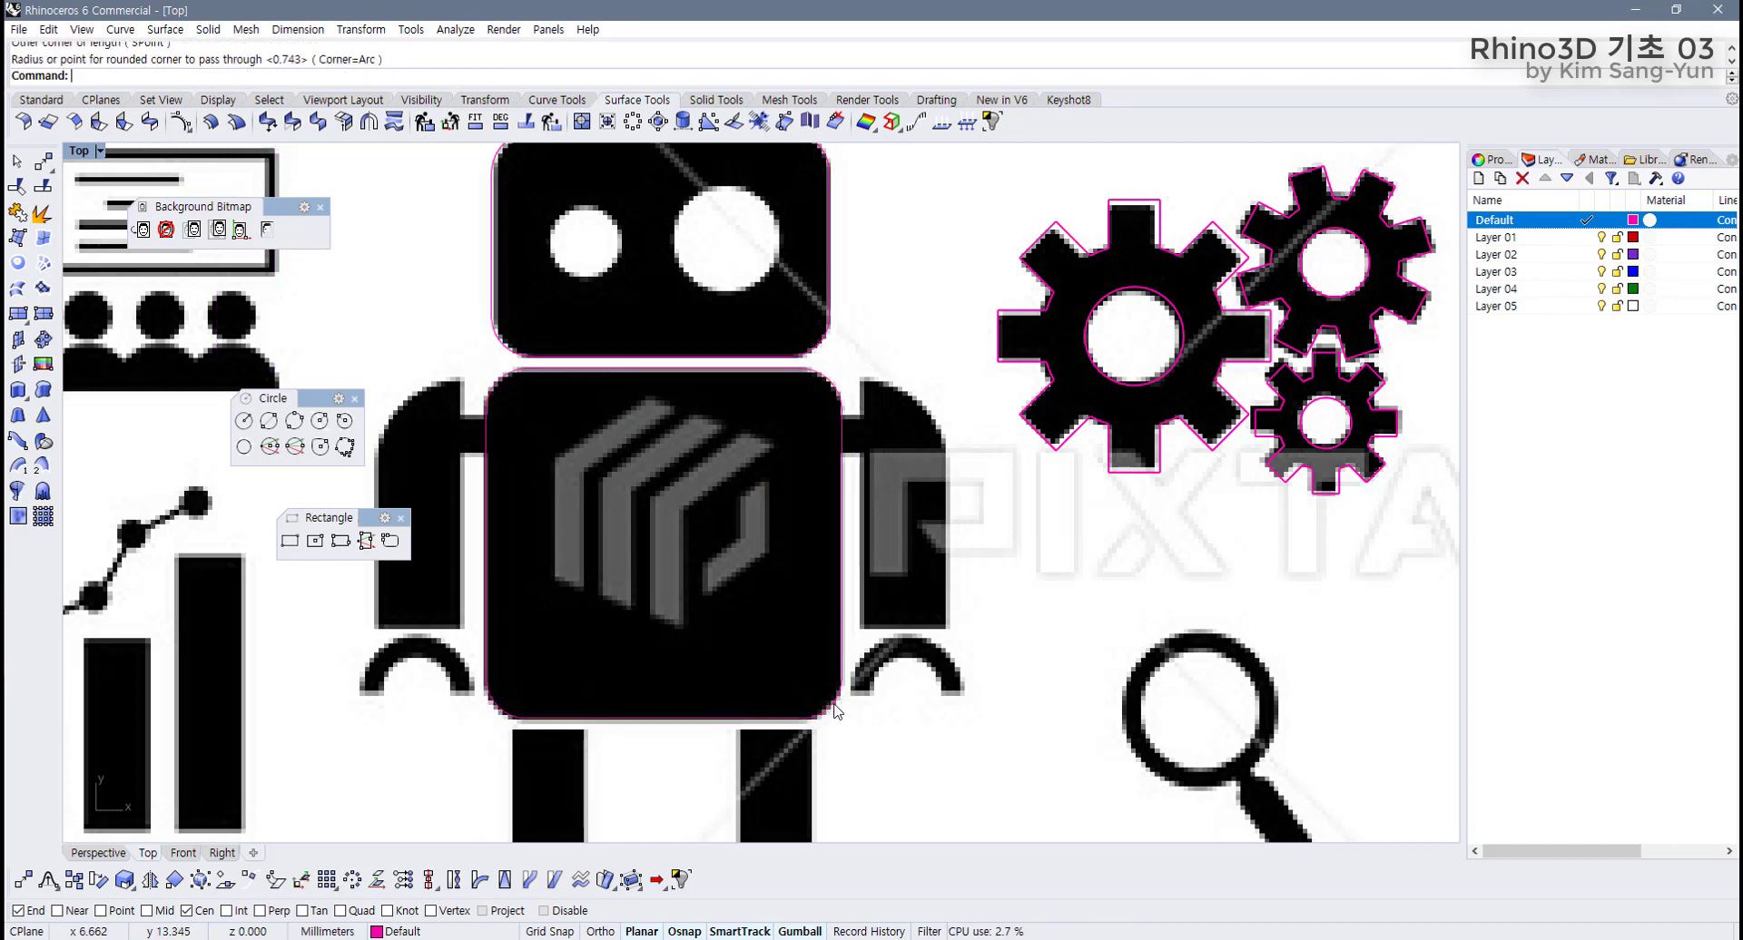
# Draw a sharp-cornered rectangle around the robot's left-hand upper arm, from its outer lower corner to its inner upper corner.
pyautogui.scroll(6, 836, 711)
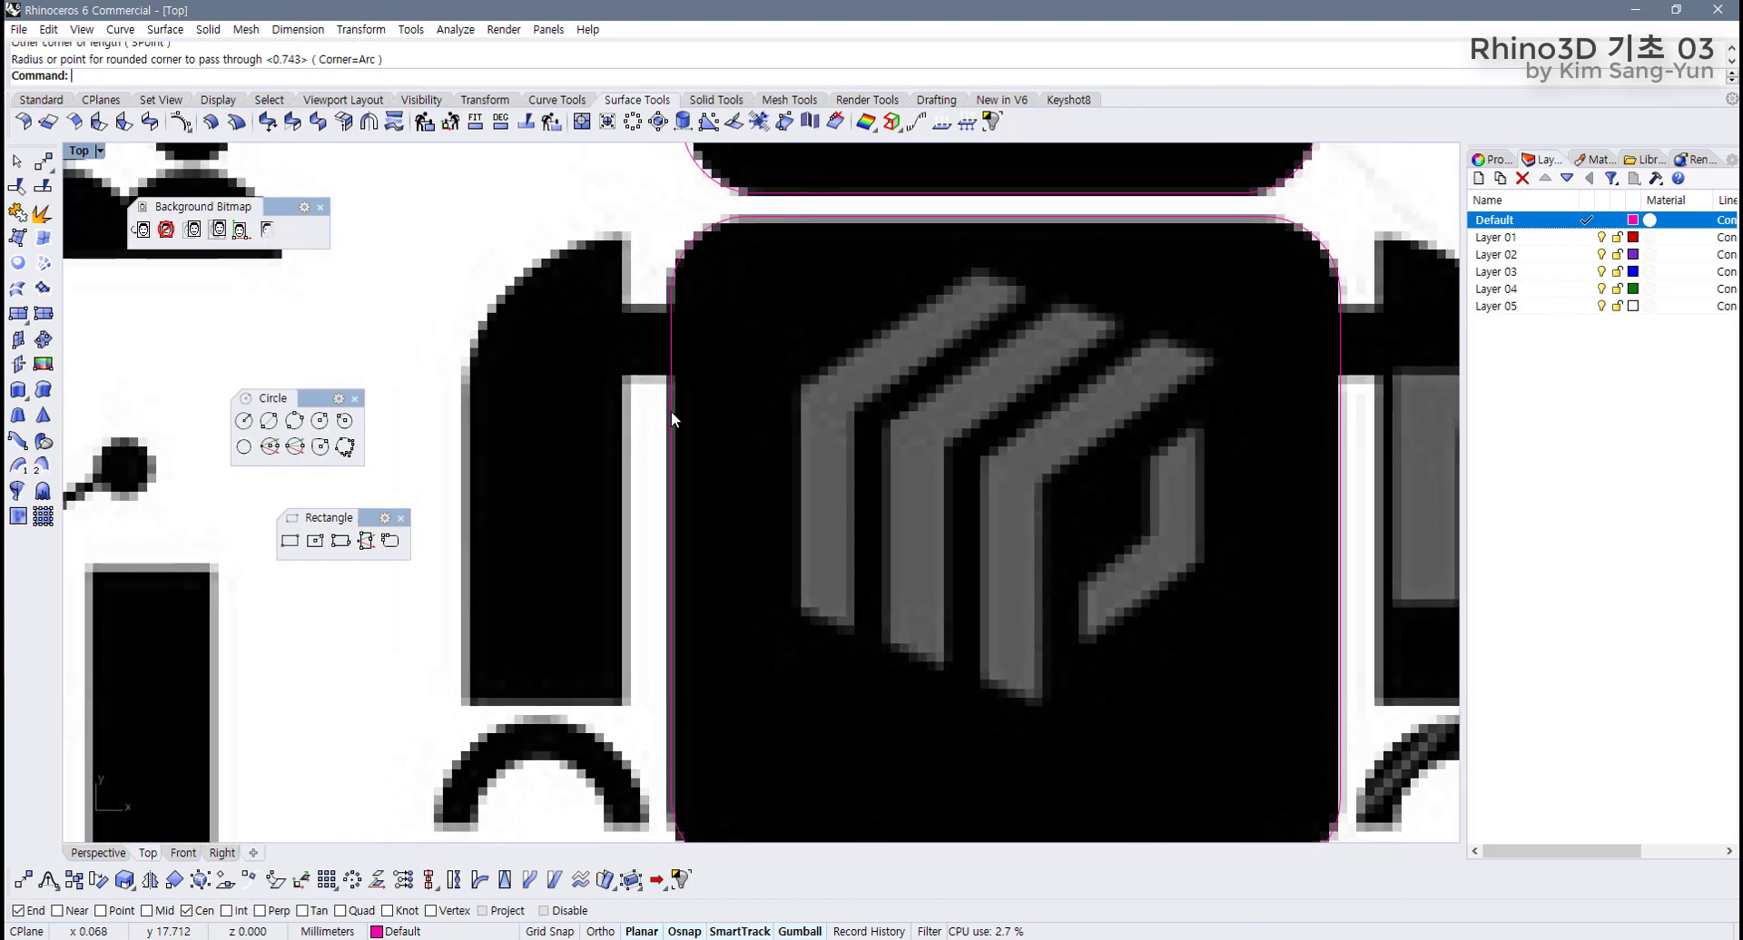
pyautogui.scroll(-4, 494, 417)
pyautogui.scroll(3, 440, 490)
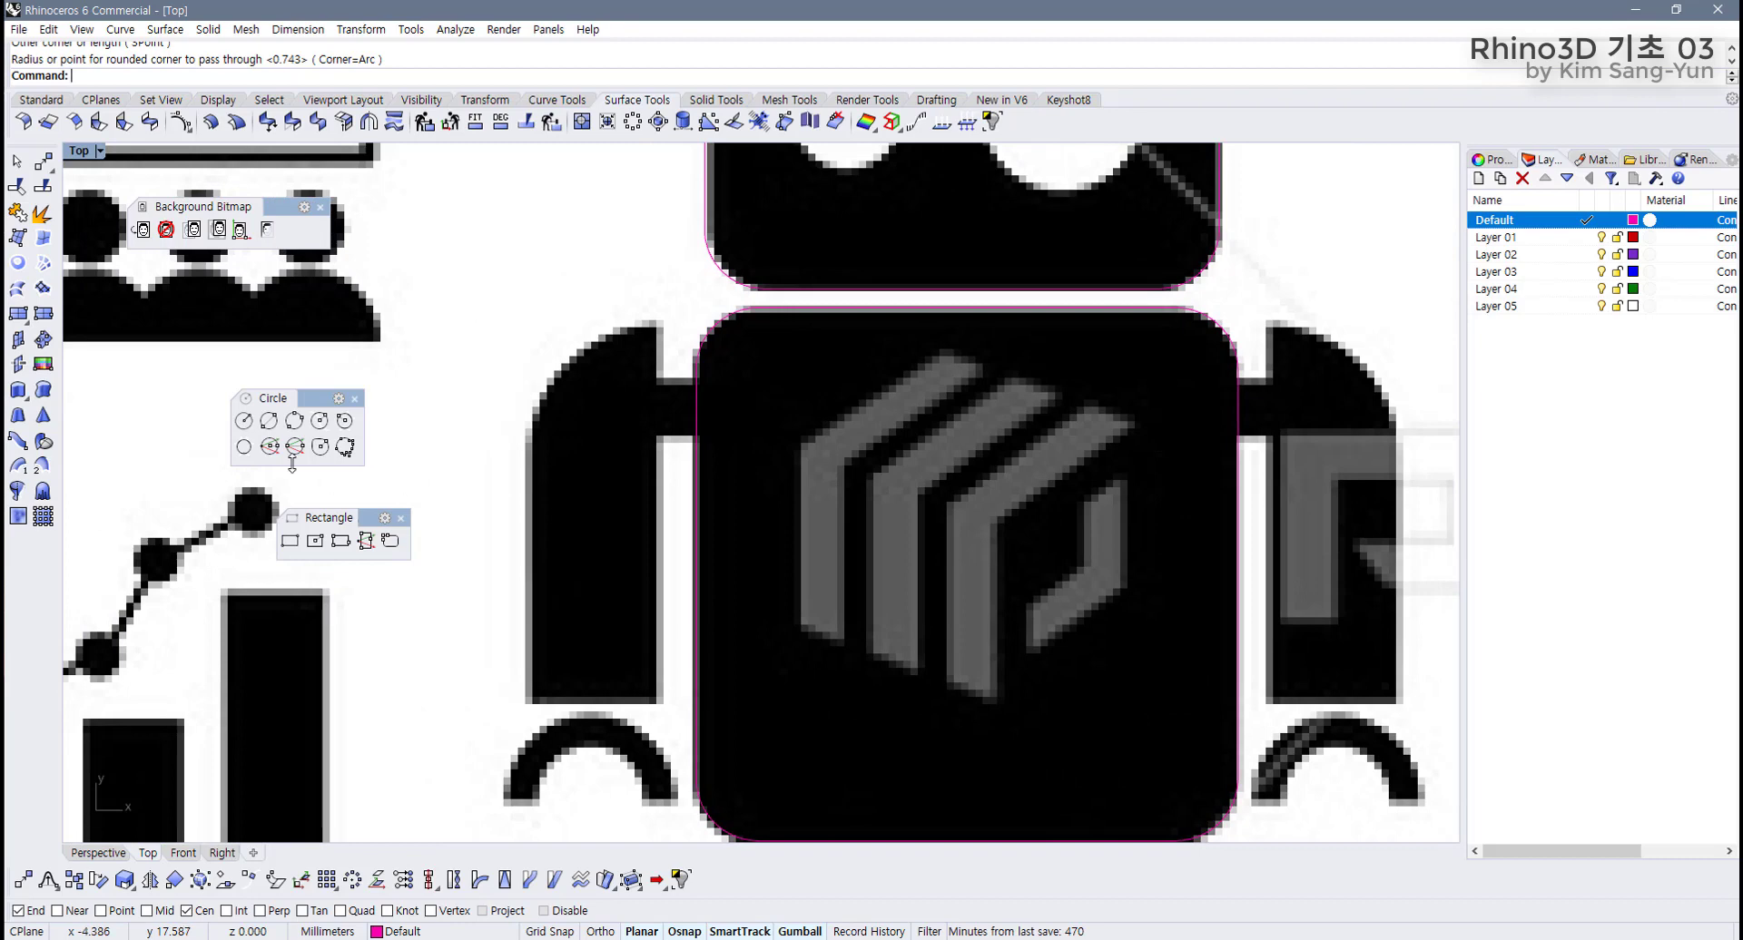
pyautogui.click(289, 541)
pyautogui.click(528, 701)
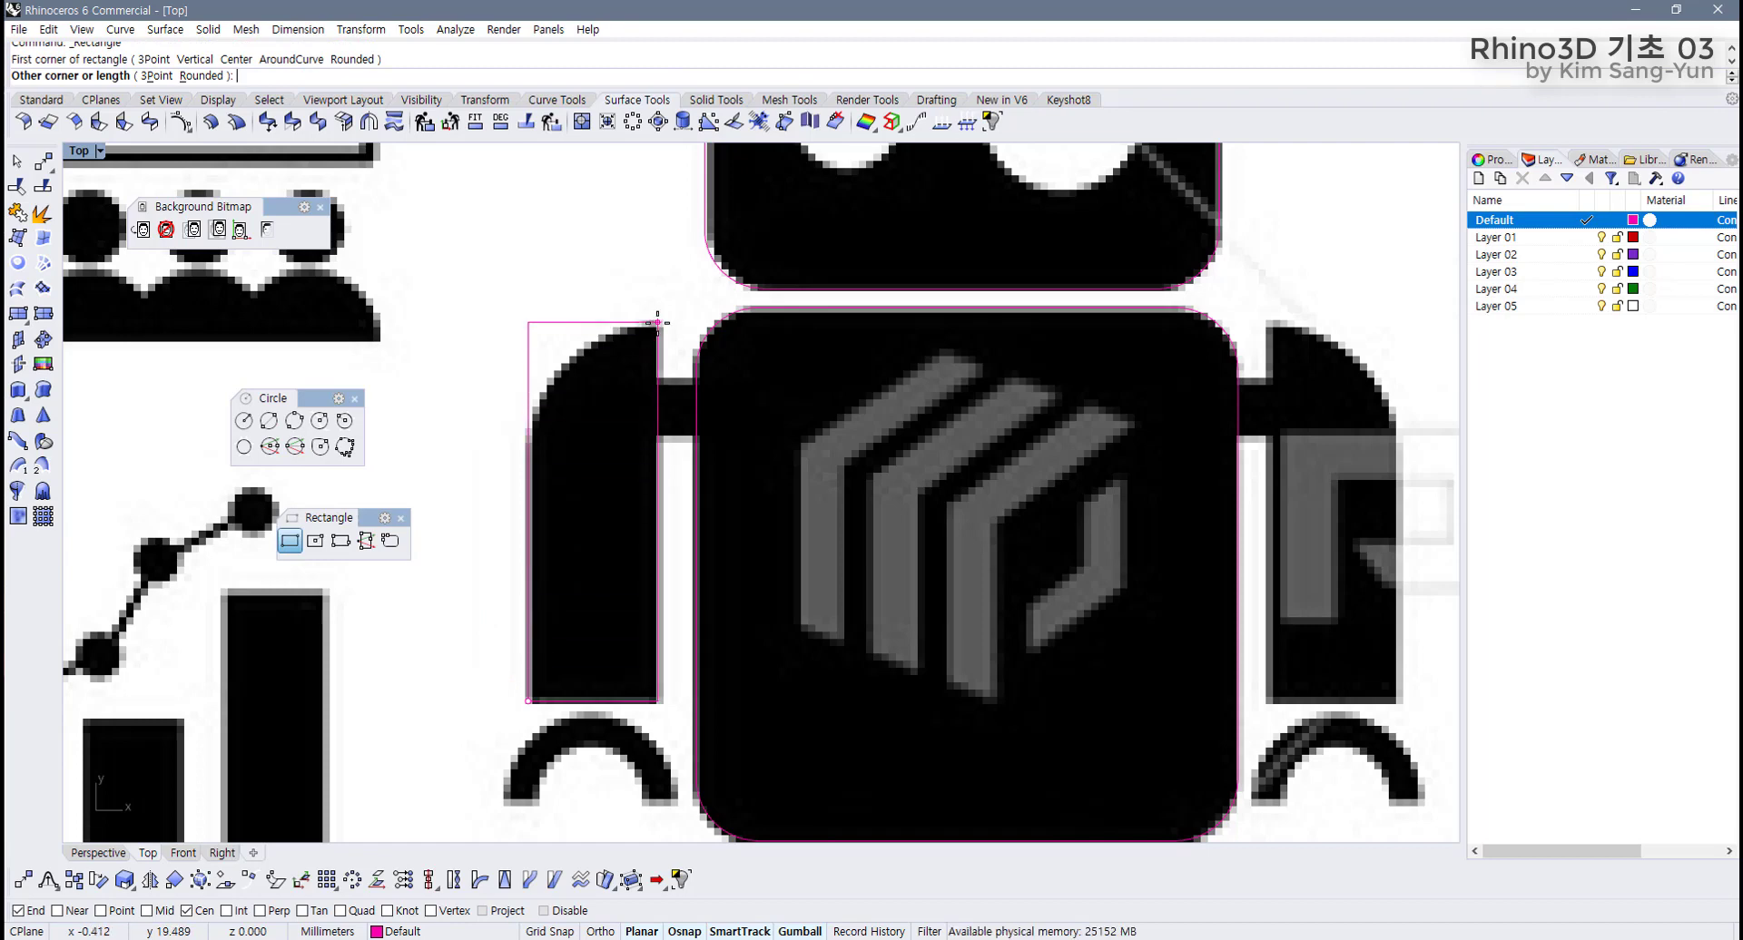
pyautogui.click(656, 318)
pyautogui.scroll(2, 569, 417)
pyautogui.moveTo(561, 434); pyautogui.dragTo(618, 450, button='right')
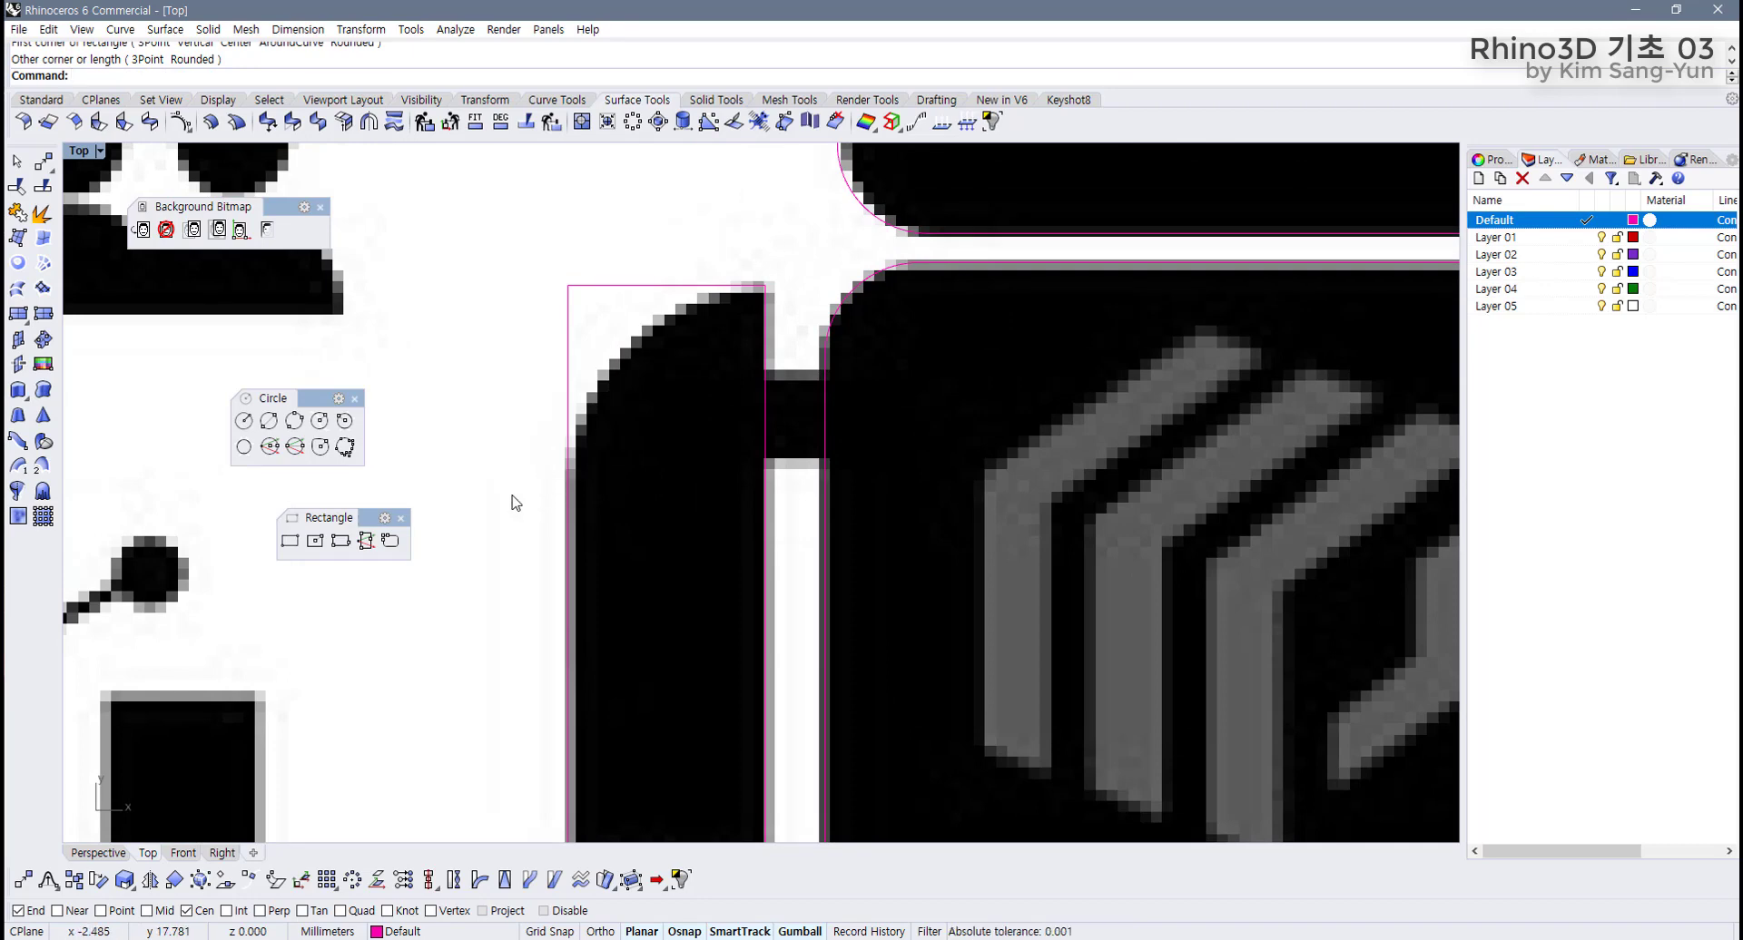
pyautogui.scroll(-1, 531, 570)
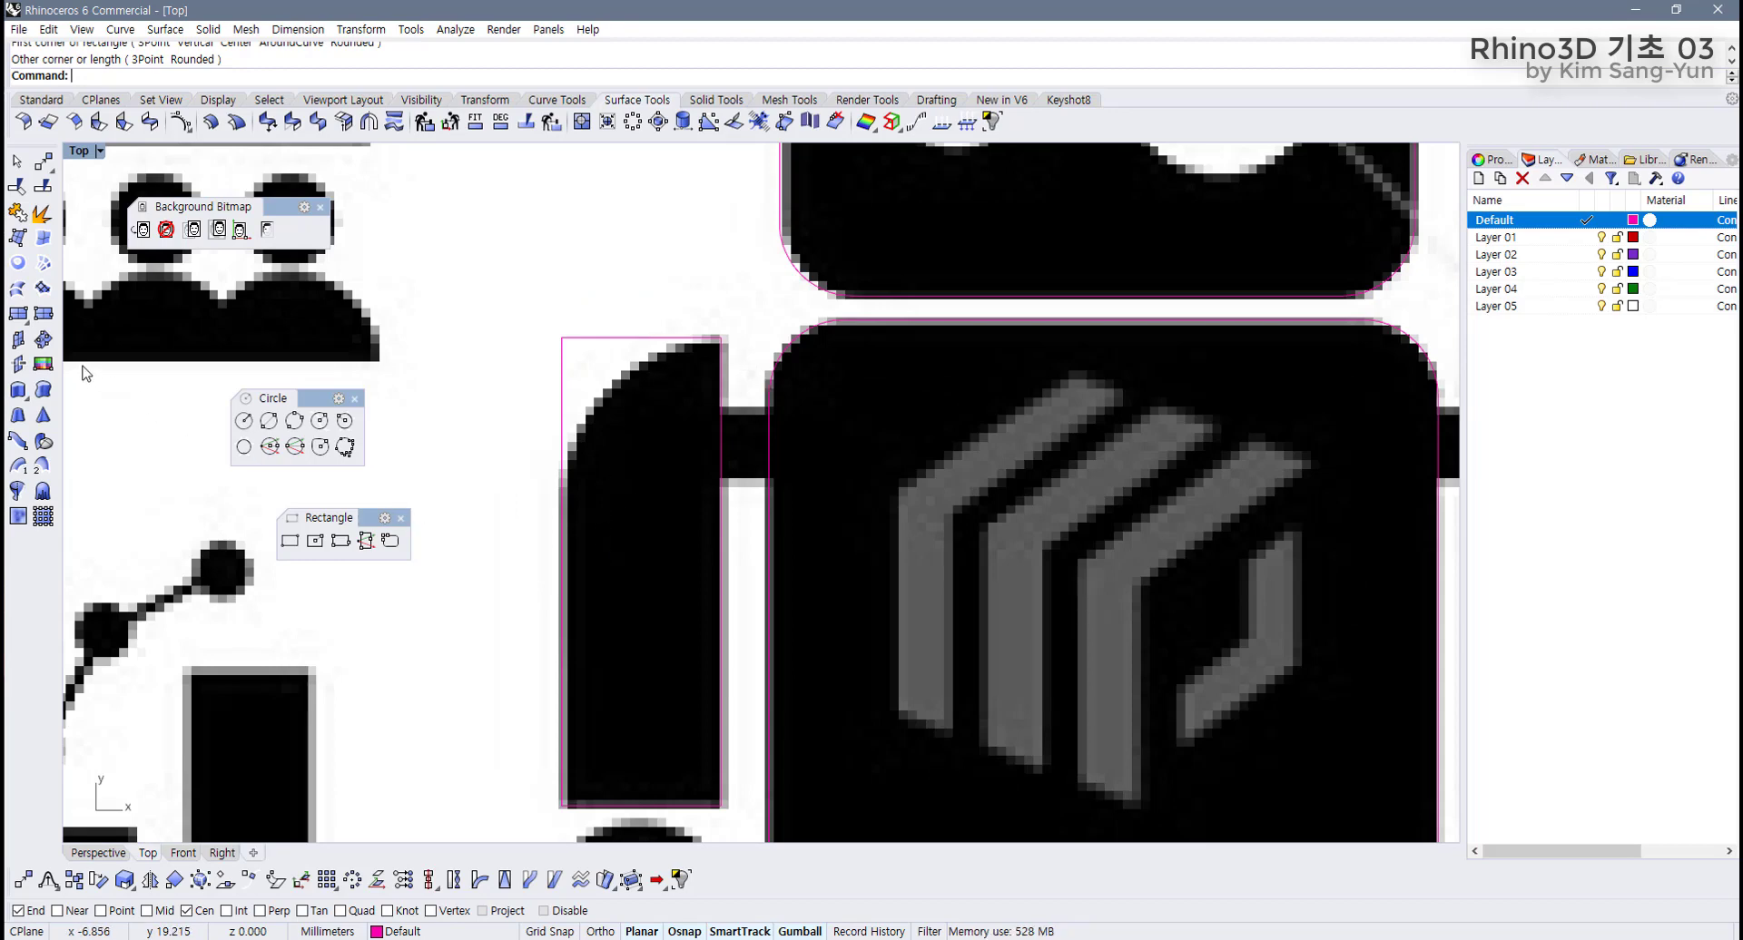
pyautogui.click(293, 422)
pyautogui.click(721, 338)
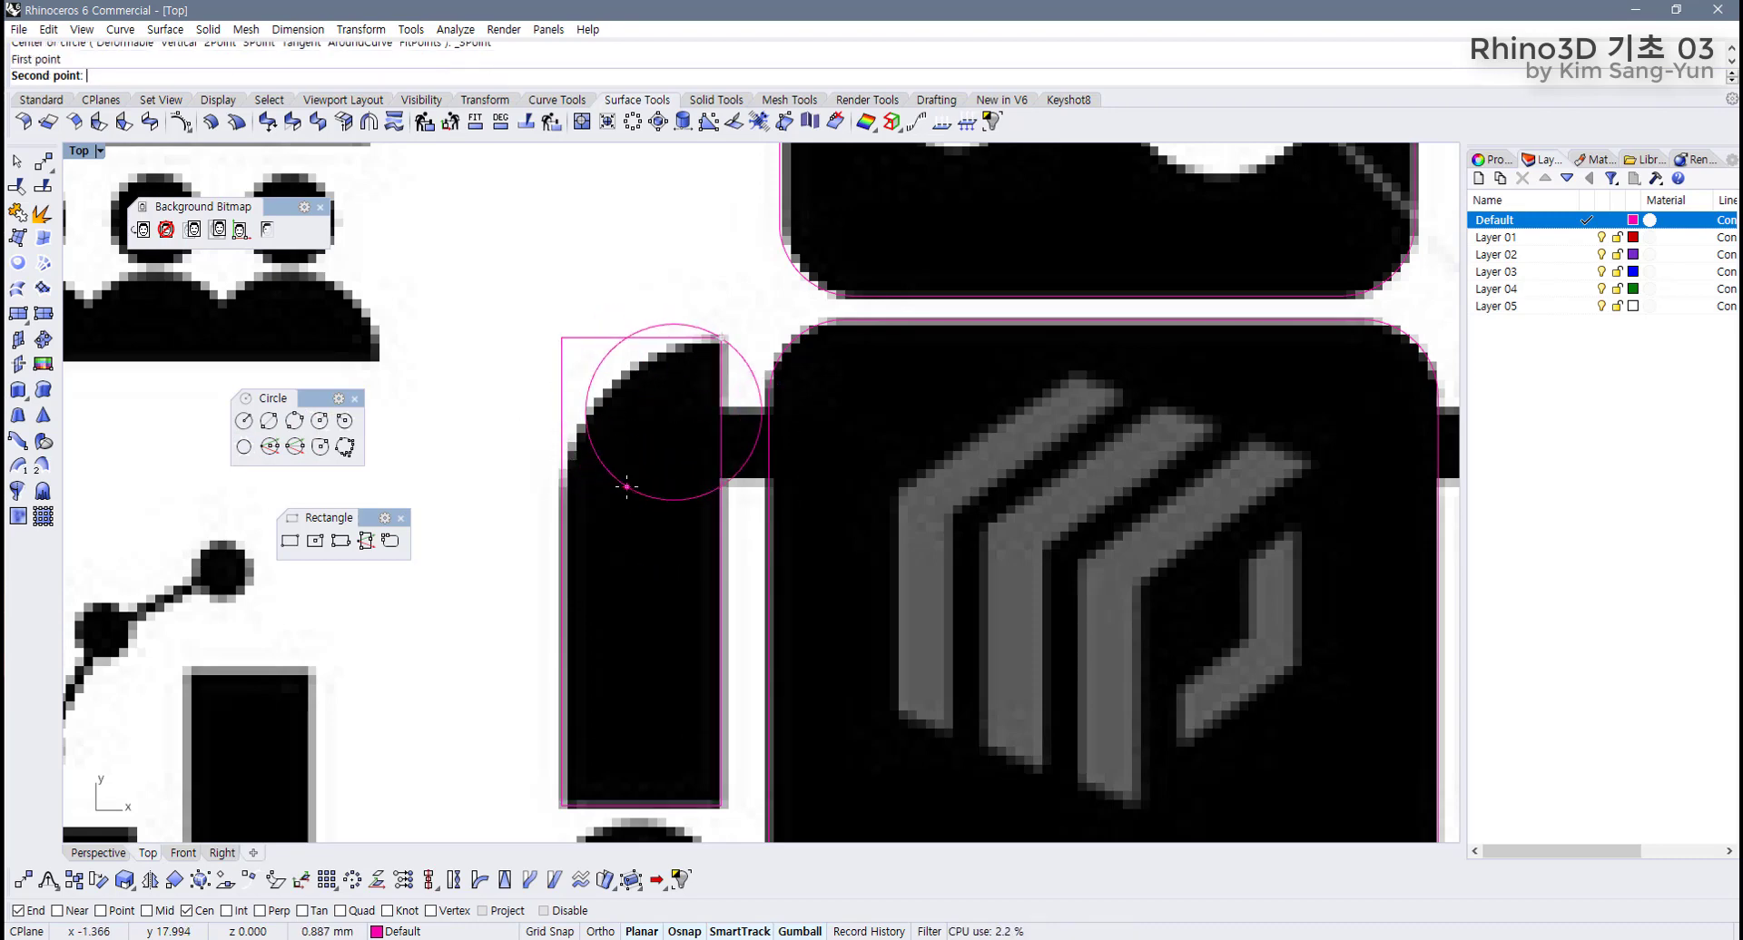
pyautogui.press('Escape')
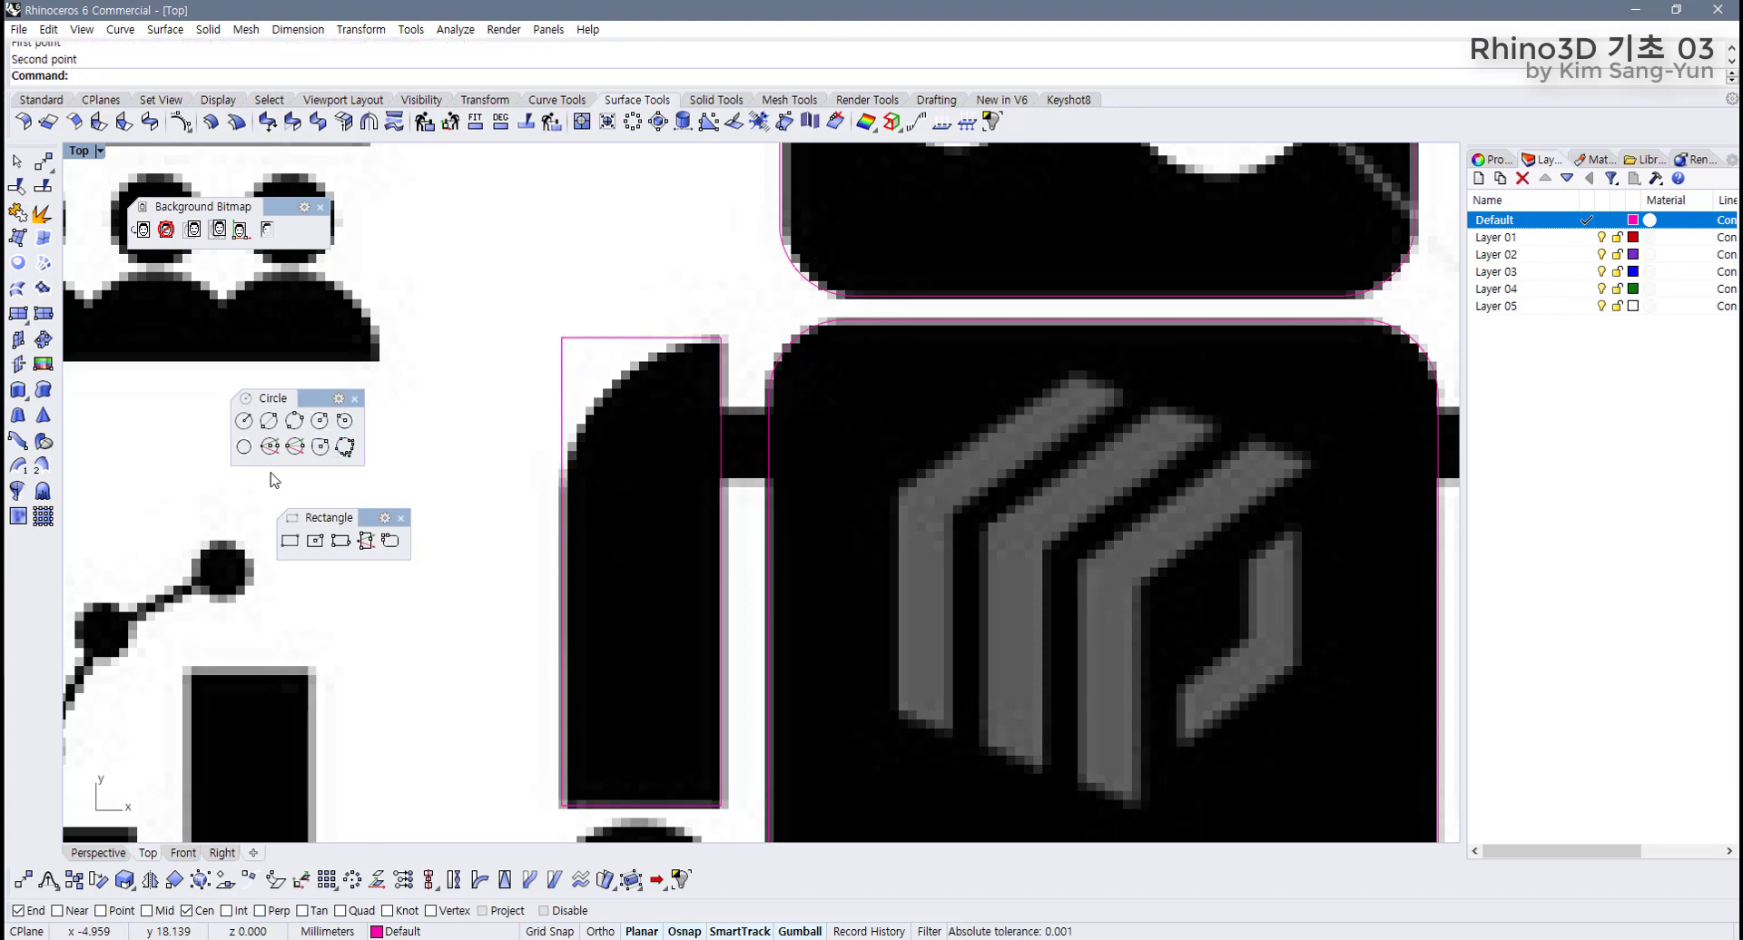
pyautogui.click(243, 446)
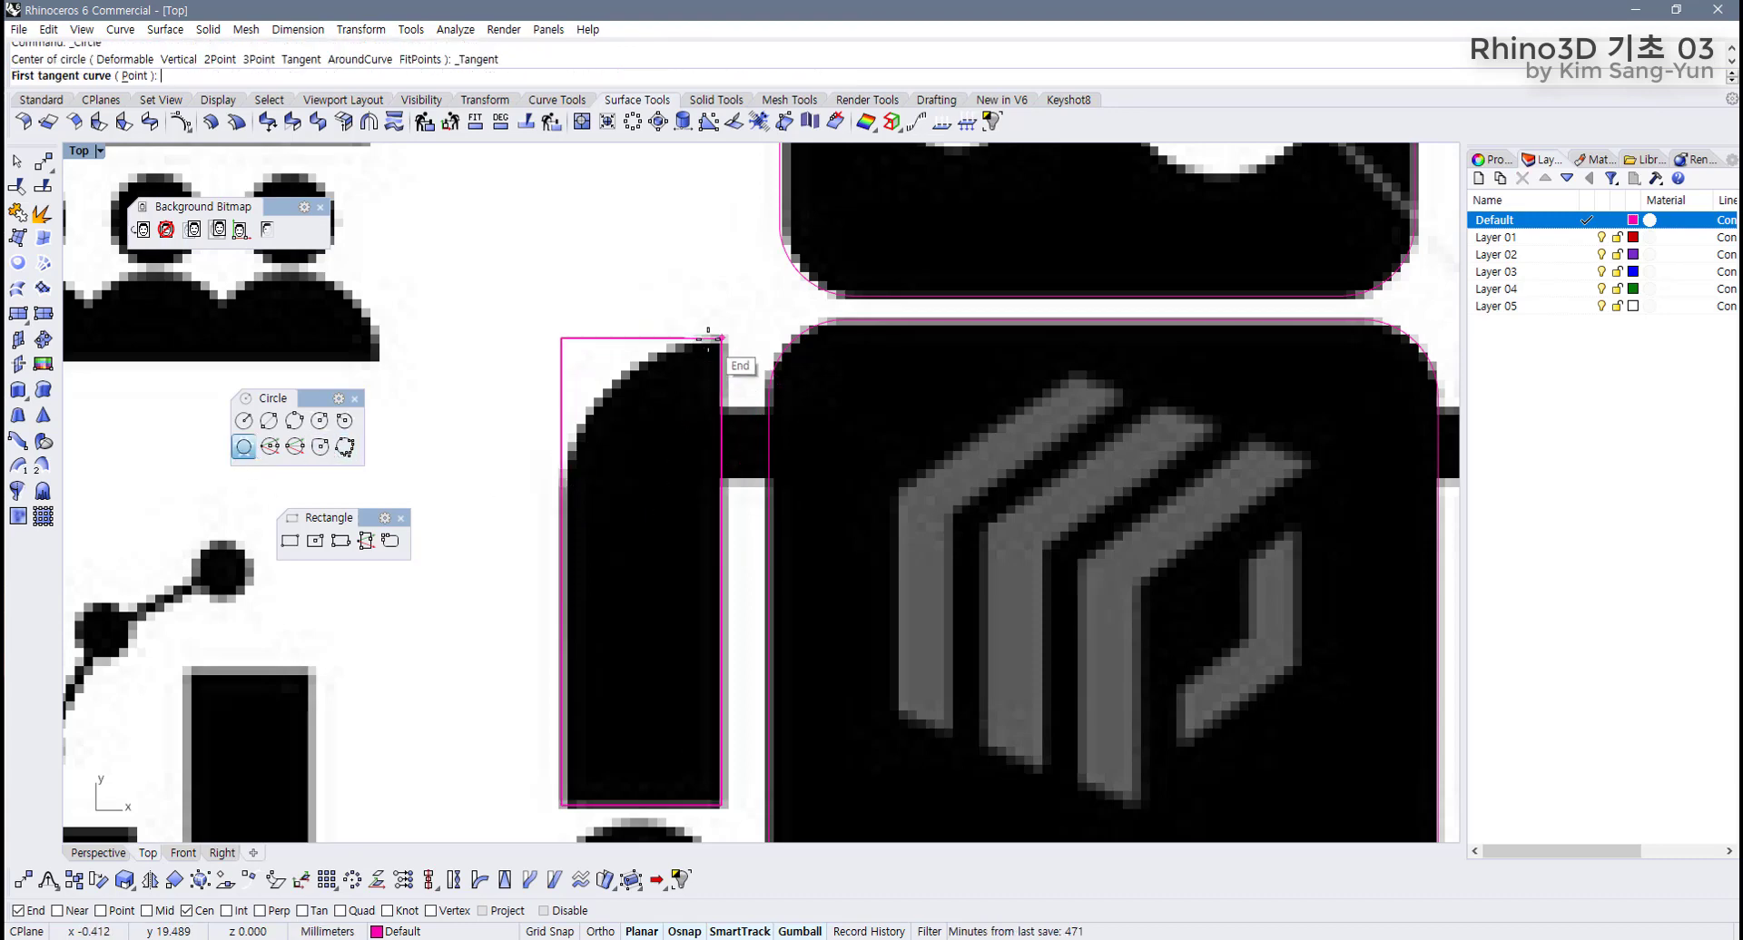
pyautogui.click(717, 338)
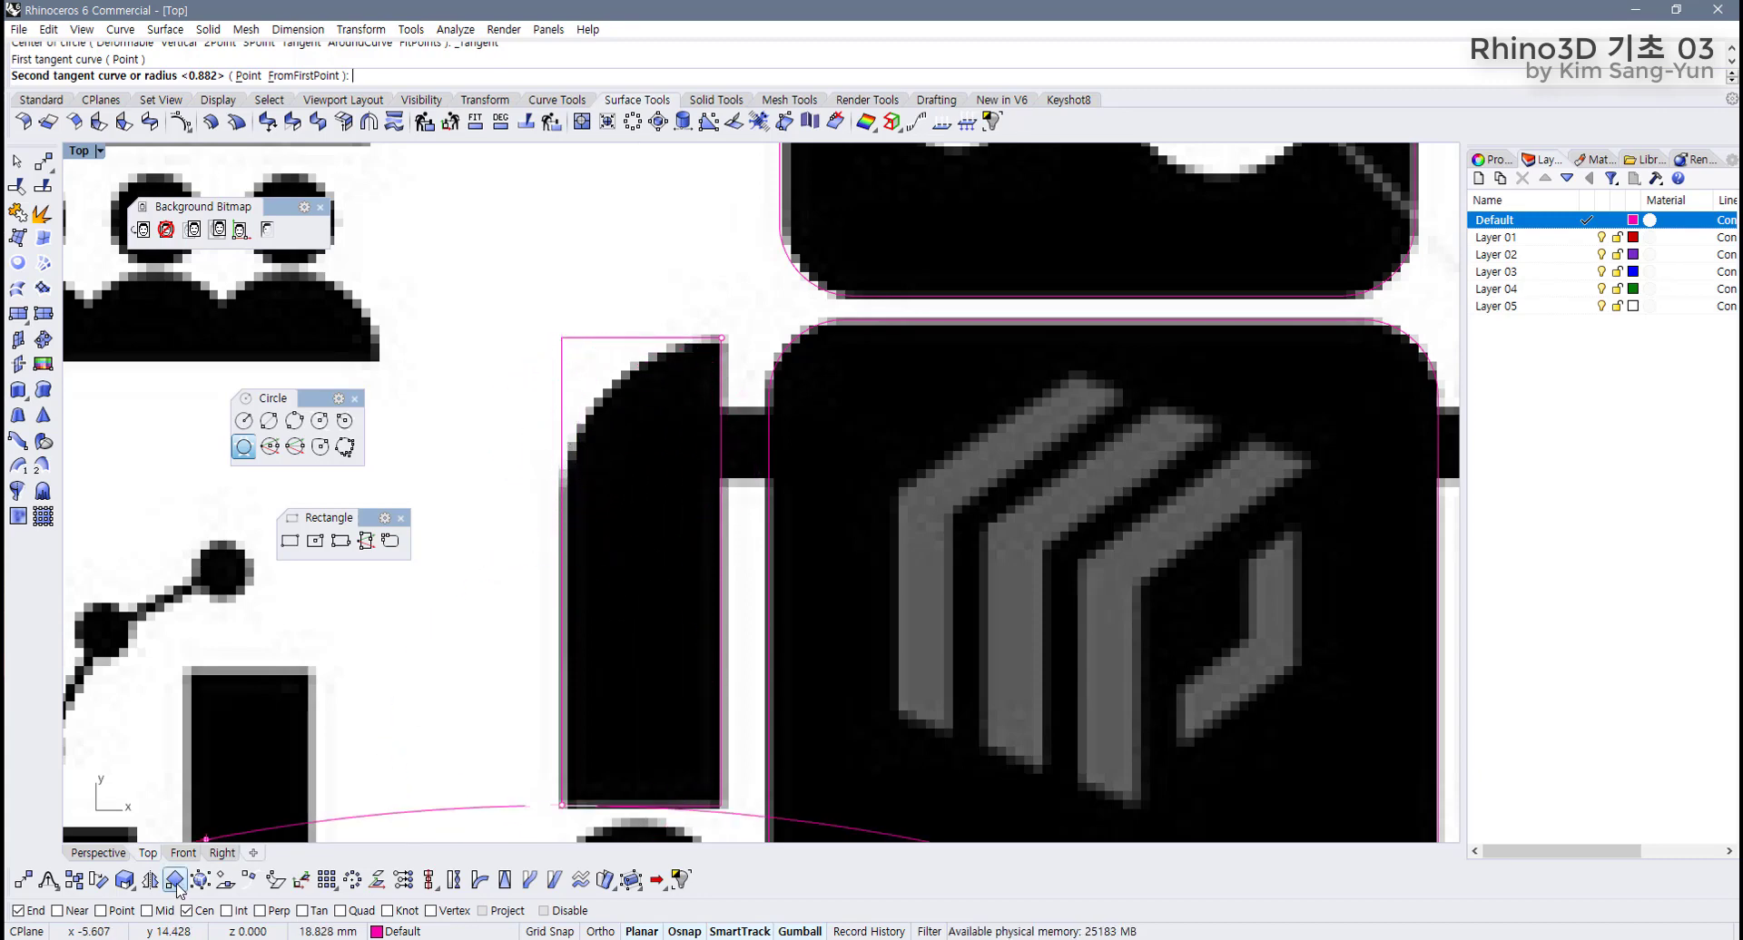
pyautogui.click(194, 914)
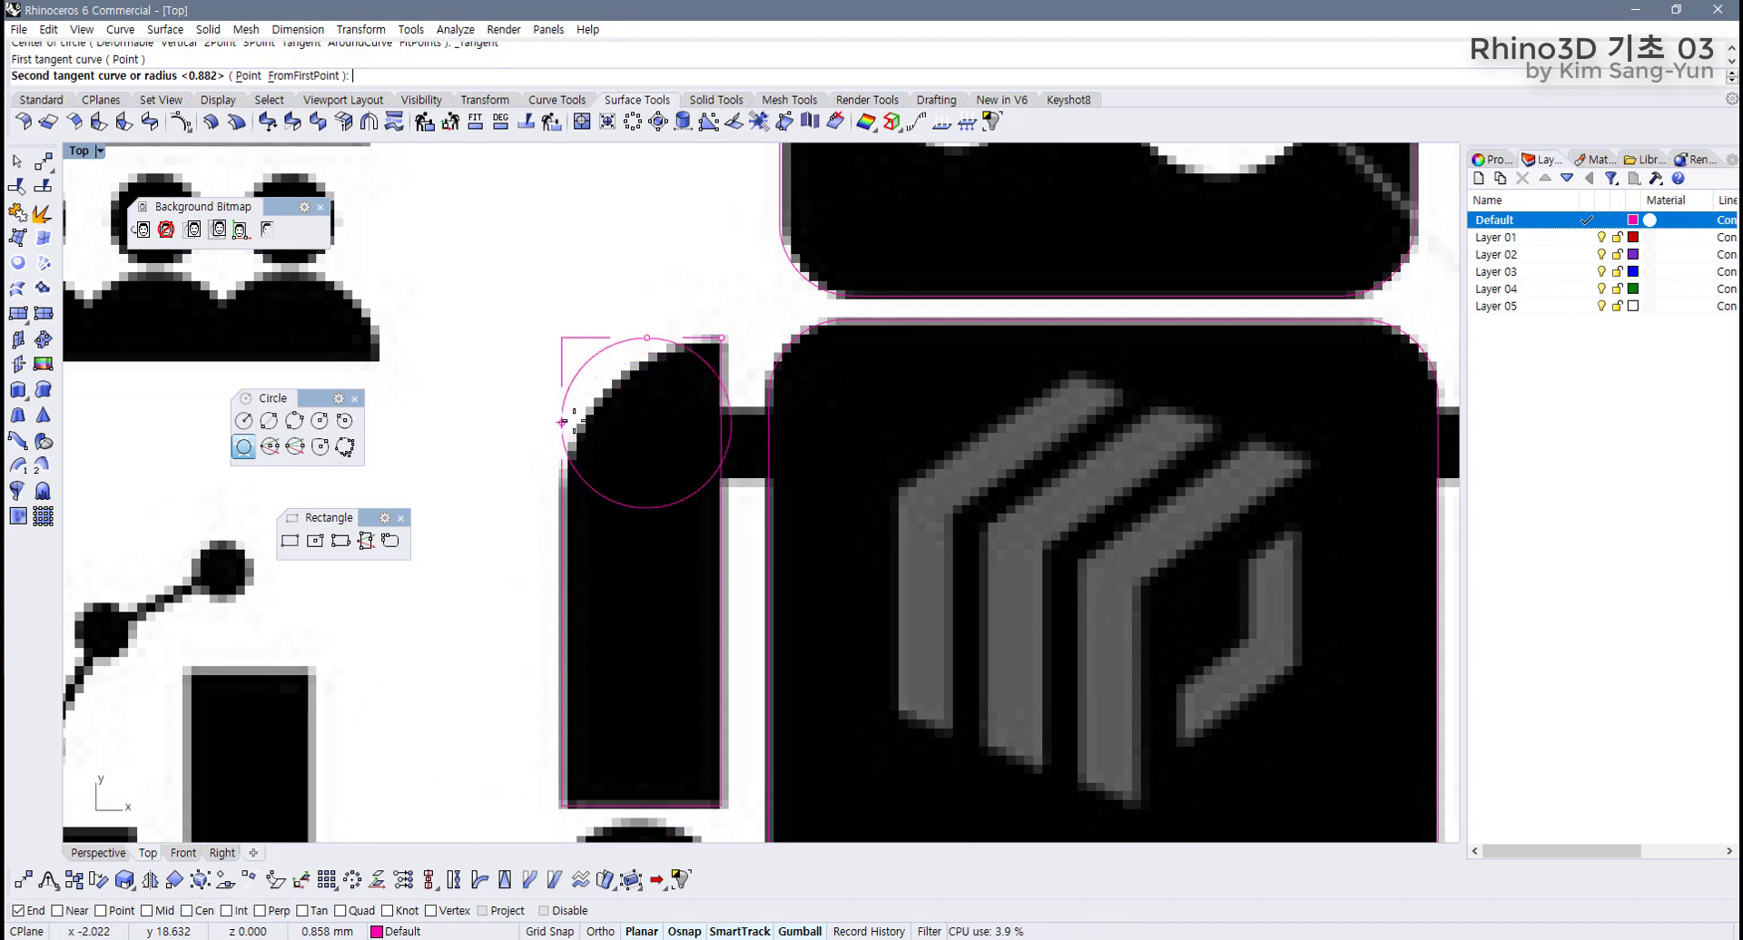
pyautogui.press('Escape')
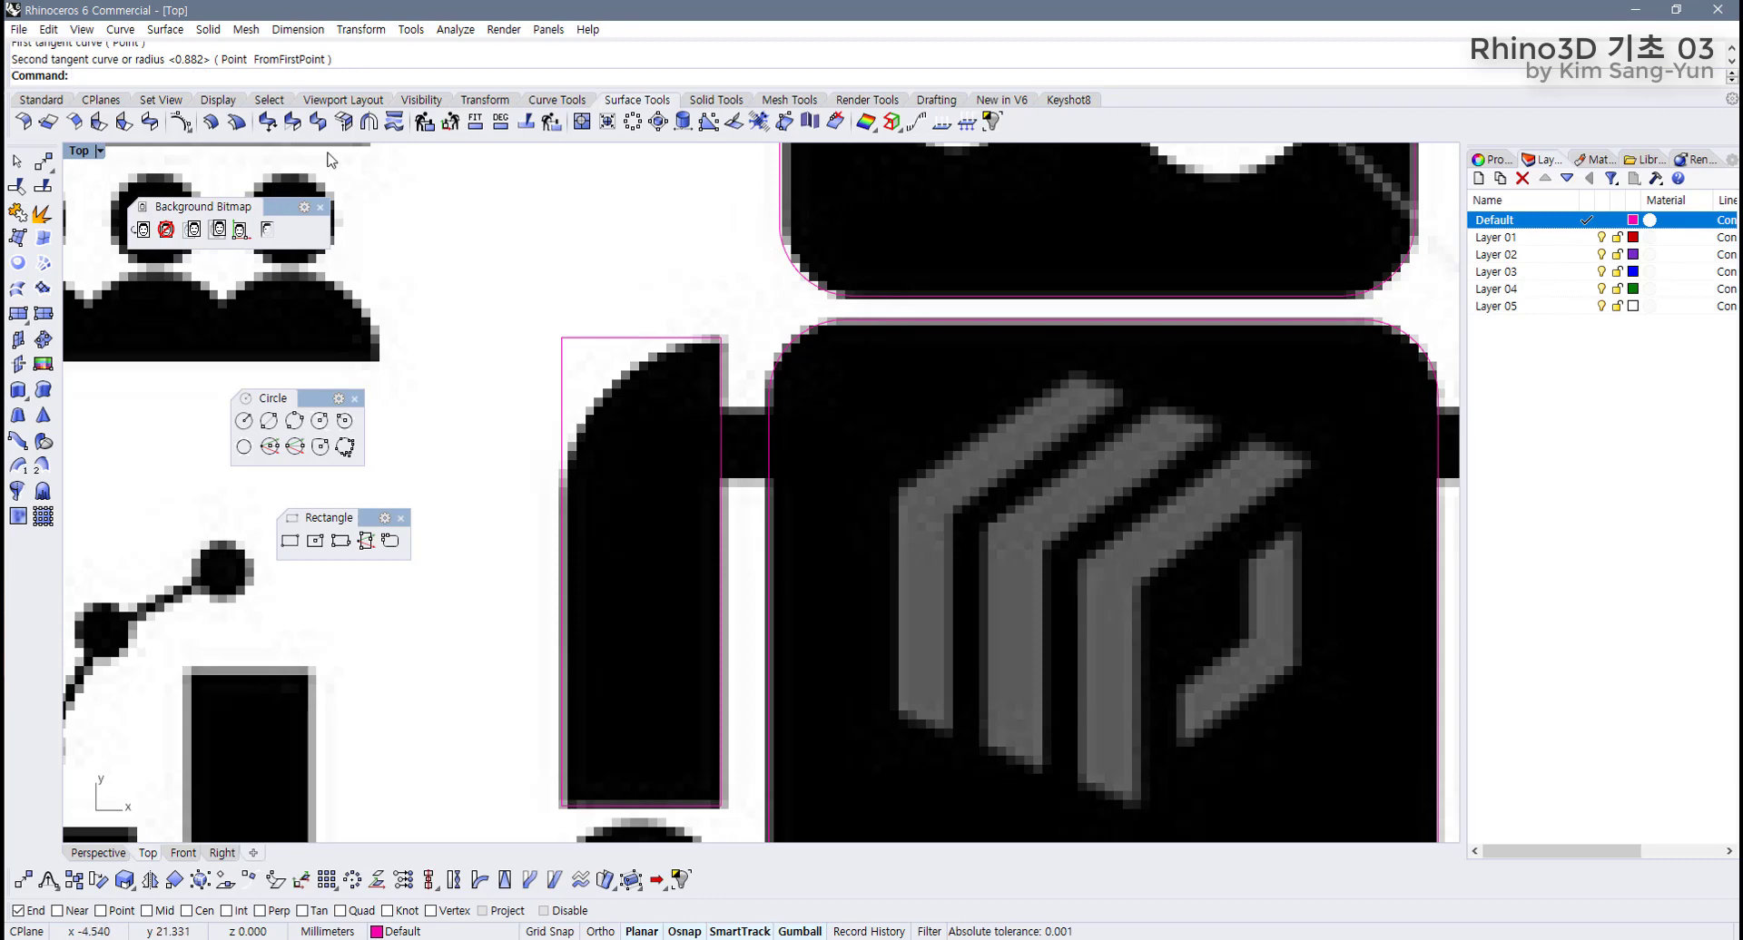
# Trace the arm's rounded shoulder with an arc from the rectangle's inner upper corner to its outer edge, turning on the Near snap.
pyautogui.click(559, 102)
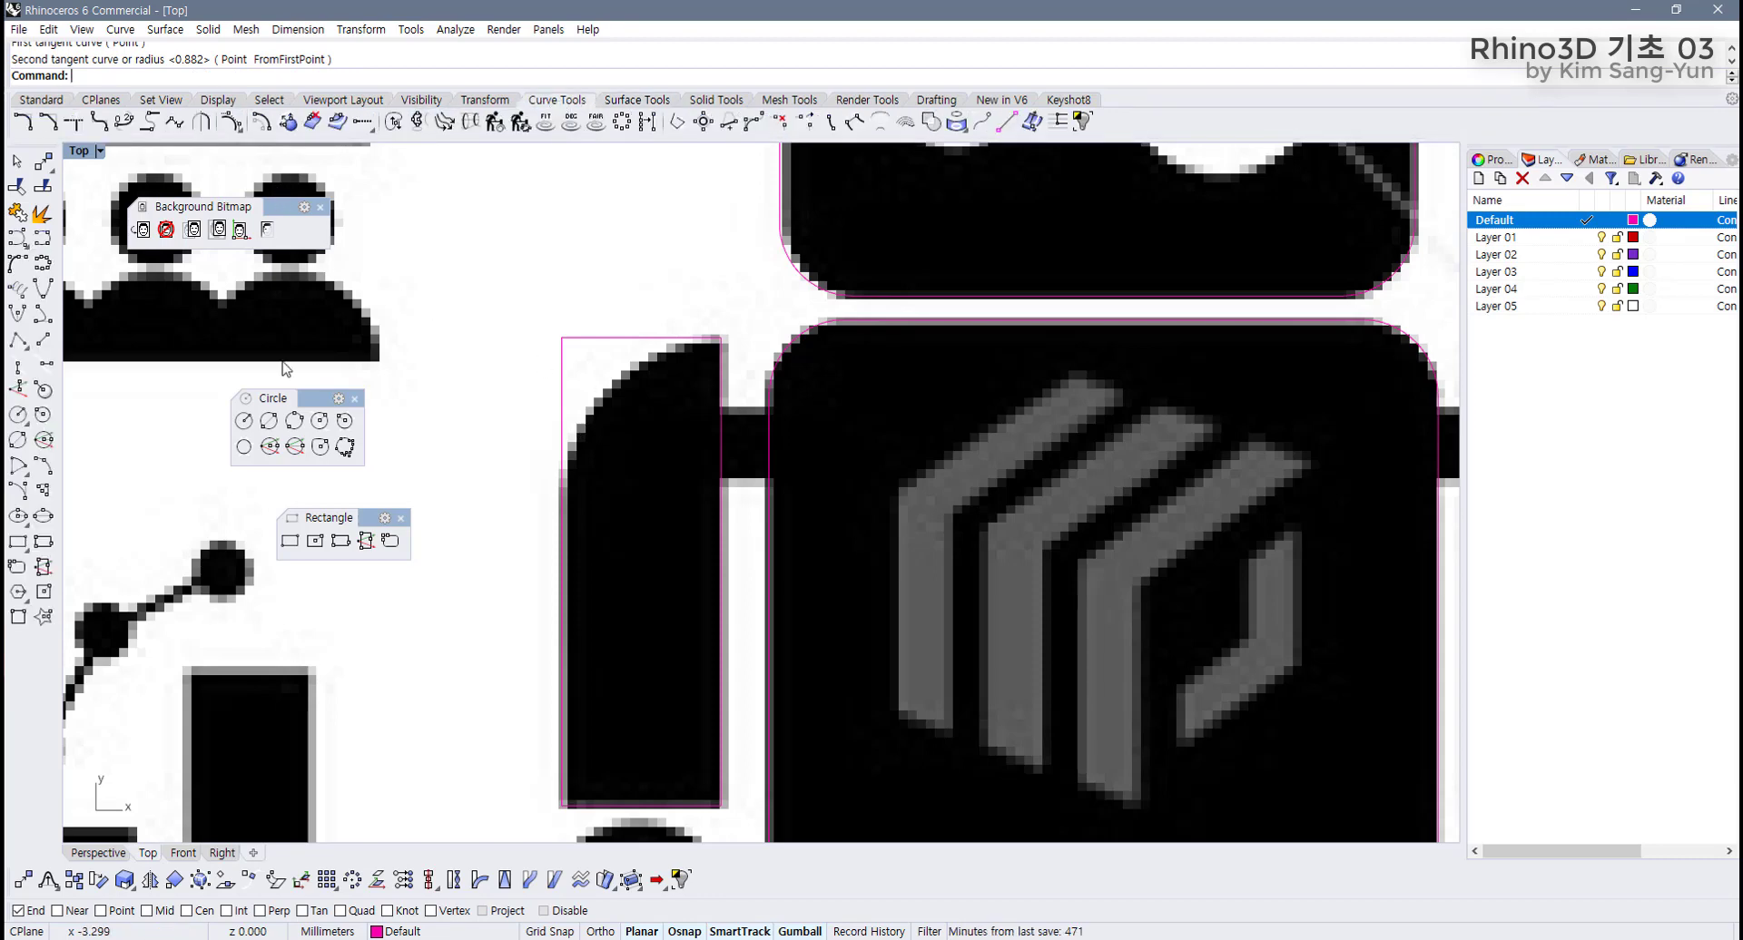
pyautogui.click(44, 467)
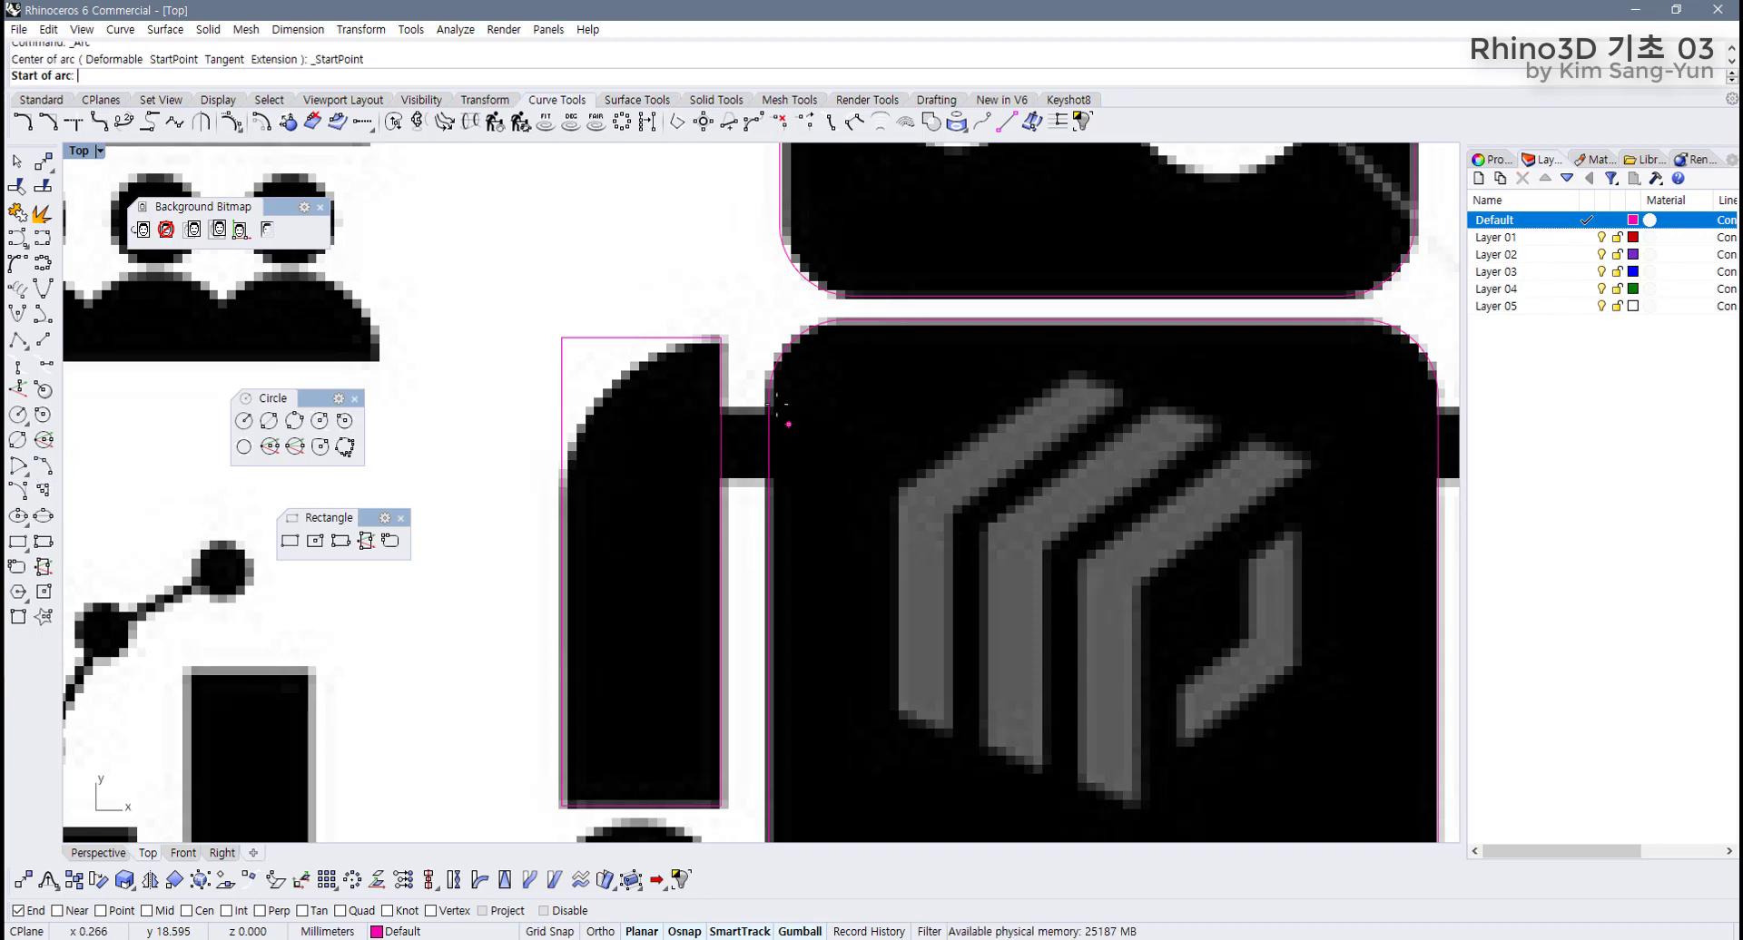
pyautogui.click(720, 339)
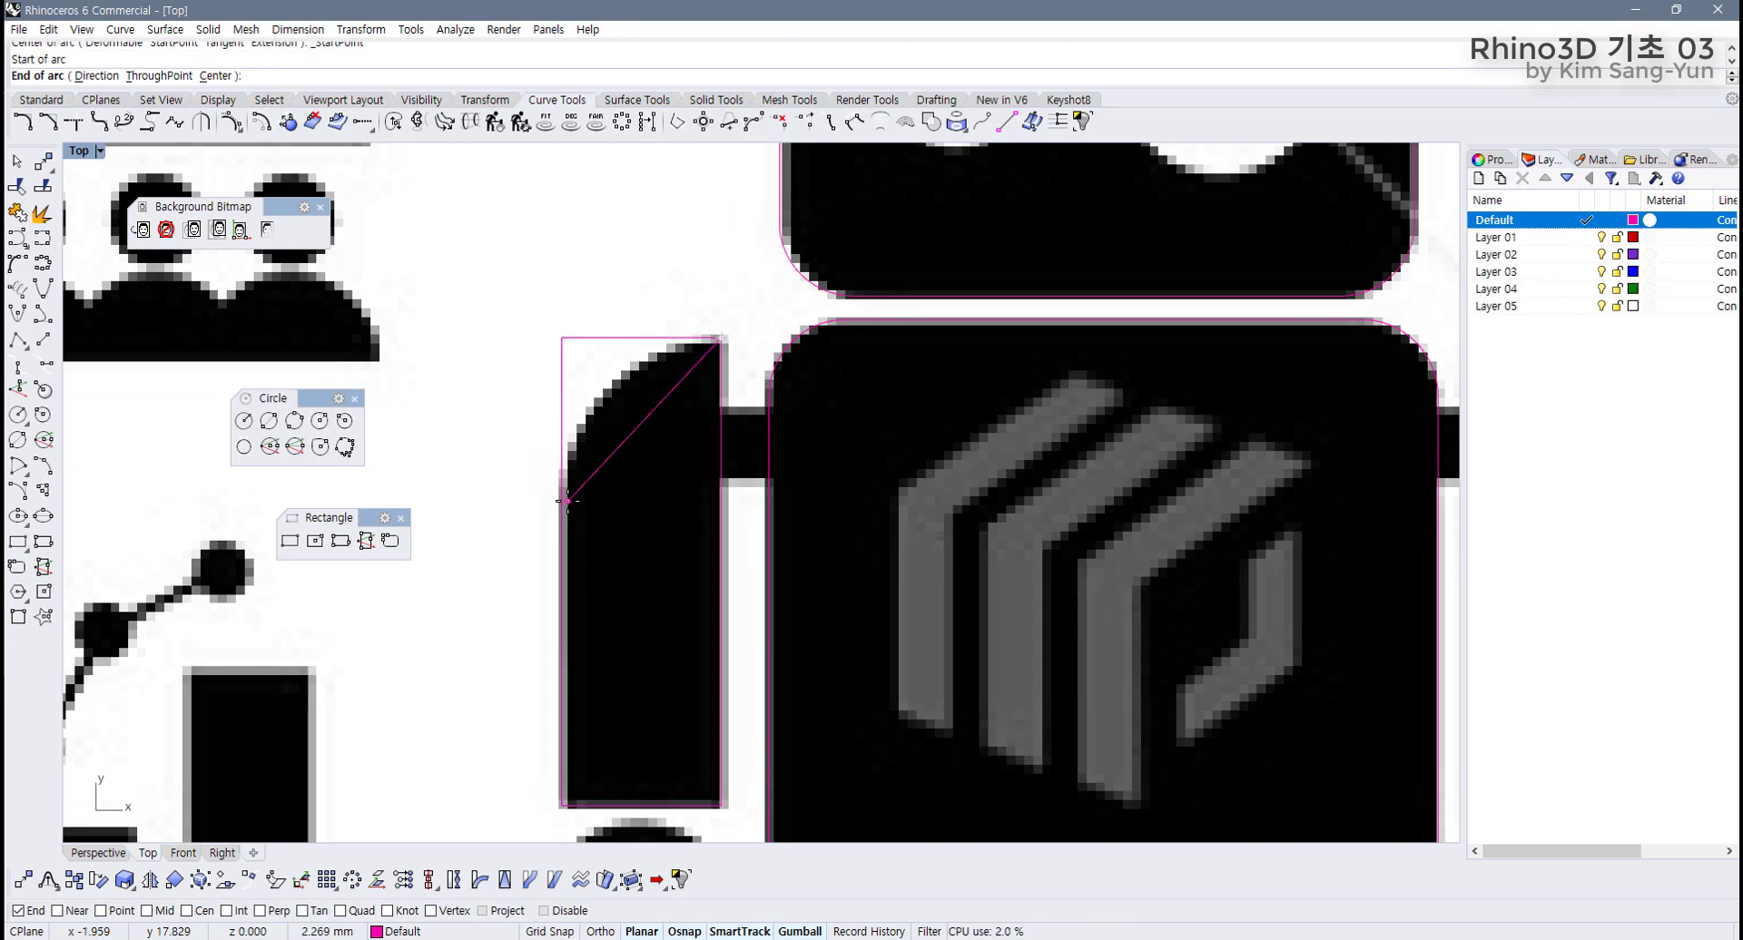
pyautogui.scroll(5, 566, 481)
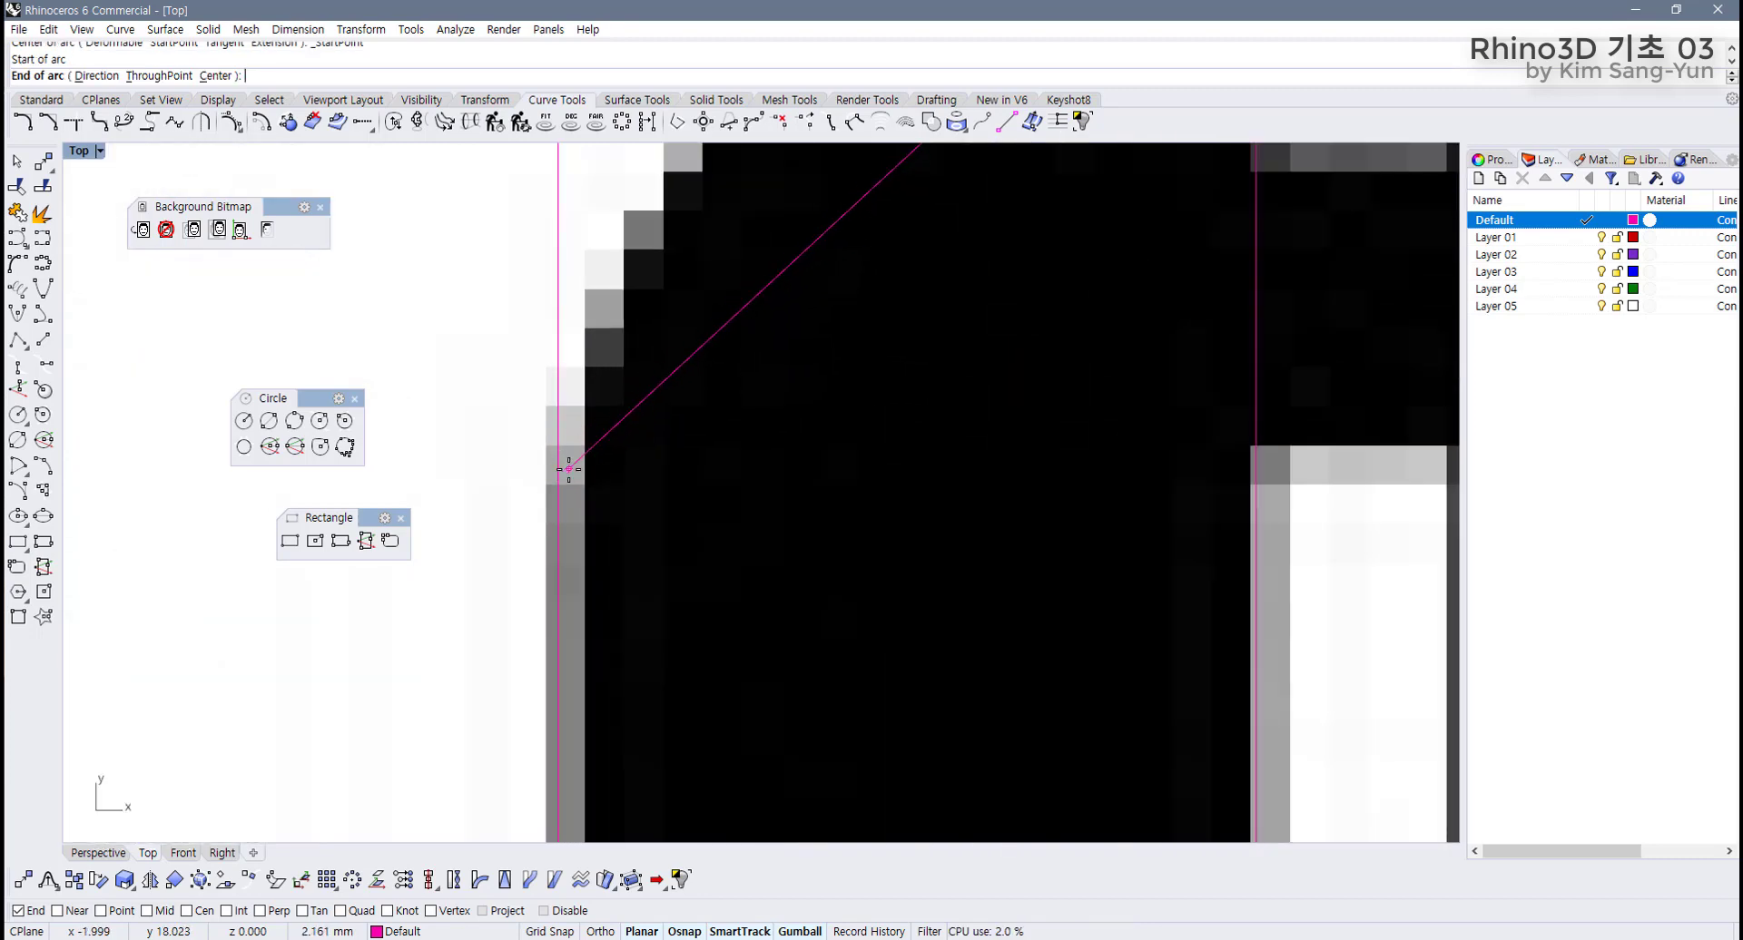
pyautogui.scroll(-5, 567, 469)
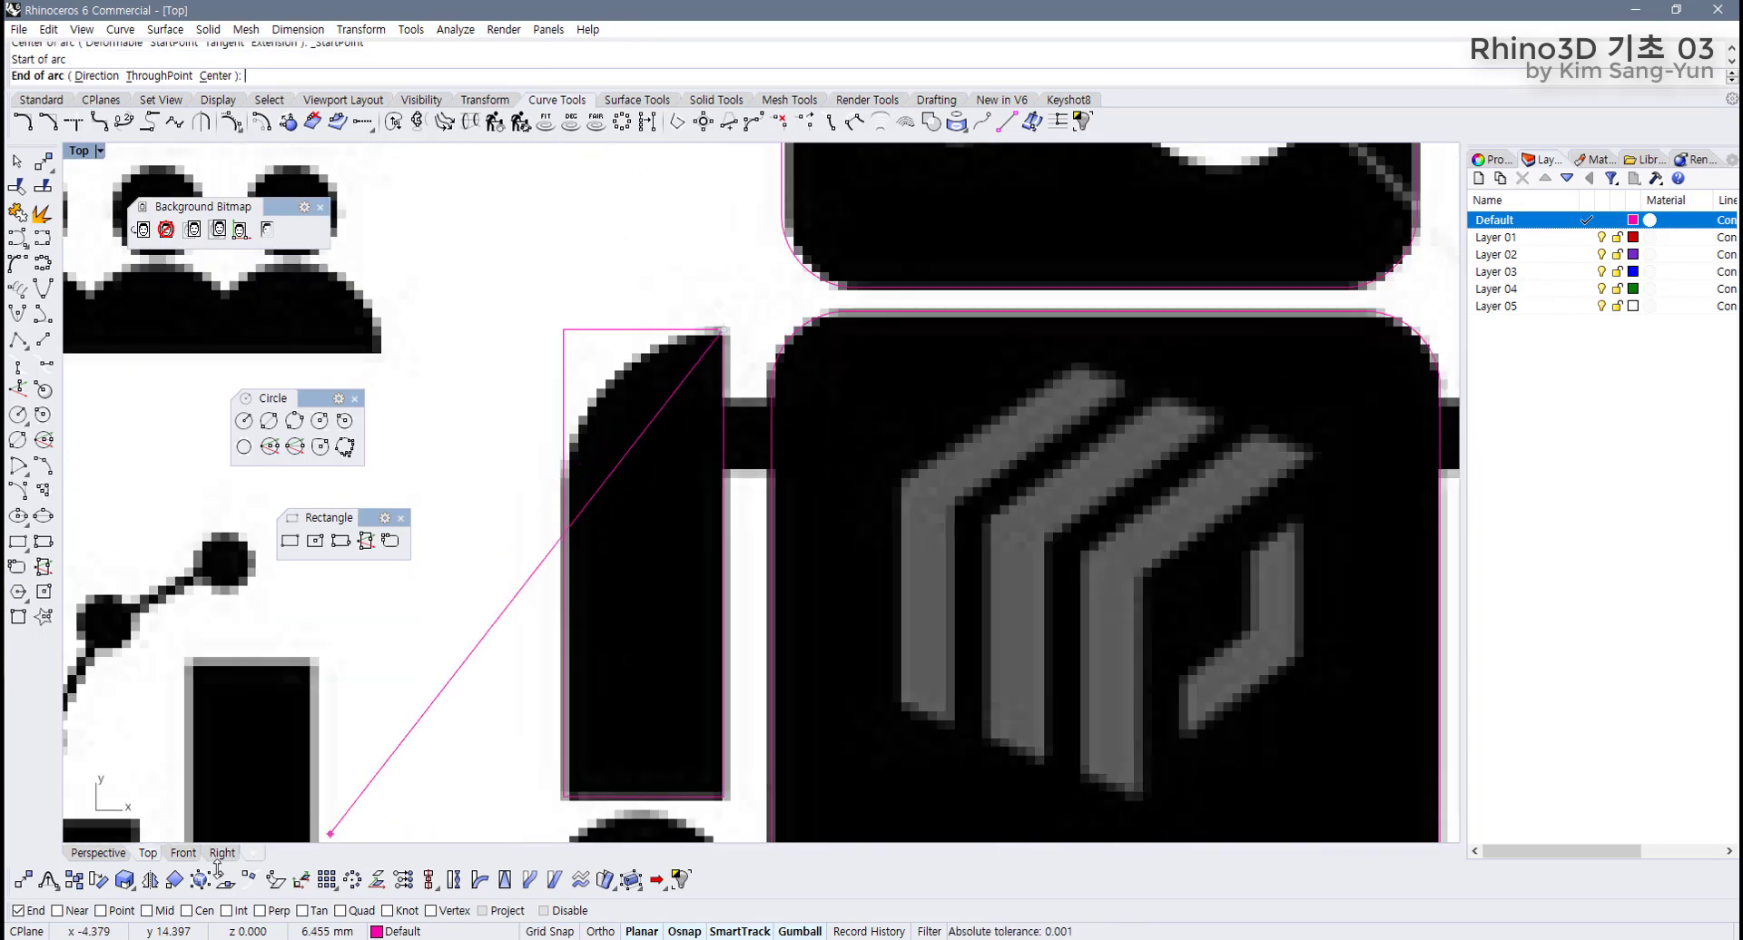
pyautogui.click(71, 912)
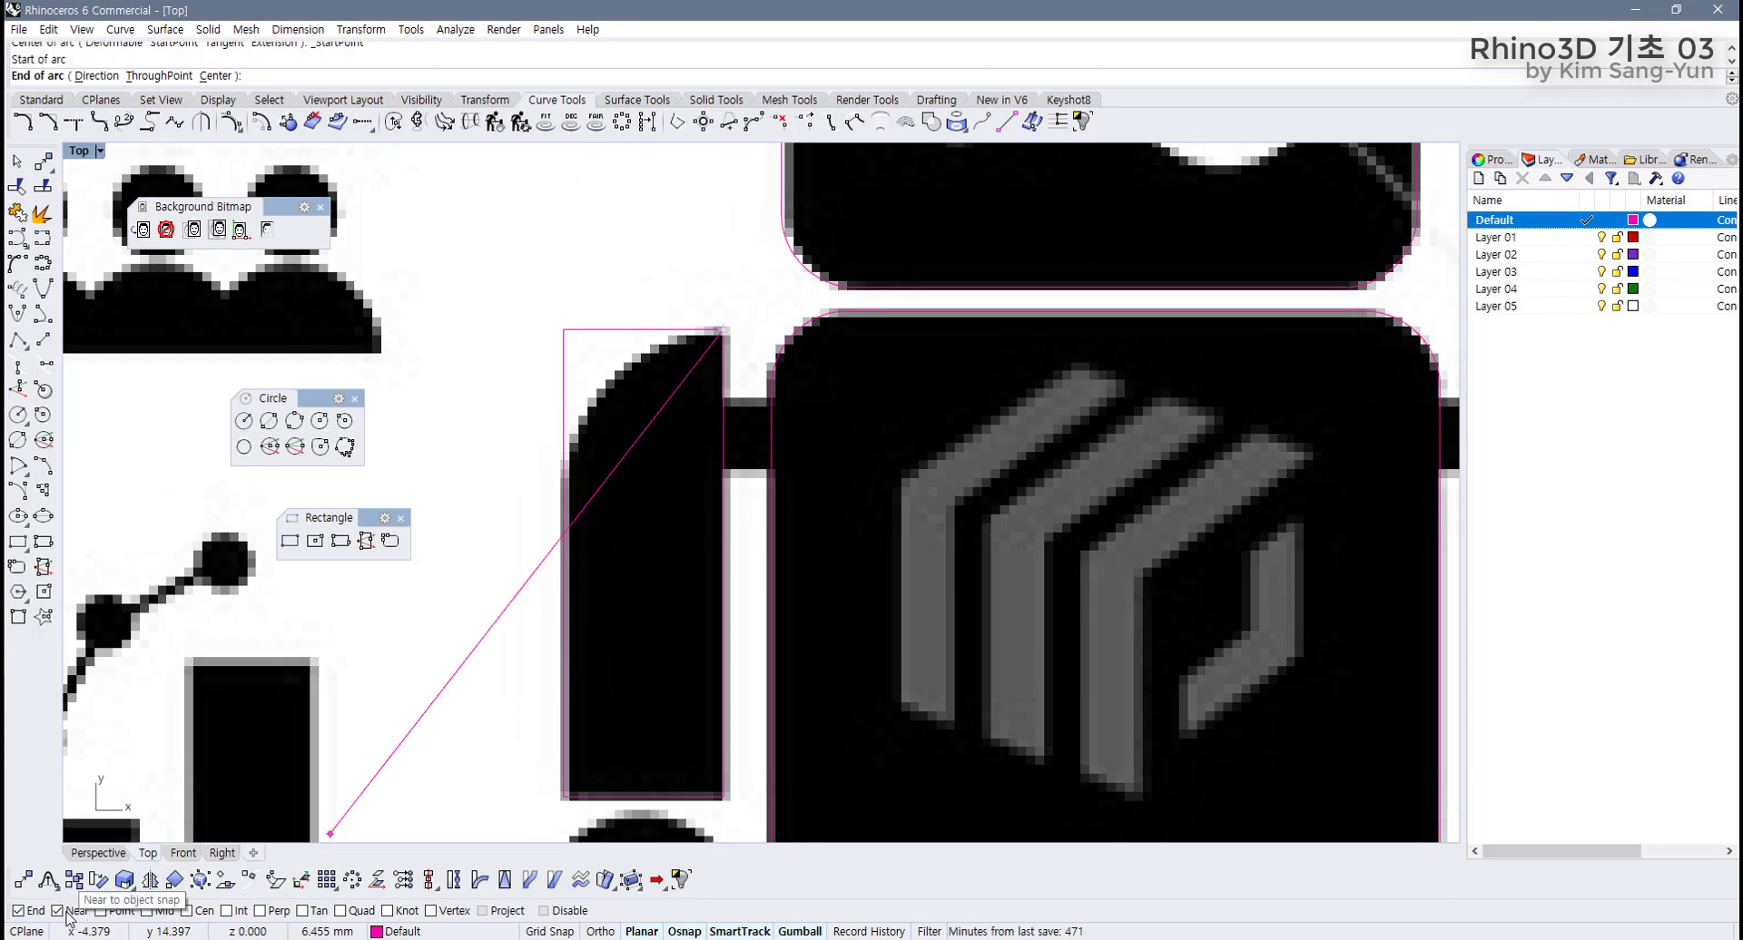
pyautogui.click(565, 470)
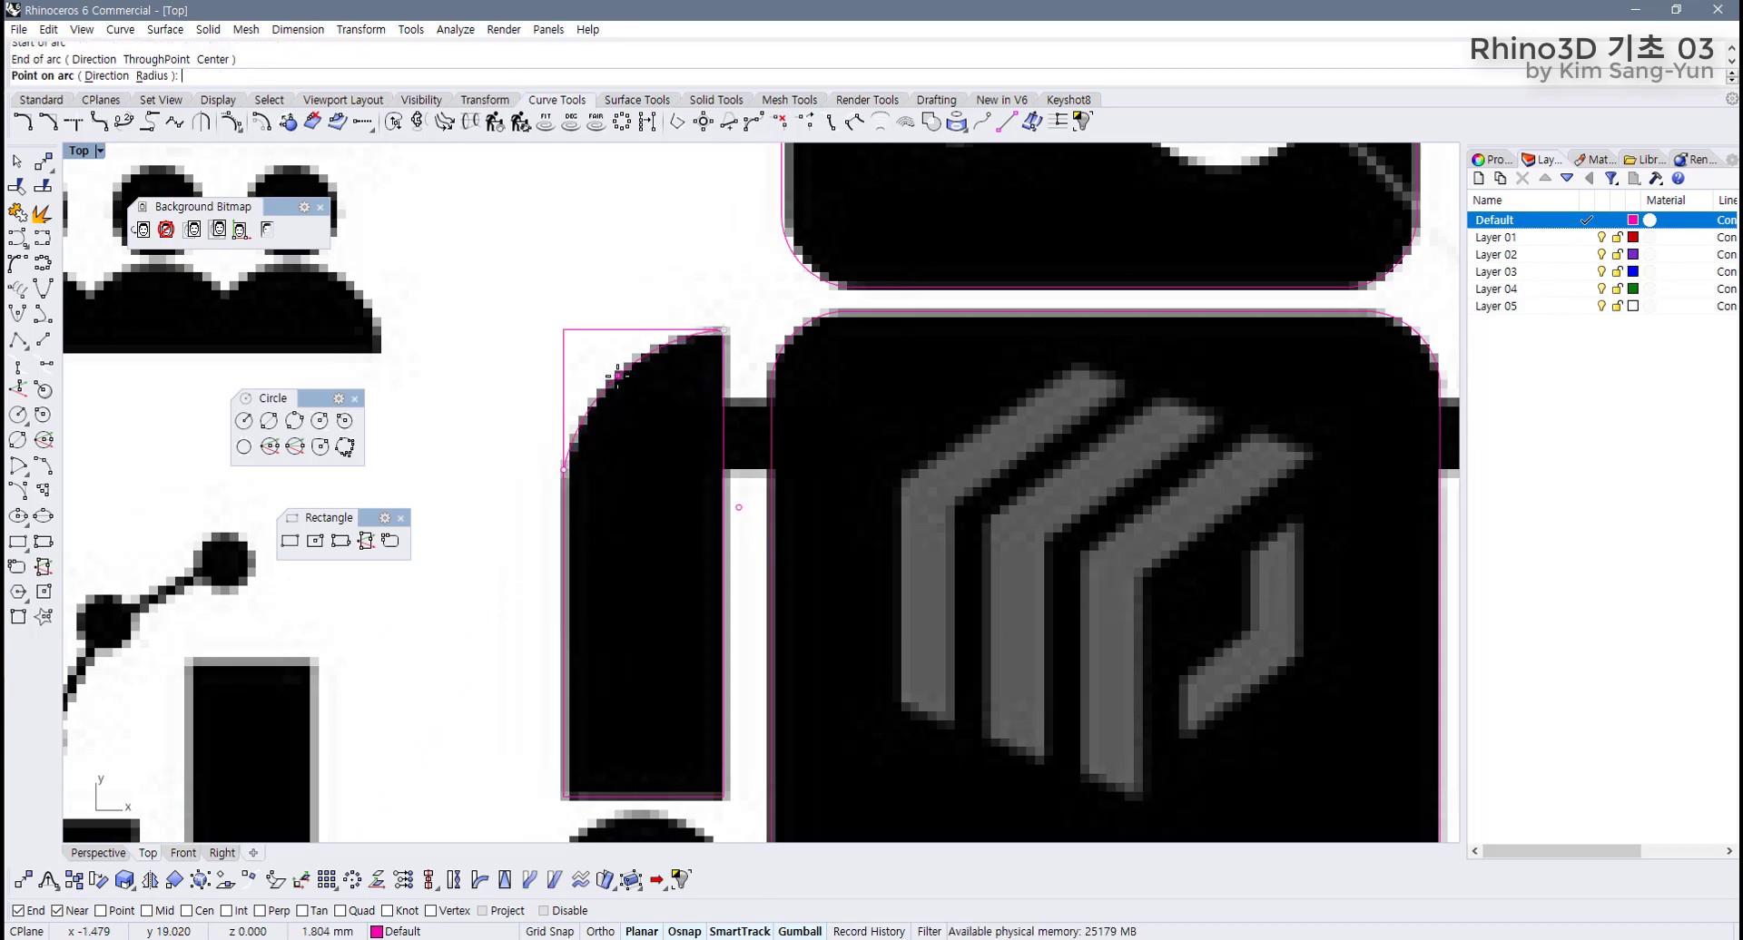
pyautogui.click(618, 374)
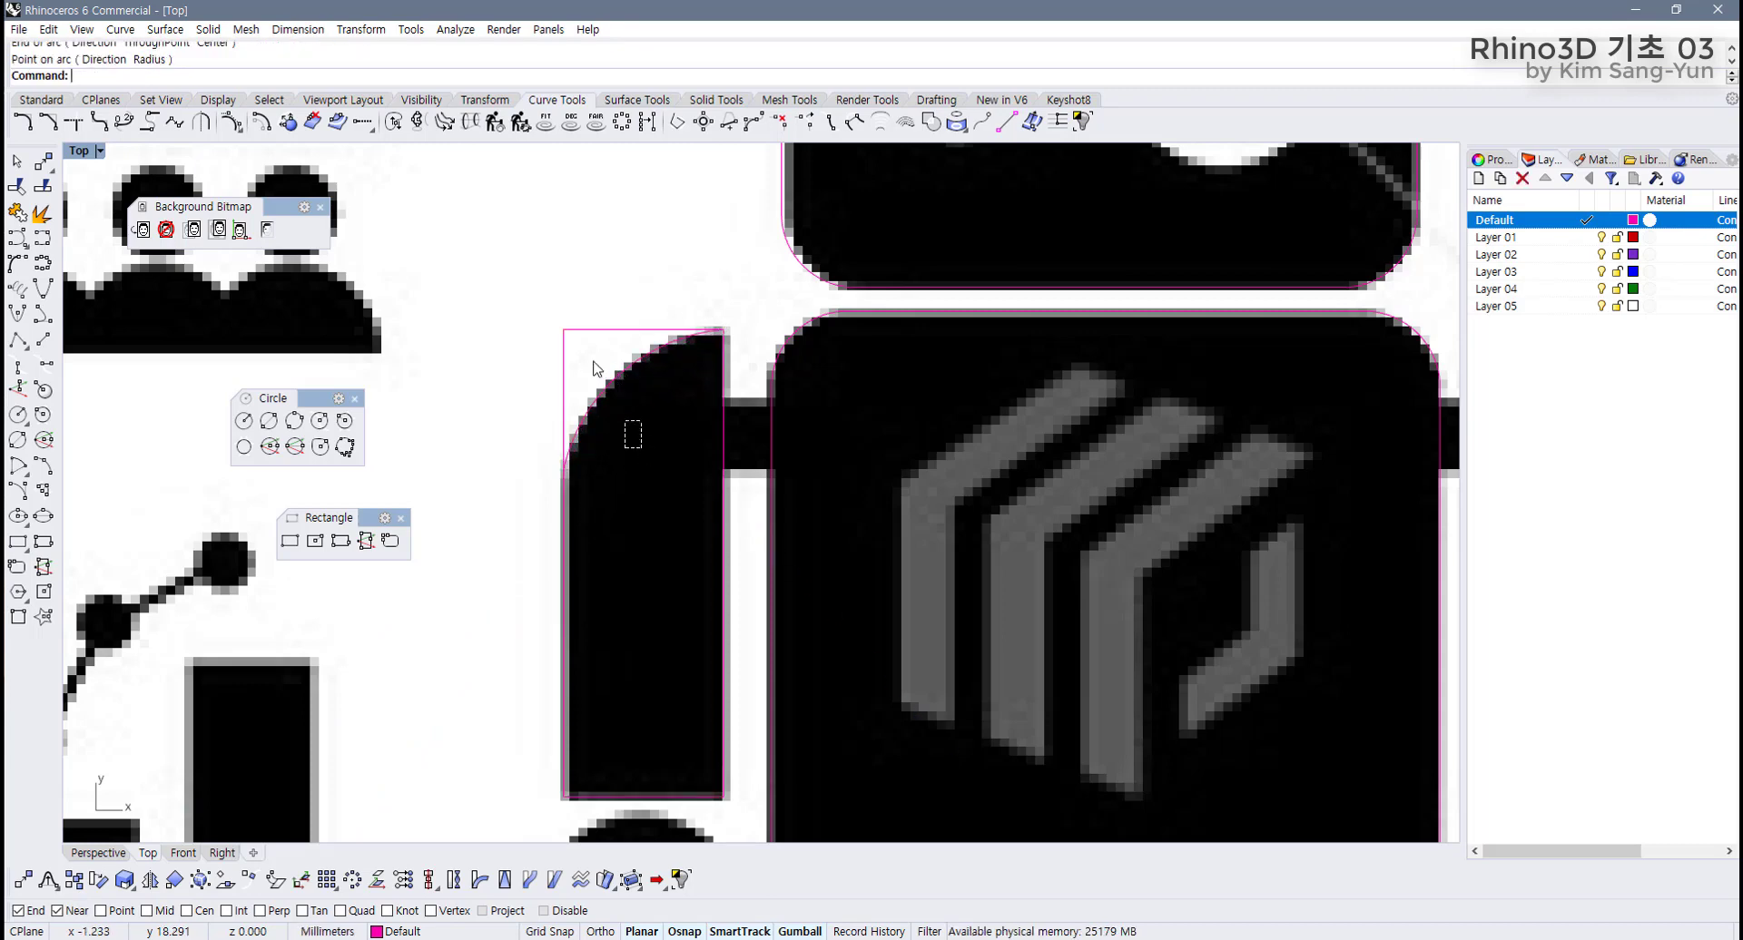
# Trim away the arm rectangle's corner outside the shoulder arc, using the rectangle and arc as cutting objects.
pyautogui.moveTo(623, 421); pyautogui.dragTo(551, 274)
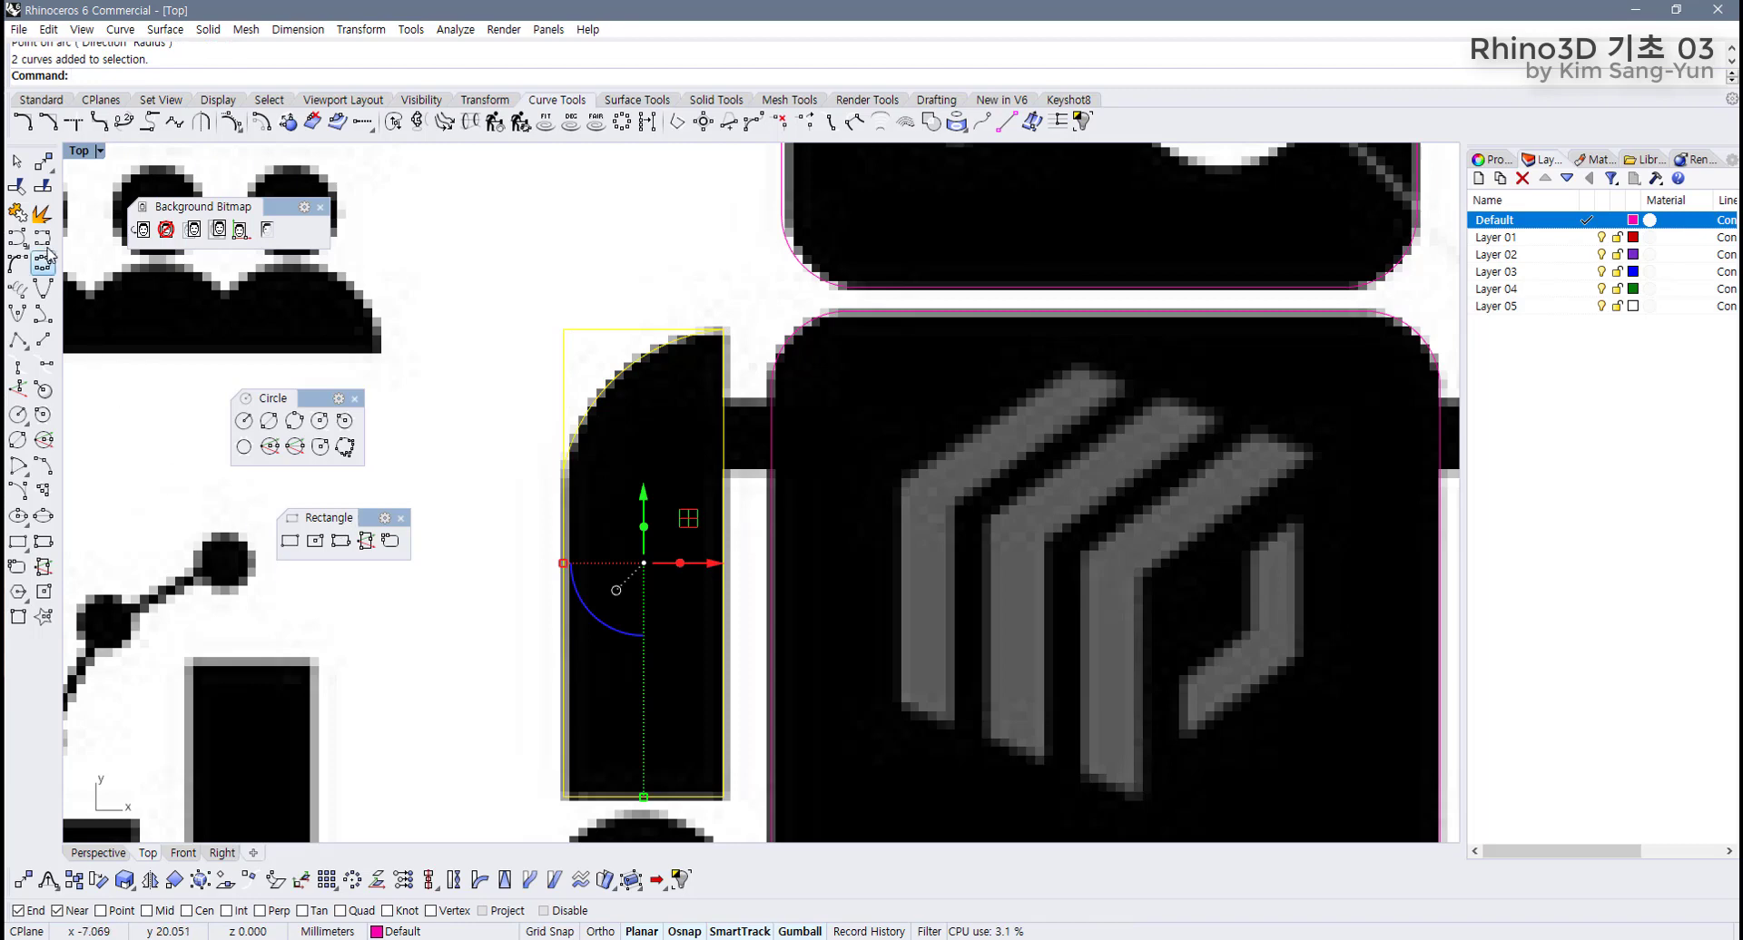
pyautogui.click(16, 186)
pyautogui.click(582, 332)
pyautogui.press('Return')
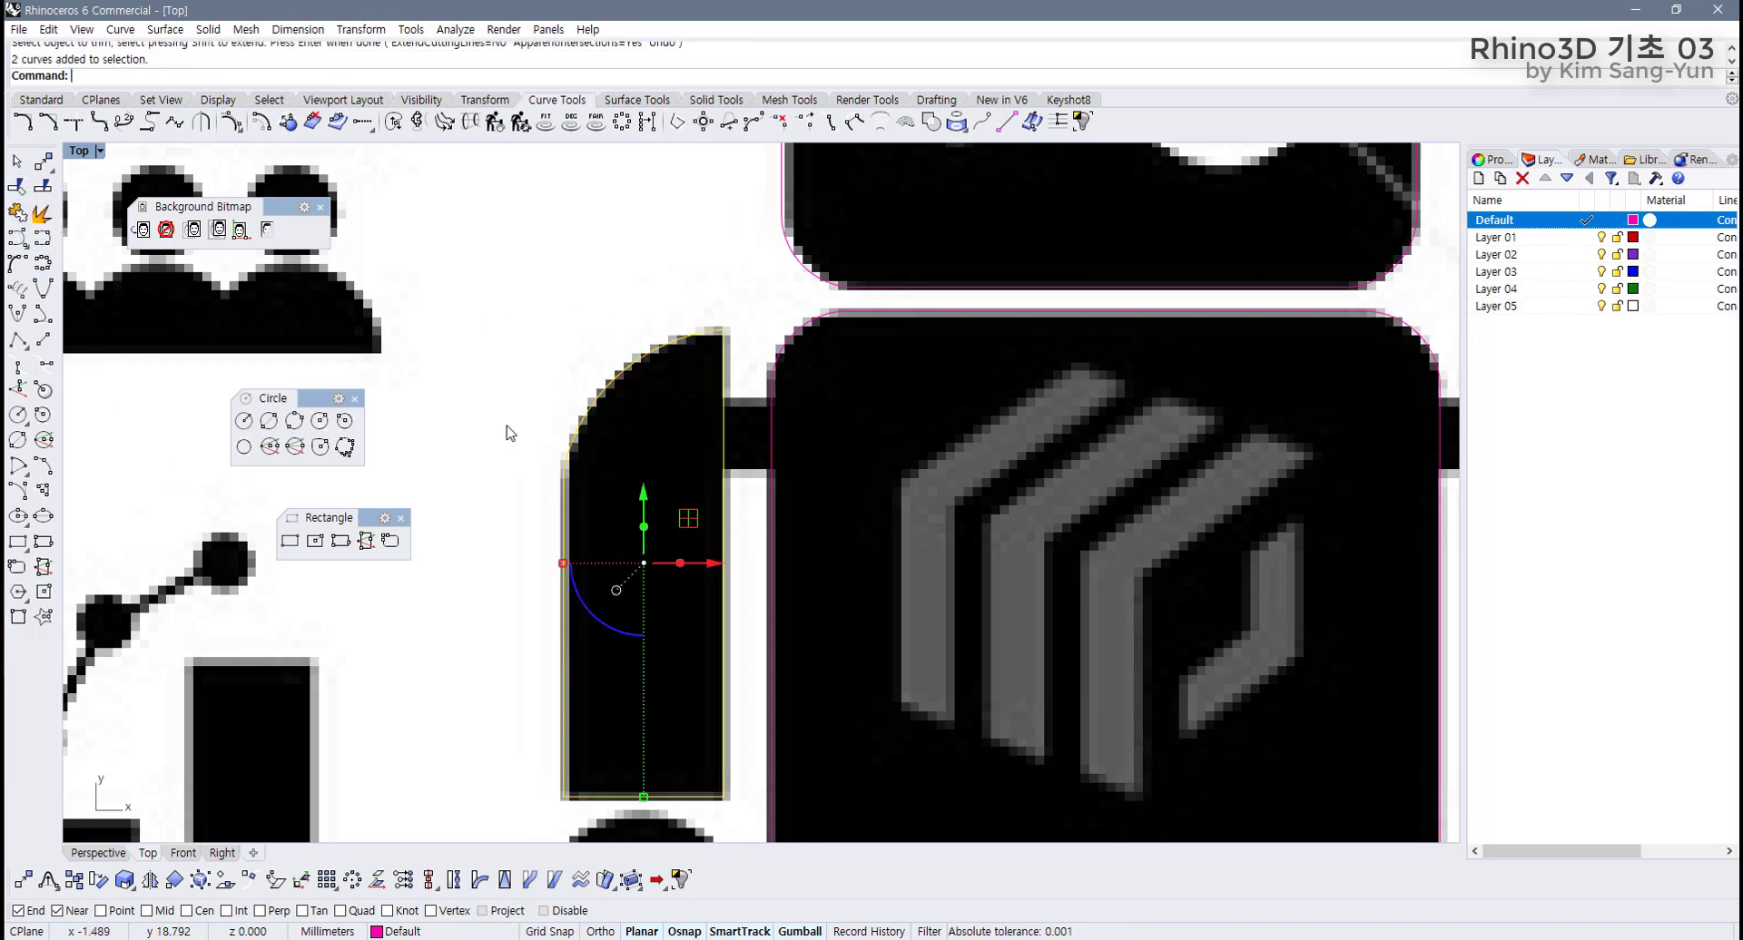
# Join the trimmed arm rectangle and shoulder arc into one closed curve.
pyautogui.click(16, 213)
pyautogui.scroll(-4, 636, 550)
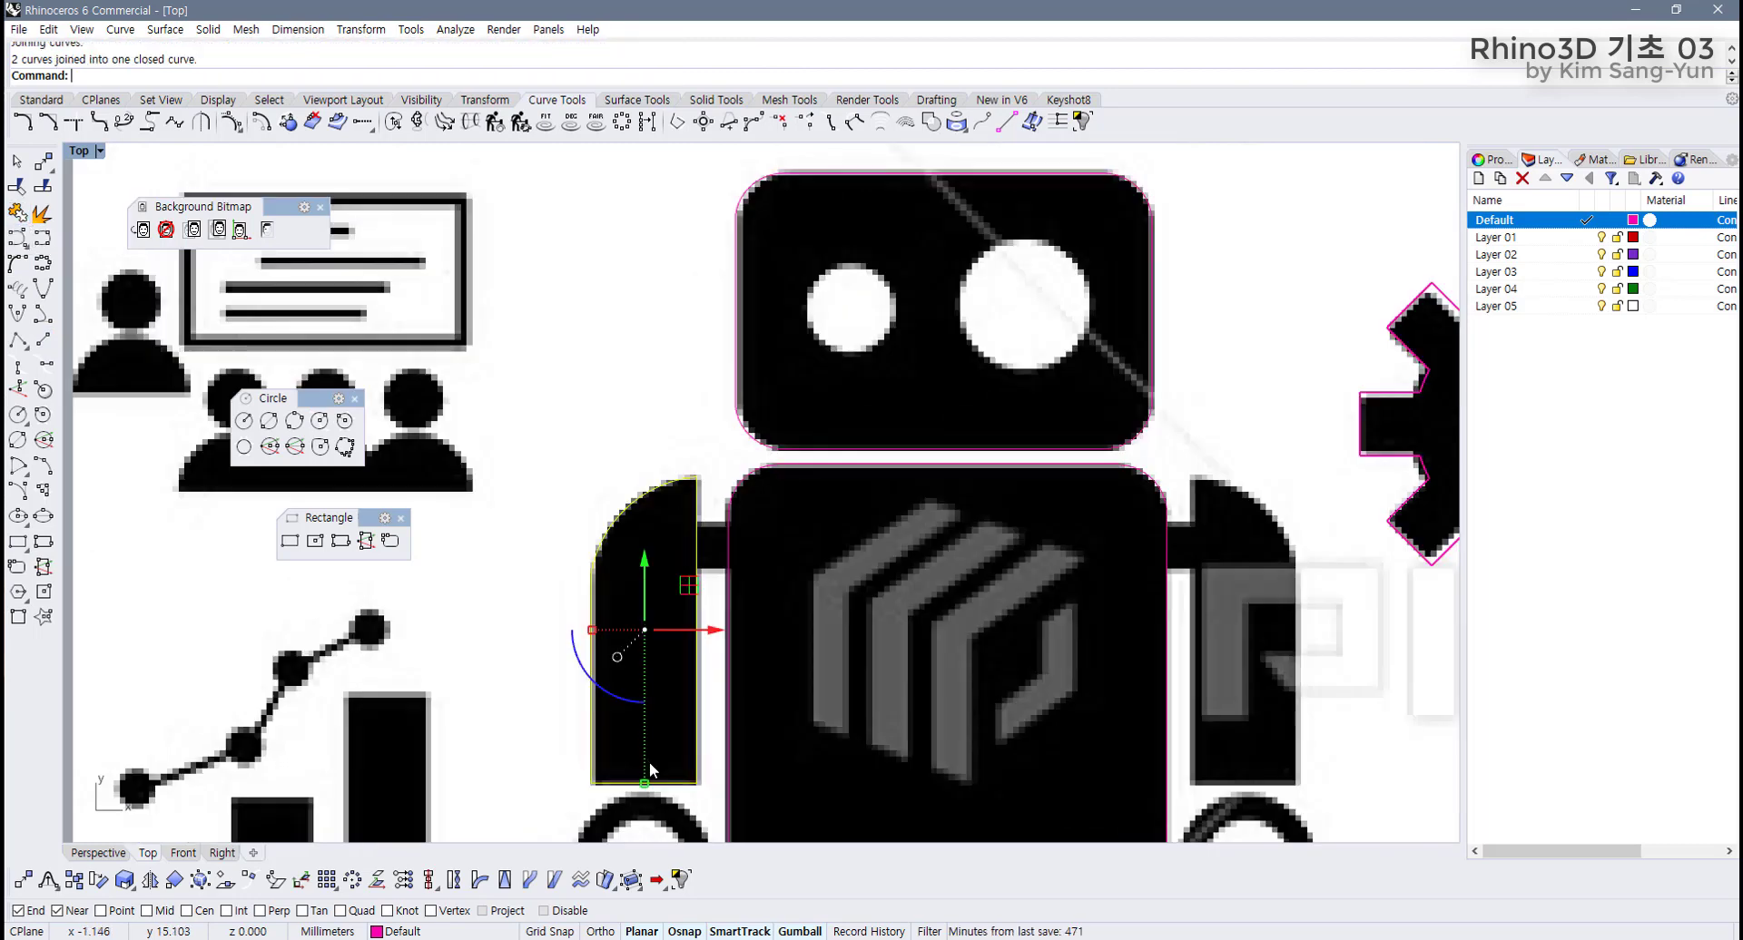
# Trace the outer edge of the left-hand arched hand with a two-point diameter circle spanning its lower ends.
pyautogui.scroll(7, 623, 712)
pyautogui.moveTo(594, 682); pyautogui.dragTo(617, 616, button='right')
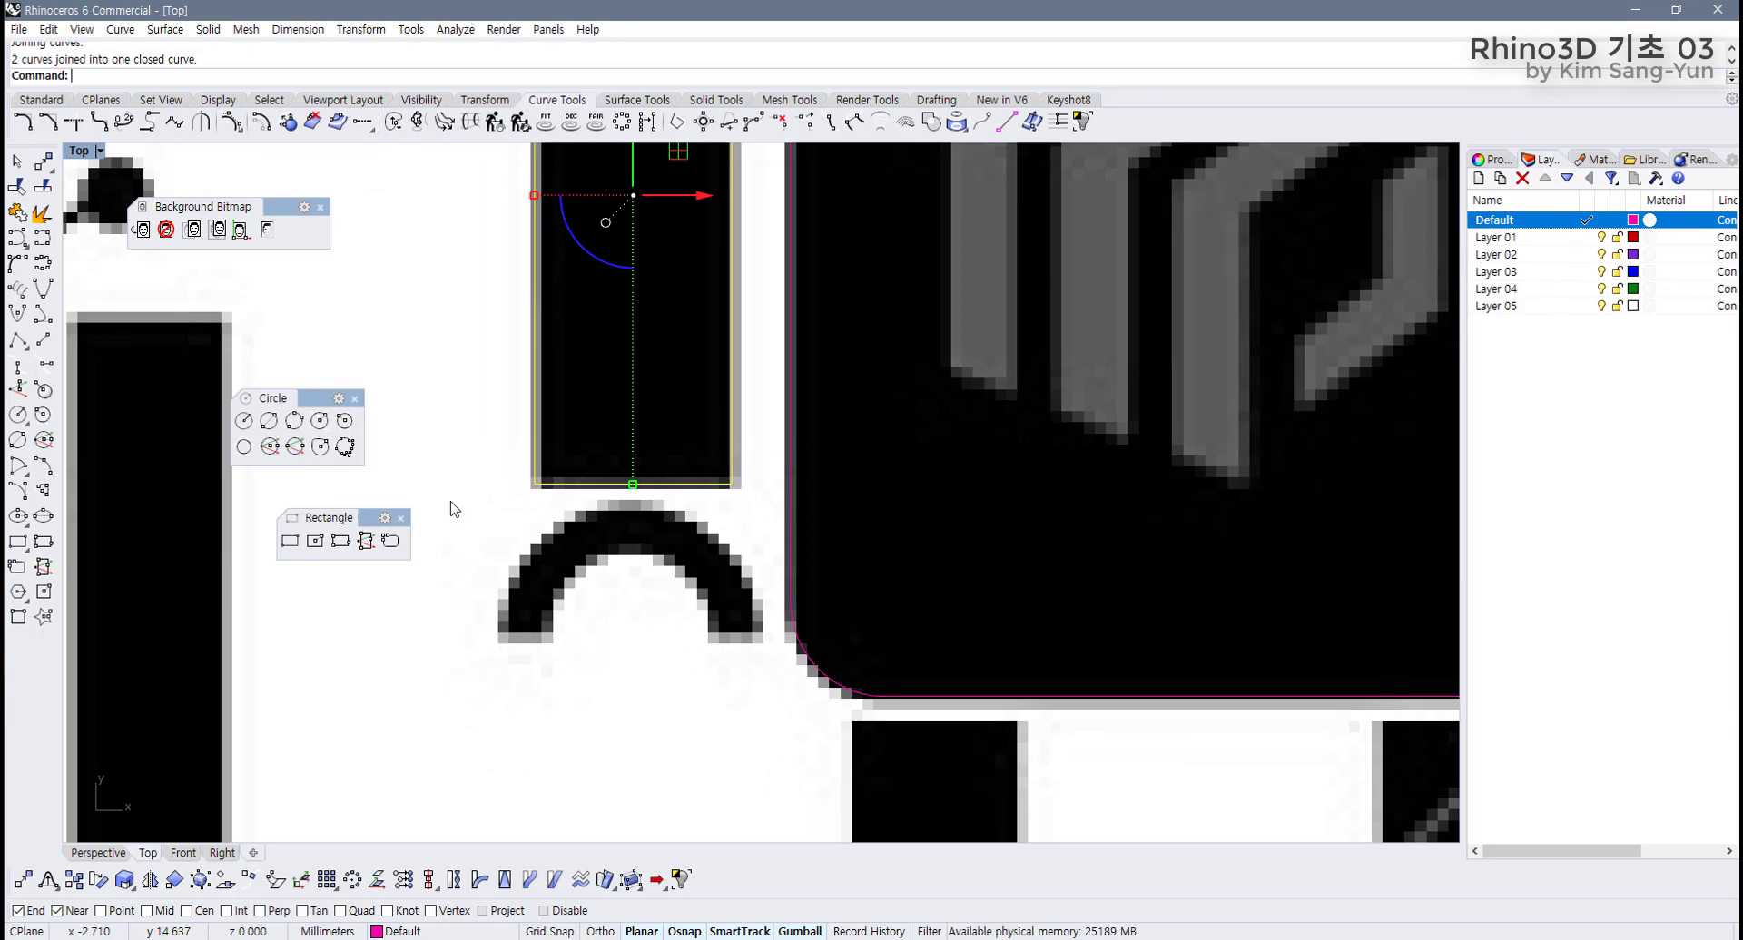
pyautogui.click(270, 422)
pyautogui.click(500, 636)
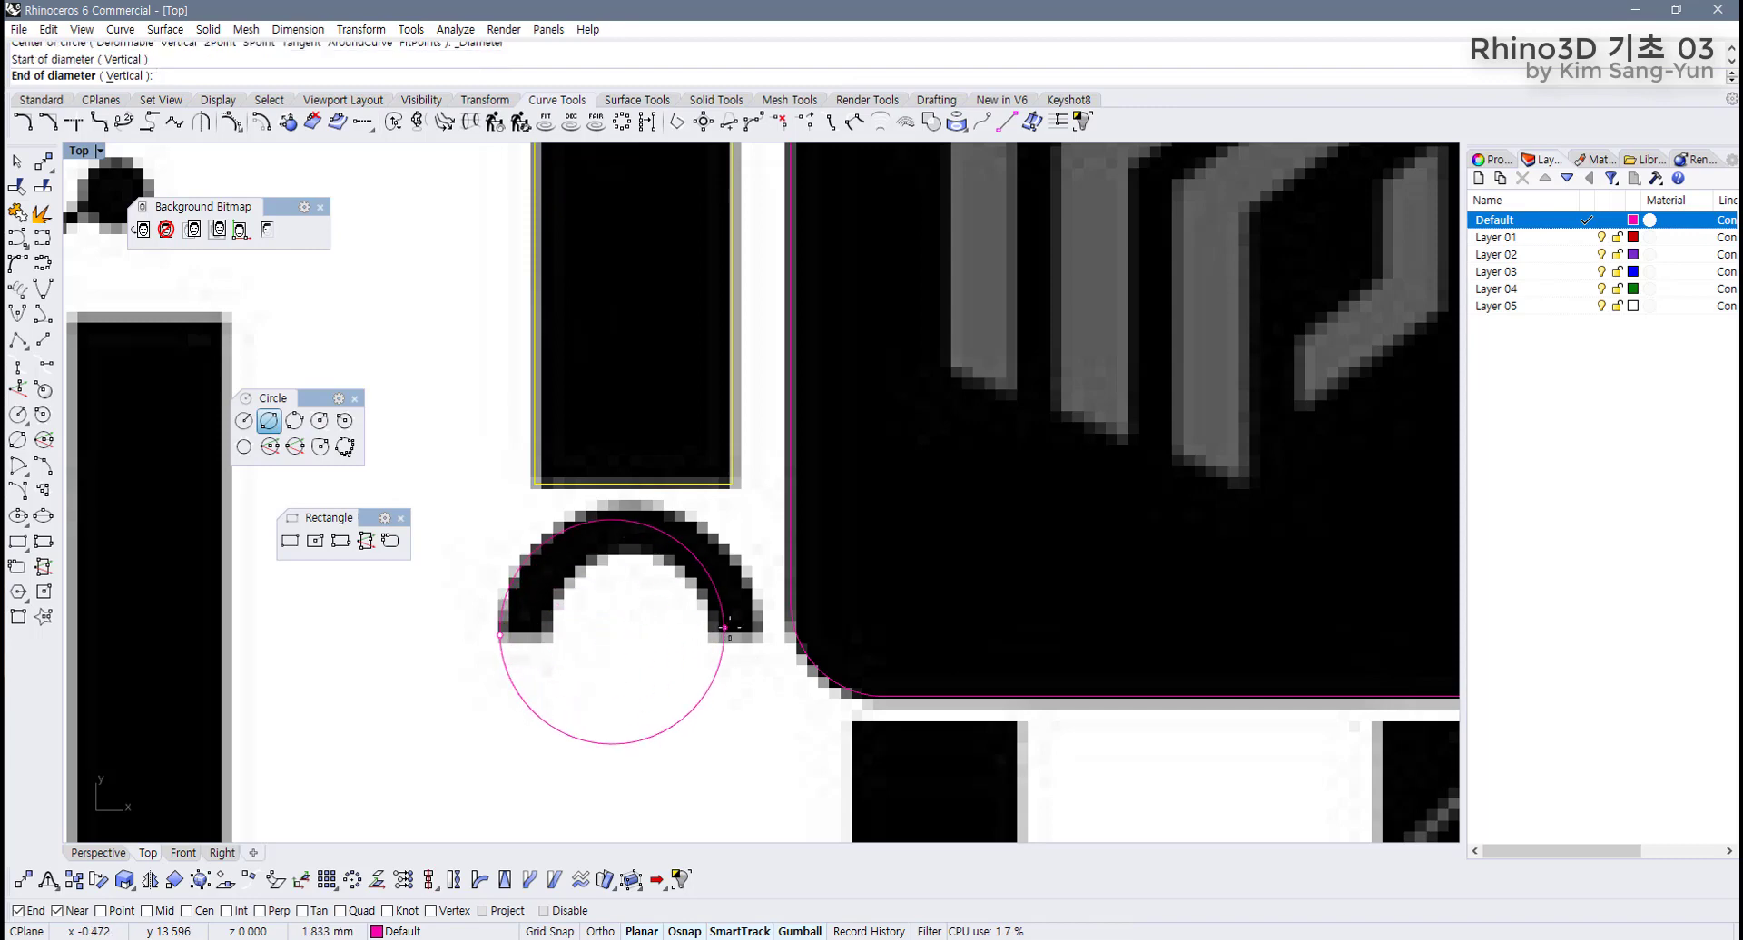
pyautogui.click(761, 629)
pyautogui.click(764, 629)
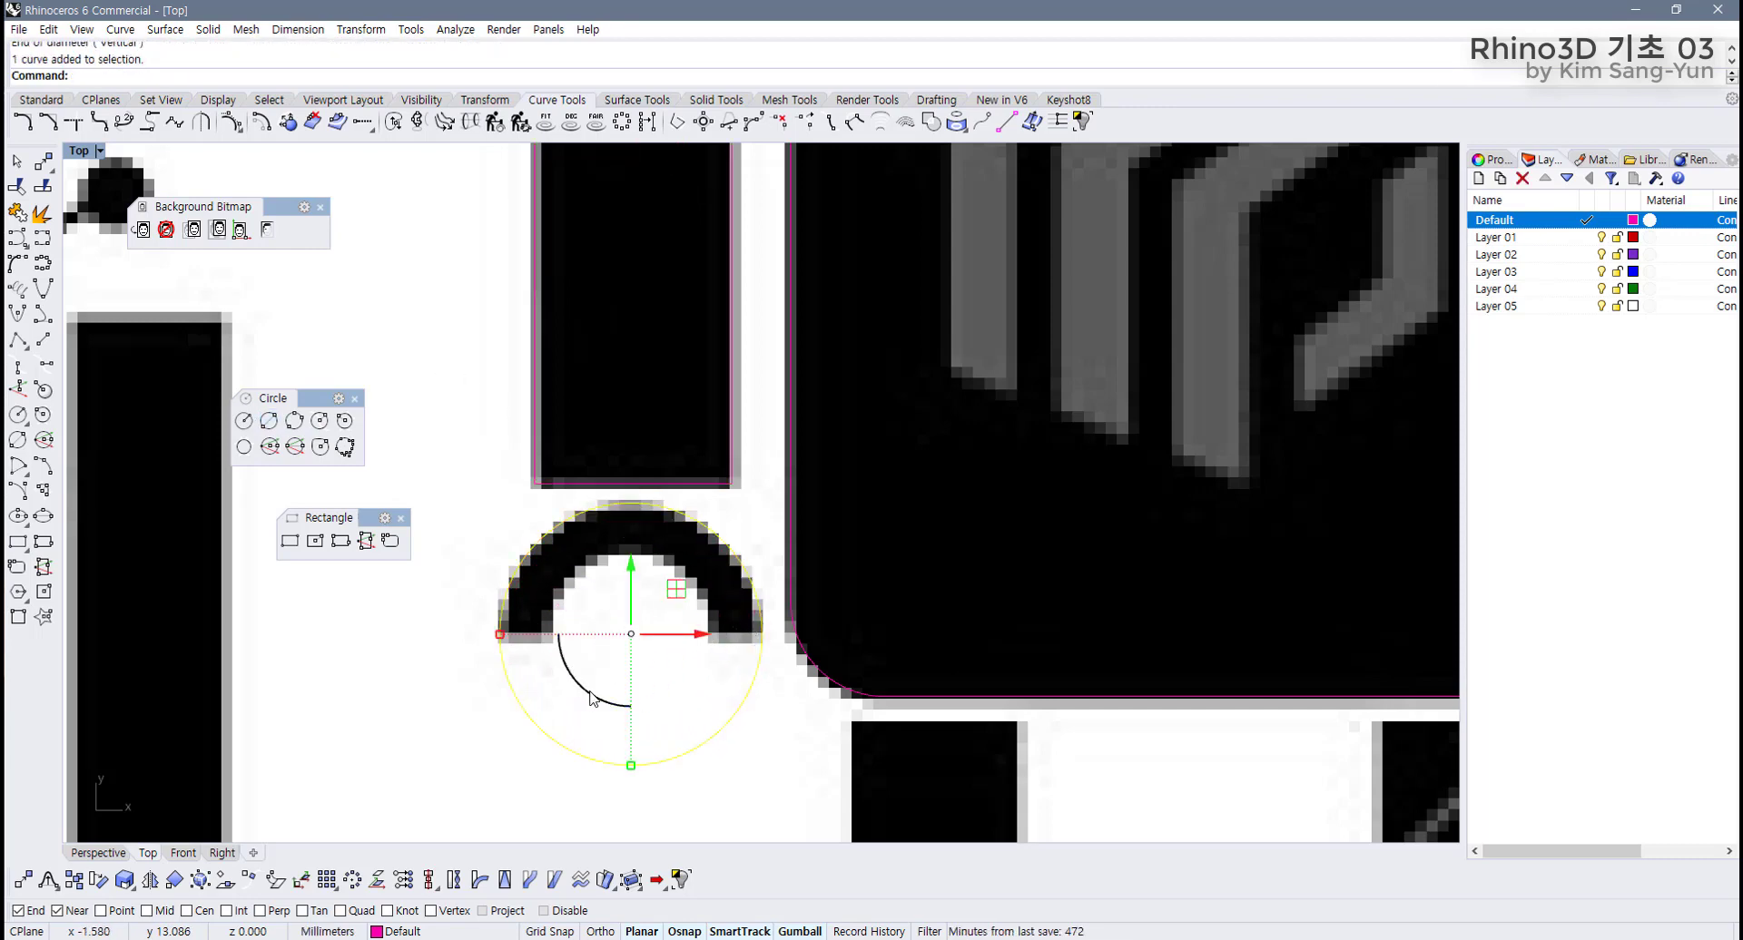
# Draw a concentric circle of about 0.69 mm radius along the hand's inner edge, with Cen snap on and Near snap off.
pyautogui.click(243, 420)
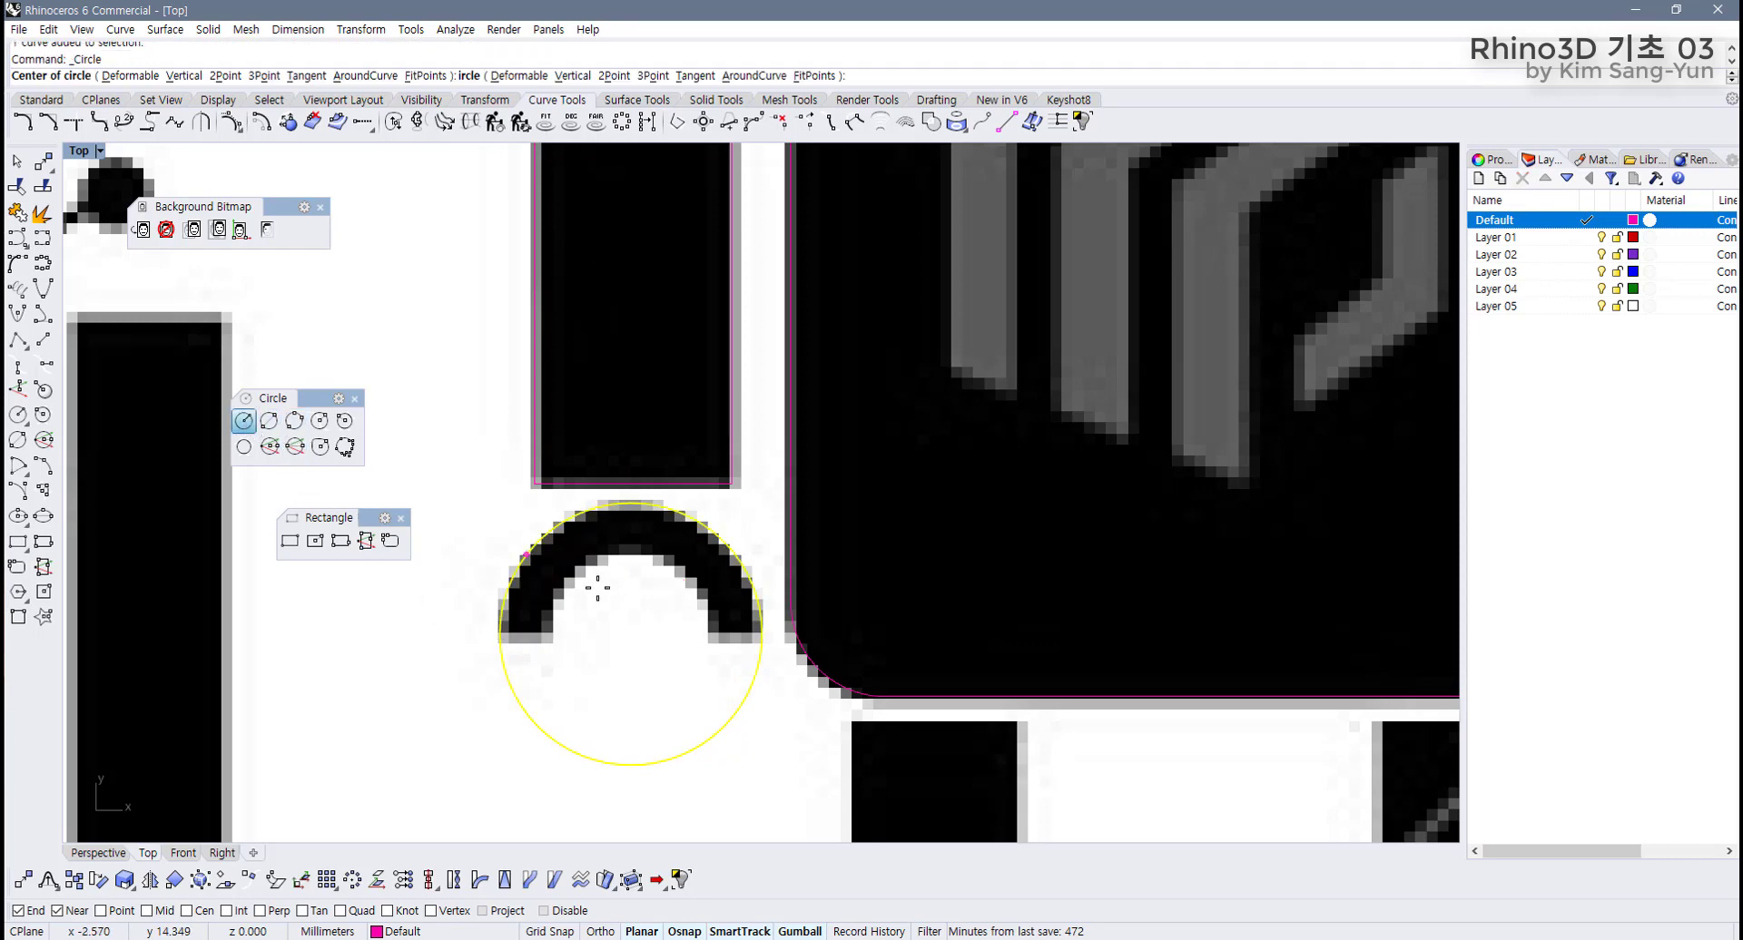
pyautogui.click(192, 911)
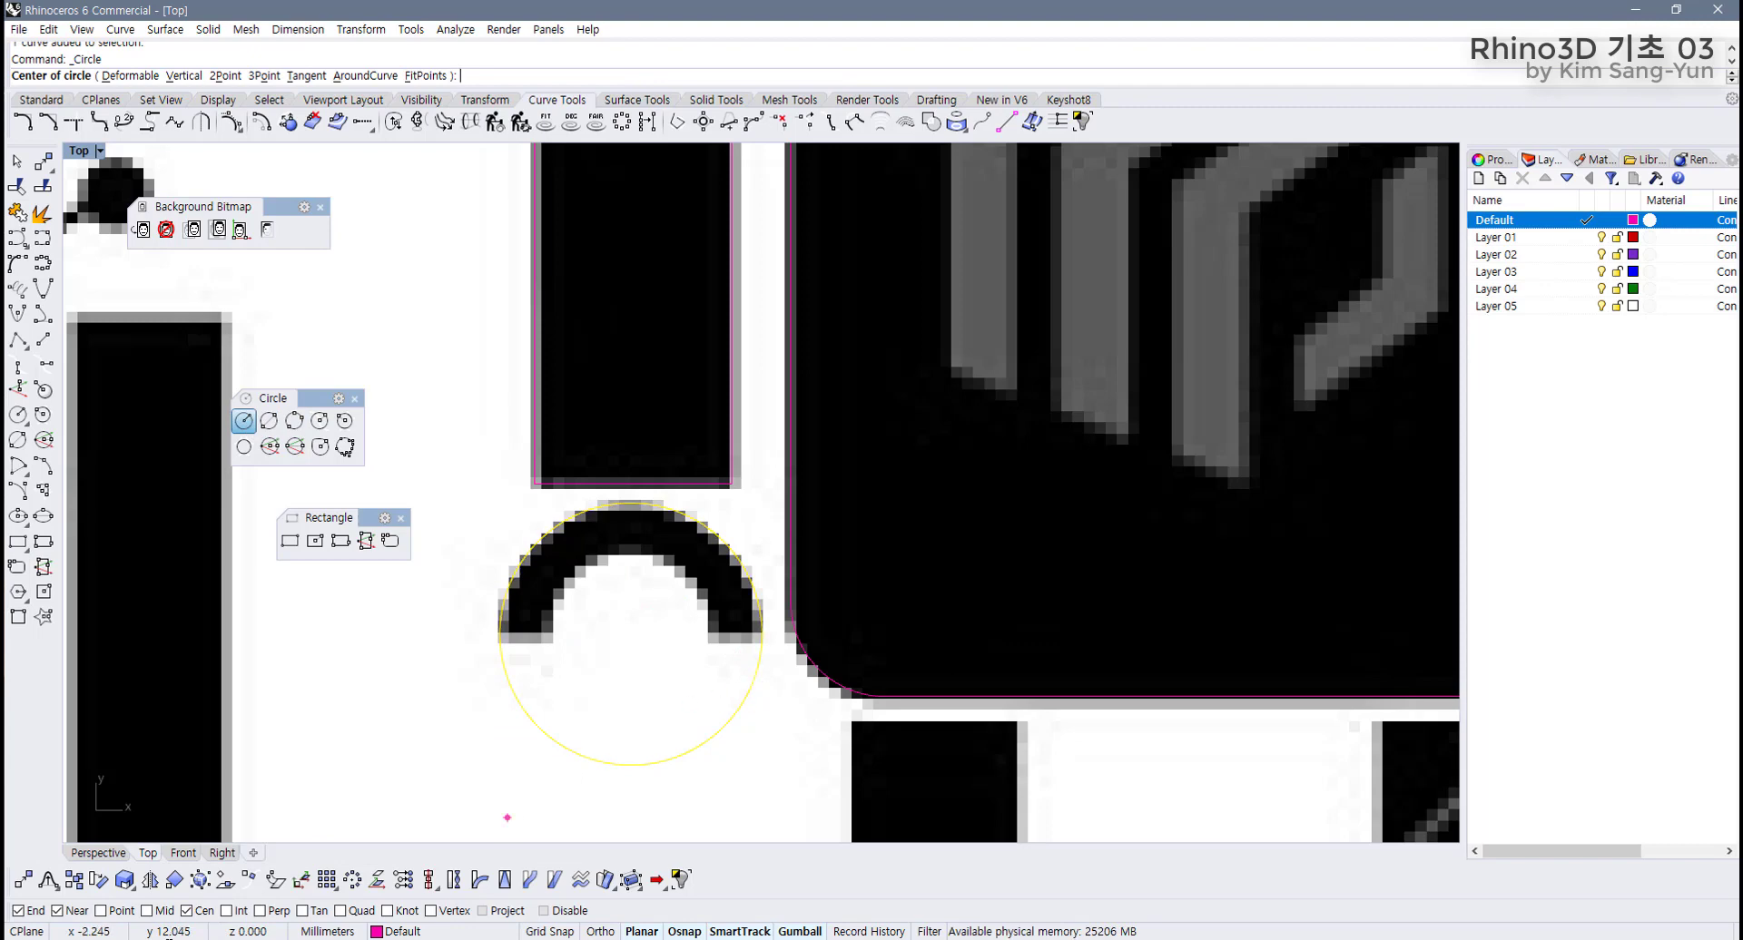
pyautogui.click(77, 912)
pyautogui.click(758, 690)
pyautogui.click(686, 697)
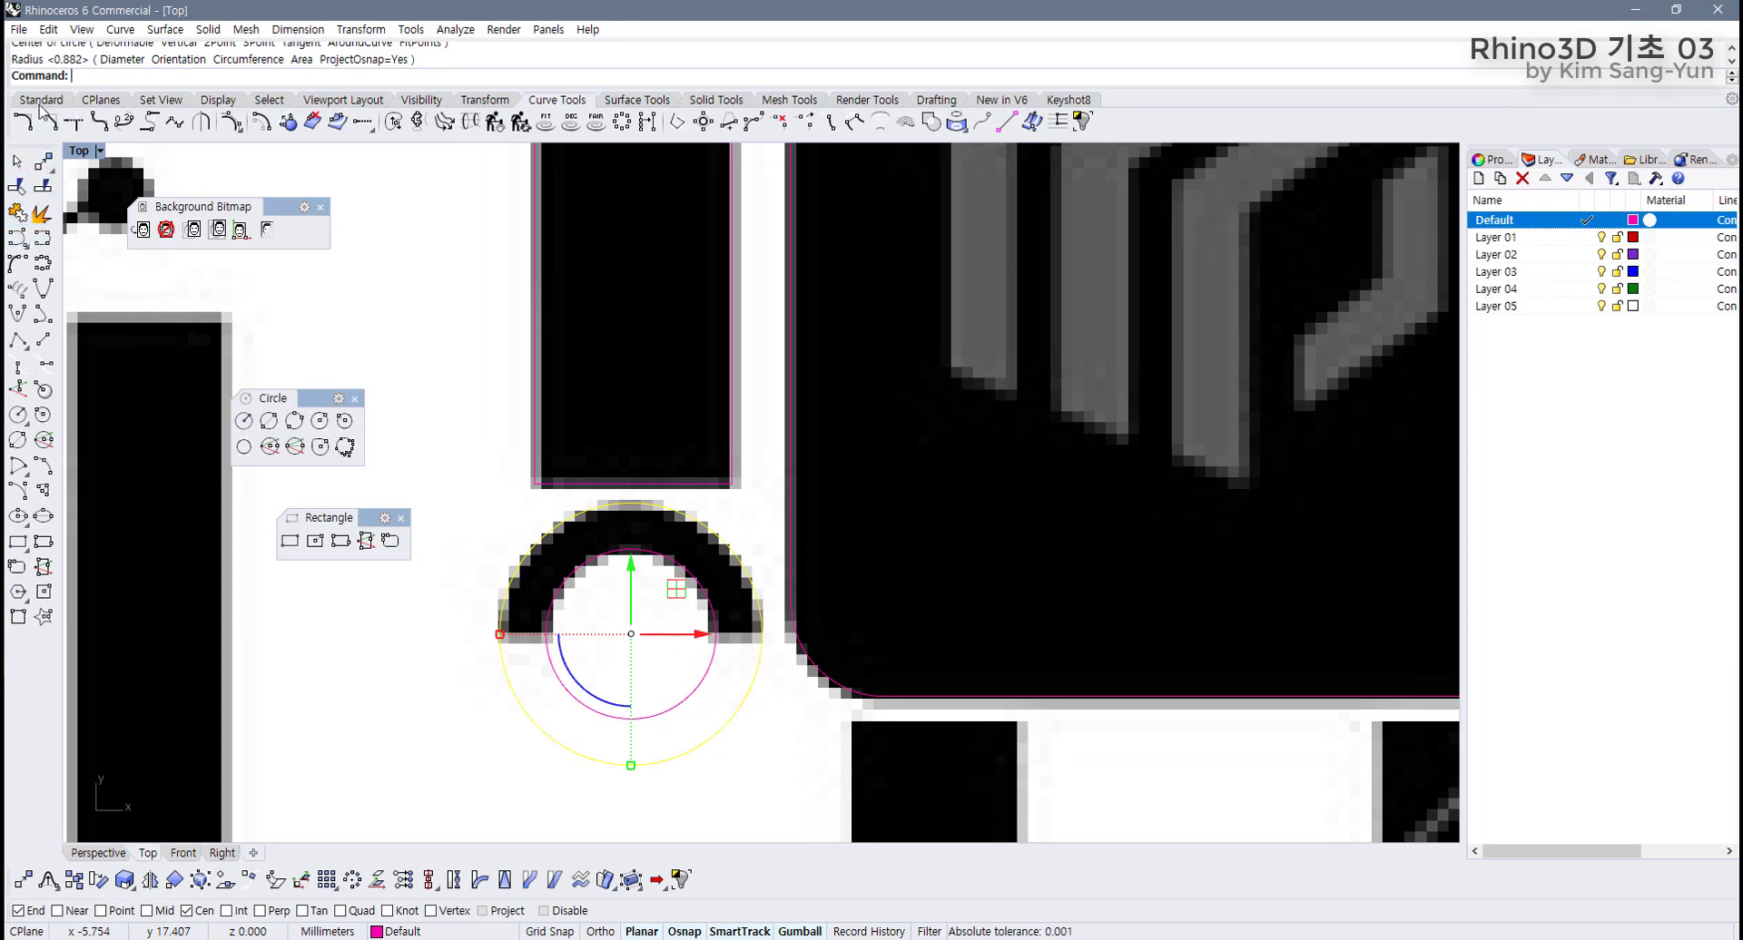
pyautogui.click(41, 101)
pyautogui.click(17, 187)
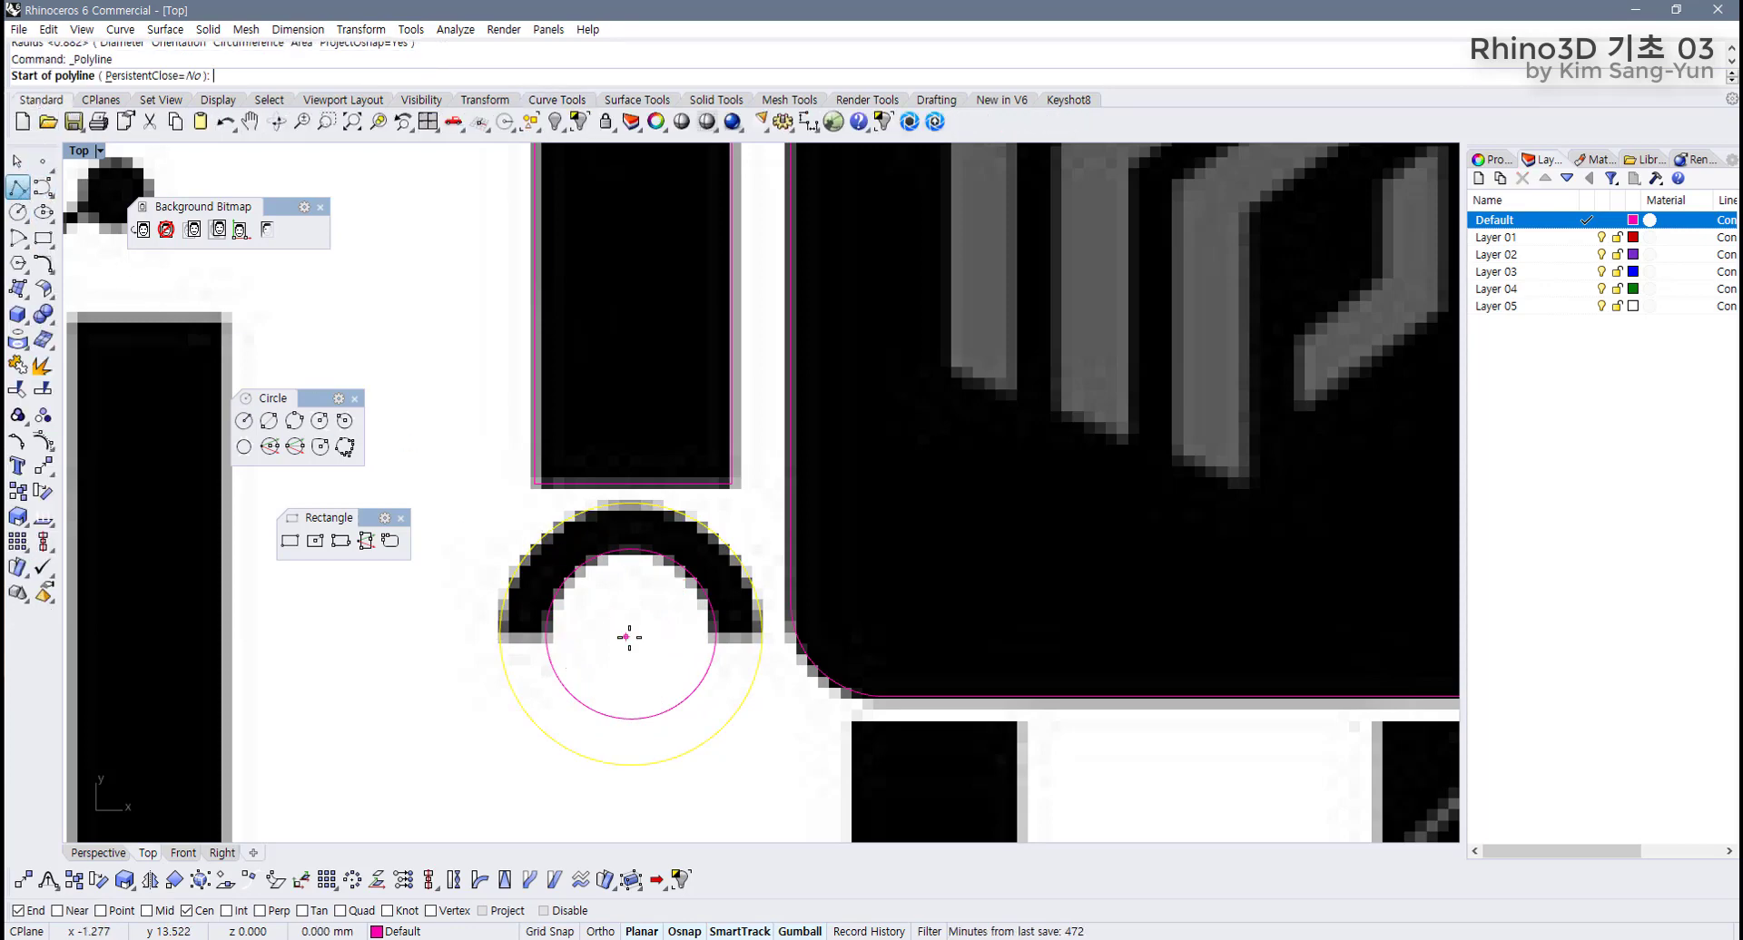
pyautogui.click(717, 640)
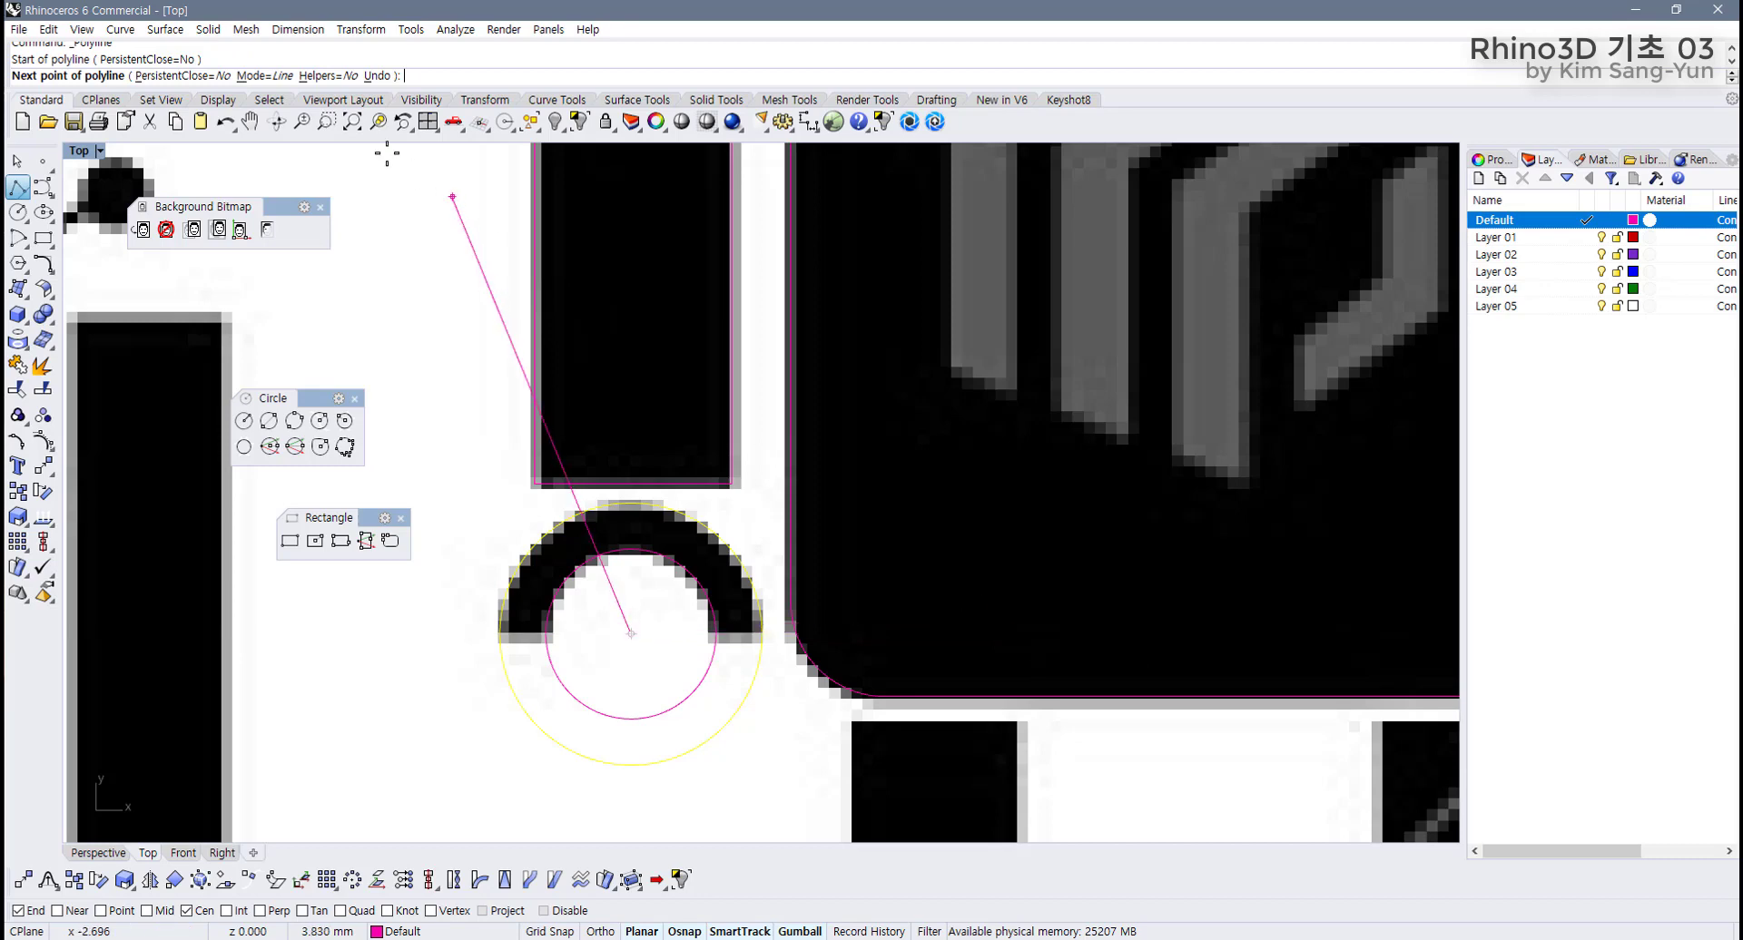
pyautogui.click(259, 76)
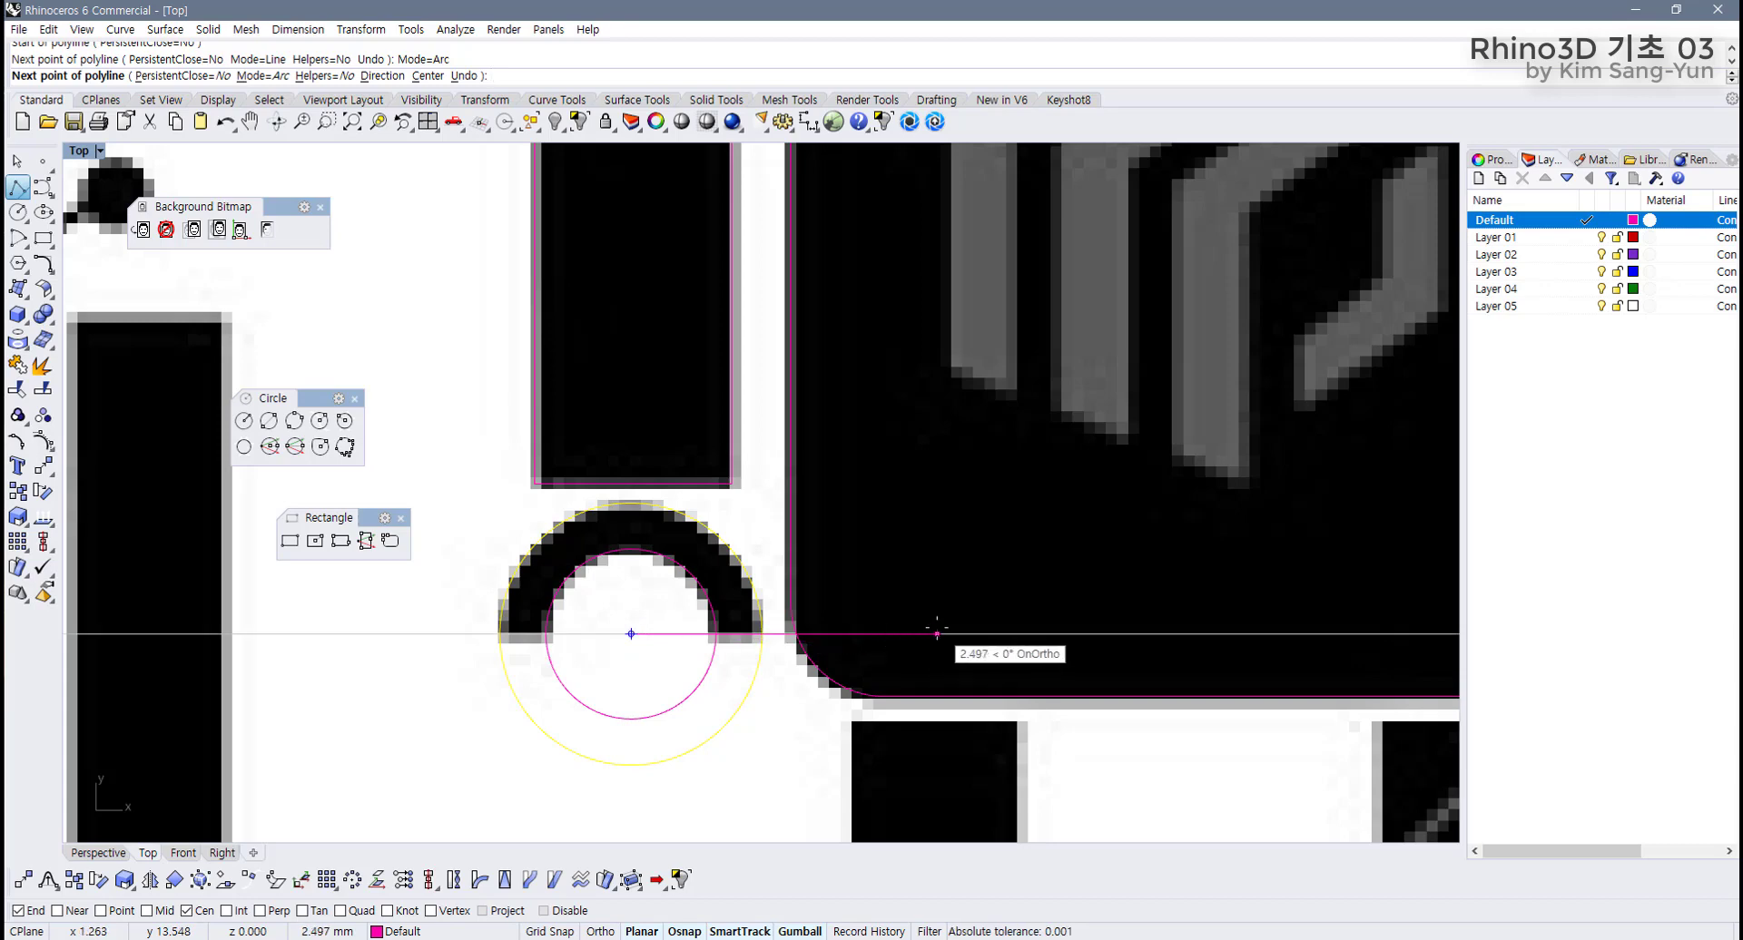
pyautogui.press('Return')
# Float the Lines toolbar, draw a horizontal both-sides line through the circles' centre, and delete the outer circle.
pyautogui.click(18, 187)
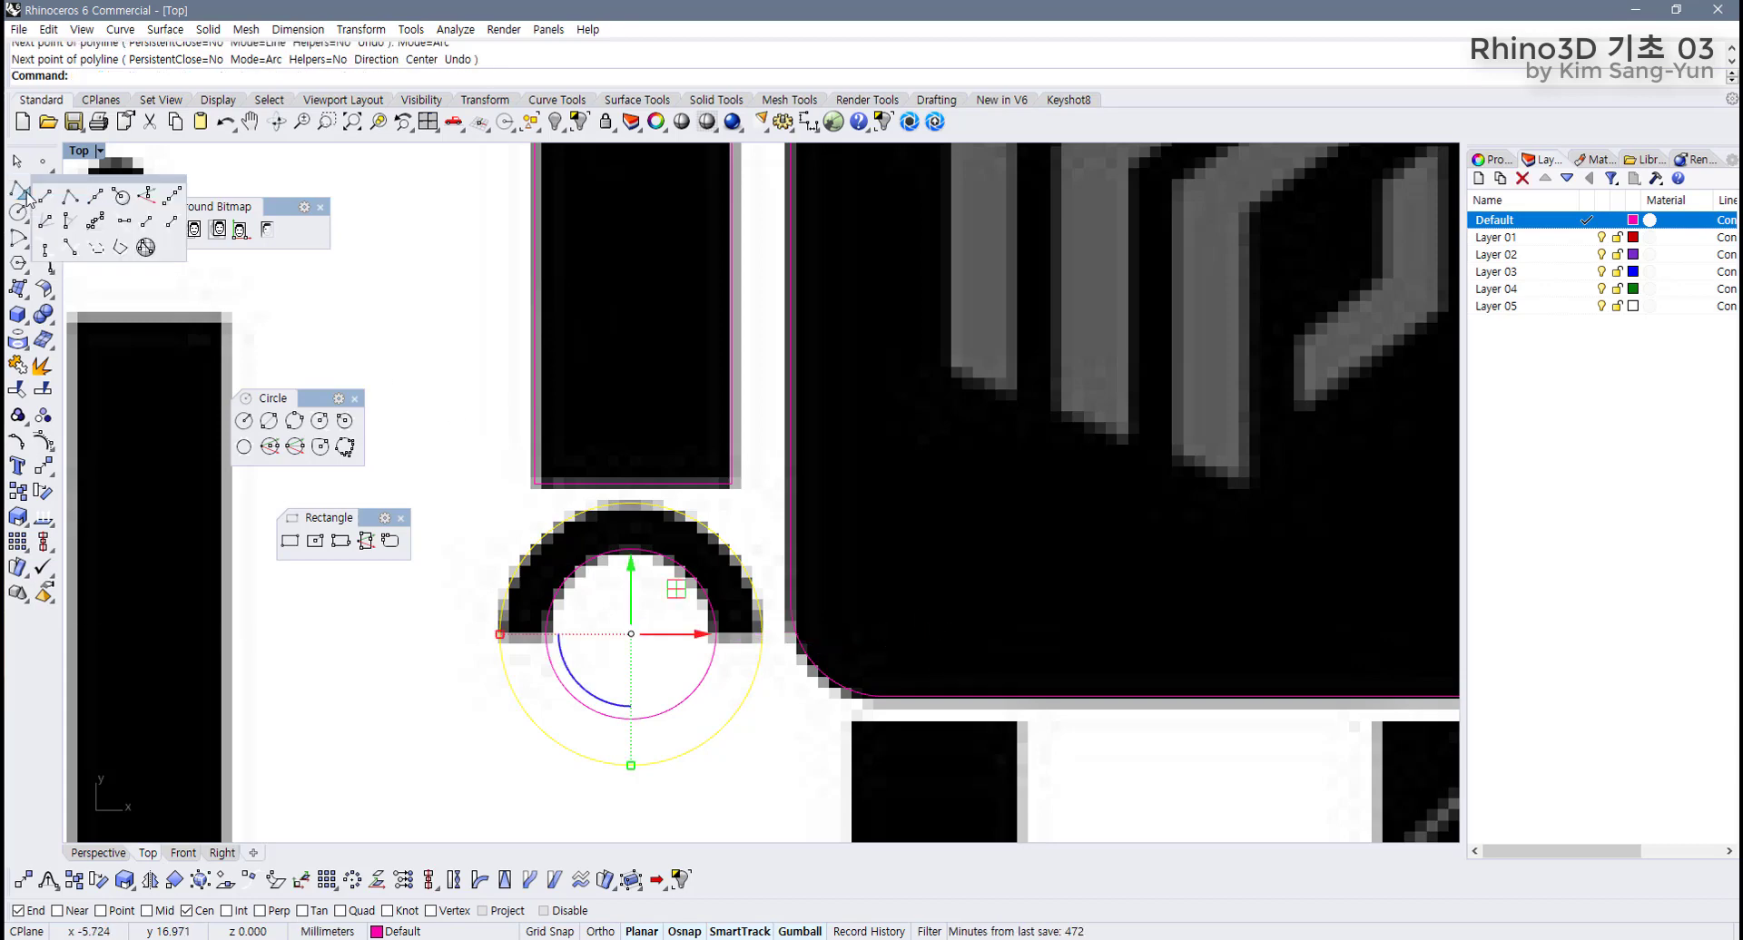
pyautogui.moveTo(91, 181); pyautogui.dragTo(370, 253)
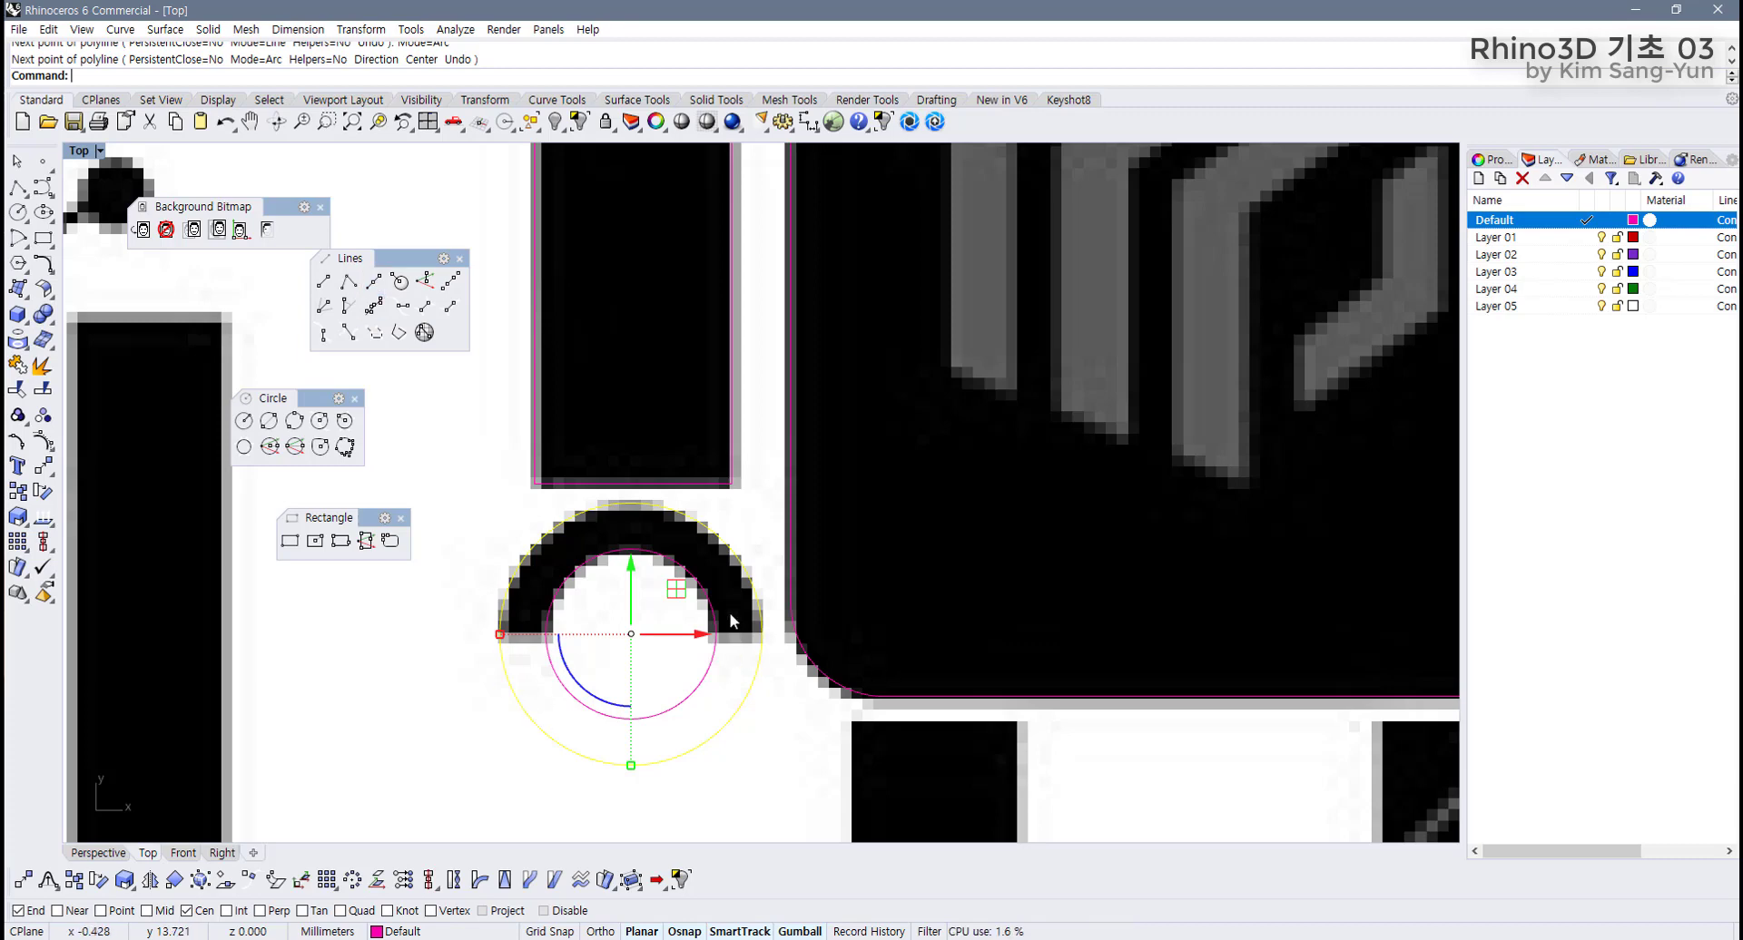
pyautogui.click(373, 281)
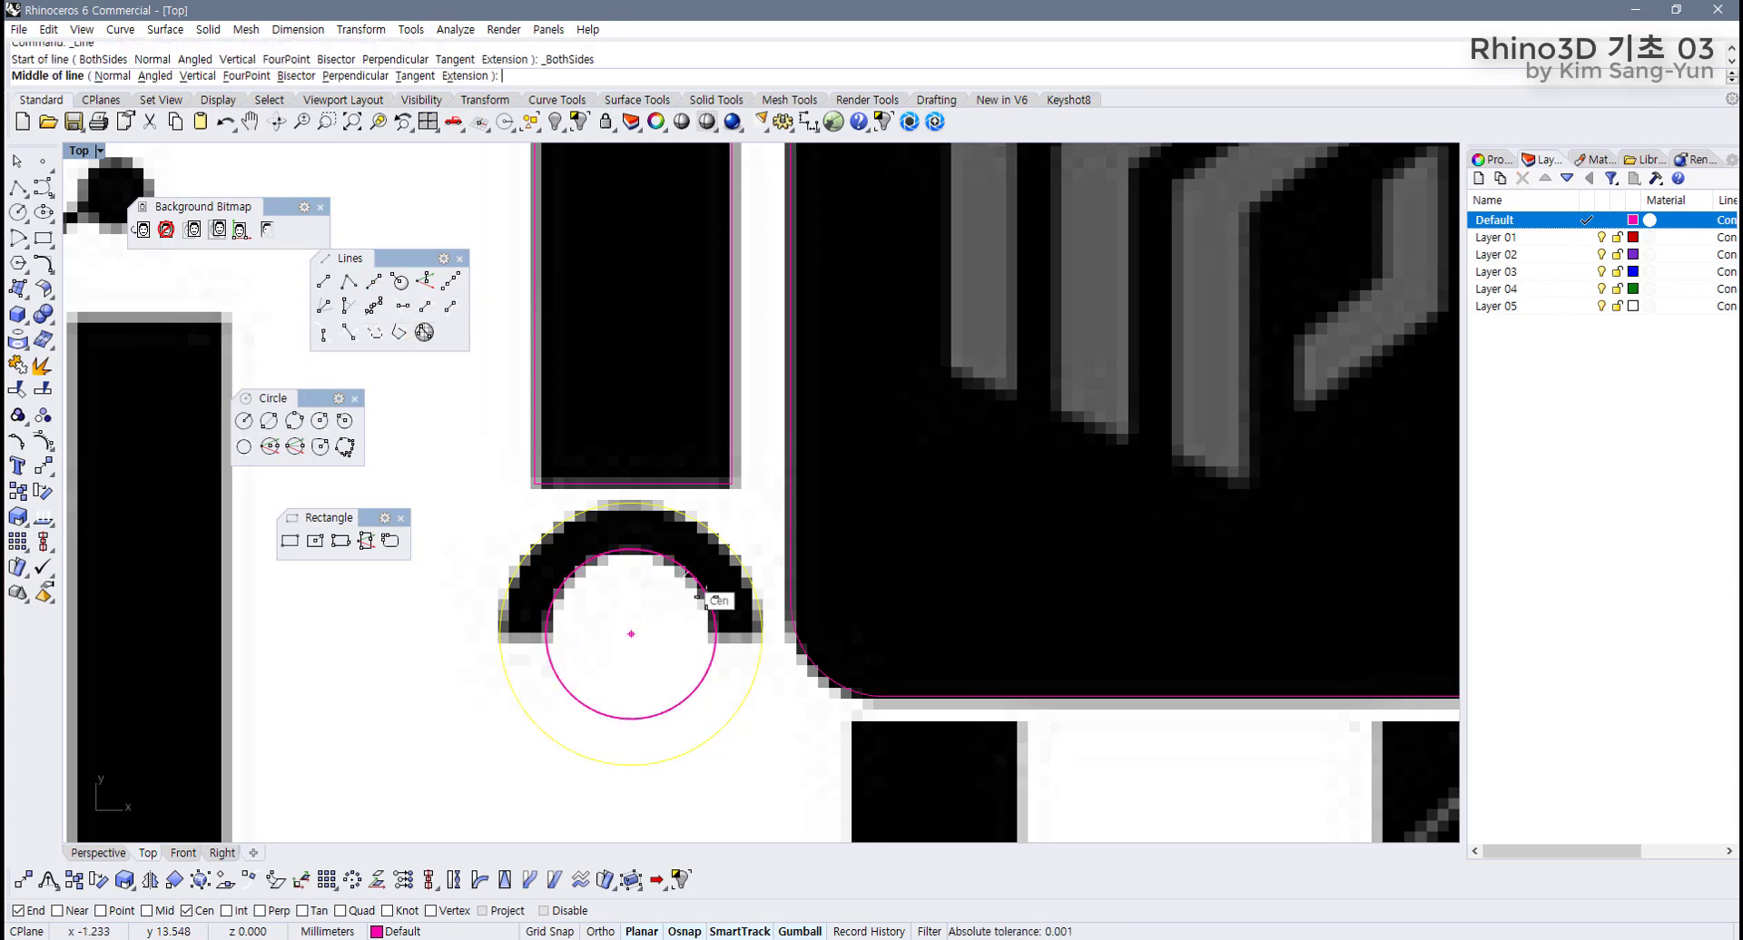
pyautogui.click(692, 584)
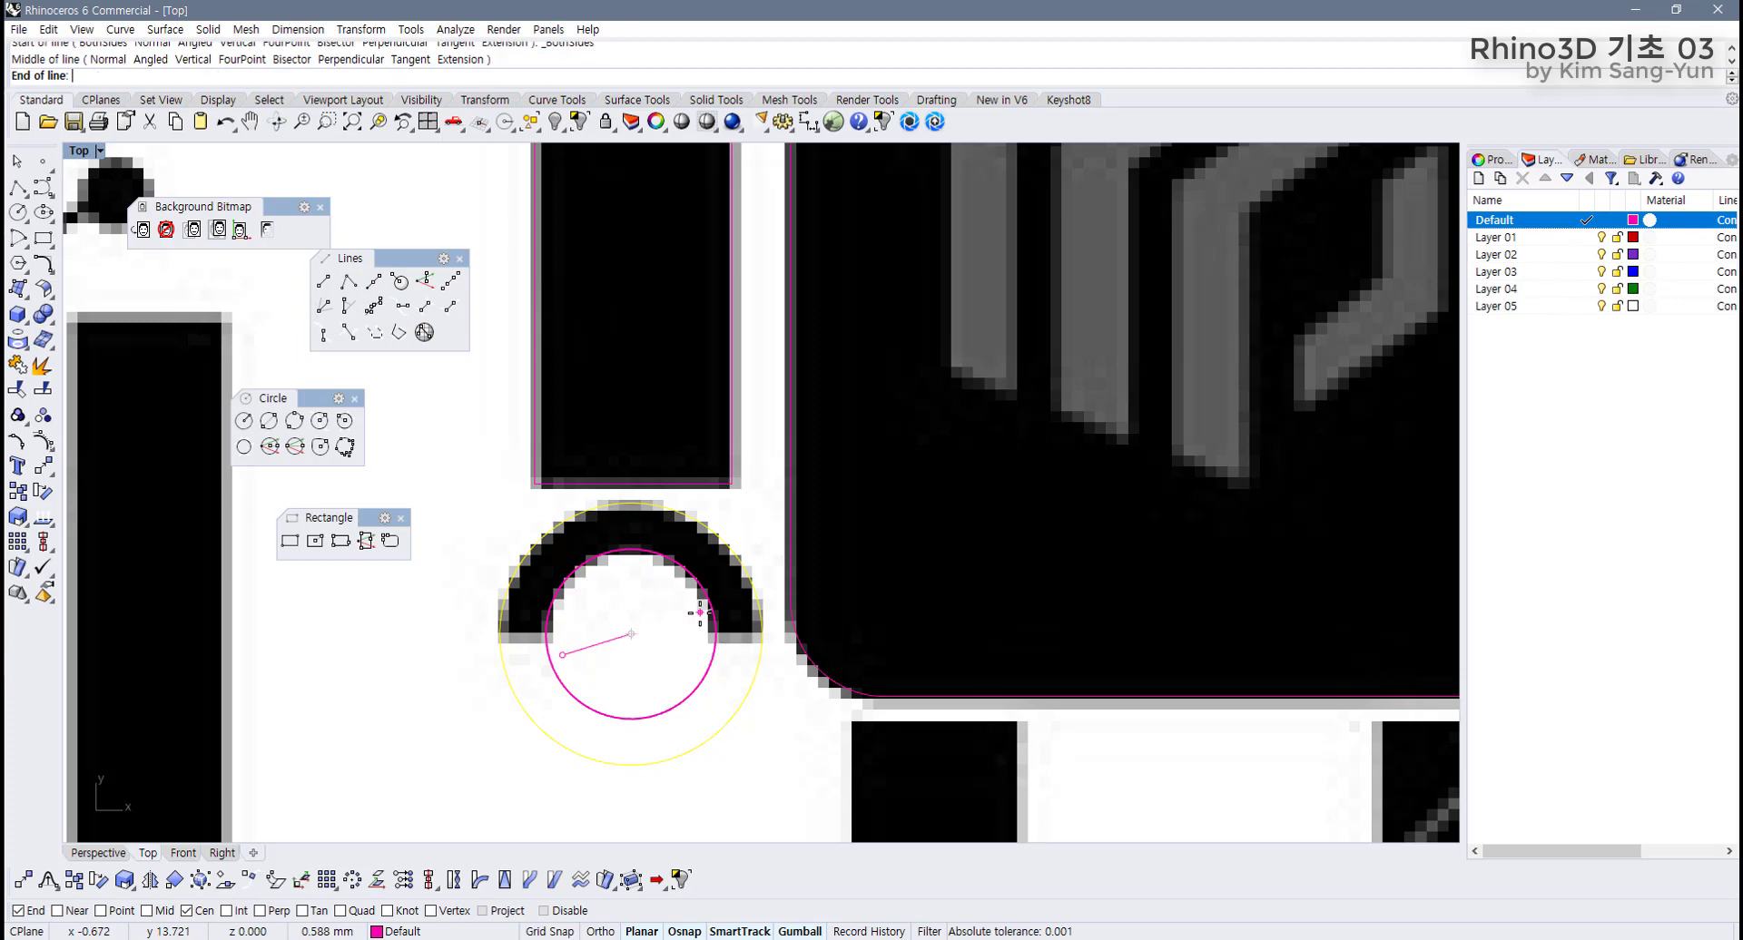
pyautogui.click(893, 633)
pyautogui.press('Delete')
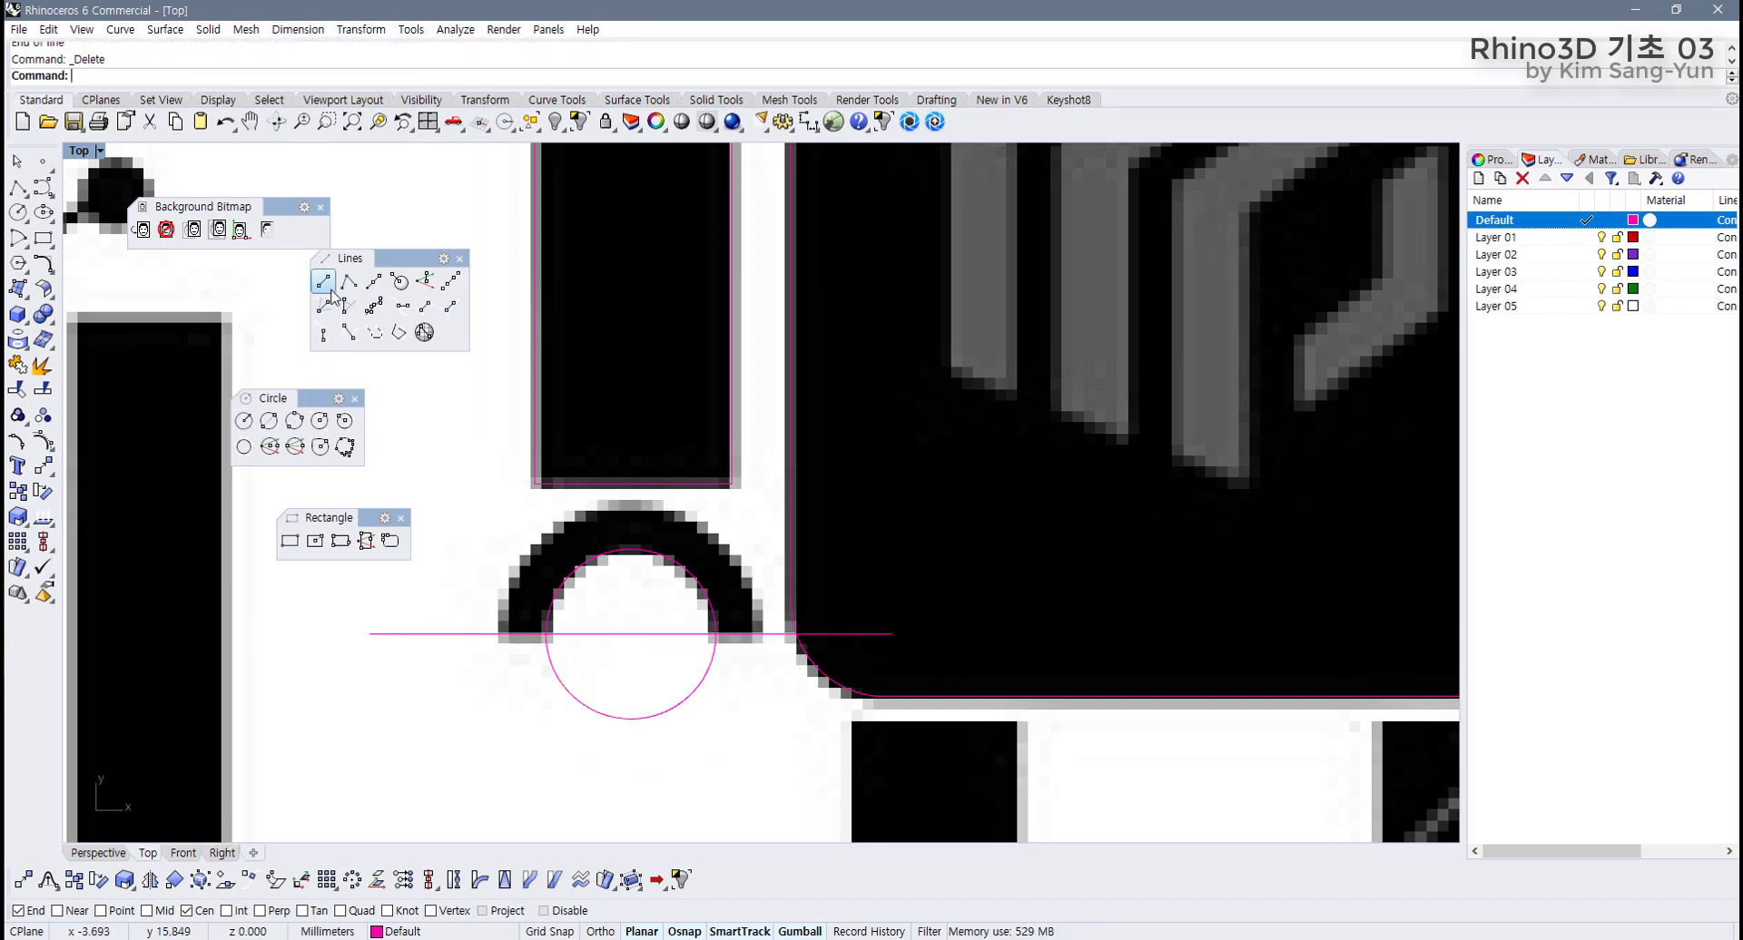
# Delete the horizontal line running through the hand circle's centre.
pyautogui.click(17, 187)
pyautogui.press('Escape')
pyautogui.click(610, 633)
pyautogui.press('Delete')
# Try a one-sided horizontal line from the hand circle's centre, shift it across the whole circle, and delete it.
pyautogui.click(17, 187)
pyautogui.click(631, 634)
pyautogui.click(1109, 634)
pyautogui.press('Return')
pyautogui.moveTo(944, 637); pyautogui.dragTo(693, 658)
pyautogui.click(726, 744)
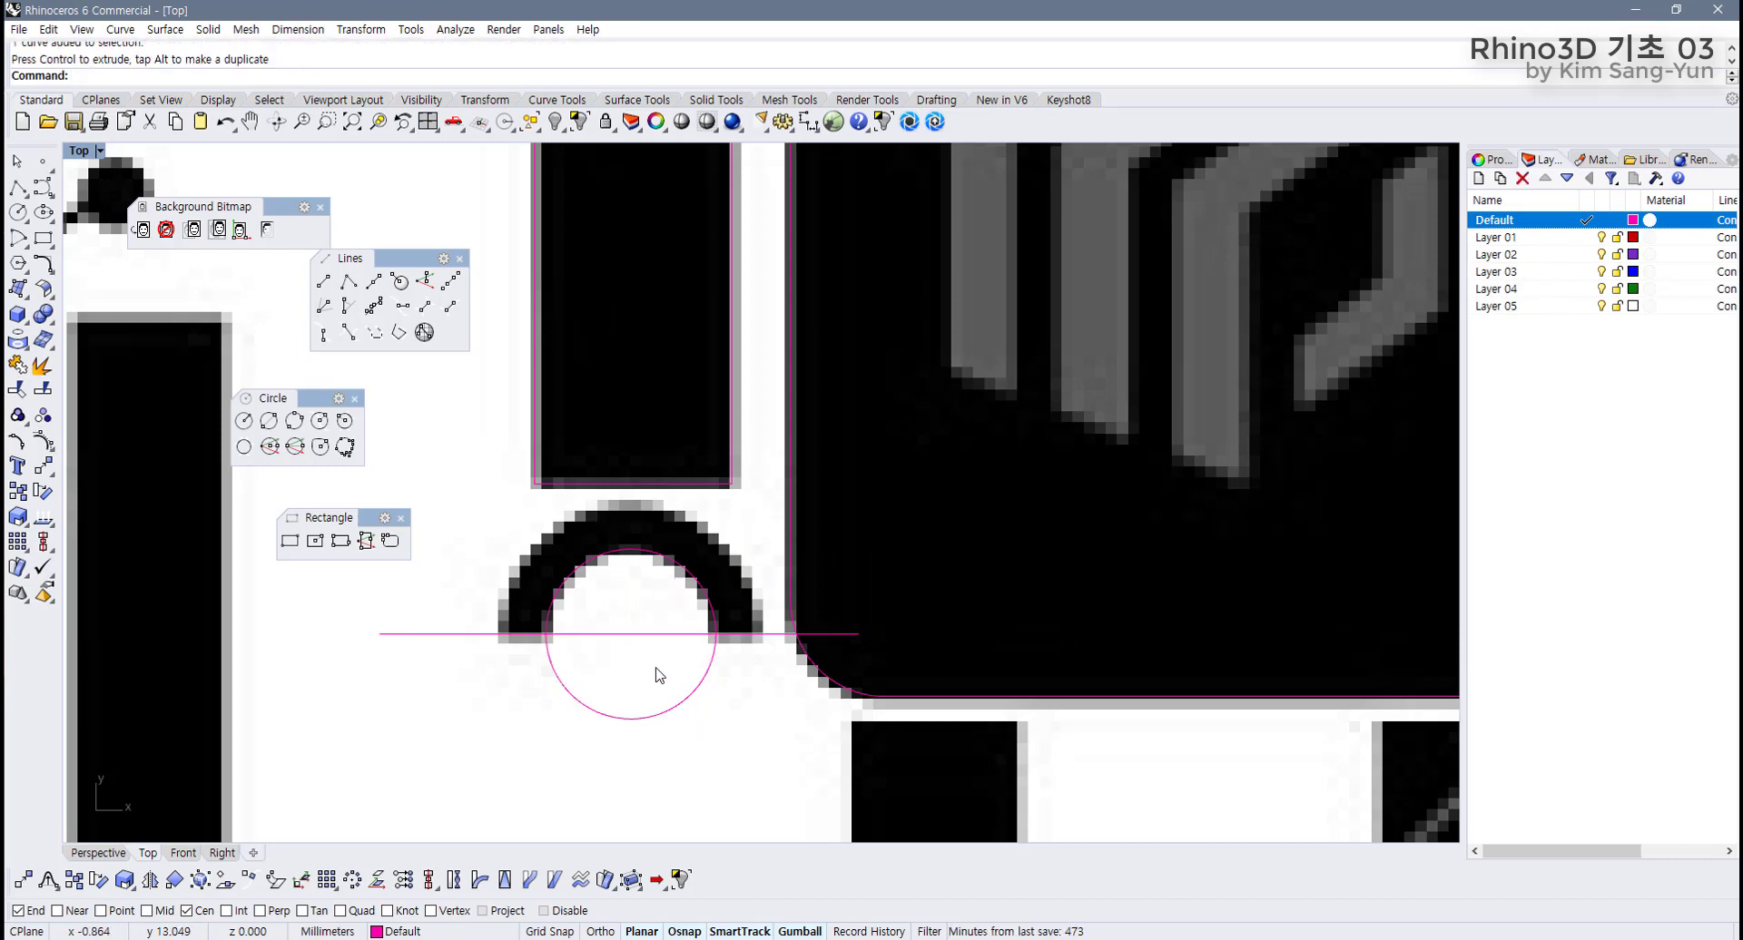
pyautogui.click(634, 633)
pyautogui.press('Delete')
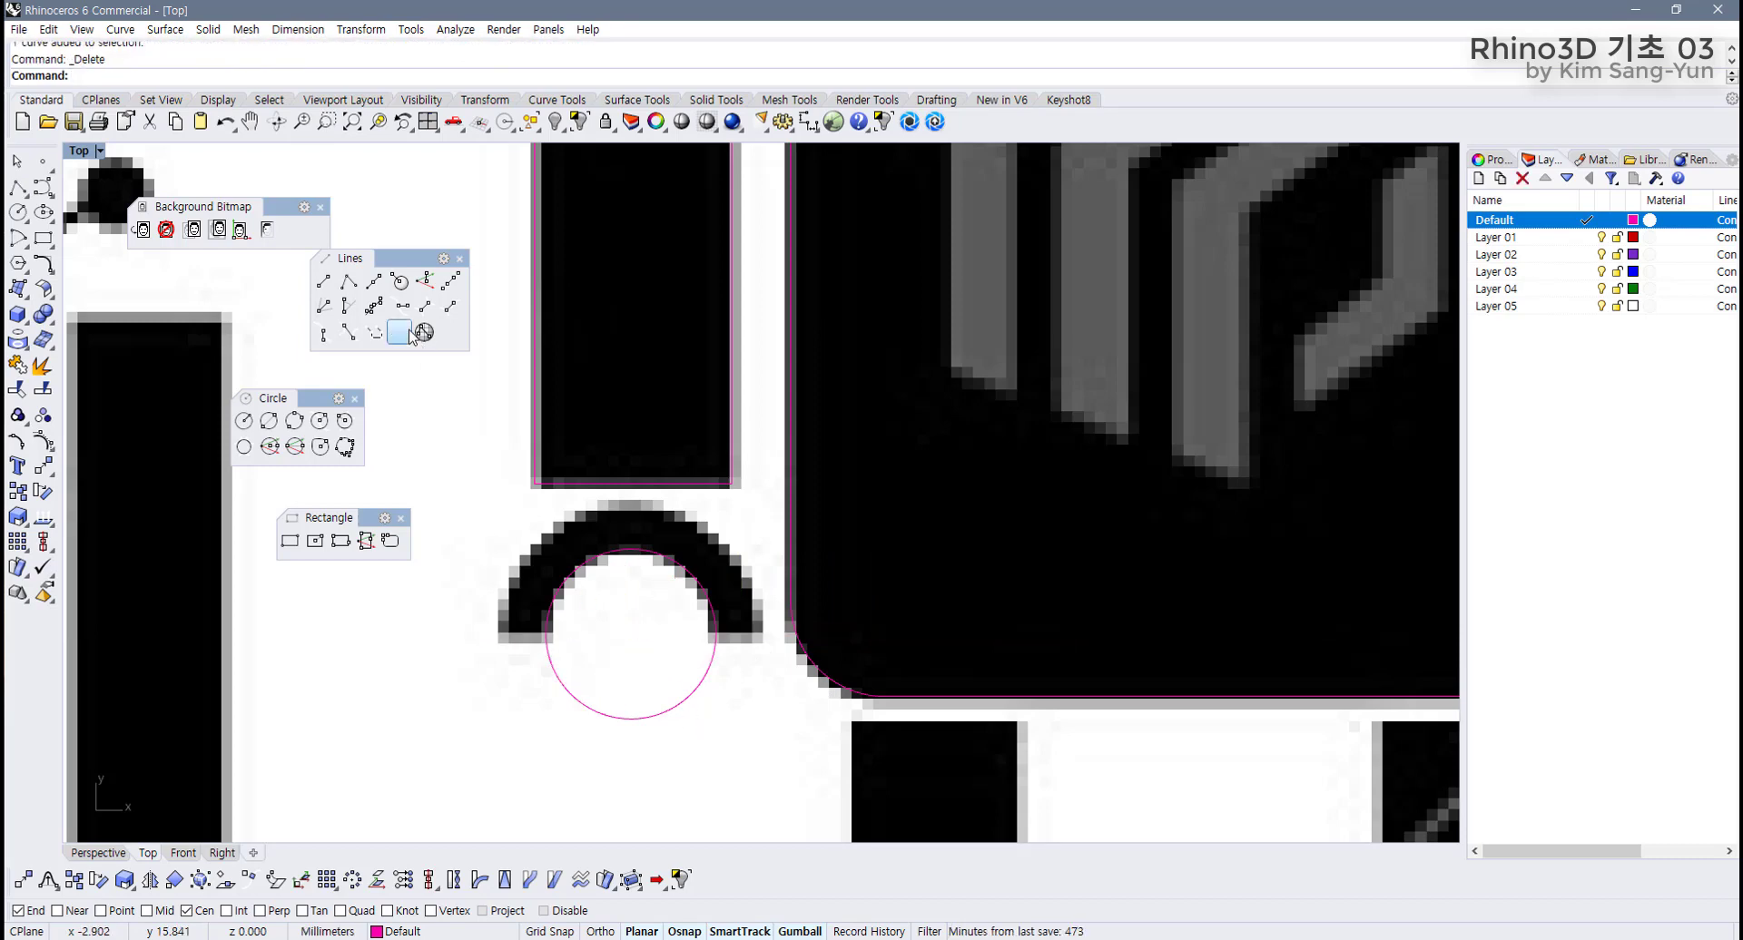
# Draw a horizontal line extending equally both ways from the hand circle's centre, reaching well past the hand's outer edges.
pyautogui.click(381, 290)
pyautogui.click(713, 633)
pyautogui.click(910, 634)
pyautogui.moveTo(749, 737); pyautogui.dragTo(455, 595)
pyautogui.press('Escape')
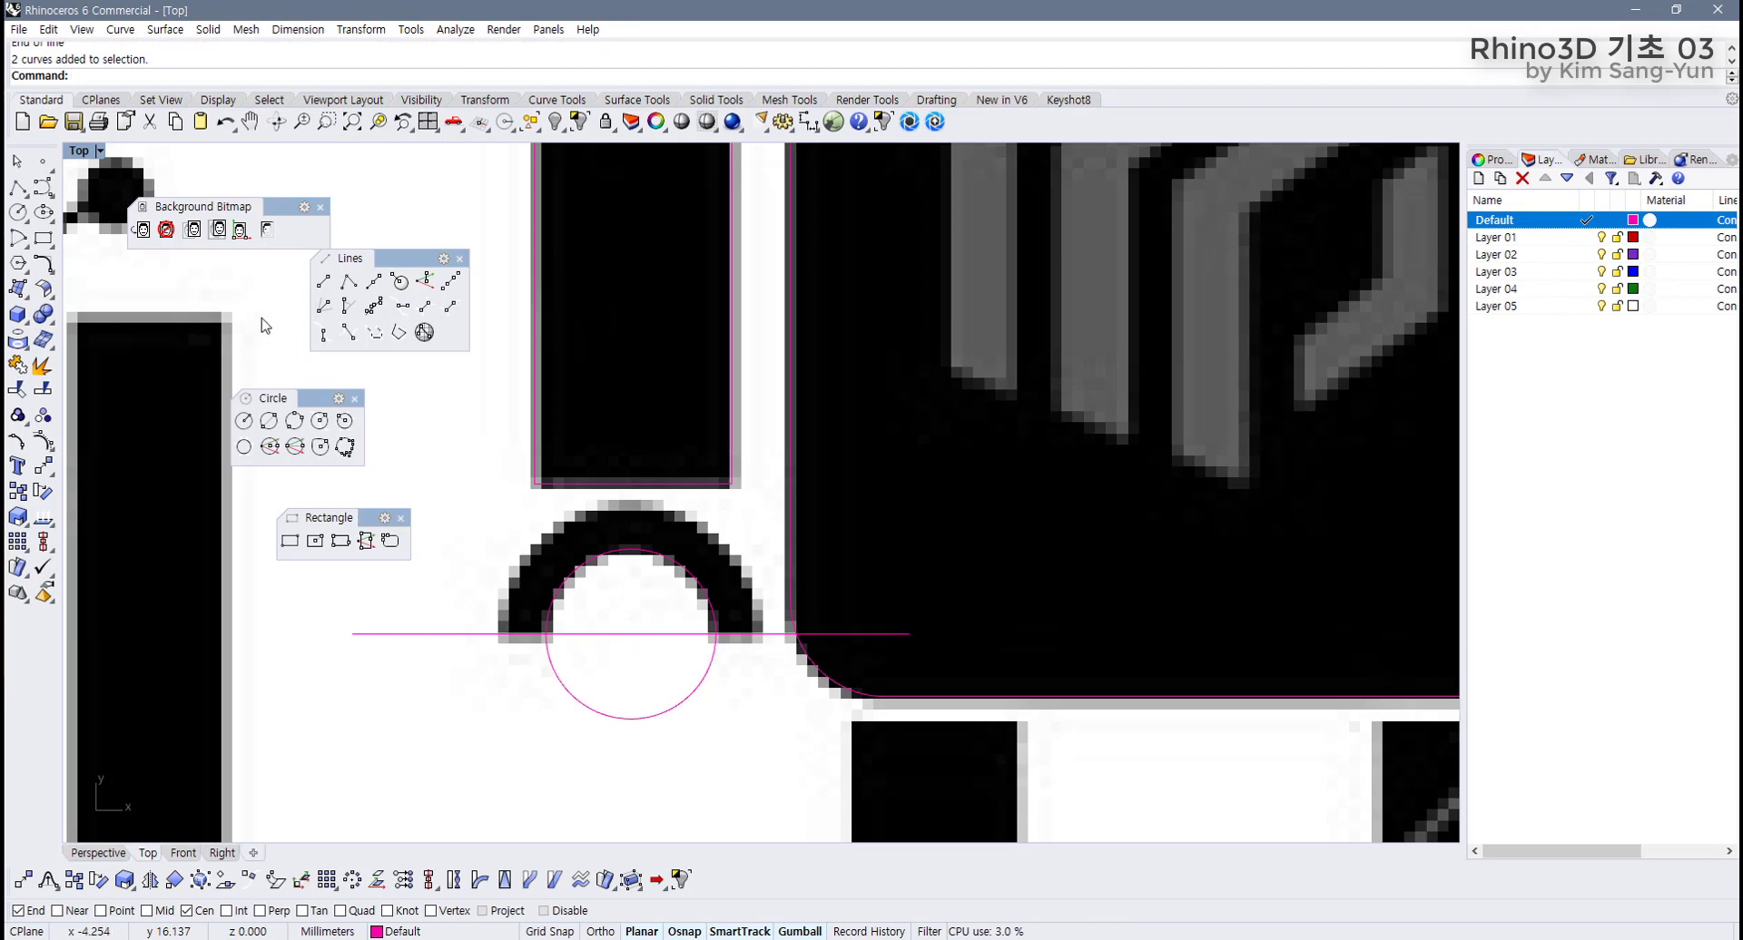
# Draw a circle from the same centre out to the hand's outer edge.
pyautogui.click(244, 421)
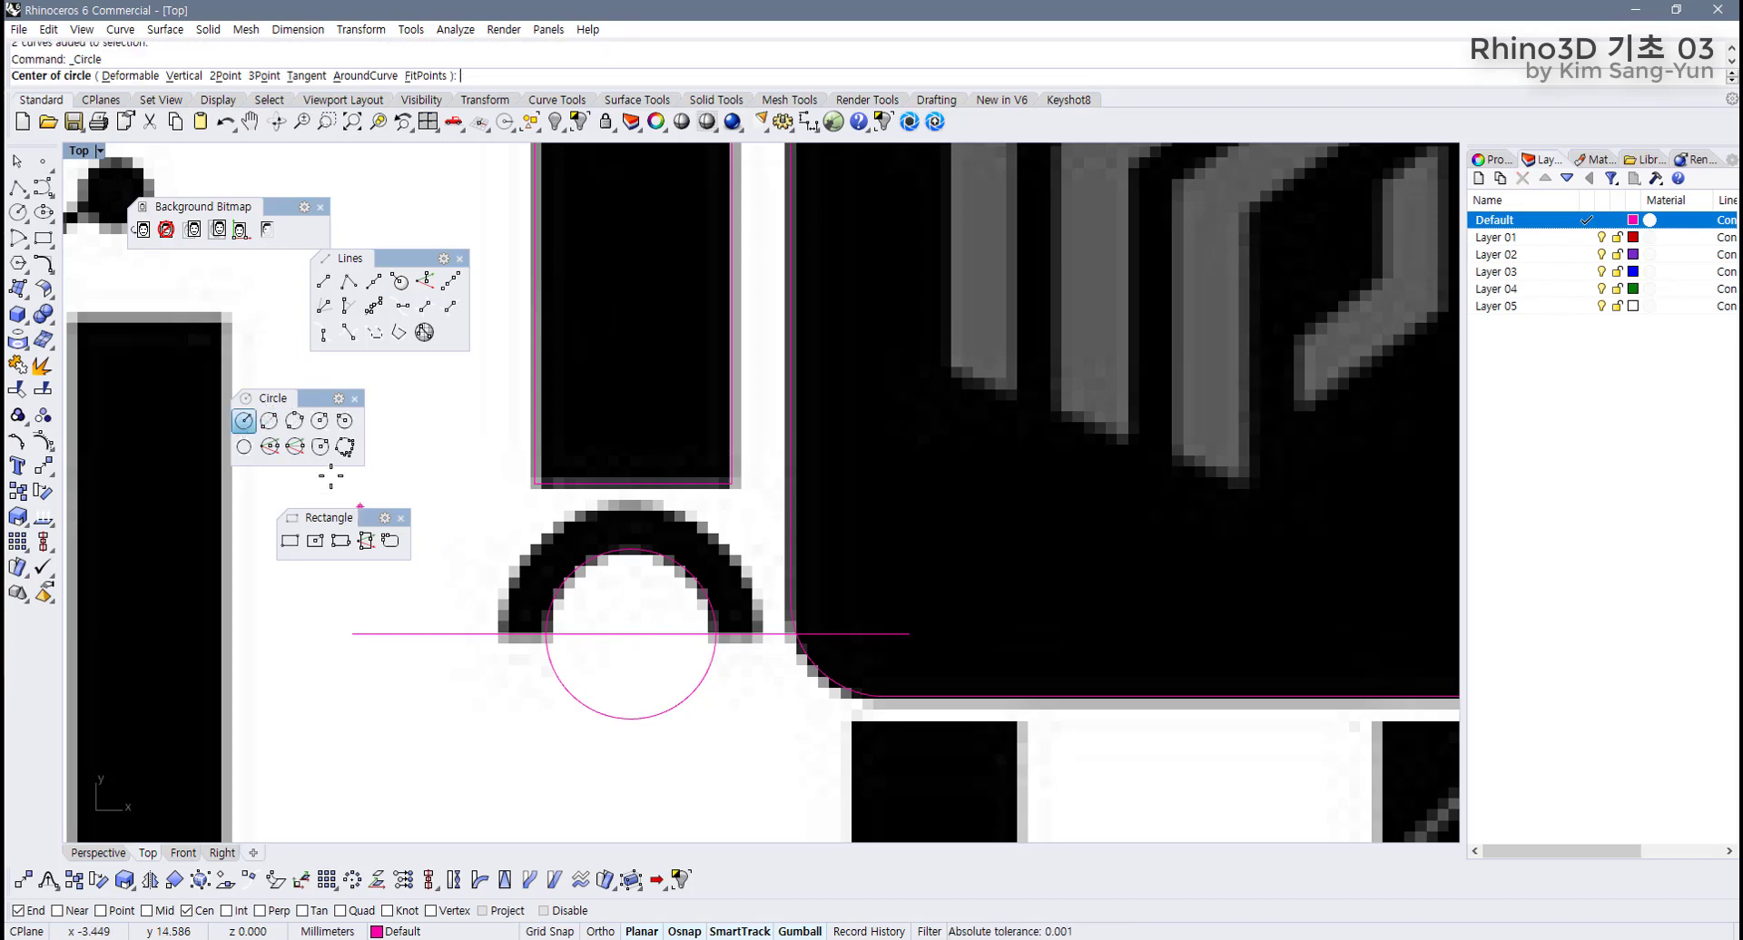
pyautogui.click(722, 599)
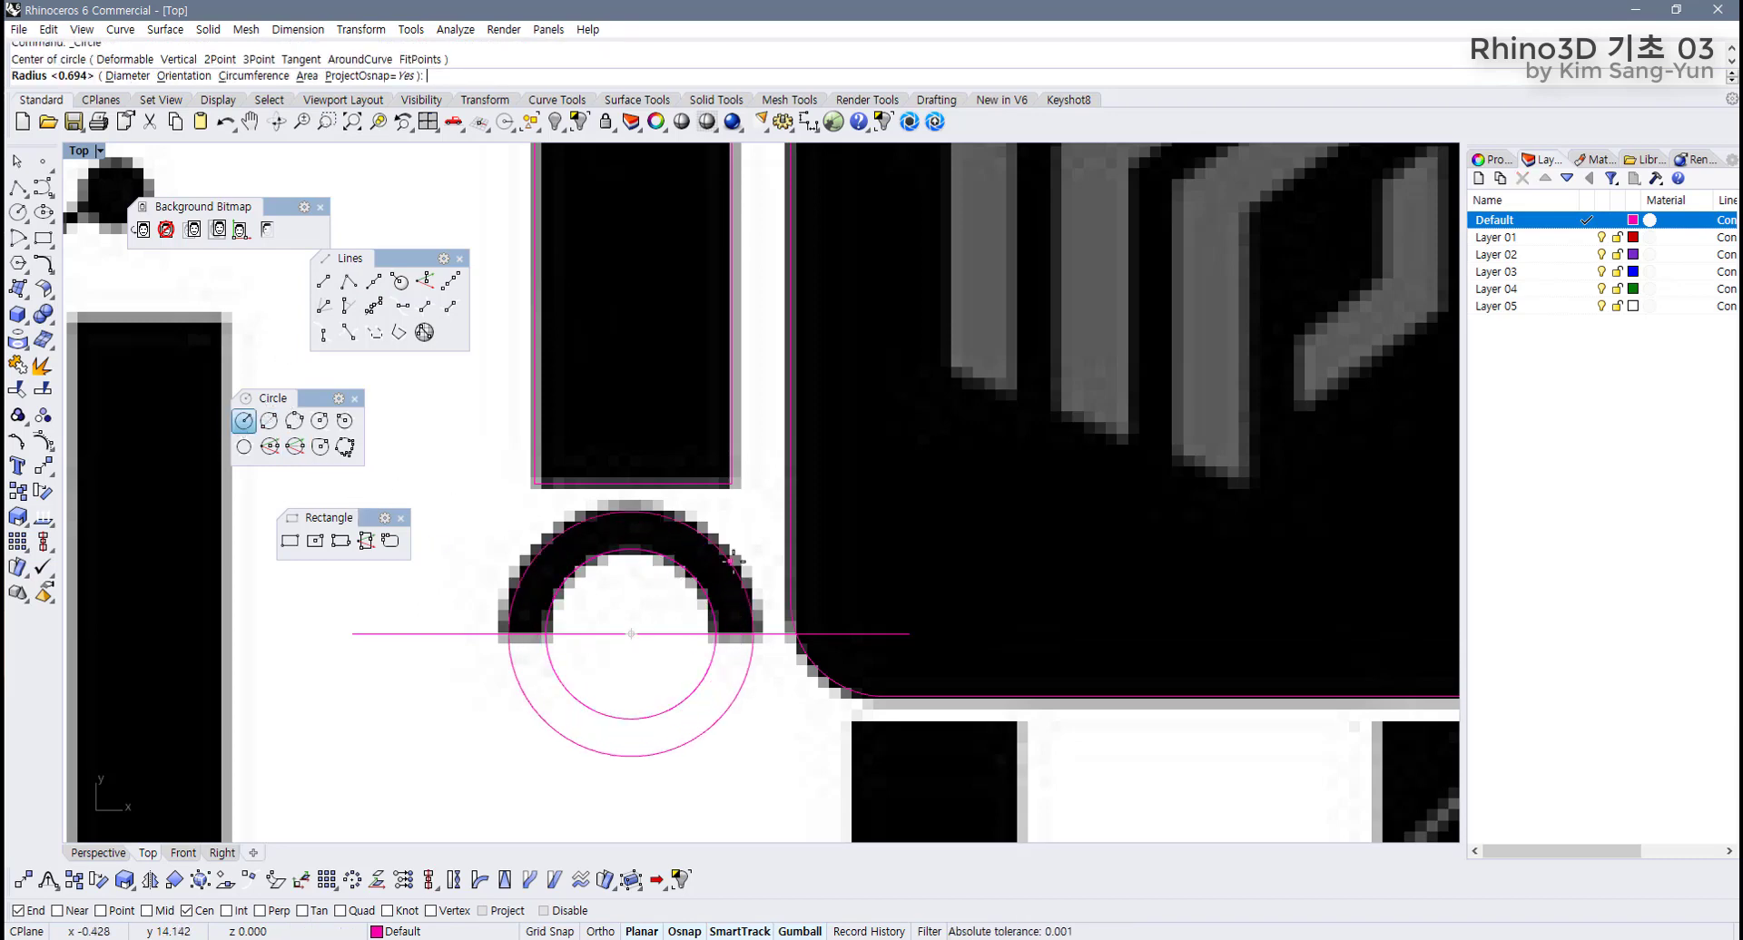
pyautogui.click(735, 559)
# Trim away the circles' lower halves and the line outside the hand's ends, and join the remaining curves into one closed outline.
pyautogui.moveTo(730, 597); pyautogui.dragTo(442, 675)
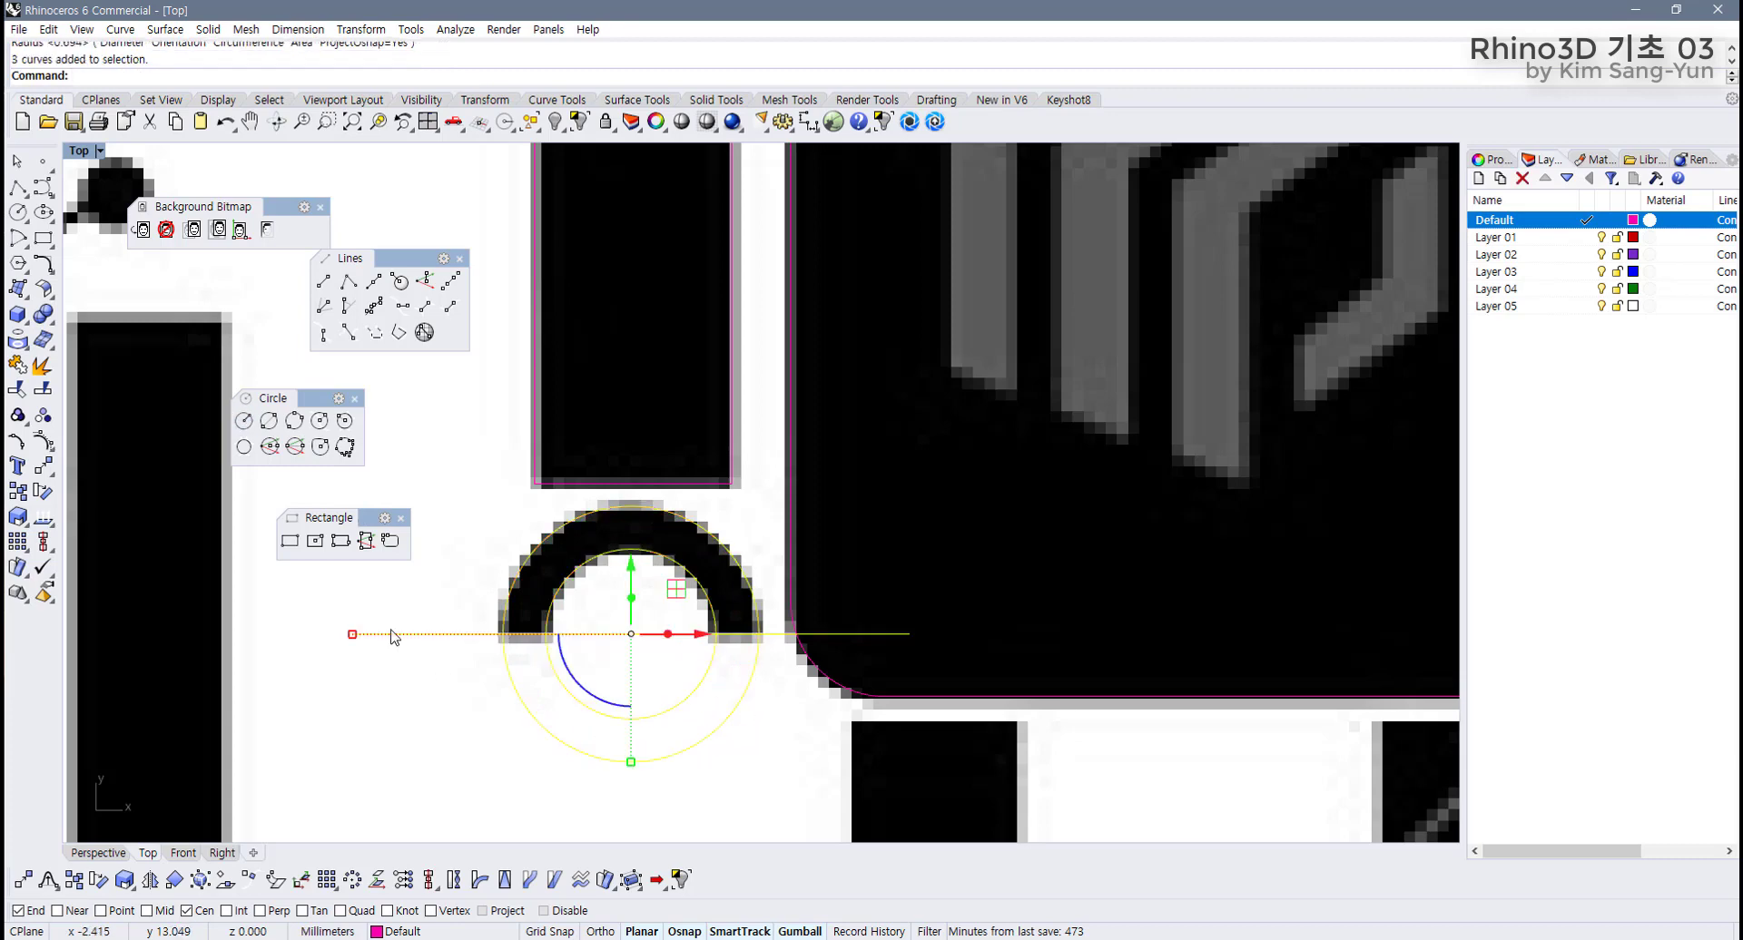
pyautogui.click(17, 390)
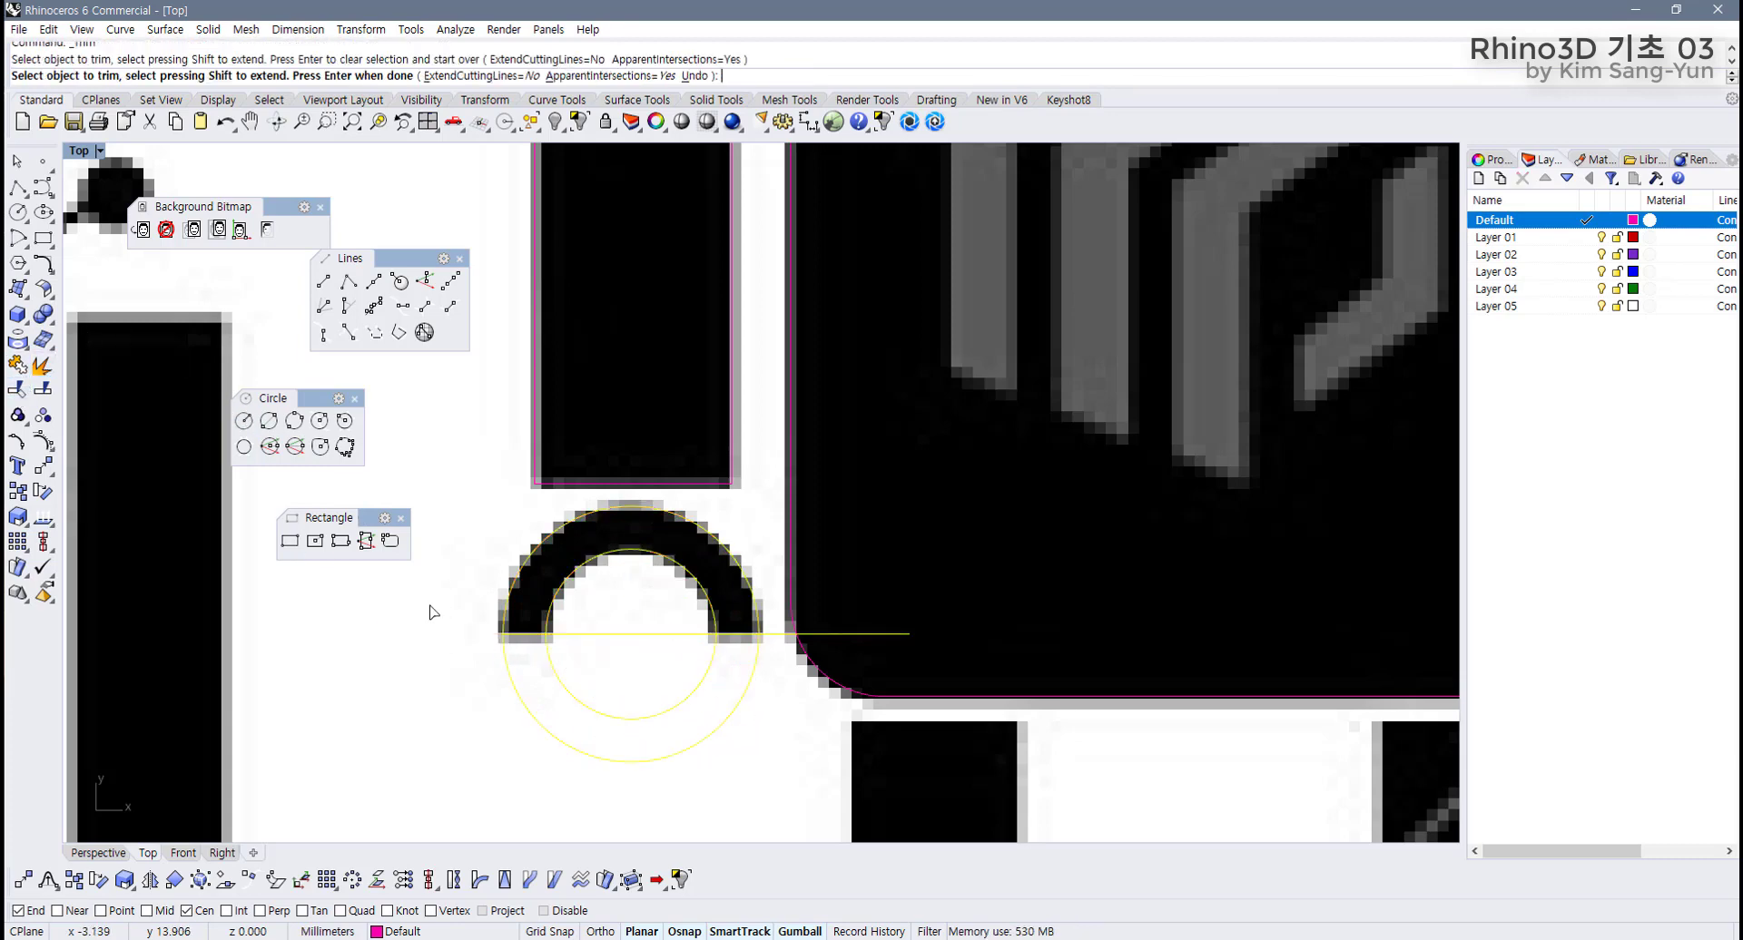
pyautogui.click(538, 722)
pyautogui.click(711, 666)
pyautogui.click(785, 635)
pyautogui.press('Return')
pyautogui.hotkey('ctrl', 'j')
pyautogui.click(565, 652)
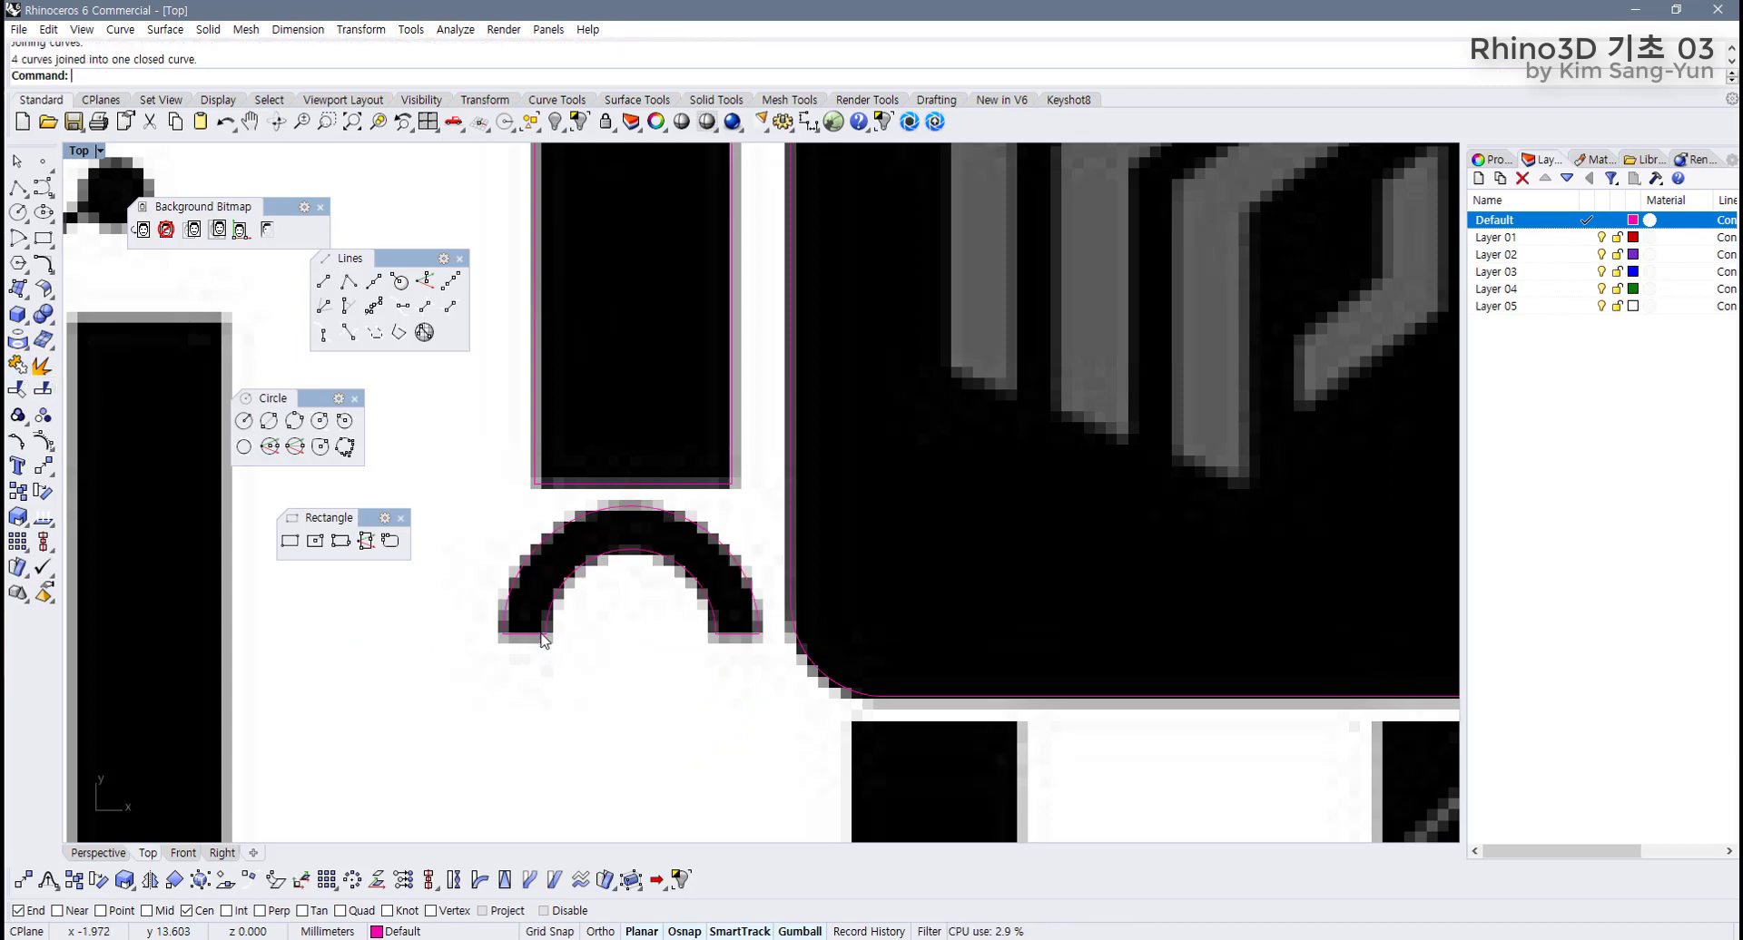
# Trace the robot's left-hand leg with a corner-to-corner rectangle.
pyautogui.scroll(-6, 565, 651)
pyautogui.moveTo(718, 676); pyautogui.dragTo(614, 641, button='right')
pyautogui.scroll(3, 626, 614)
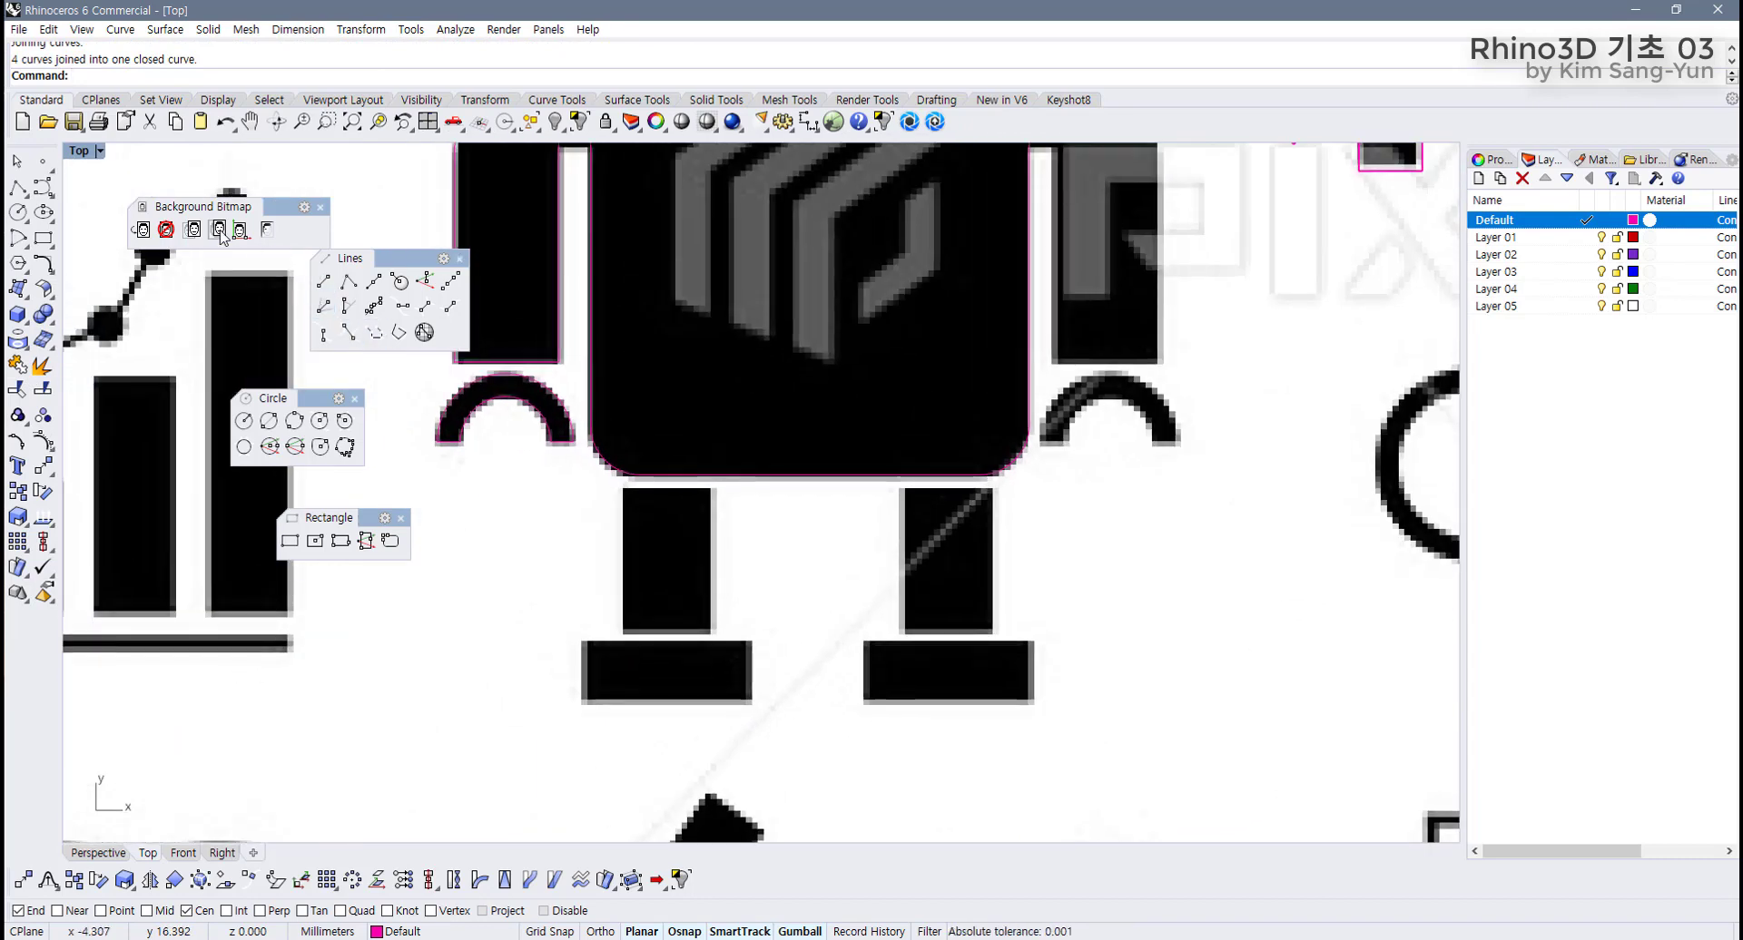
pyautogui.click(43, 237)
pyautogui.click(623, 490)
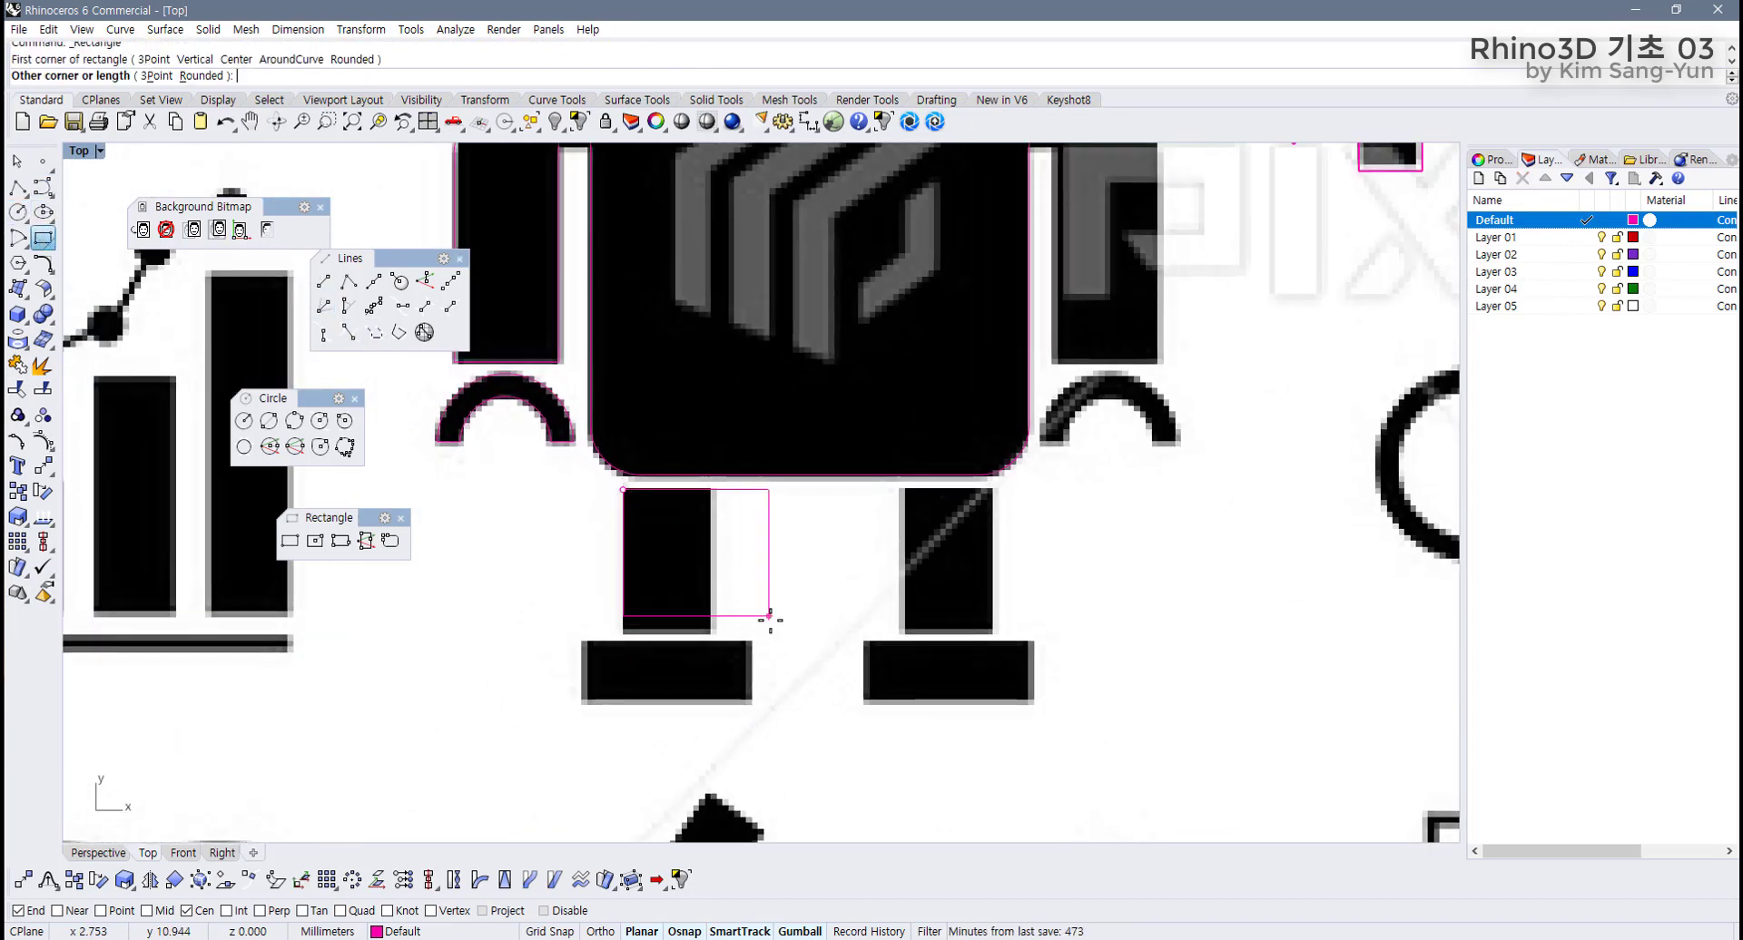
pyautogui.click(713, 635)
# Trace the foot below the left-hand leg with a rectangle.
pyautogui.press('Return')
pyautogui.click(582, 642)
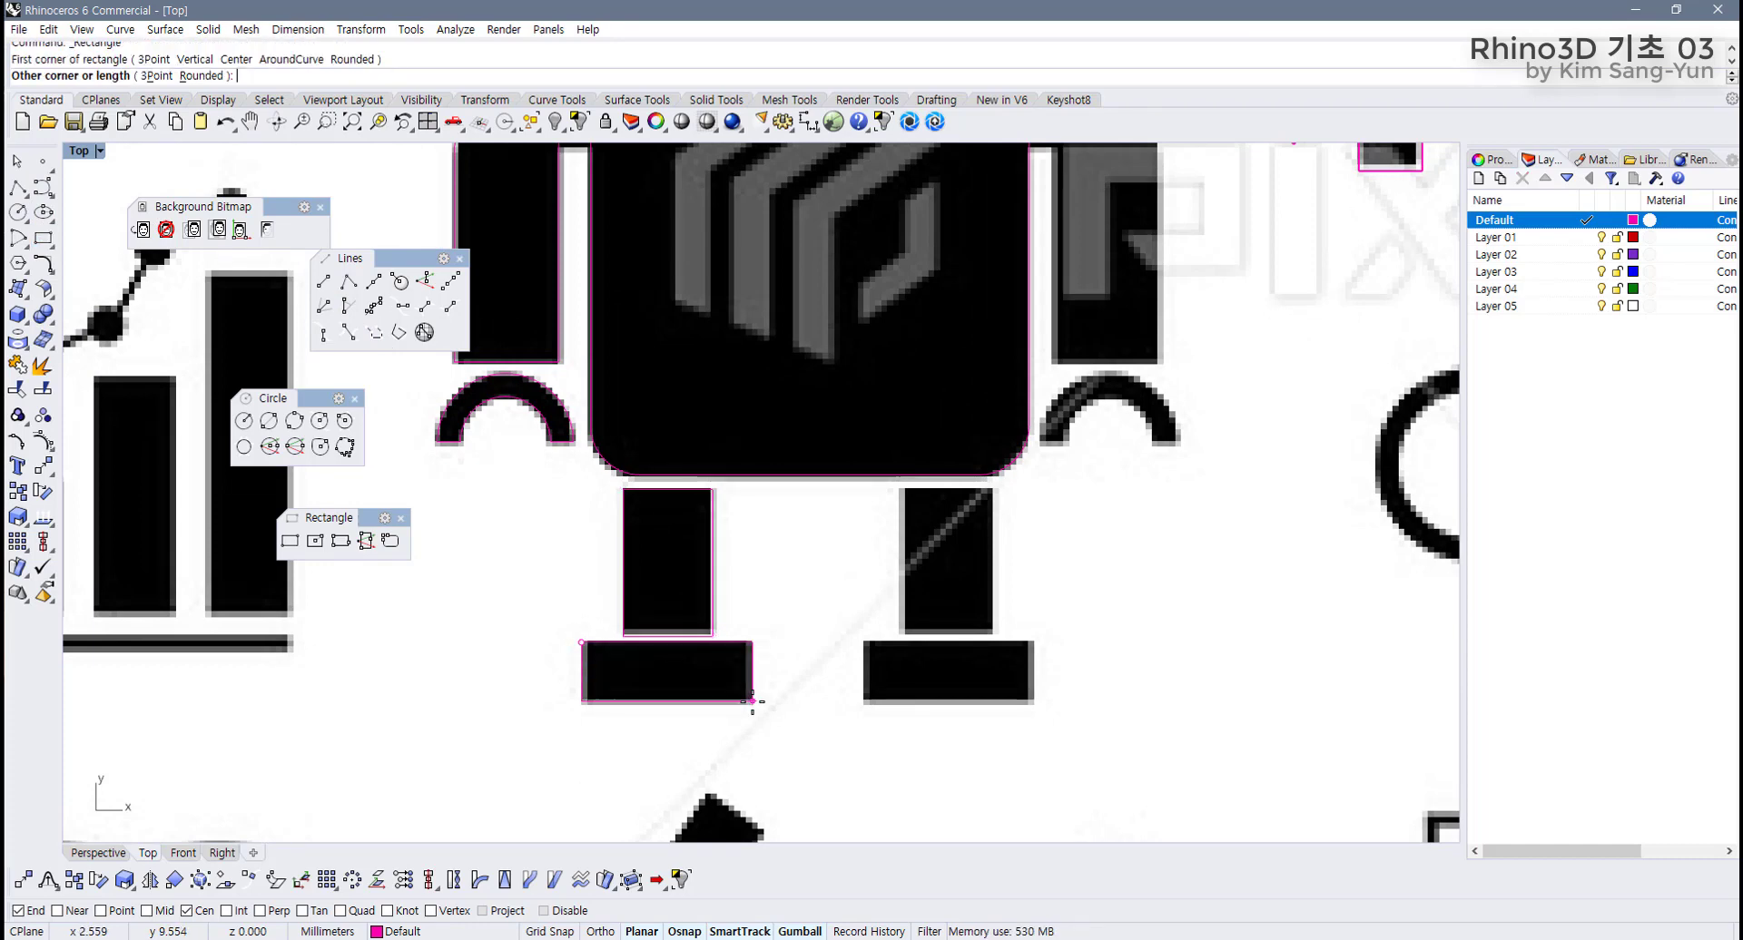
pyautogui.click(751, 701)
# Trace the robot's smaller eye with a circle defined by its vertical diameter.
pyautogui.scroll(-3, 750, 705)
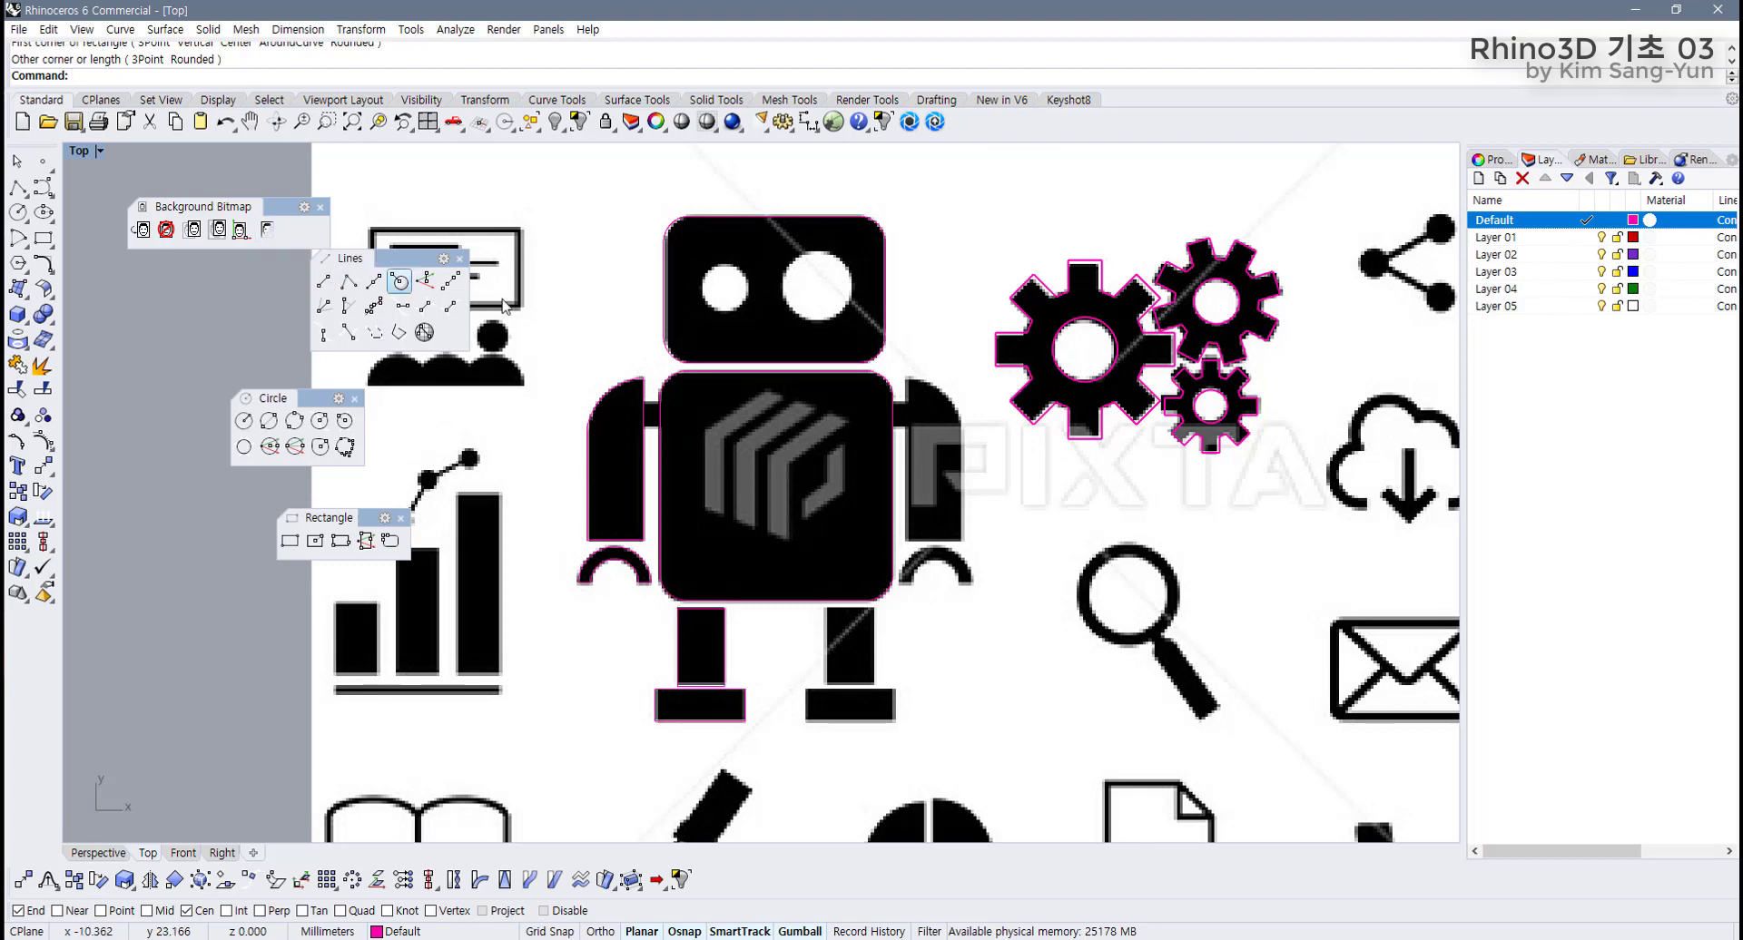
pyautogui.scroll(3, 272, 499)
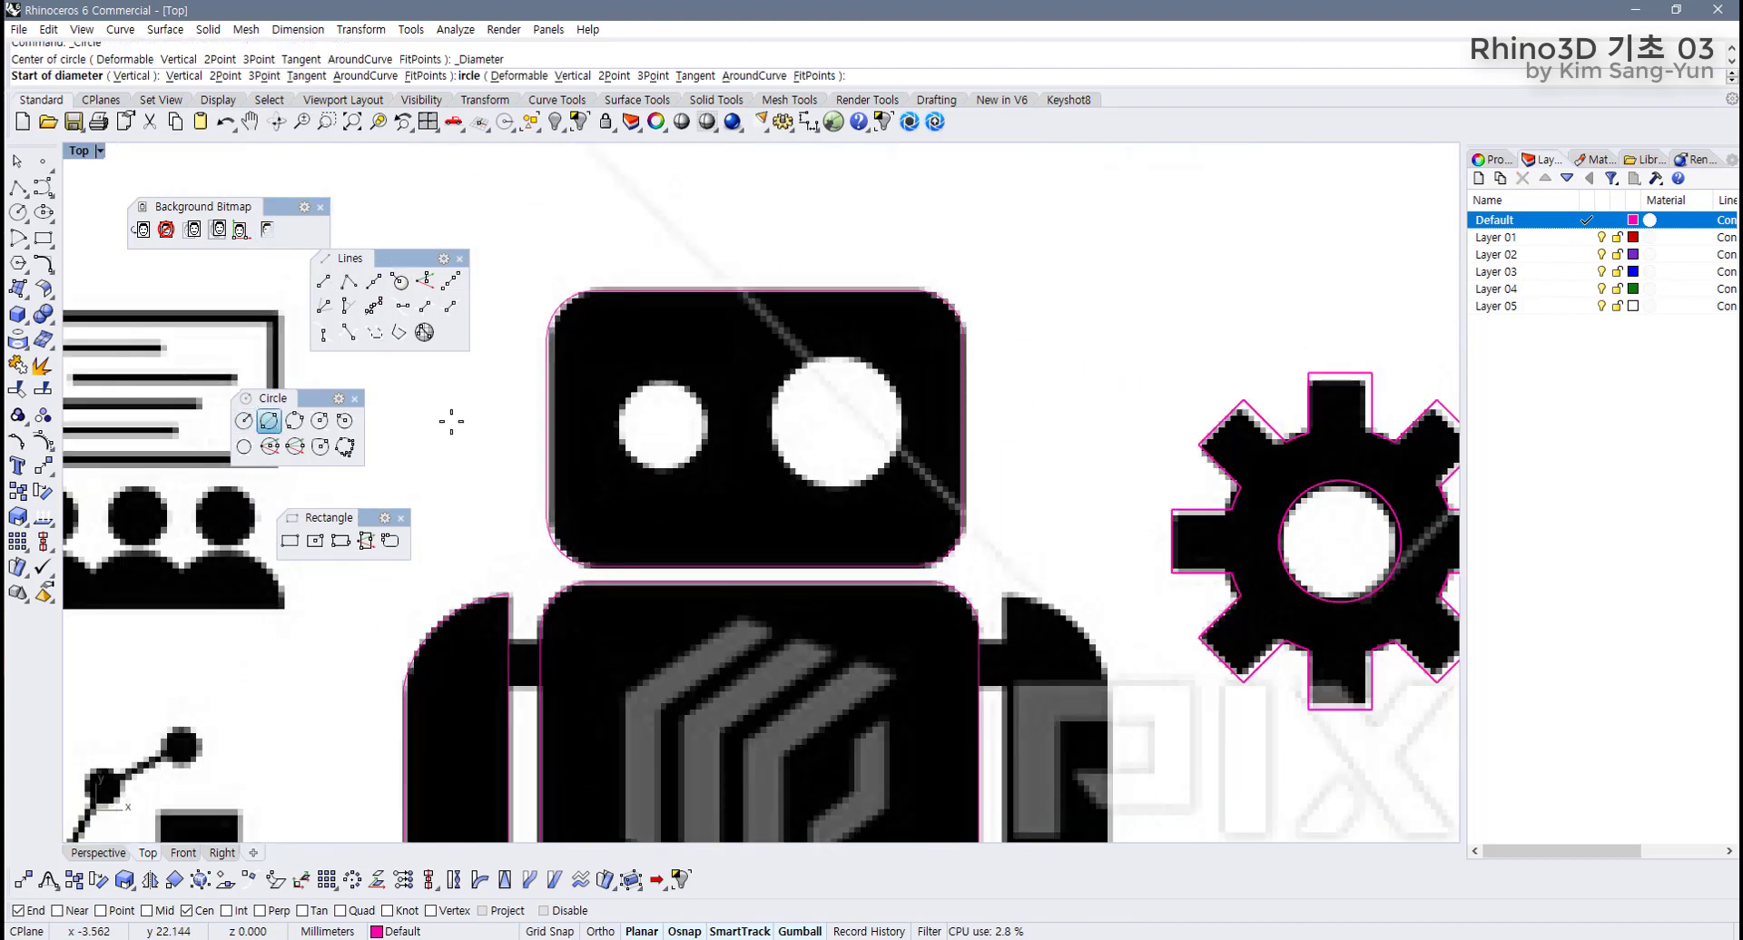
pyautogui.click(269, 421)
pyautogui.scroll(2, 533, 424)
pyautogui.click(732, 363)
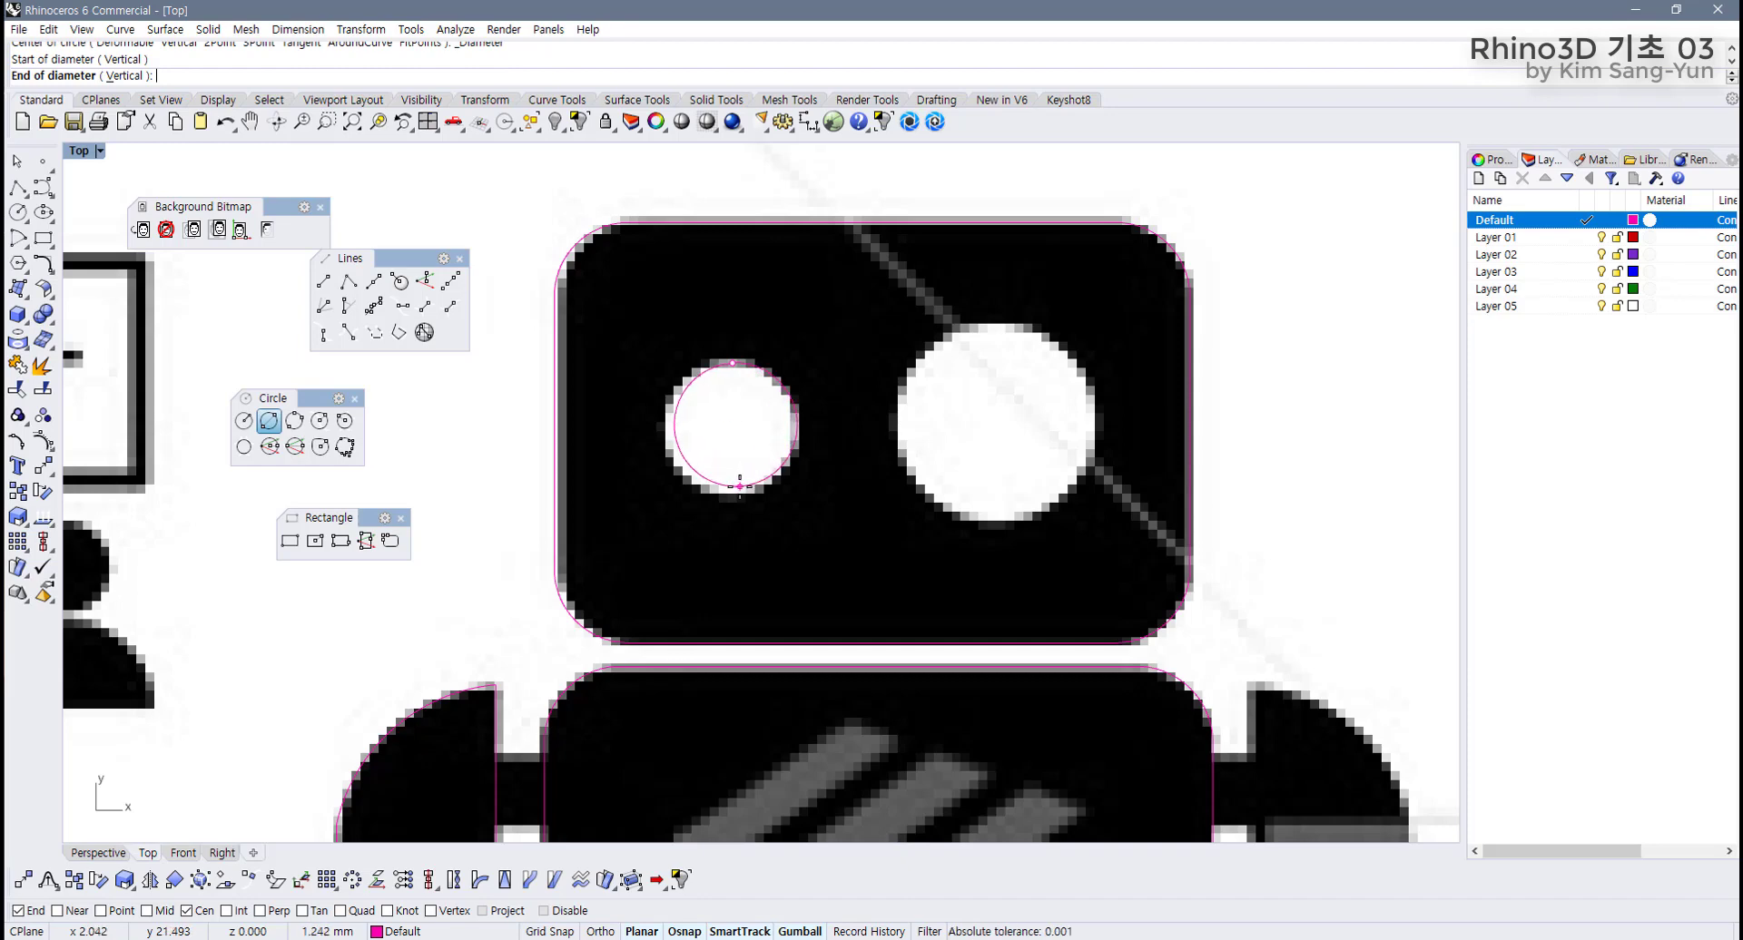
pyautogui.click(724, 497)
# Try moving the small eye circle toward the larger eye, and undo the move.
pyautogui.click(795, 459)
pyautogui.moveTo(795, 463); pyautogui.dragTo(768, 470, button='right')
pyautogui.moveTo(753, 449); pyautogui.dragTo(1016, 448)
pyautogui.hotkey('ctrl', 'z')
# Hide the background bitmap in the Top view.
pyautogui.scroll(-3, 842, 493)
pyautogui.scroll(-2, 844, 490)
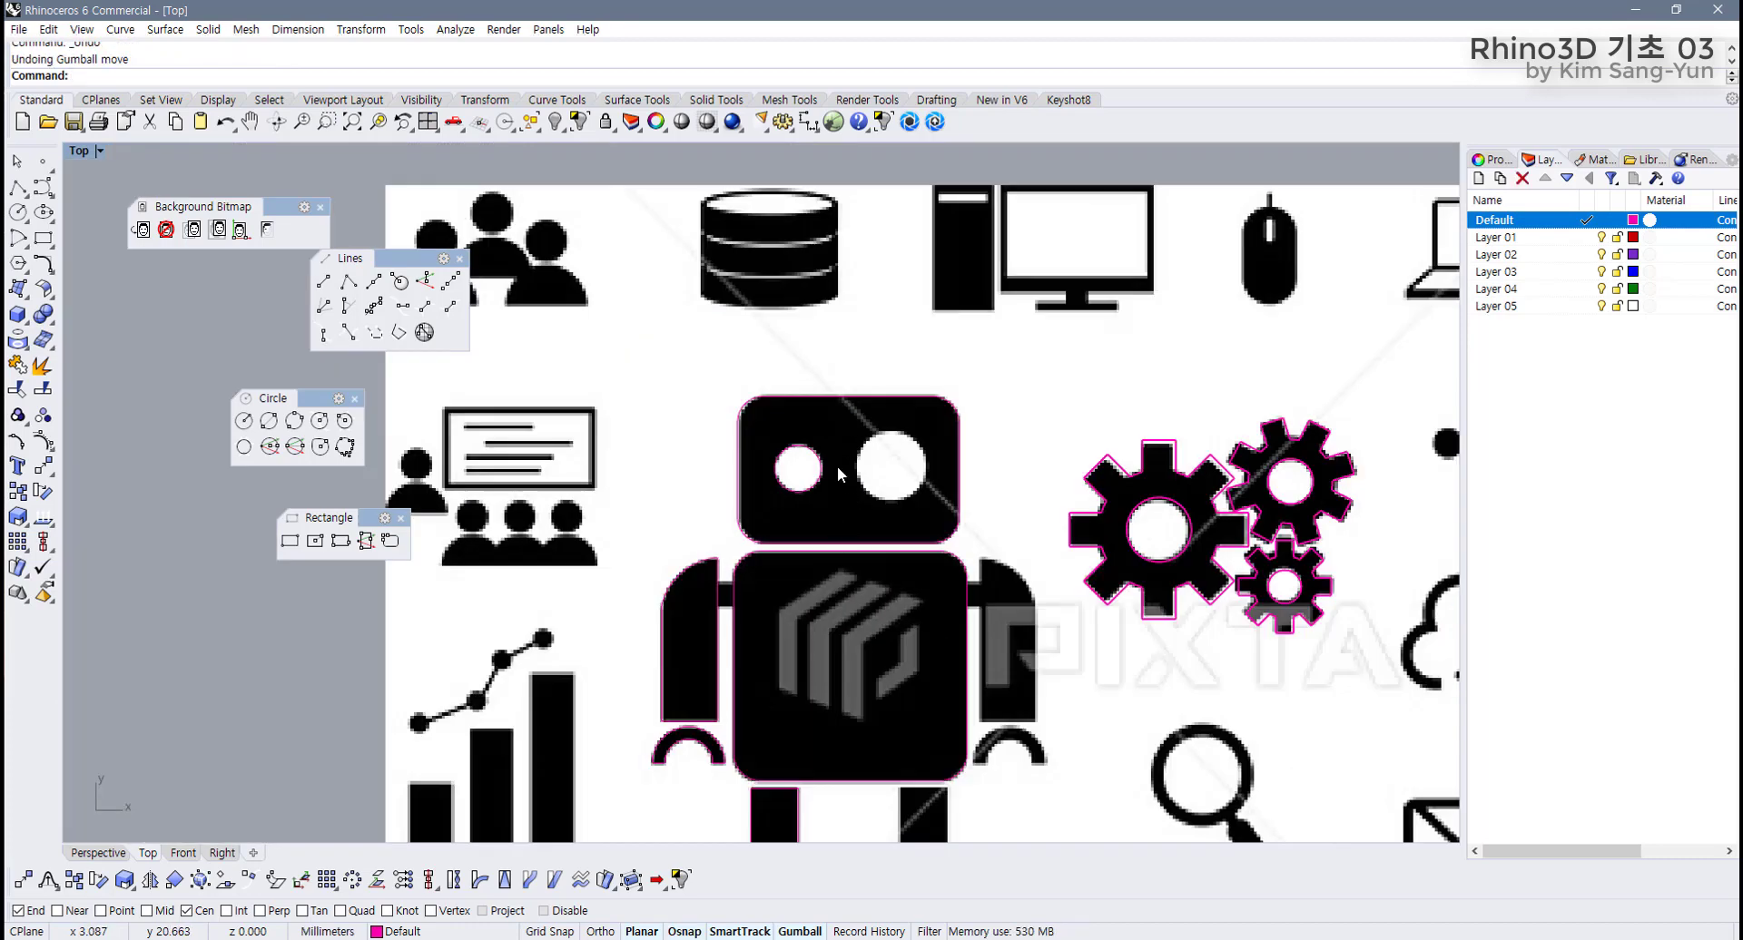
pyautogui.scroll(-2, 836, 481)
pyautogui.scroll(4, 836, 481)
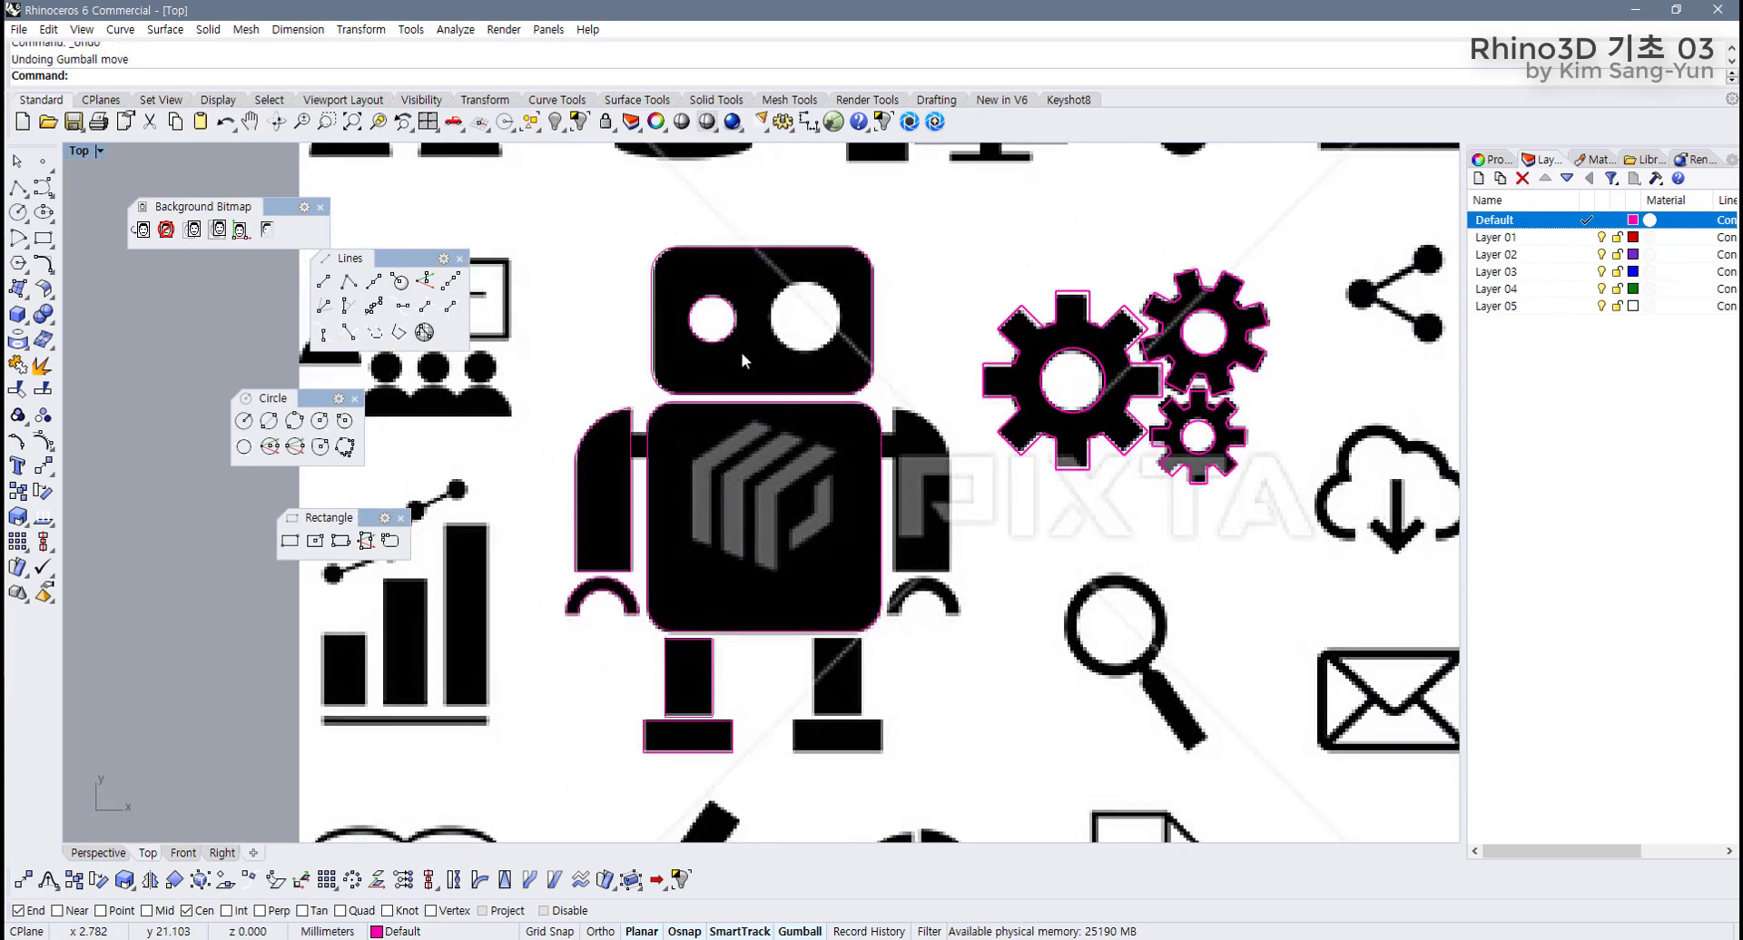
pyautogui.click(265, 231)
# Mirror copies of the robot's eye, arm, hand, leg and foot outlines across the vertical centreline through the body's top-edge midpoint.
pyautogui.click(690, 320)
pyautogui.moveTo(525, 370); pyautogui.dragTo(648, 650)
pyautogui.moveTo(786, 685); pyautogui.dragTo(703, 810)
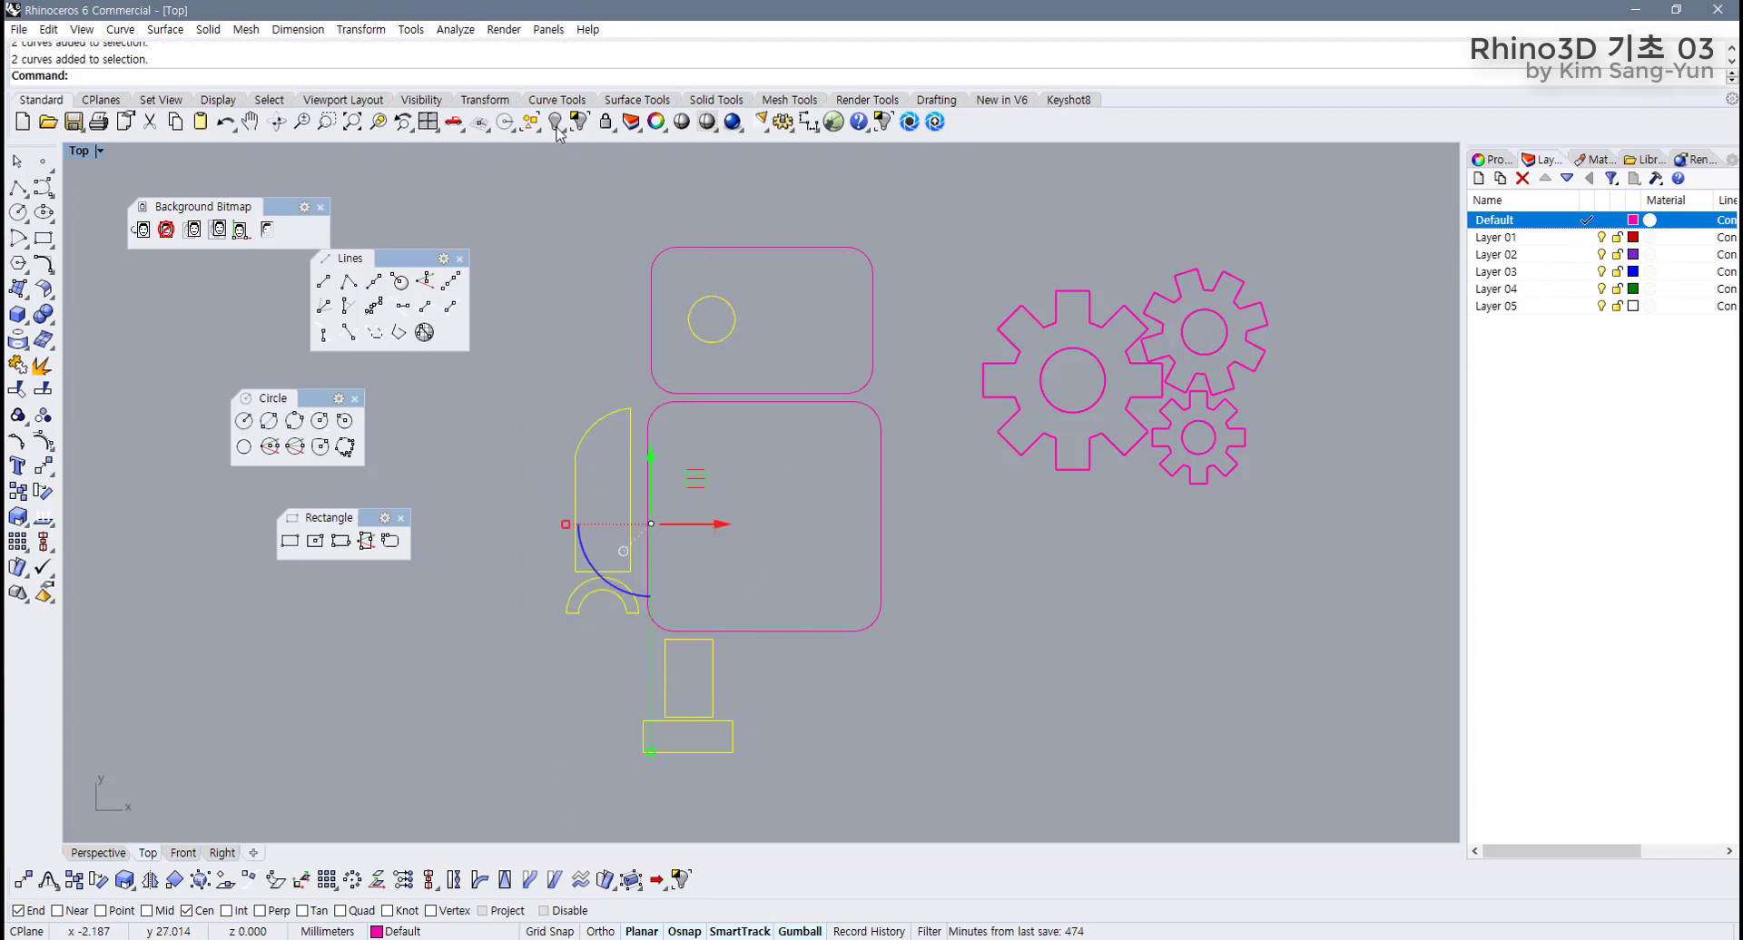
pyautogui.click(483, 104)
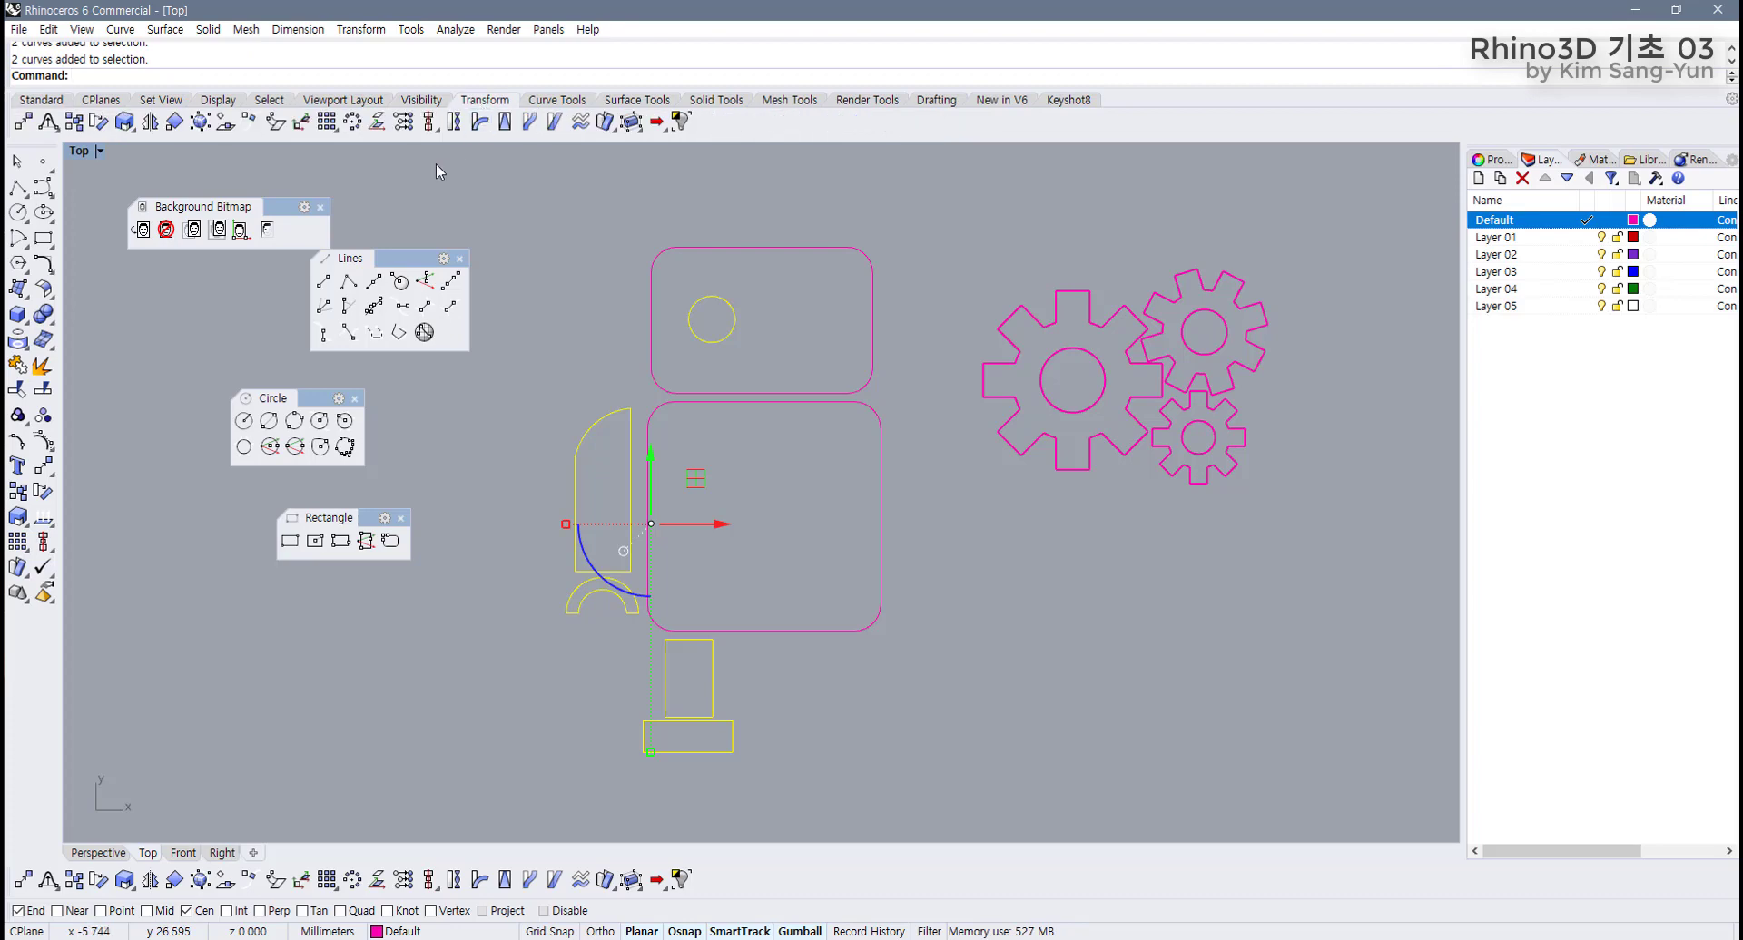
pyautogui.click(150, 126)
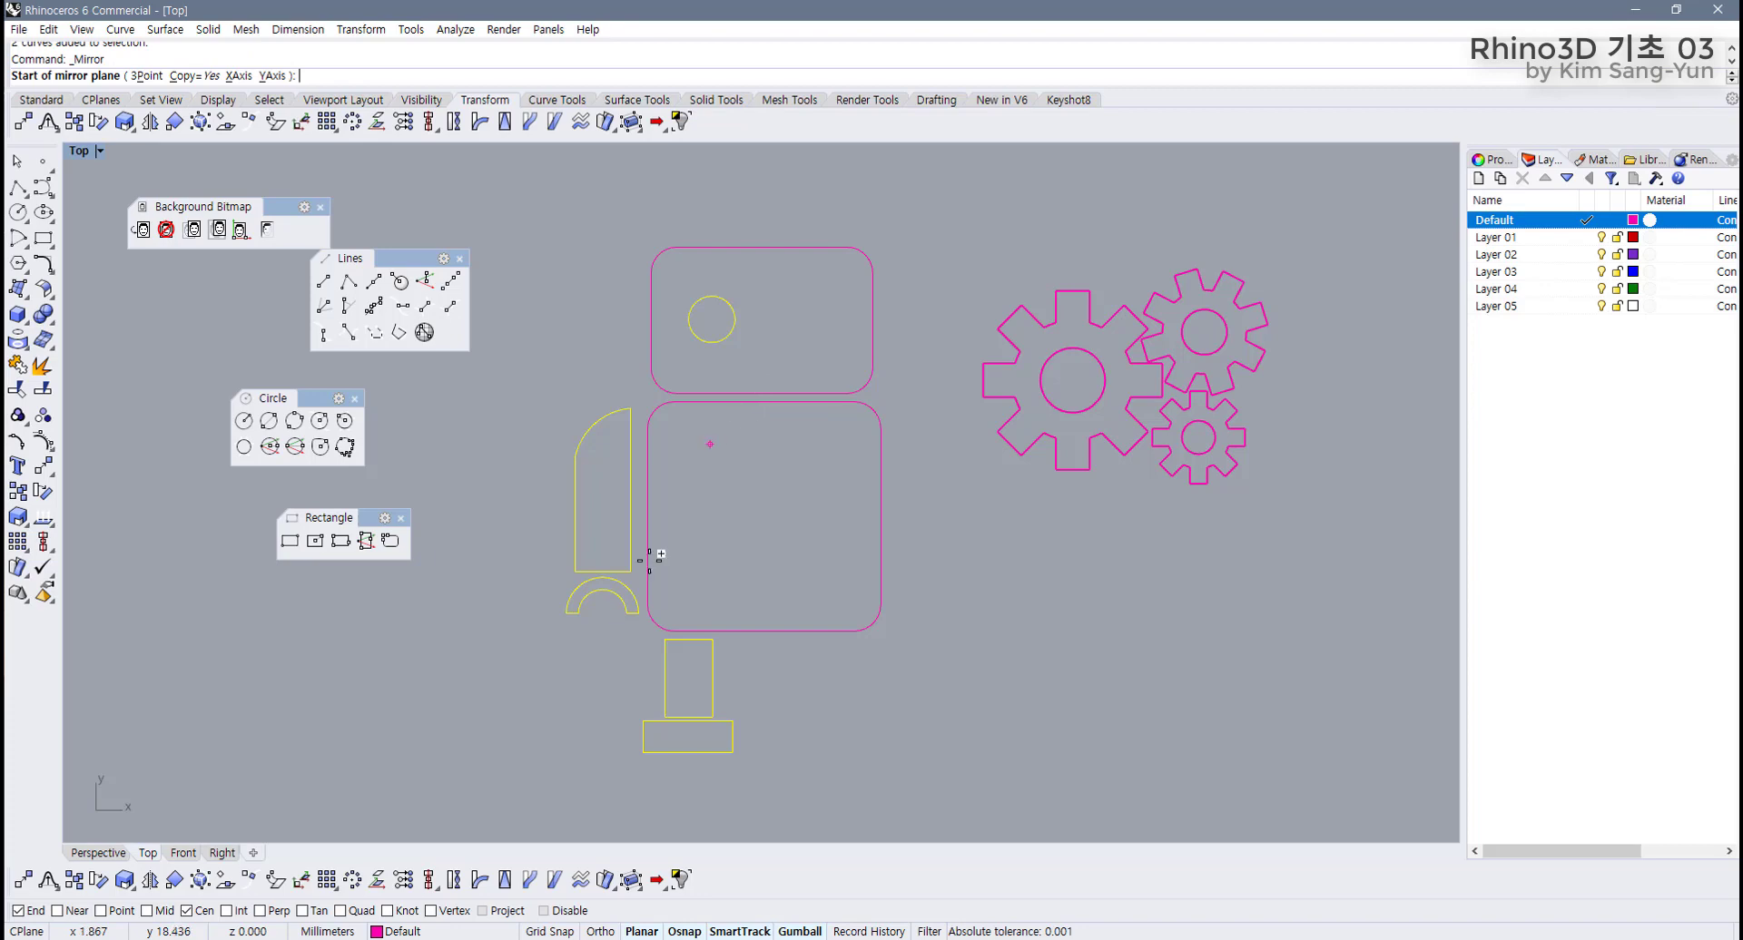
pyautogui.click(149, 914)
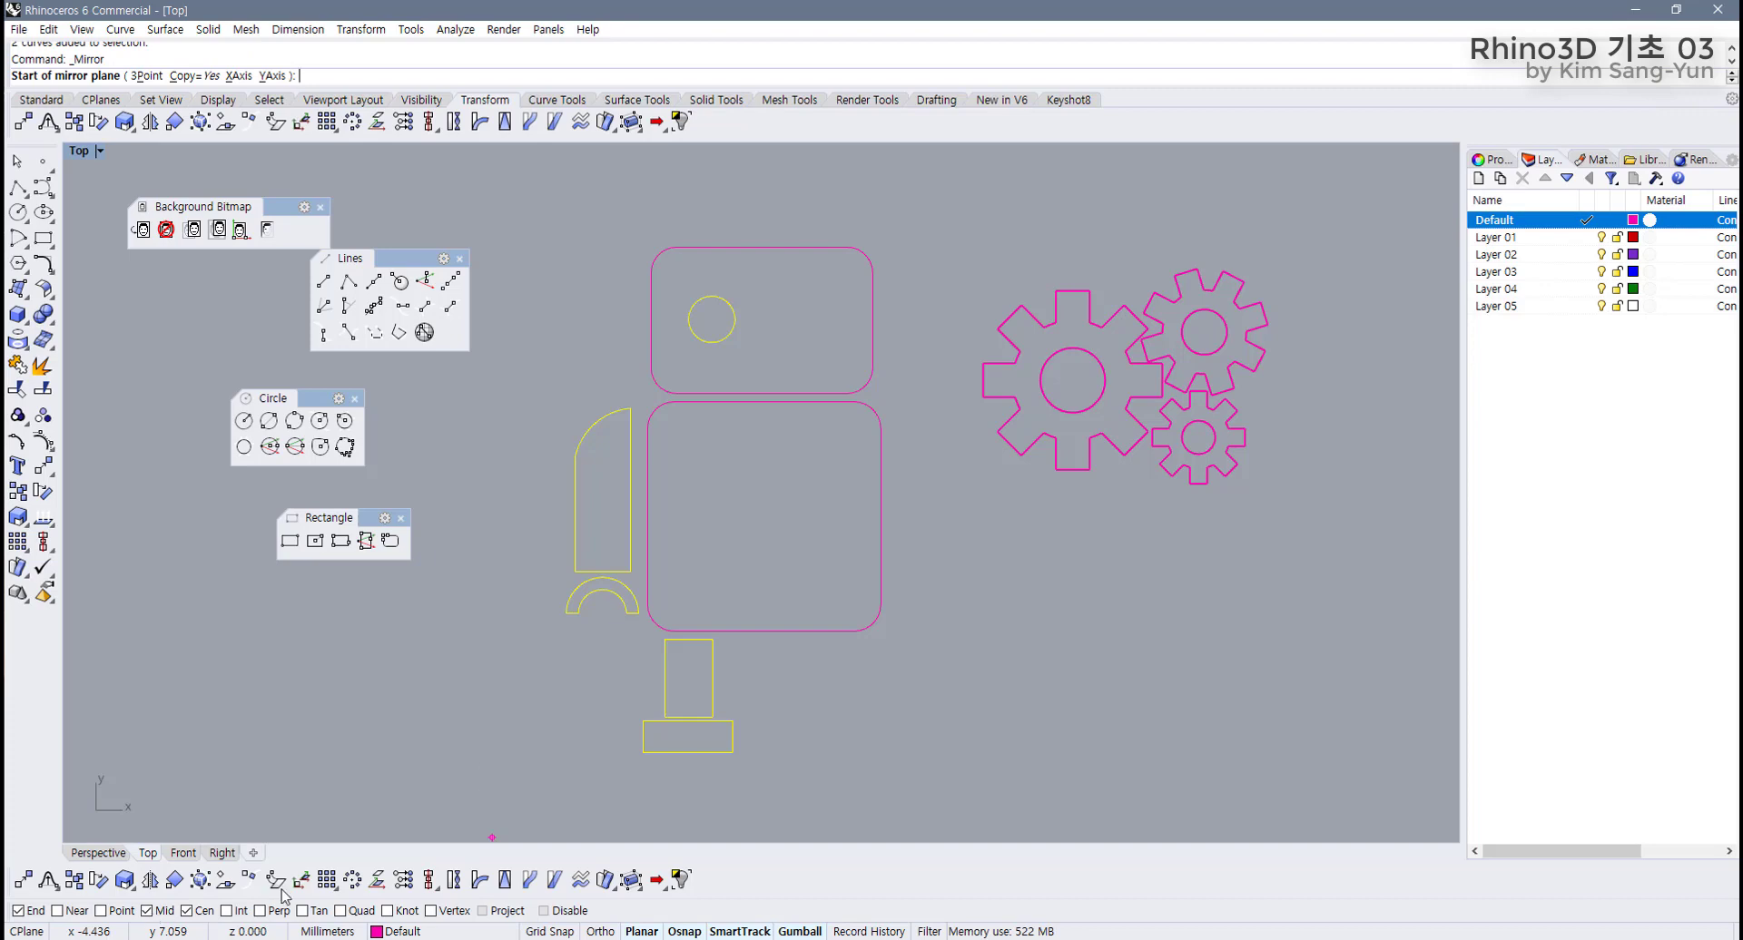
pyautogui.click(771, 399)
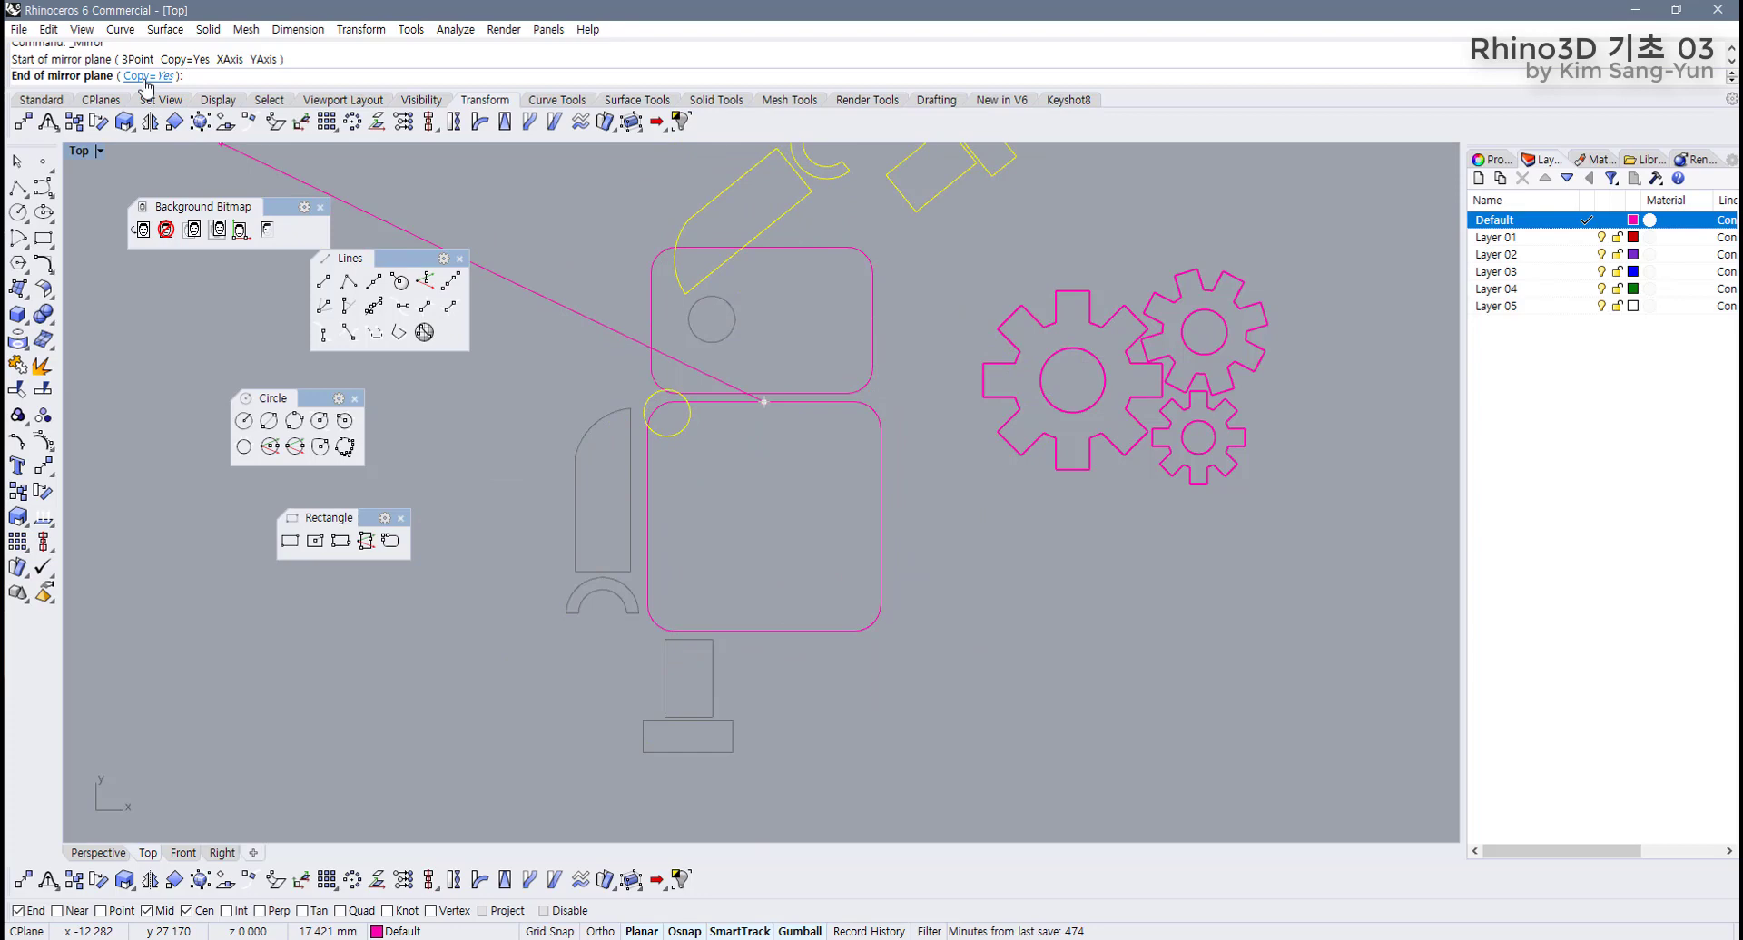
pyautogui.press('shift')
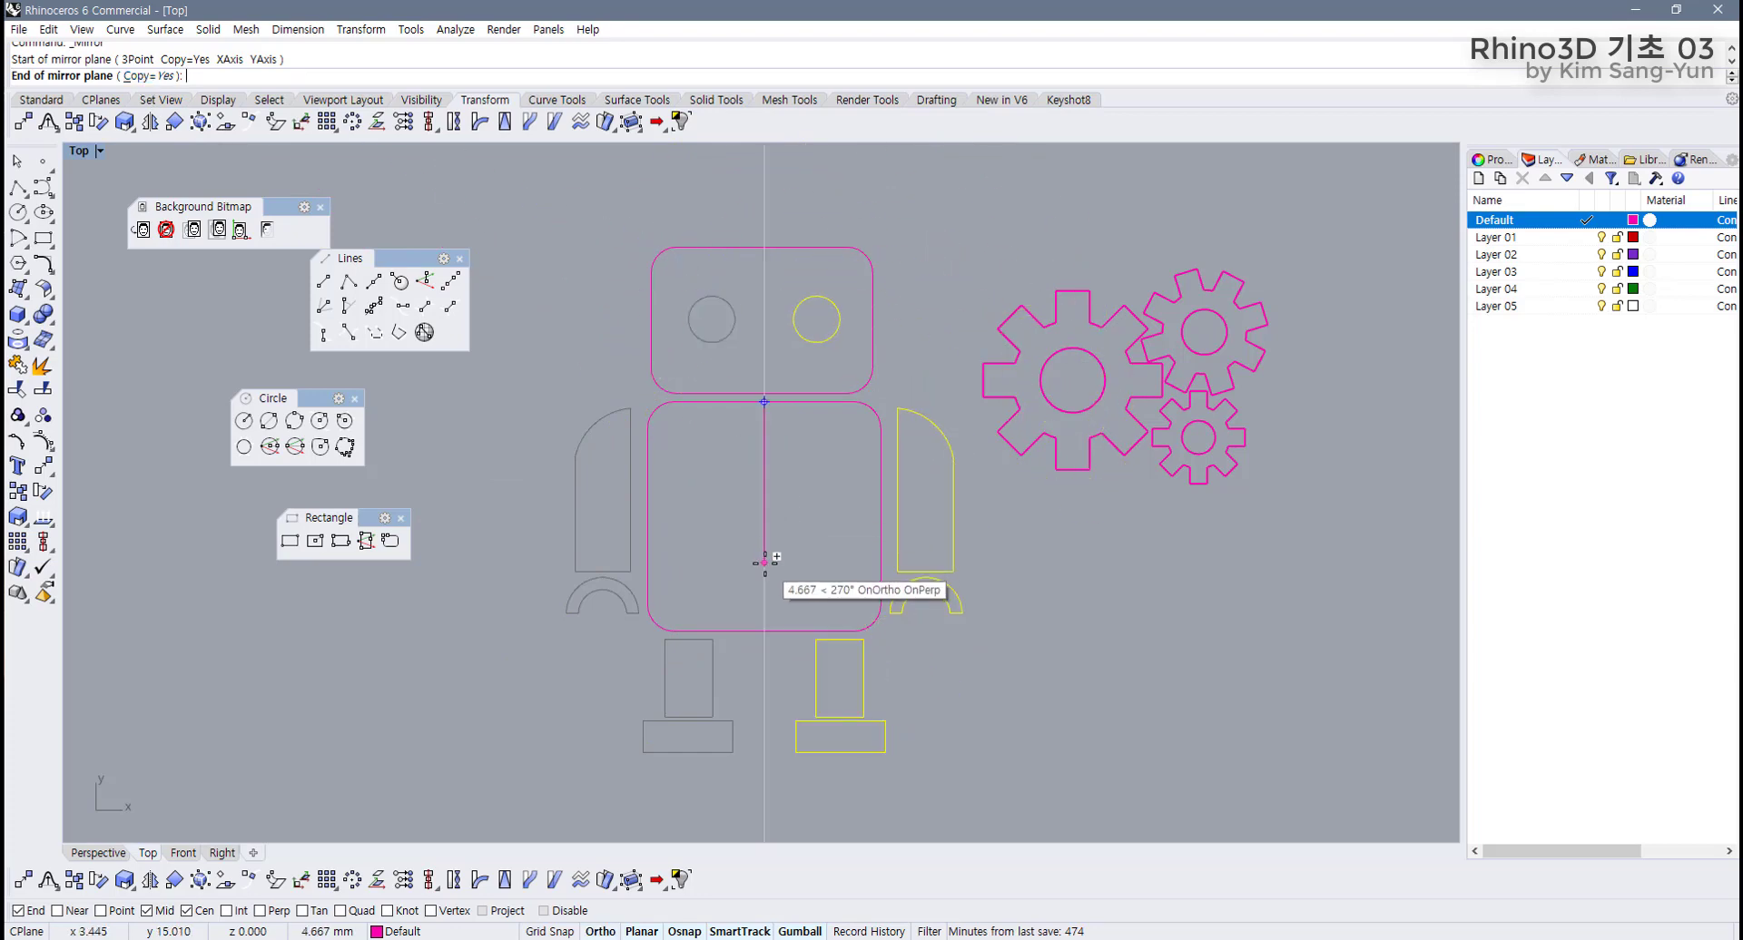
pyautogui.click(764, 562)
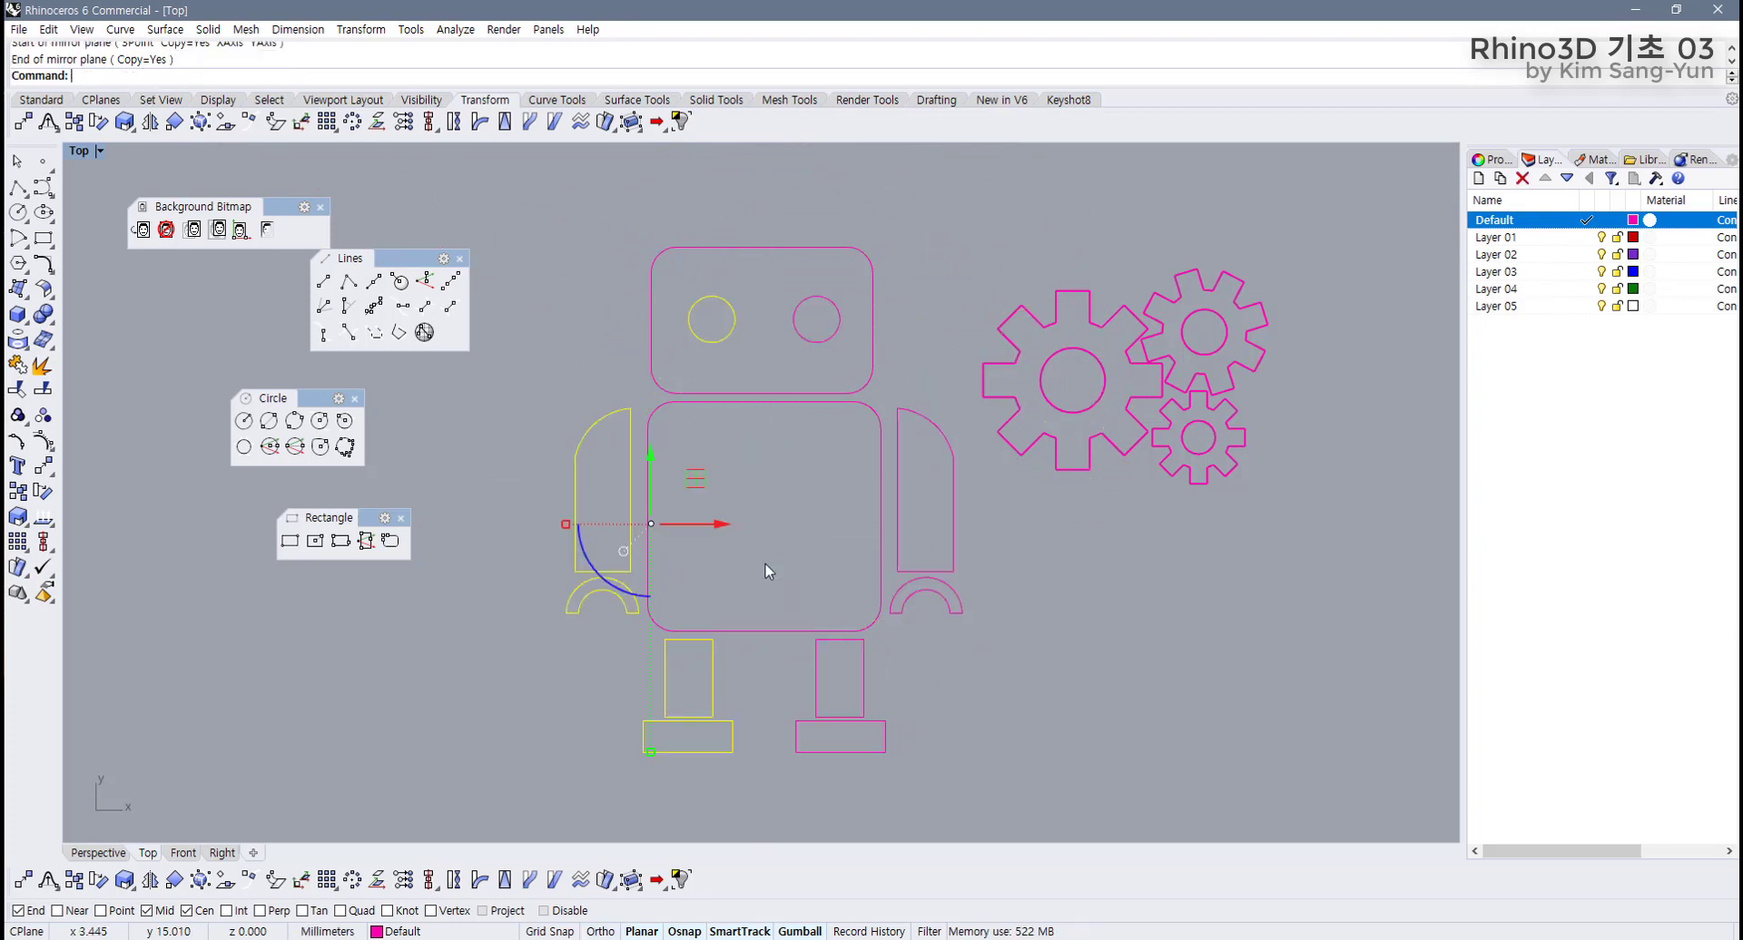
pyautogui.click(952, 656)
# Fit the mirrored eye circle to the bitmap's larger eye by moving it sideways and scaling it up uniformly, then hide the bitmap.
pyautogui.scroll(6, 848, 411)
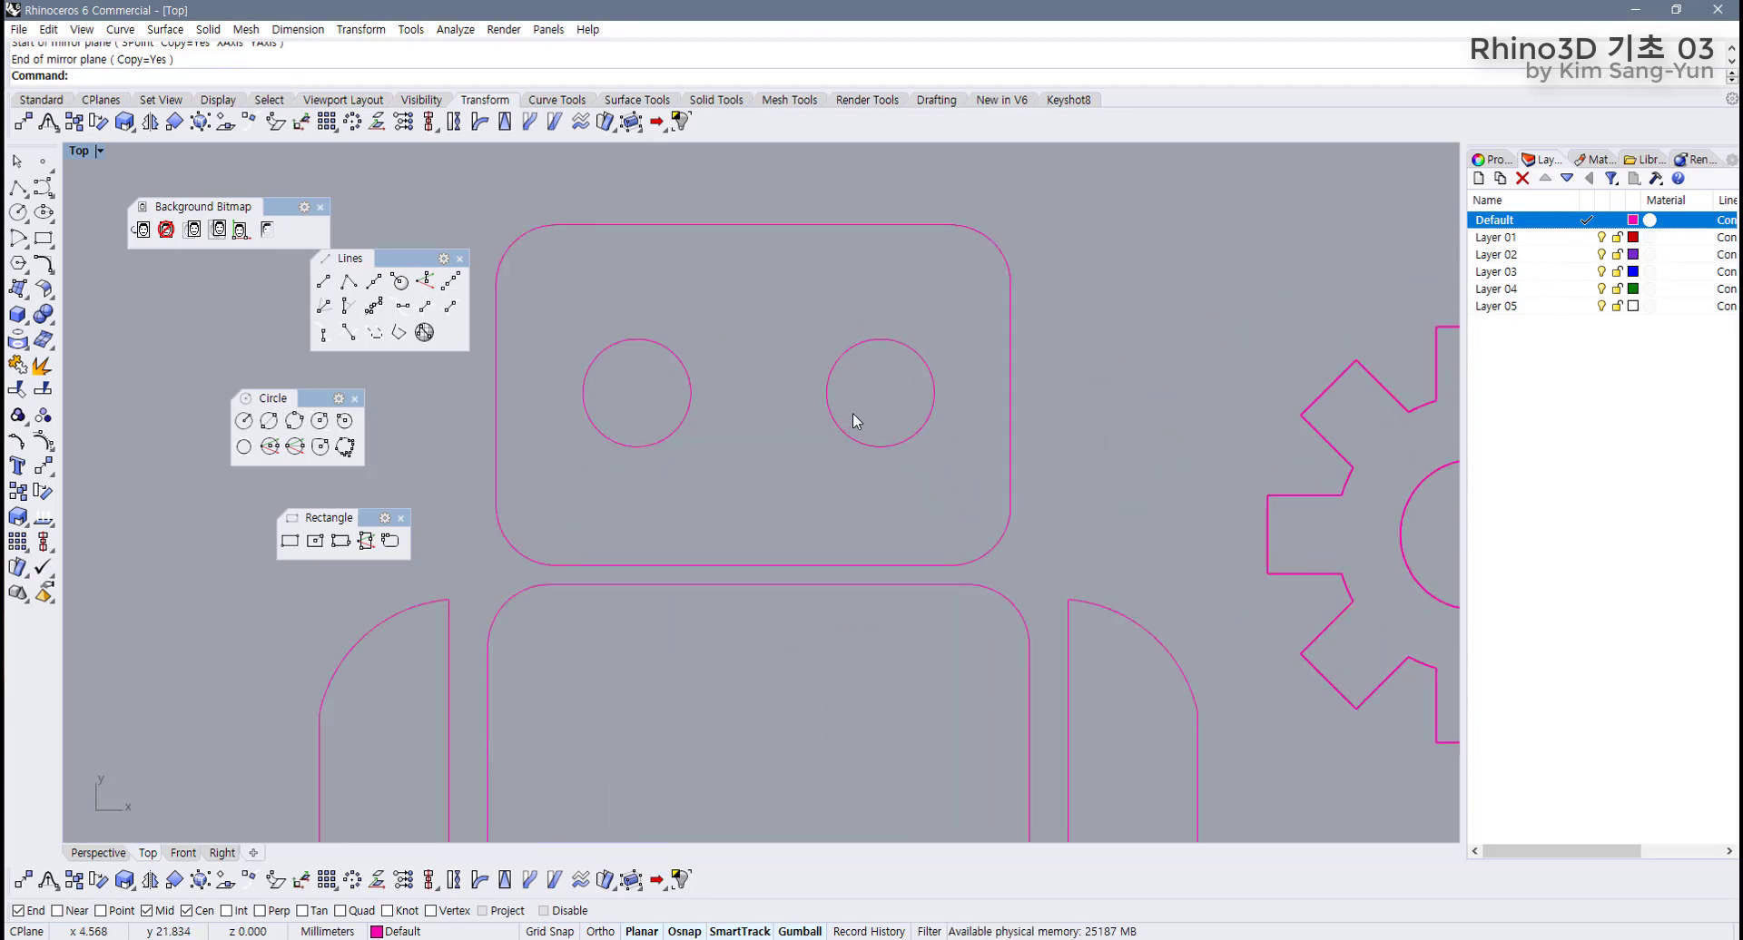
pyautogui.click(267, 231)
pyautogui.click(900, 458)
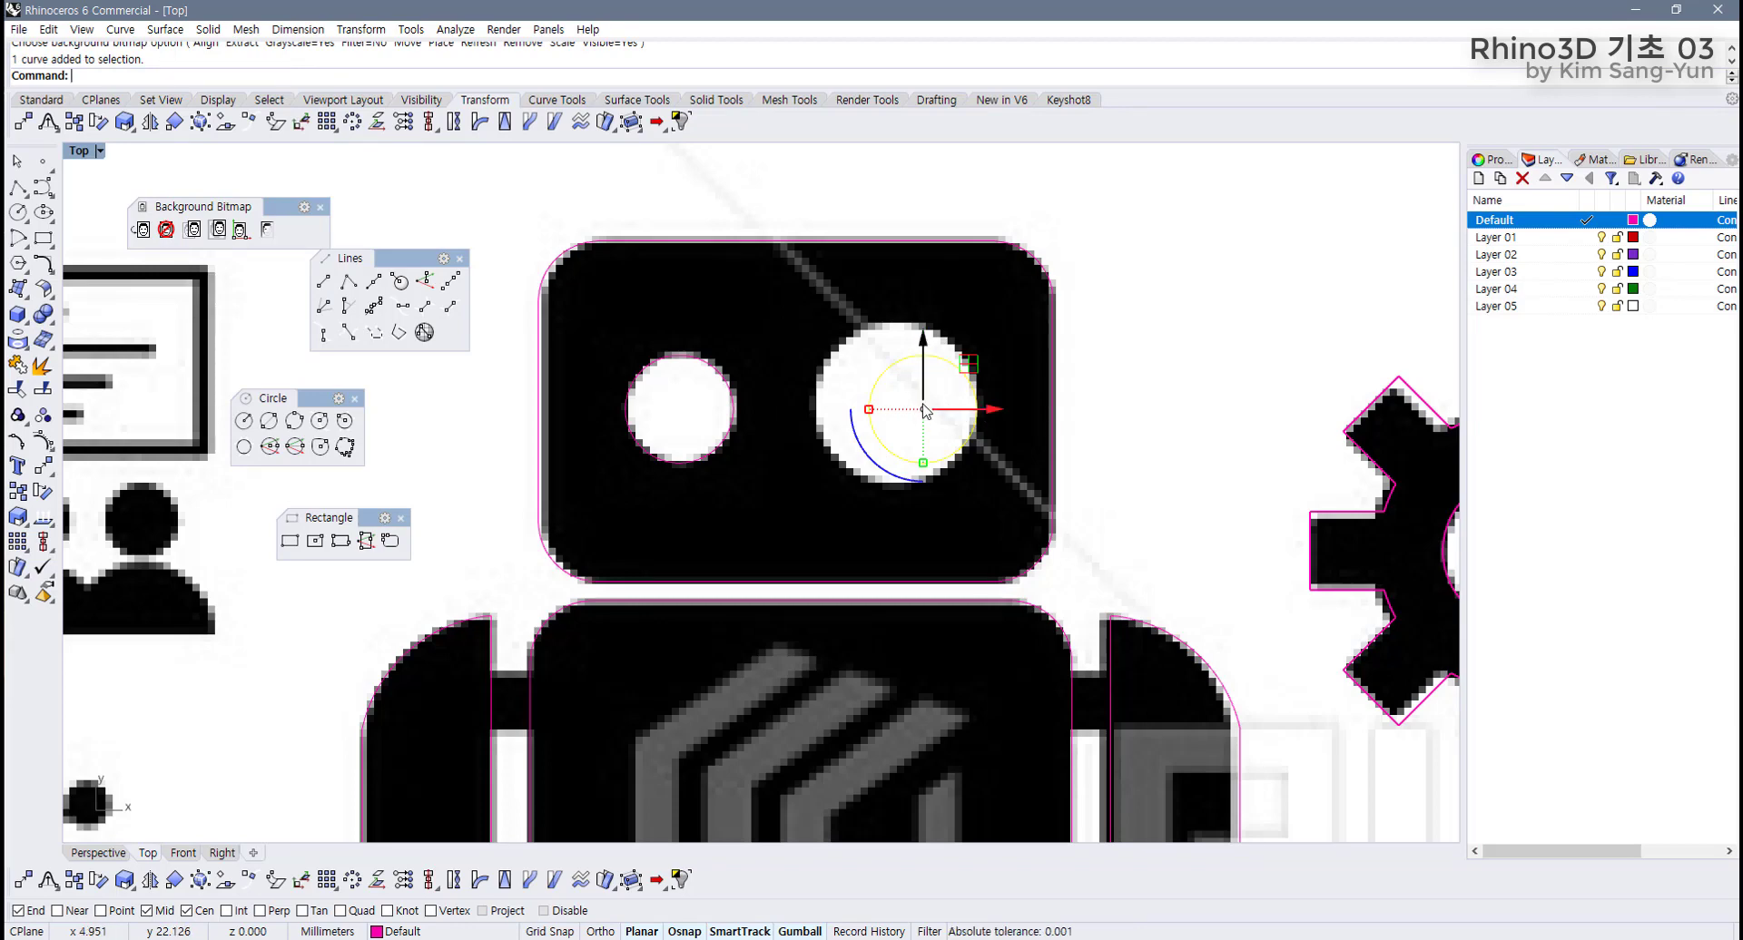
pyautogui.moveTo(981, 413); pyautogui.dragTo(951, 413)
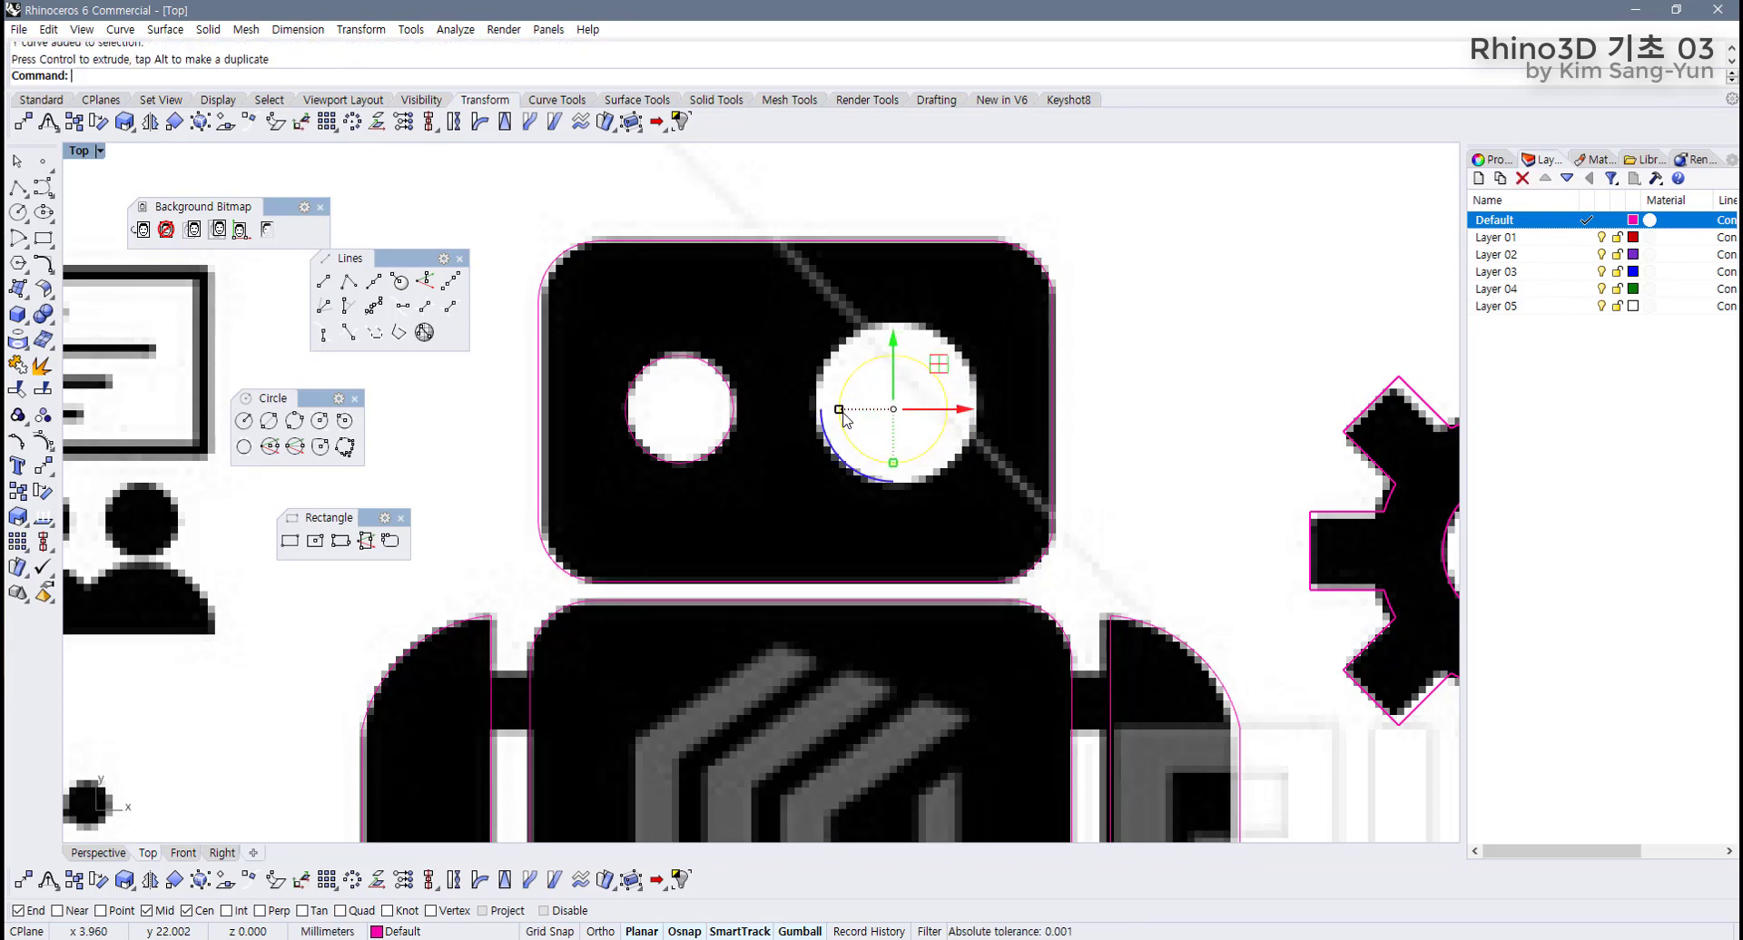
pyautogui.moveTo(839, 414); pyautogui.dragTo(817, 411)
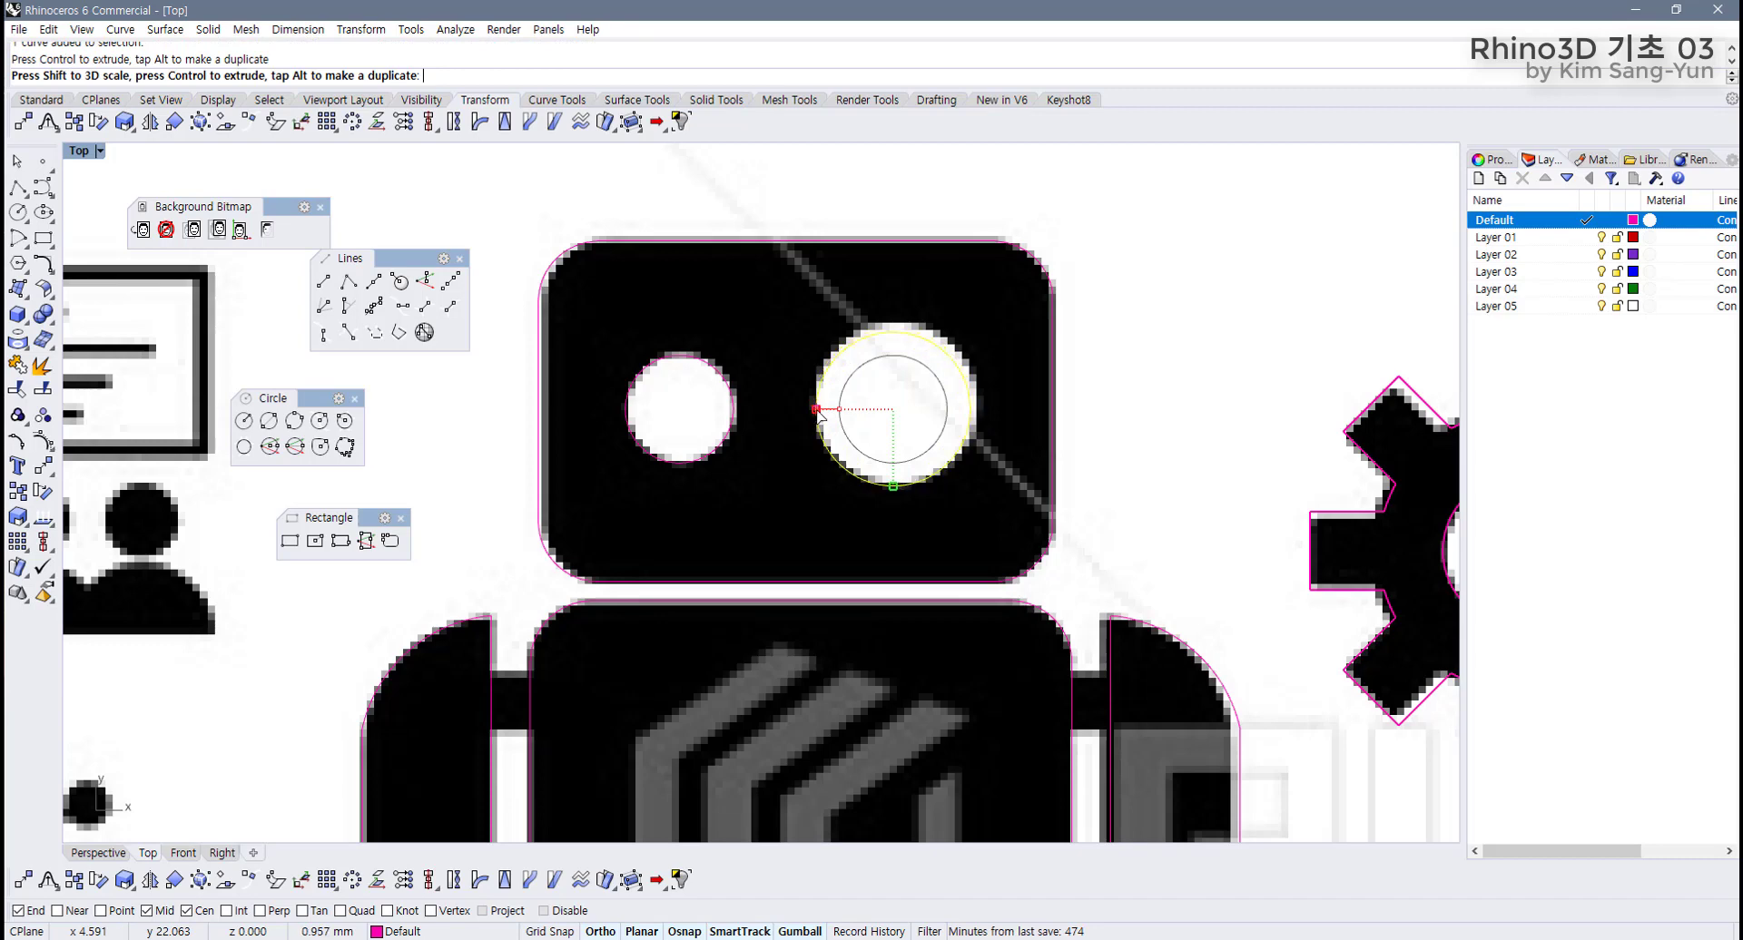
pyautogui.click(266, 229)
# Extrude all of the robot's outline curves together as closed solids with a distance of 0.5 mm.
pyautogui.scroll(-5, 704, 494)
pyautogui.moveTo(708, 502); pyautogui.dragTo(696, 399, button='right')
pyautogui.moveTo(544, 247); pyautogui.dragTo(853, 716)
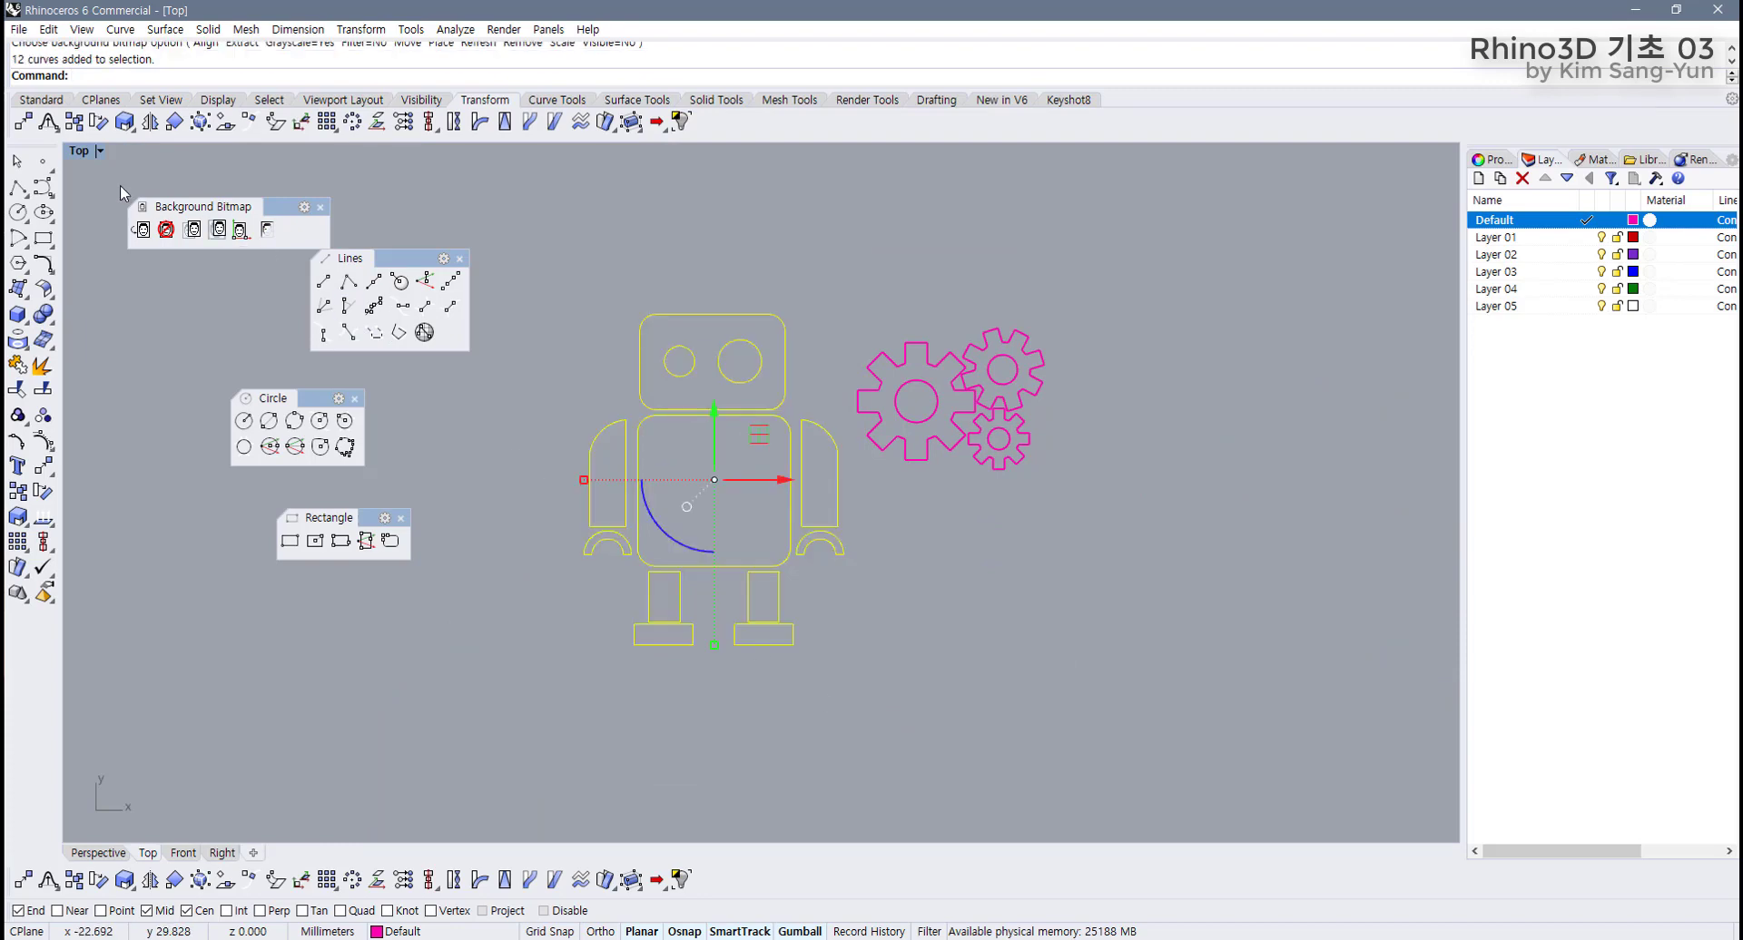
pyautogui.doubleClick(79, 156)
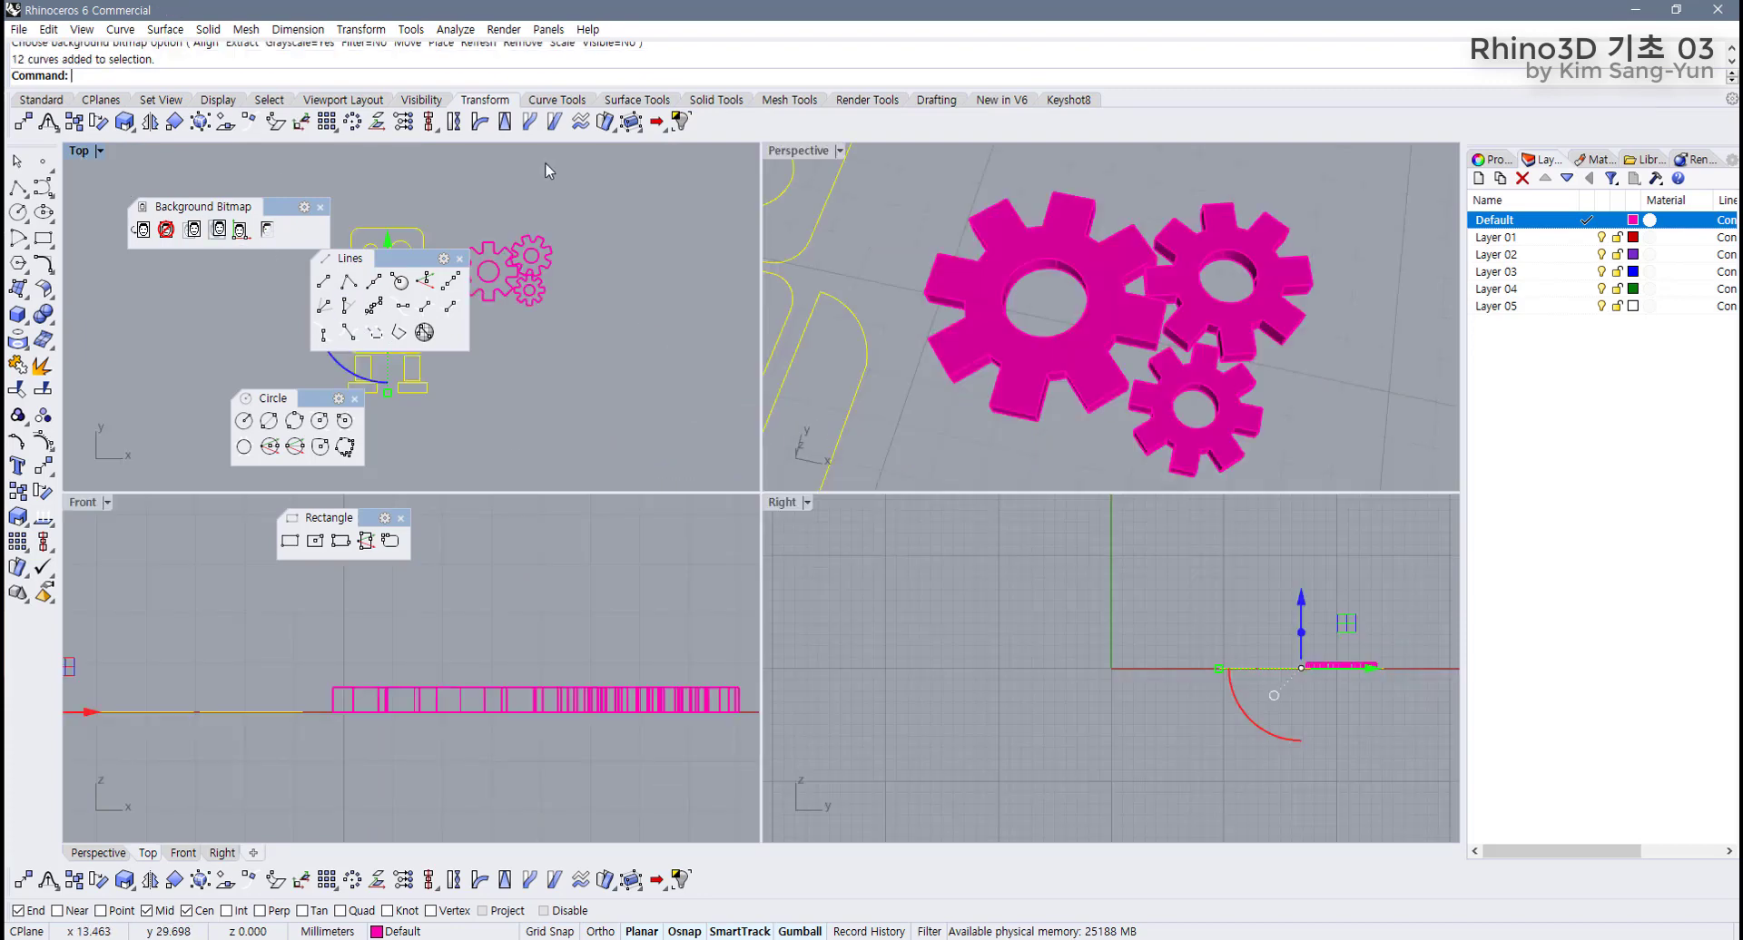
pyautogui.click(646, 101)
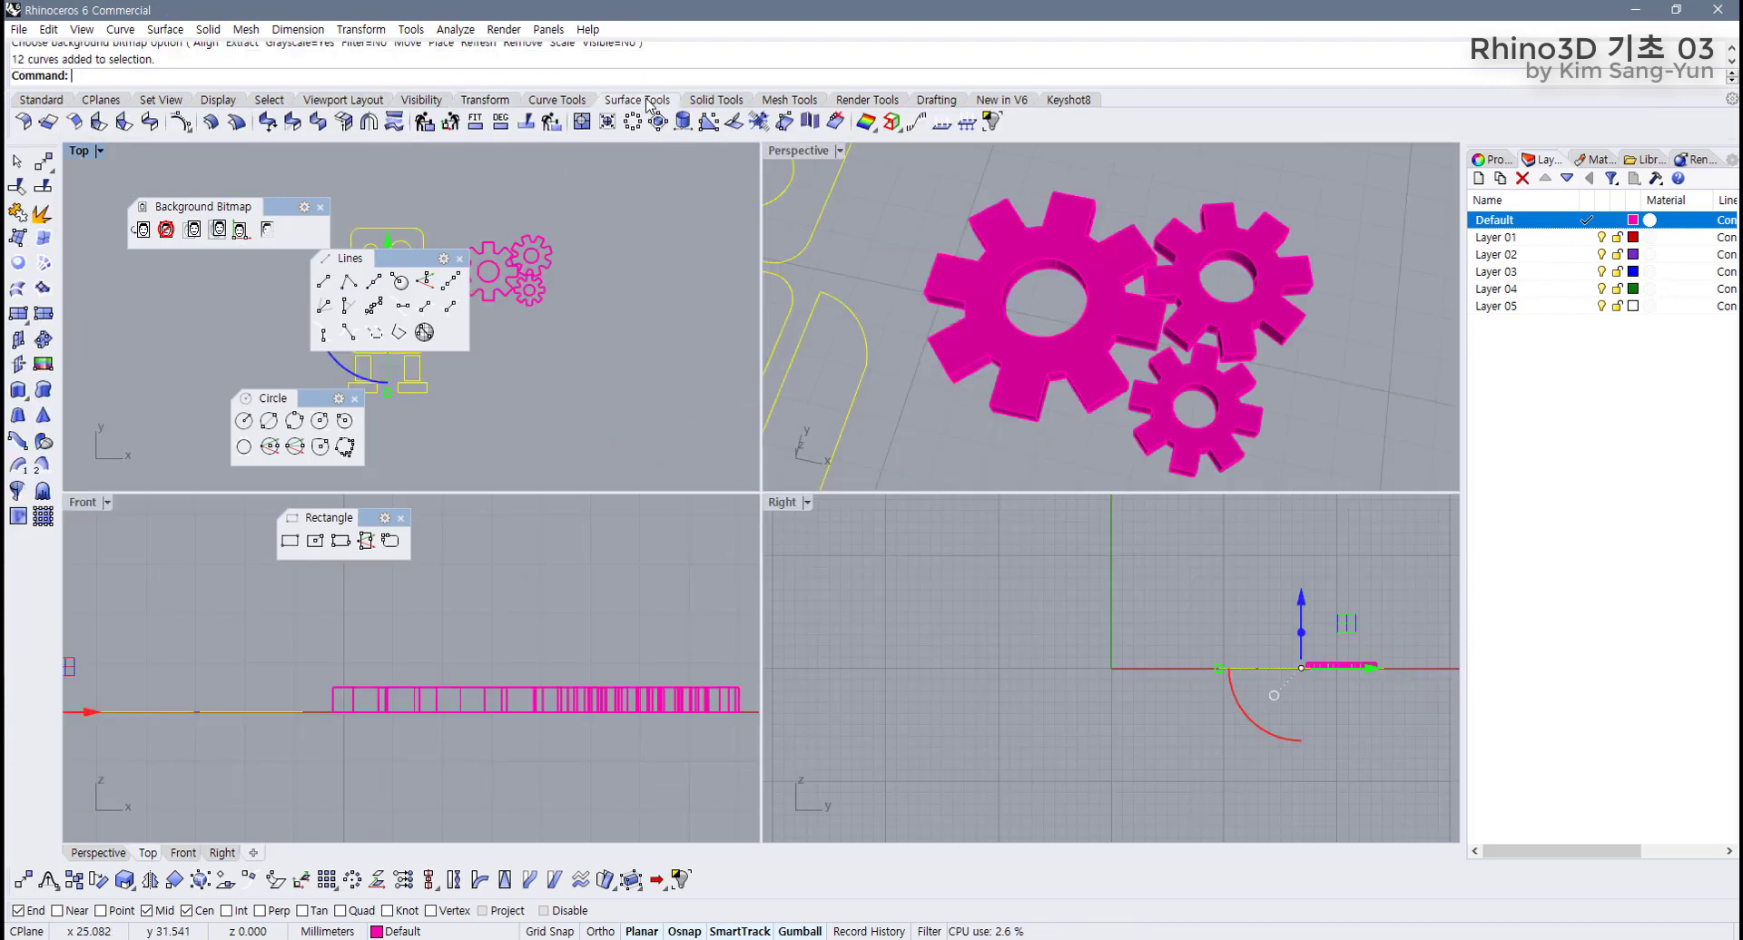
pyautogui.click(19, 391)
pyautogui.click(303, 77)
pyautogui.click(305, 77)
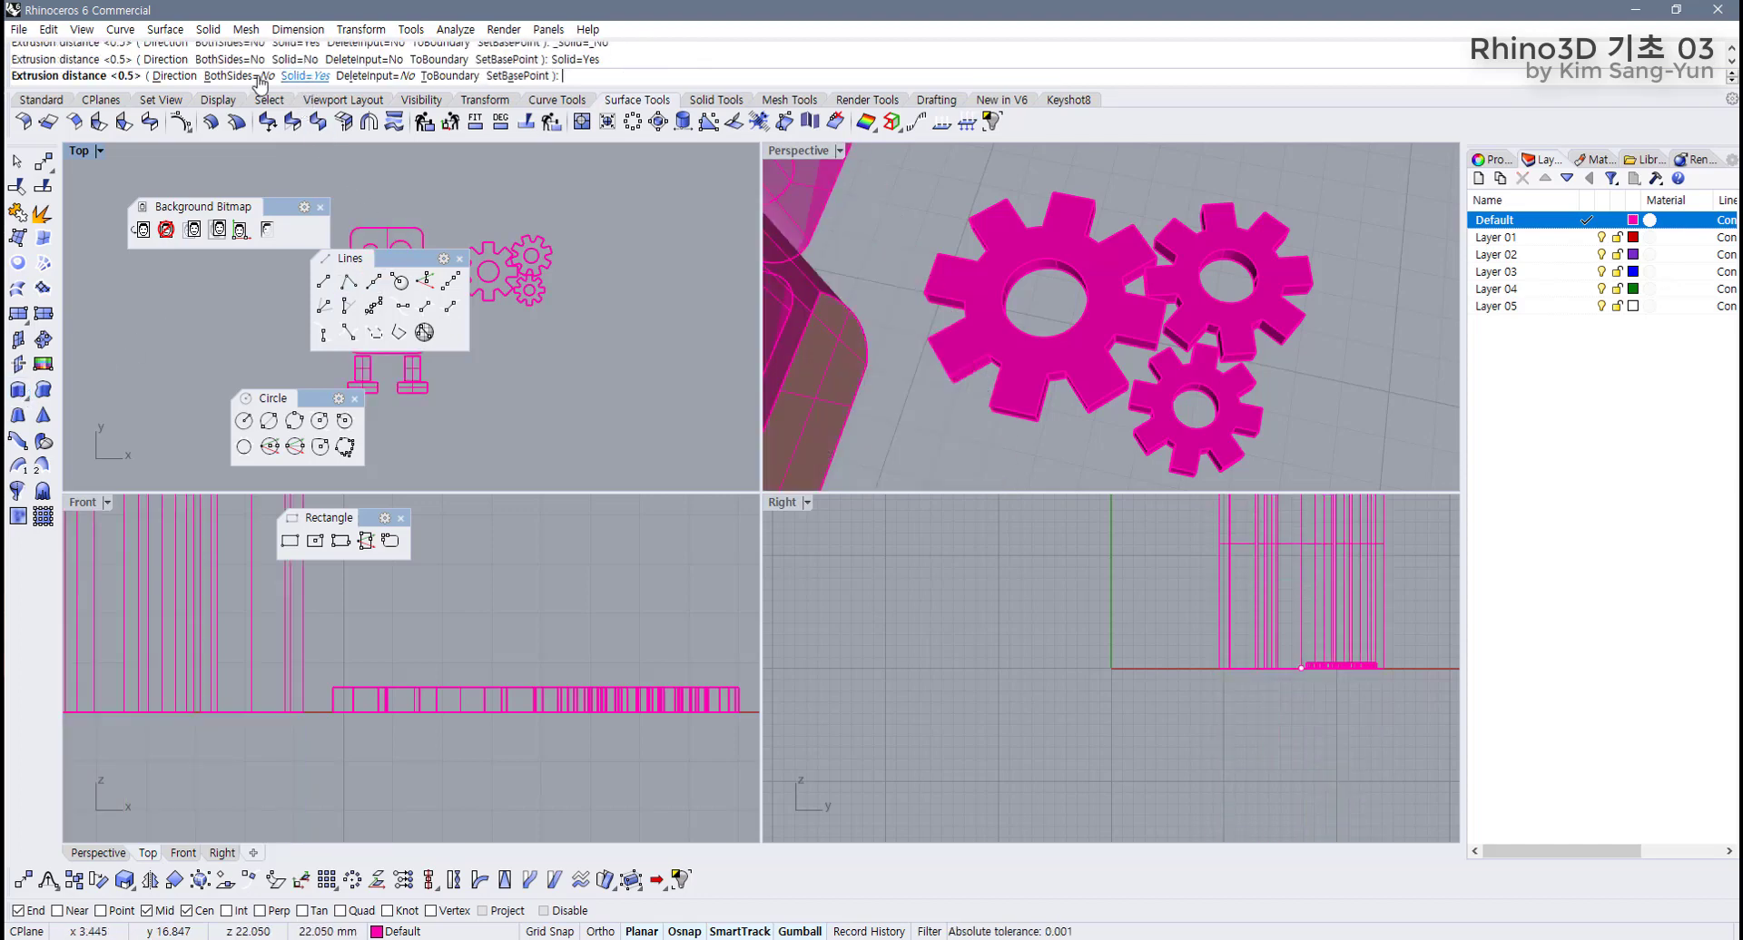
pyautogui.click(929, 315)
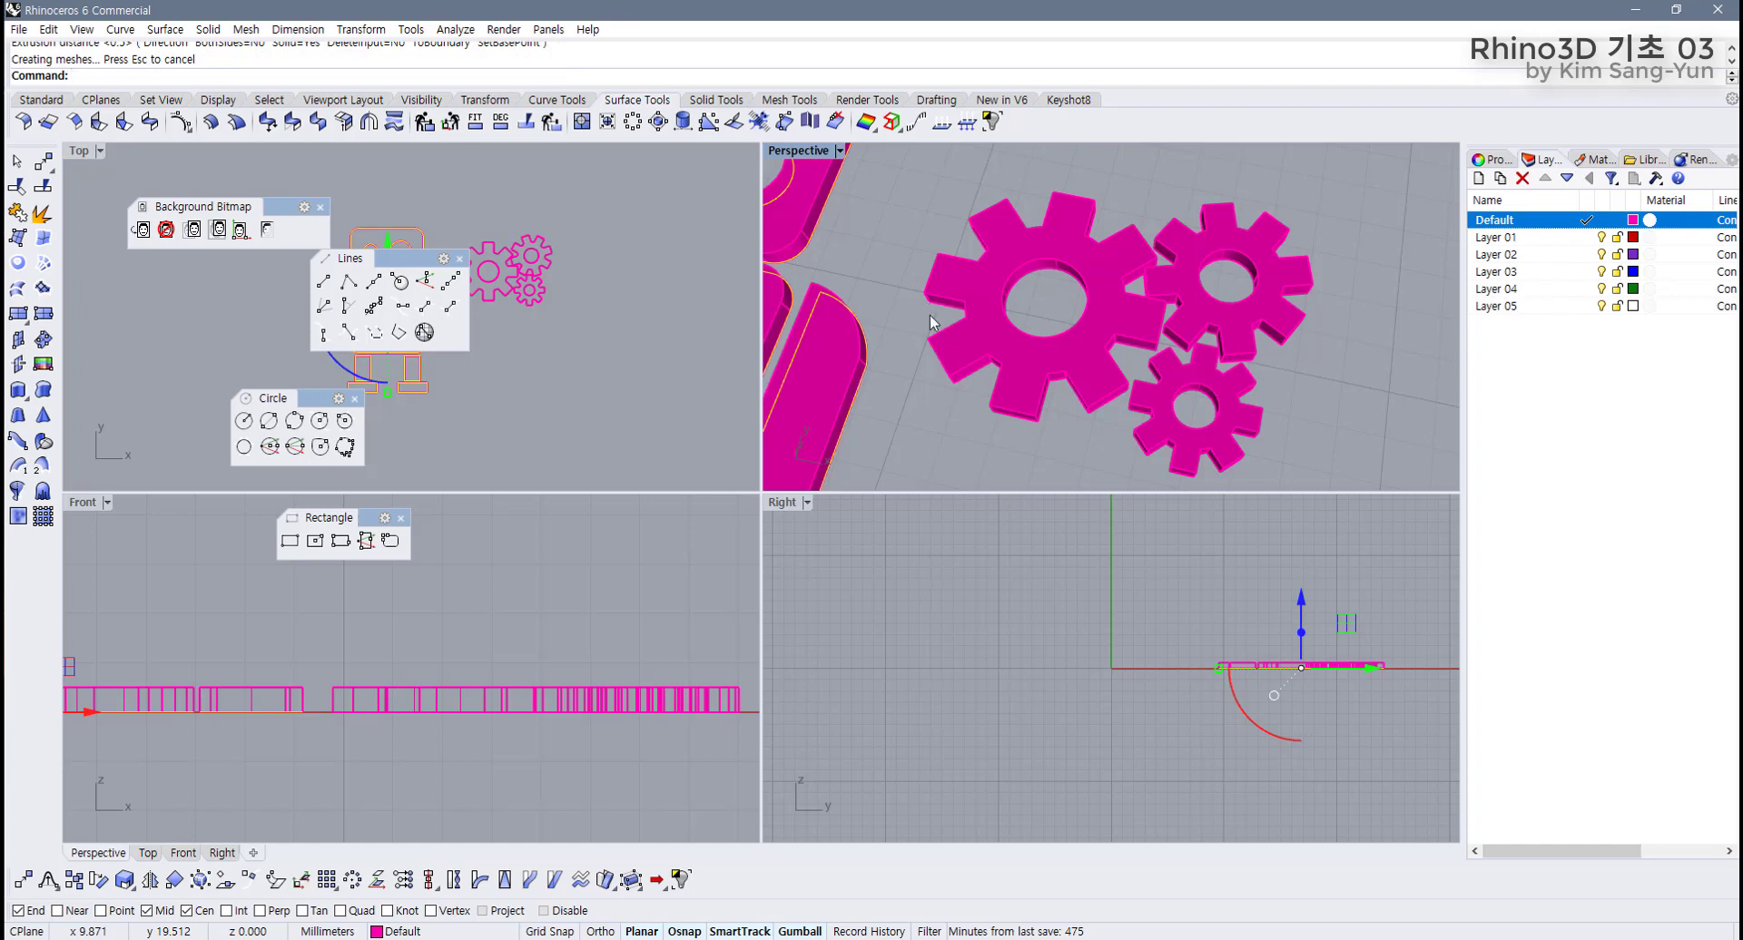
# Try black as the Default layer's colour on the models in the maximized Perspective view, and undo the colour change.
pyautogui.scroll(-5, 929, 315)
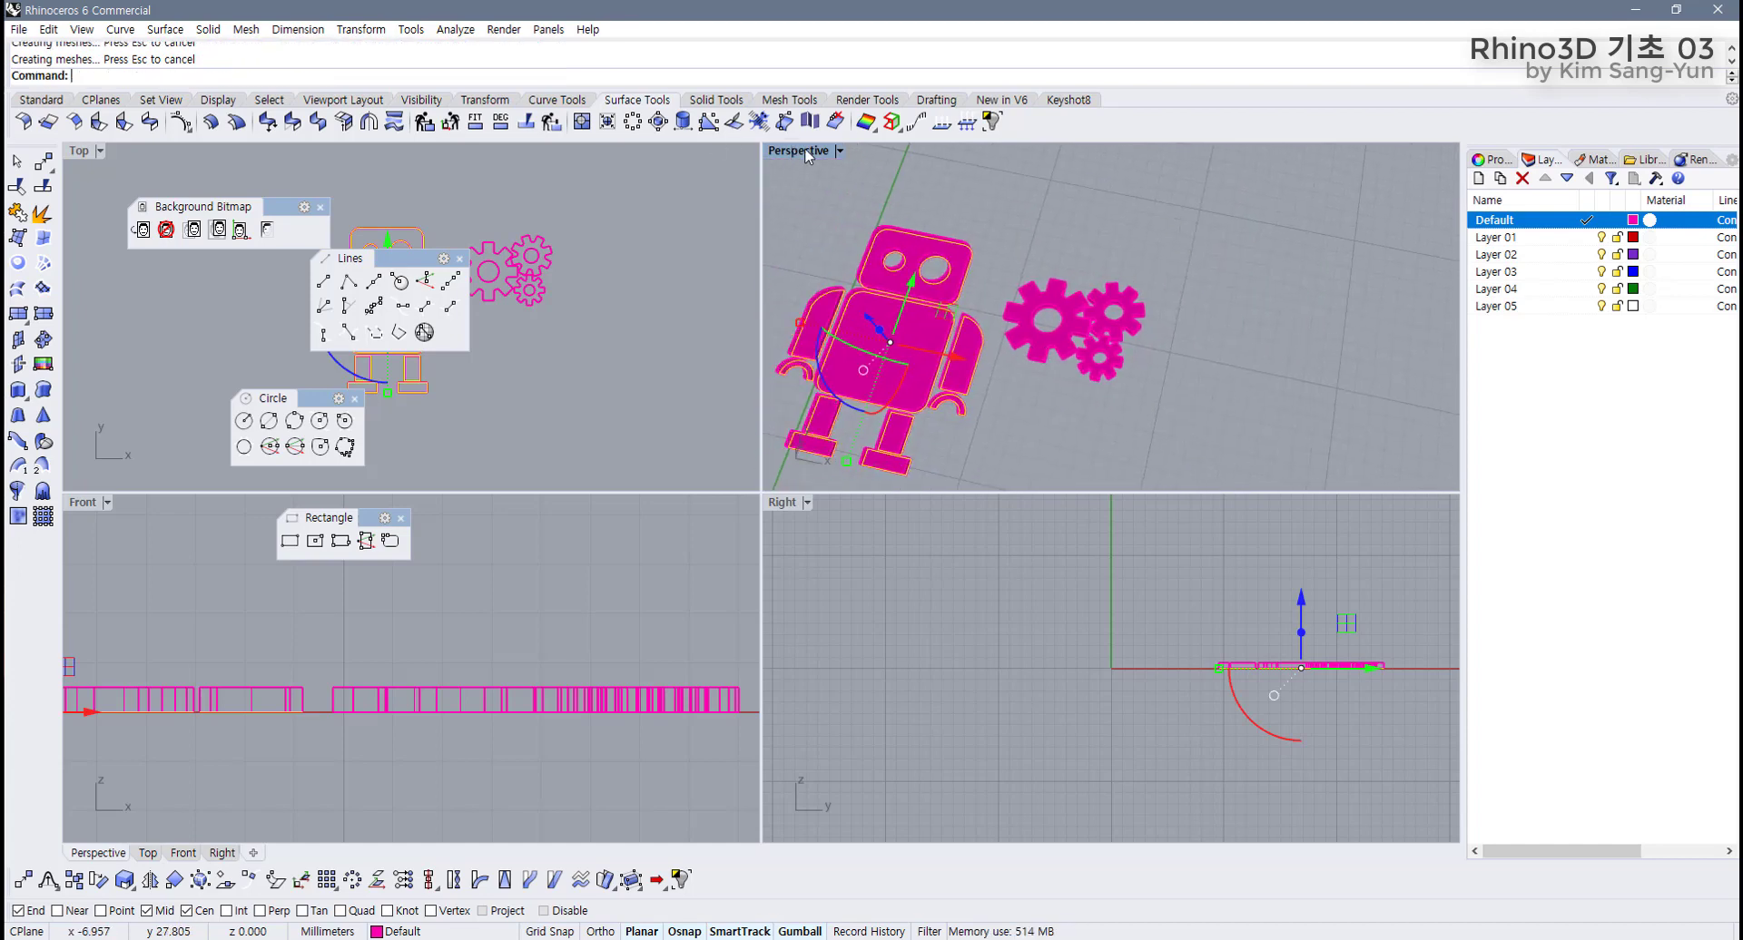
pyautogui.doubleClick(804, 151)
pyautogui.moveTo(850, 198); pyautogui.dragTo(941, 354, button='right')
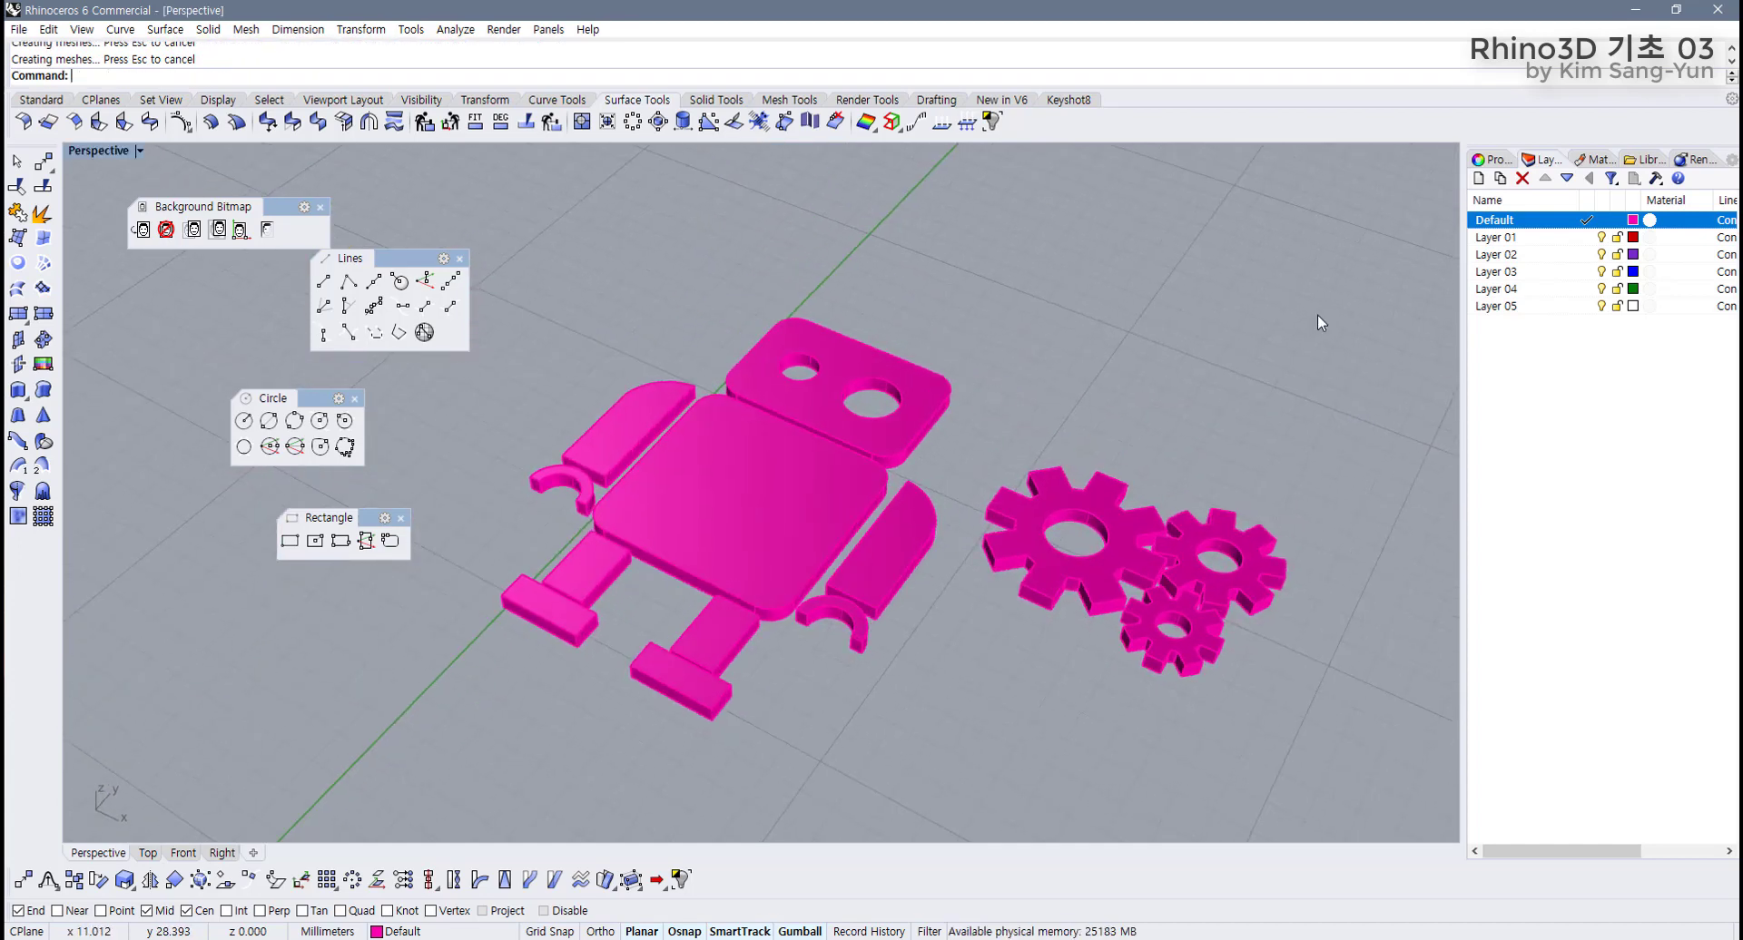
pyautogui.click(1636, 223)
pyautogui.doubleClick(692, 354)
pyautogui.moveTo(1042, 439); pyautogui.dragTo(1107, 386, button='right')
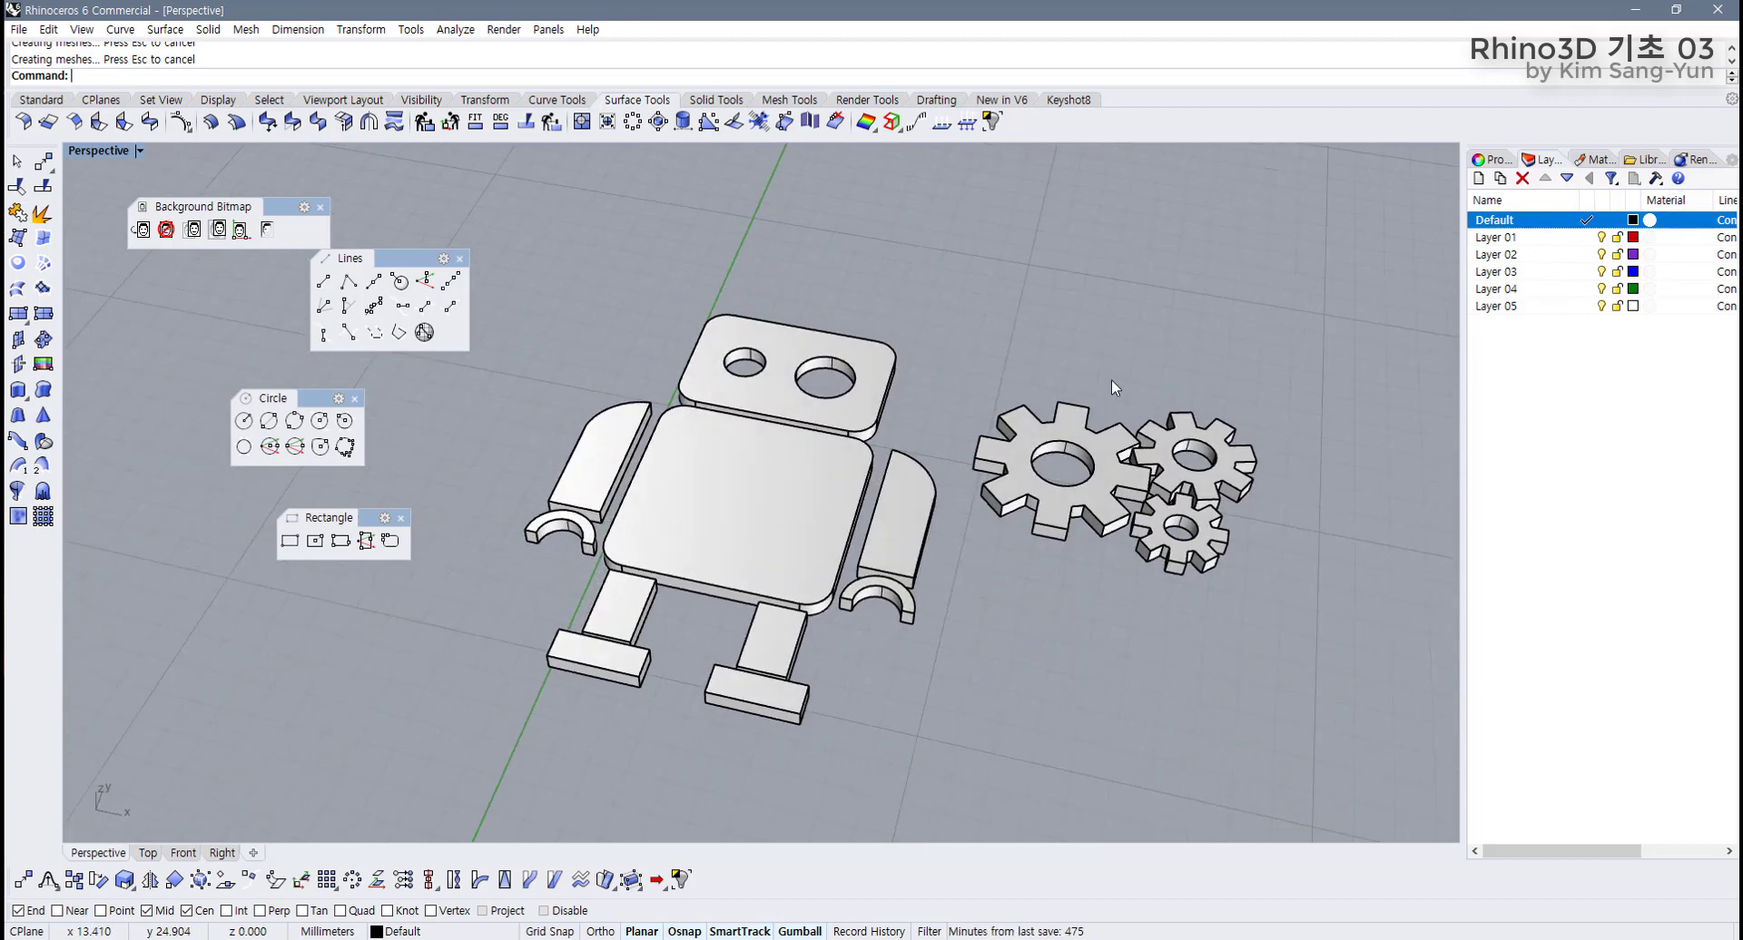
pyautogui.hotkey('ctrl', 'z')
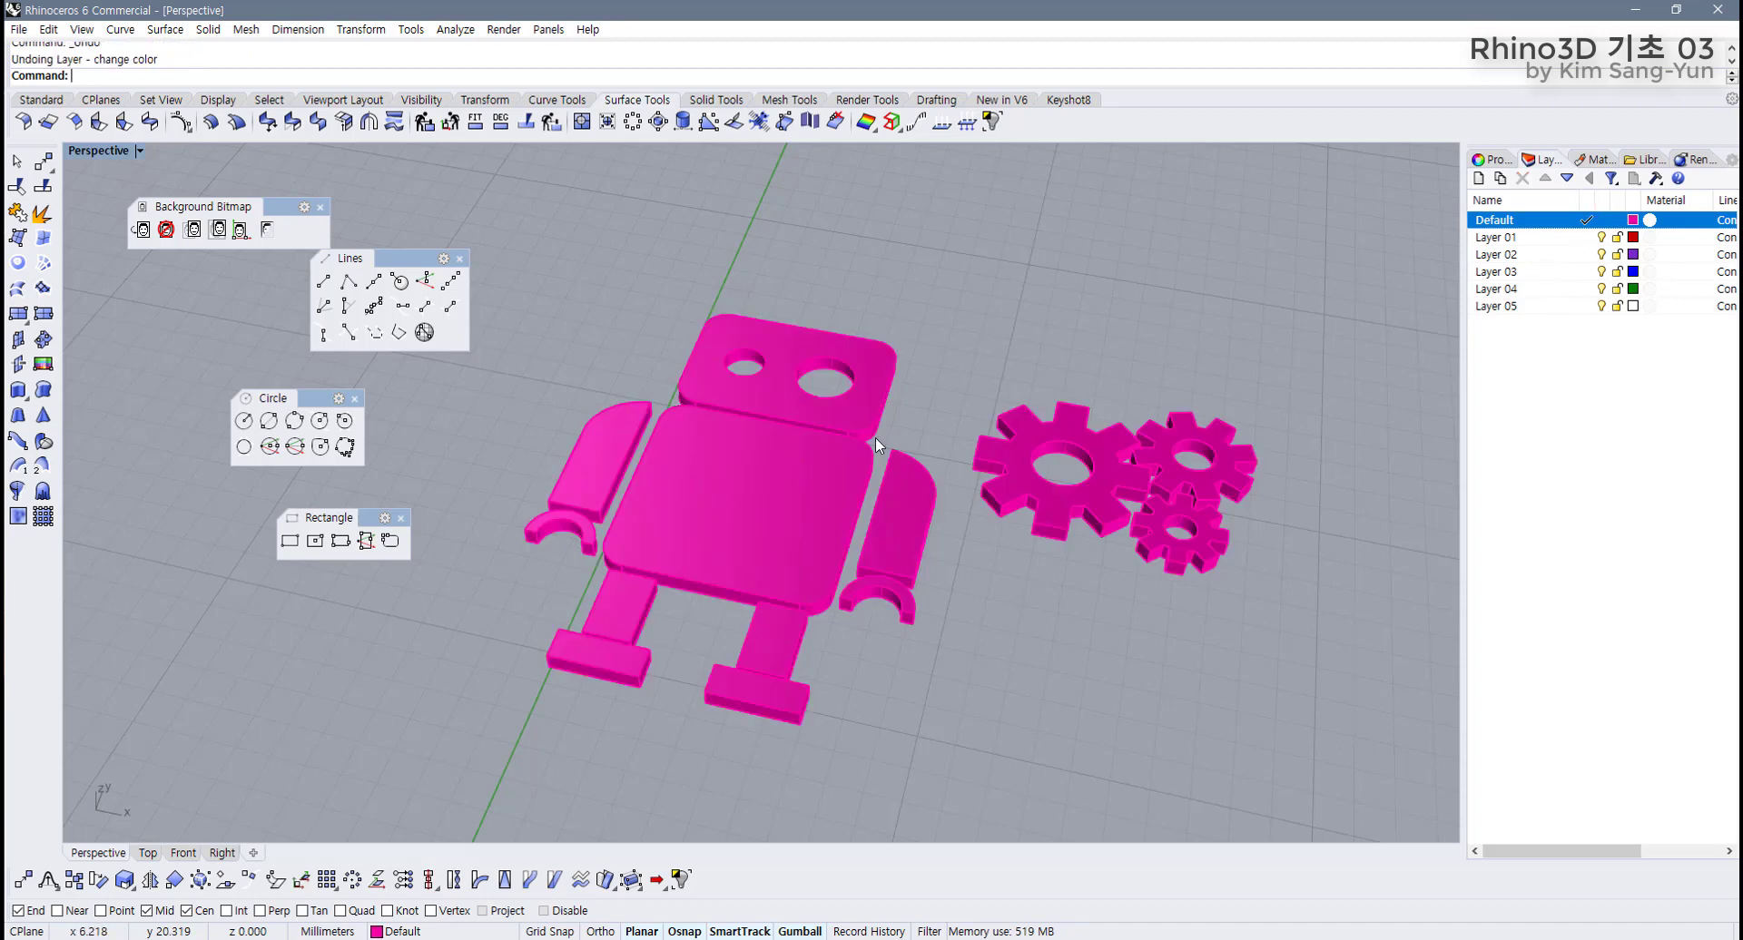
# Return to the four-viewport layout, clear the Lines toolbar off the drawing and show the background bitmap in the Top view.
pyautogui.doubleClick(100, 150)
pyautogui.scroll(-4, 544, 291)
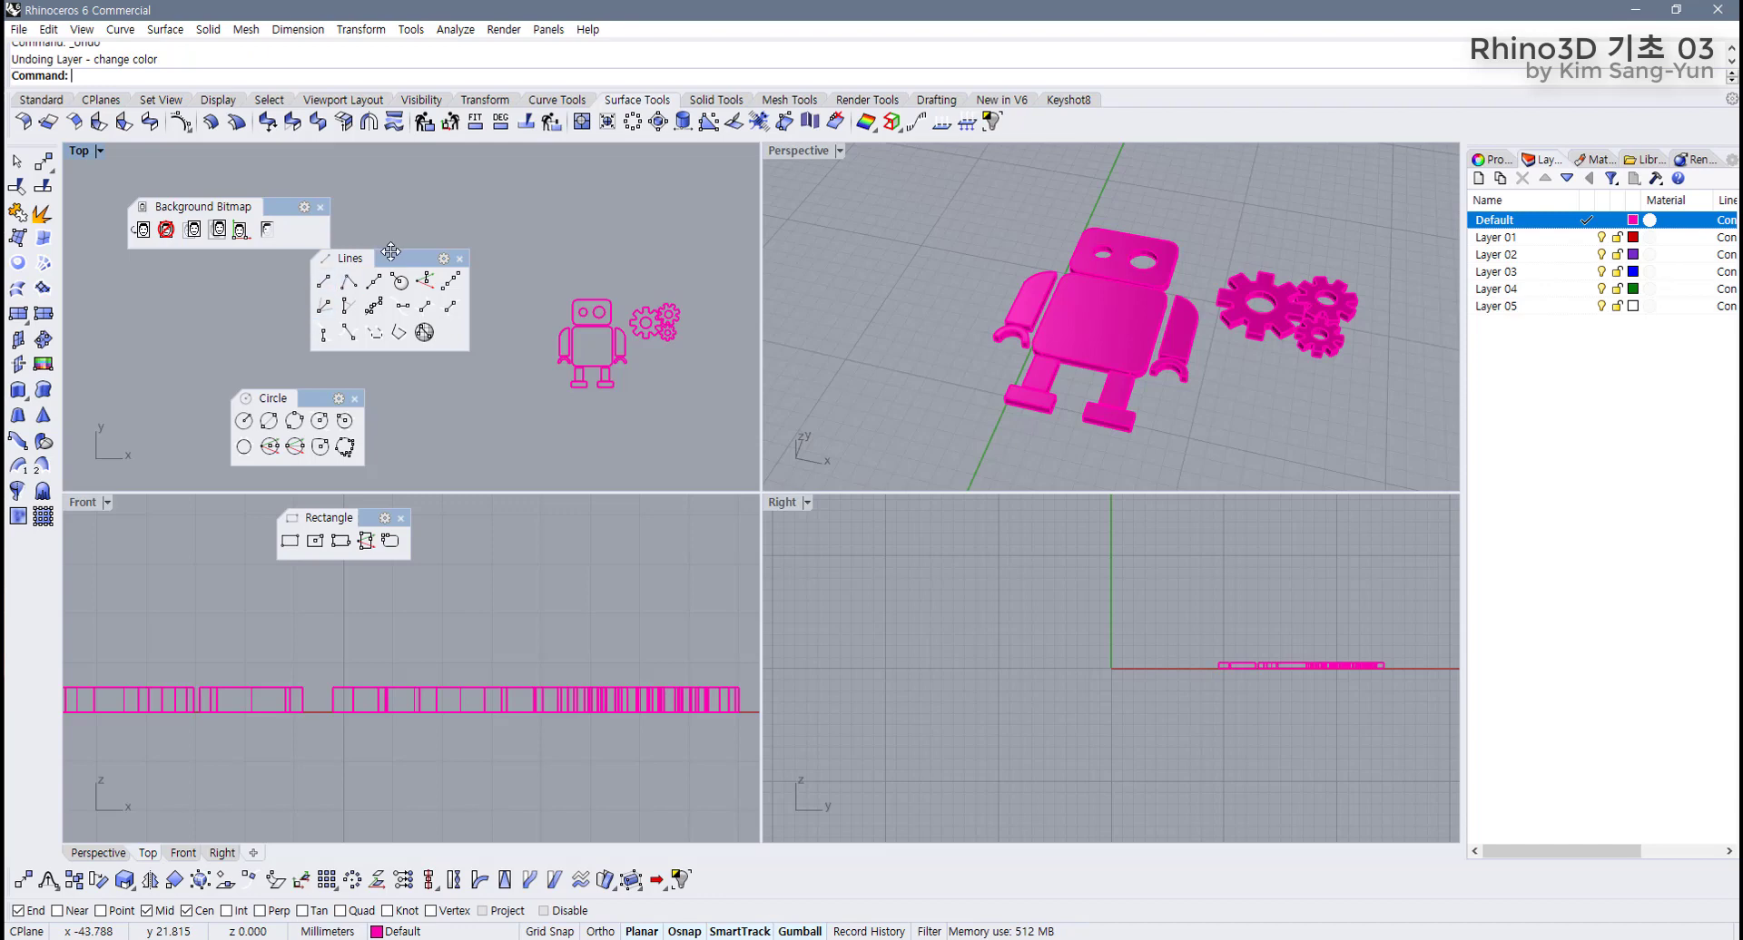
pyautogui.moveTo(387, 257); pyautogui.dragTo(230, 277)
pyautogui.scroll(1, 564, 363)
pyautogui.scroll(3, 563, 363)
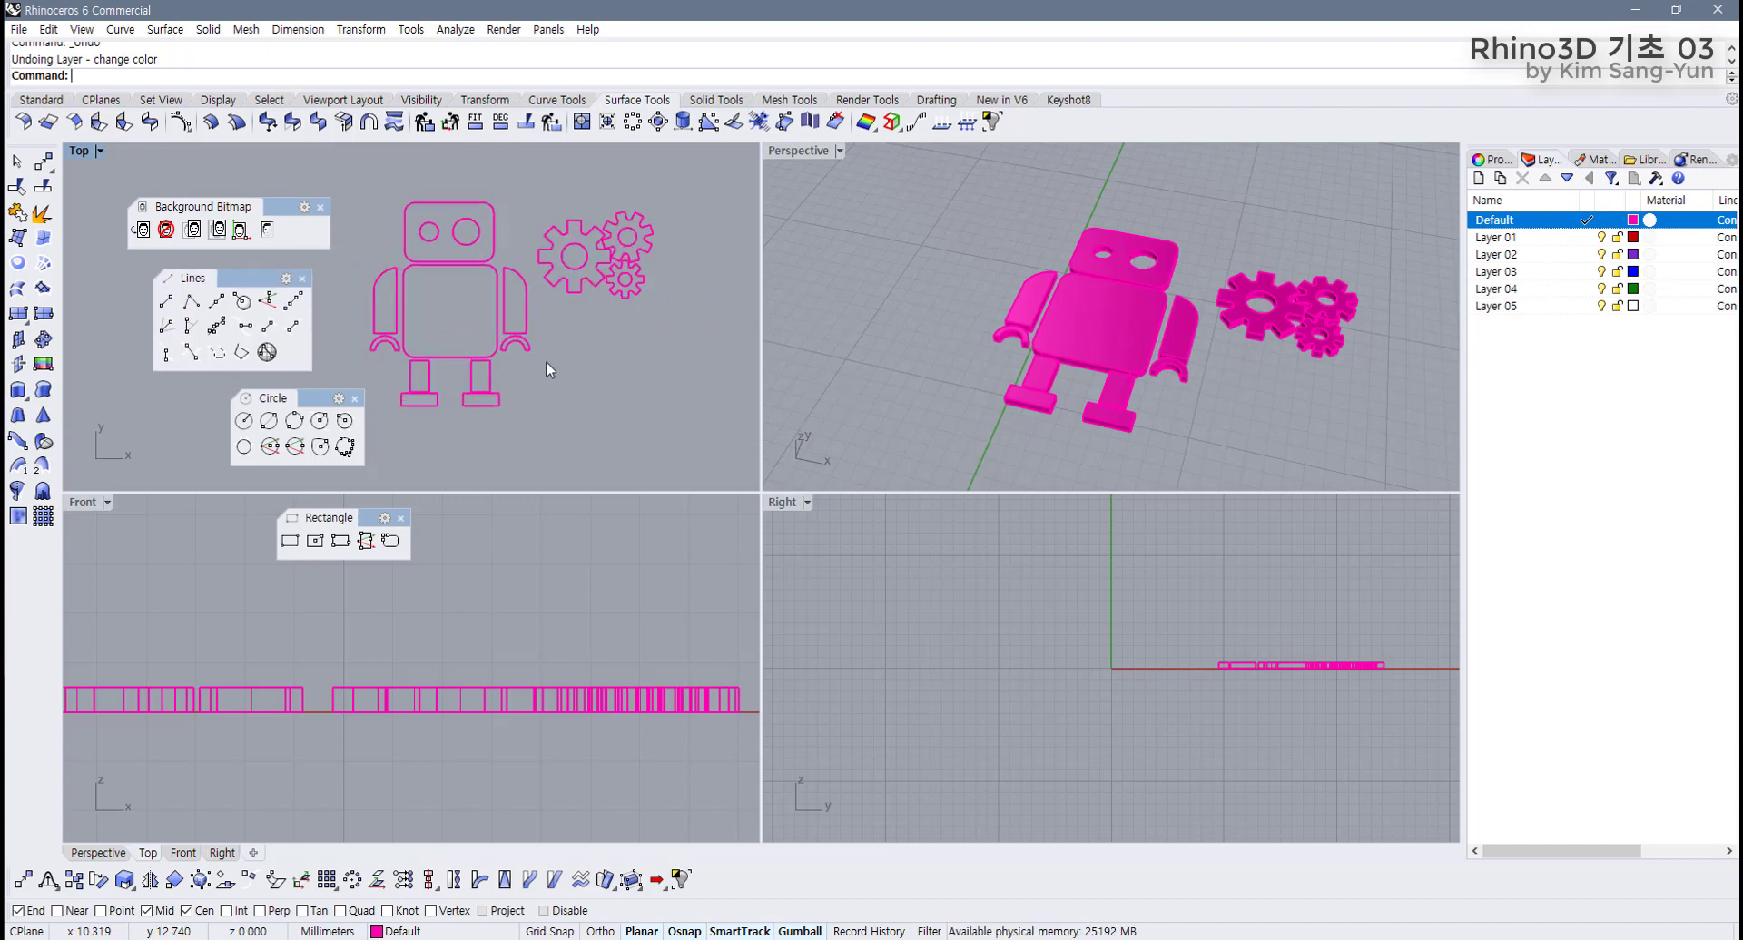
pyautogui.click(266, 230)
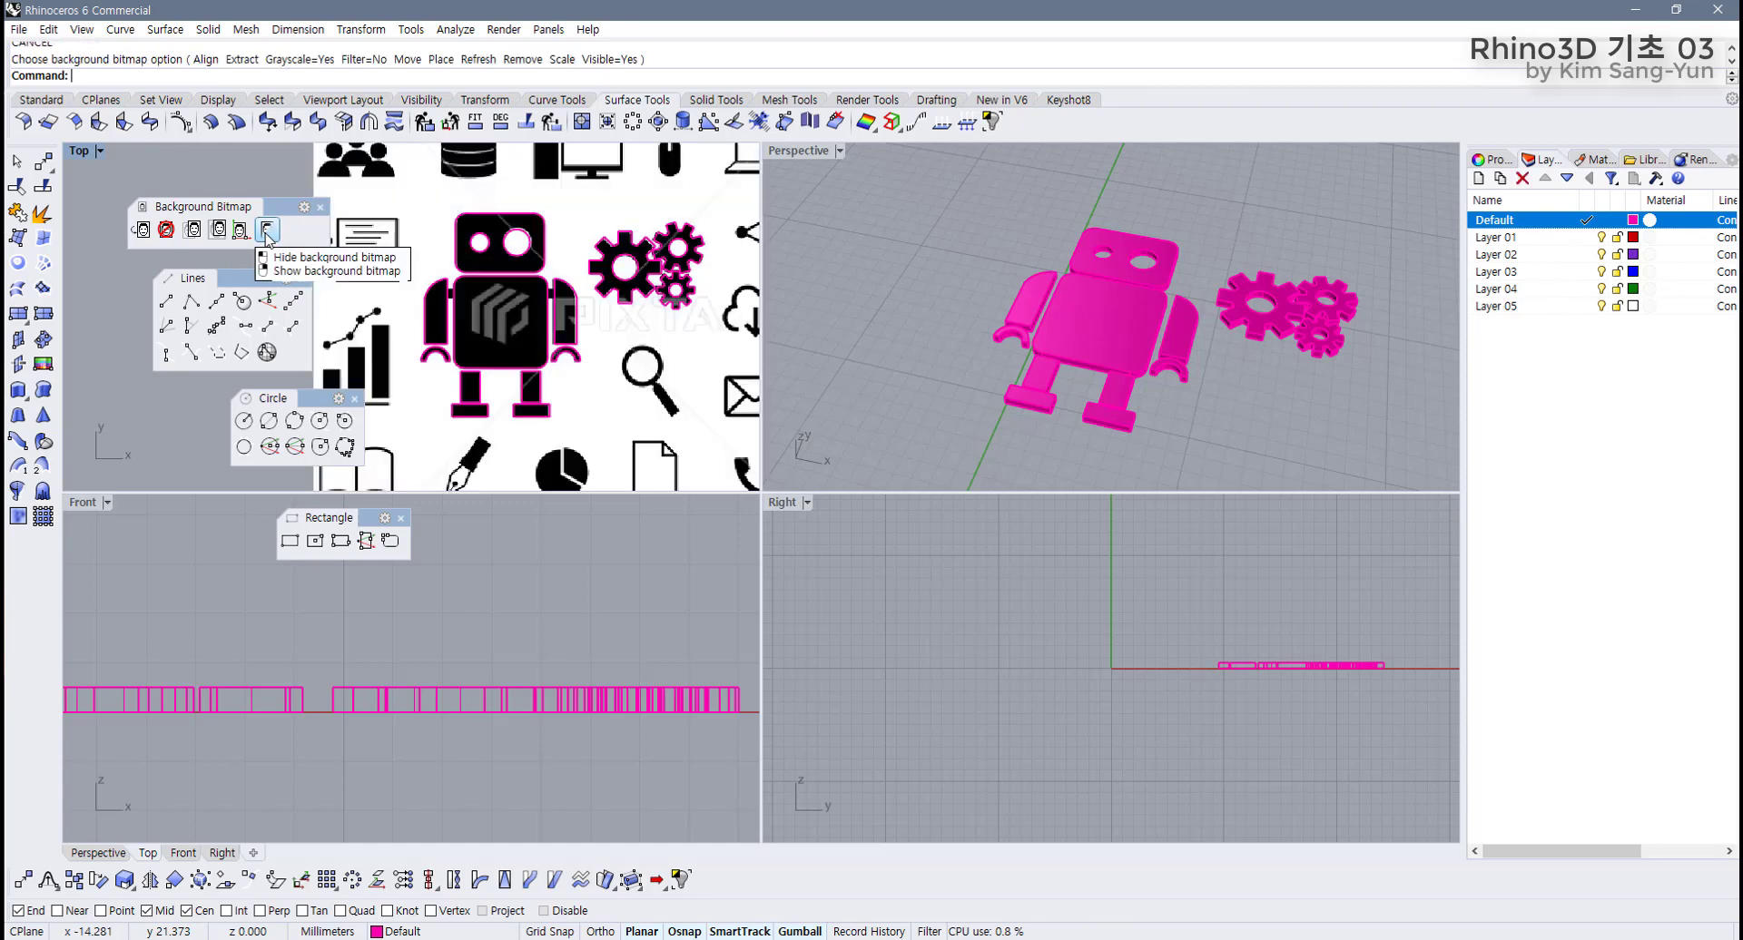
pyautogui.scroll(-3, 513, 367)
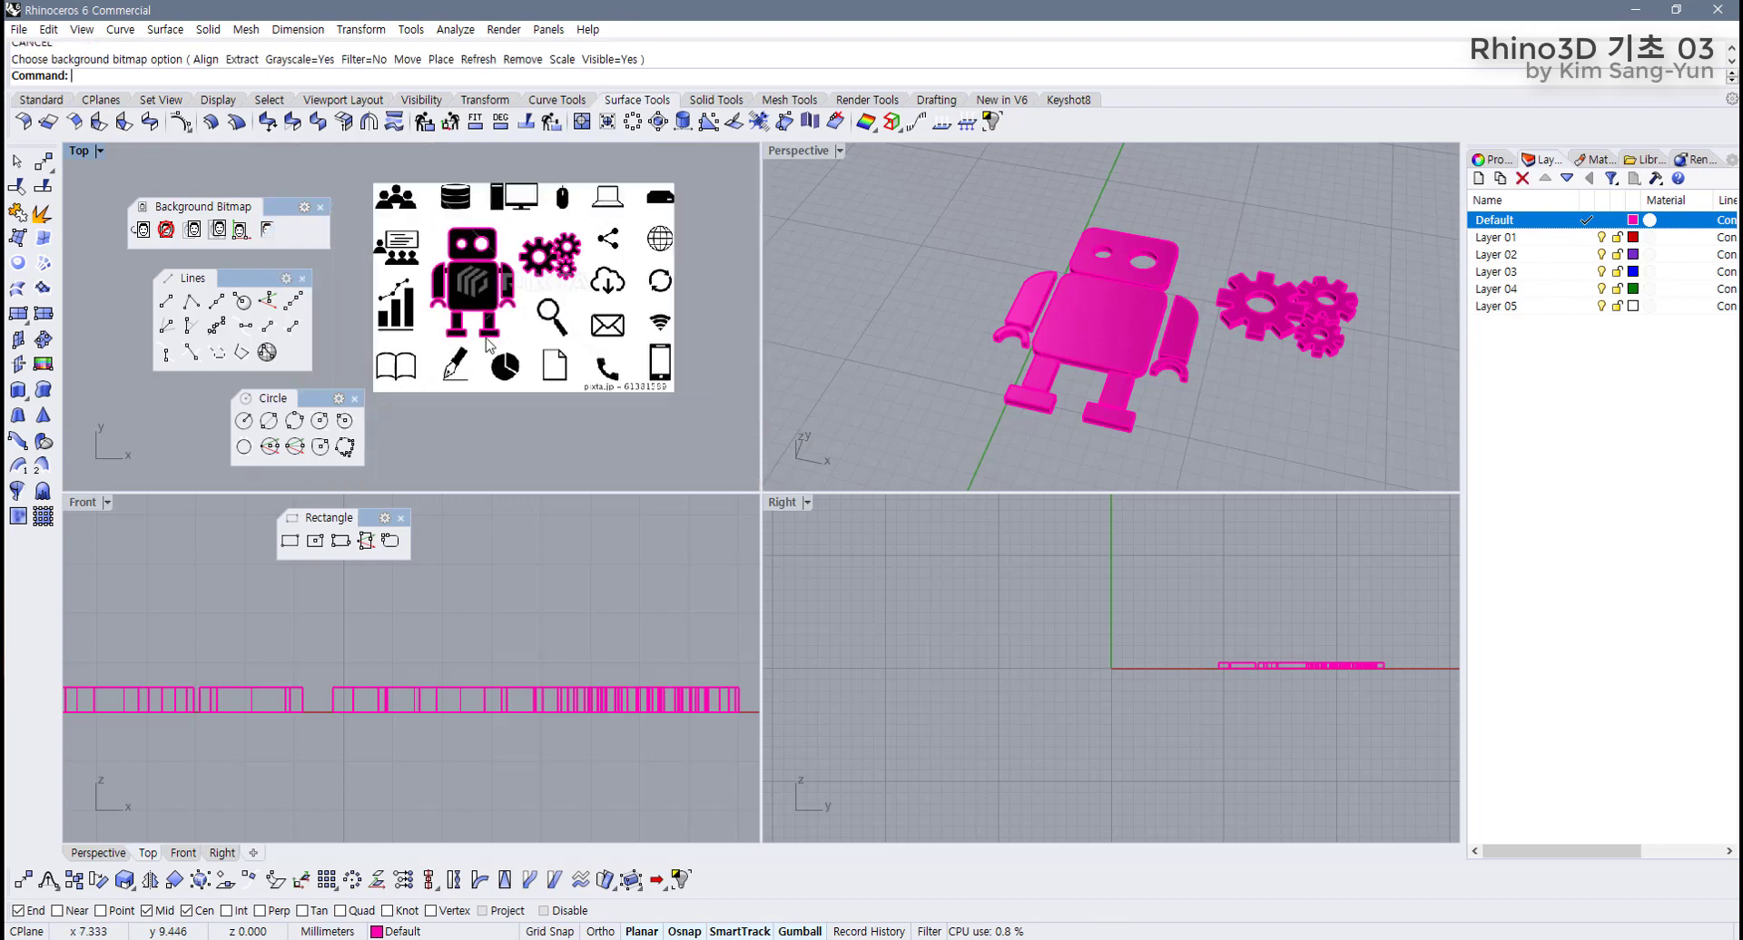
# In the maximized Top view, trace the inside of the cloud's lower-left lobe with a diameter circle about 1.4 mm across.
pyautogui.doubleClick(80, 153)
pyautogui.scroll(3, 860, 460)
pyautogui.moveTo(935, 479); pyautogui.dragTo(750, 456, button='right')
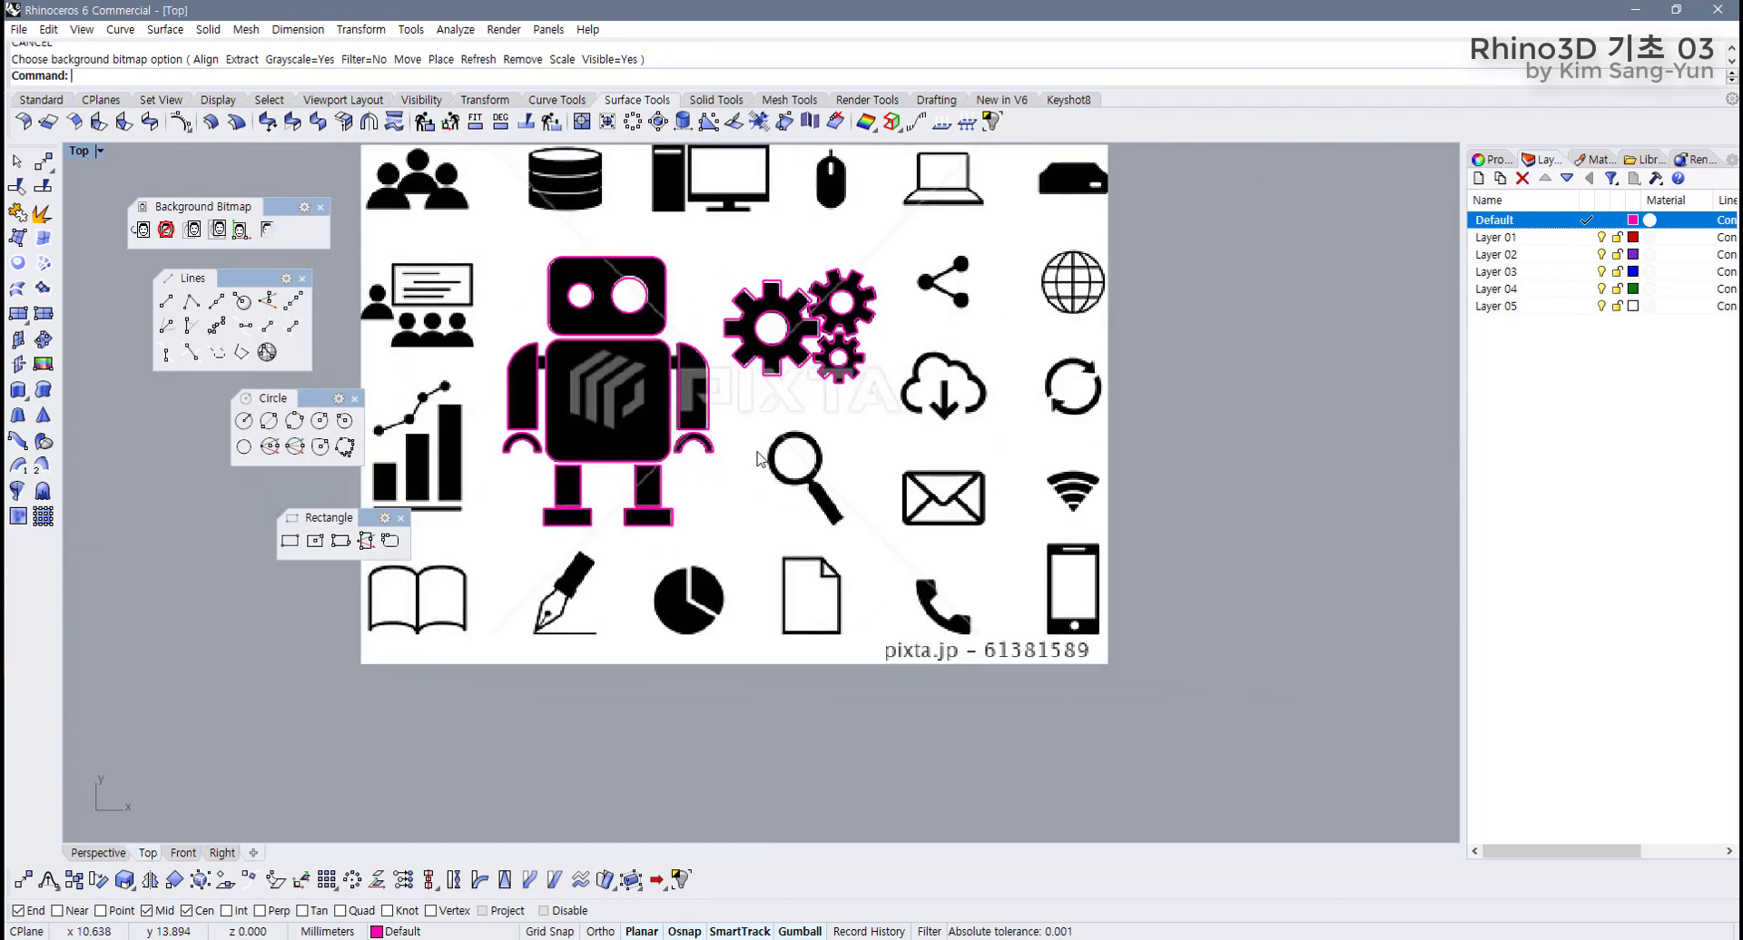
pyautogui.scroll(2, 750, 456)
pyautogui.scroll(-2, 750, 455)
pyautogui.scroll(6, 711, 523)
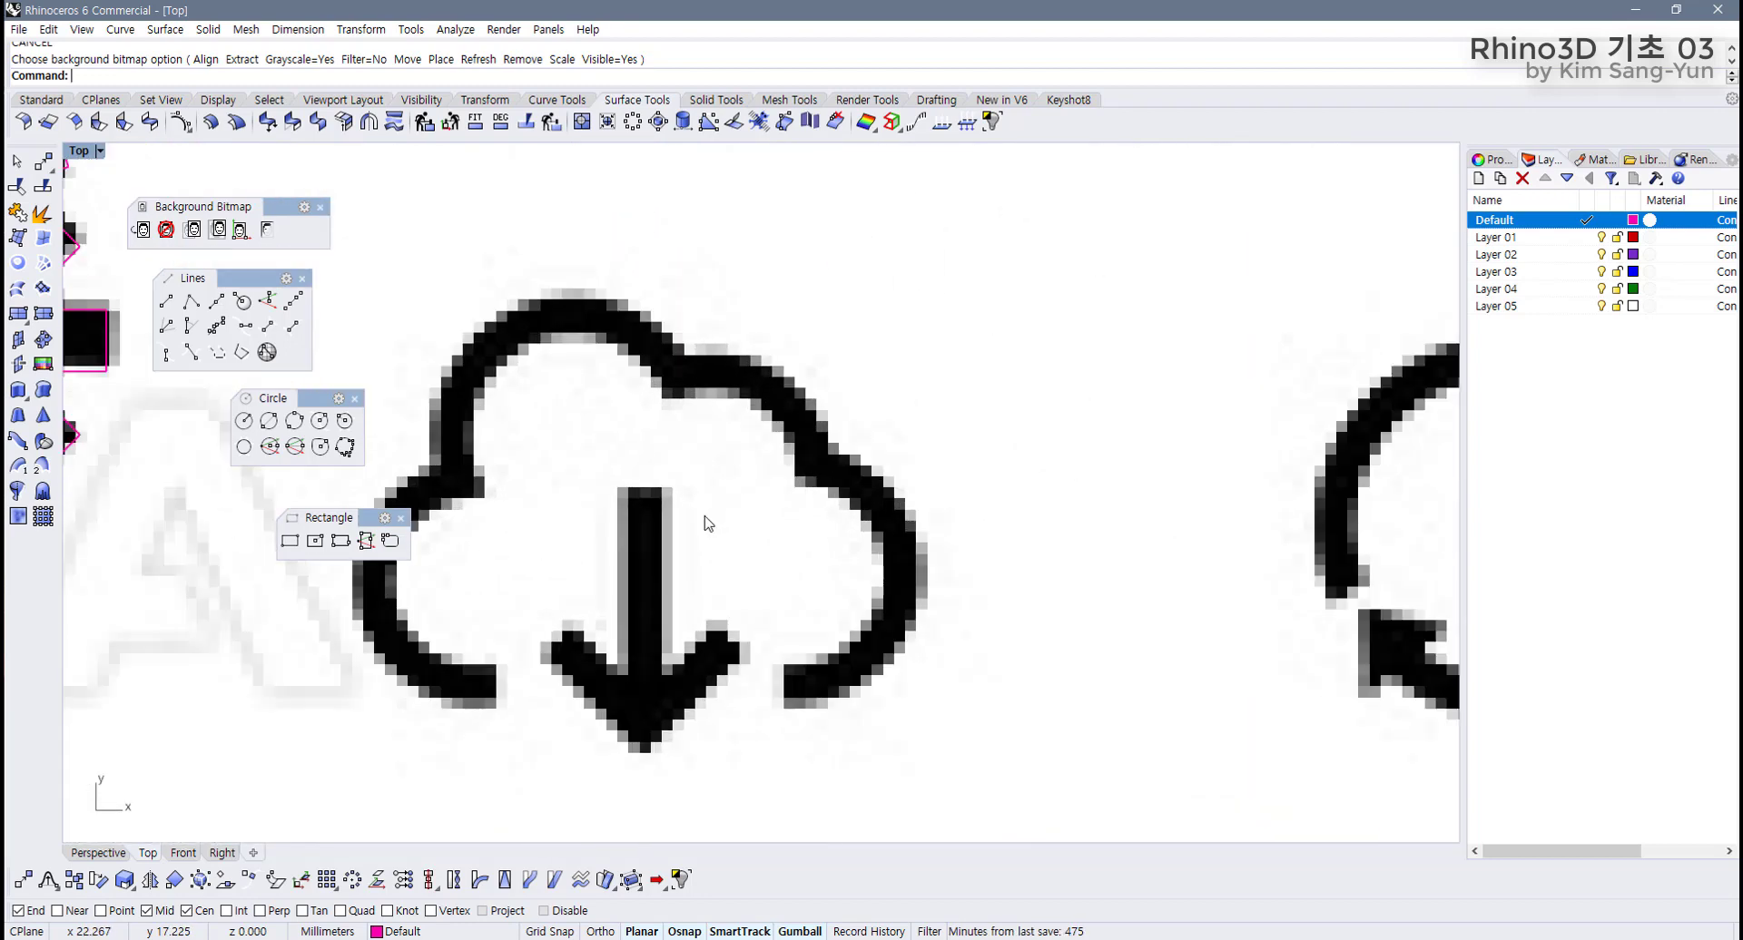
pyautogui.moveTo(572, 535); pyautogui.dragTo(842, 514, button='right')
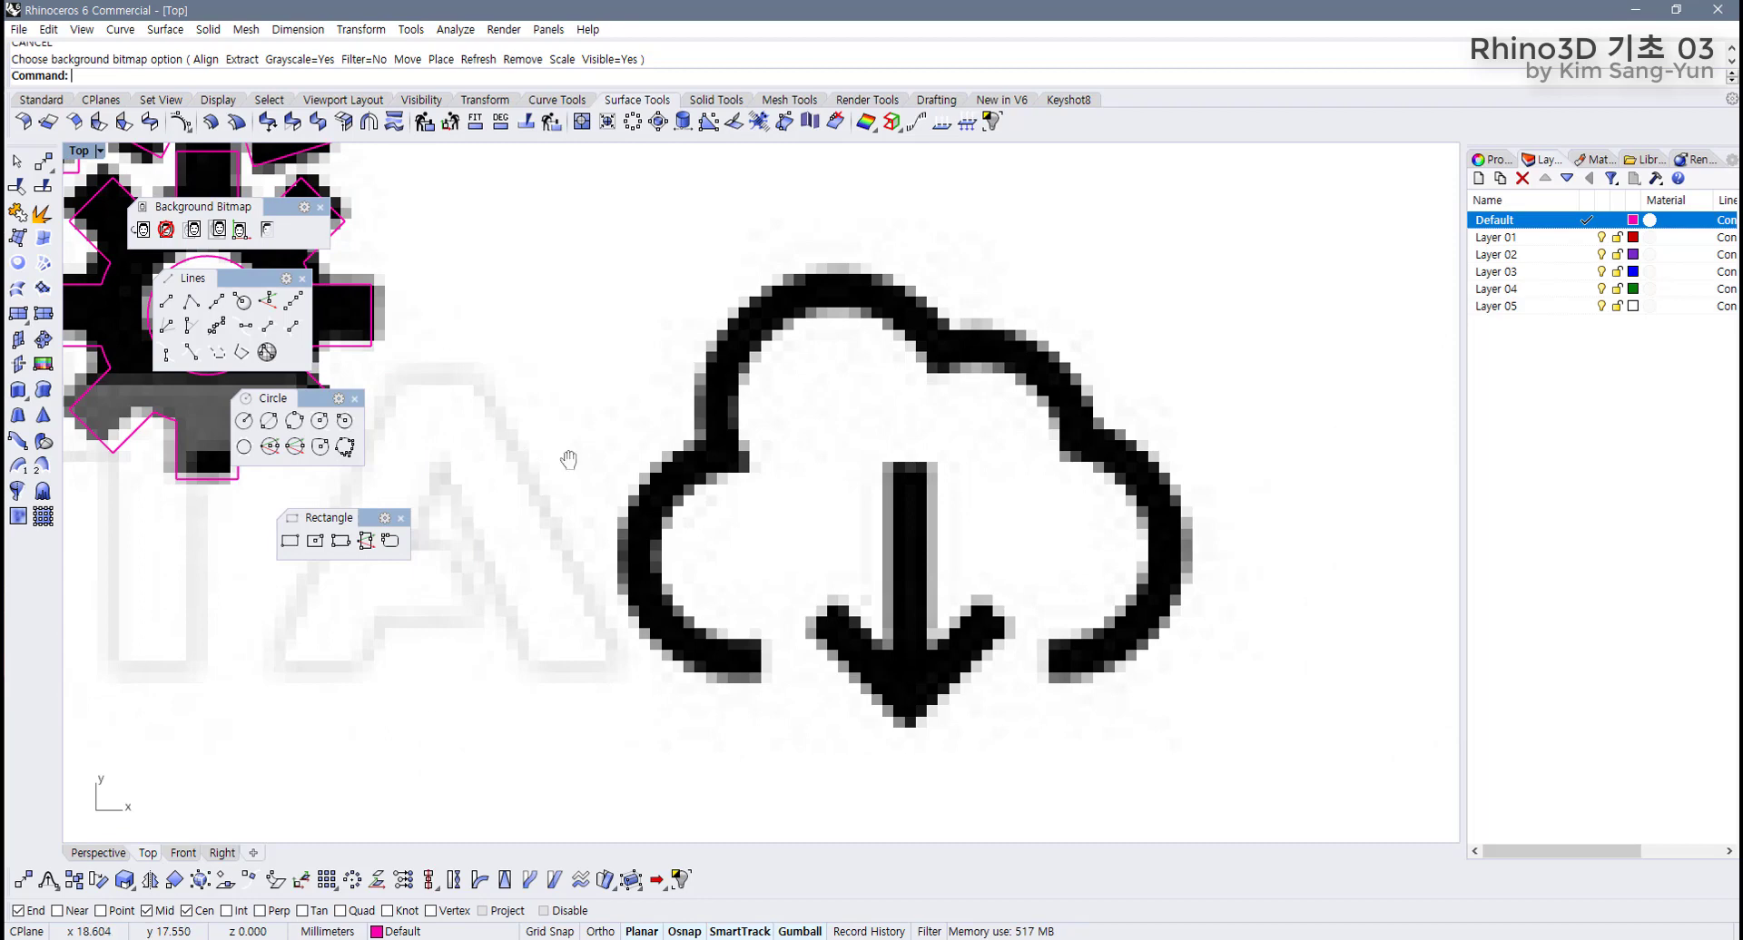
pyautogui.moveTo(528, 452); pyautogui.dragTo(601, 449, button='right')
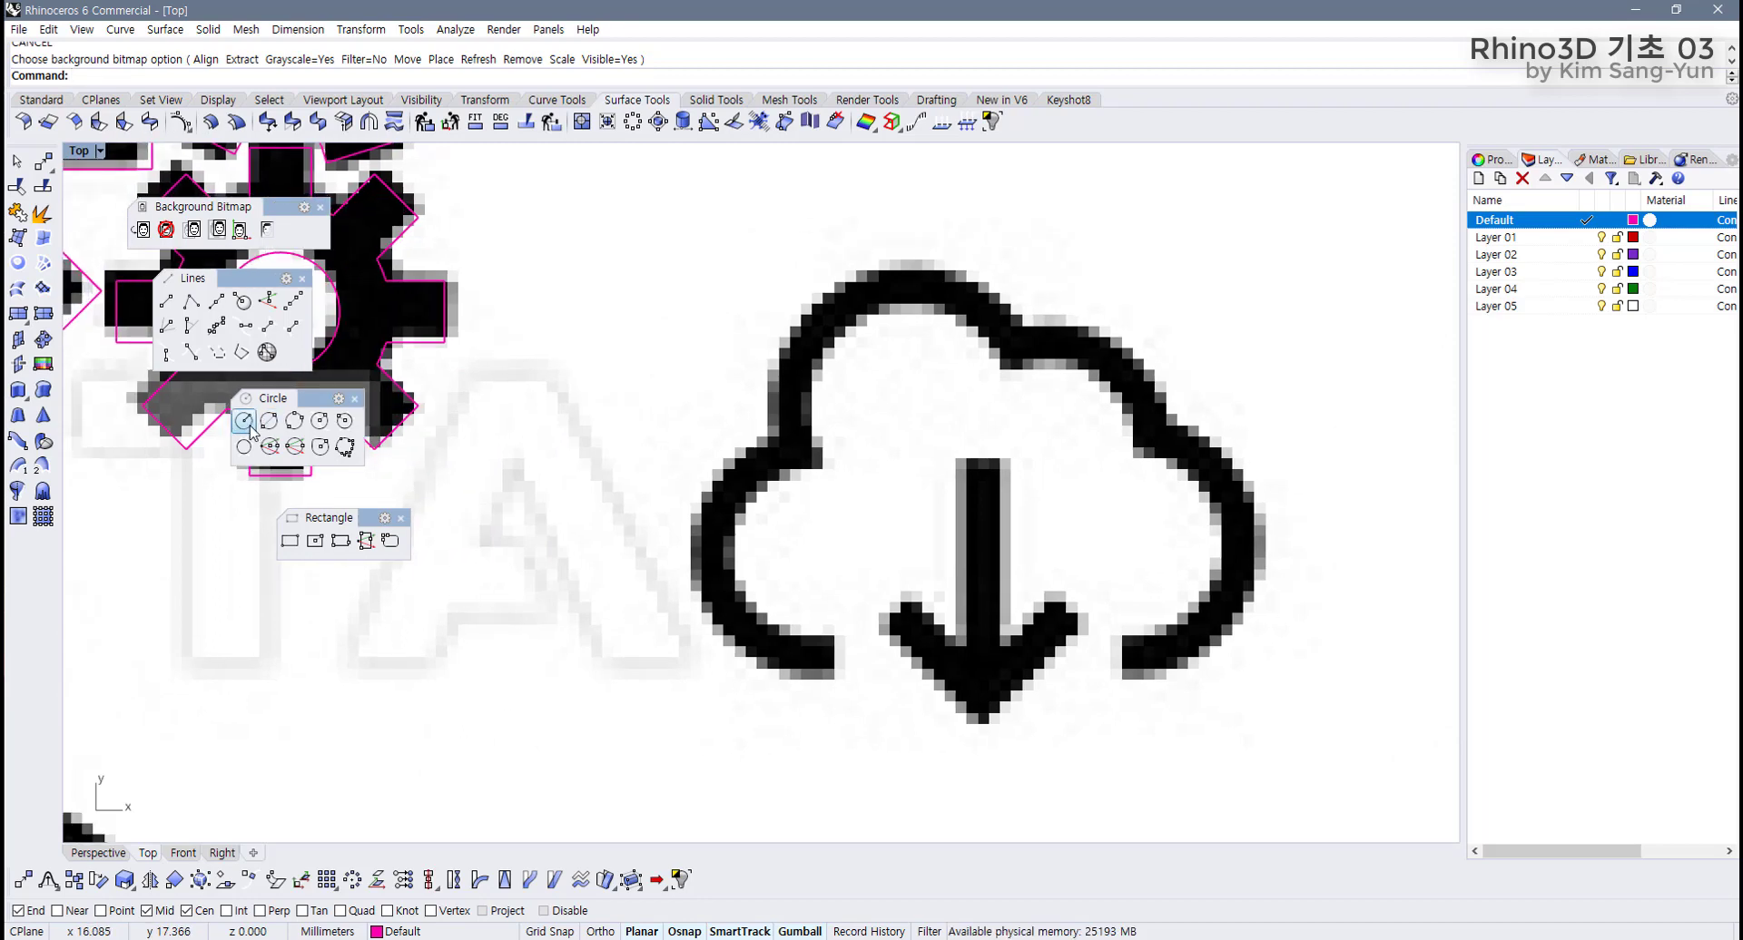
pyautogui.click(266, 425)
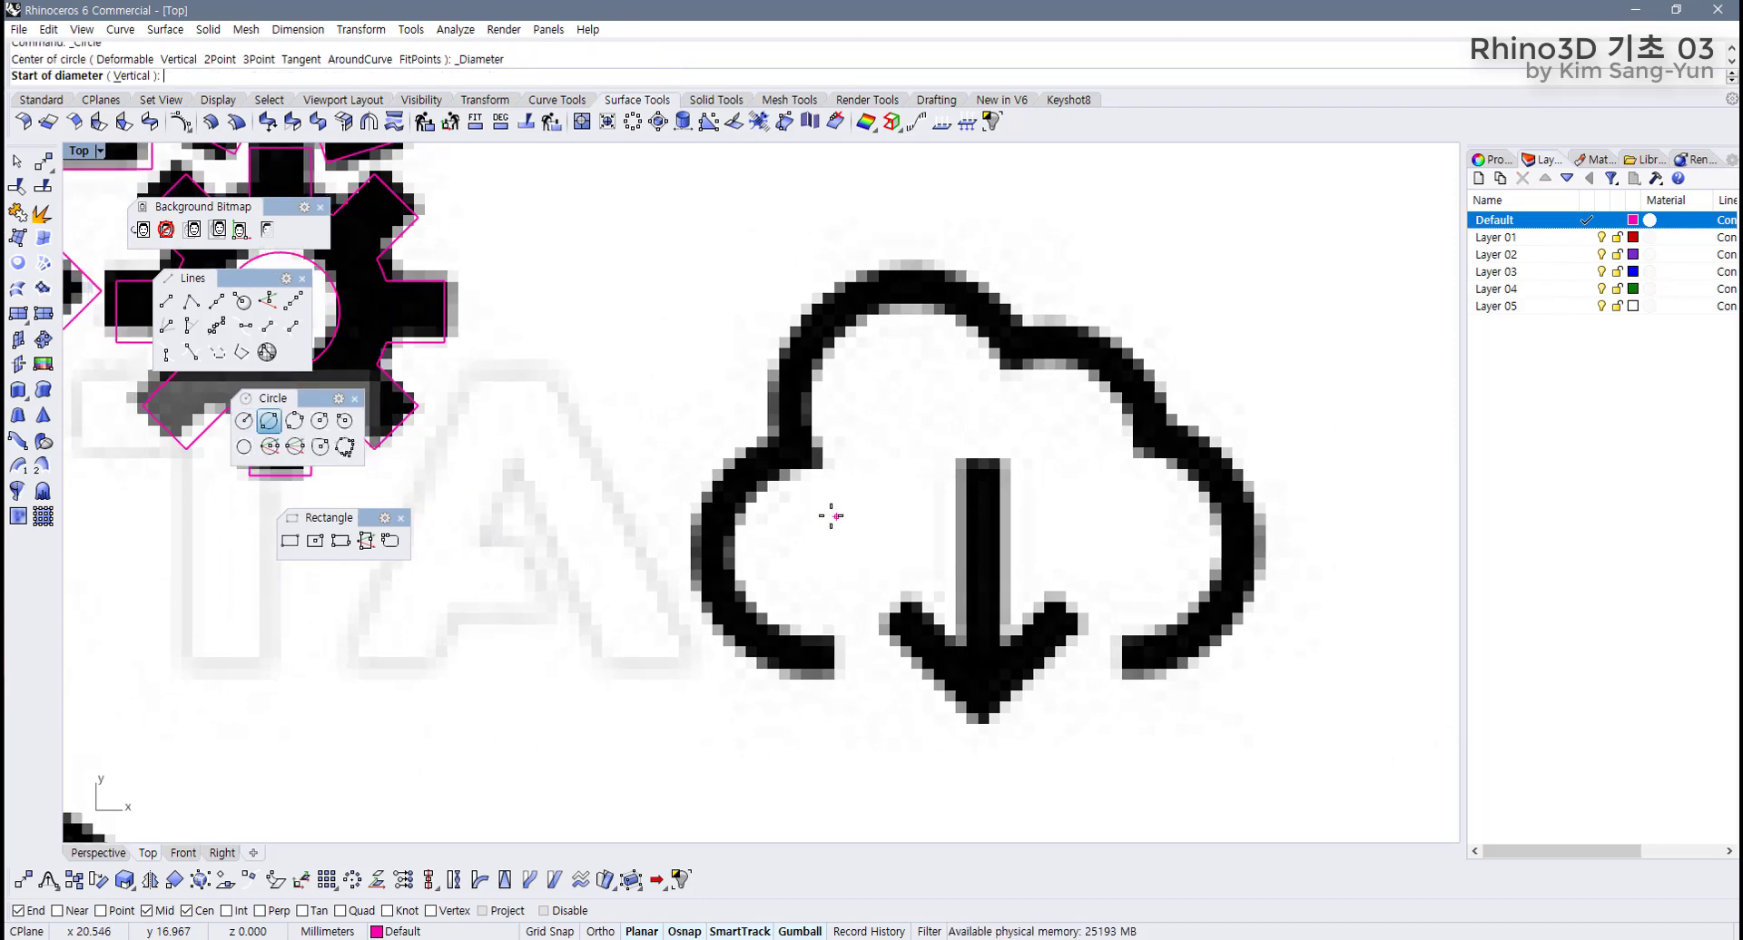
pyautogui.click(820, 469)
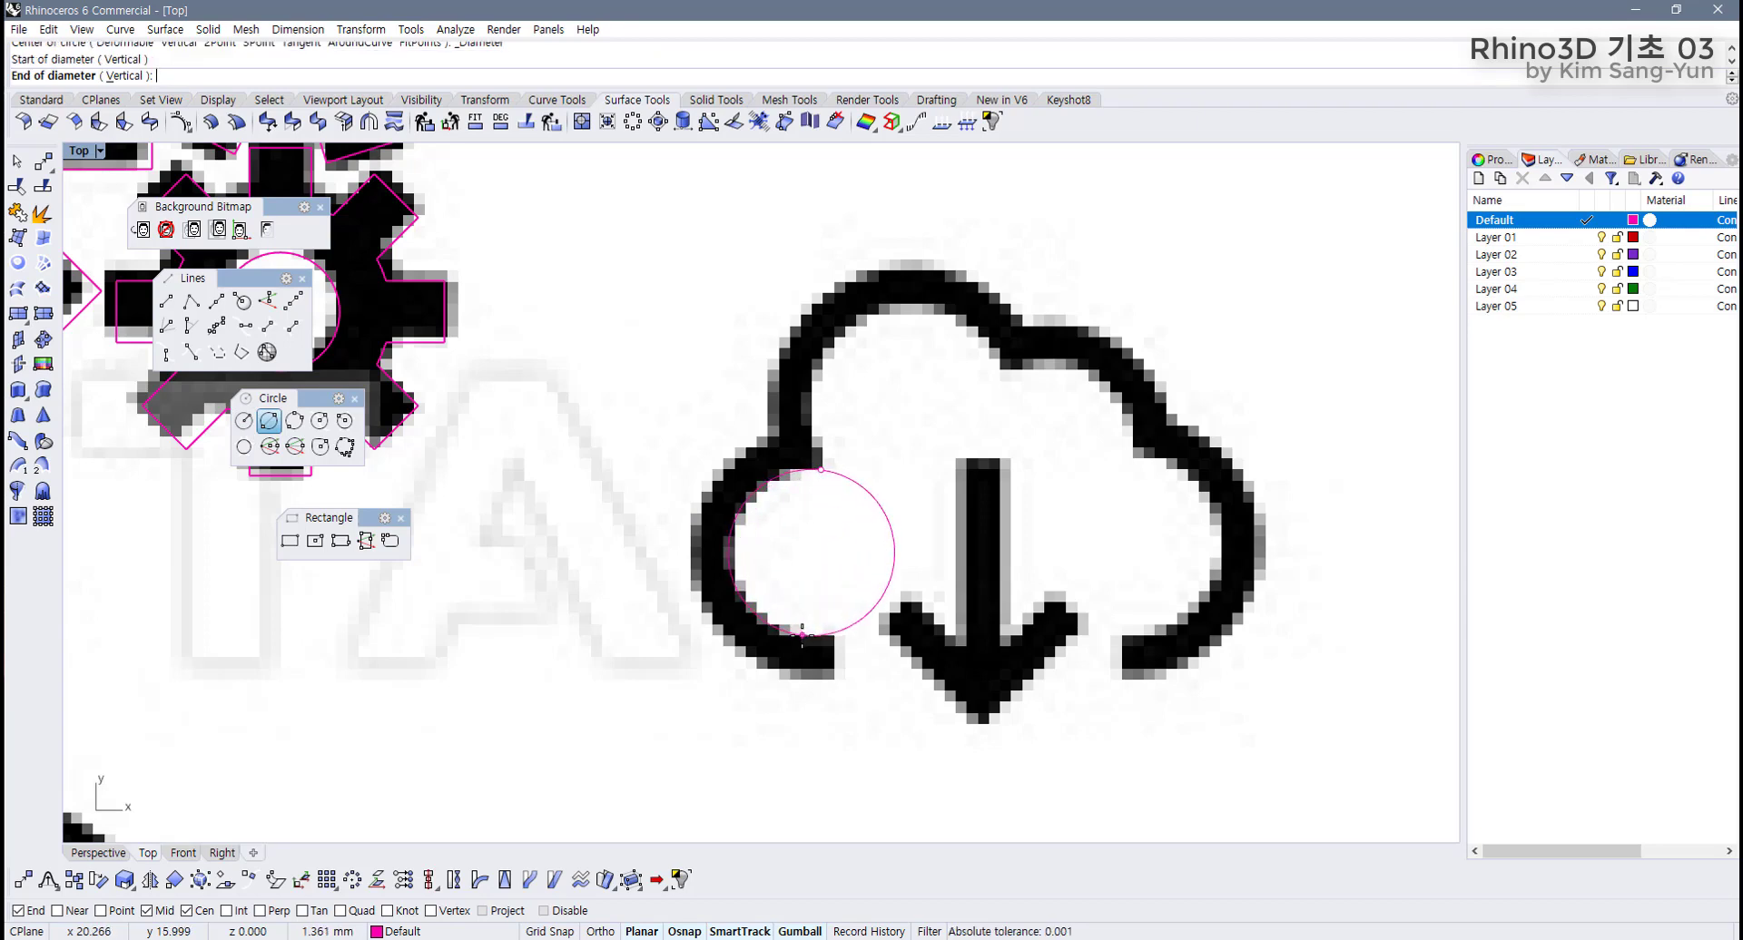
pyautogui.click(804, 632)
# Trace the insides of the cloud's tall top lobe and its smaller upper-right lobe with one diameter circle each.
pyautogui.press('Return')
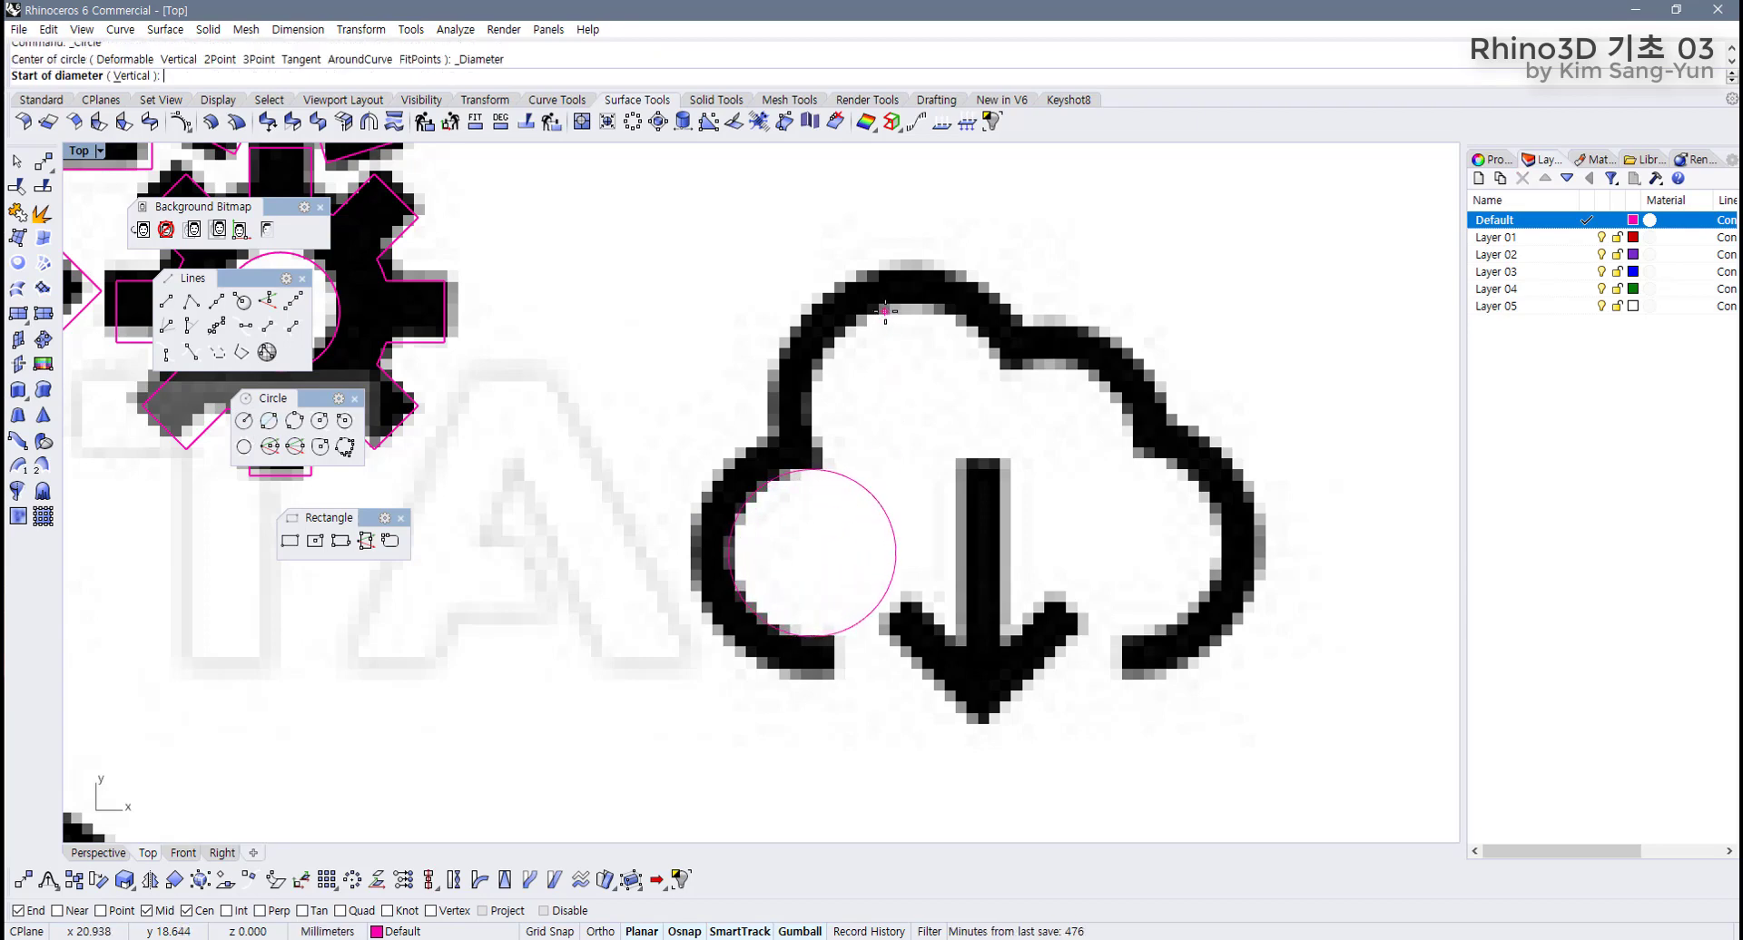
pyautogui.click(887, 308)
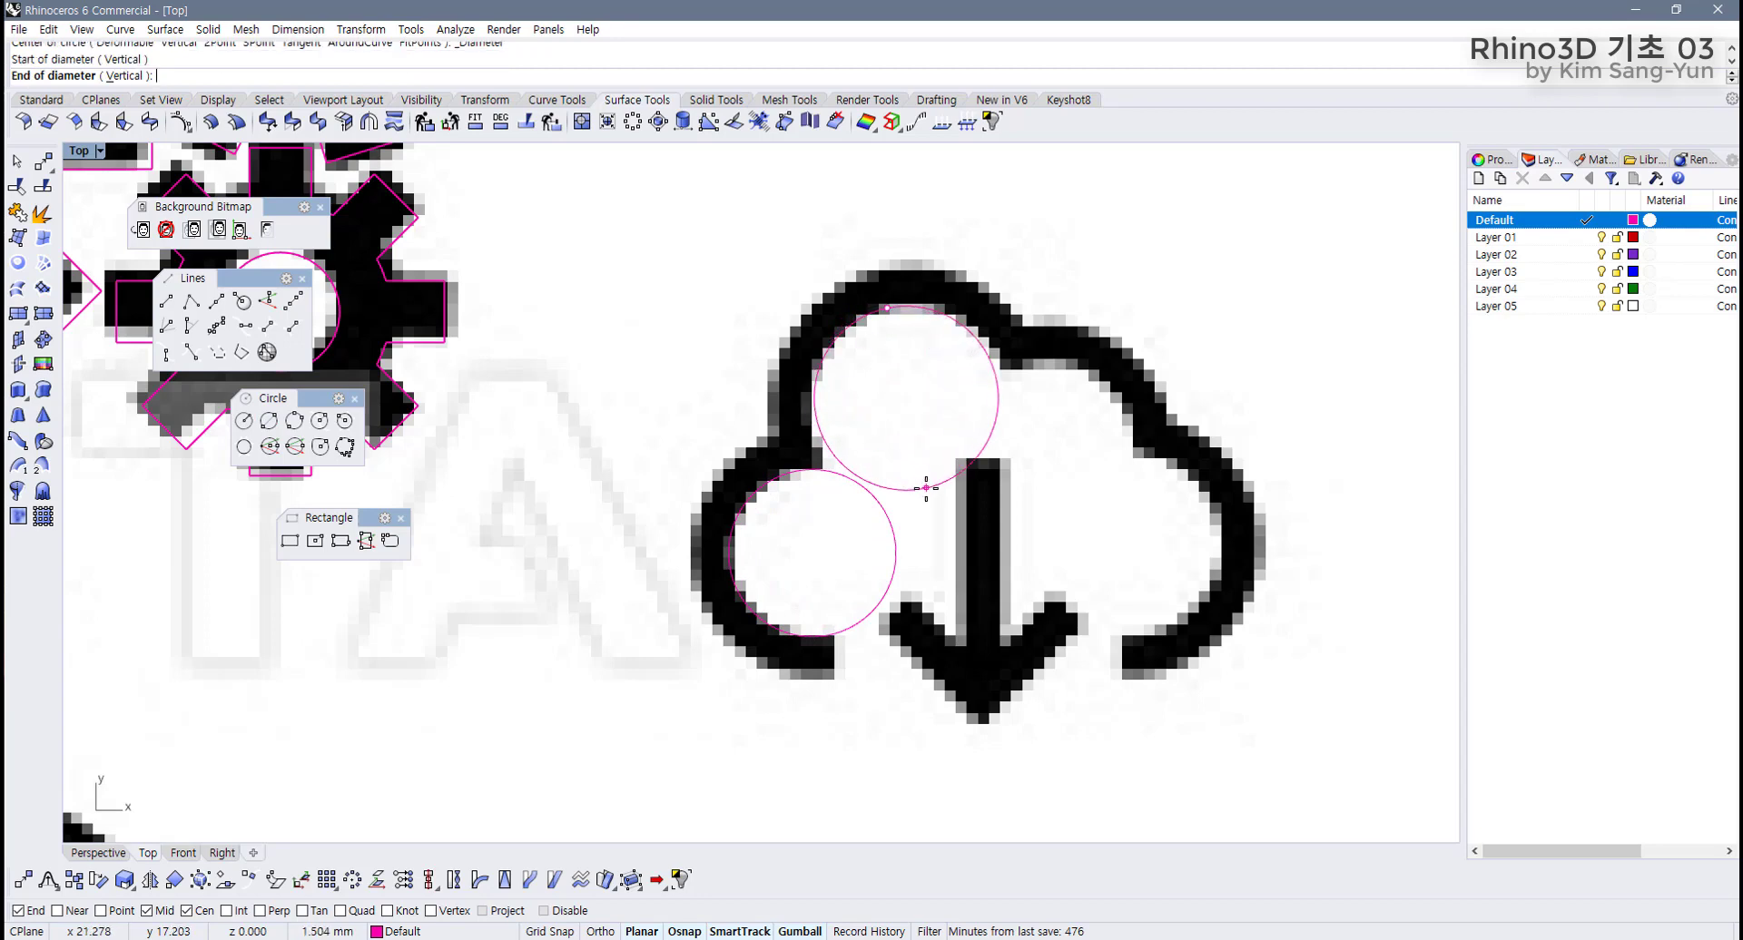
pyautogui.click(932, 498)
pyautogui.press('Return')
pyautogui.press('Right')
pyautogui.click(1011, 370)
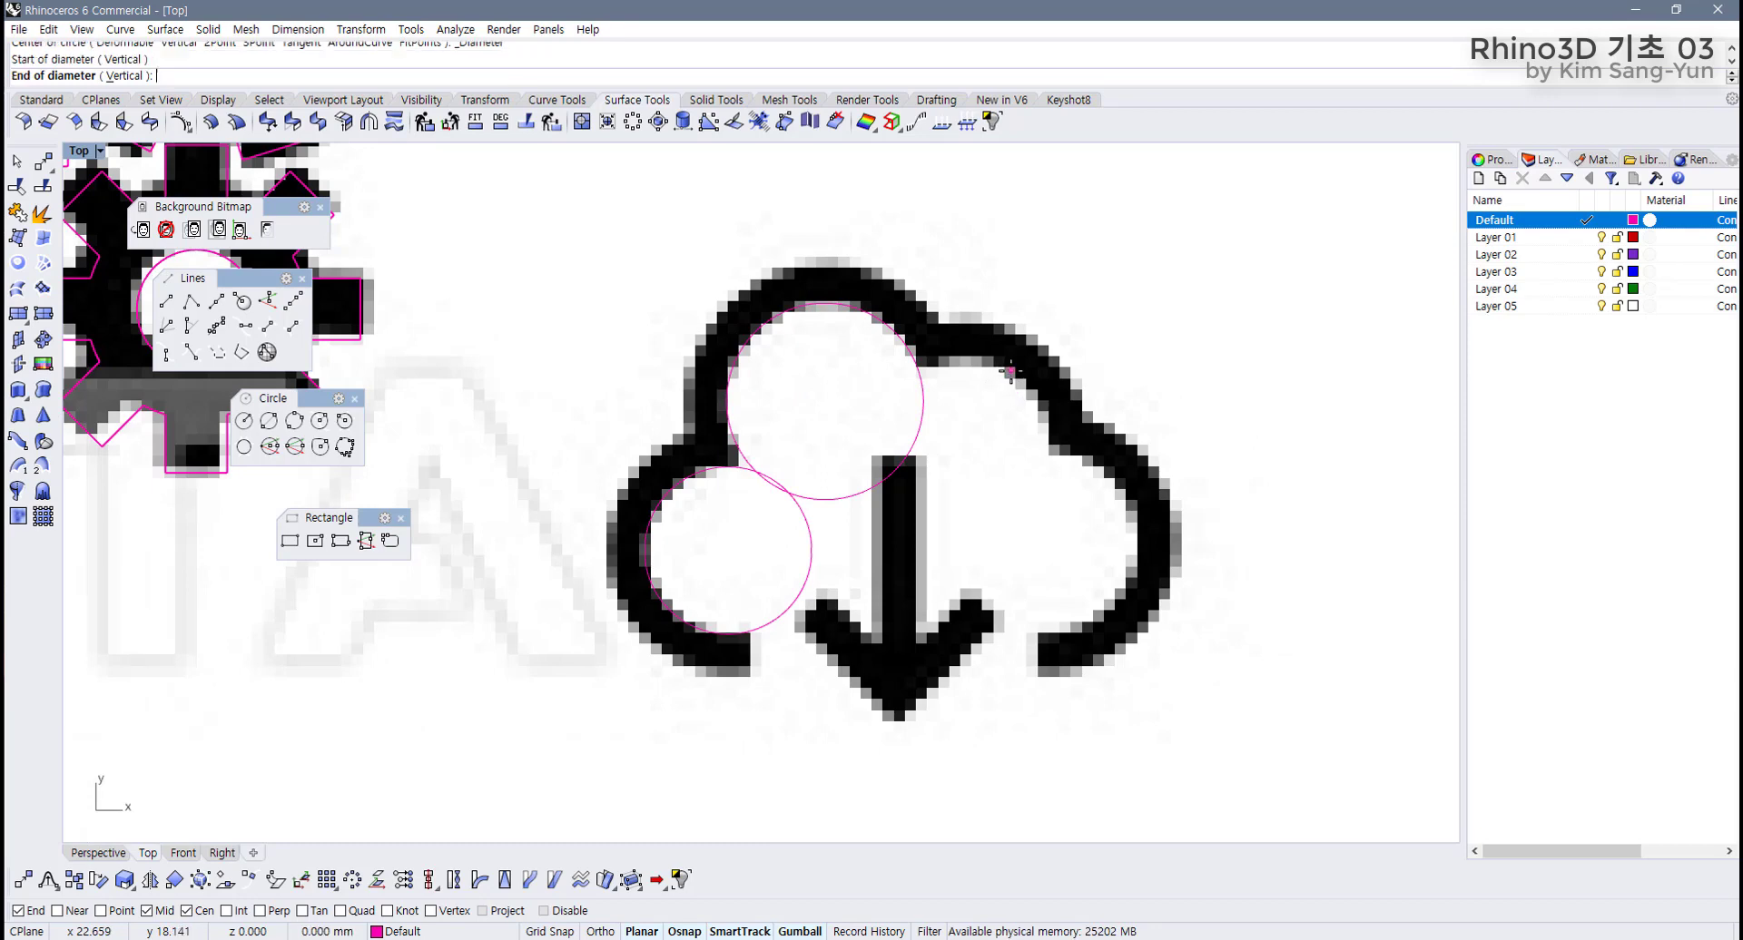
pyautogui.click(927, 506)
# Trace the inside of the cloud's lower-right lobe with a diameter circle about 1.8 mm across, with object snaps disabled.
pyautogui.press('Return')
pyautogui.click(1131, 568)
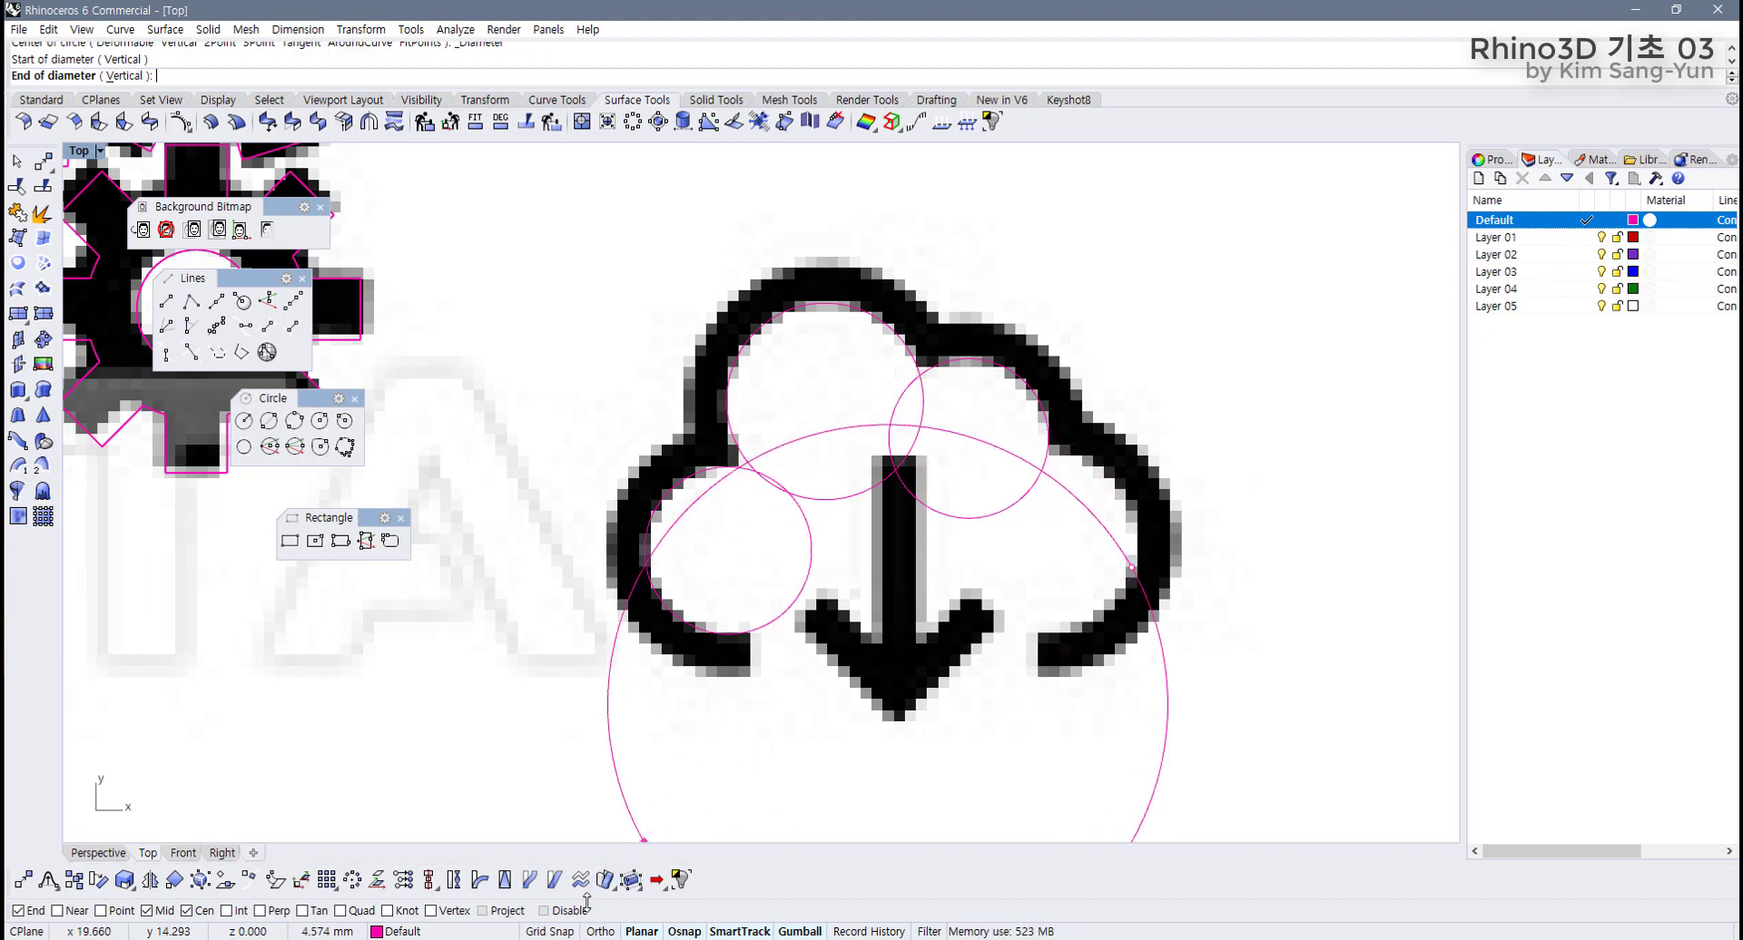
pyautogui.click(547, 911)
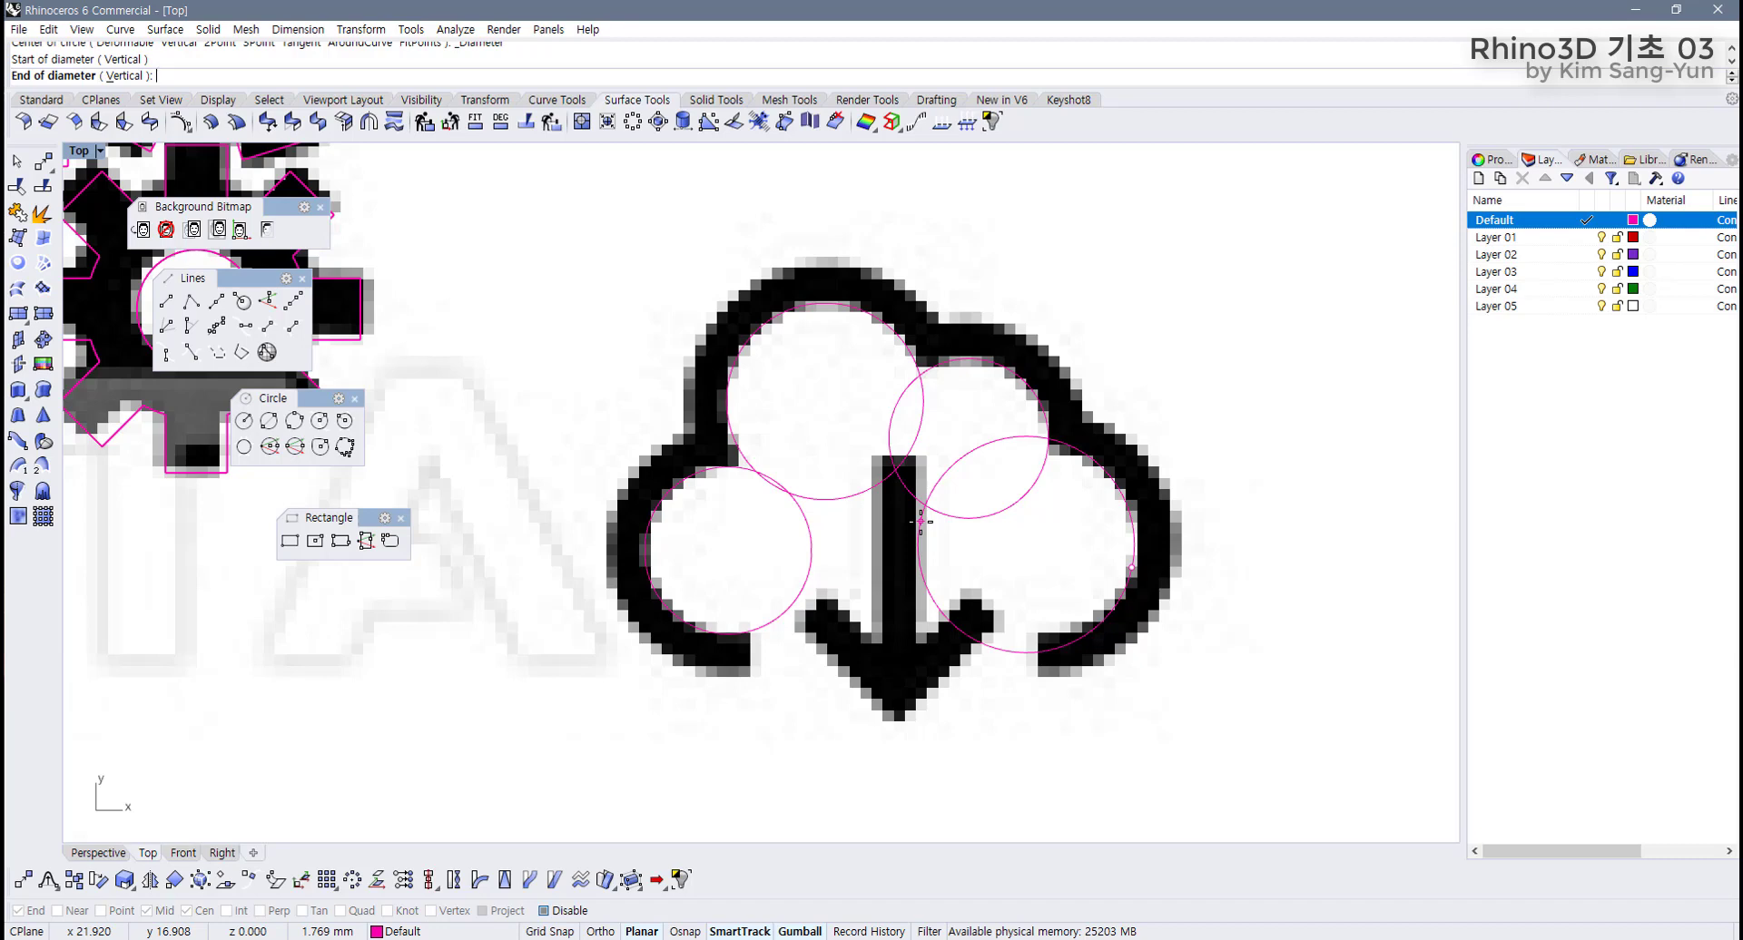
pyautogui.click(920, 522)
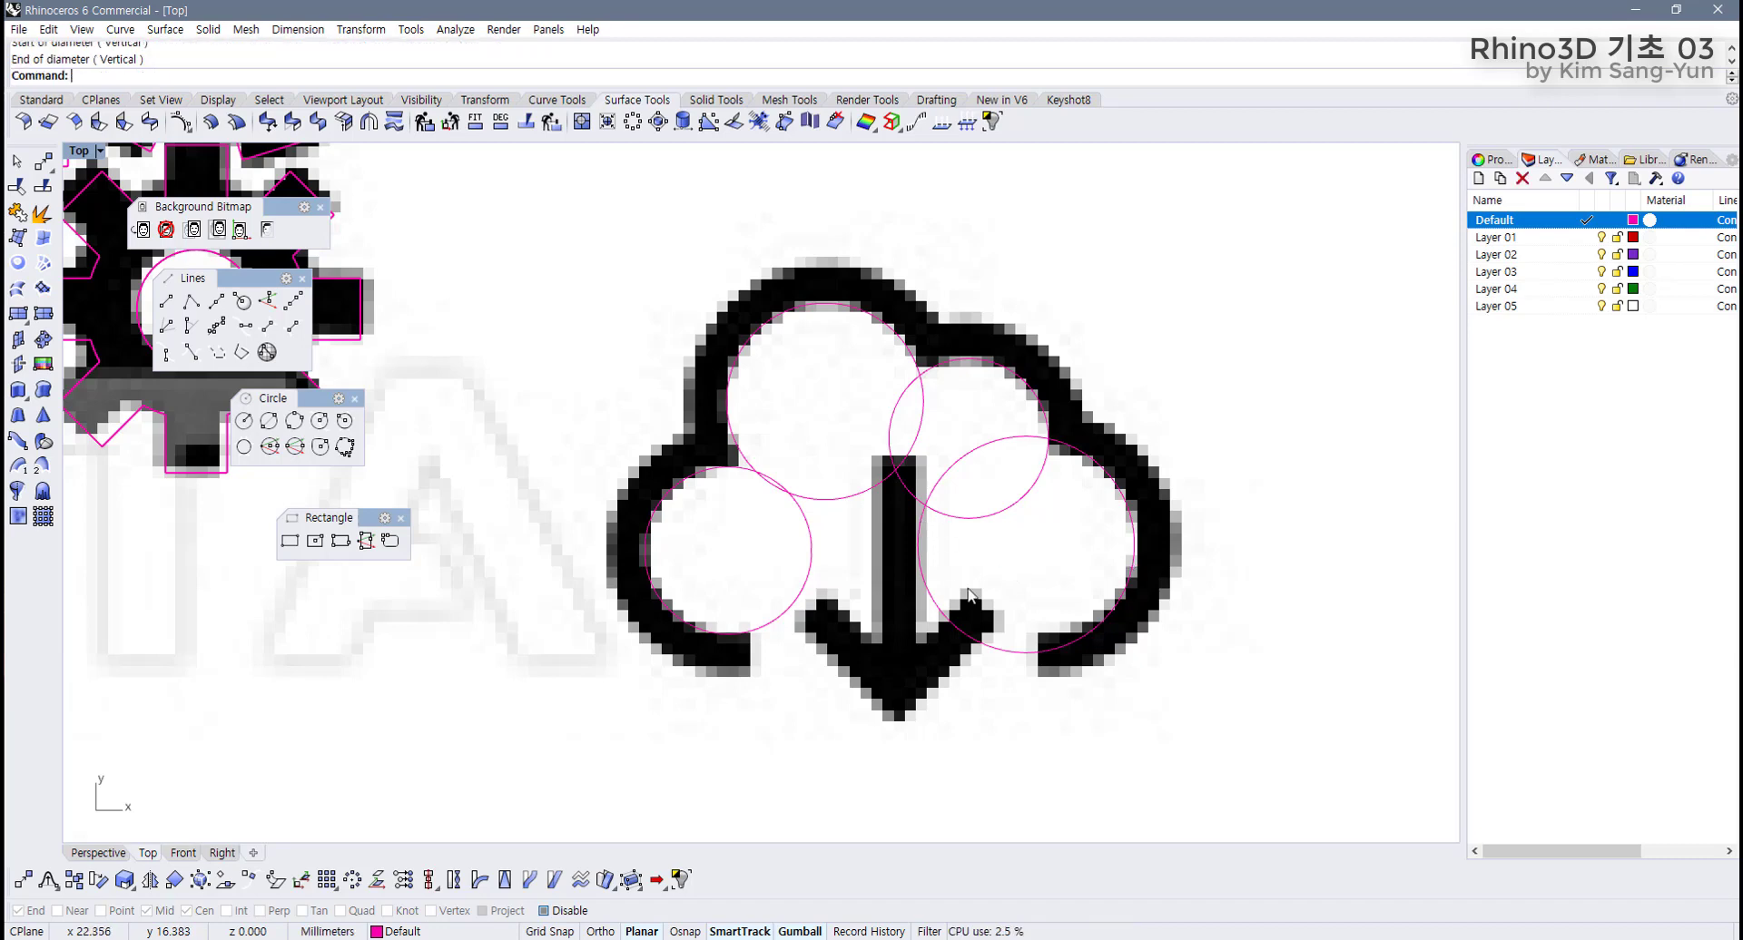
# Offset the lower-left lobe's circle outward by 0.3 mm to match the cloud's outer edge.
pyautogui.moveTo(715, 525); pyautogui.dragTo(613, 474)
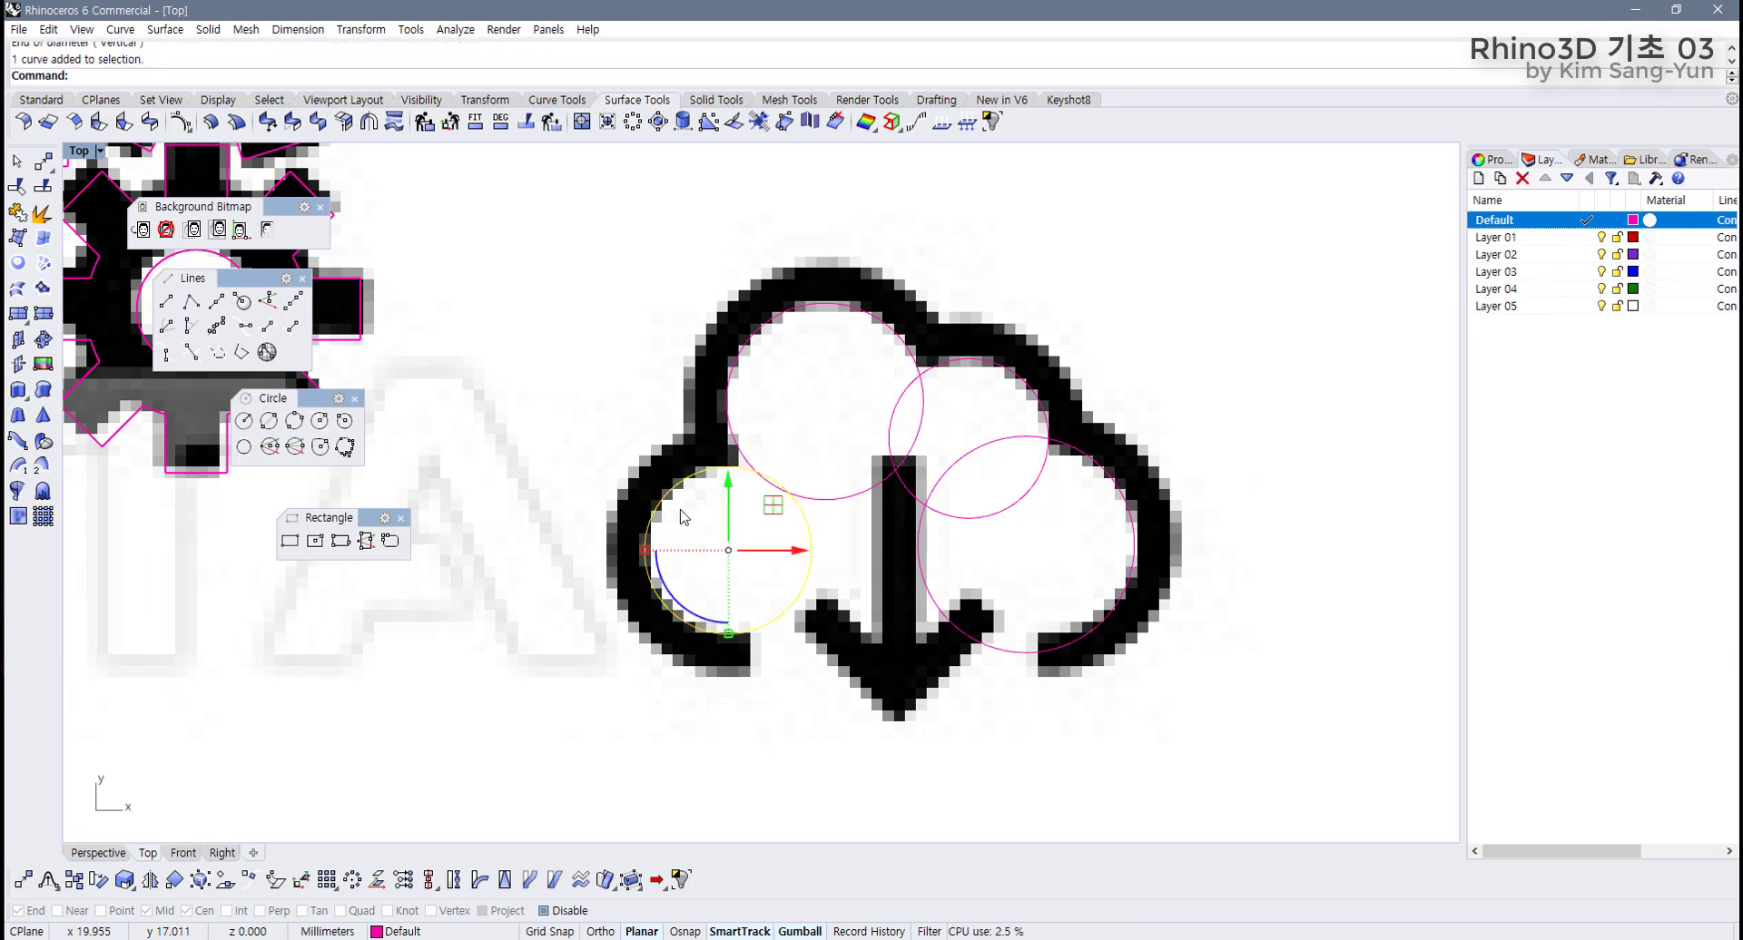
pyautogui.scroll(-2, 684, 516)
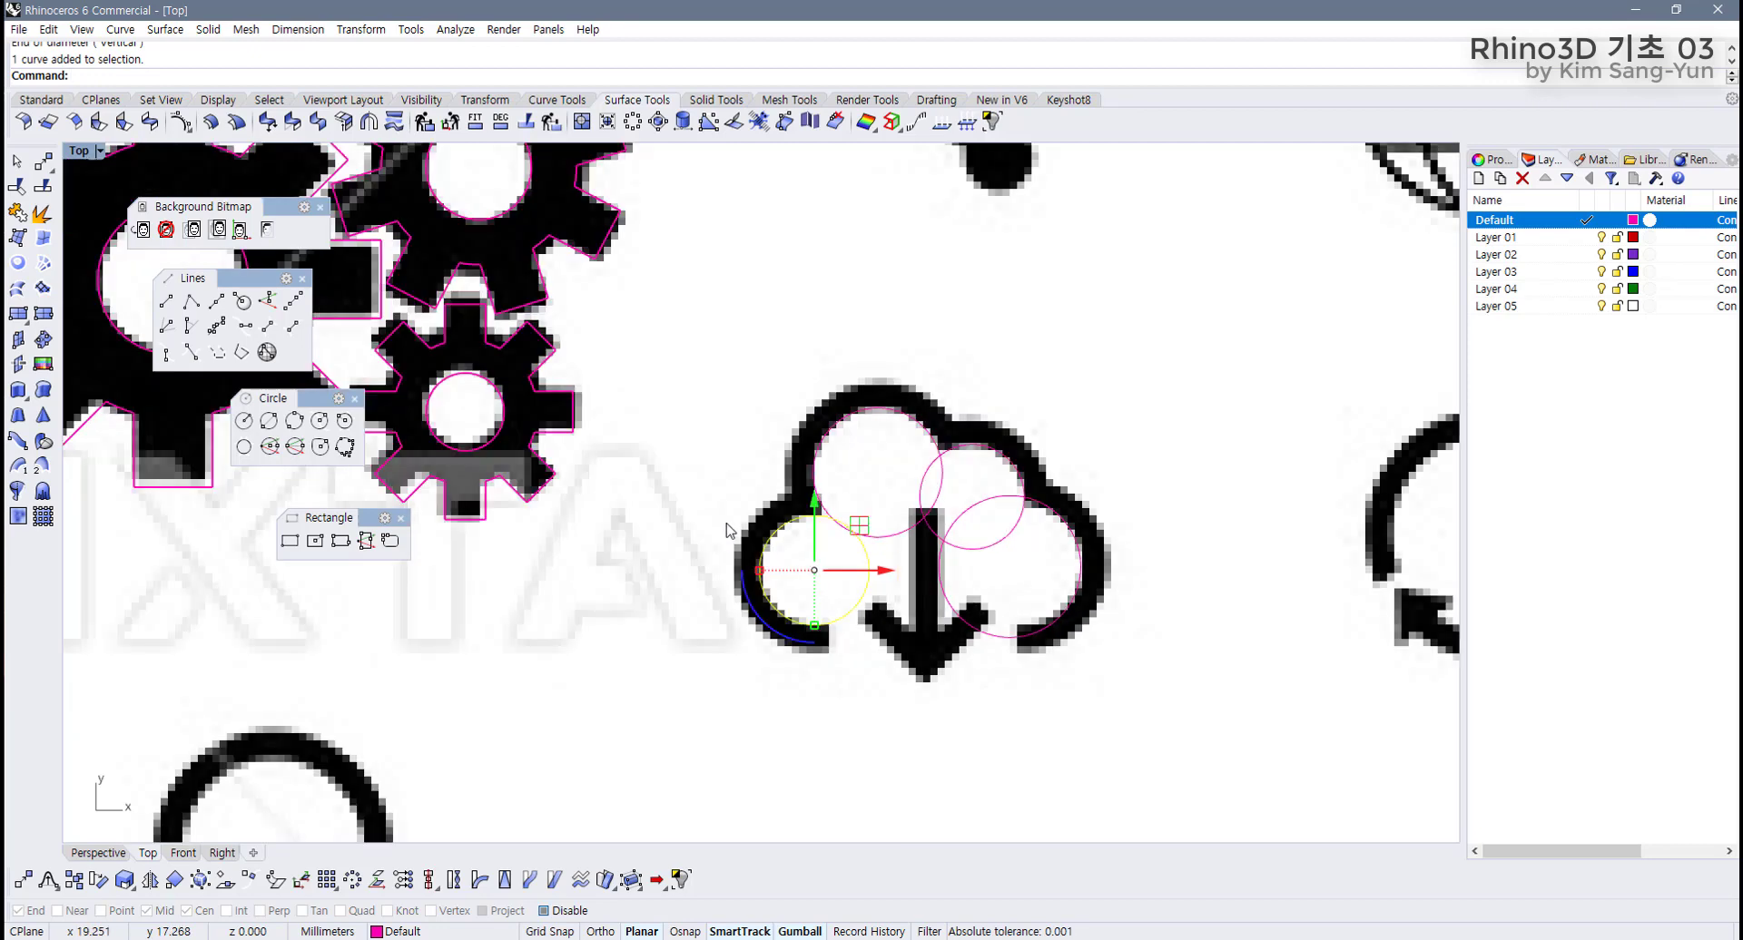
pyautogui.scroll(-2, 726, 530)
pyautogui.scroll(5, 739, 506)
pyautogui.moveTo(603, 545); pyautogui.dragTo(519, 530, button='right')
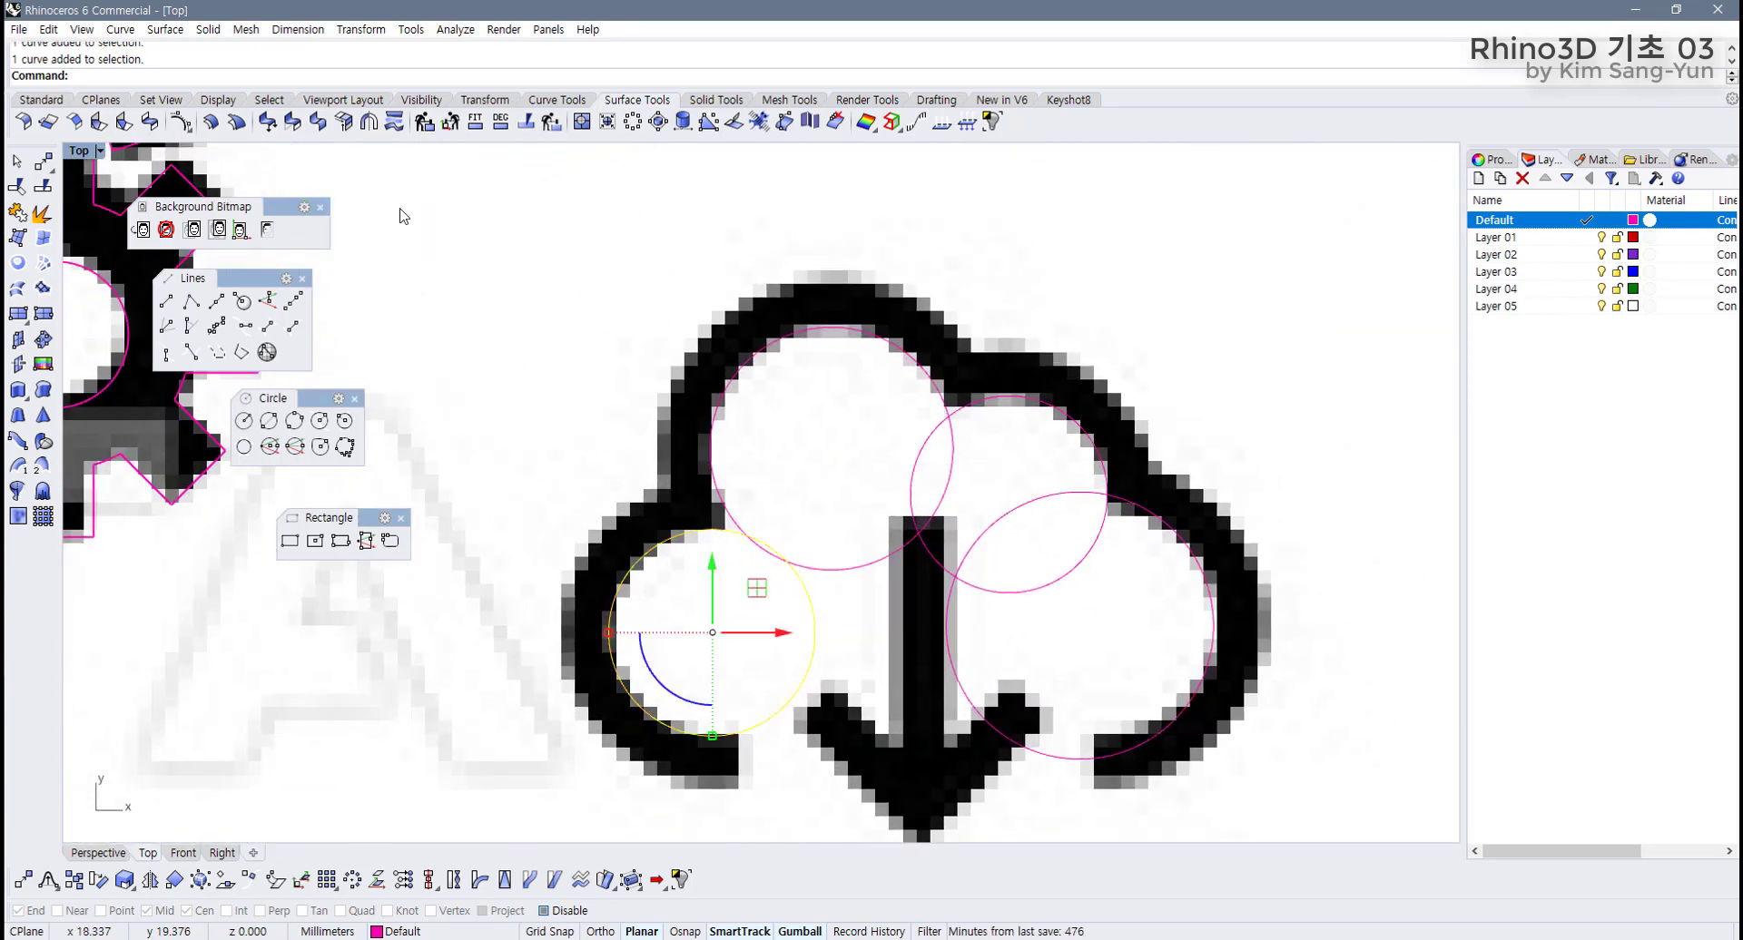
pyautogui.click(557, 100)
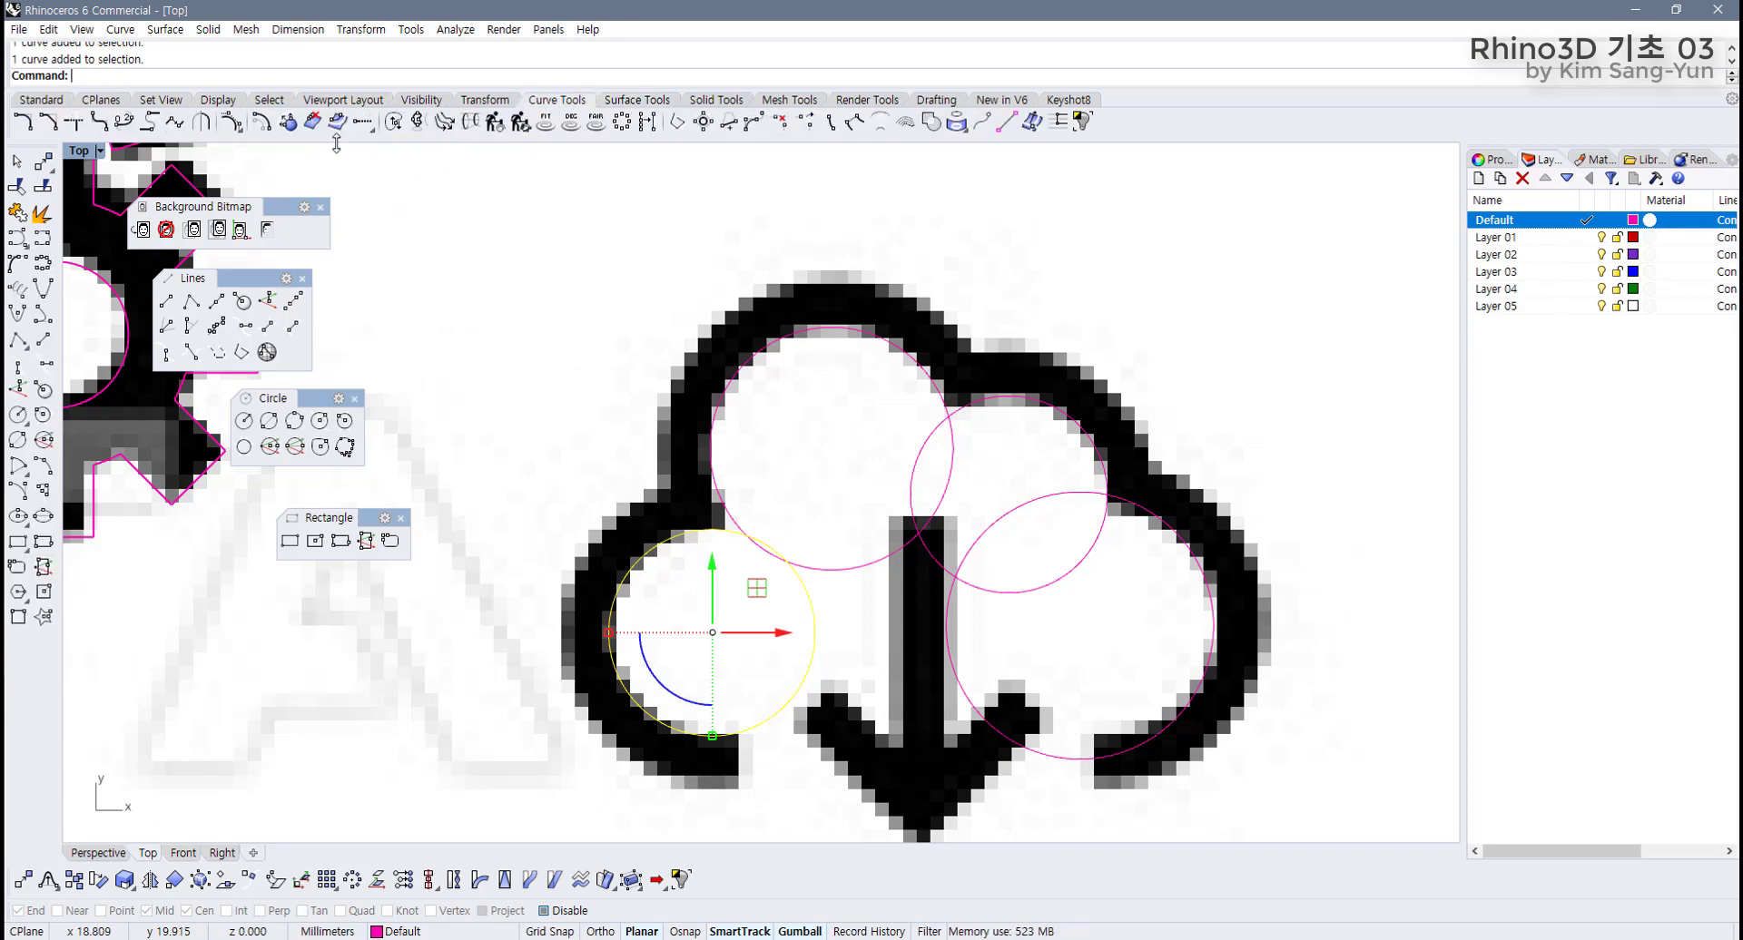
pyautogui.click(262, 121)
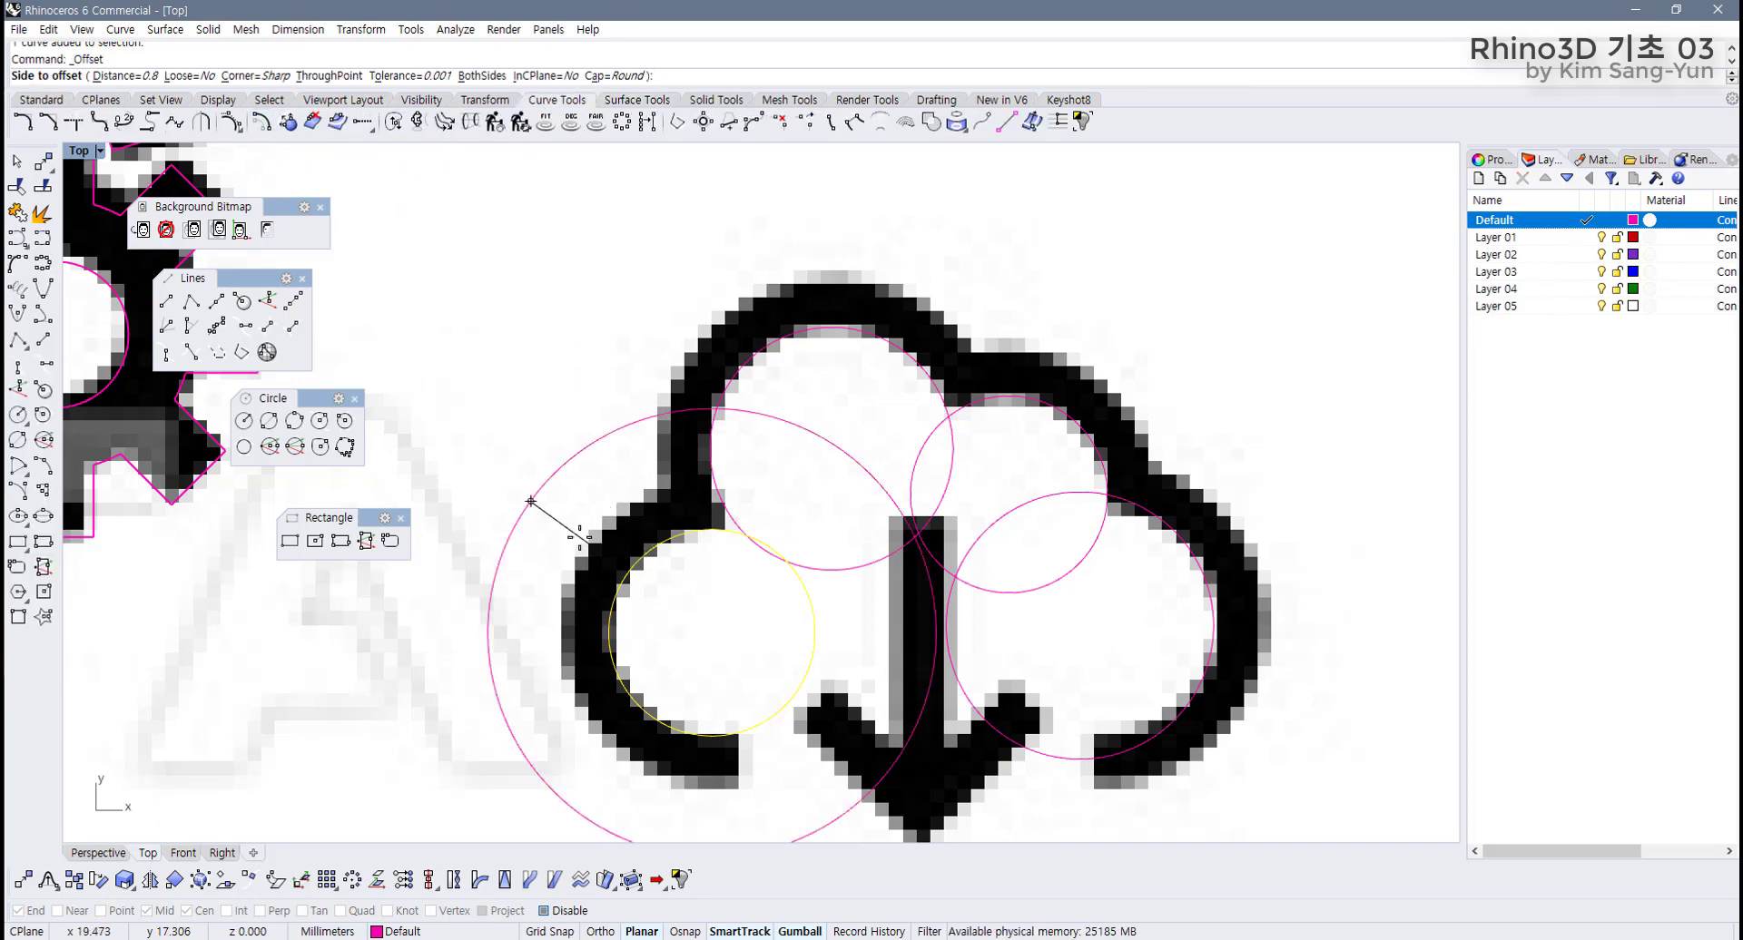
pyautogui.write('.3')
pyautogui.press('Return')
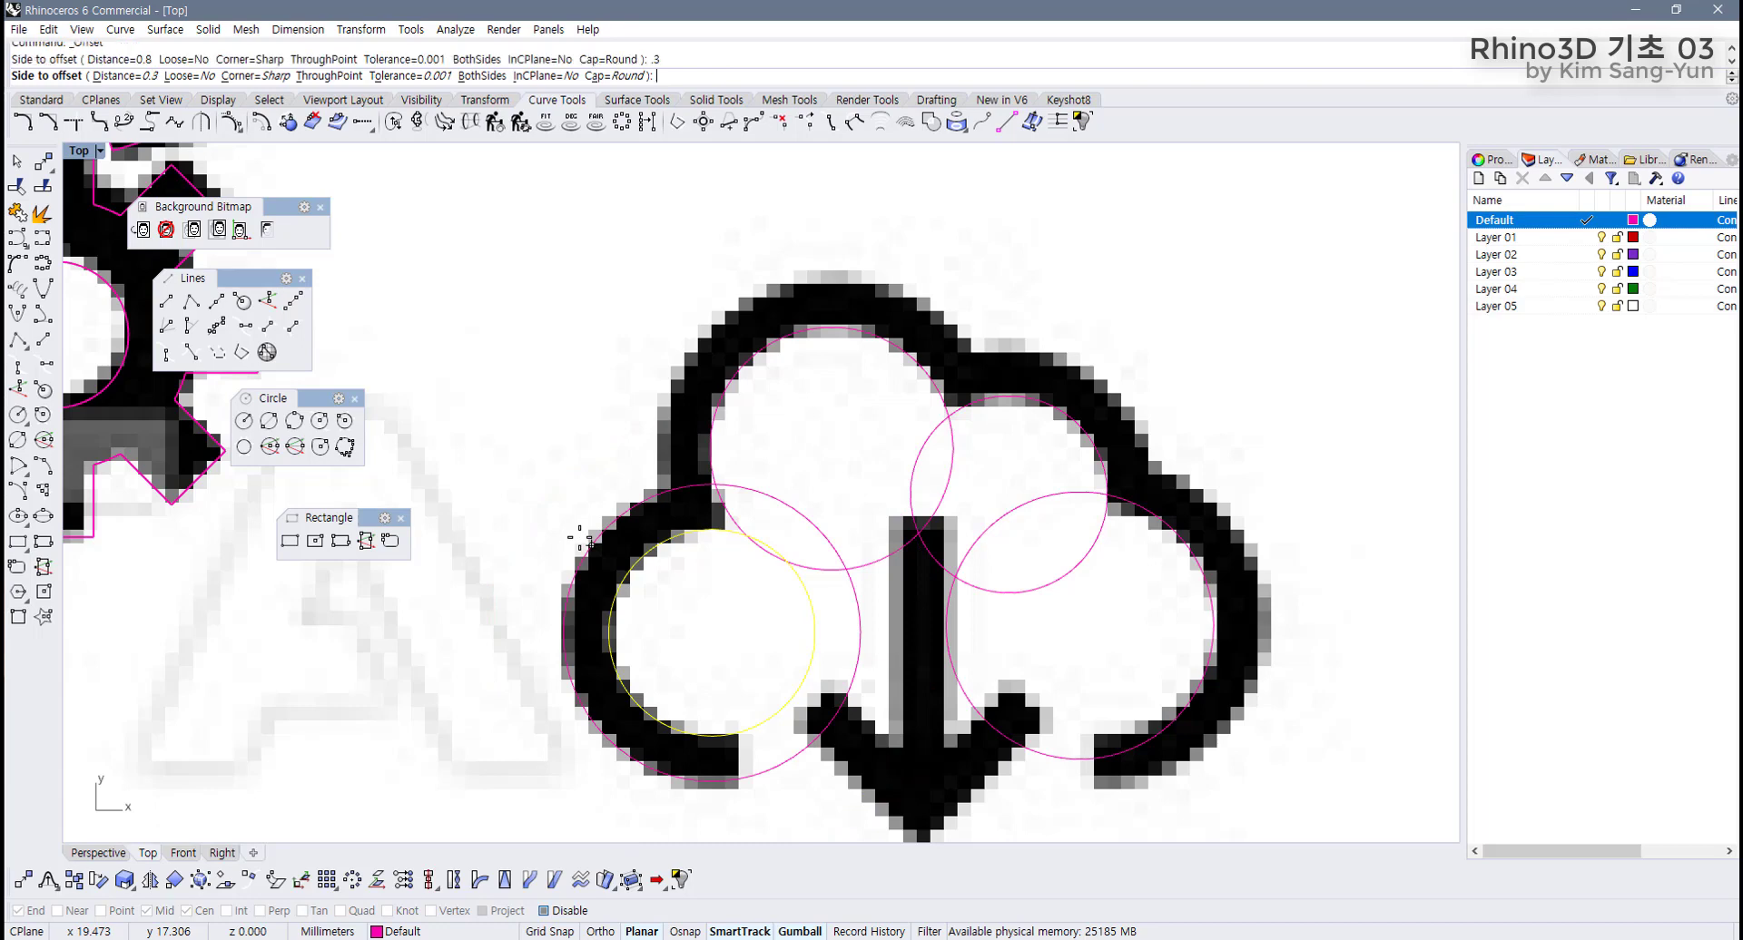
pyautogui.click(579, 541)
# Offset the circles of the top, upper-right and lower-right lobes outward by 0.3 mm each.
pyautogui.click(713, 432)
pyautogui.press('Return')
pyautogui.click(654, 377)
pyautogui.press('Escape')
pyautogui.click(1102, 439)
pyautogui.press('Return')
pyautogui.click(1157, 389)
pyautogui.click(1211, 635)
pyautogui.press('Return')
pyautogui.click(1344, 634)
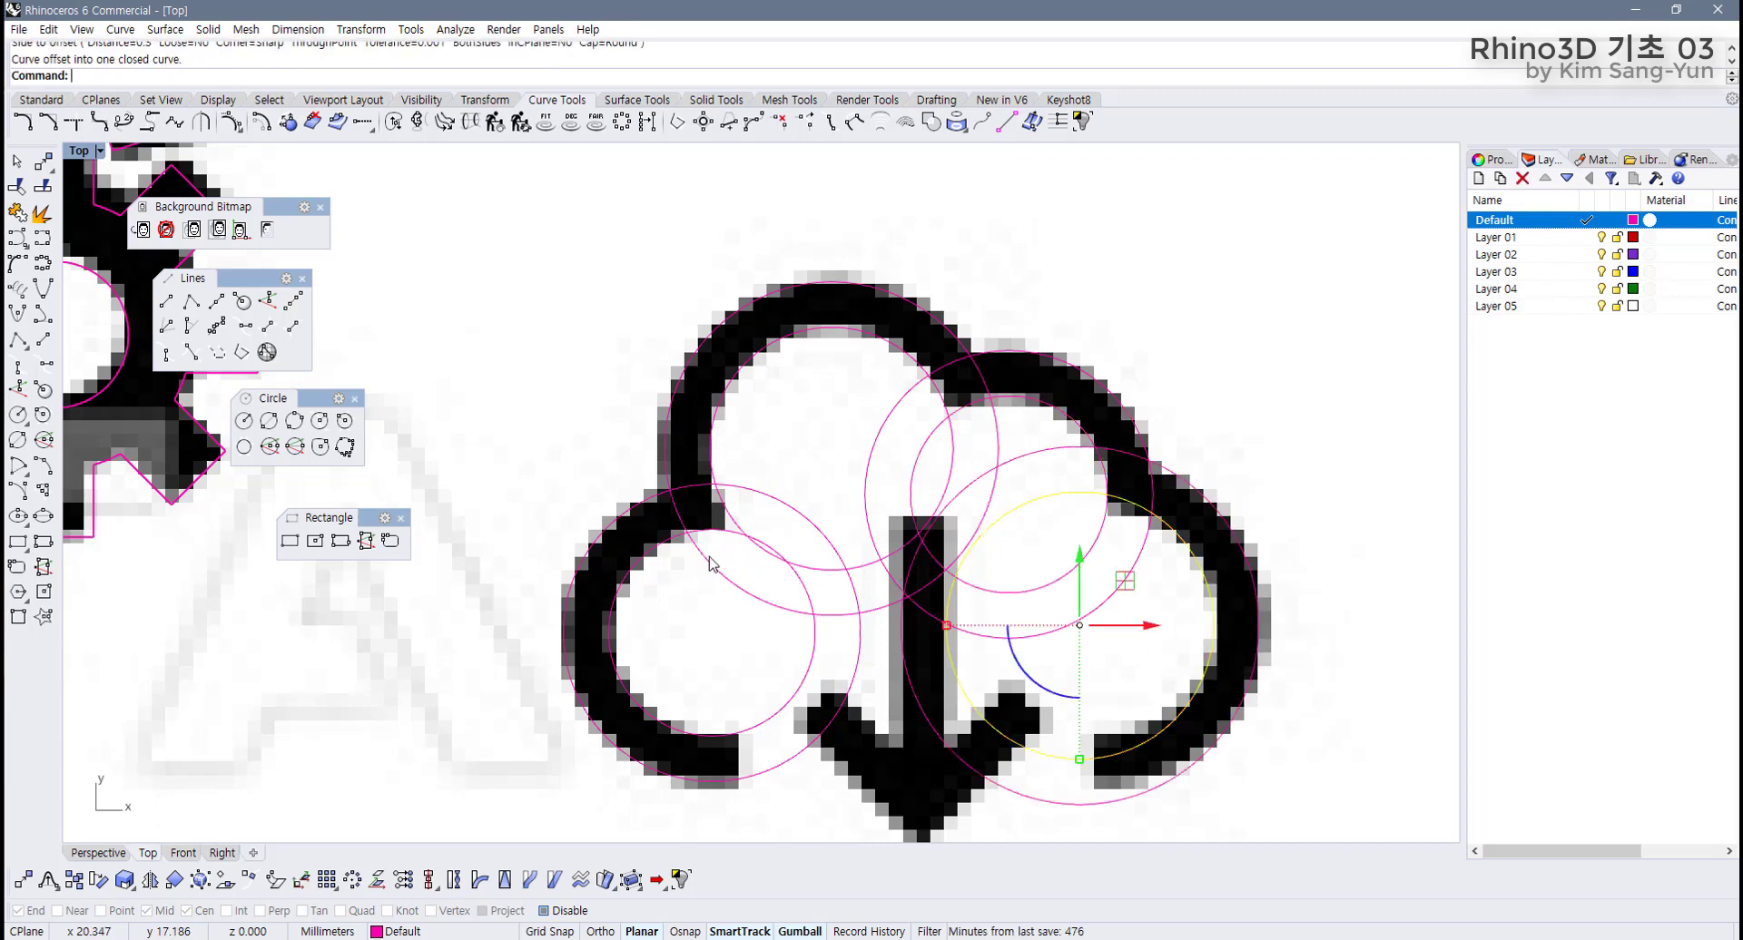
# Using all eight circles as cutting objects, trim the overlapping arcs where the lower-left and top lobes meet.
pyautogui.moveTo(1198, 328)
pyautogui.mouseDown()
pyautogui.moveTo(694, 508)
pyautogui.moveTo(451, 506)
pyautogui.mouseUp()
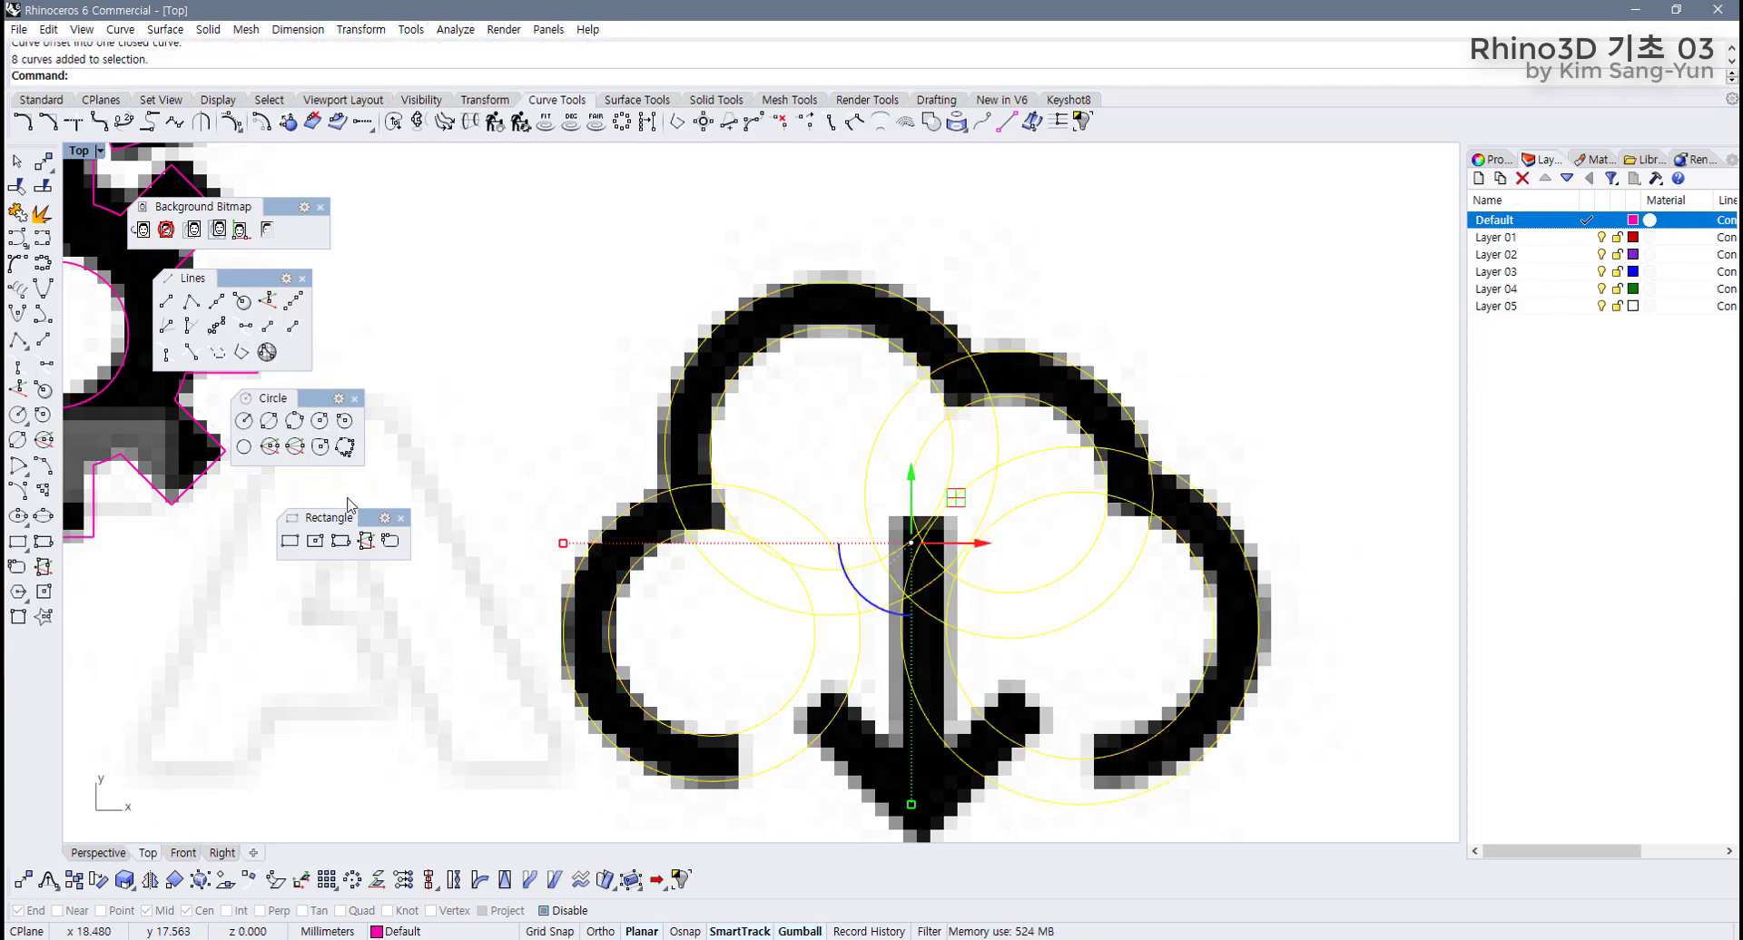
pyautogui.click(17, 186)
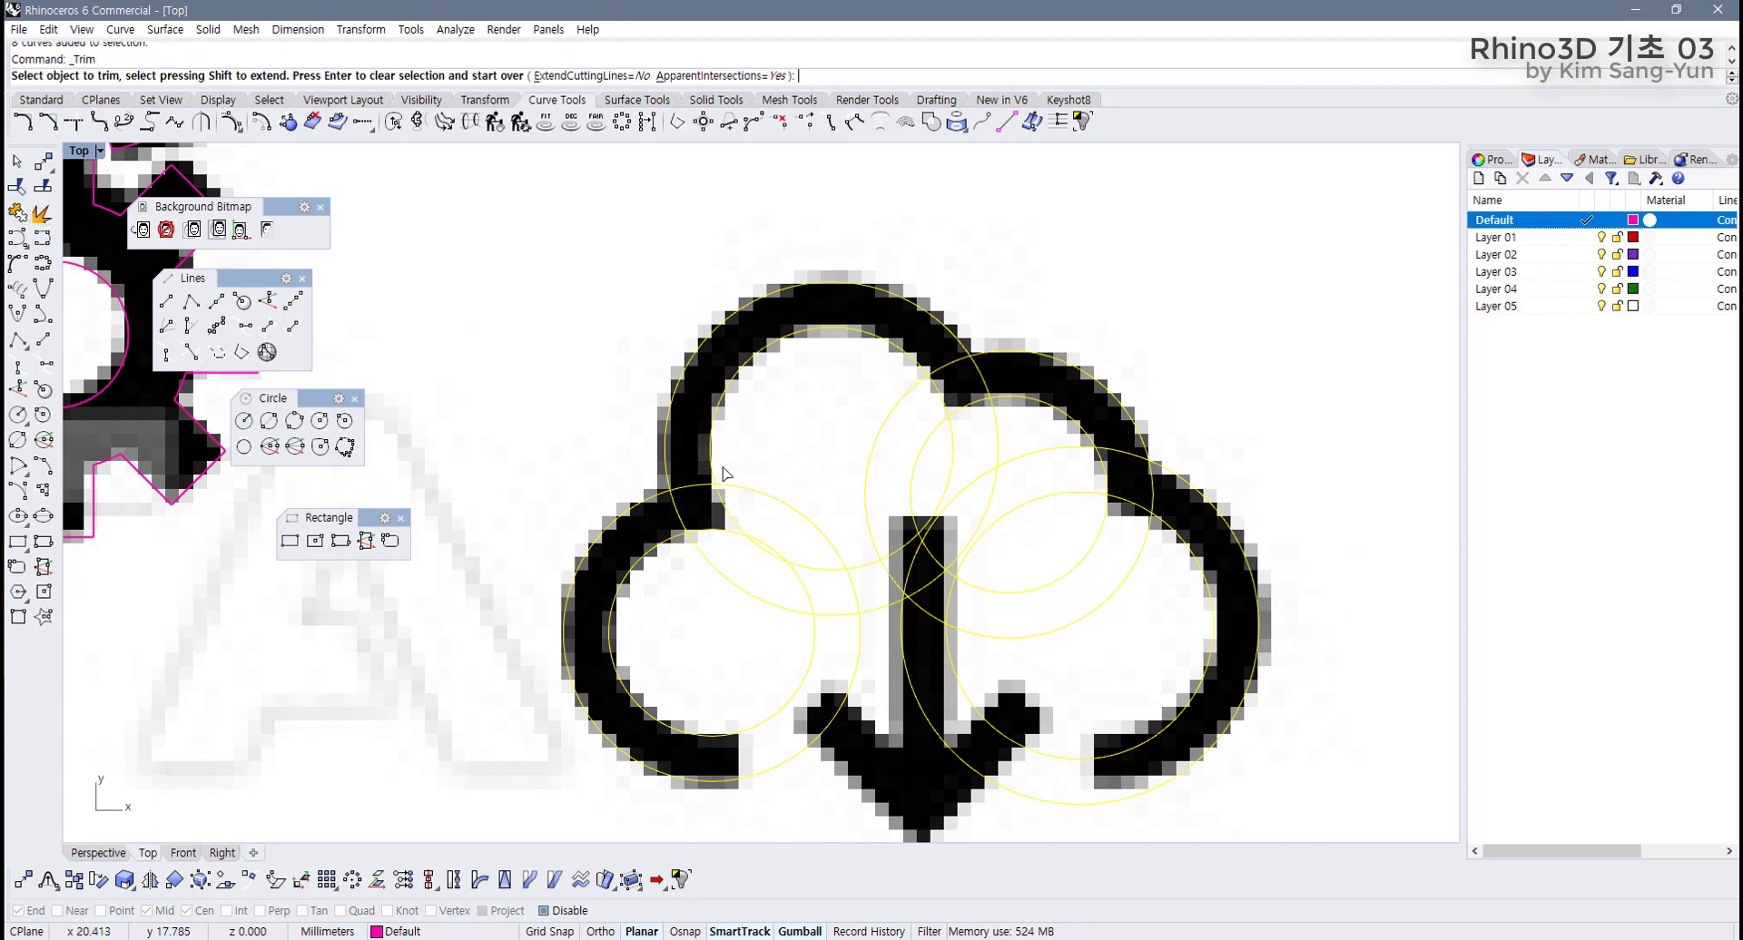
pyautogui.scroll(2, 735, 593)
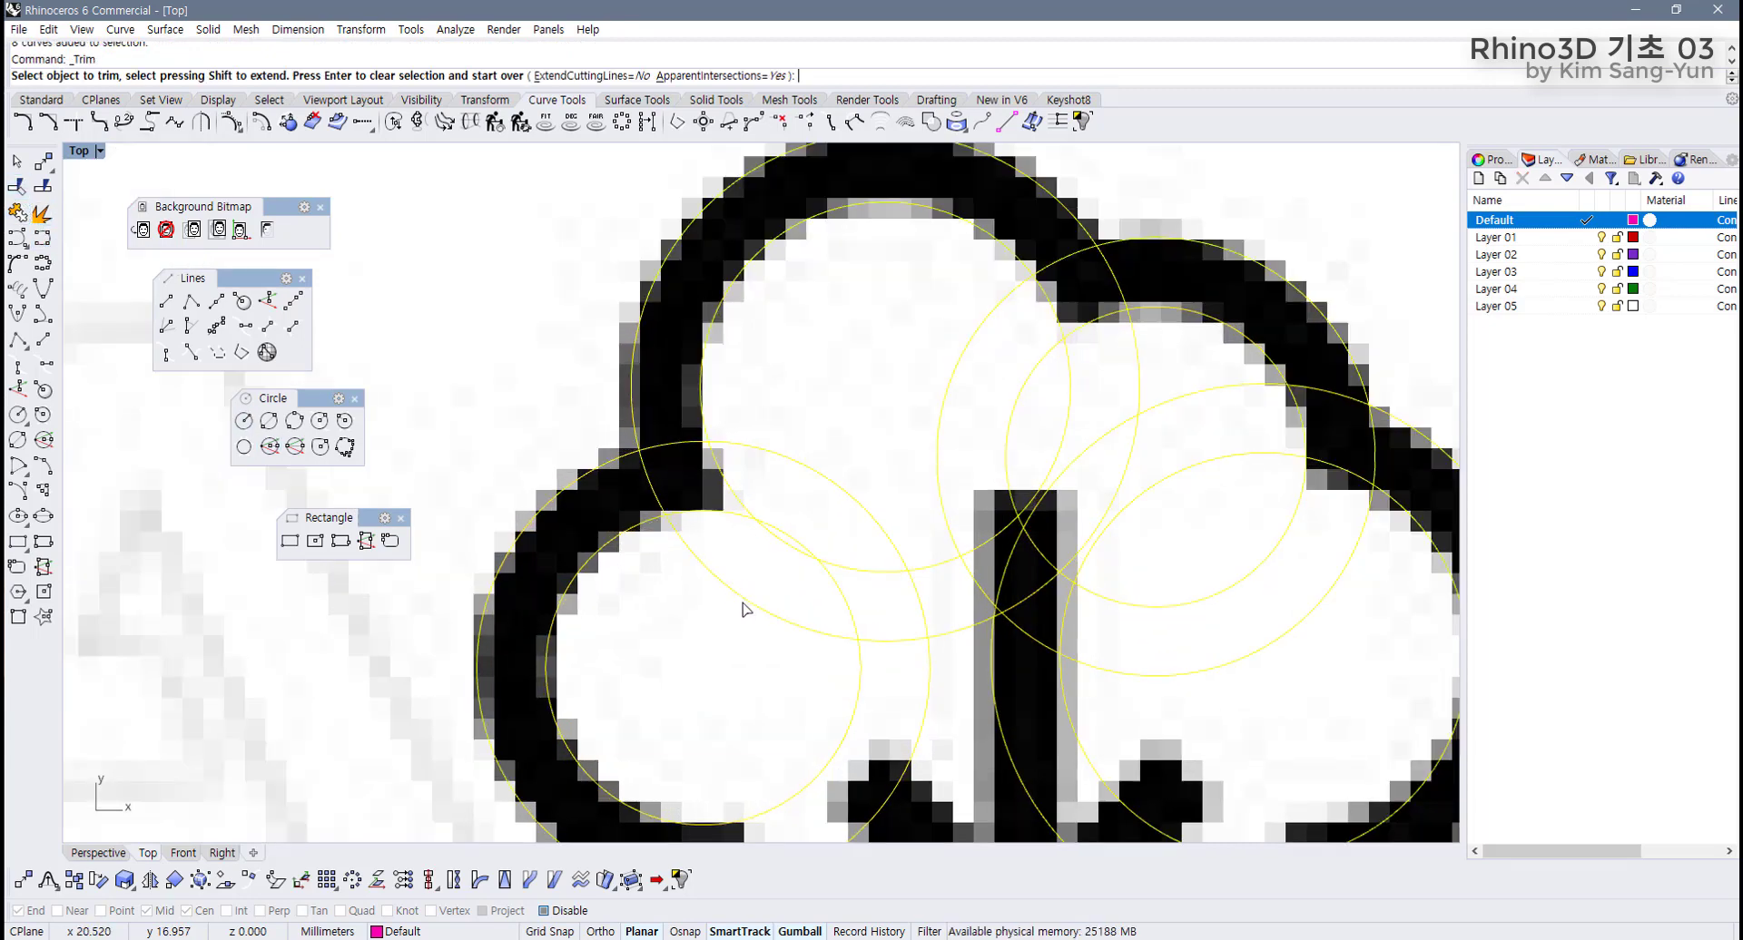
pyautogui.scroll(-2, 722, 591)
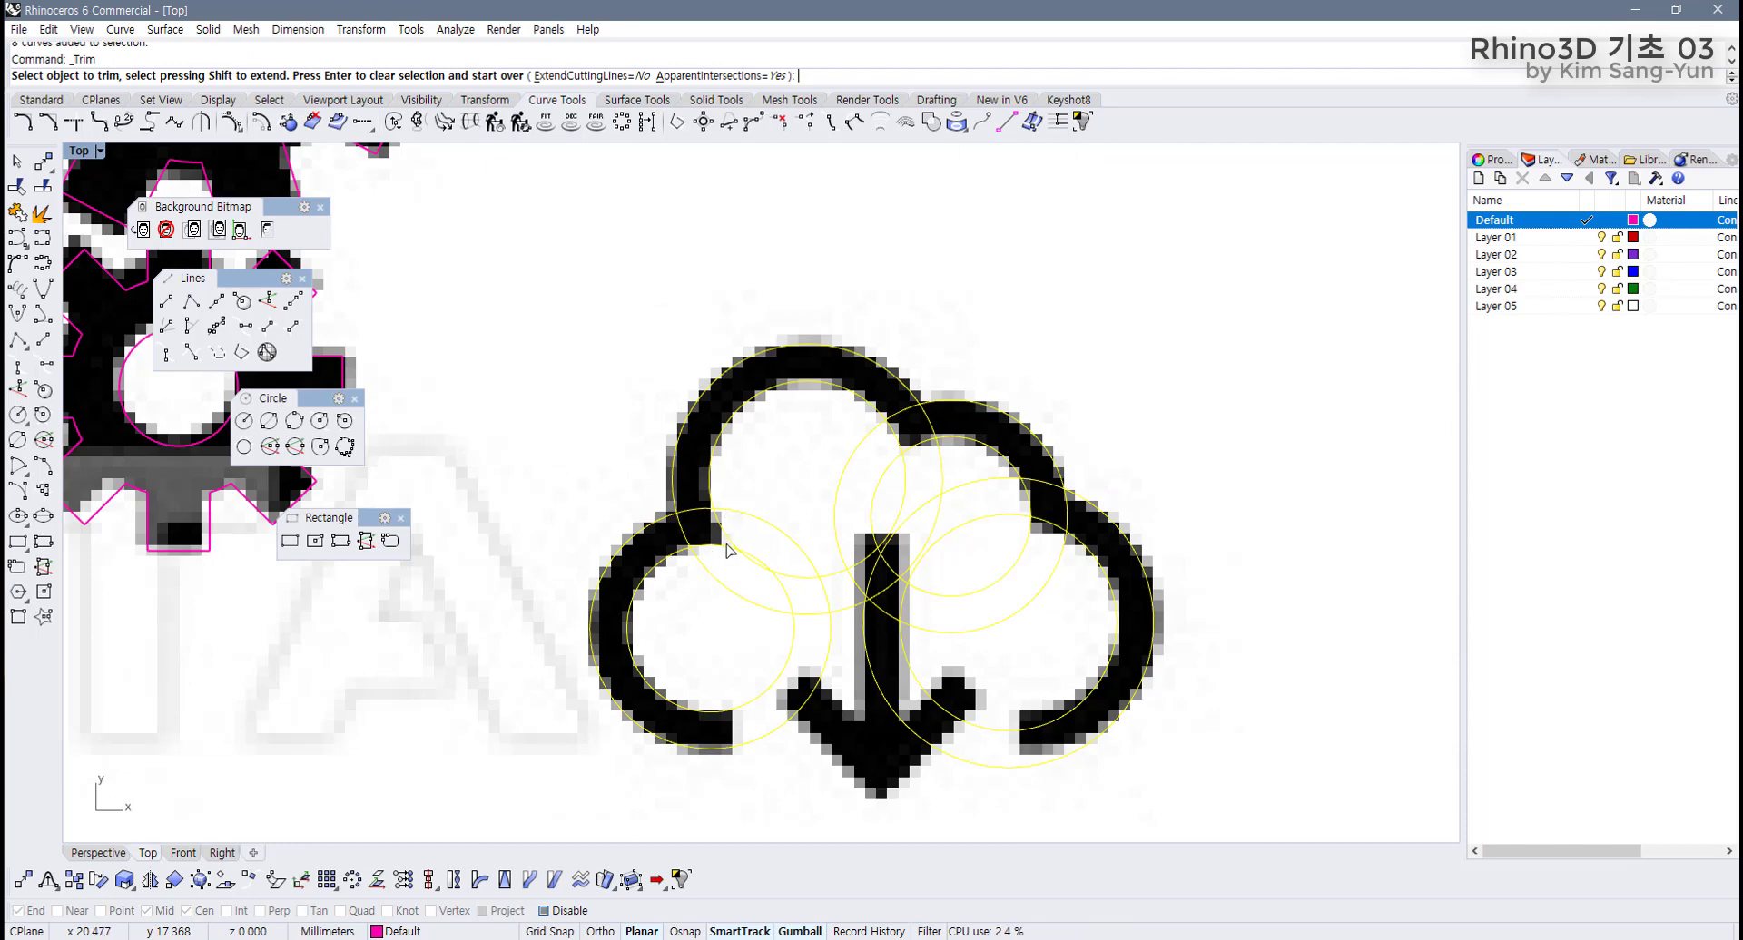
pyautogui.scroll(1, 721, 544)
pyautogui.scroll(3, 690, 540)
pyautogui.click(683, 537)
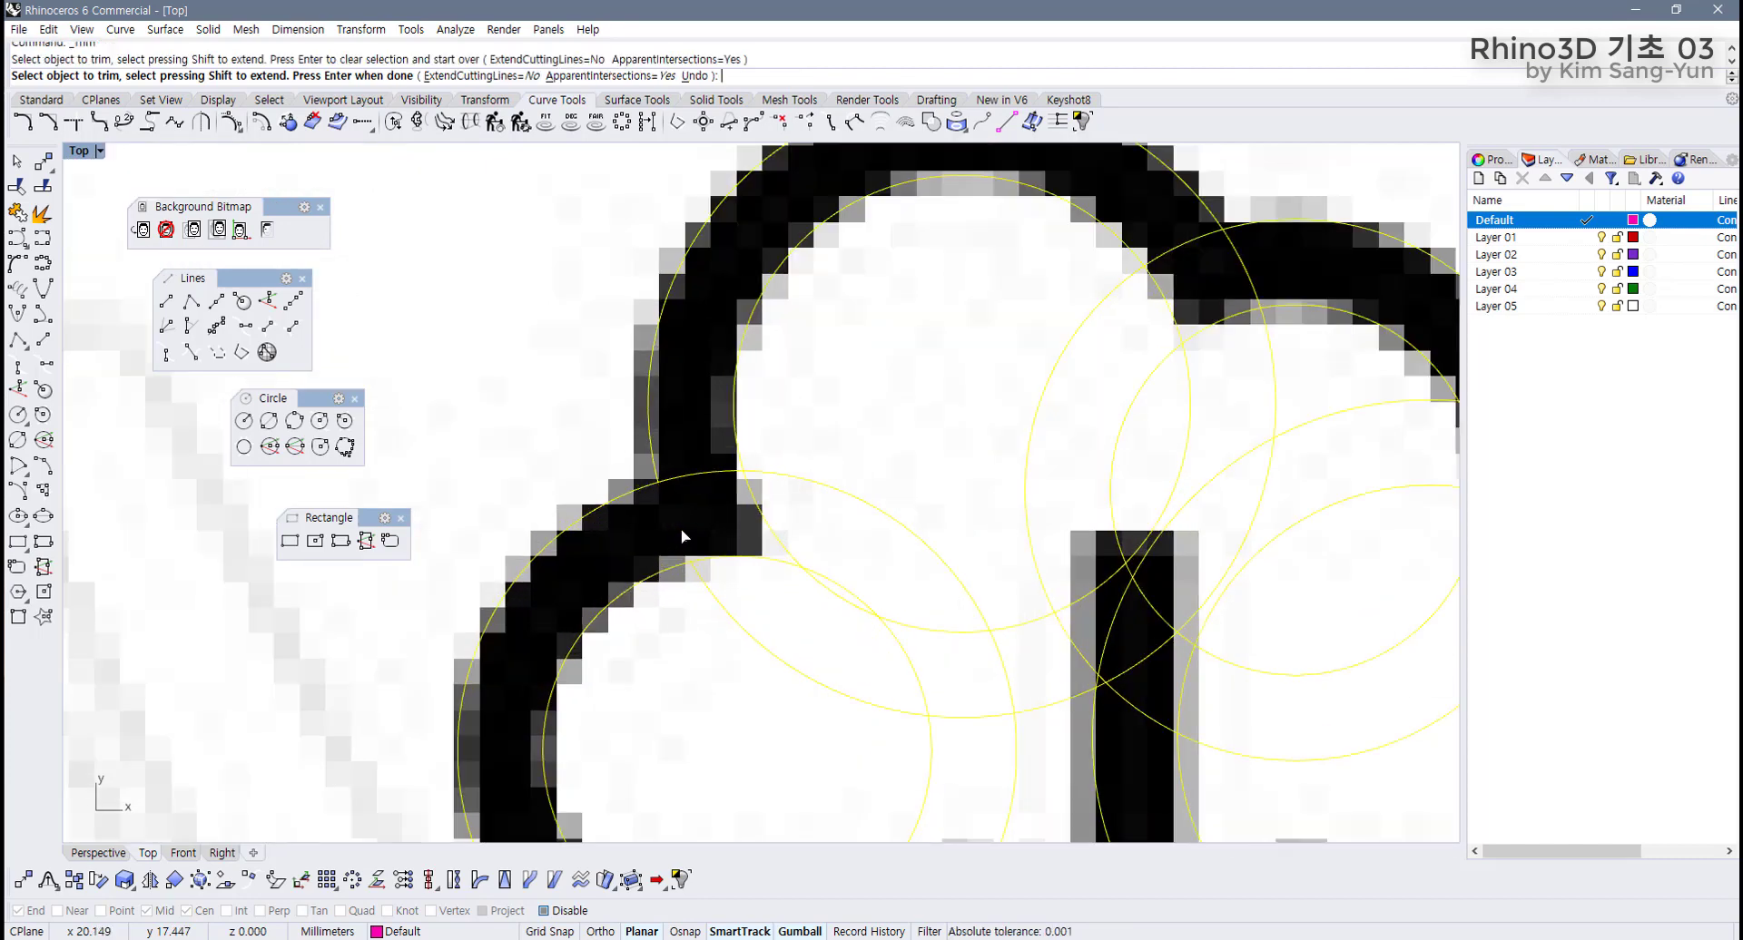
pyautogui.click(694, 481)
pyautogui.click(716, 611)
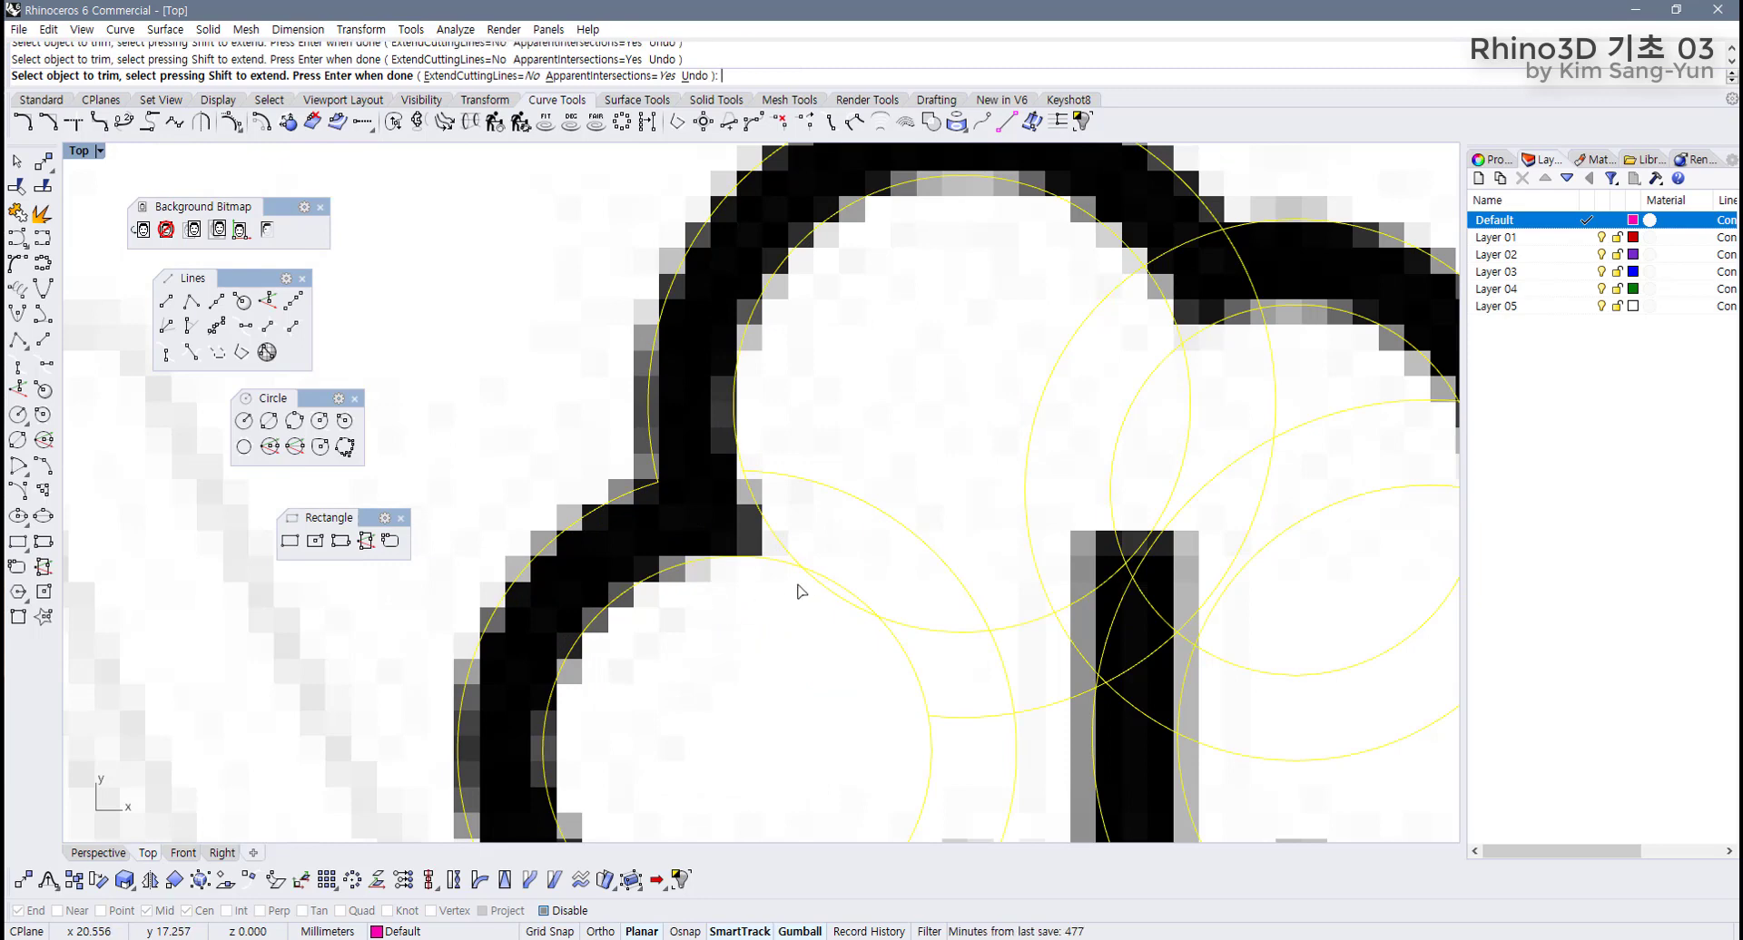
pyautogui.click(939, 556)
# Trim the overlapping arcs inside the crossing of the top and upper-right lobes.
pyautogui.moveTo(907, 652); pyautogui.dragTo(652, 722, button='right')
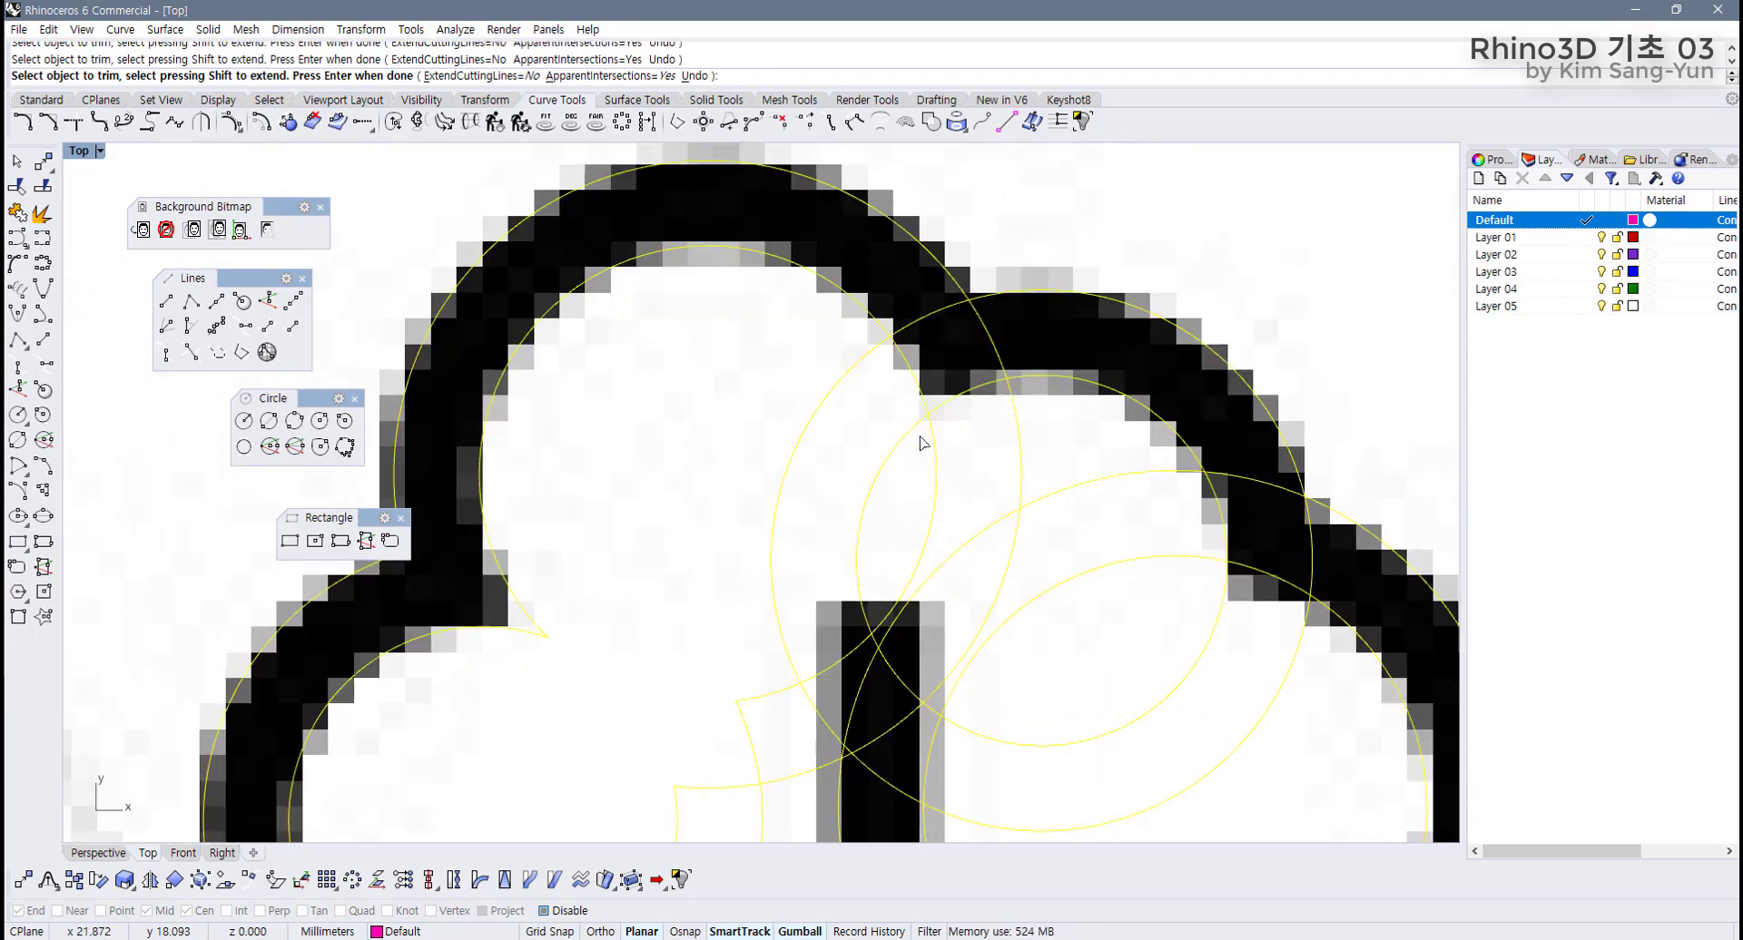
pyautogui.moveTo(1032, 463); pyautogui.dragTo(724, 563)
pyautogui.moveTo(902, 569); pyautogui.dragTo(829, 459, button='right')
# Try to trim the interior arcs of the right-hand lobes in one large sweep, and undo that trim.
pyautogui.moveTo(897, 442)
pyautogui.mouseDown()
pyautogui.moveTo(778, 595)
pyautogui.moveTo(539, 717)
pyautogui.mouseUp()
pyautogui.scroll(-3, 738, 504)
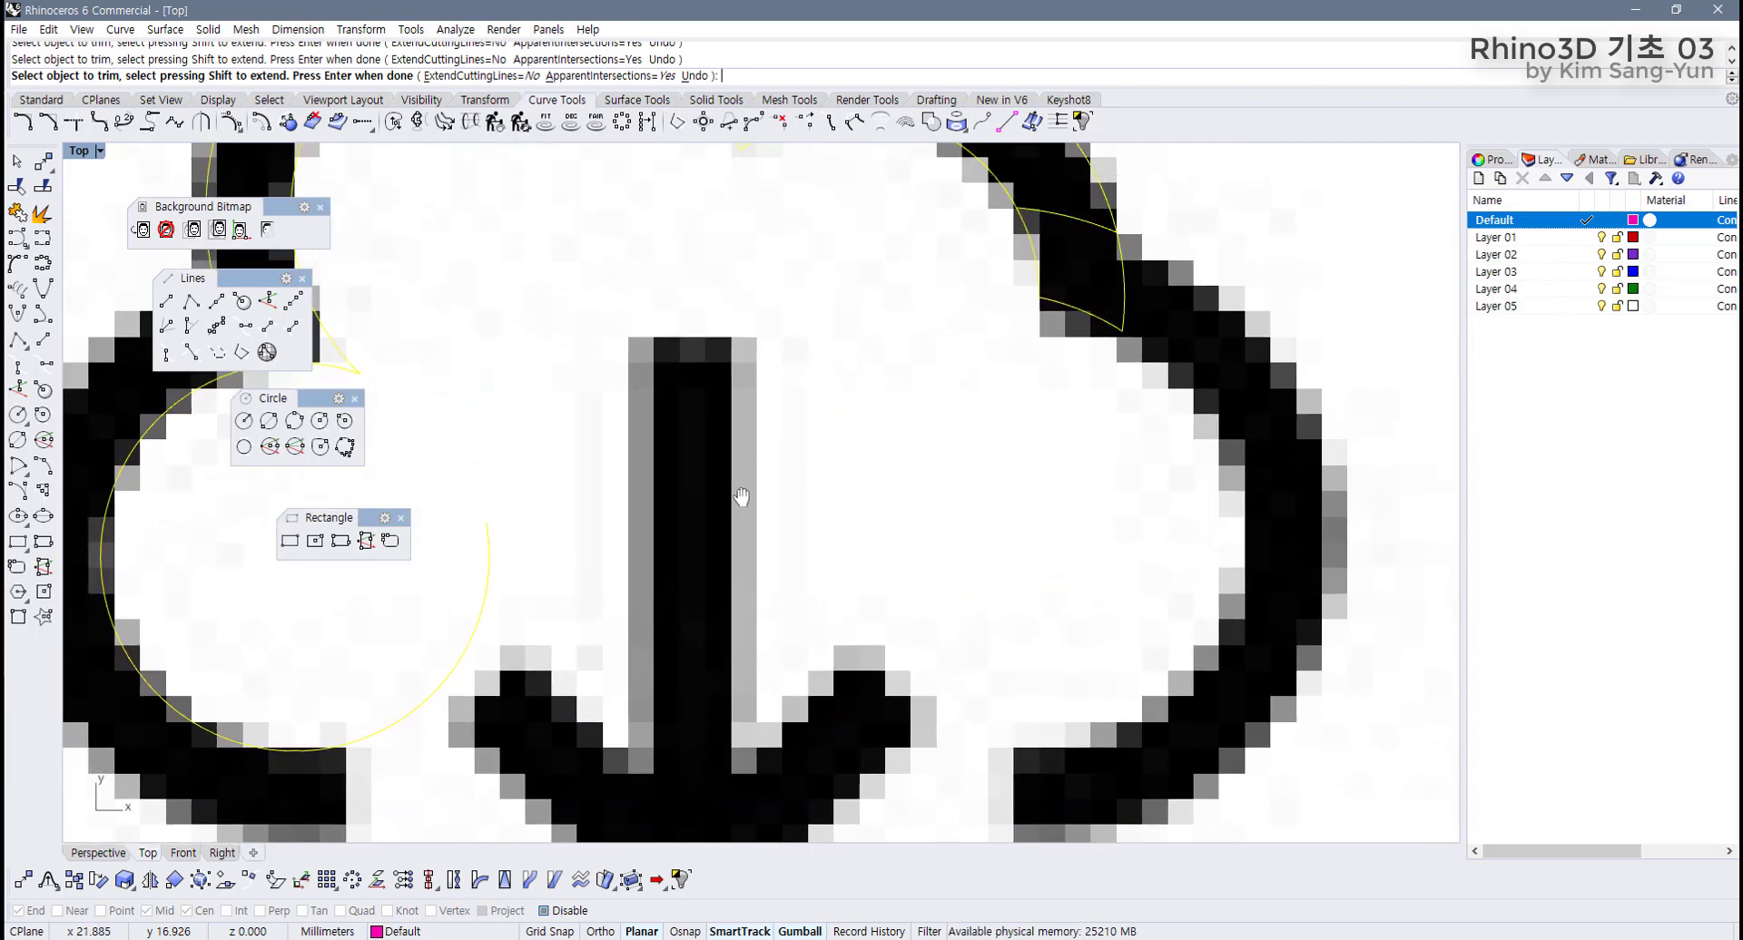
pyautogui.hotkey('ctrl', 'z')
# Trim the interior arcs where the upper-right and lower-right lobe circles overlap, and finish trimming.
pyautogui.scroll(-2, 737, 504)
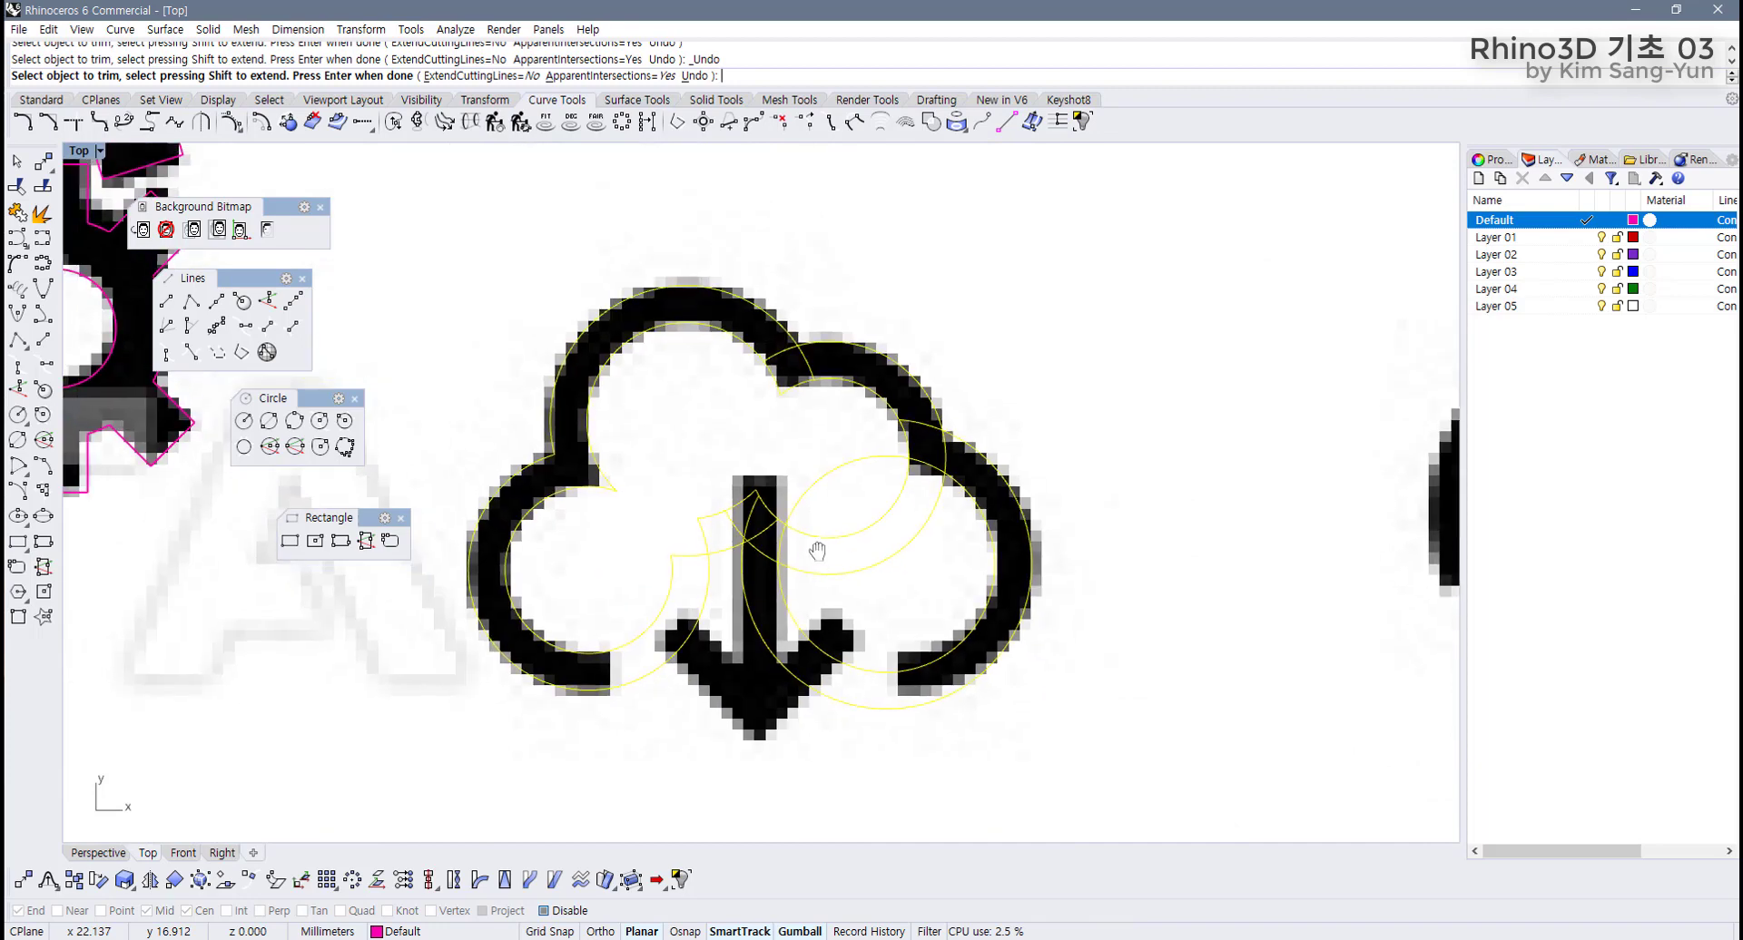
pyautogui.scroll(2, 766, 495)
pyautogui.moveTo(615, 437); pyautogui.dragTo(770, 550)
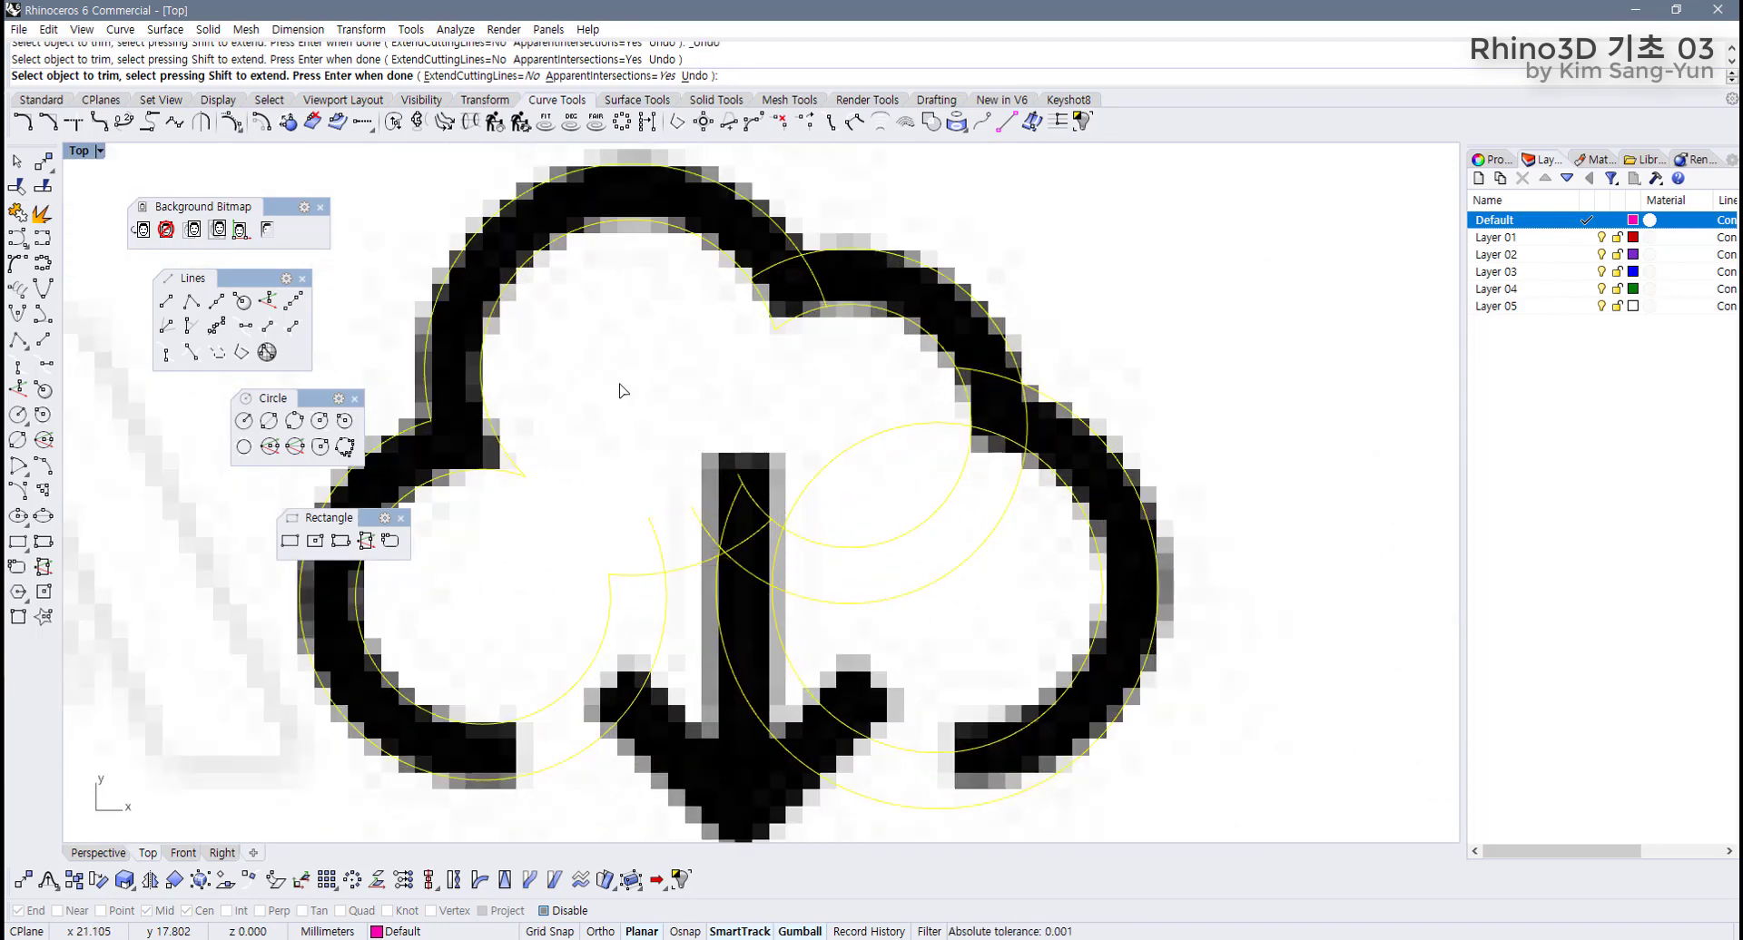
pyautogui.moveTo(584, 363); pyautogui.dragTo(694, 427)
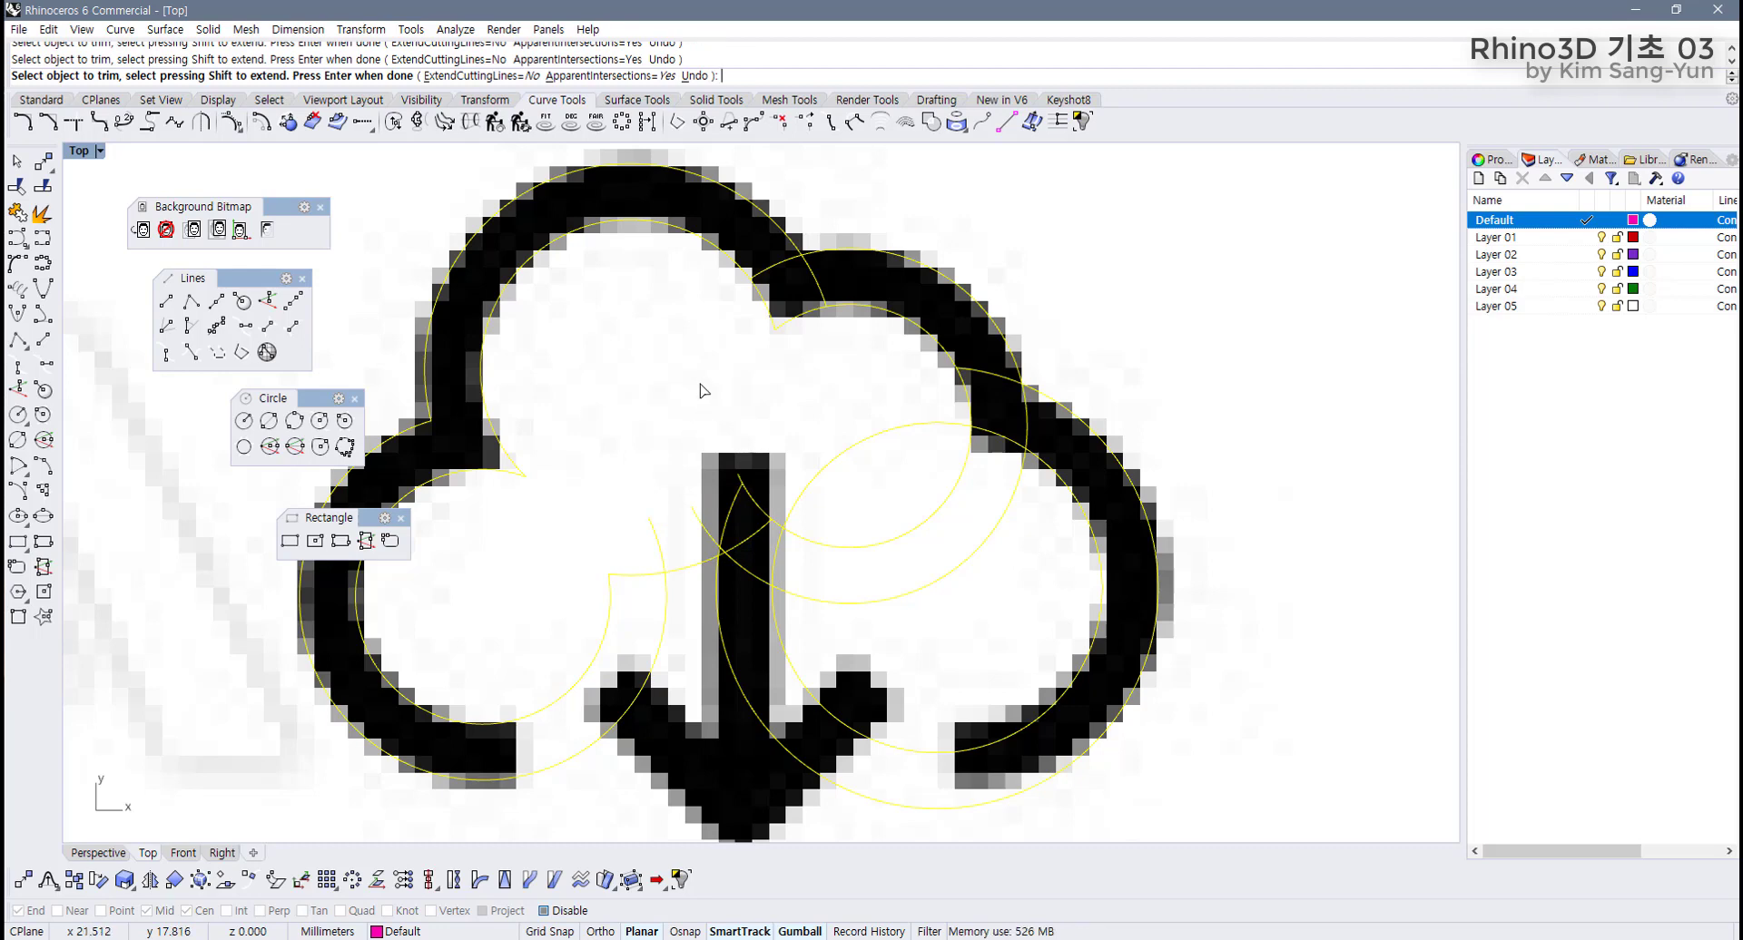
pyautogui.moveTo(701, 389); pyautogui.dragTo(681, 389, button='right')
pyautogui.moveTo(670, 374); pyautogui.dragTo(540, 462)
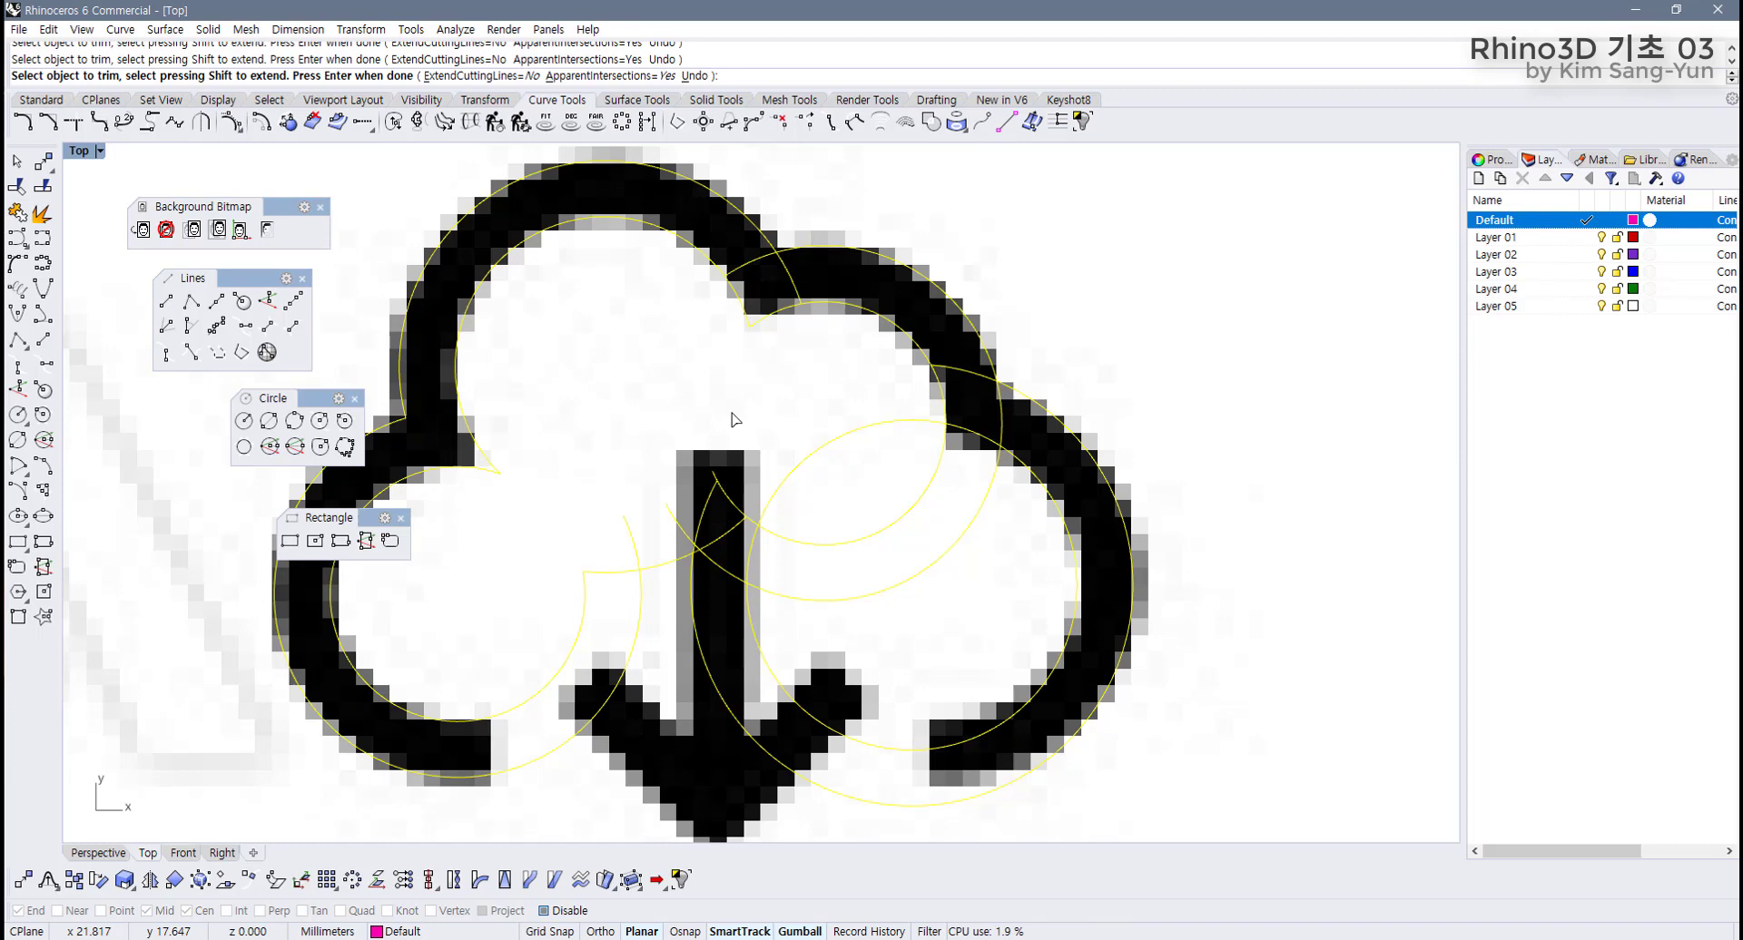
pyautogui.moveTo(721, 428); pyautogui.dragTo(624, 536)
pyautogui.moveTo(848, 504); pyautogui.dragTo(759, 439)
pyautogui.moveTo(939, 633); pyautogui.dragTo(815, 553)
pyautogui.moveTo(815, 570); pyautogui.dragTo(842, 477, button='right')
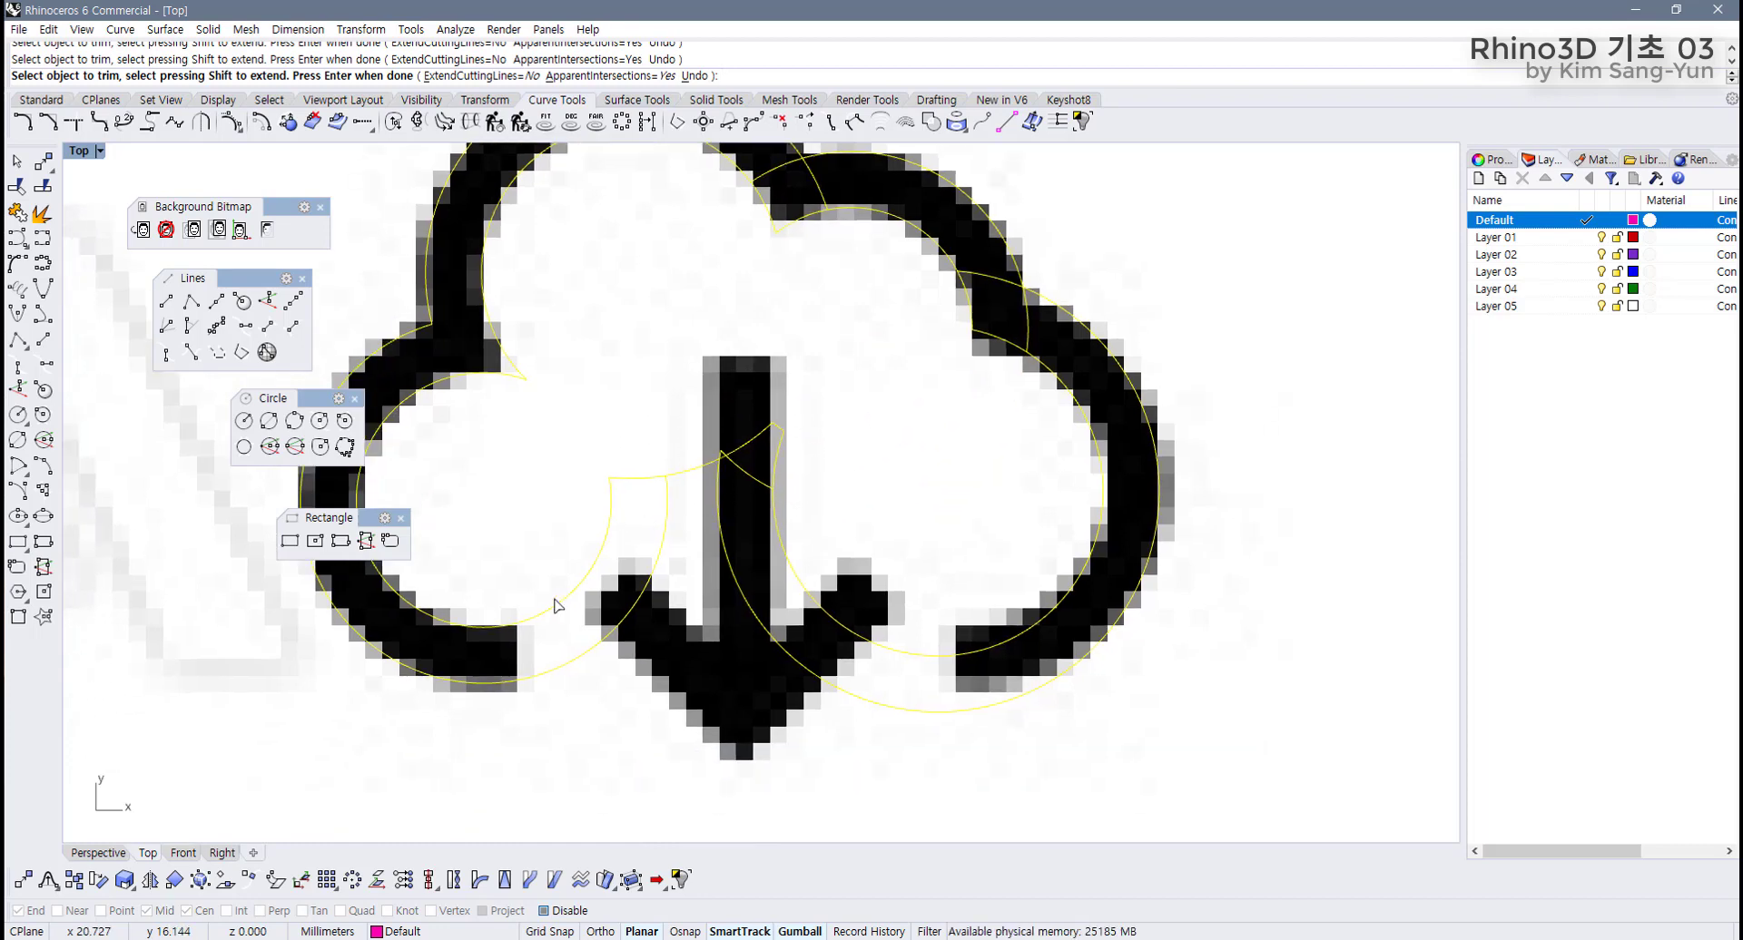
pyautogui.moveTo(562, 619); pyautogui.dragTo(623, 614, button='right')
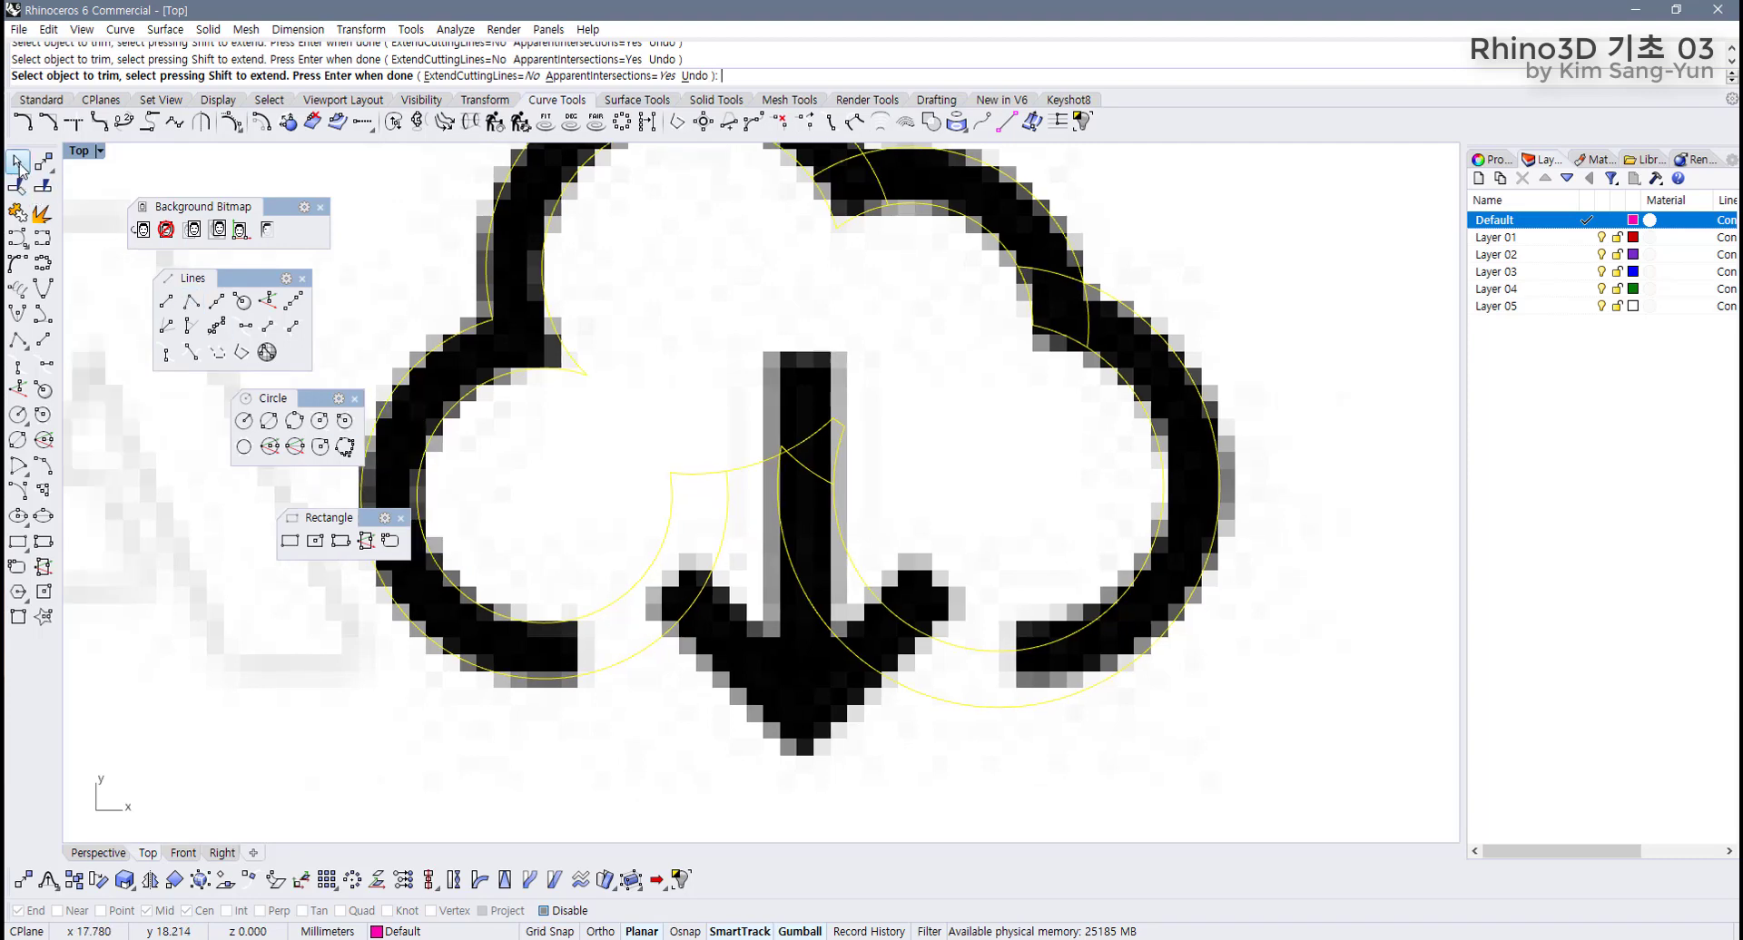
pyautogui.rightClick(527, 457)
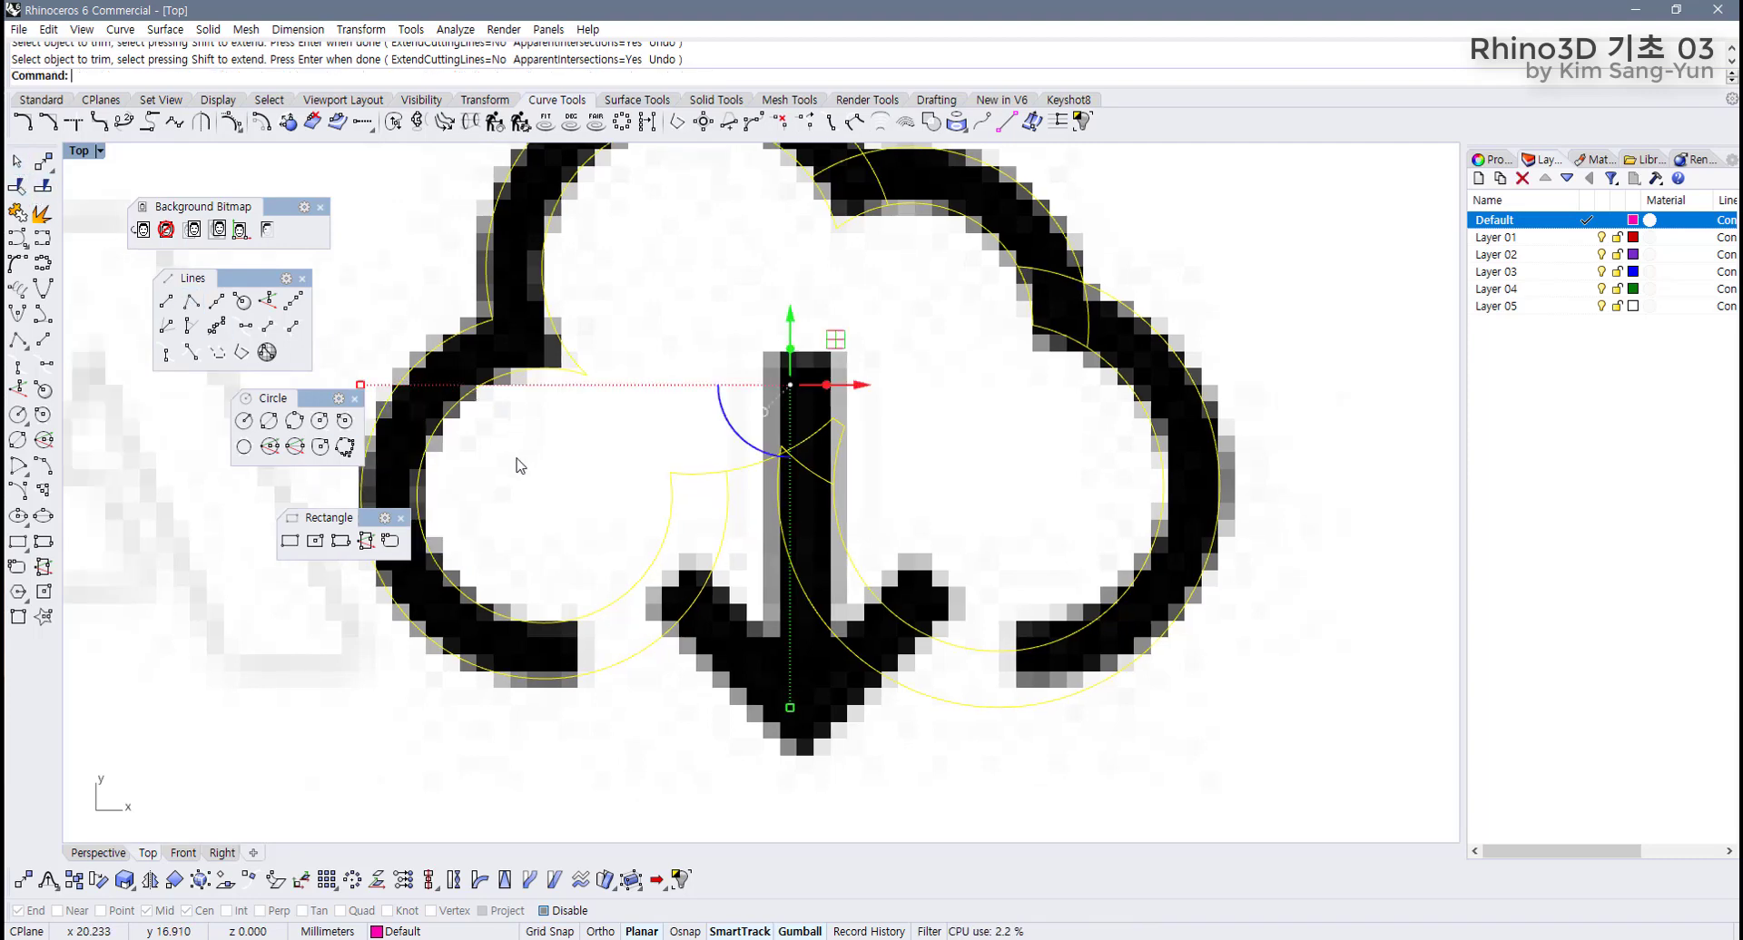
# Draw two straight vertical polylines across the cloud's outline at its two open bottom ends.
pyautogui.moveTo(290, 544); pyautogui.dragTo(309, 527, button='right')
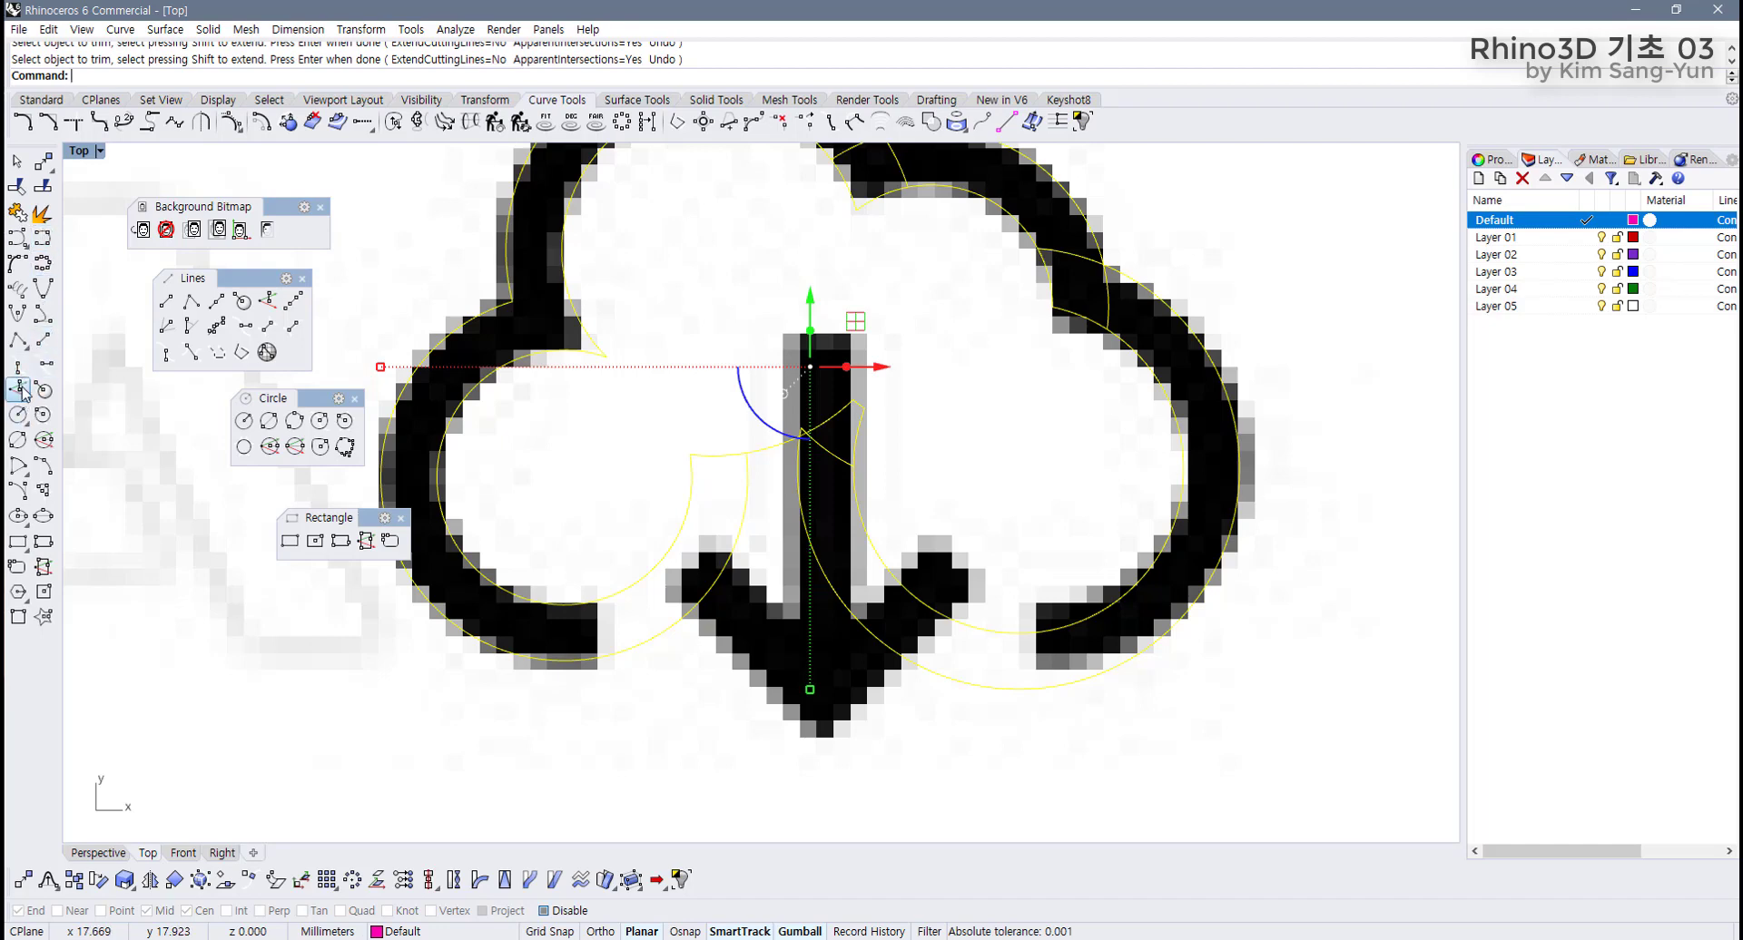
pyautogui.click(17, 339)
pyautogui.click(594, 582)
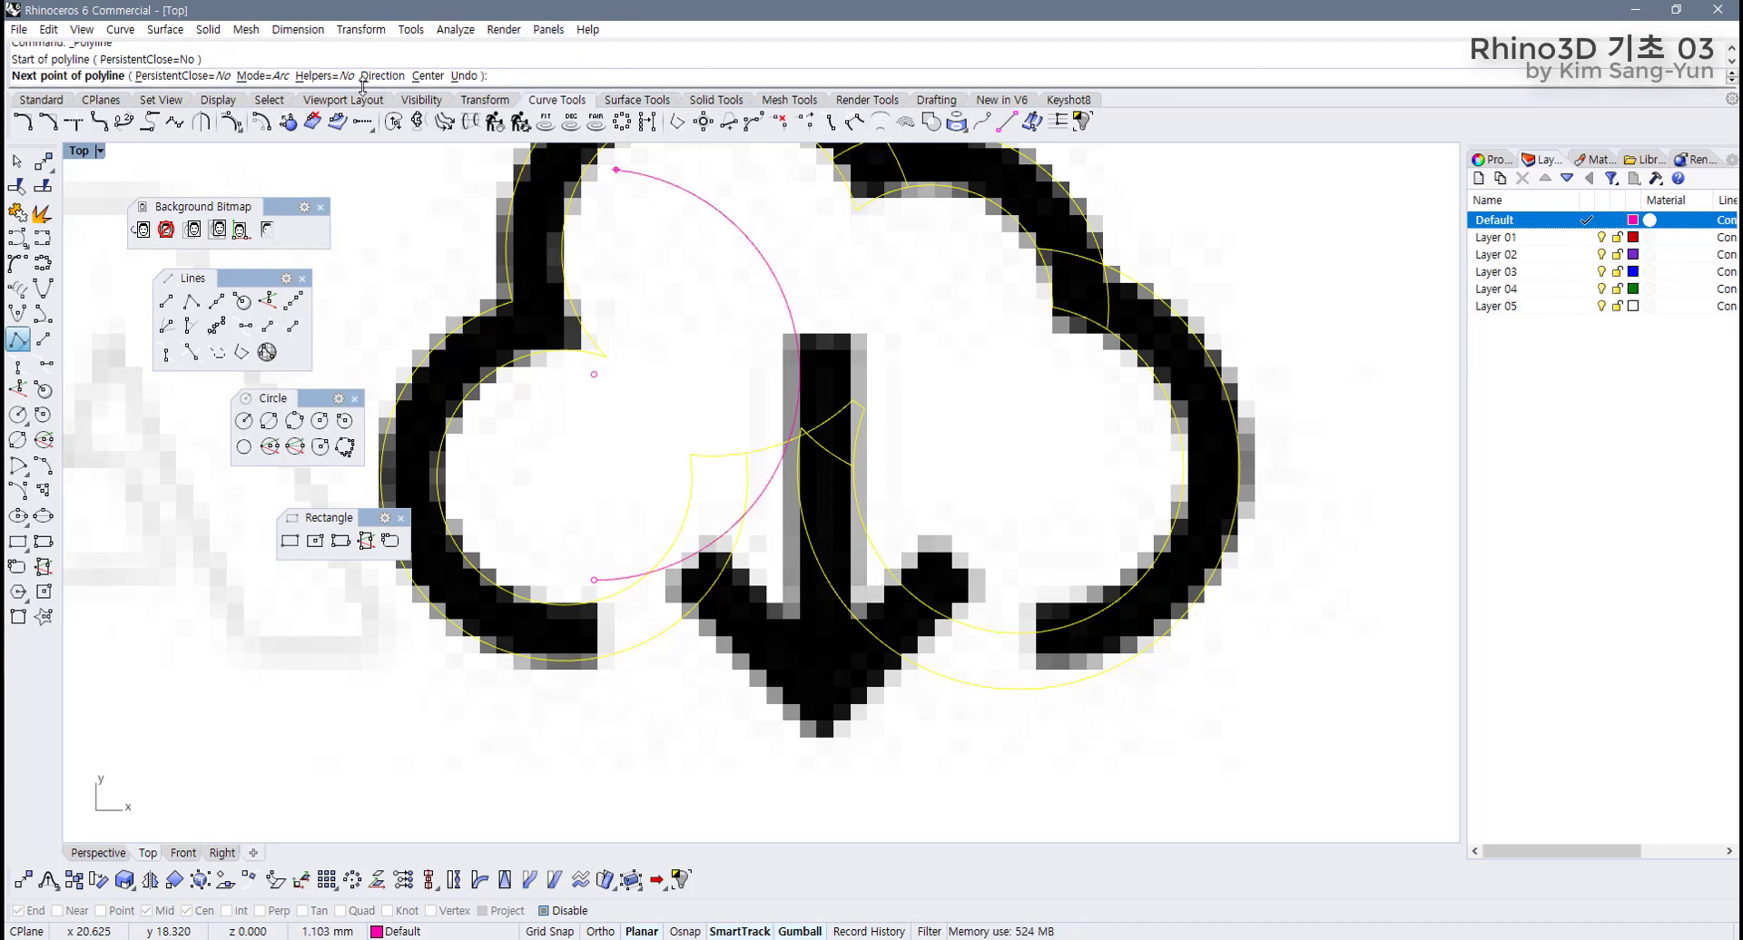
pyautogui.click(271, 77)
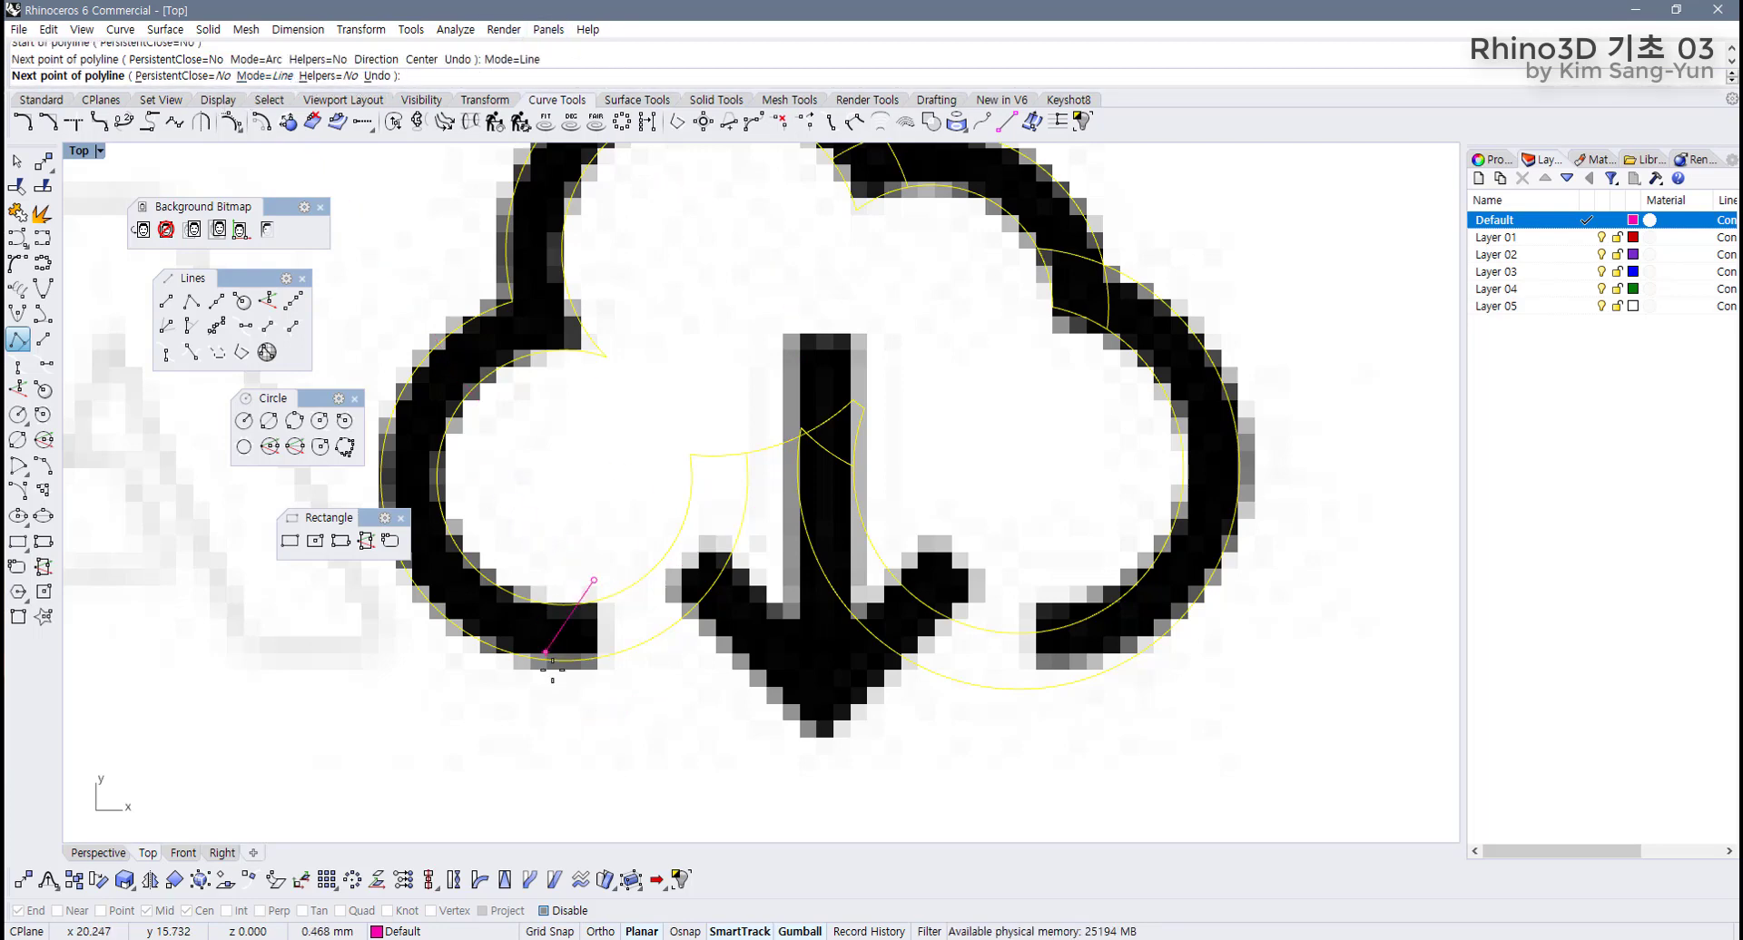
pyautogui.click(593, 746)
pyautogui.press('Return')
pyautogui.press('Return')
pyautogui.click(1038, 589)
pyautogui.click(1039, 737)
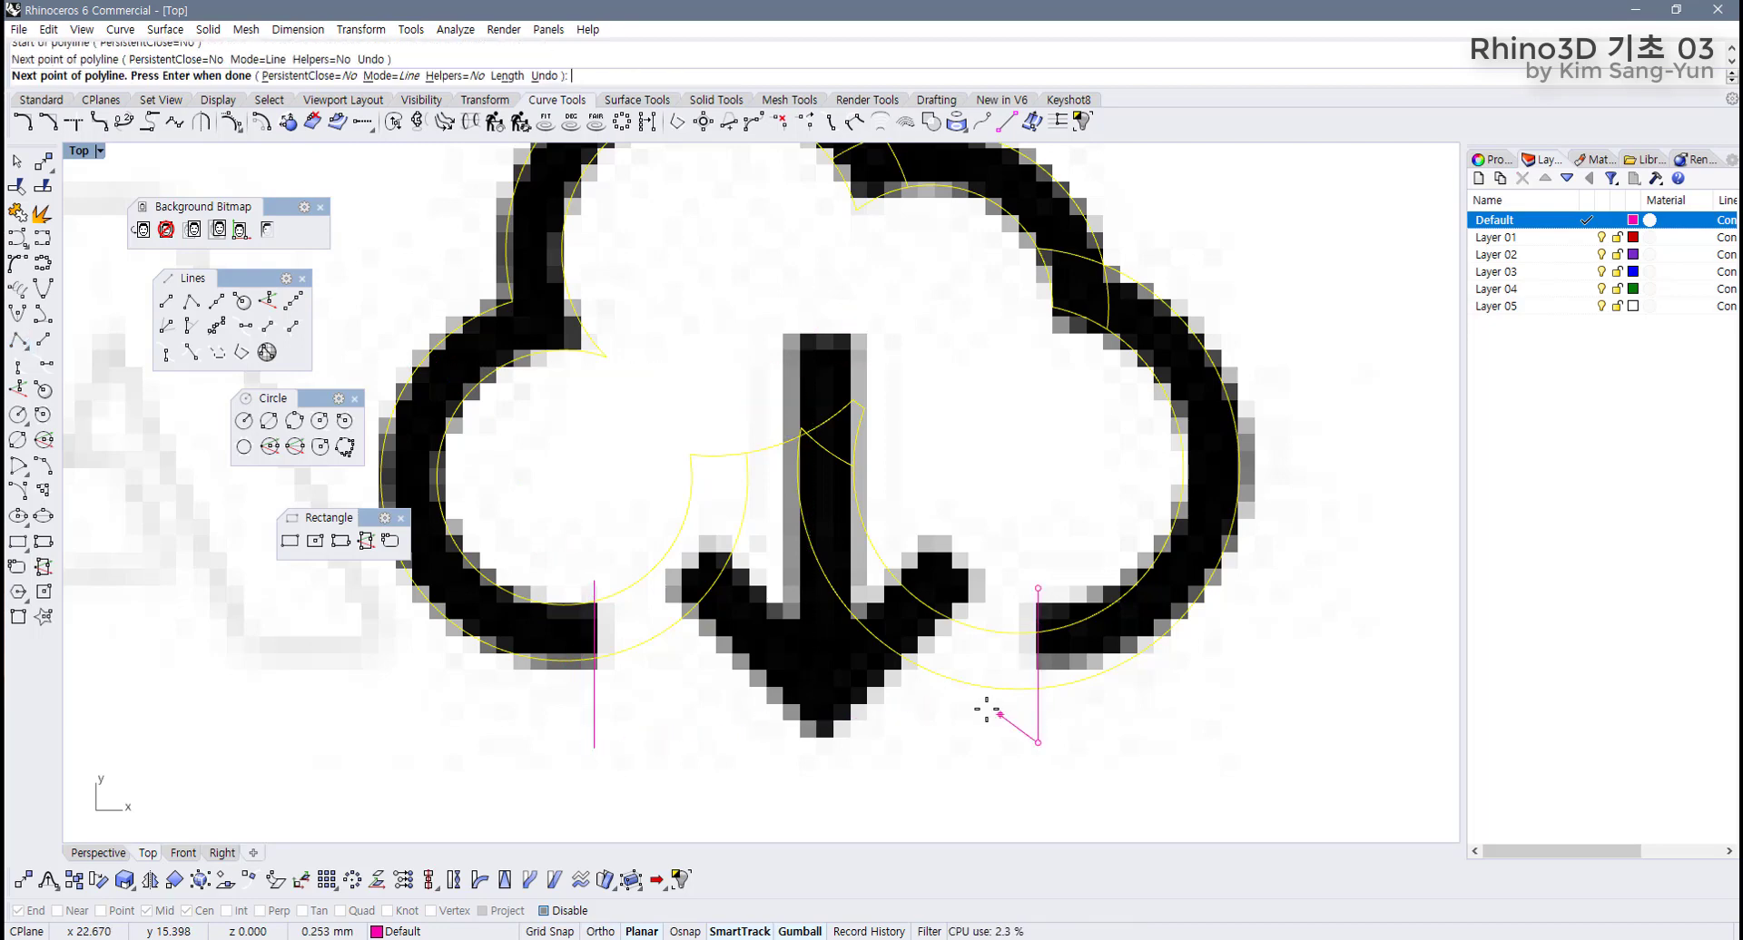
pyautogui.scroll(-2, 957, 699)
pyautogui.press('Return')
pyautogui.scroll(1, 1065, 551)
pyautogui.moveTo(1173, 323); pyautogui.dragTo(569, 826)
pyautogui.scroll(3, 666, 585)
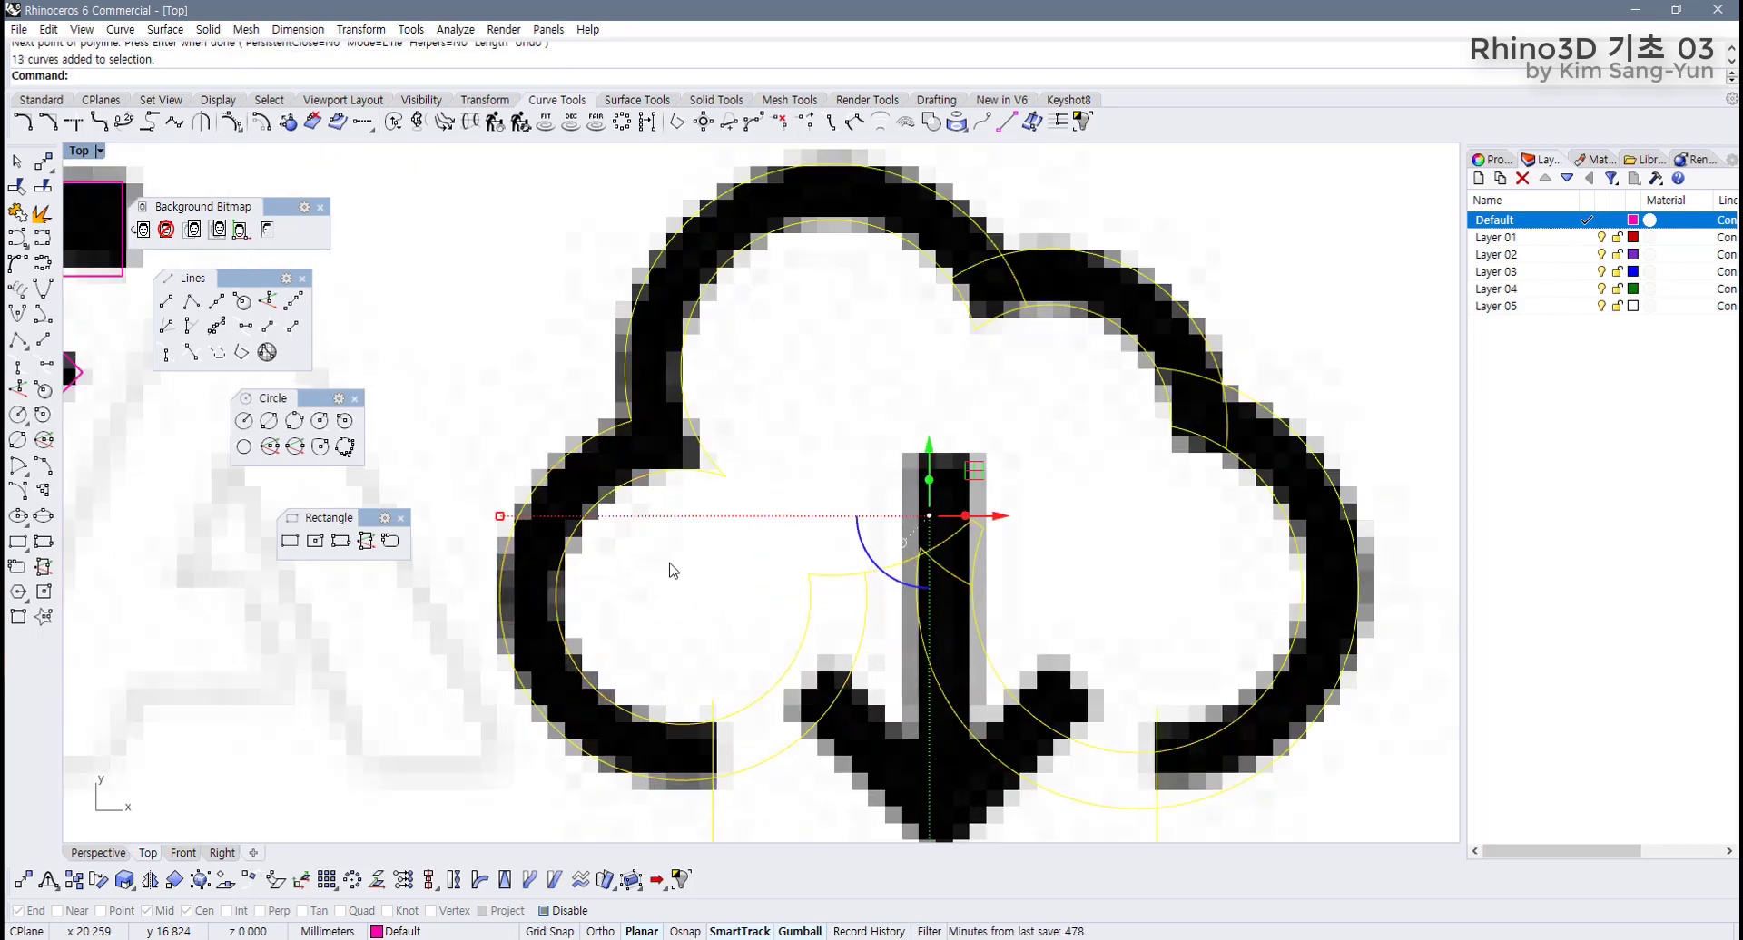
pyautogui.press('Escape')
pyautogui.scroll(2, 717, 463)
pyautogui.scroll(-3, 713, 463)
pyautogui.scroll(3, 707, 460)
pyautogui.scroll(-2, 707, 460)
pyautogui.scroll(1, 710, 468)
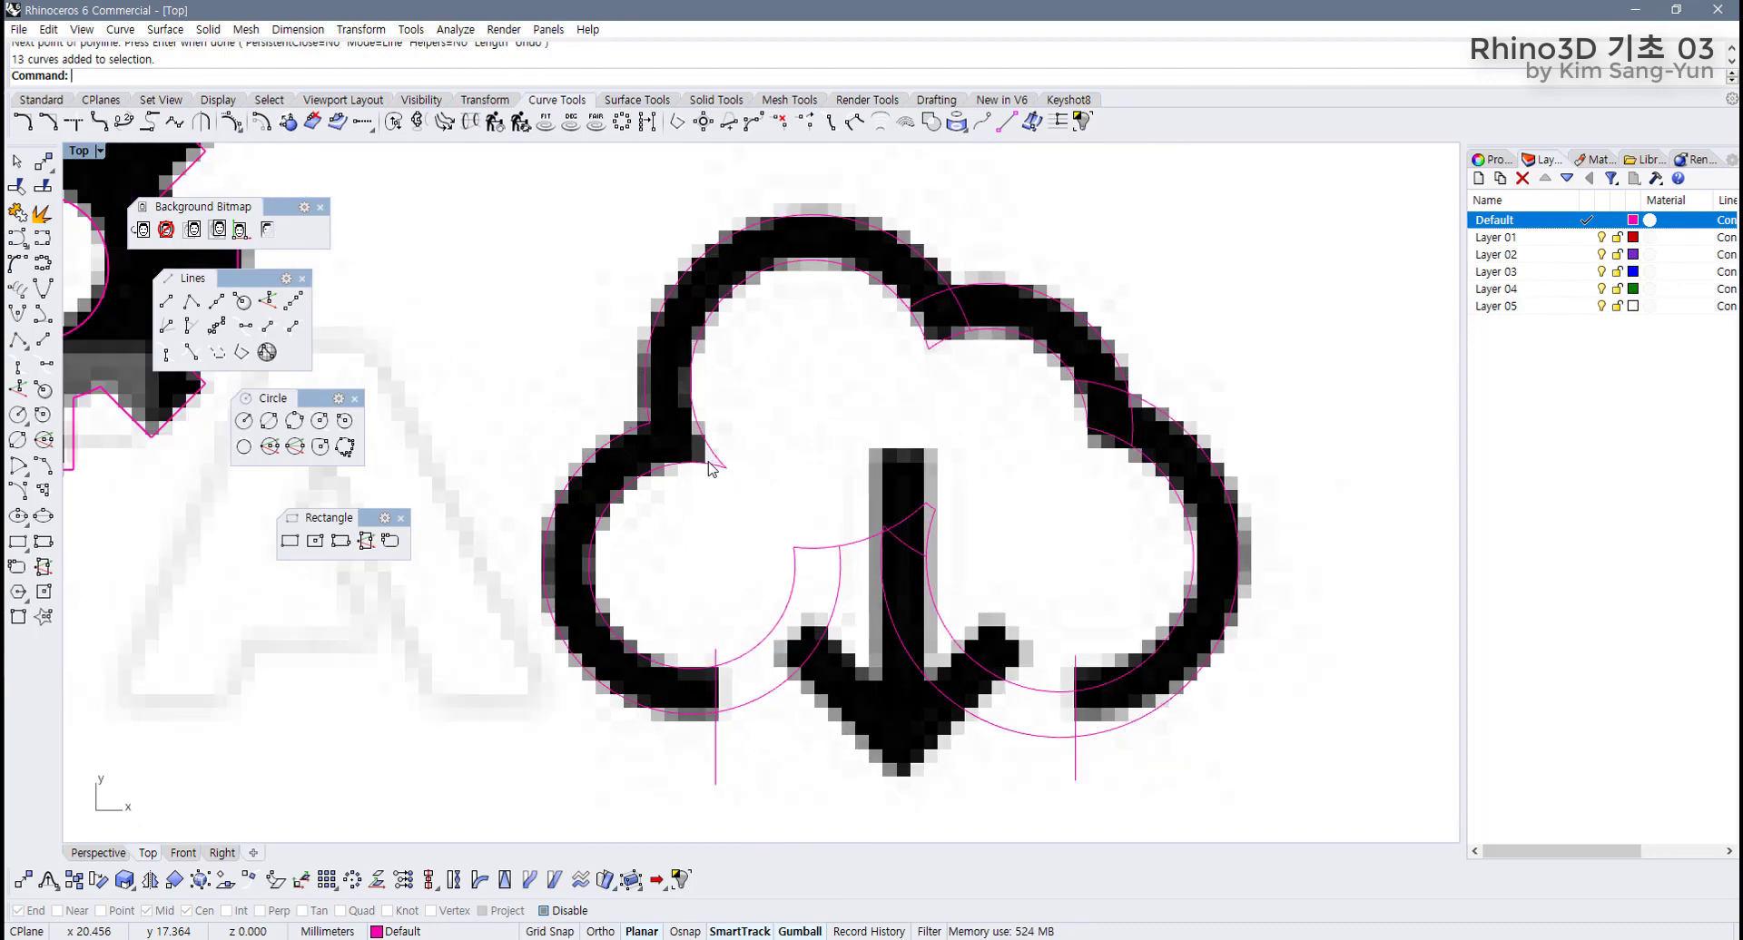
pyautogui.scroll(-4, 713, 493)
# Draw a short vertical line across the pointed inner corner where the lower-left and top lobes meet.
pyautogui.scroll(10, 707, 530)
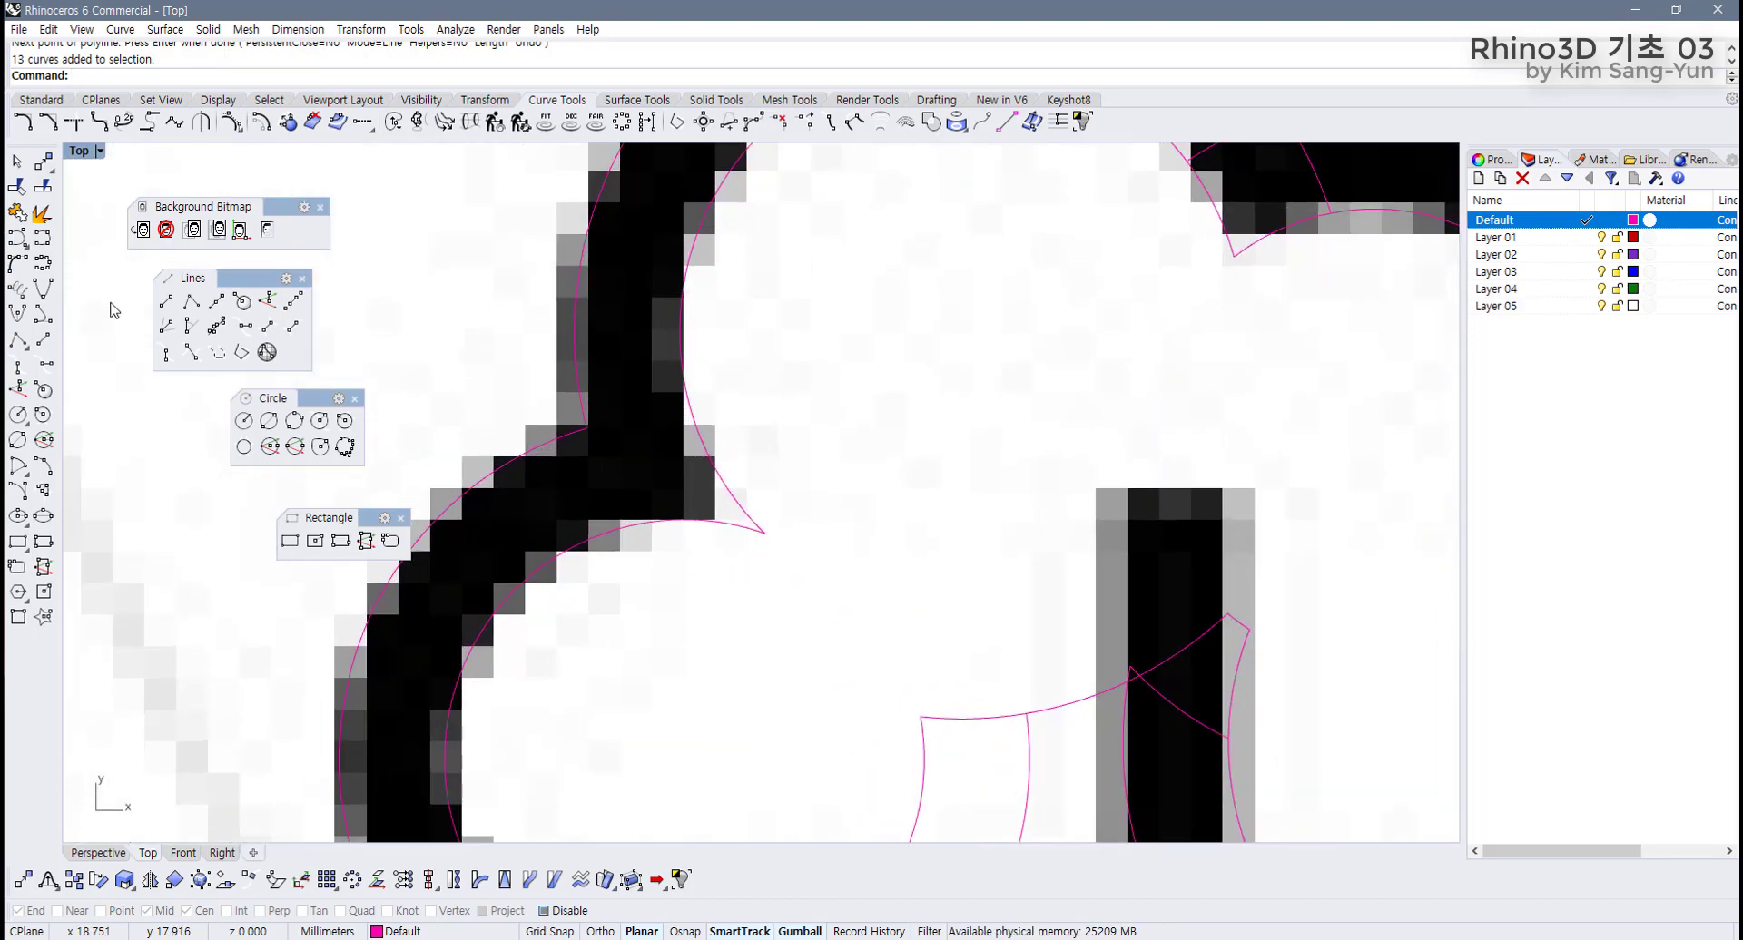
pyautogui.click(17, 340)
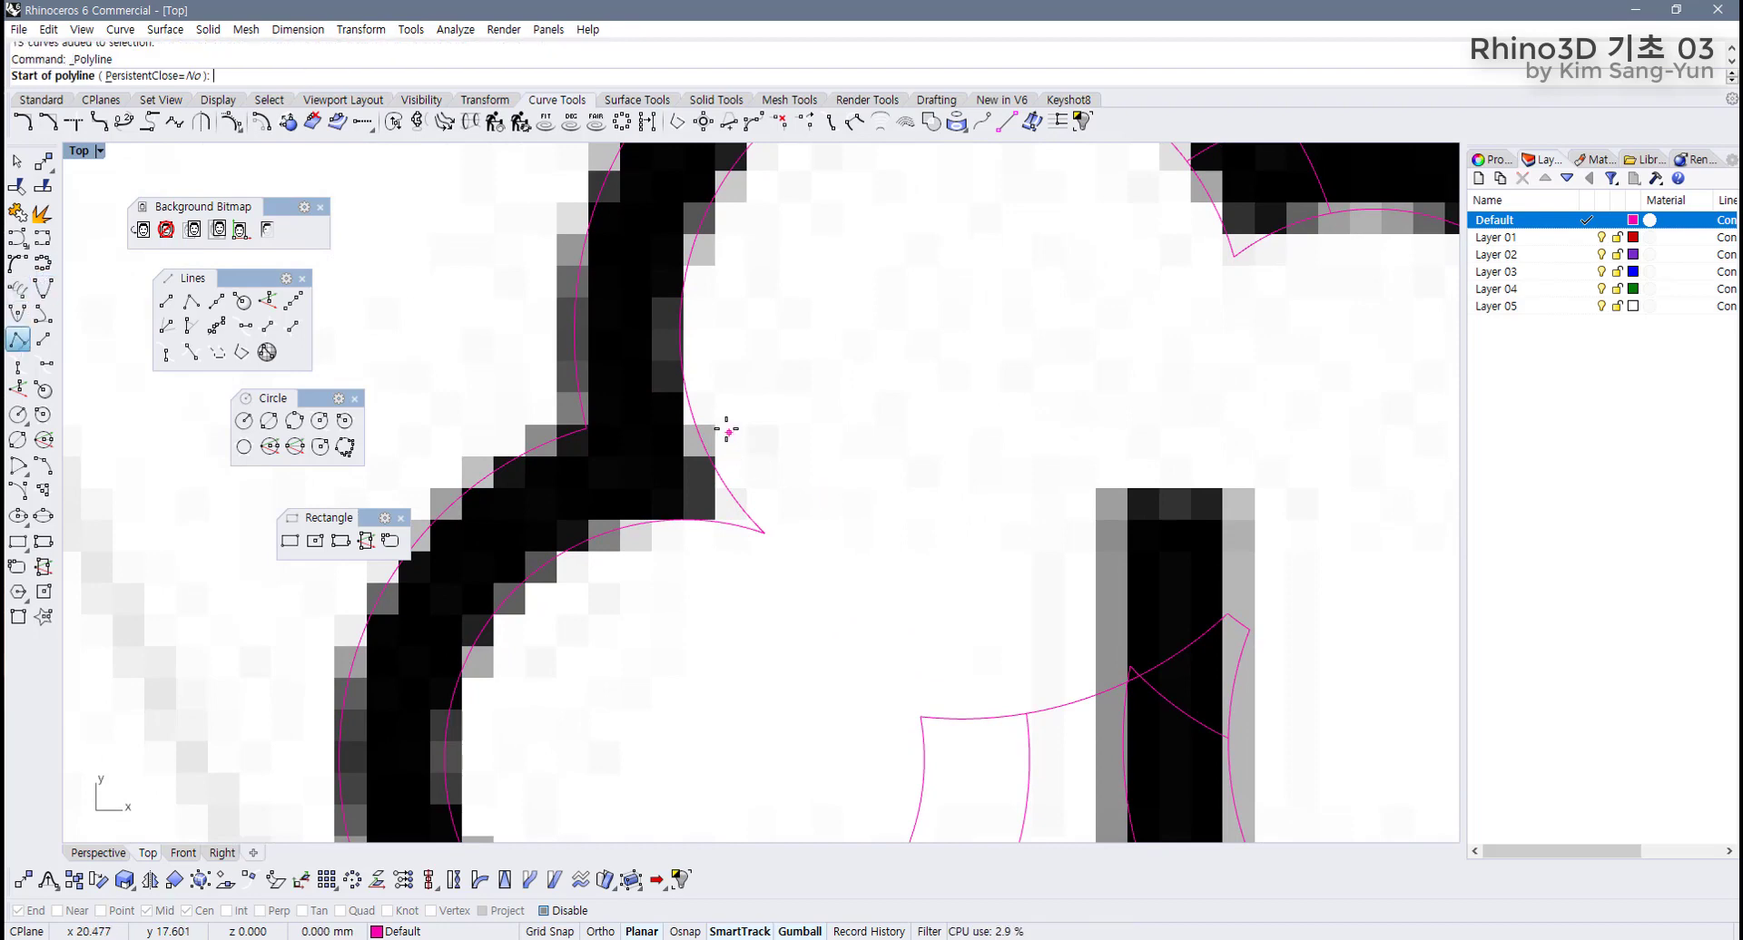
pyautogui.click(703, 399)
pyautogui.click(703, 600)
pyautogui.press('Return')
pyautogui.scroll(-5, 845, 468)
pyautogui.press('Return')
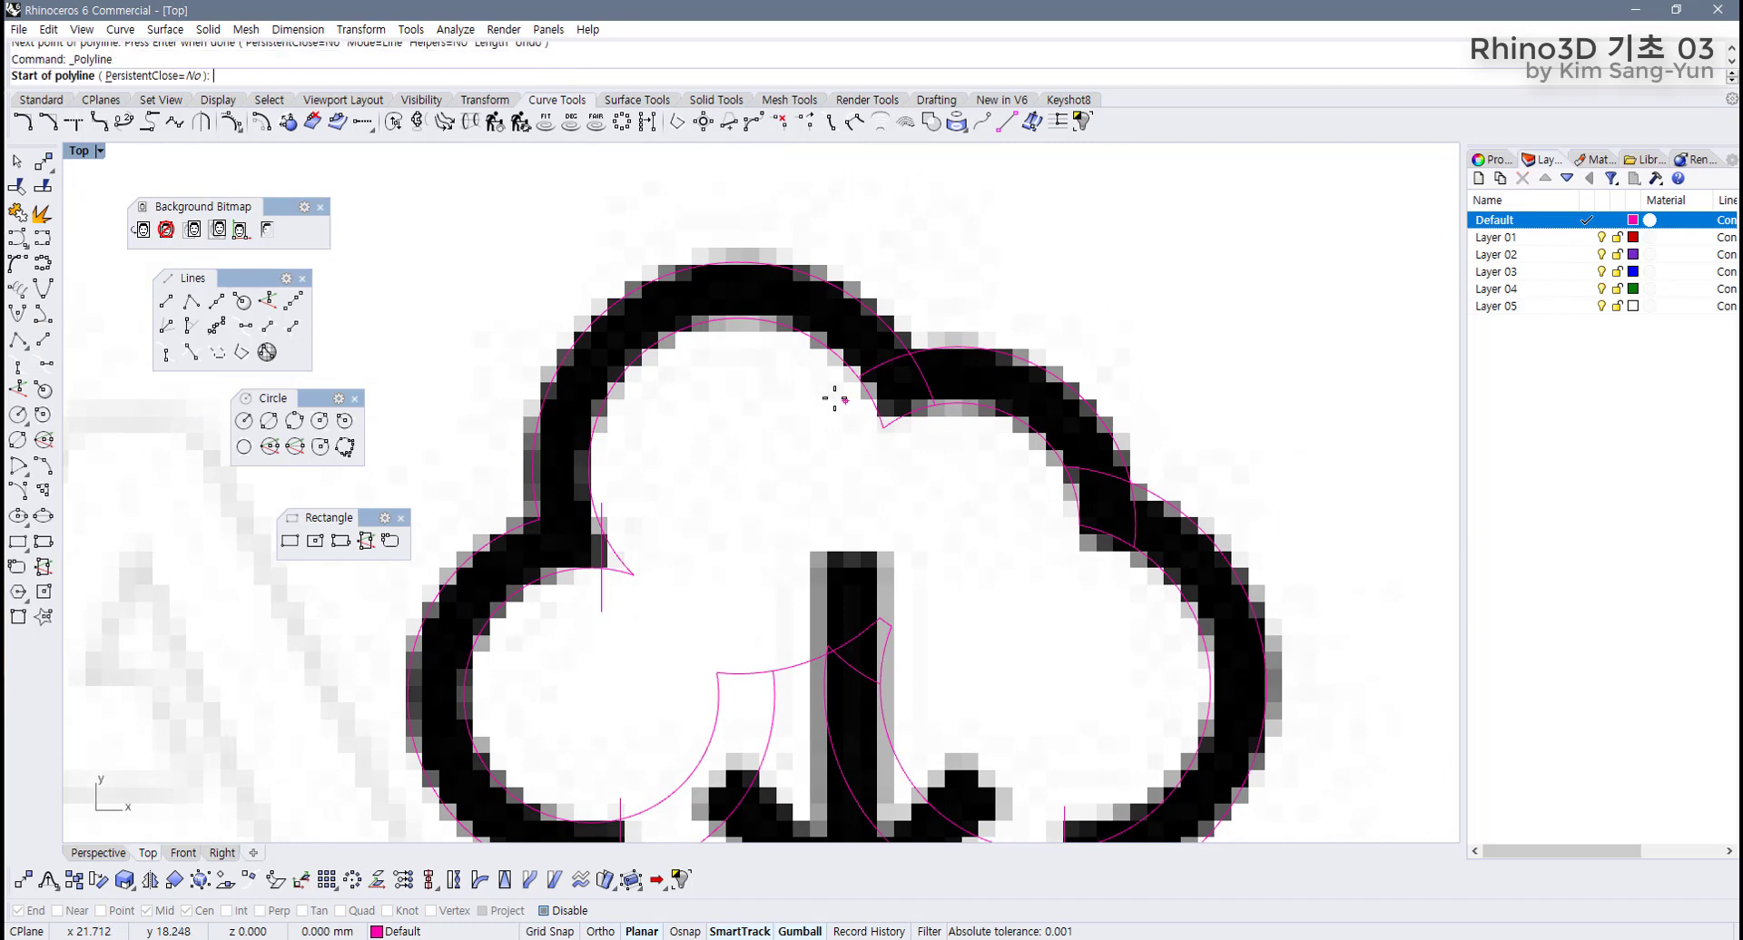
pyautogui.scroll(-1, 934, 482)
pyautogui.press('Escape')
# Trim the overshooting curve ends at the inner corner where the lower-left and top lobes meet the short vertical line, and finish trimming.
pyautogui.moveTo(664, 413); pyautogui.dragTo(574, 536)
pyautogui.scroll(2, 588, 498)
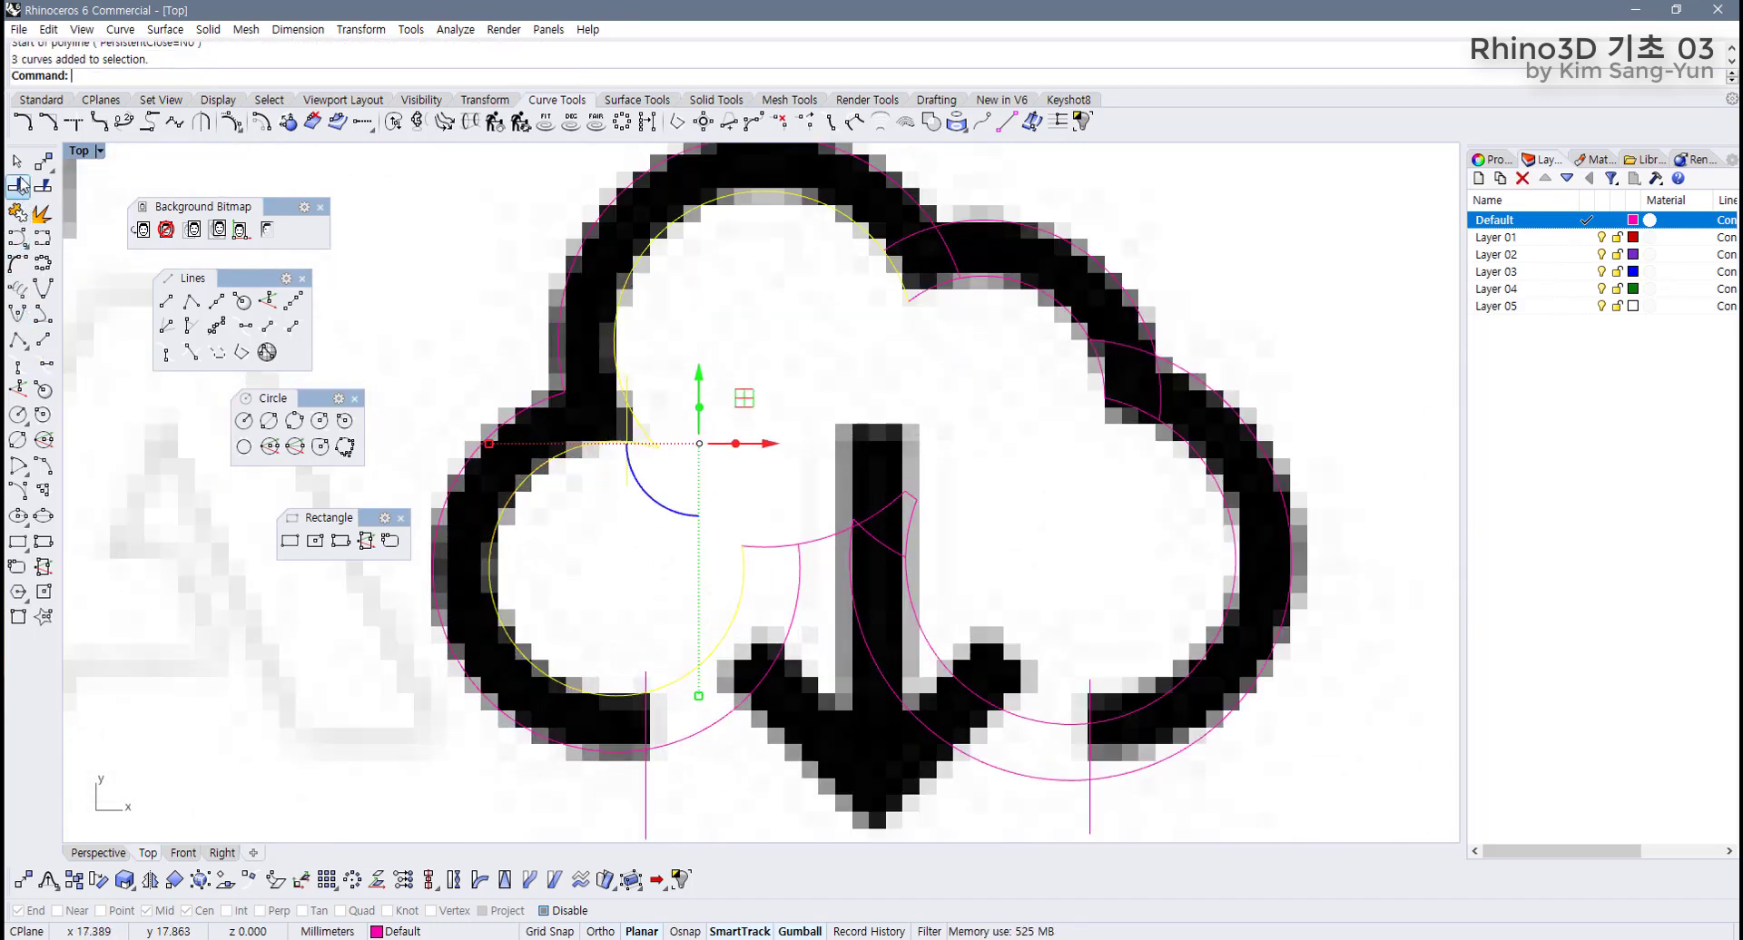
pyautogui.click(17, 186)
pyautogui.moveTo(707, 405); pyautogui.dragTo(643, 479)
pyautogui.click(627, 463)
pyautogui.scroll(-2, 716, 408)
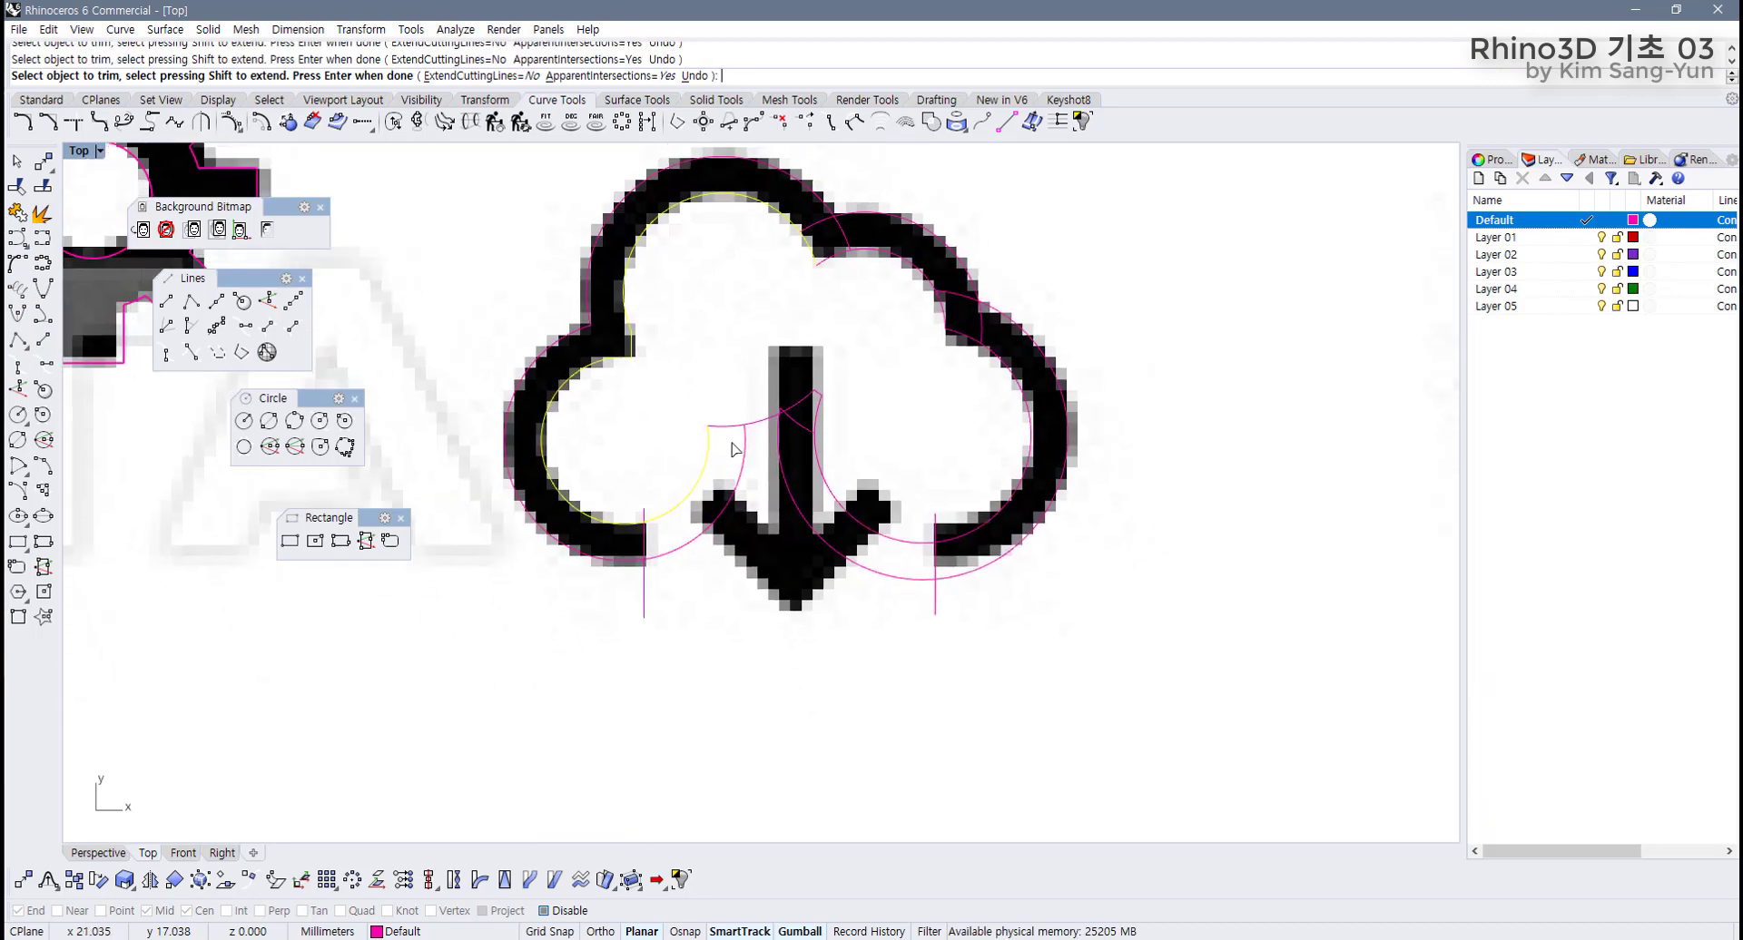
pyautogui.scroll(2, 697, 487)
pyautogui.moveTo(711, 495); pyautogui.dragTo(672, 594)
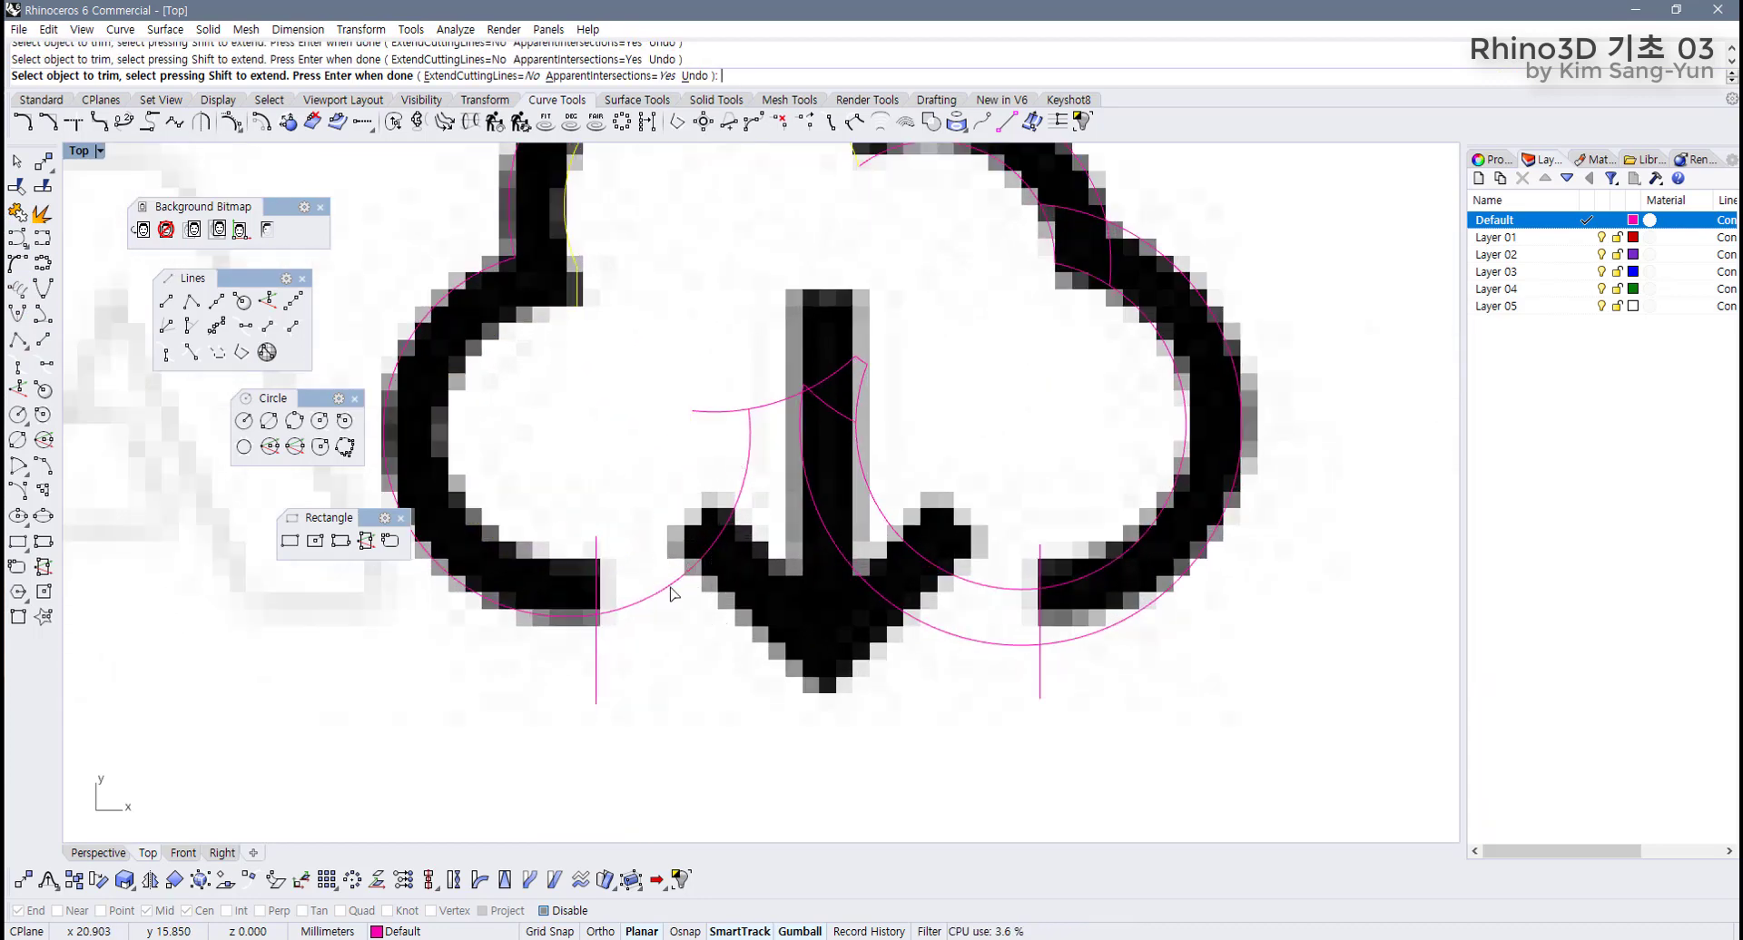
pyautogui.press('Return')
# Trim the circle arcs between the cloud's two open bottom ends and the excess of both vertical end lines, using all cloud curves as cutters.
pyautogui.scroll(-2, 669, 591)
pyautogui.moveTo(986, 302); pyautogui.dragTo(539, 670)
pyautogui.scroll(2, 430, 563)
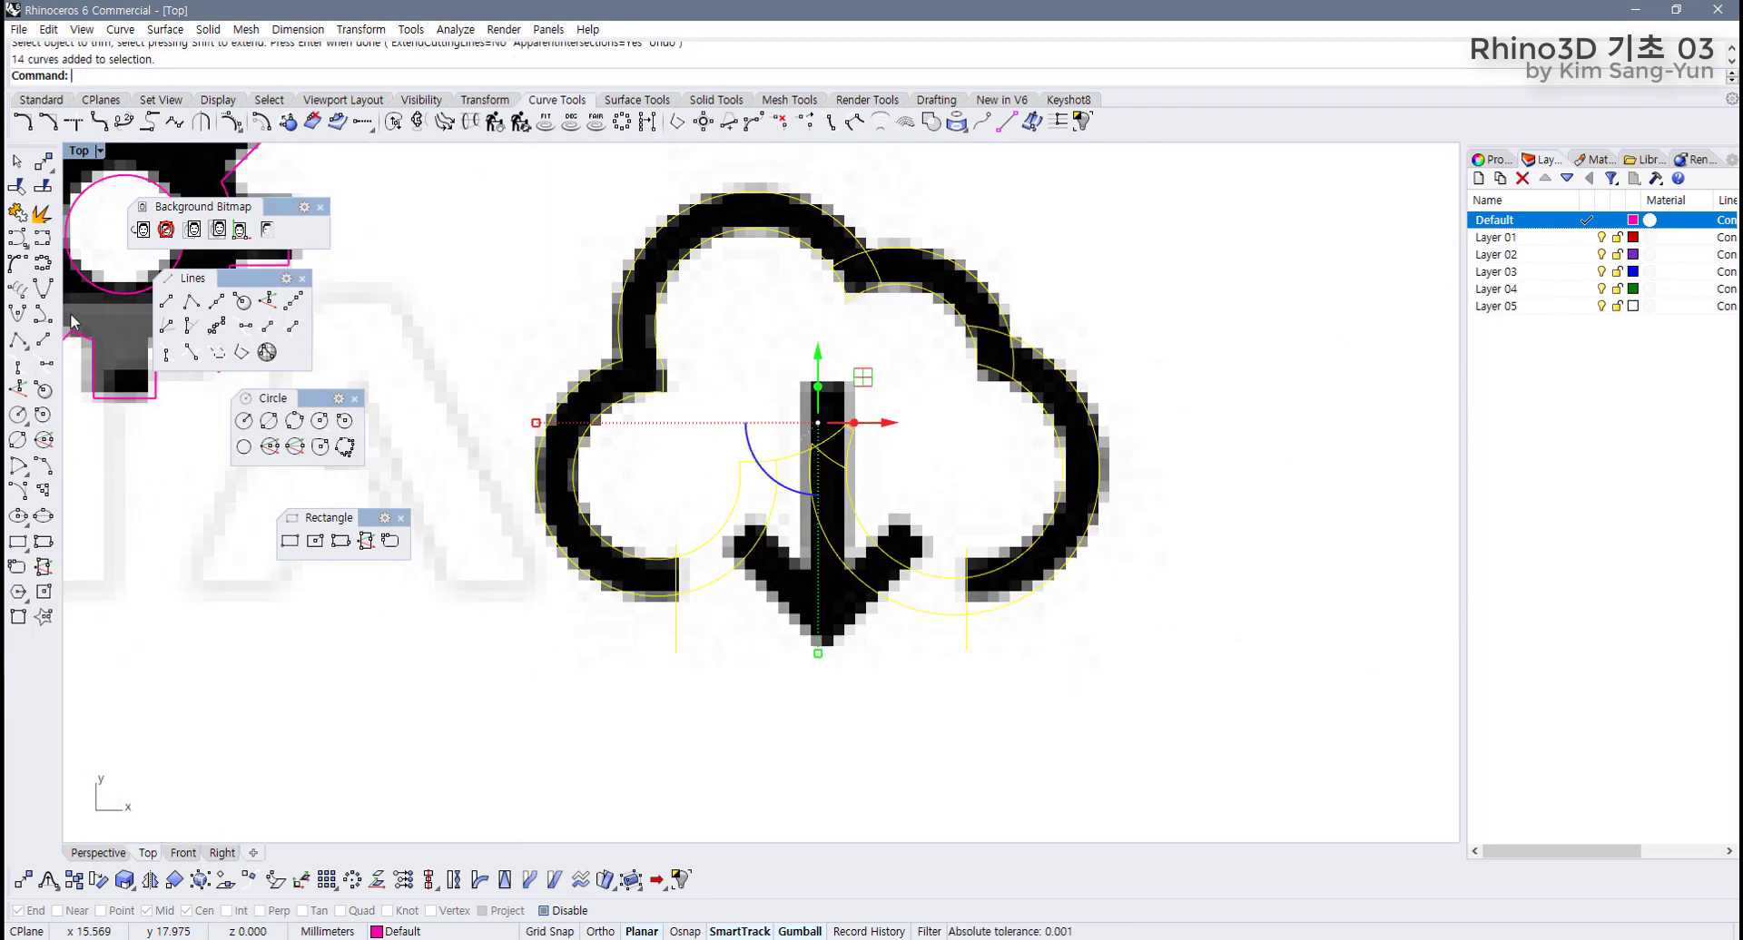
pyautogui.click(17, 186)
pyautogui.scroll(2, 647, 532)
pyautogui.moveTo(717, 662); pyautogui.dragTo(625, 741)
pyautogui.click(726, 606)
pyautogui.click(665, 490)
pyautogui.moveTo(1374, 499); pyautogui.dragTo(1128, 585, button='right')
pyautogui.scroll(-3, 1131, 586)
pyautogui.click(1080, 672)
pyautogui.scroll(-4, 1058, 700)
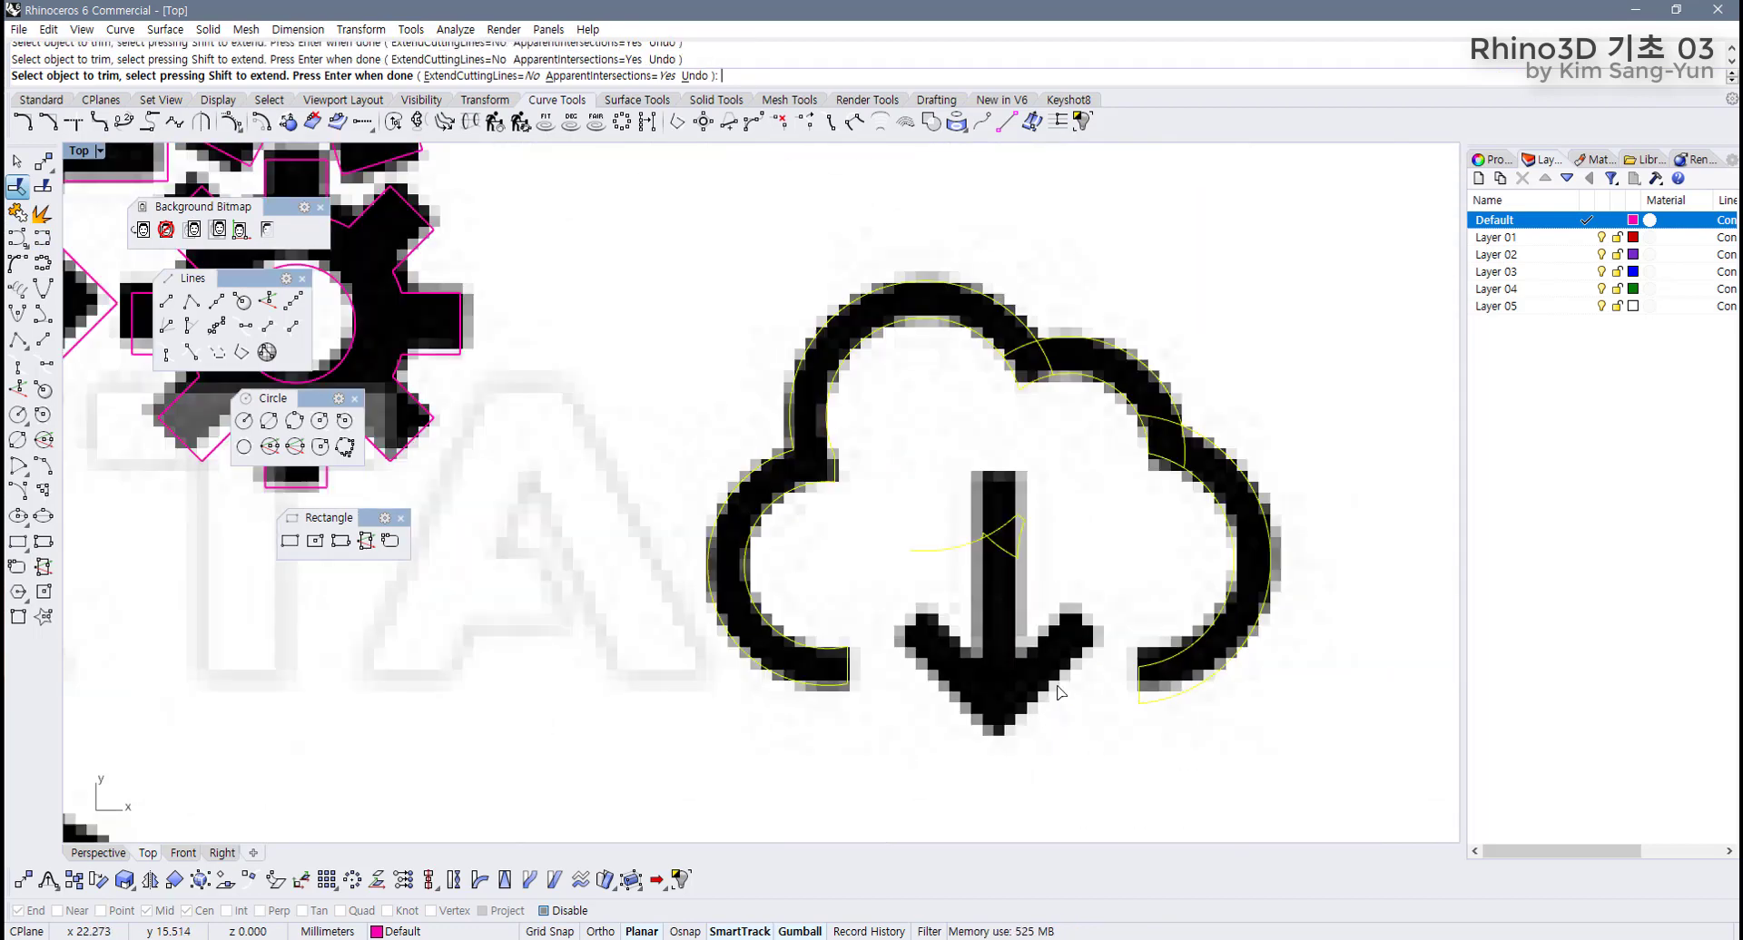
pyautogui.press('Return')
# Hide the background bitmap and trim the overlapping arcs inside the outline band at the two right-hand lobe junctions.
pyautogui.click(266, 229)
pyautogui.scroll(1, 737, 442)
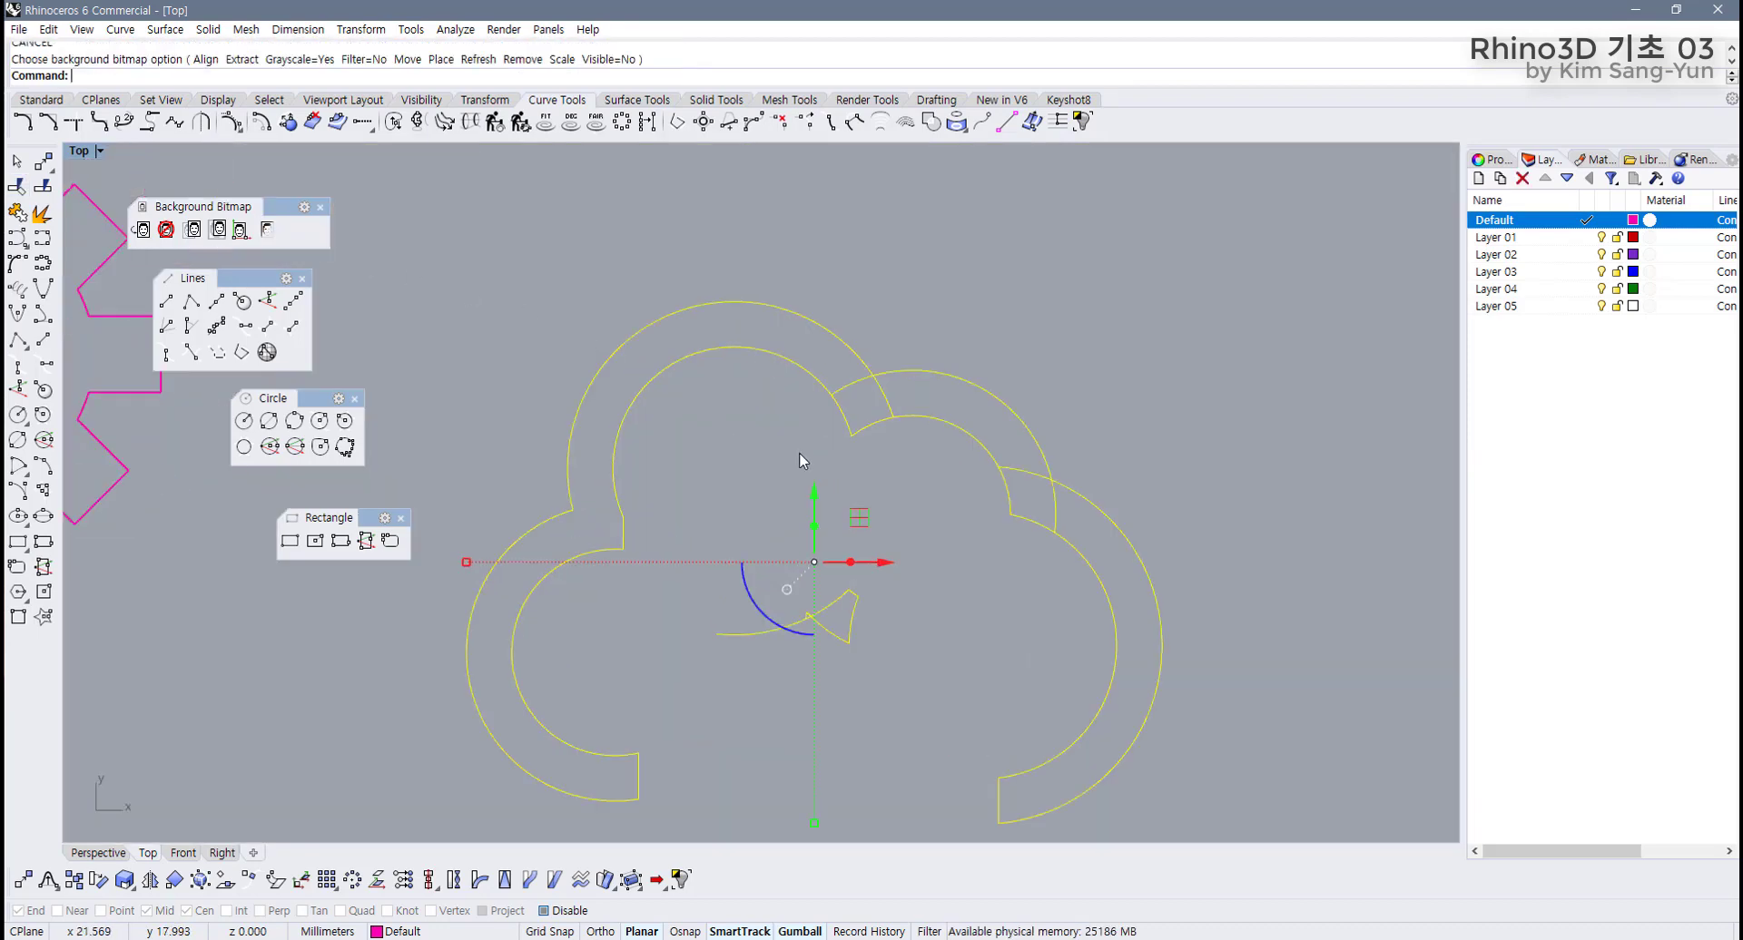
pyautogui.click(17, 187)
pyautogui.scroll(2, 876, 413)
pyautogui.click(844, 367)
pyautogui.click(1116, 513)
pyautogui.scroll(-3, 993, 517)
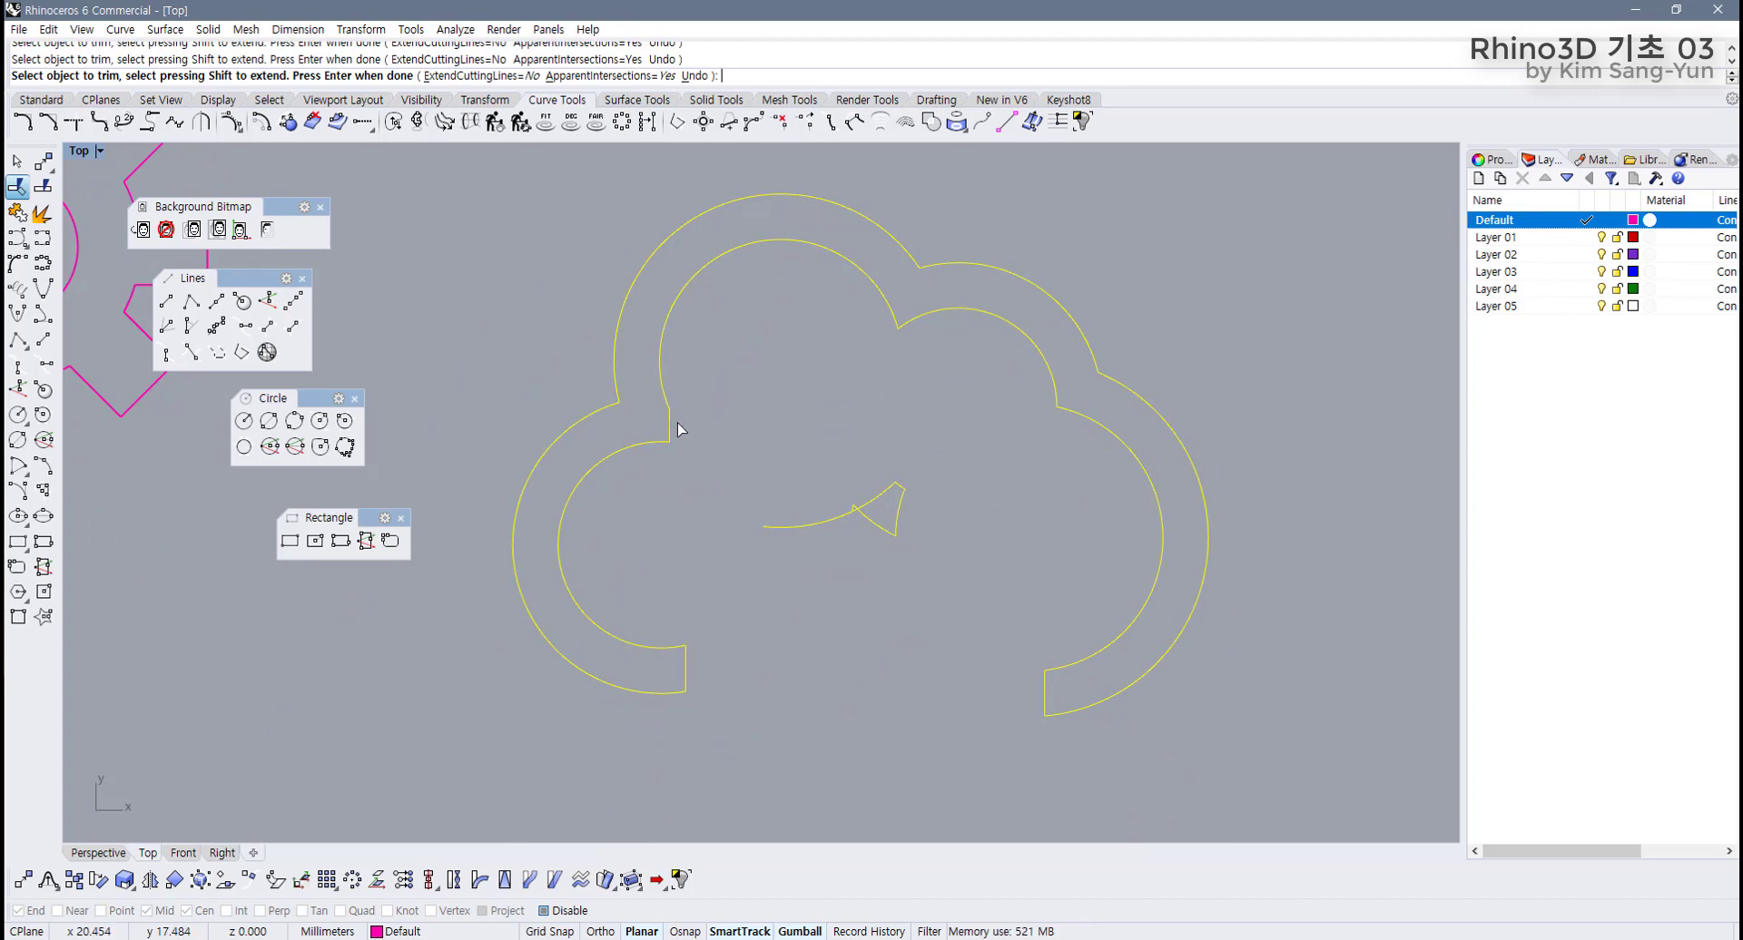
pyautogui.press('Return')
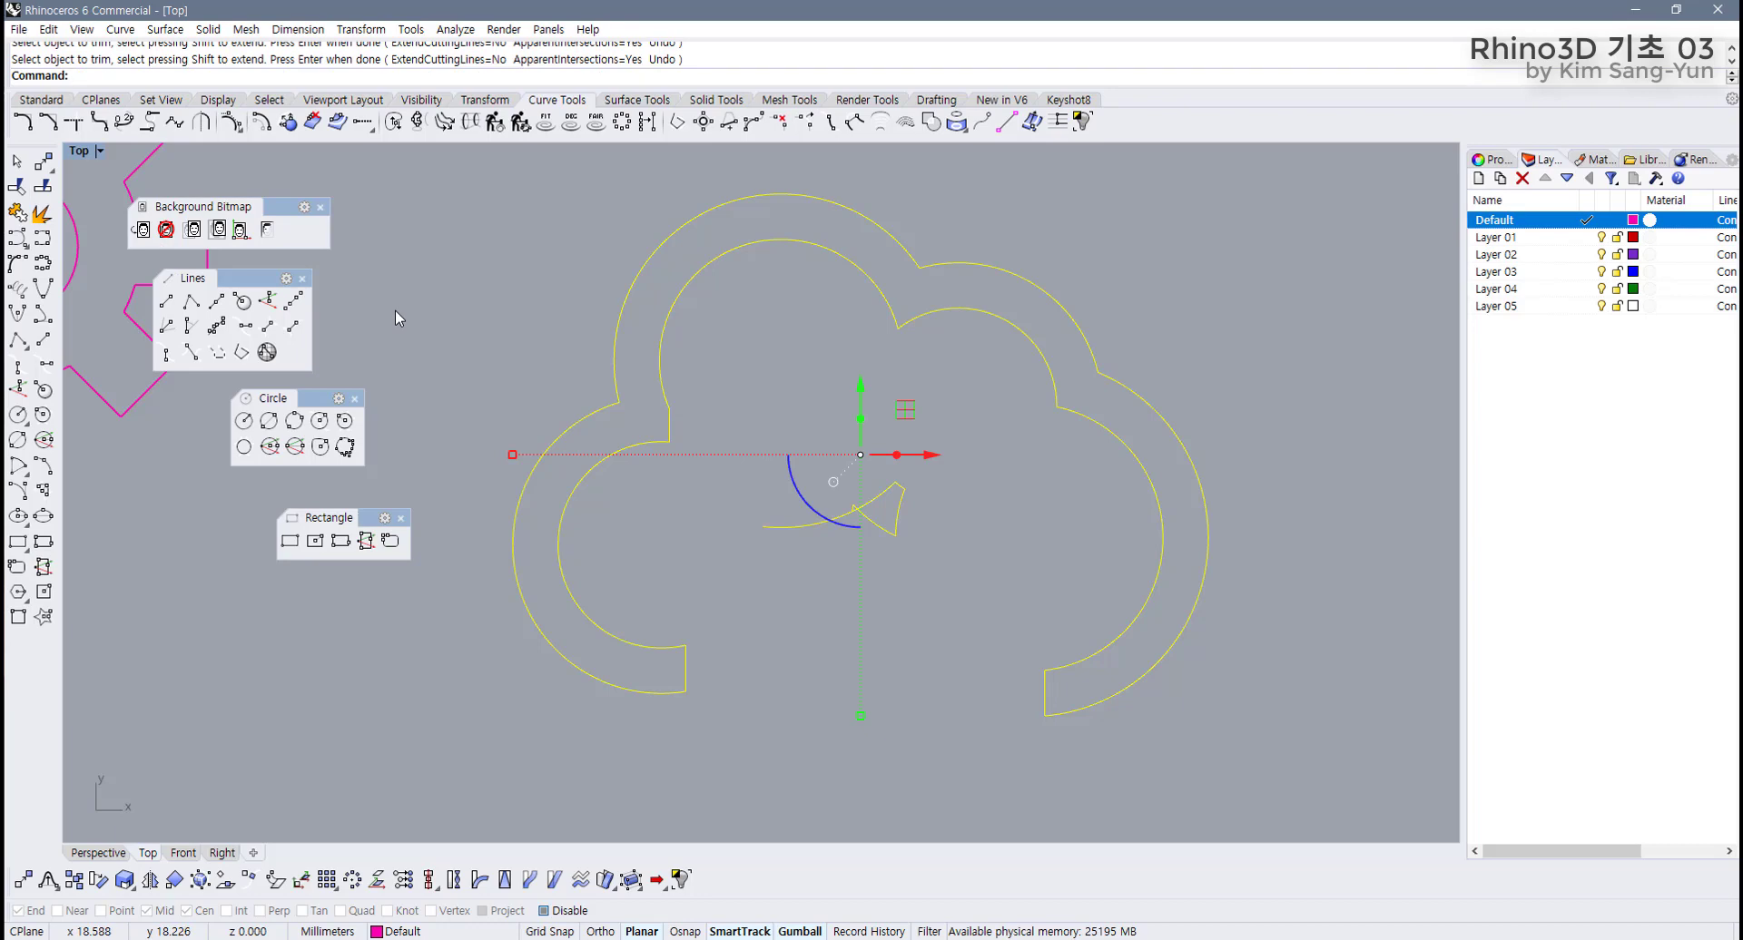
# Delete the leftover arc fragments in the middle of the cloud.
pyautogui.rightClick(20, 188)
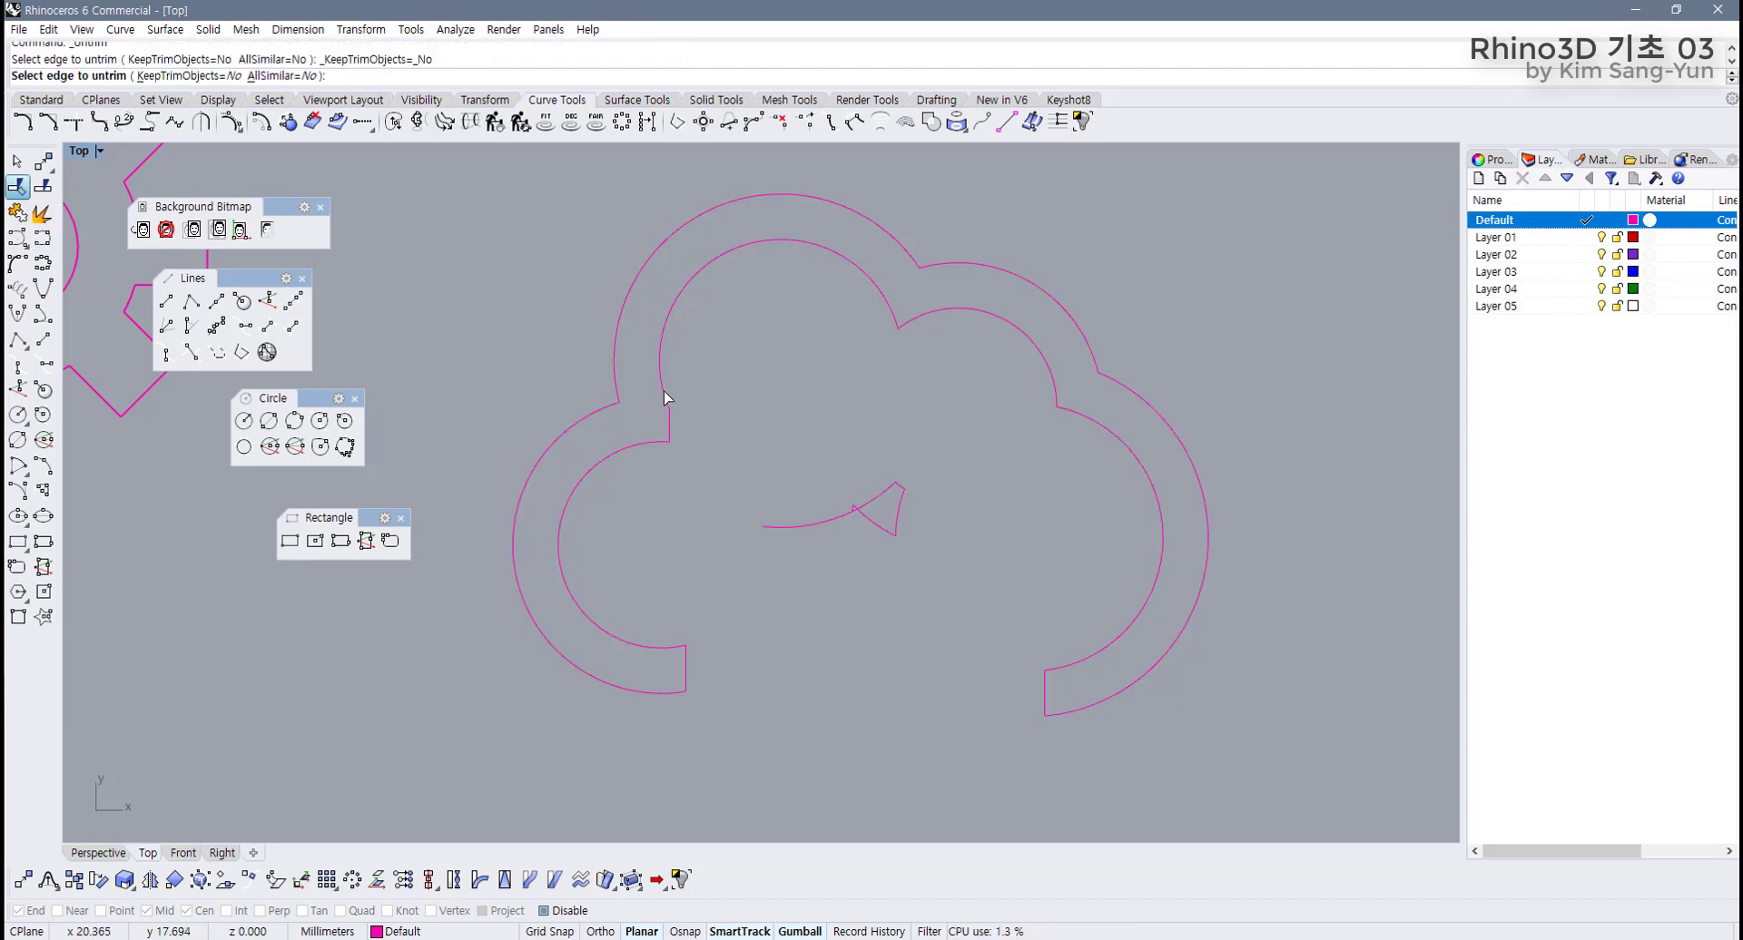
pyautogui.press('Escape')
pyautogui.scroll(-4, 722, 423)
pyautogui.moveTo(735, 438); pyautogui.dragTo(630, 509)
pyautogui.press('Delete')
# Join the cloud's outline curves and show the background bitmap again.
pyautogui.scroll(-3, 799, 436)
pyautogui.moveTo(875, 378); pyautogui.dragTo(646, 581)
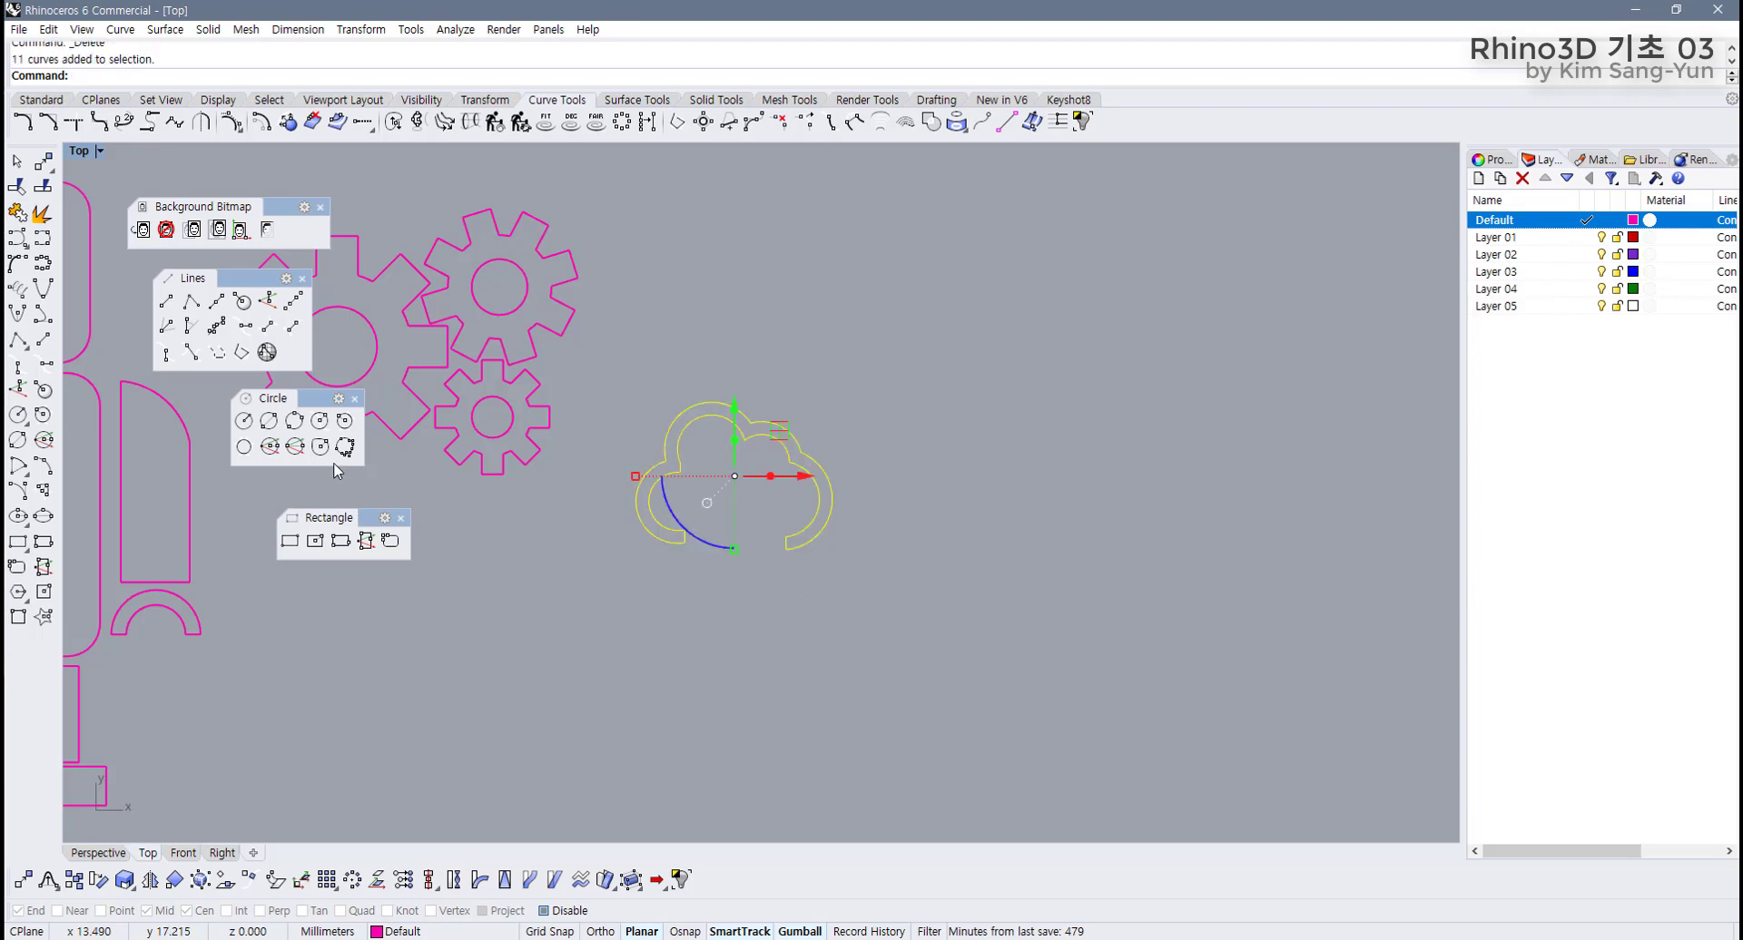
pyautogui.click(267, 230)
pyautogui.scroll(8, 745, 463)
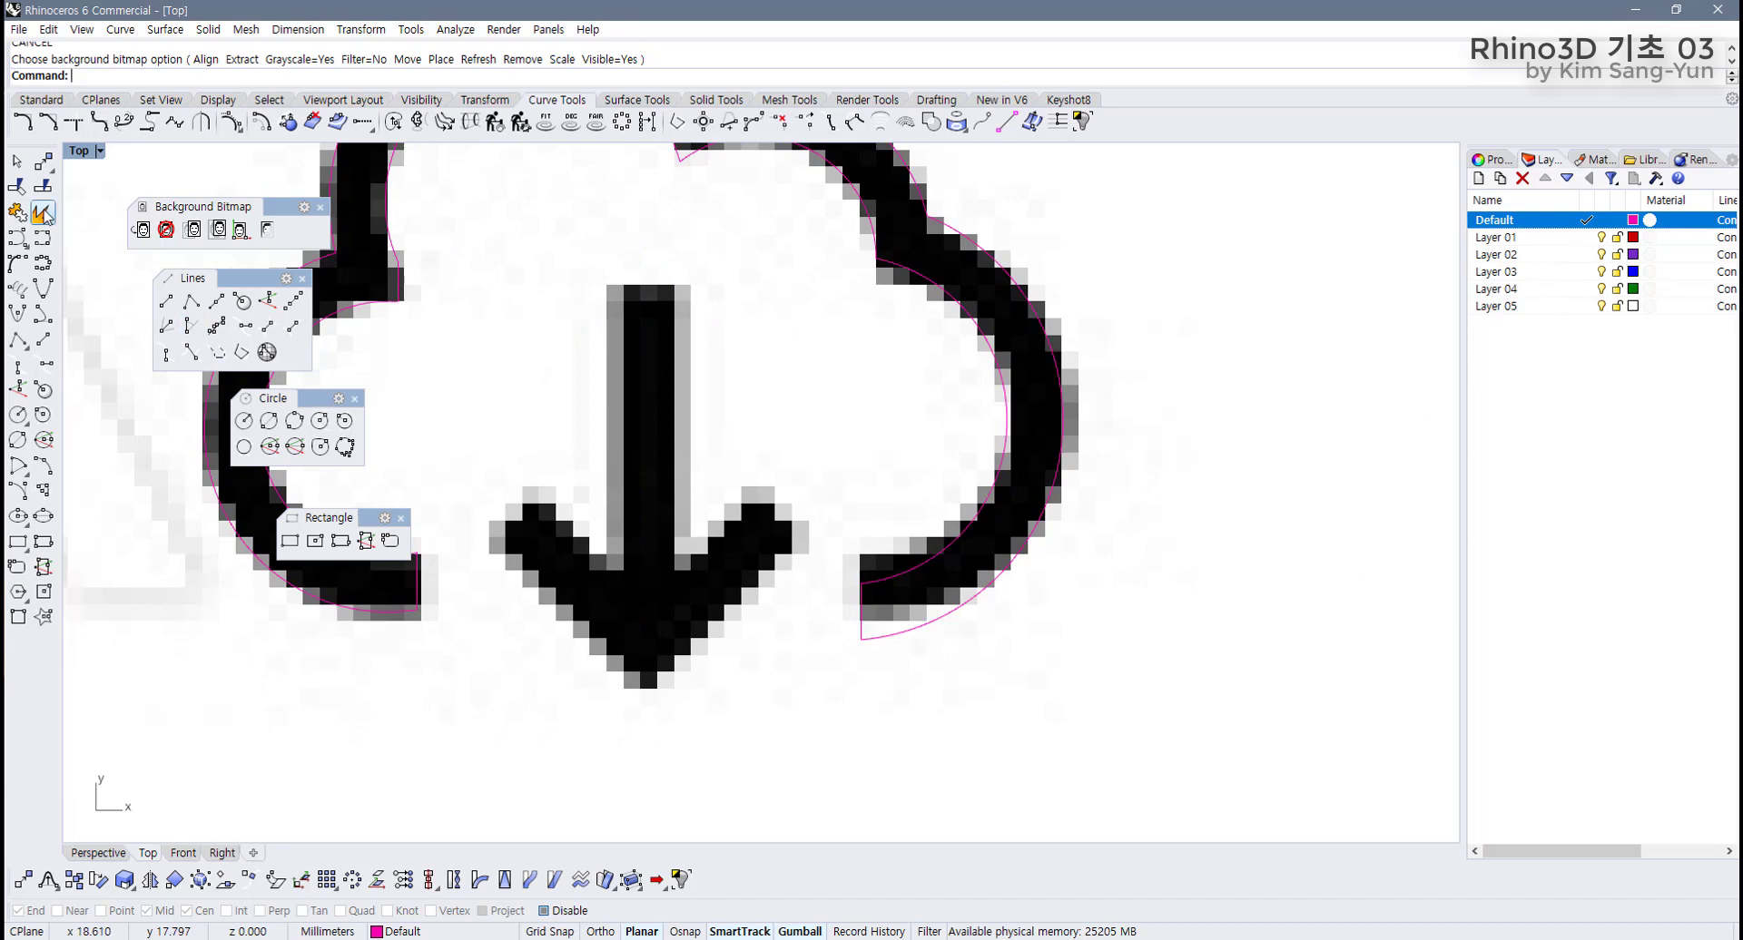
# Draw a V-shaped polyline along the lower edge of the arrowhead, from its left tip through the bottom point to its right tip.
pyautogui.click(188, 304)
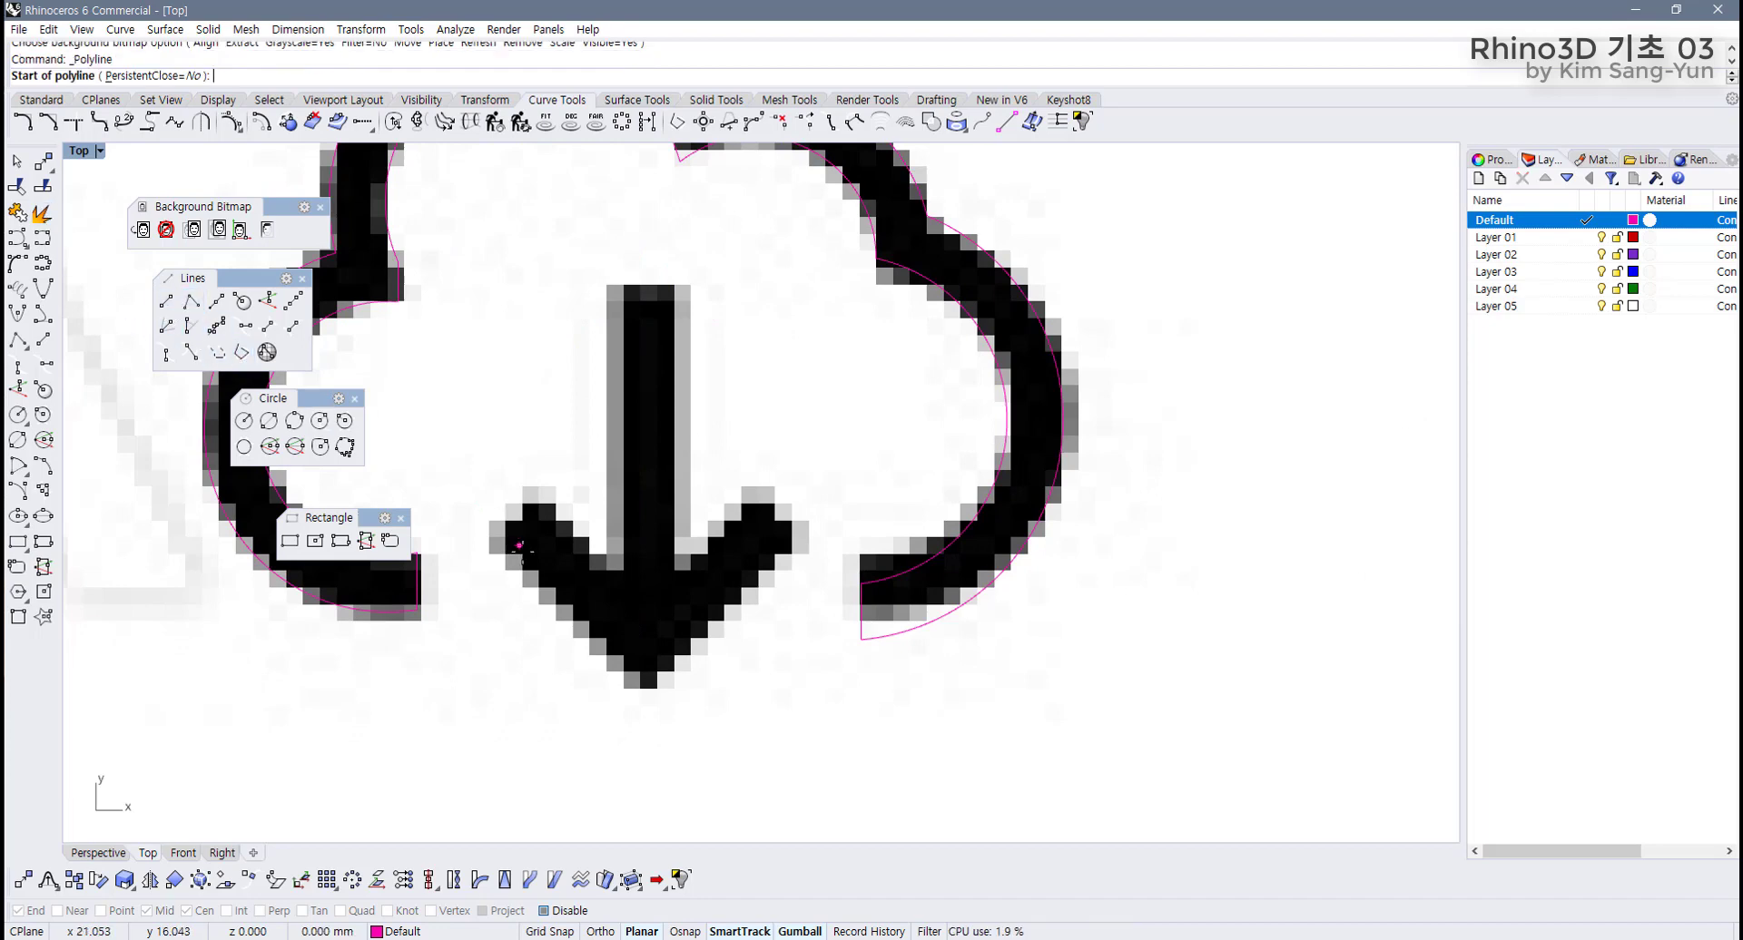
pyautogui.click(495, 539)
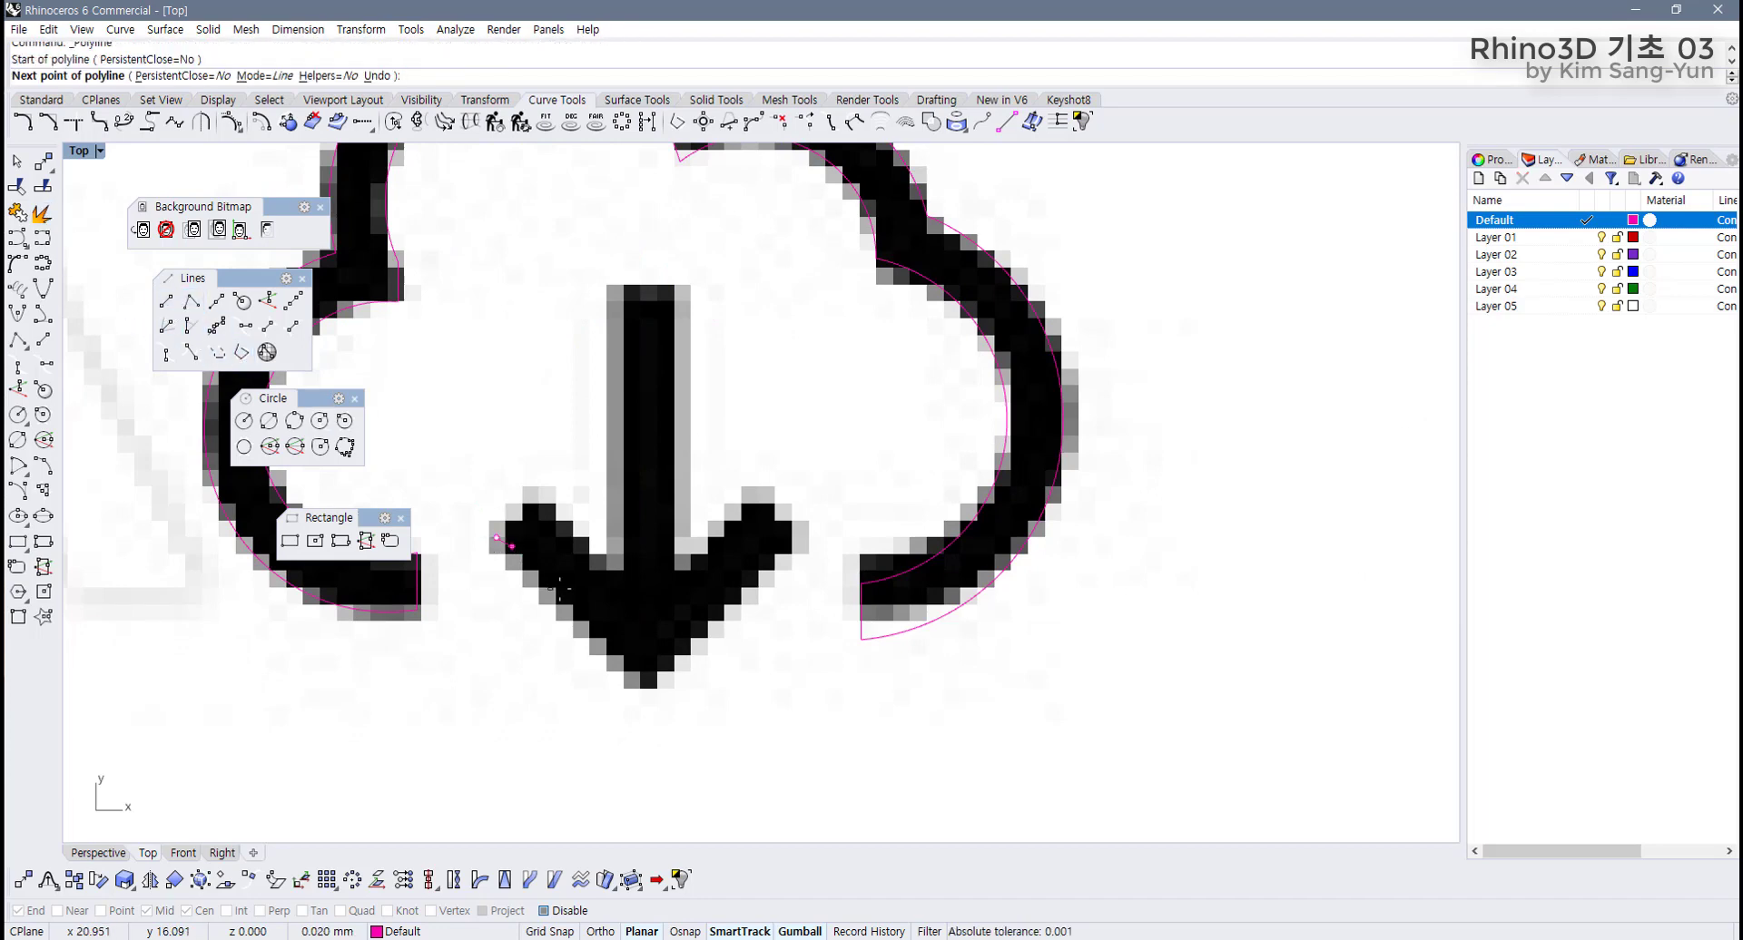
pyautogui.click(636, 687)
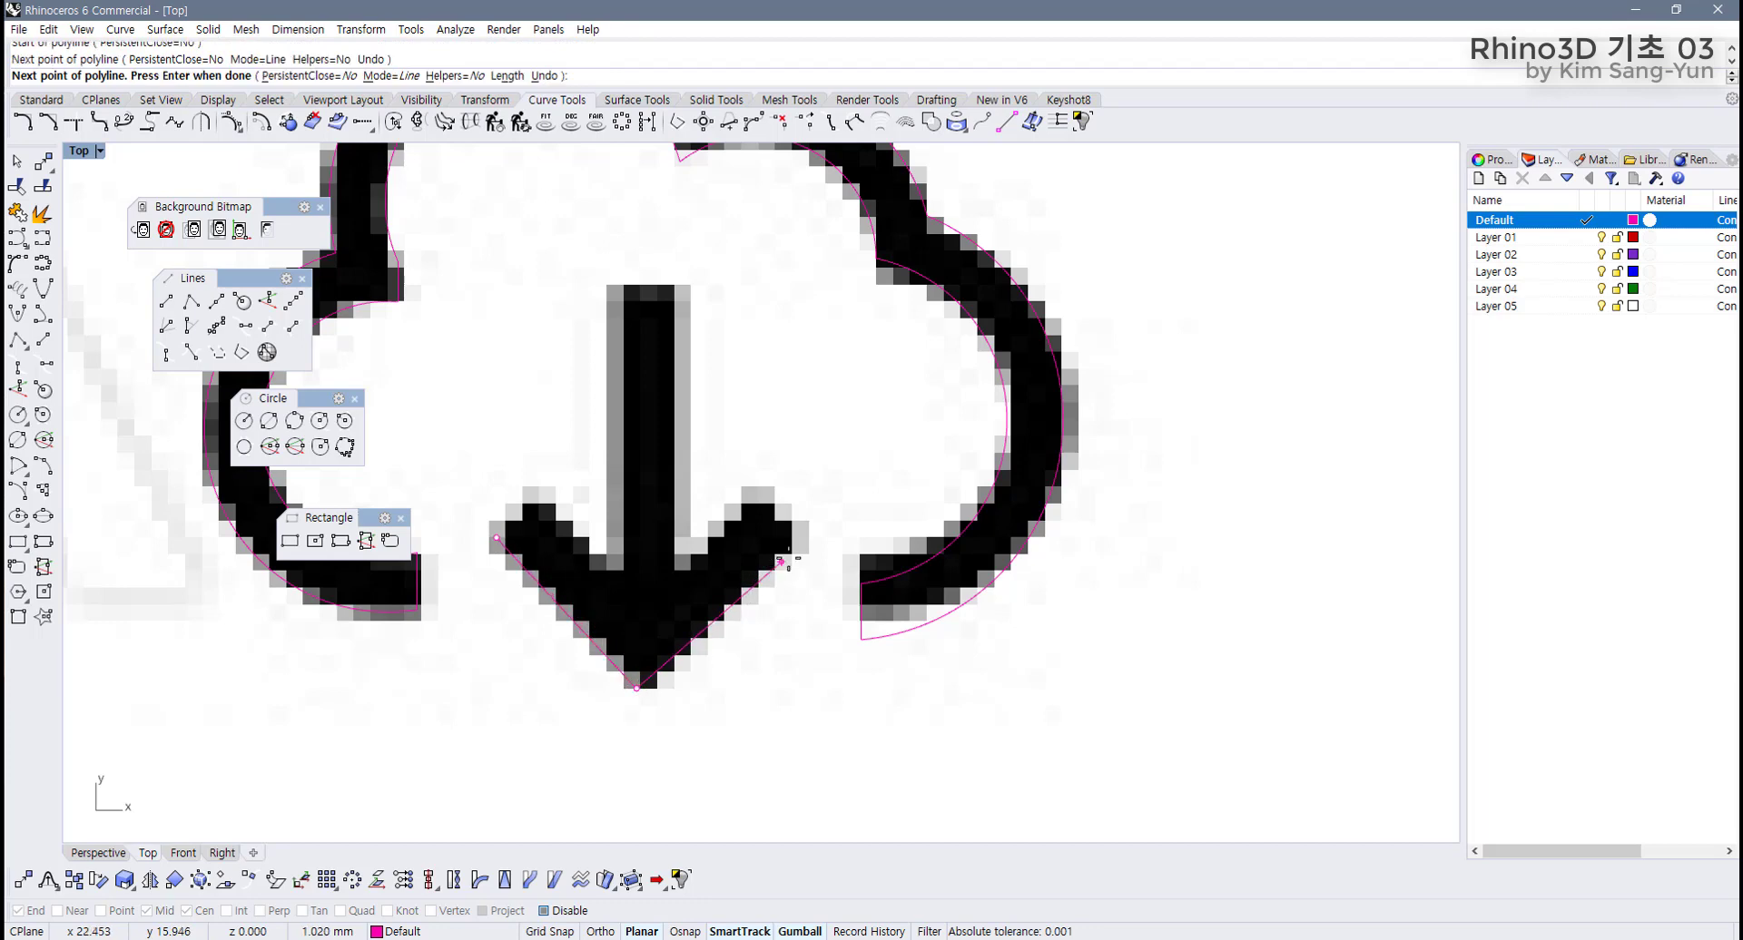
pyautogui.click(801, 539)
pyautogui.press('Return')
# Offset the V-shaped polyline upward by 0.3 with a flat cap to form the closed arrowhead.
pyautogui.click(761, 582)
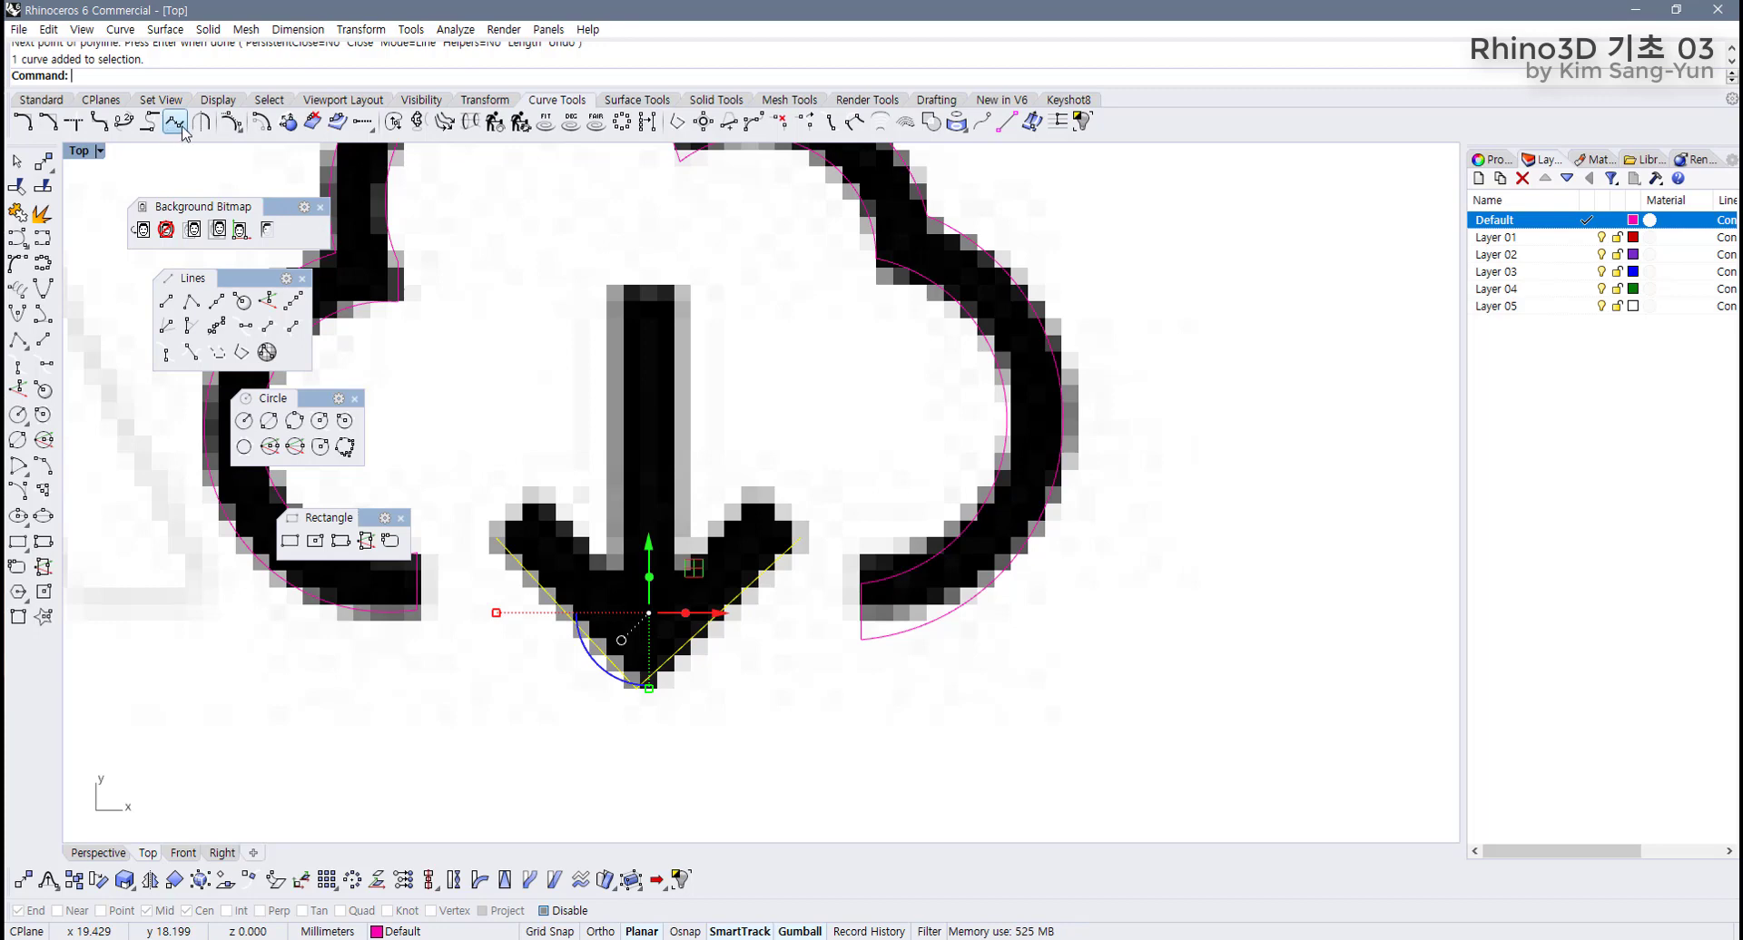
pyautogui.click(258, 125)
pyautogui.click(607, 76)
pyautogui.click(138, 76)
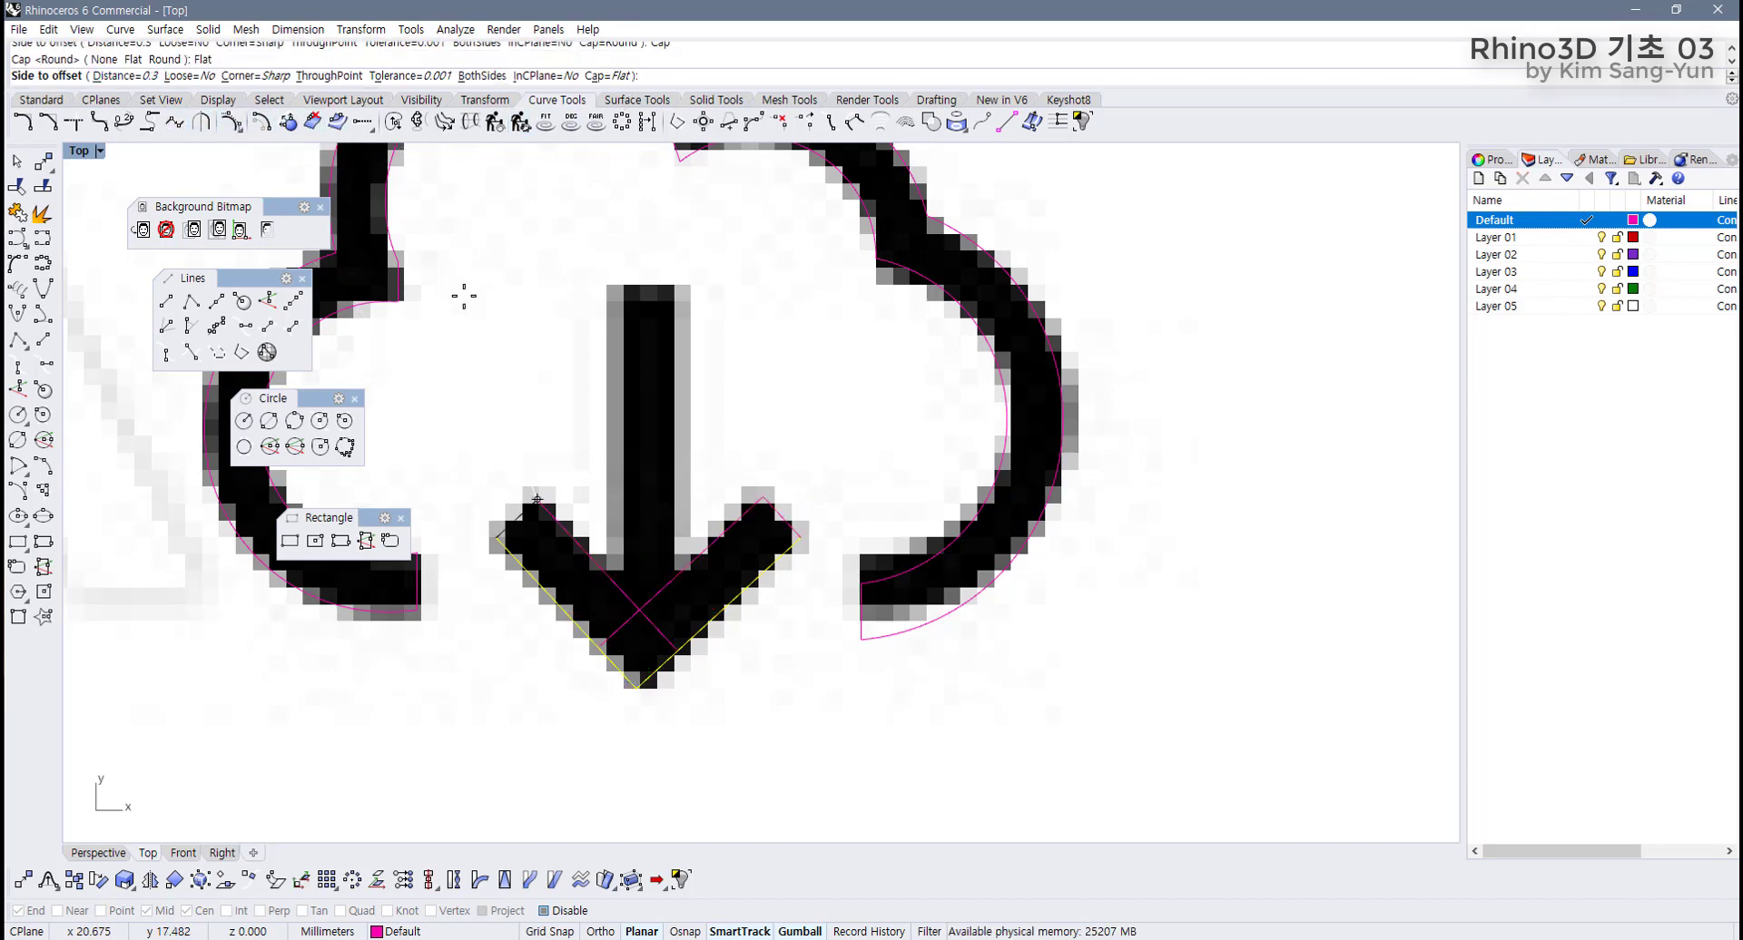
pyautogui.click(536, 469)
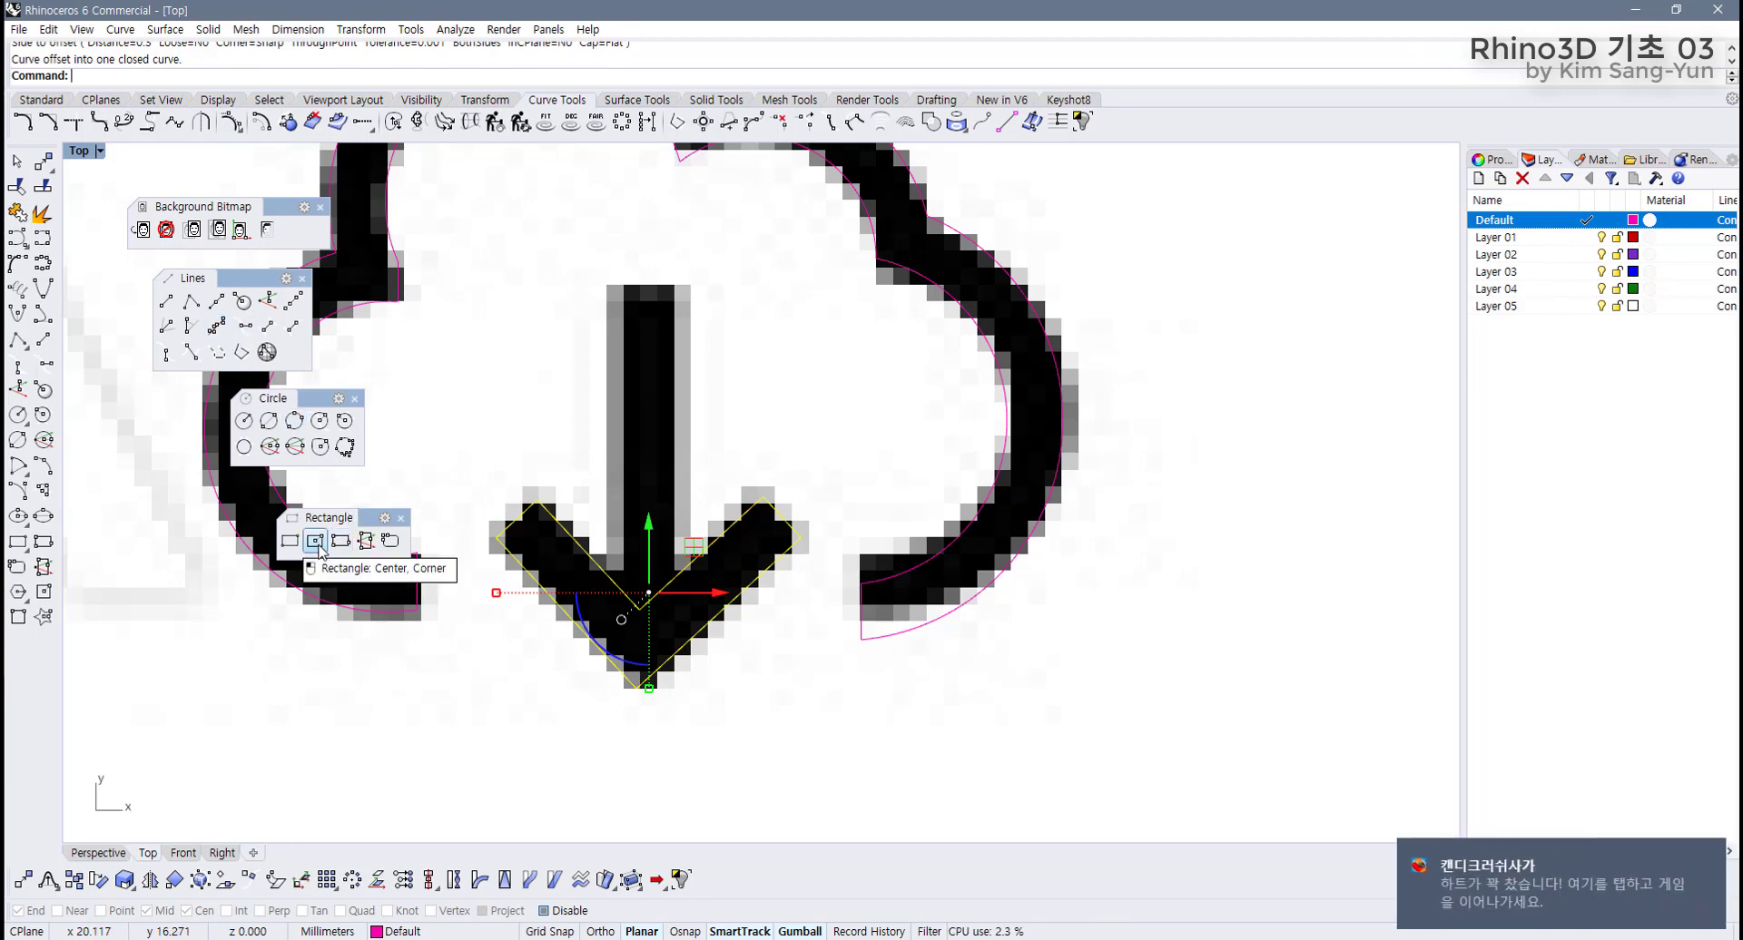
# Turn on object snaps and draw a center-corner rectangle from the arrowhead's inner corner up to the top of the arrow shaft.
pyautogui.click(348, 548)
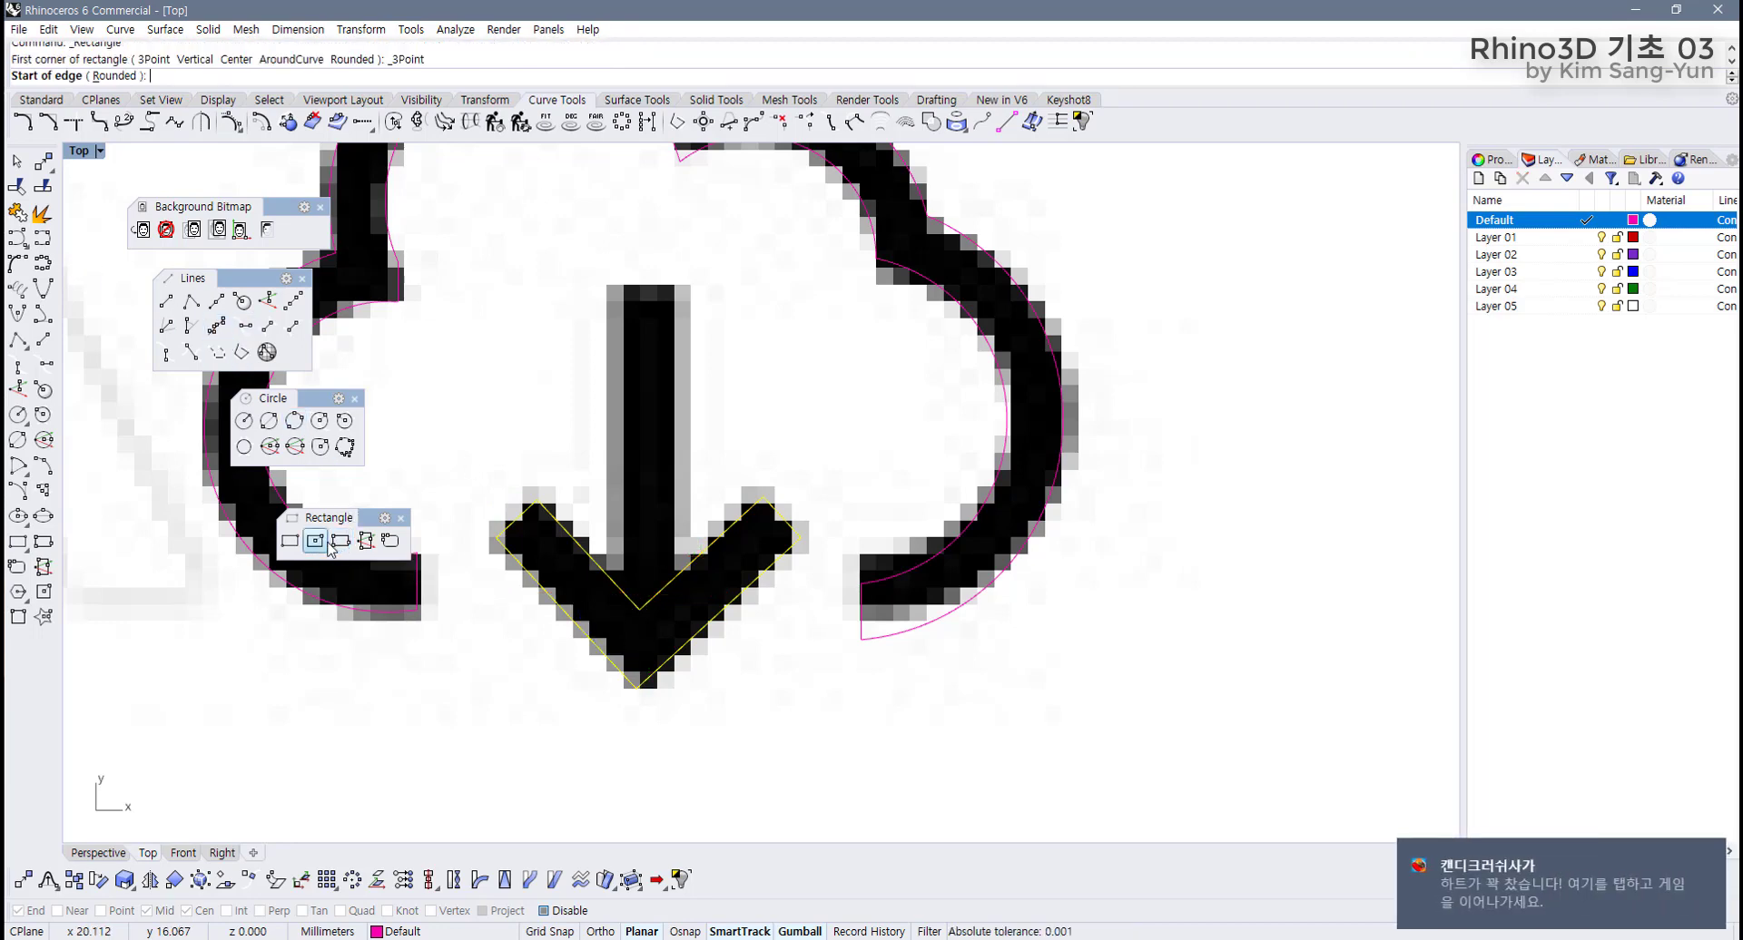
pyautogui.click(315, 541)
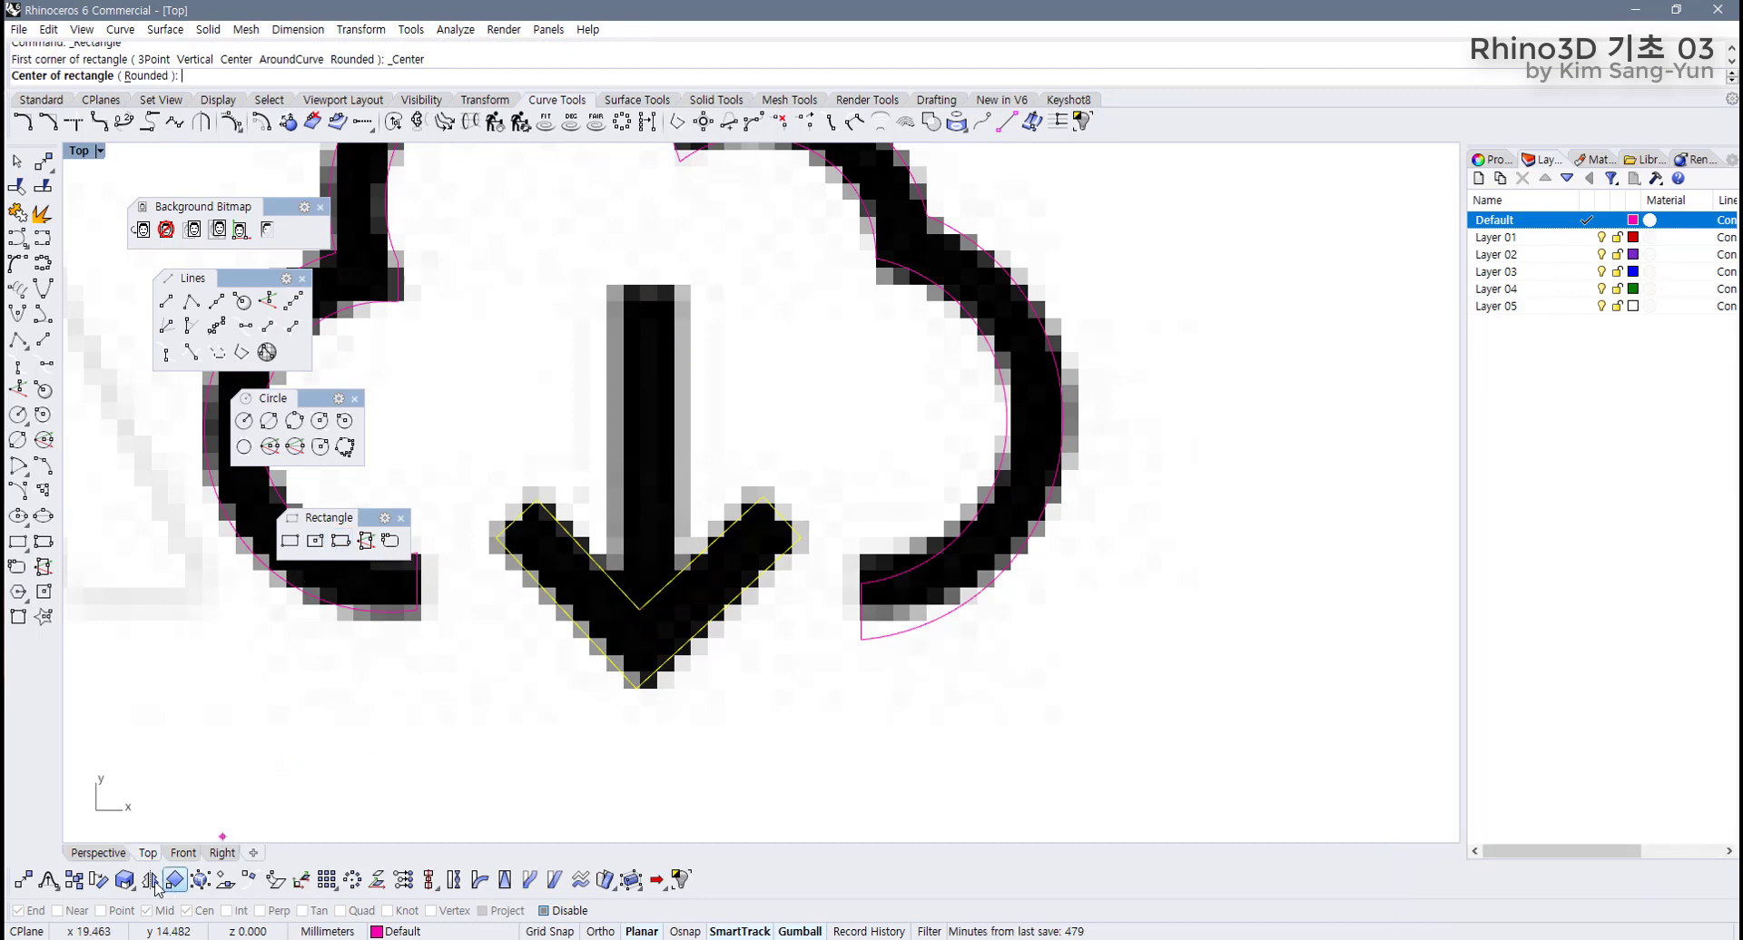
pyautogui.click(550, 912)
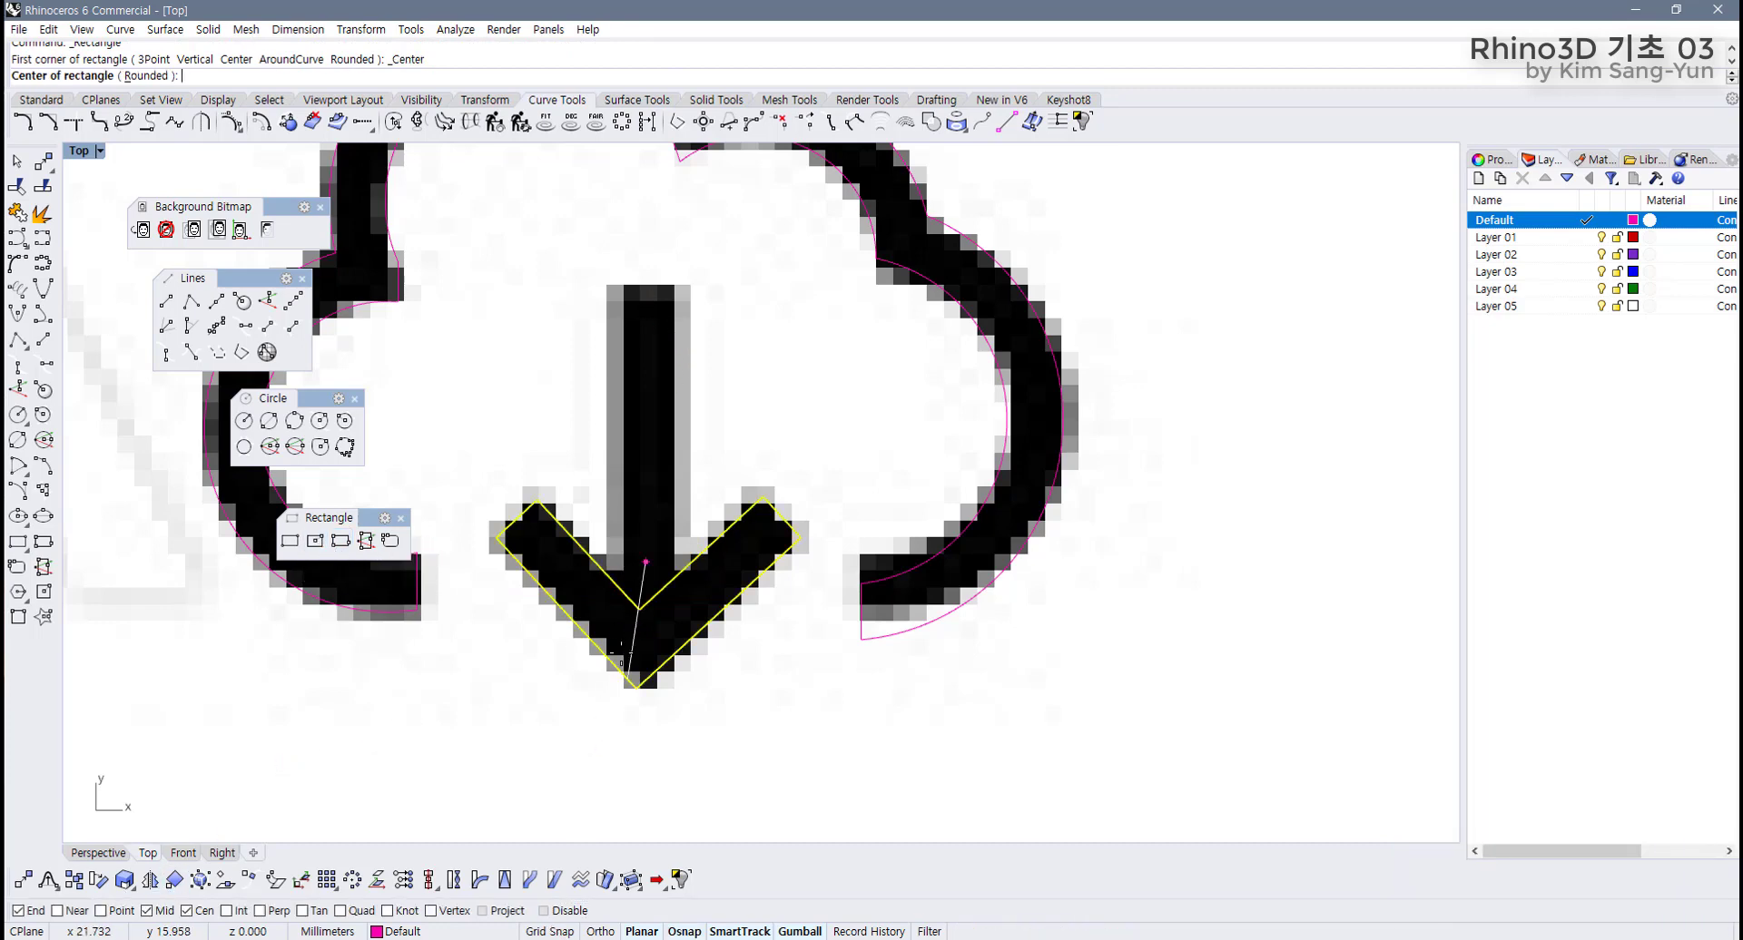
pyautogui.click(639, 608)
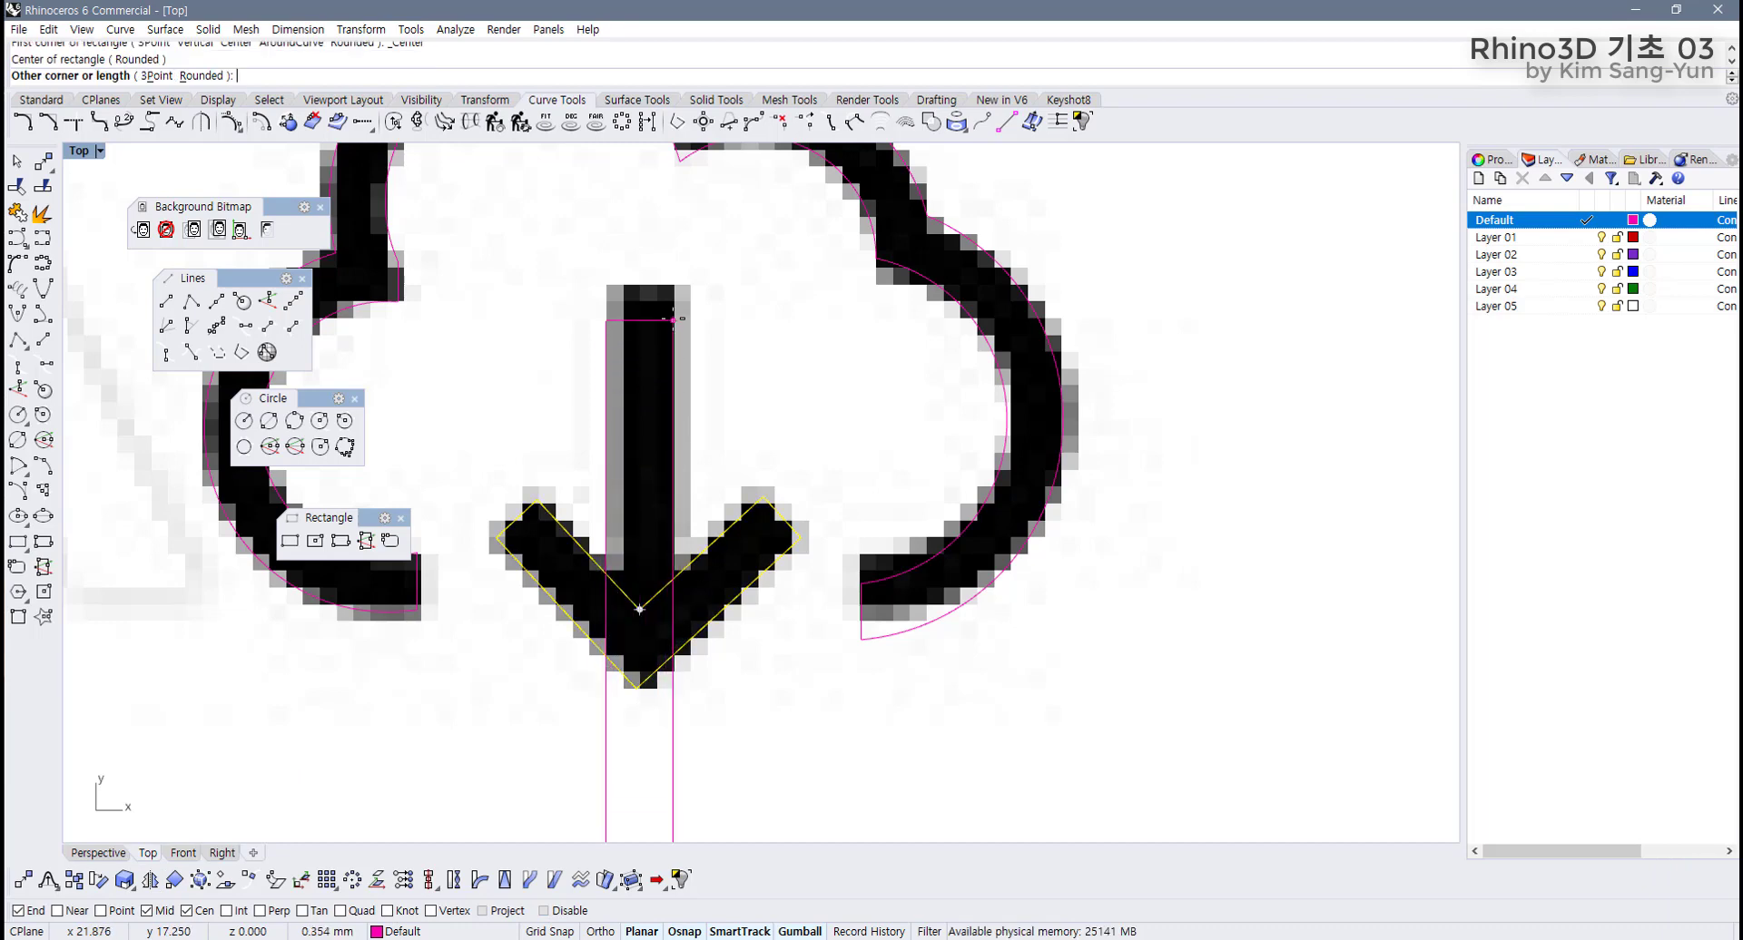
pyautogui.click(672, 289)
pyautogui.click(756, 406)
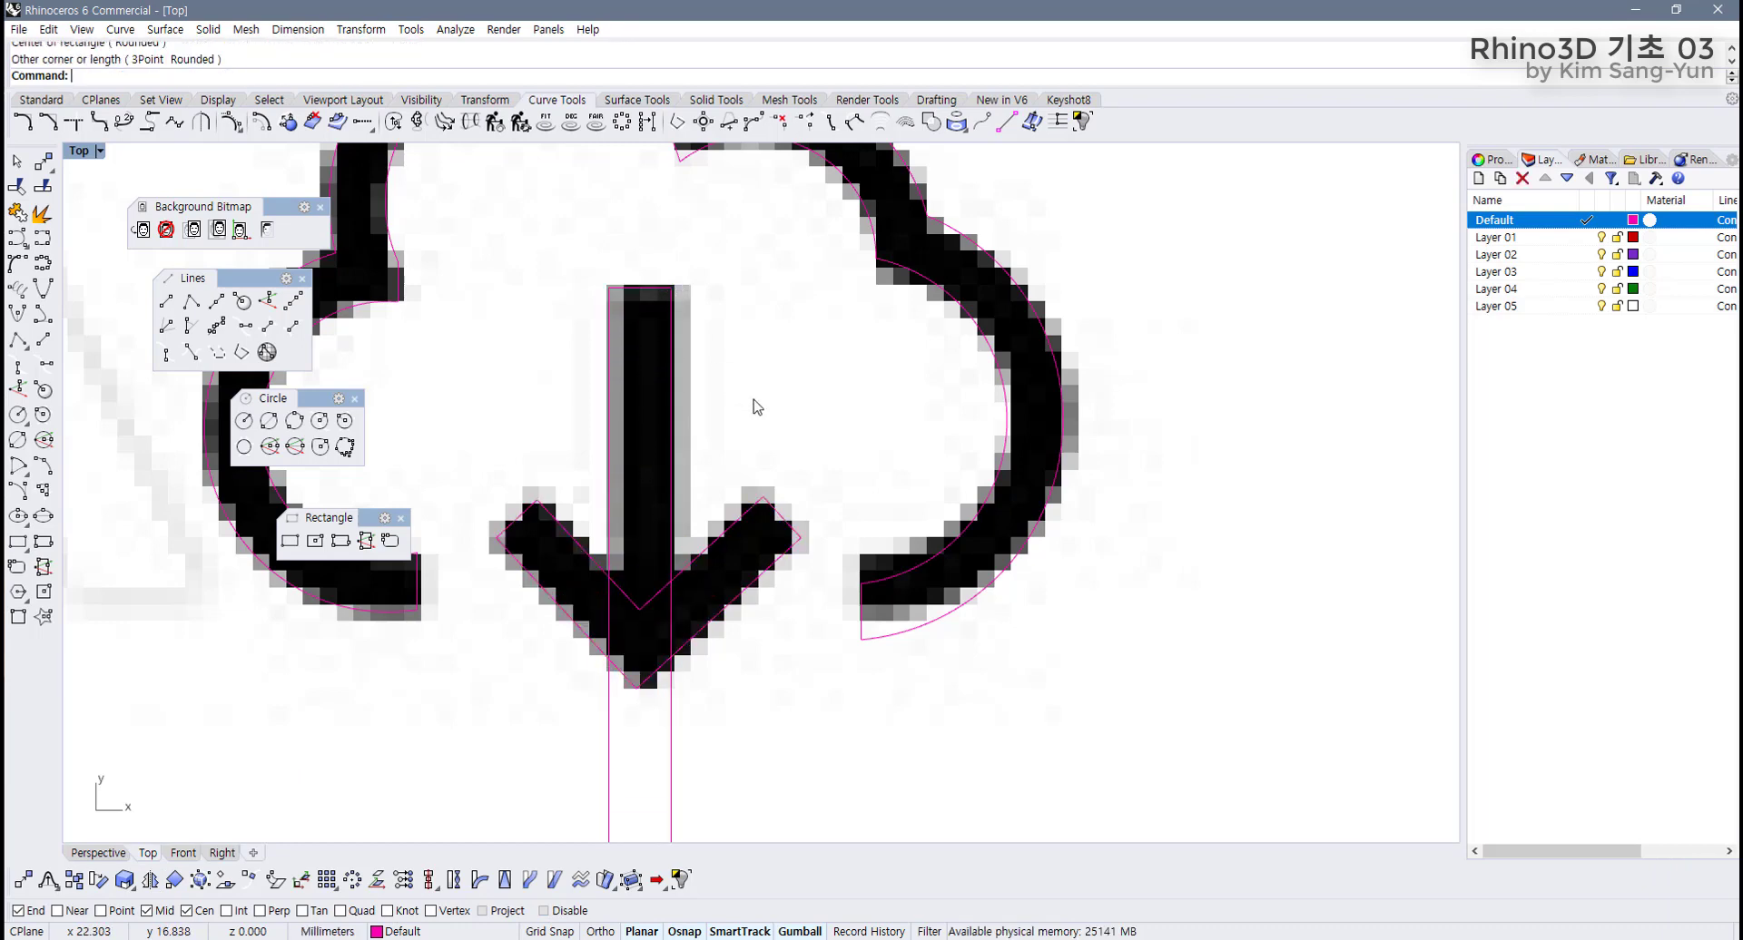
# Trim the rectangle and arrowhead where they overlap and below the arrow, and join the pieces into one closed outline.
pyautogui.moveTo(744, 743); pyautogui.dragTo(626, 581)
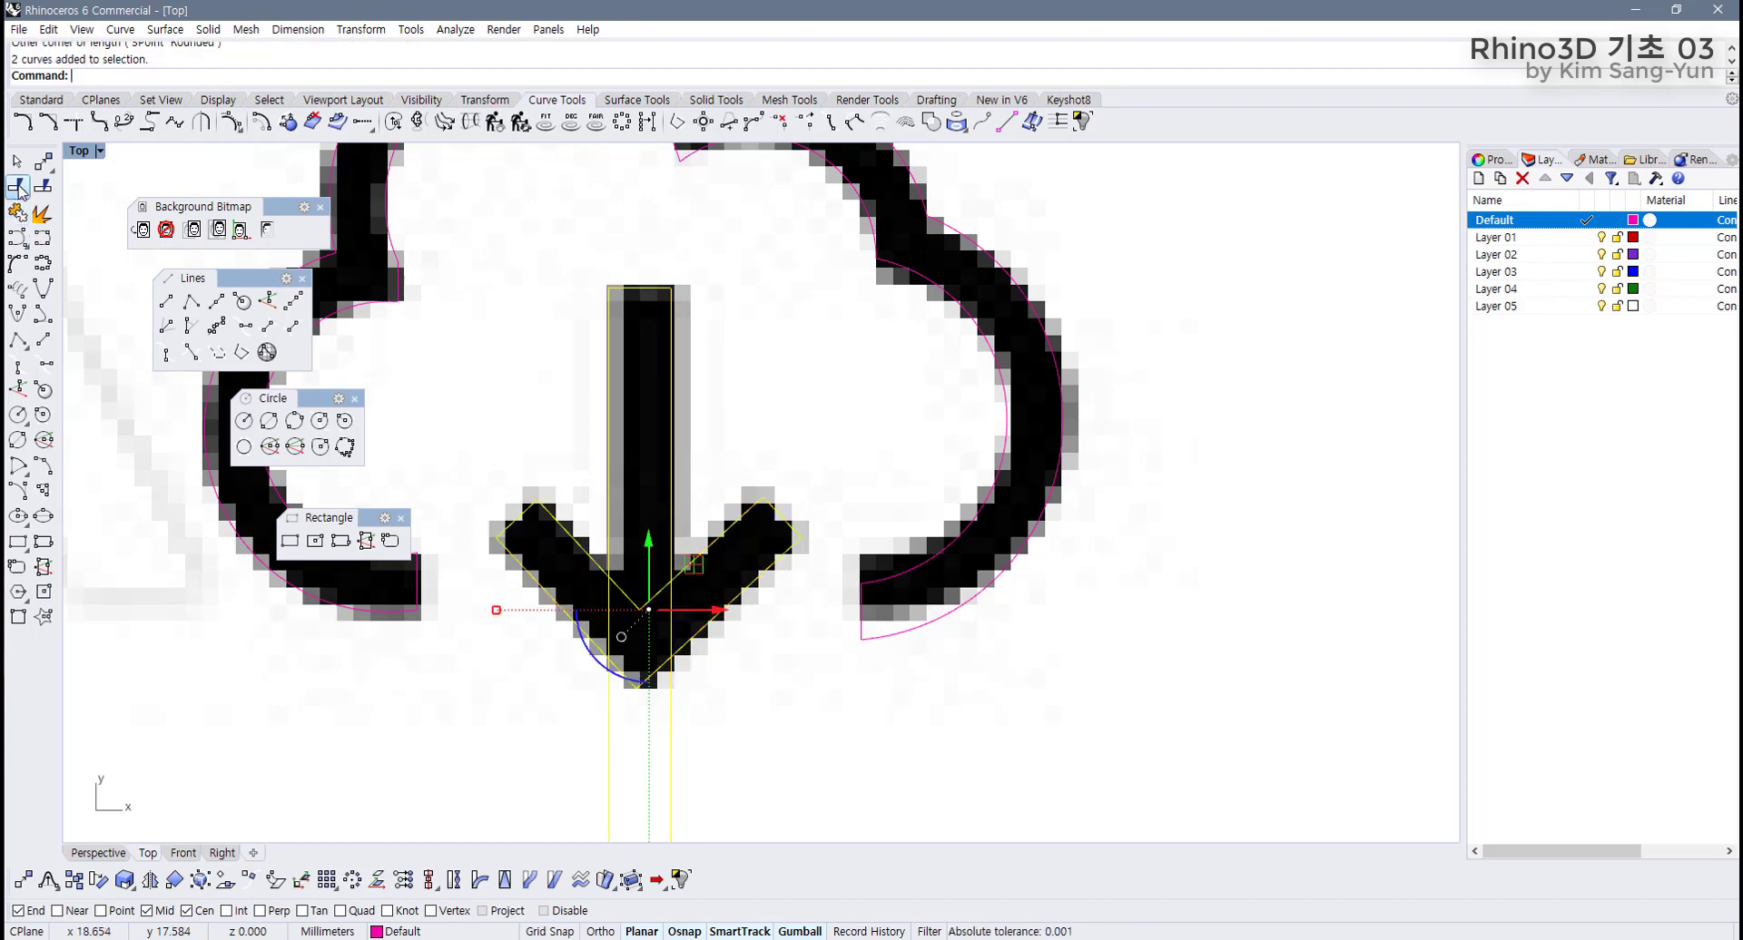
pyautogui.click(17, 211)
pyautogui.moveTo(740, 770); pyautogui.dragTo(556, 812)
pyautogui.click(672, 617)
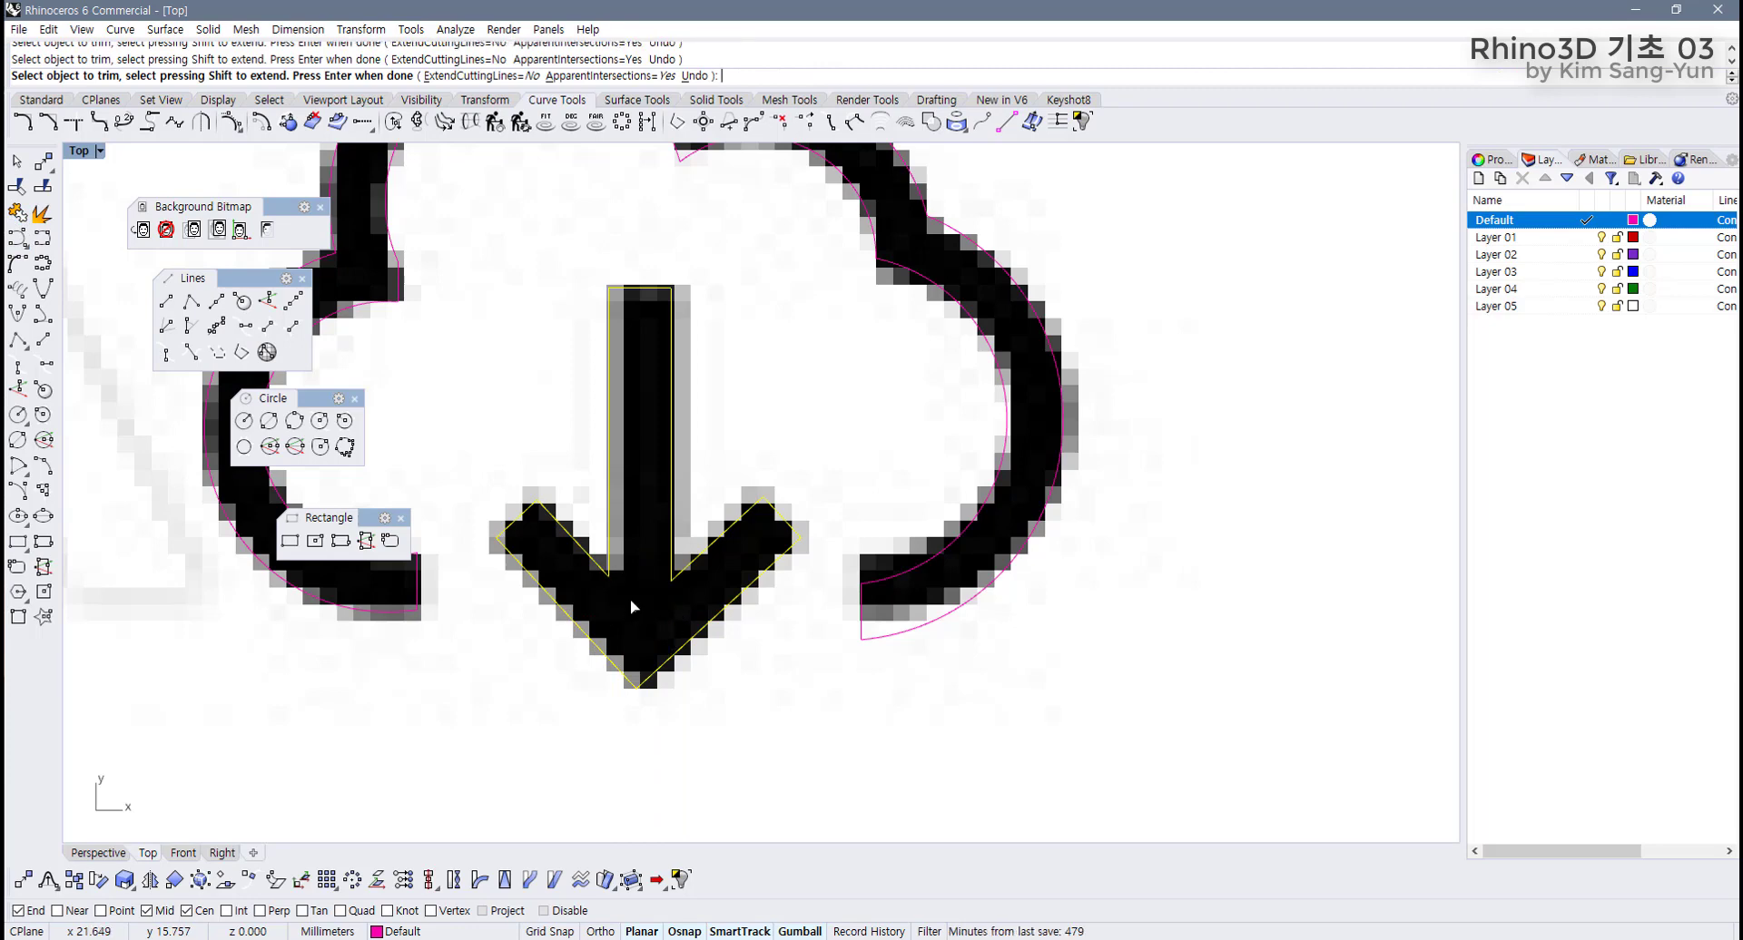
pyautogui.press('Return')
pyautogui.hotkey('ctrl', 'j')
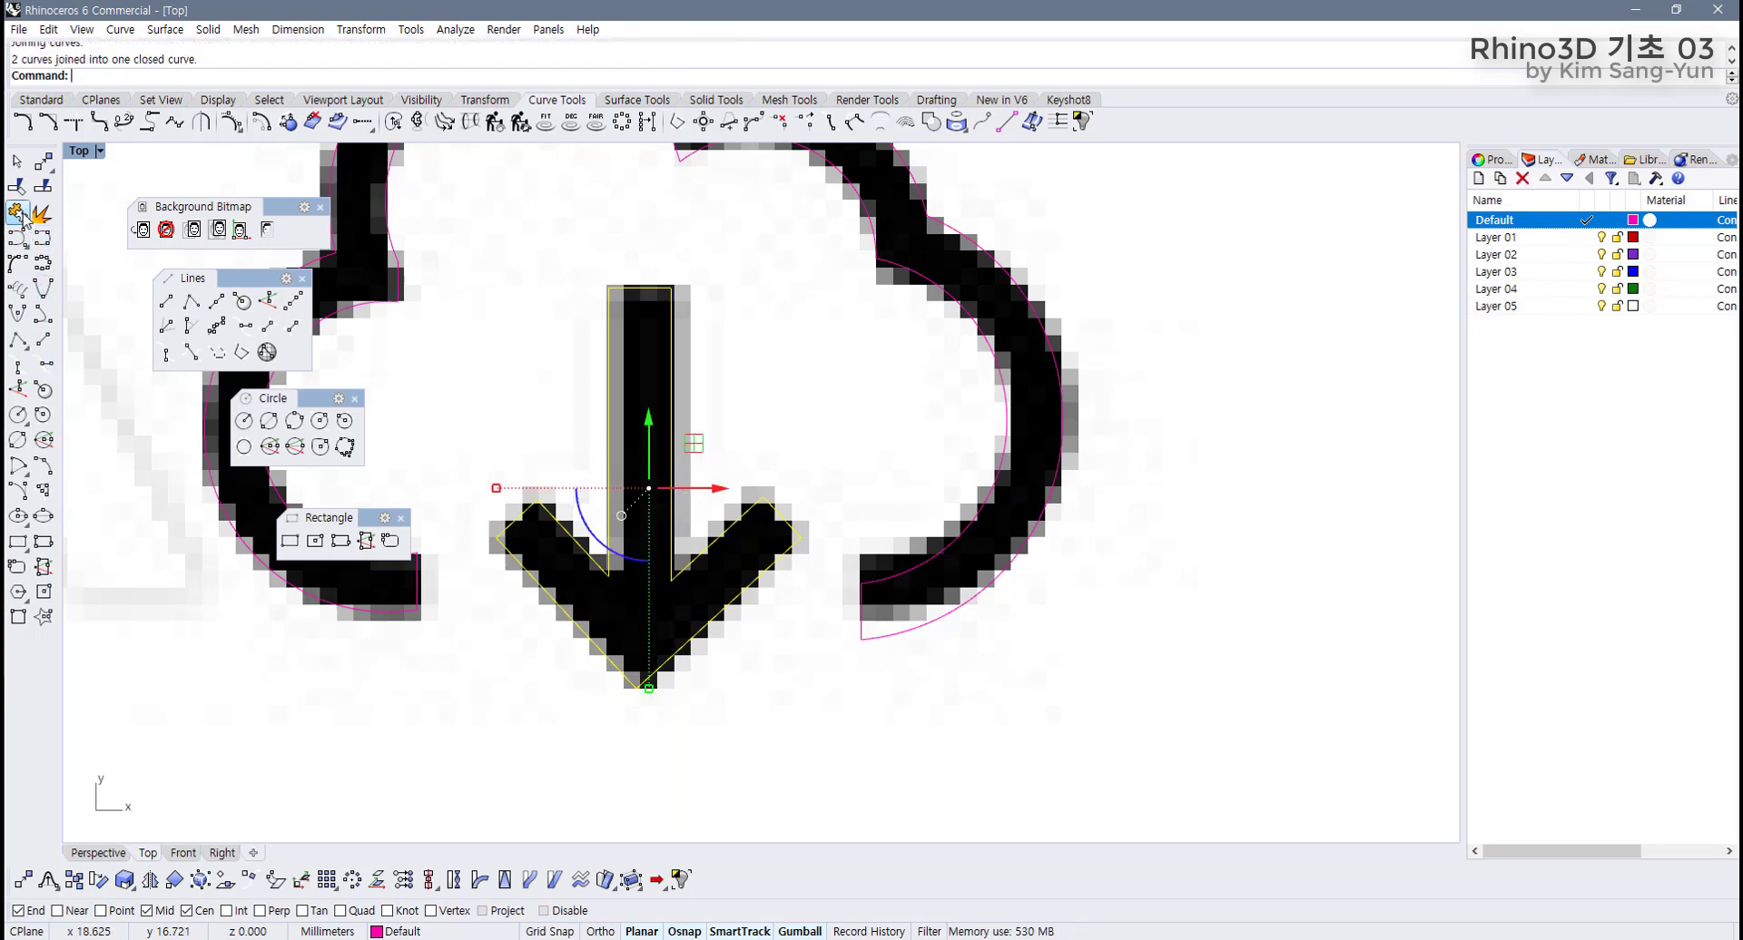
# Hide the background bitmap and select the cloud and arrow outlines.
pyautogui.click(268, 230)
pyautogui.scroll(-3, 715, 640)
pyautogui.click(663, 556)
pyautogui.scroll(1, 670, 596)
pyautogui.scroll(-3, 670, 595)
pyautogui.moveTo(881, 677); pyautogui.dragTo(556, 277)
pyautogui.scroll(1, 556, 277)
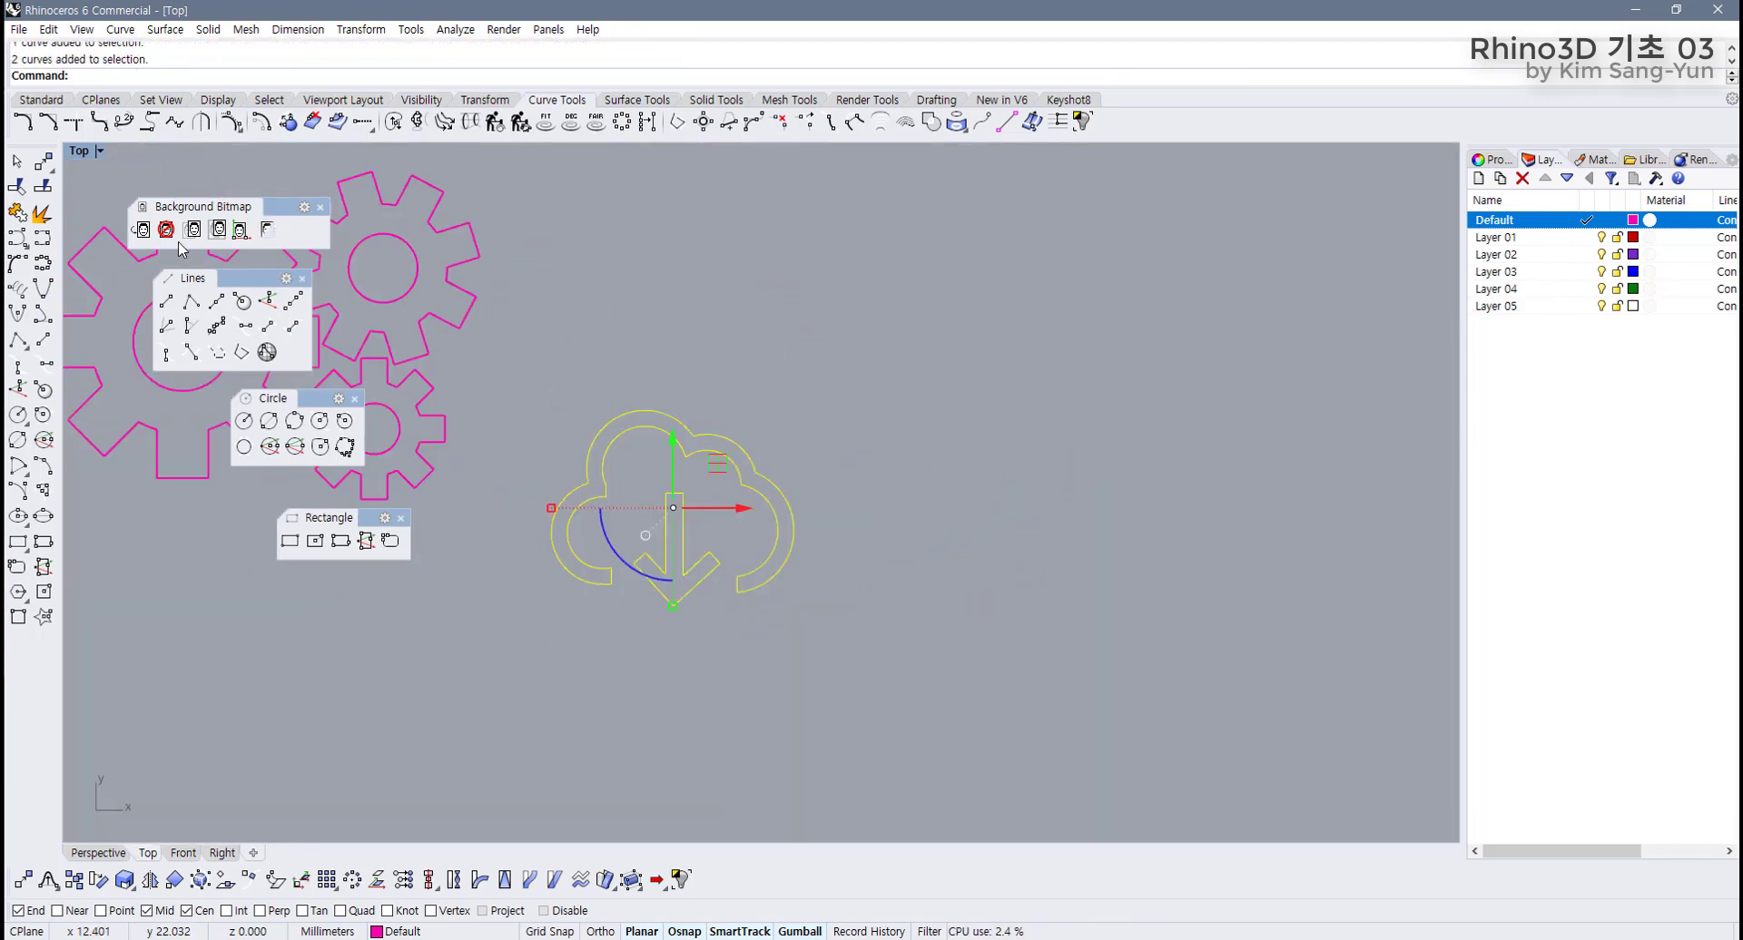
# Extrude the cloud and arrow outlines as solids by 0.5 mm in the maximized Perspective view.
pyautogui.doubleClick(79, 151)
pyautogui.scroll(-2, 886, 301)
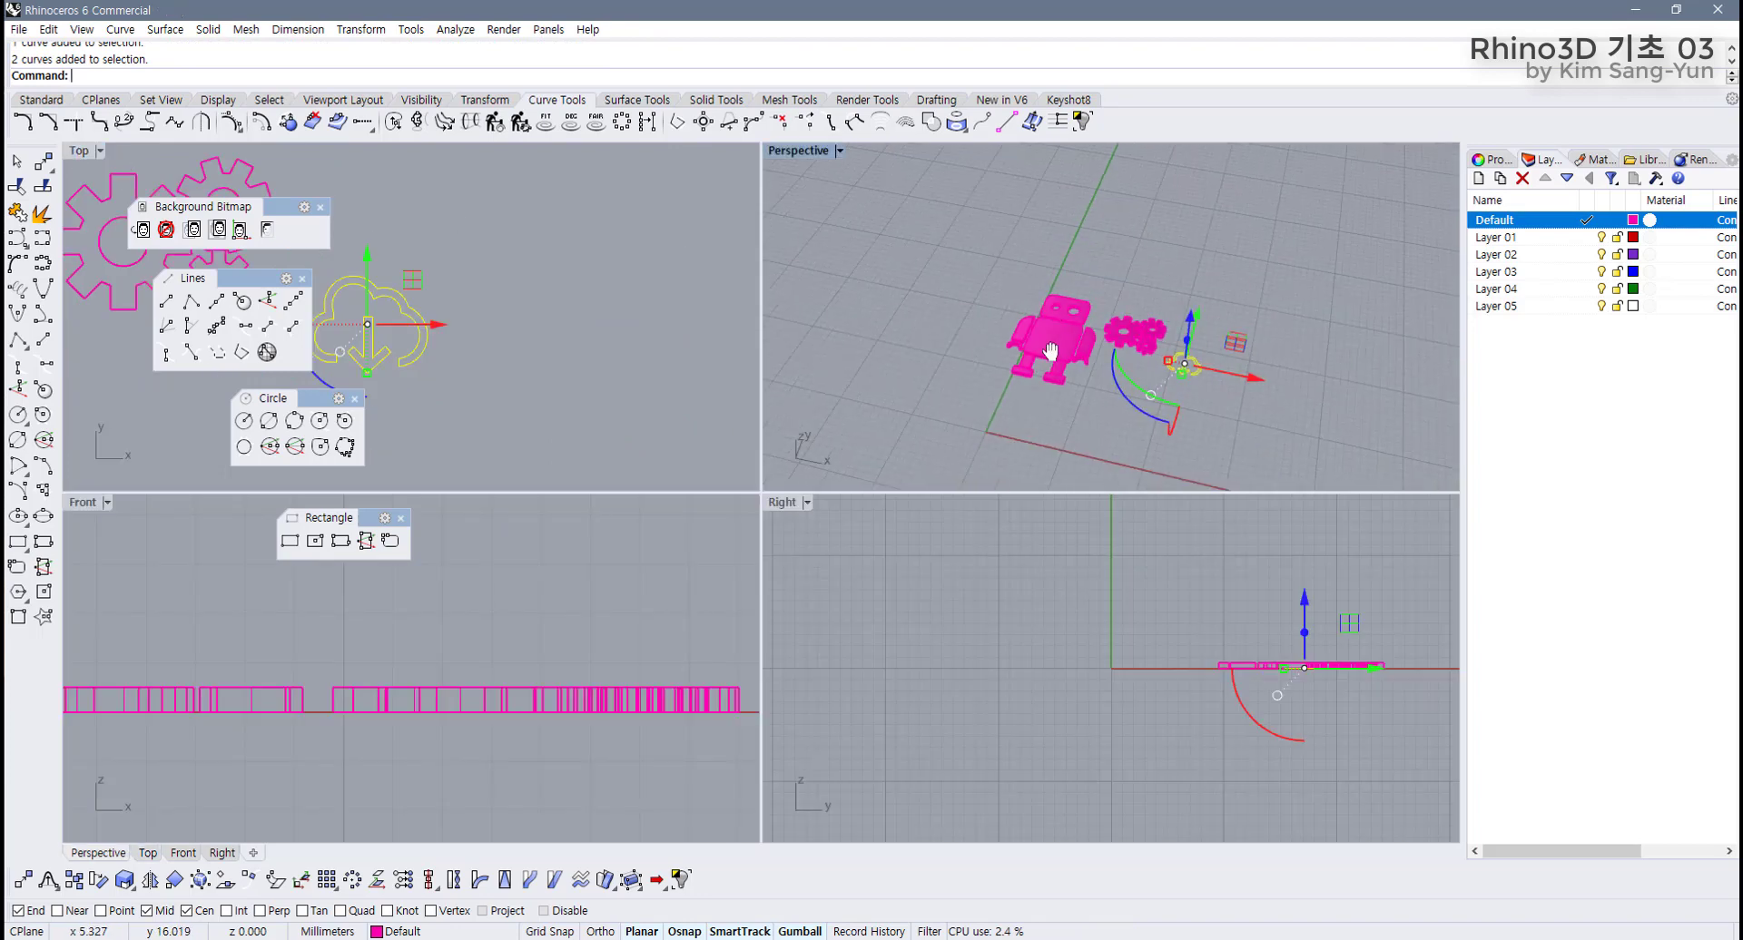
pyautogui.scroll(2, 899, 237)
pyautogui.doubleClick(804, 152)
pyautogui.moveTo(863, 253); pyautogui.dragTo(805, 416, button='right')
pyautogui.scroll(2, 804, 415)
pyautogui.click(636, 100)
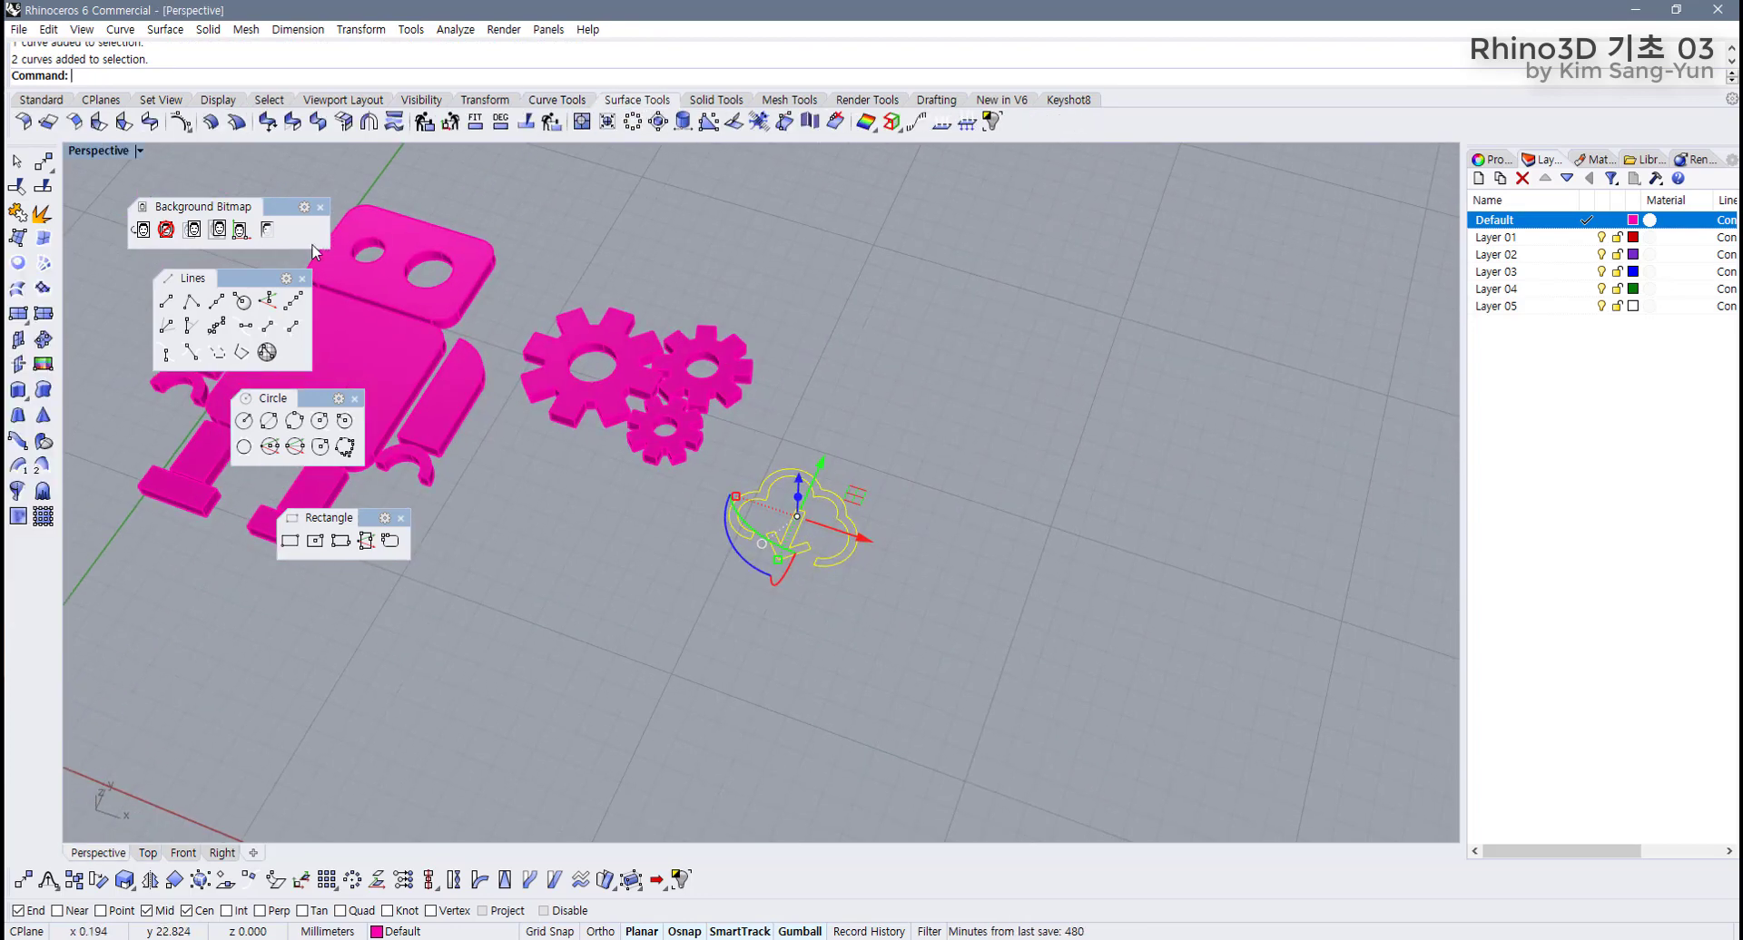
pyautogui.click(36, 421)
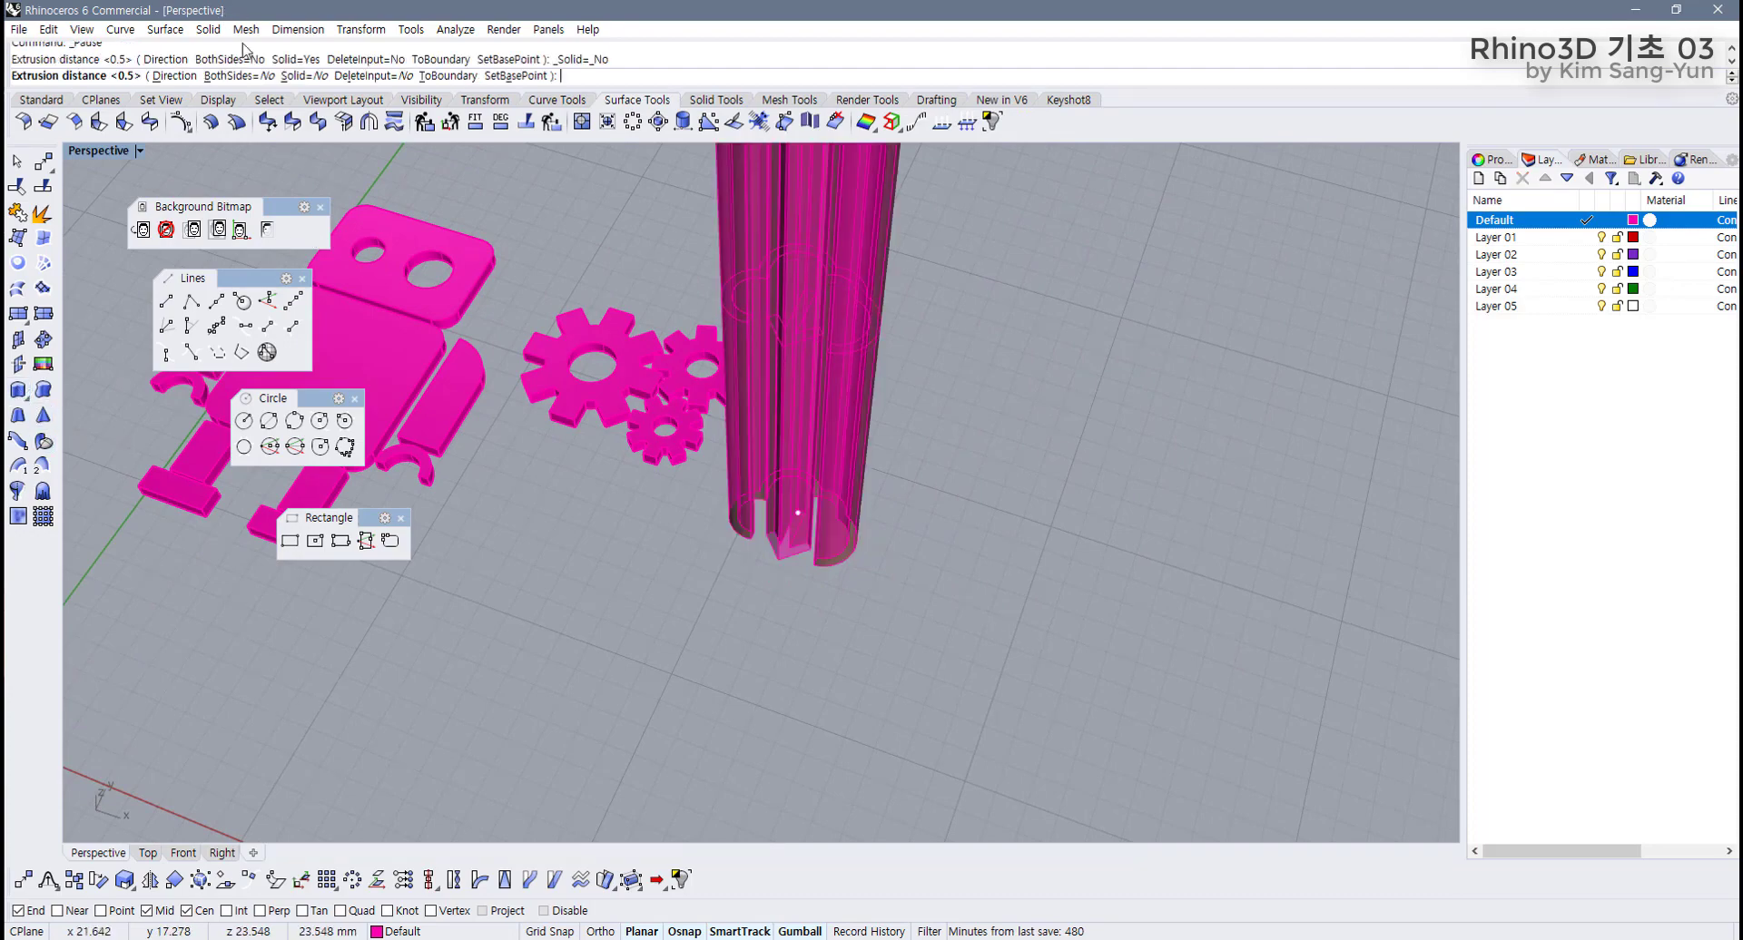
pyautogui.click(296, 76)
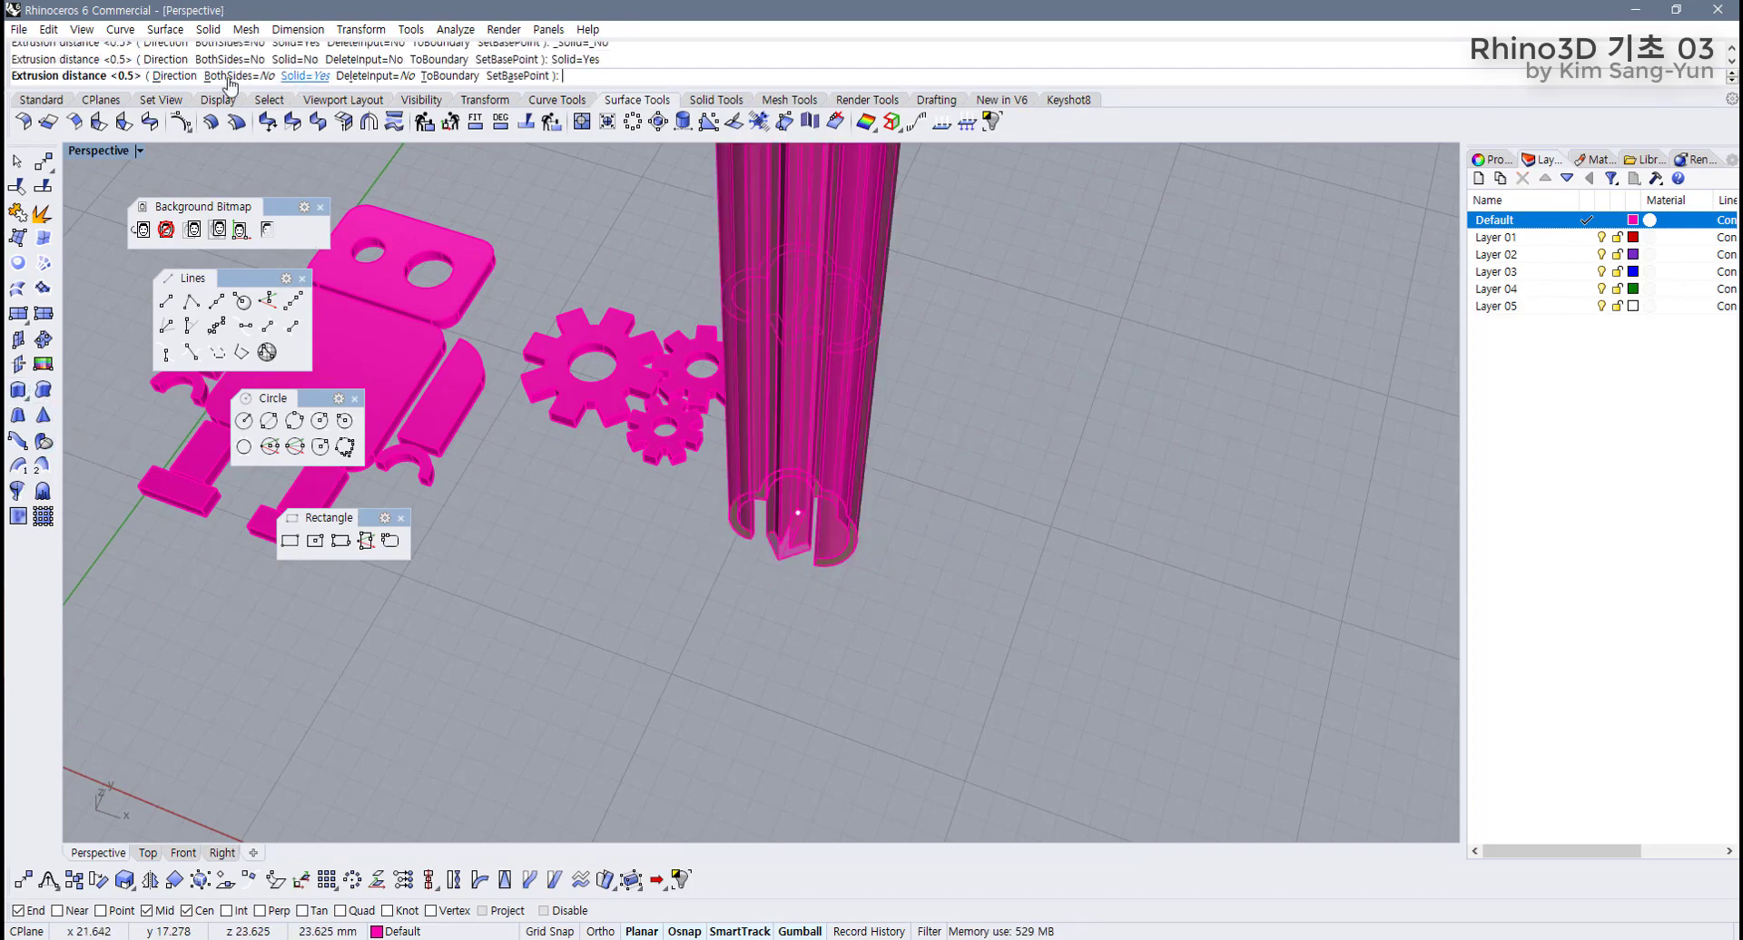
pyautogui.click(599, 525)
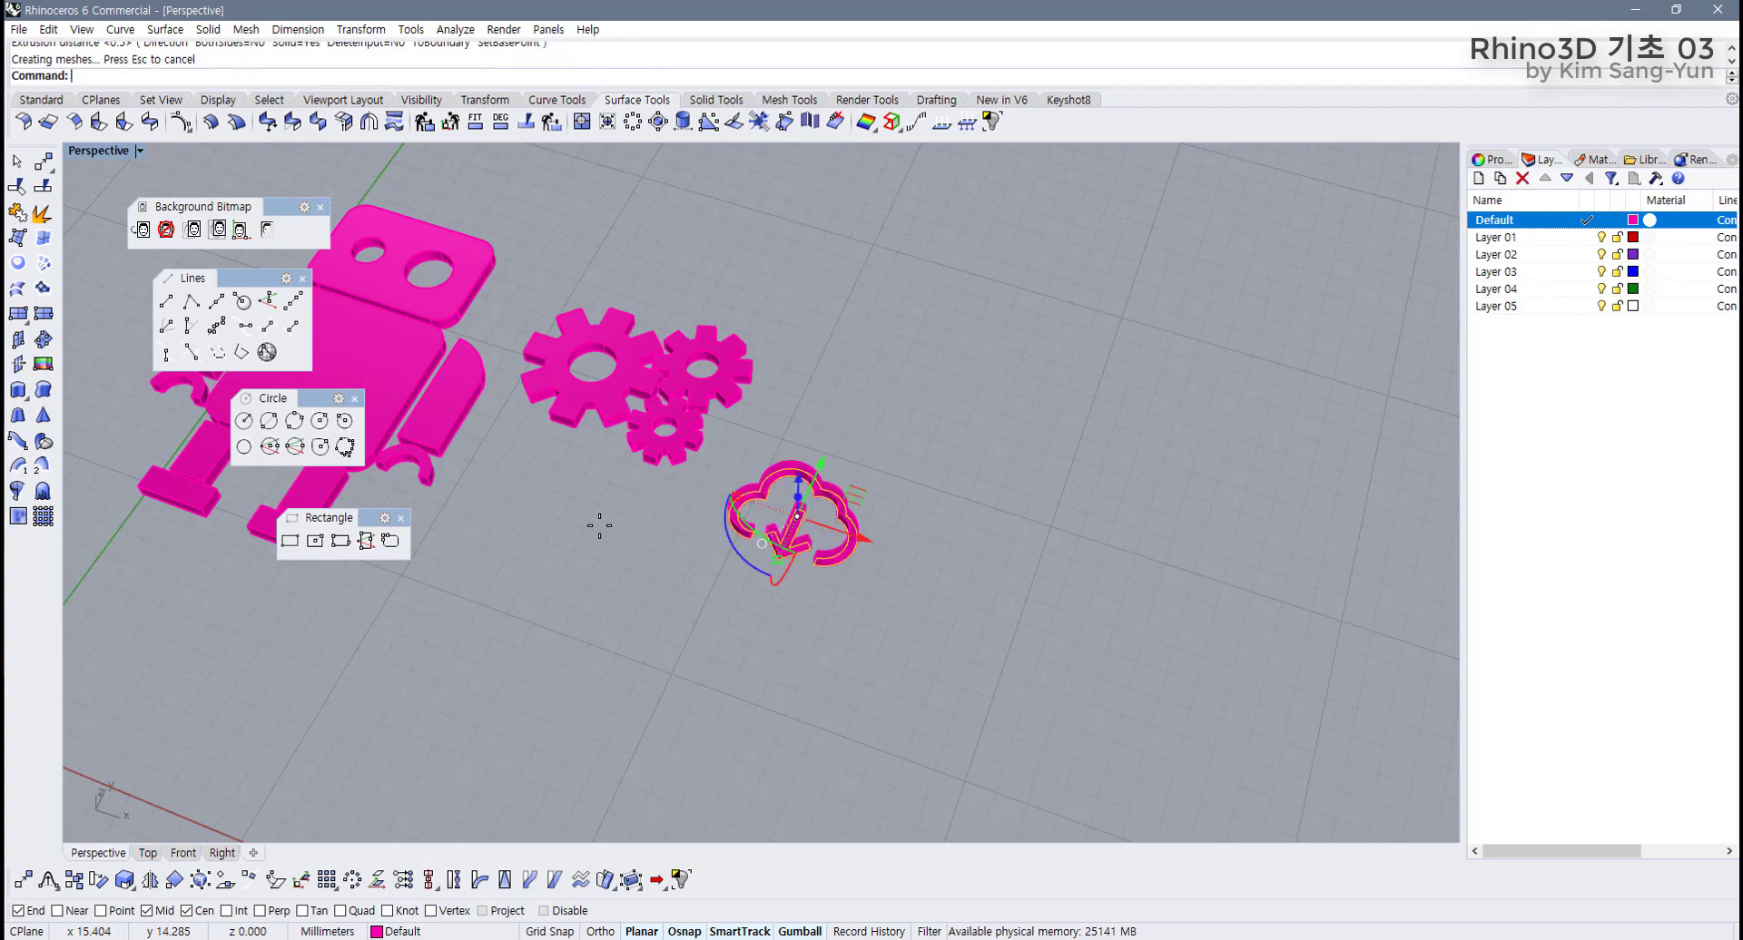
# Examine the extruded robot, gears and cloud download icon from several angles in the Perspective view.
pyautogui.moveTo(642, 590); pyautogui.dragTo(601, 417, button='right')
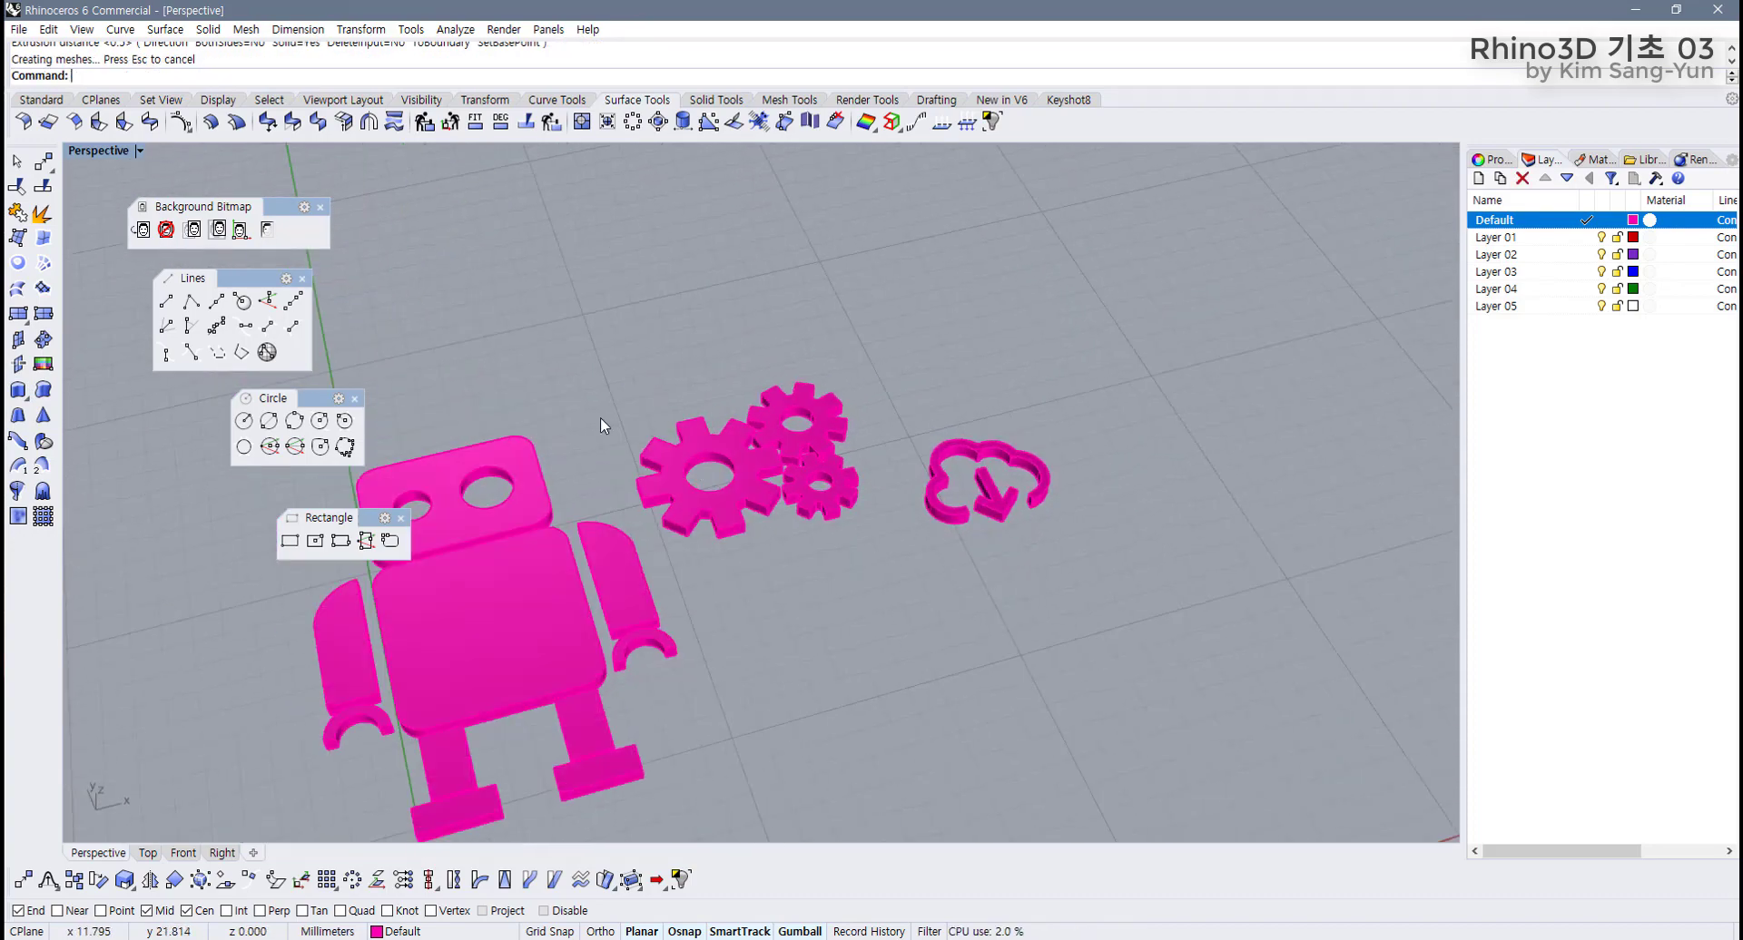
pyautogui.doubleClick(113, 152)
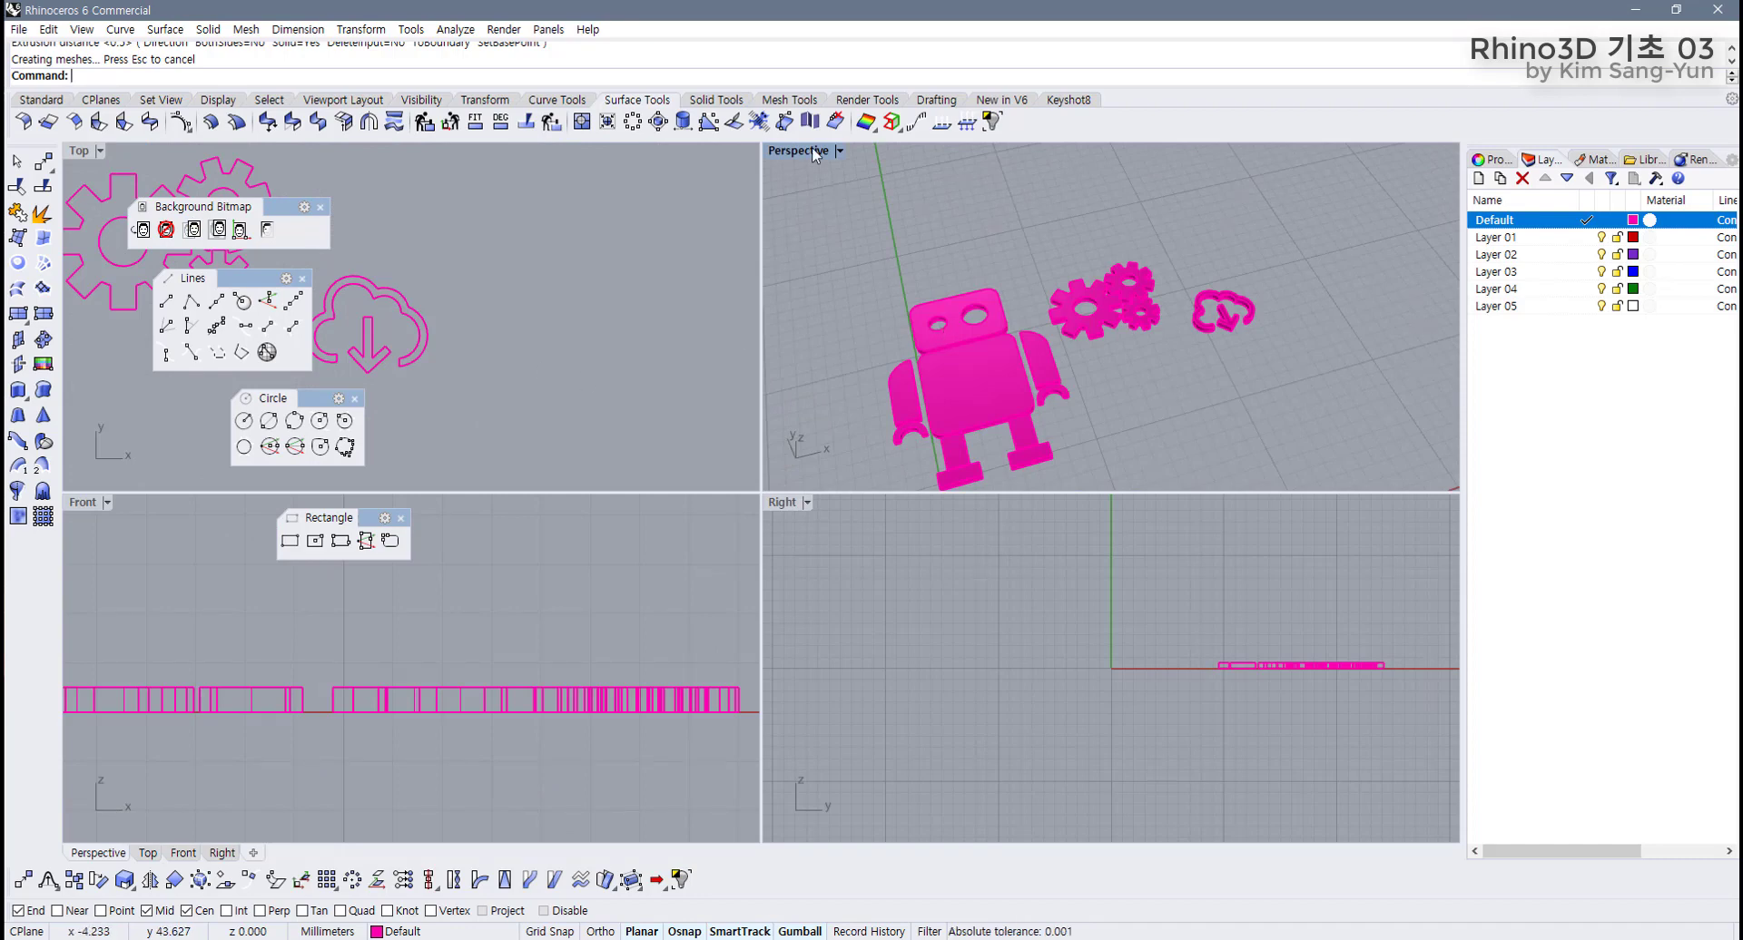
pyautogui.hotkey('ctrl', 'm')
pyautogui.scroll(-3, 862, 345)
pyautogui.scroll(3, 830, 341)
pyautogui.scroll(-1, 830, 341)
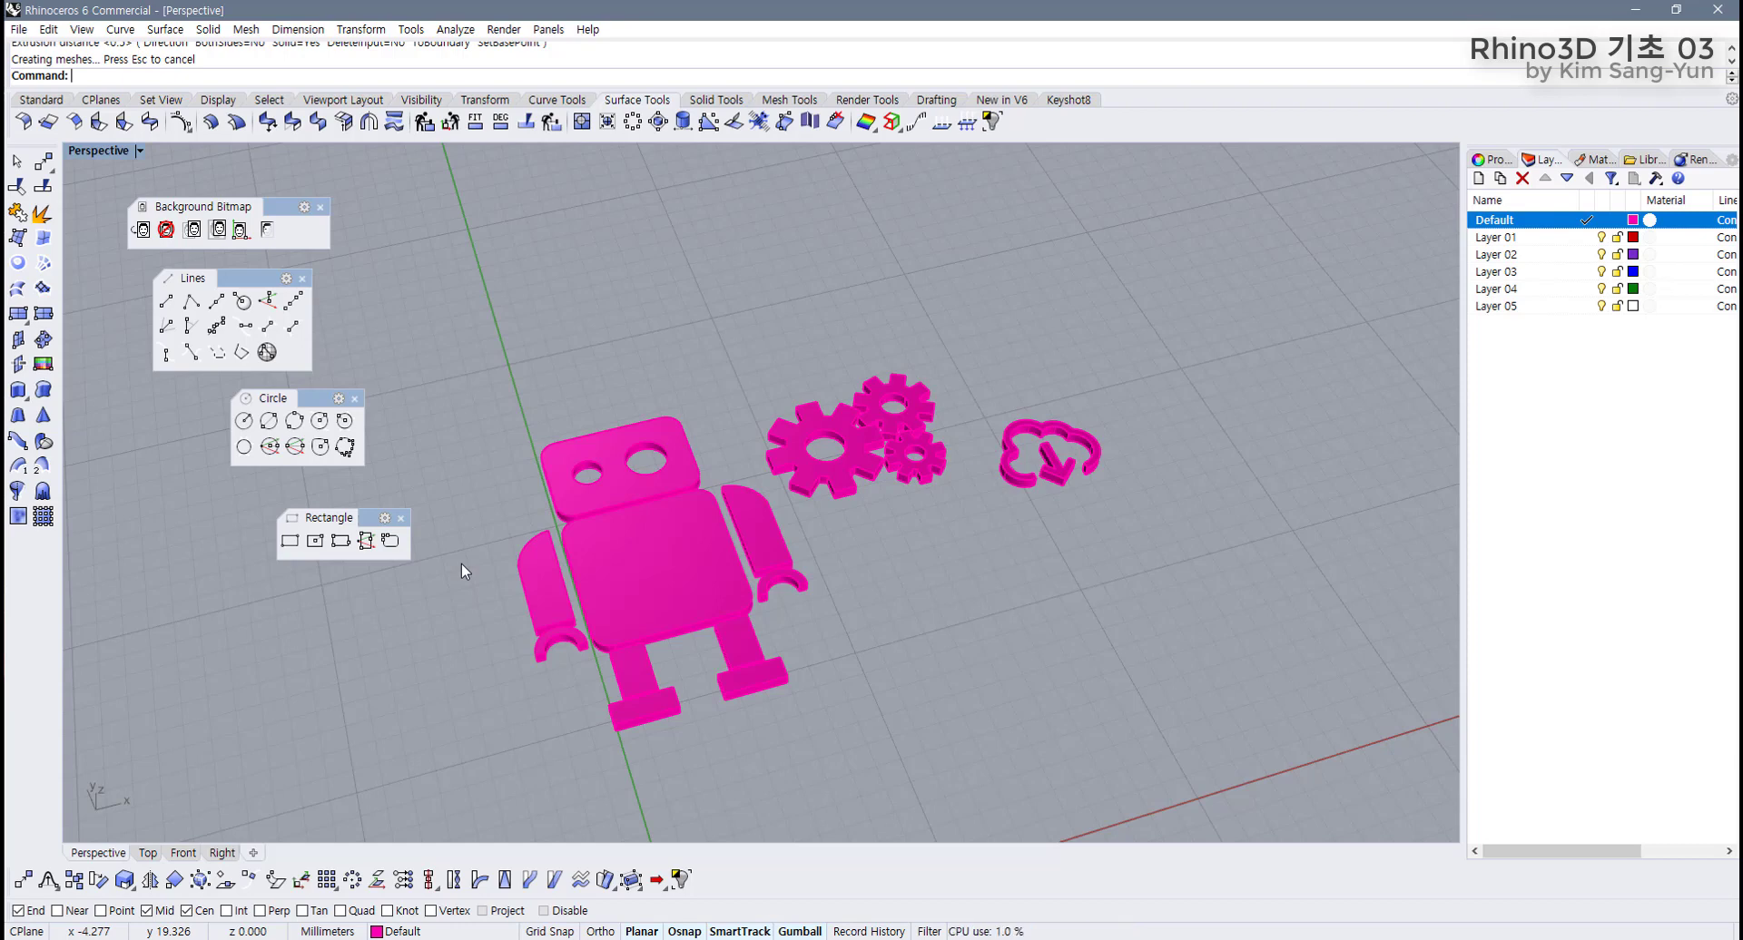
pyautogui.moveTo(457, 568); pyautogui.dragTo(701, 586, button='right')
pyautogui.scroll(2, 701, 581)
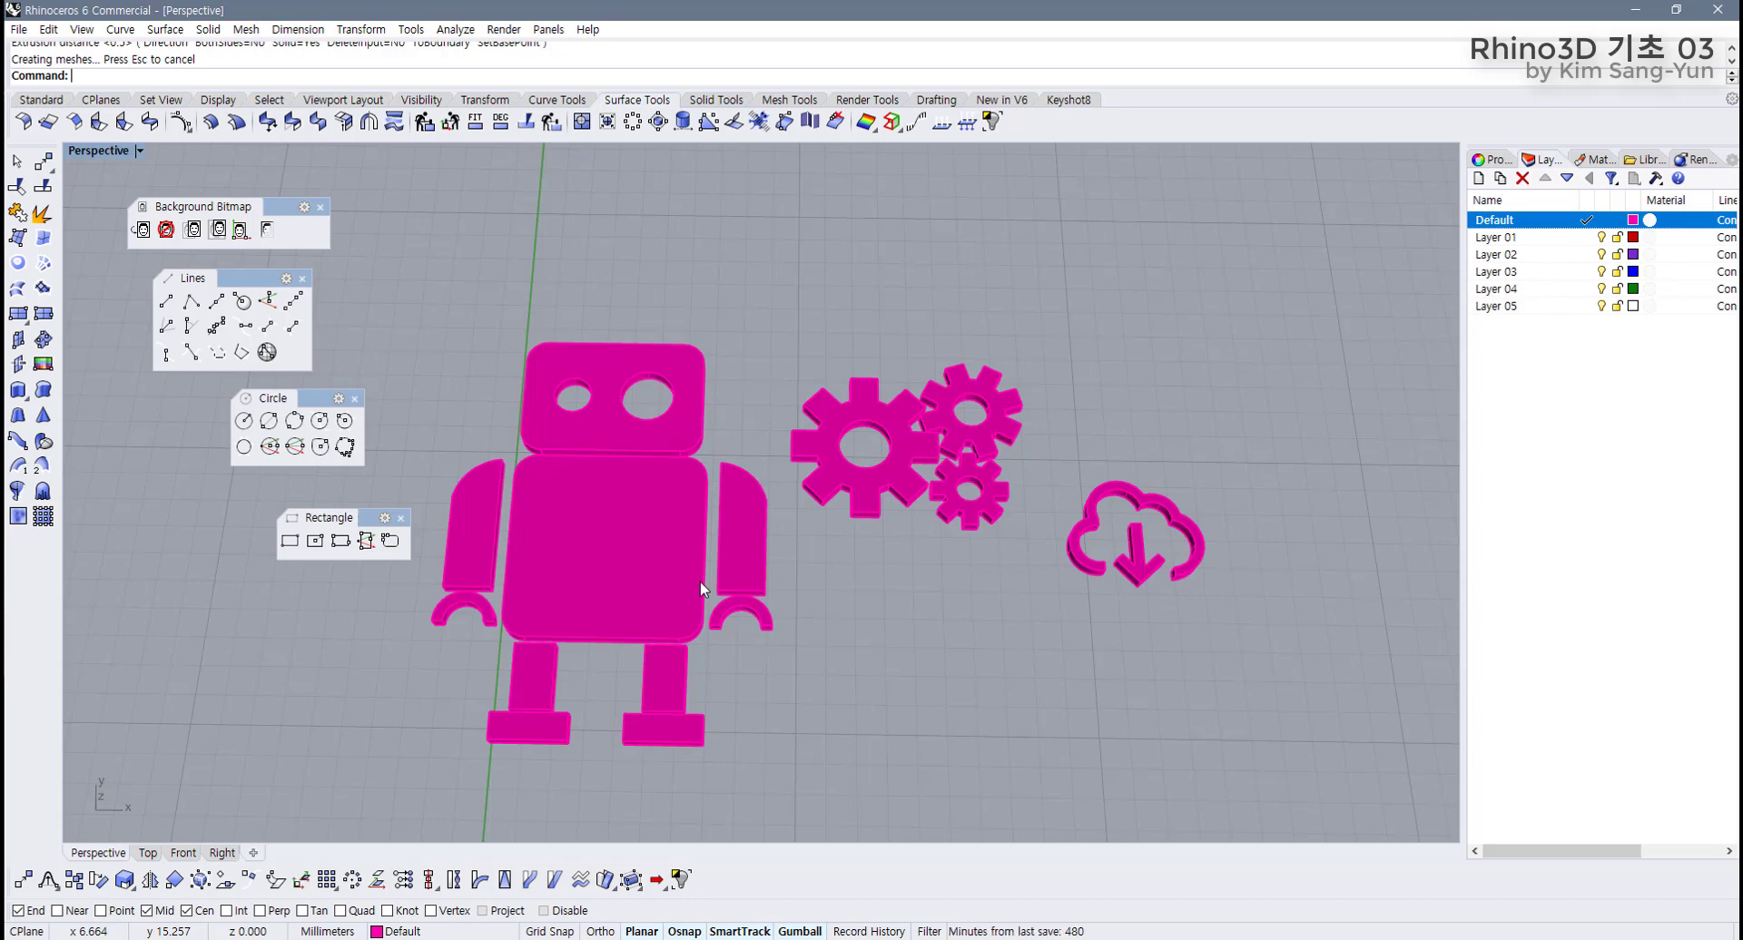
# Change the Default layer's colour to black with the Perspective view maximized, and clear the selection of all objects.
pyautogui.press('Home')
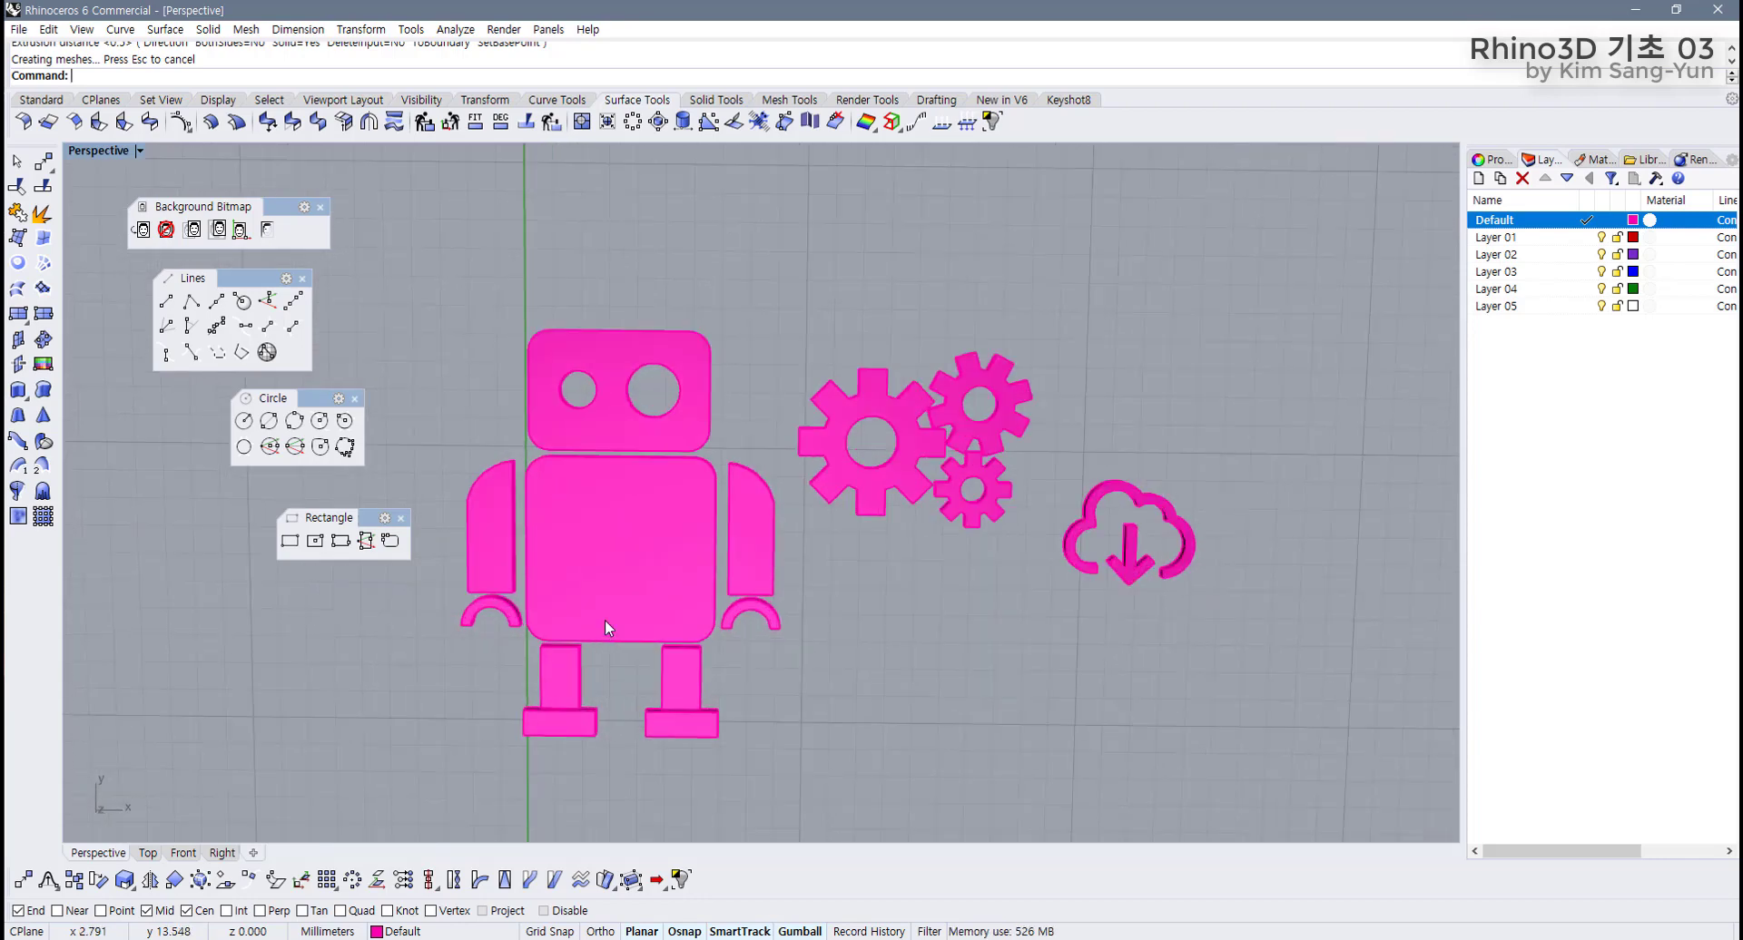
pyautogui.hotkey('ctrl', 'm')
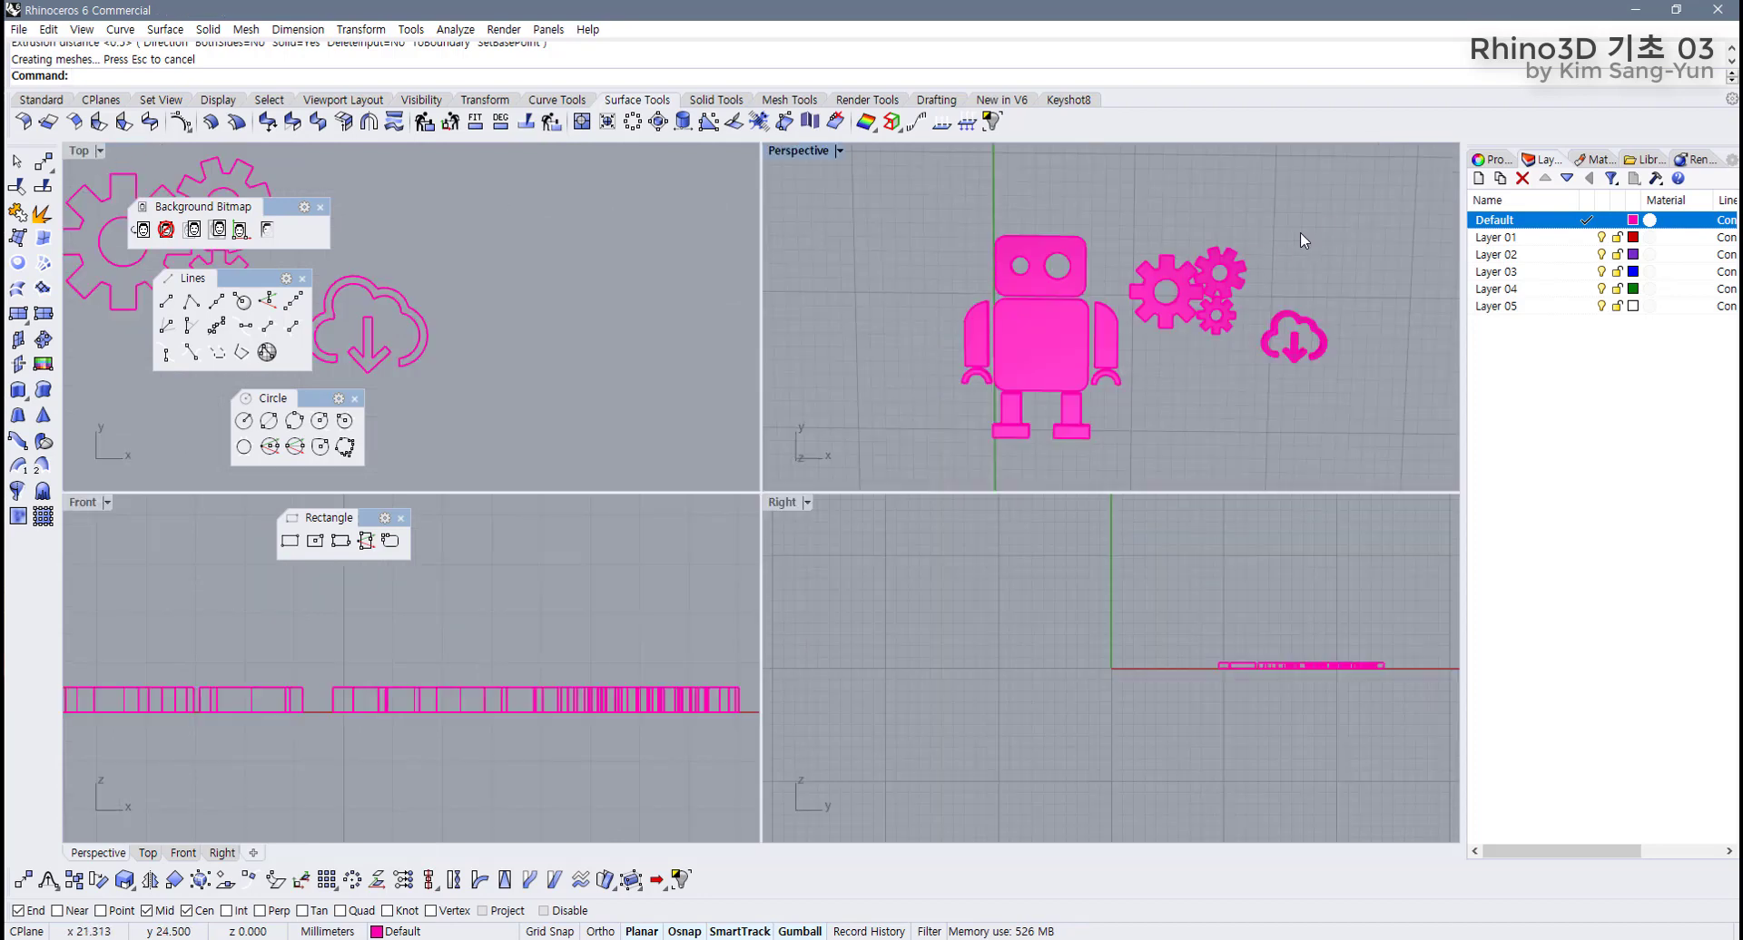
pyautogui.hotkey('ctrl', 'a')
pyautogui.press('Home')
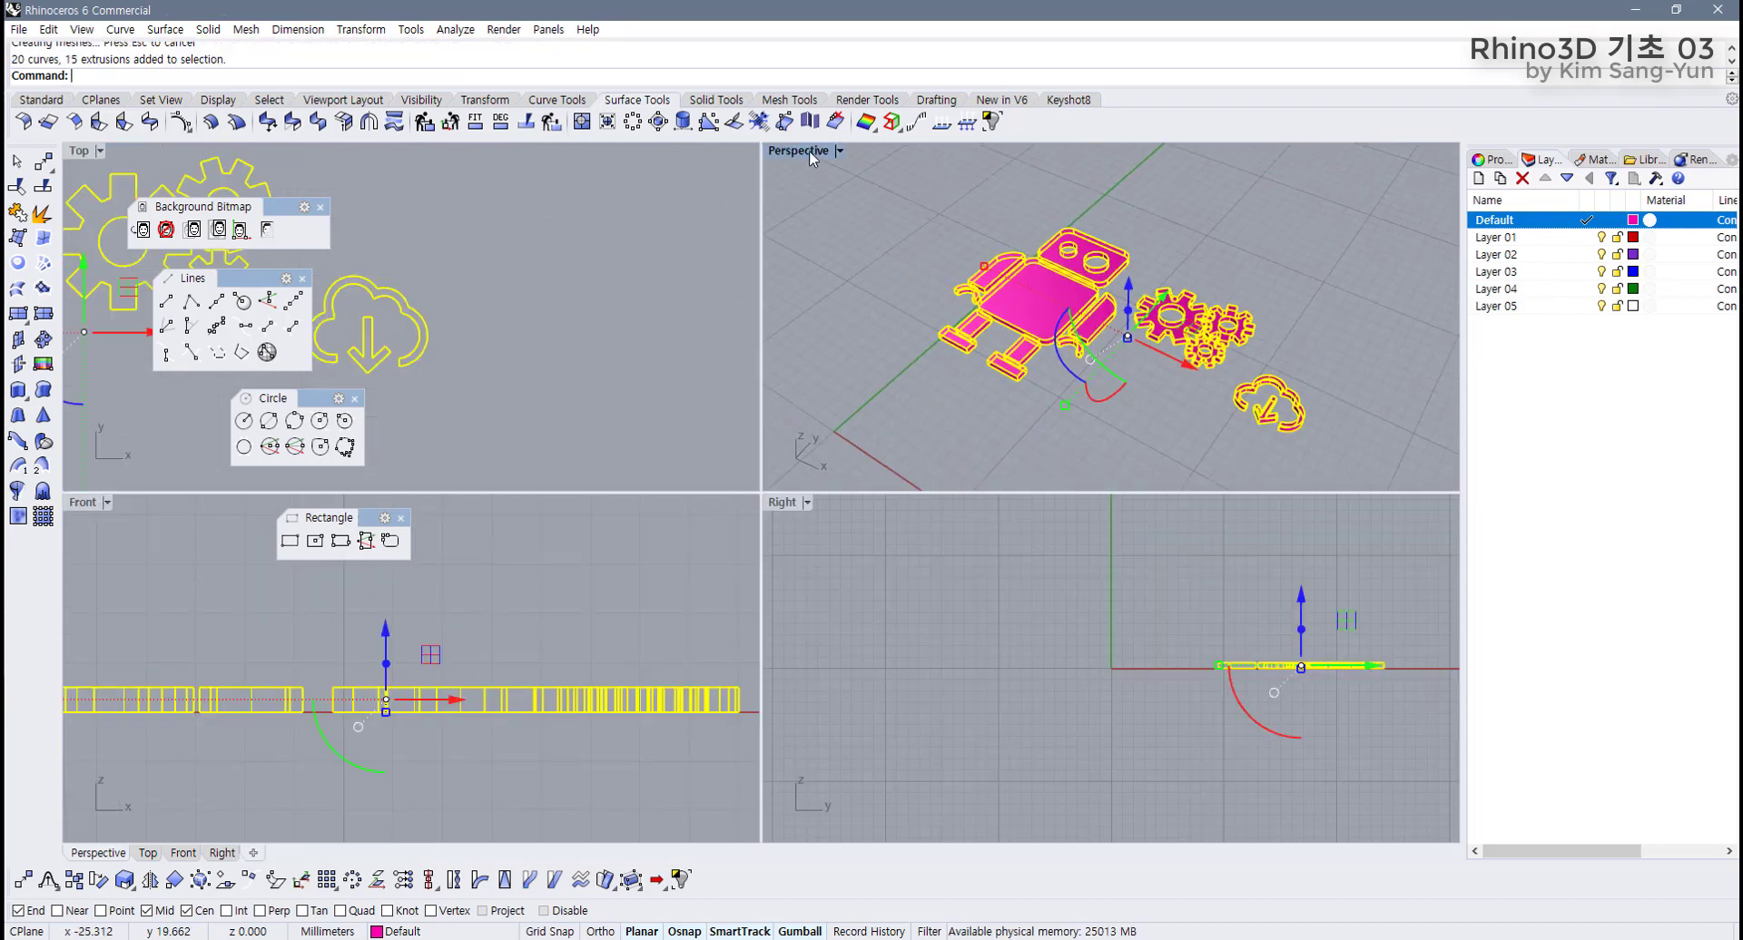
pyautogui.doubleClick(809, 150)
pyautogui.click(1634, 220)
pyautogui.doubleClick(671, 351)
pyautogui.press('Escape')
pyautogui.moveTo(812, 423); pyautogui.dragTo(799, 425, button='right')
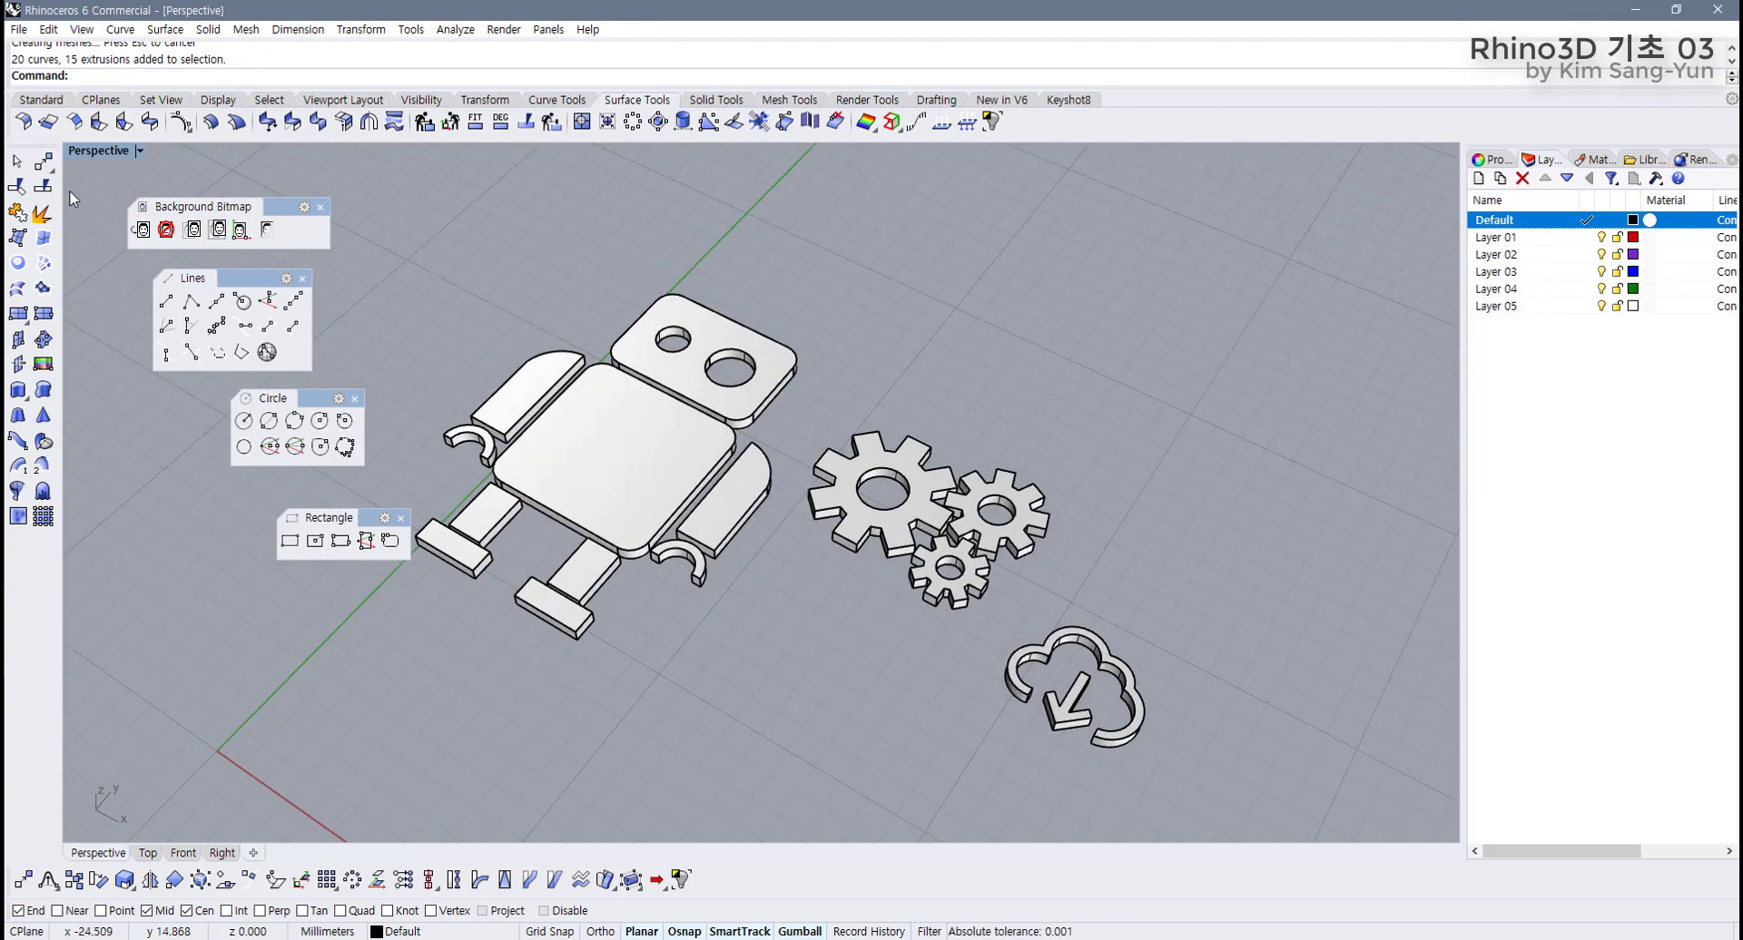
# Choose the Shaded display mode for the Perspective view and look at the black-edged pictograms from a lower angle.
pyautogui.click(141, 152)
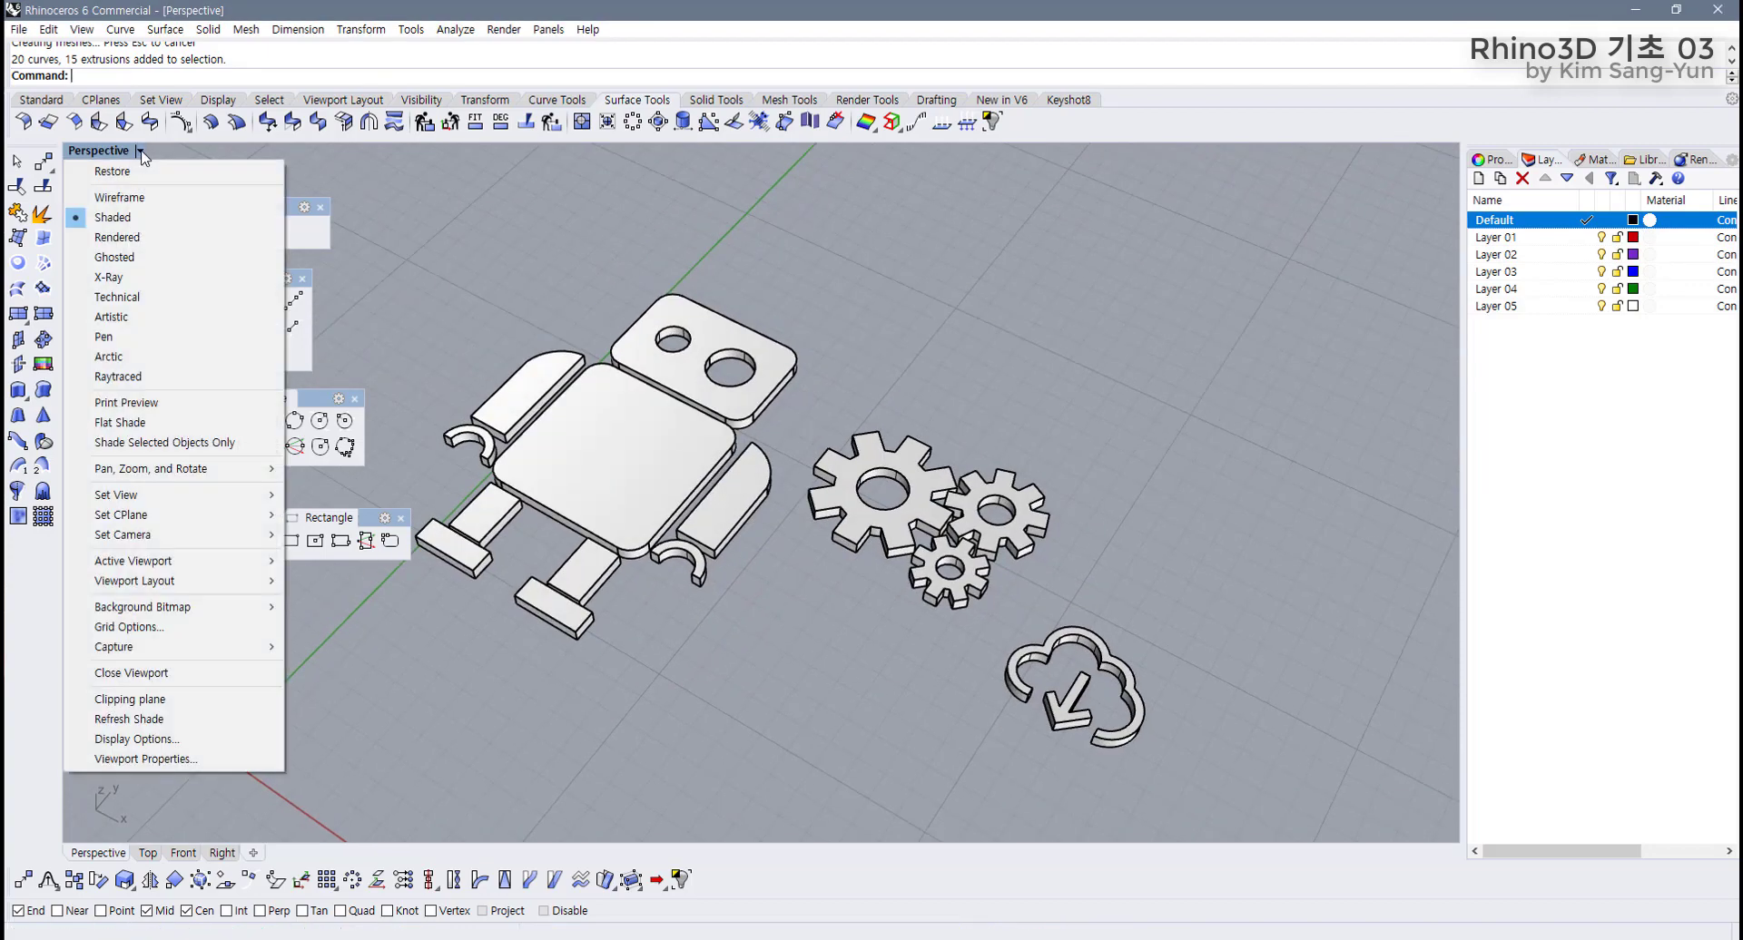
pyautogui.click(131, 226)
pyautogui.moveTo(438, 334)
pyautogui.mouseDown(button='right')
pyautogui.moveTo(918, 191)
pyautogui.moveTo(635, 260)
pyautogui.moveTo(599, 311)
pyautogui.mouseUp(button='right')
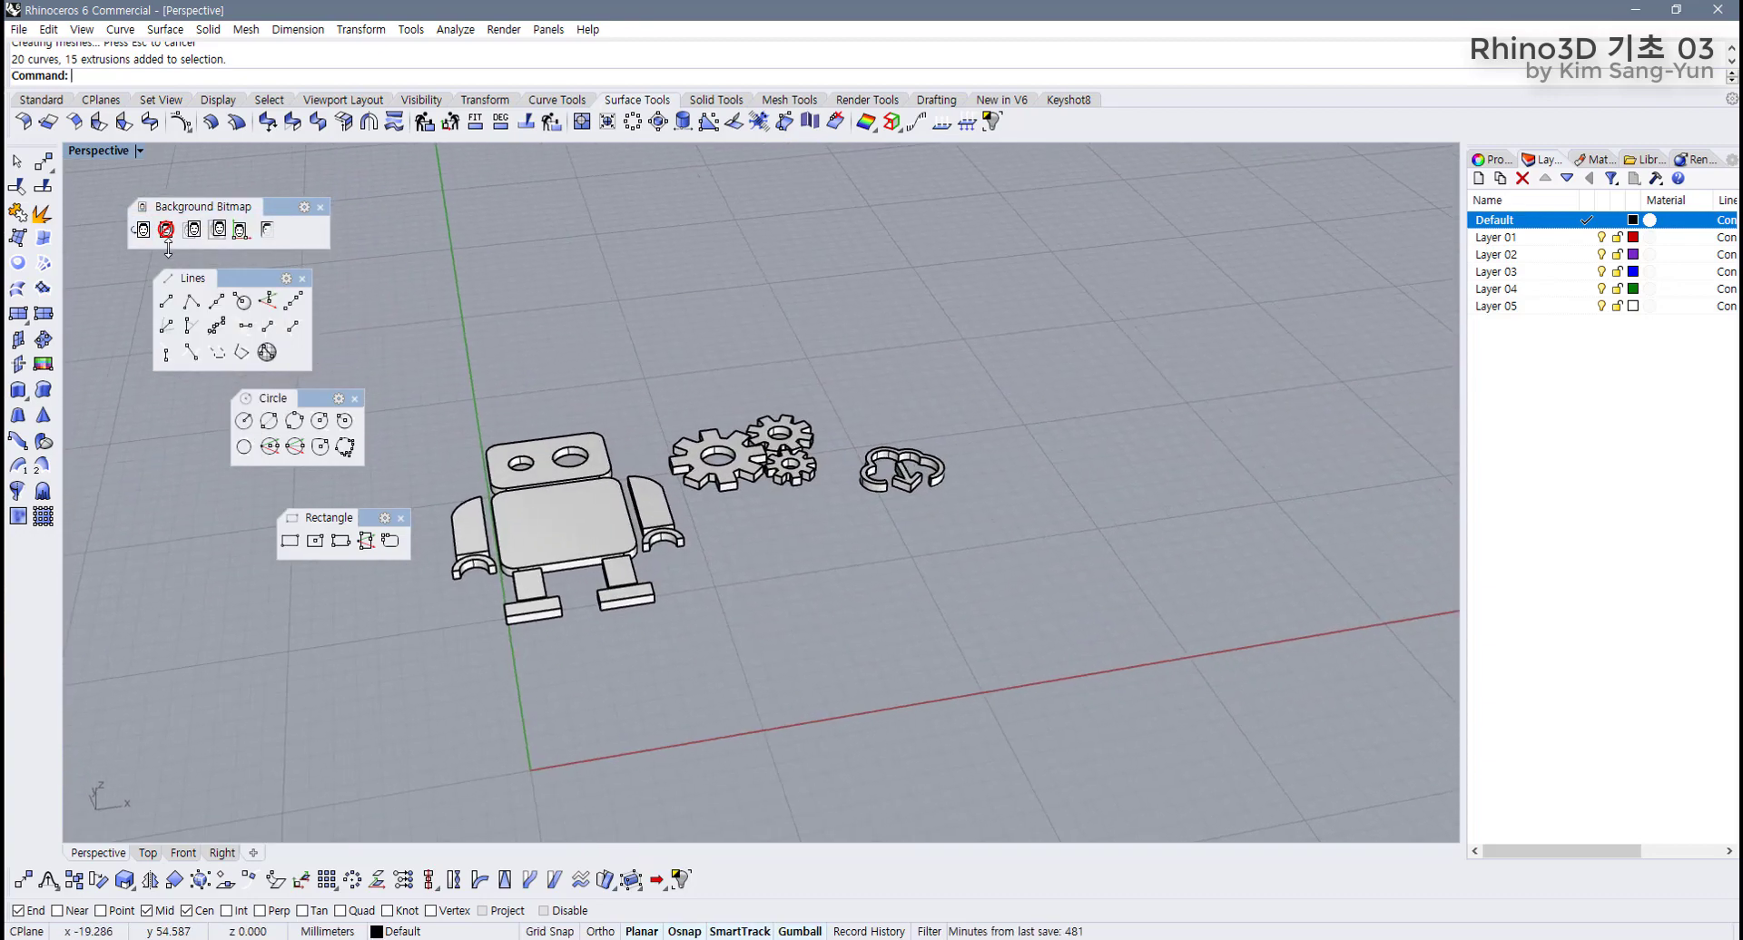
pyautogui.keyDown('shift'); pyautogui.moveTo(482, 350); pyautogui.dragTo(515, 364, button='right'); pyautogui.keyUp('shift')
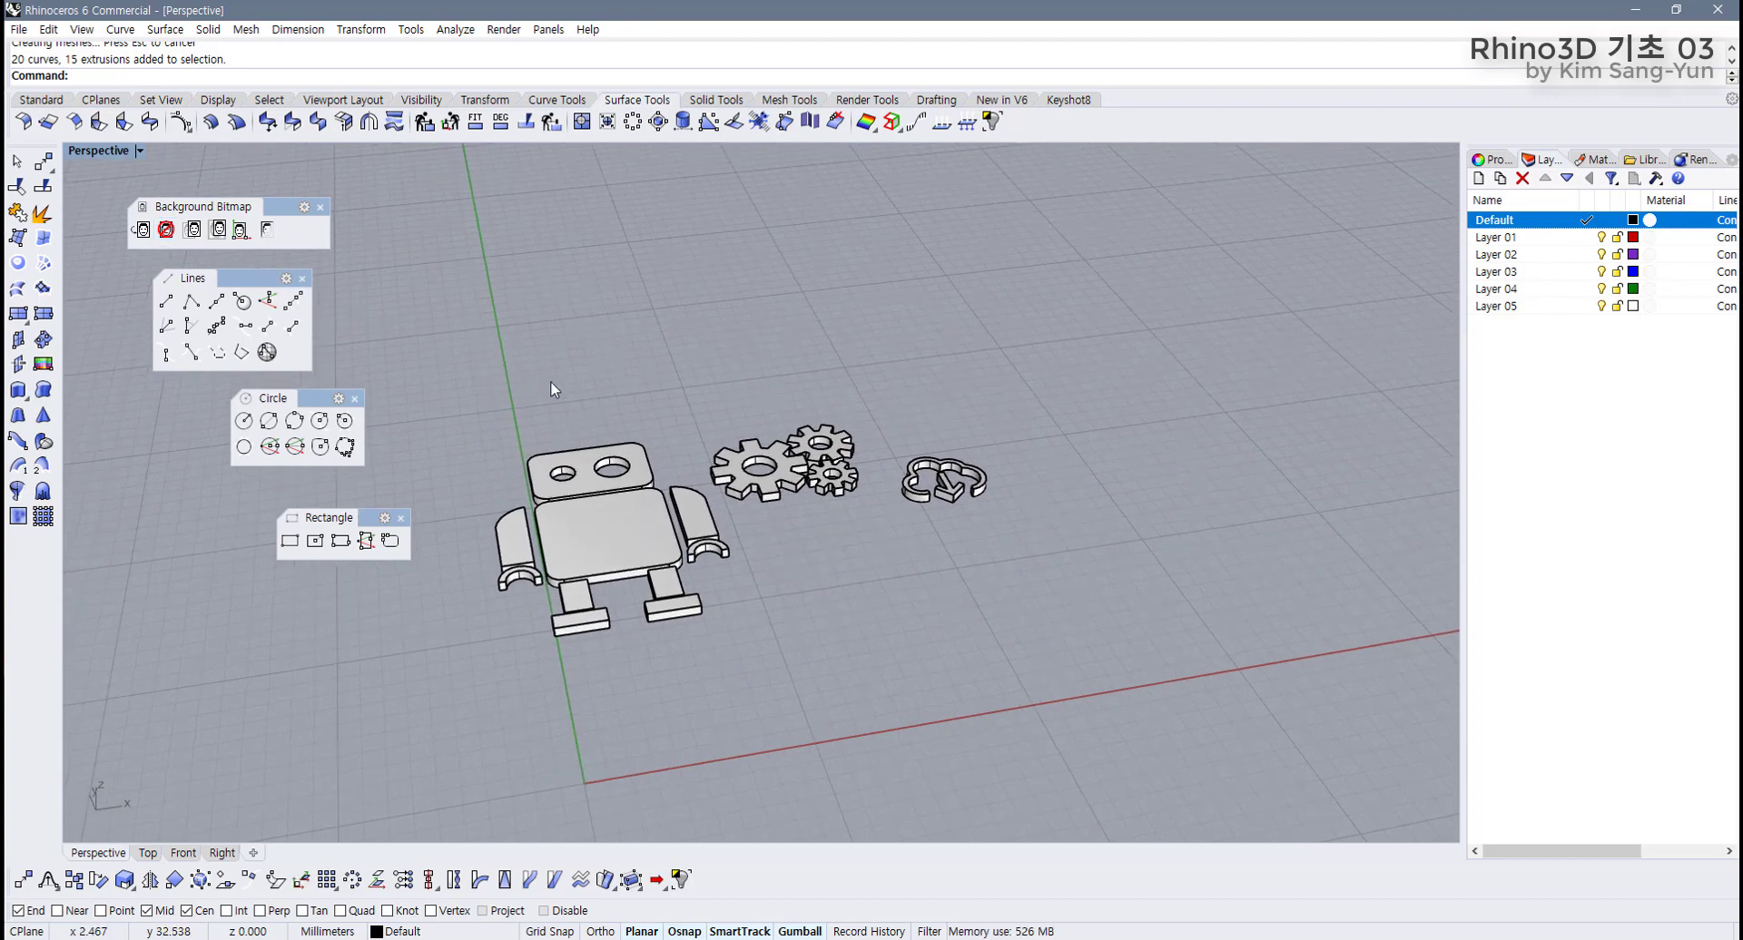
# Restore the four-viewport layout and show the hidden background bitmap behind the pictograms in the Top view.
pyautogui.click(266, 230)
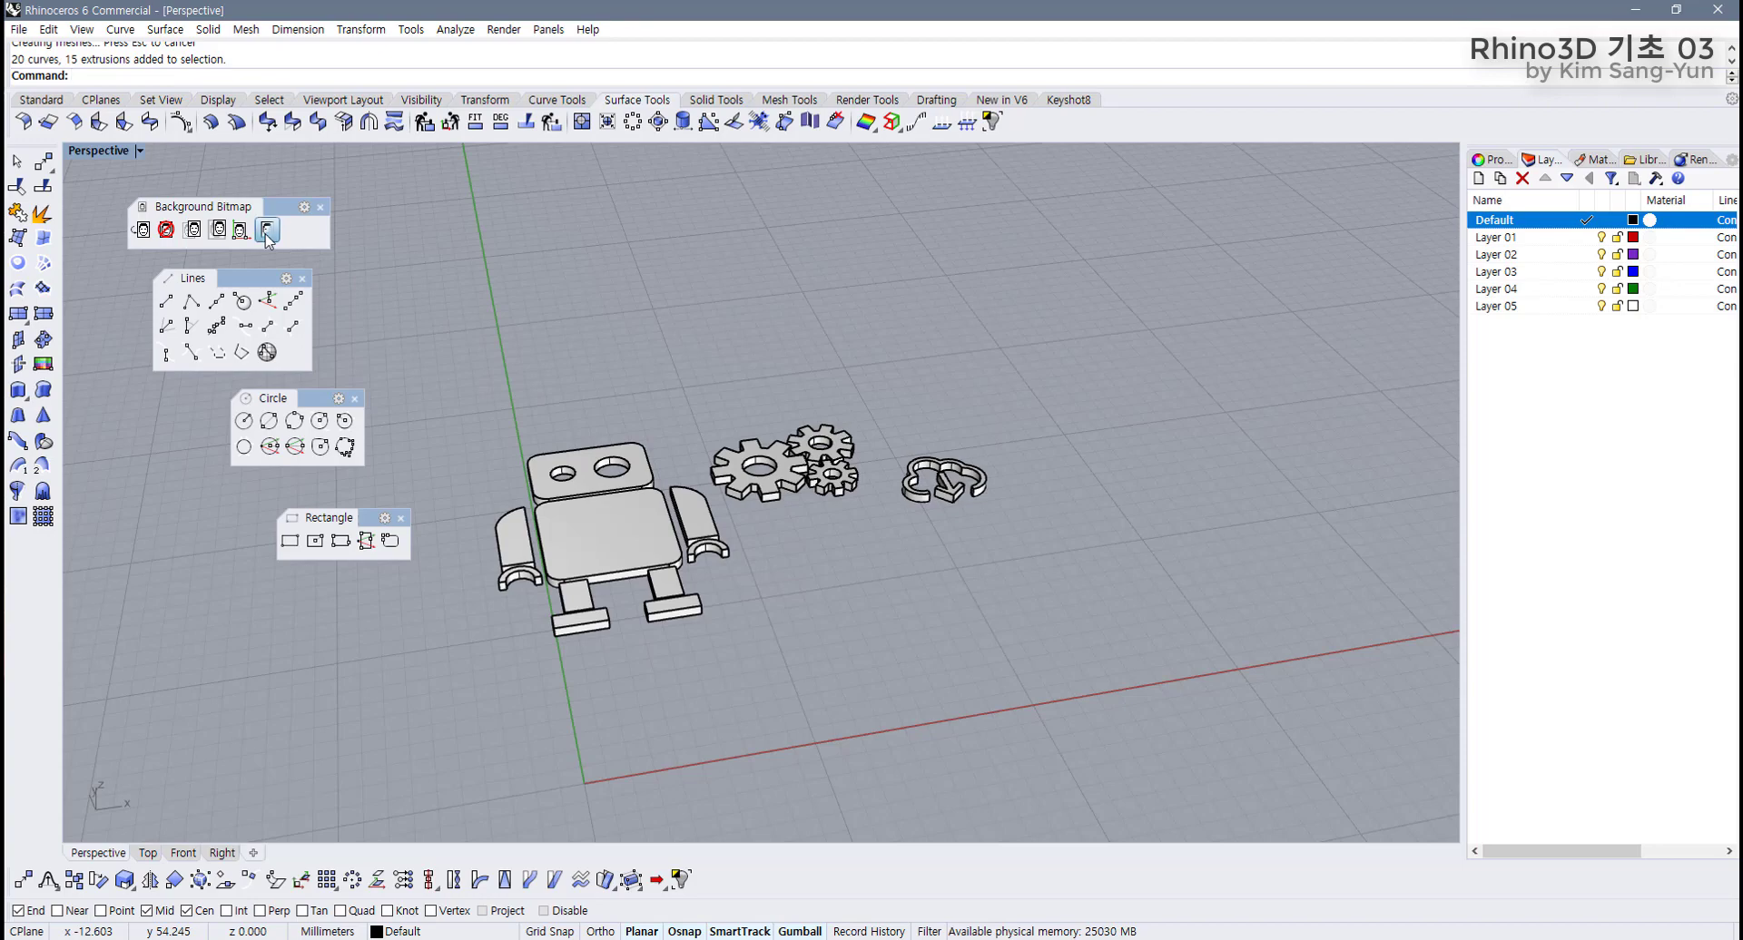
pyautogui.click(640, 541)
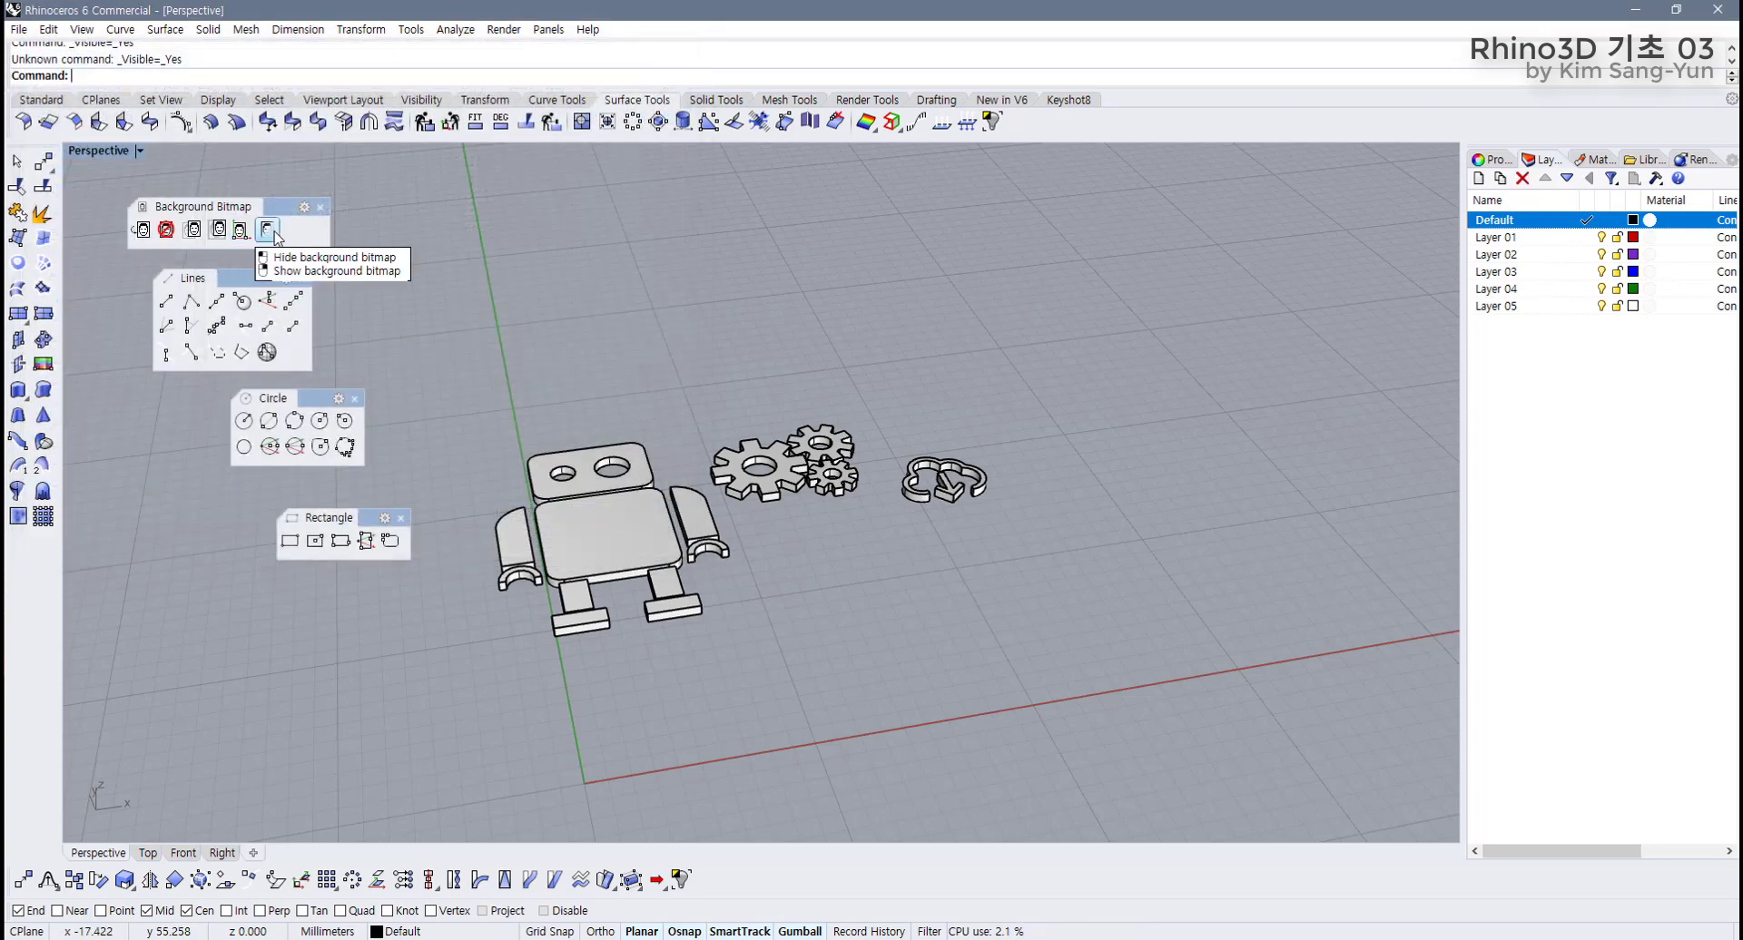
pyautogui.doubleClick(107, 150)
pyautogui.moveTo(235, 214); pyautogui.dragTo(526, 367, button='right')
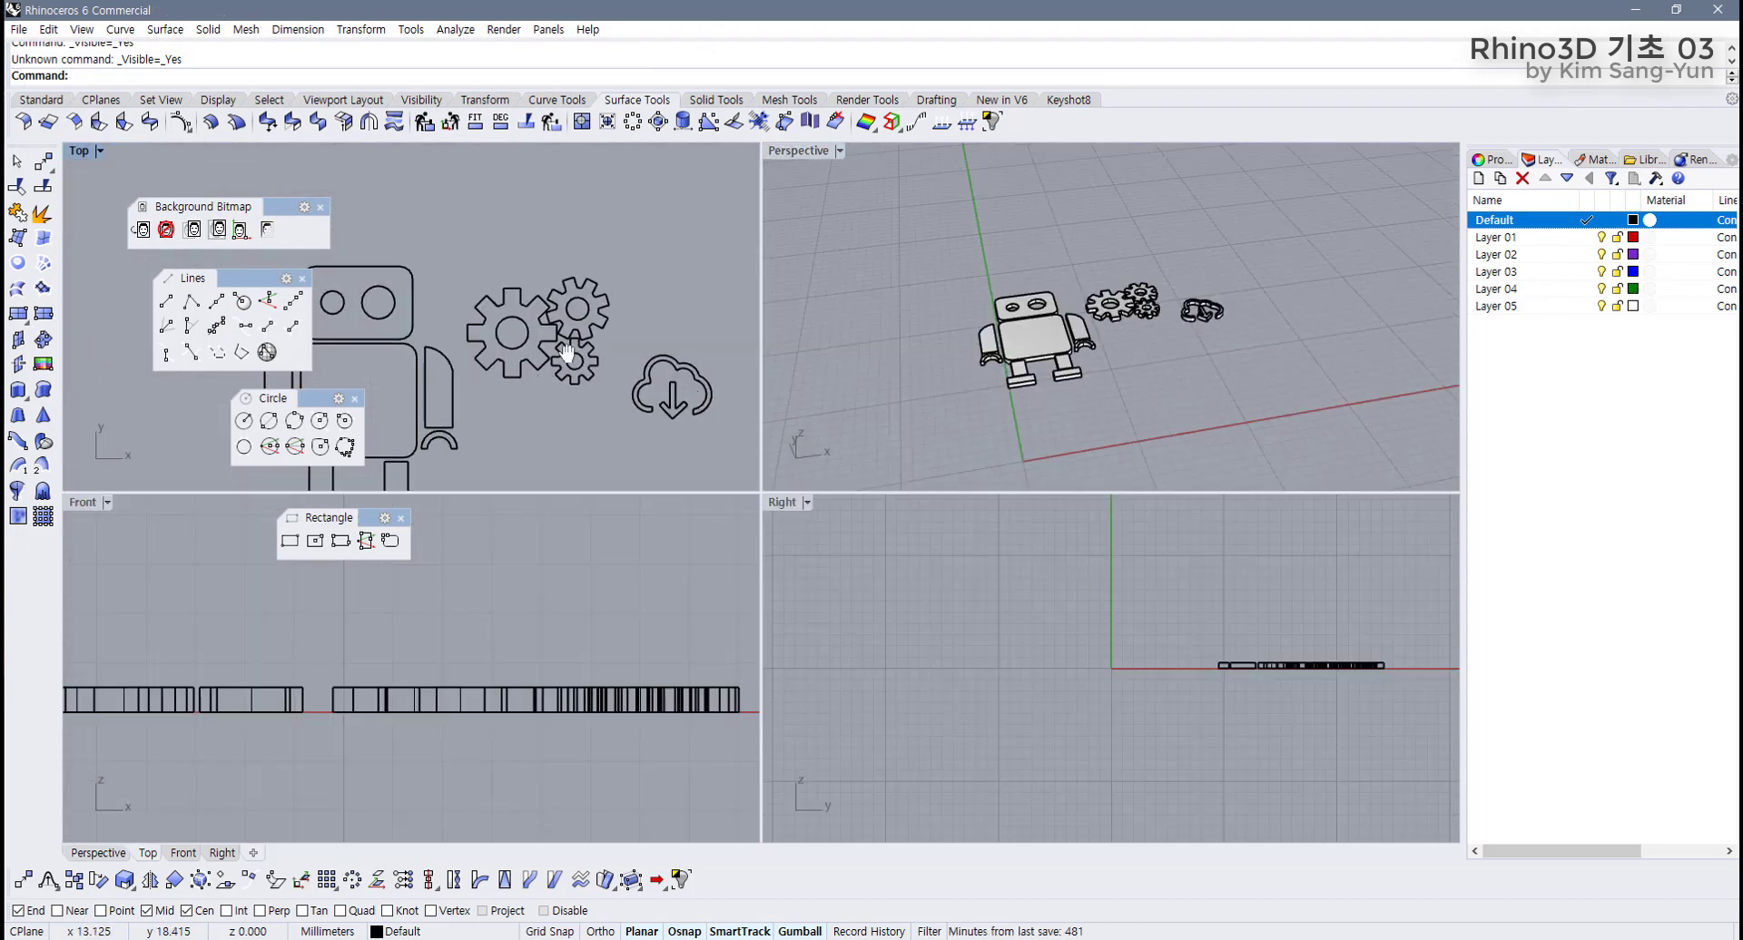
pyautogui.scroll(-3, 670, 234)
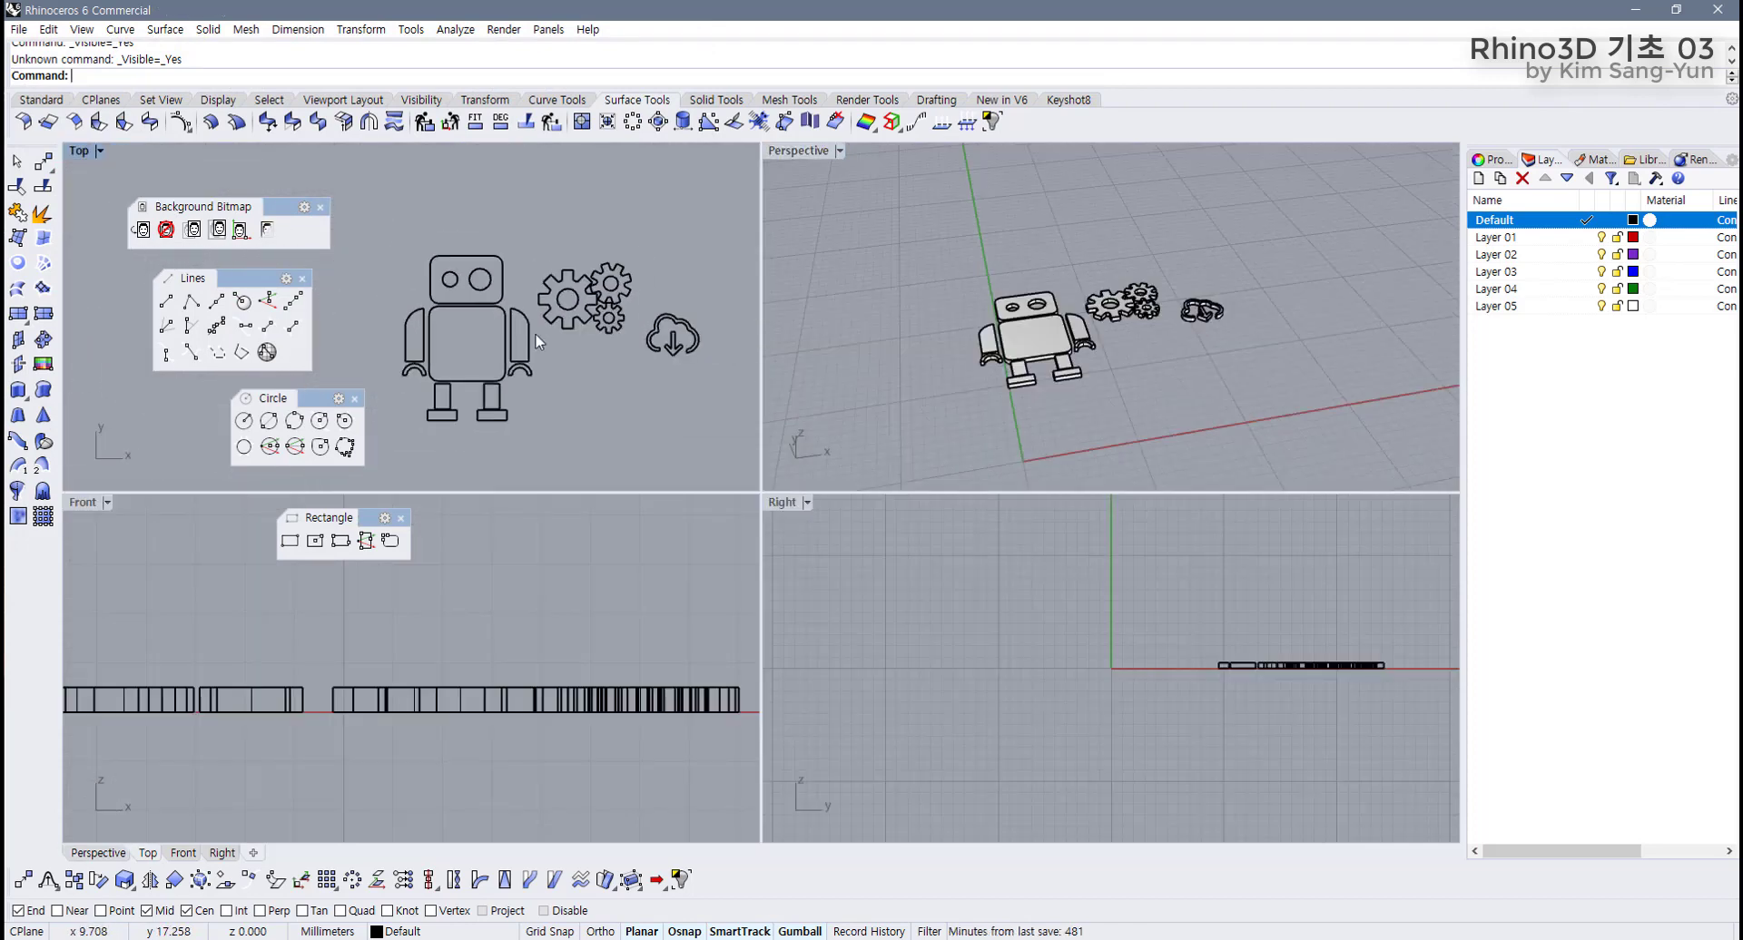
pyautogui.click(268, 233)
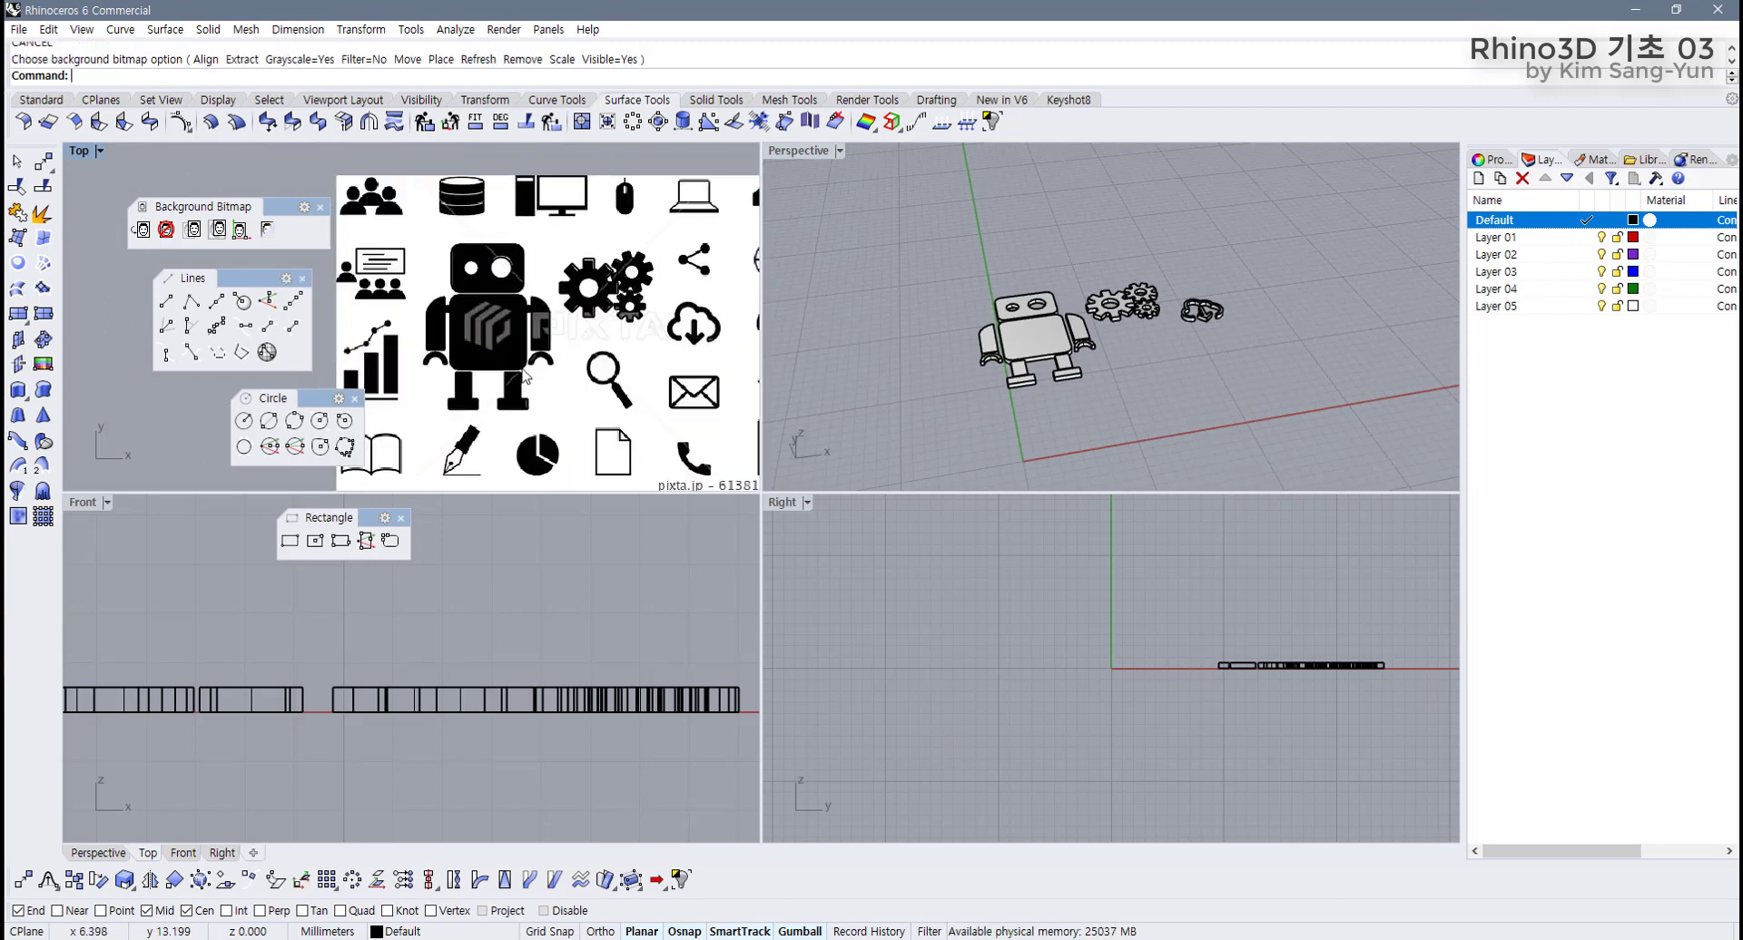
# Remove the background bitmap from the Top view and inspect the remaining pictograms in the Top and Perspective views.
pyautogui.click(166, 229)
pyautogui.scroll(-2, 510, 352)
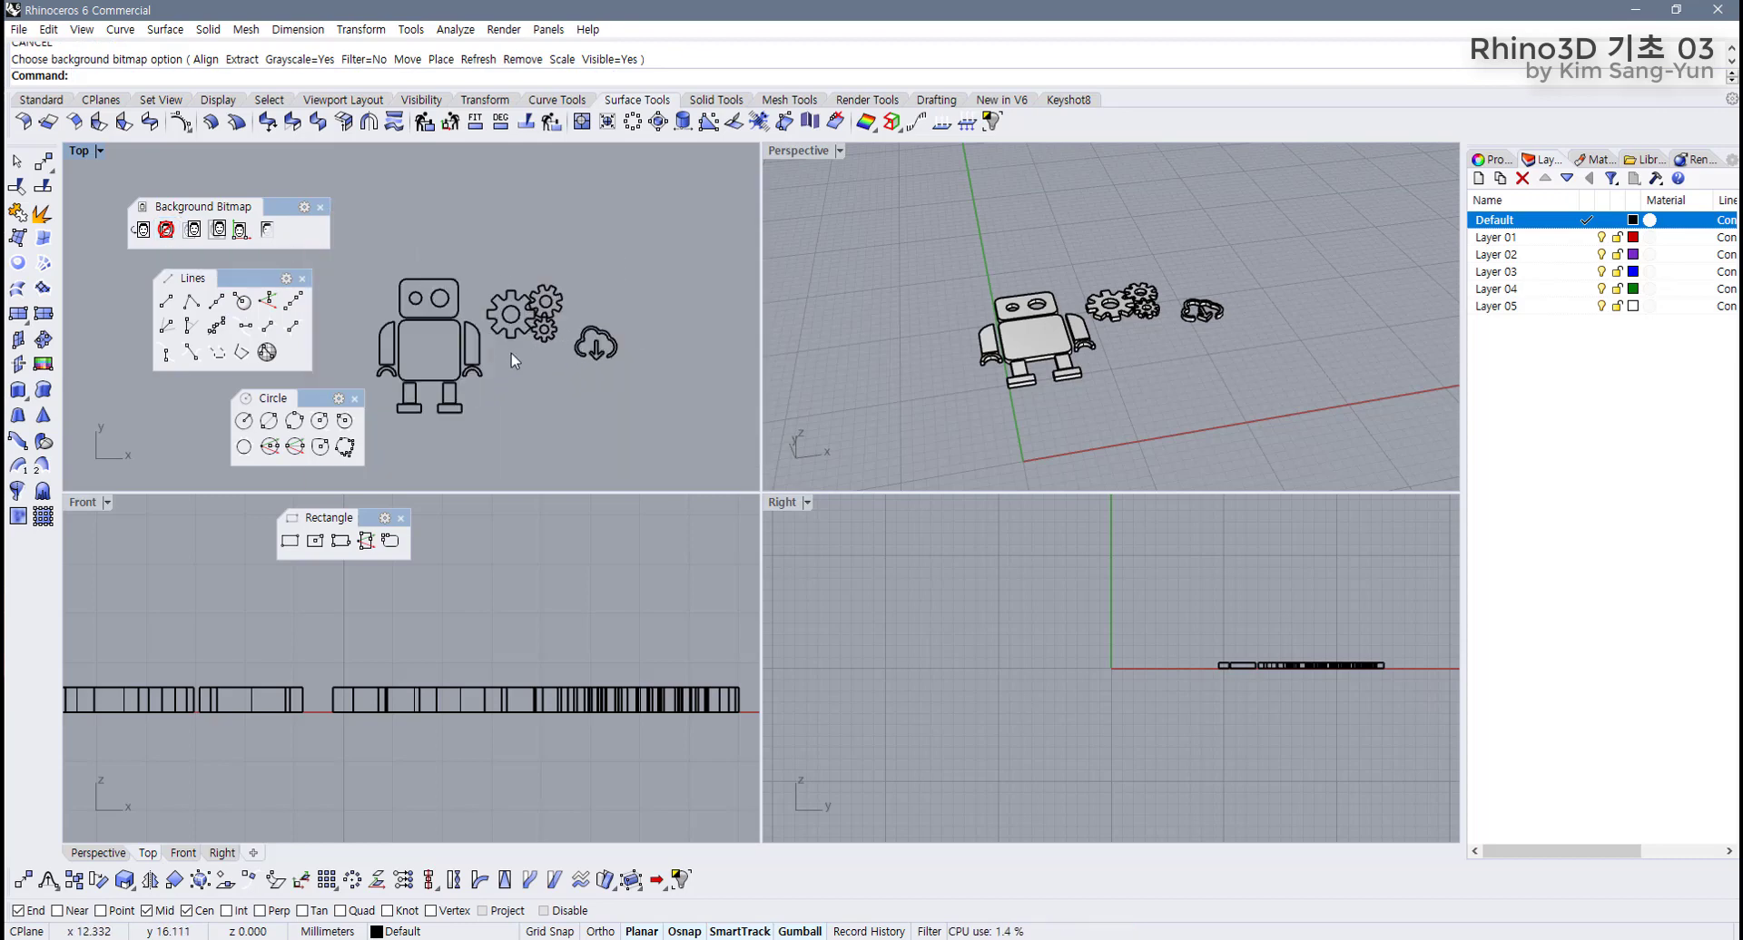
pyautogui.scroll(5, 546, 324)
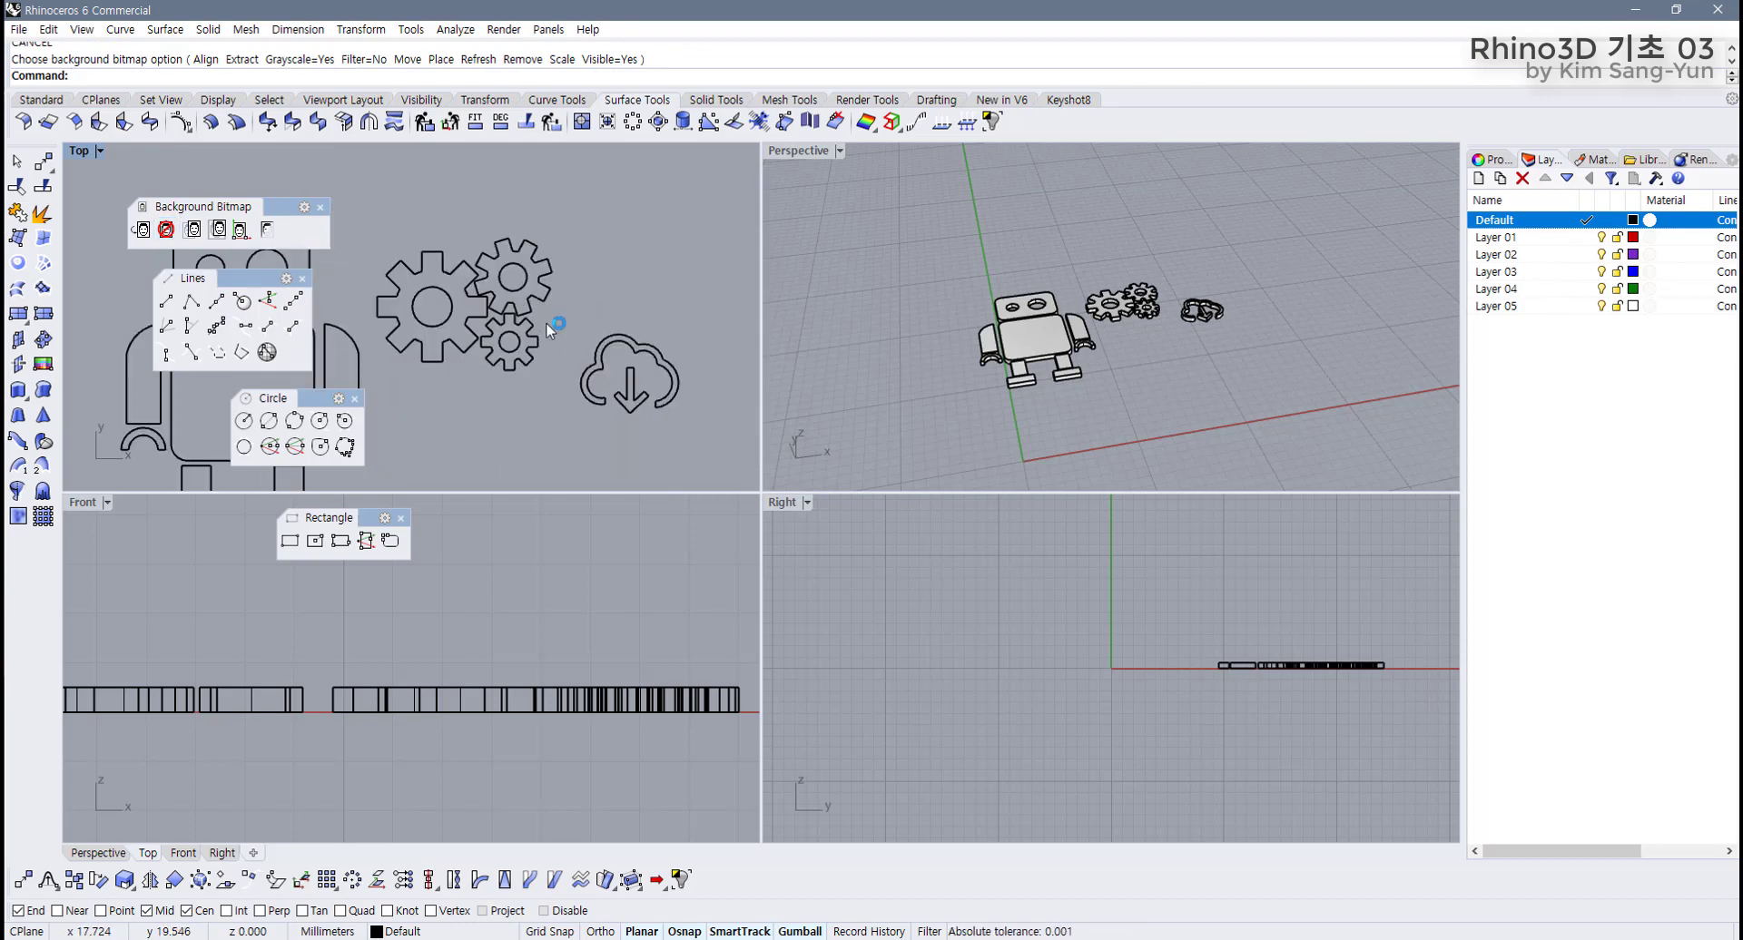
pyautogui.scroll(-6, 489, 347)
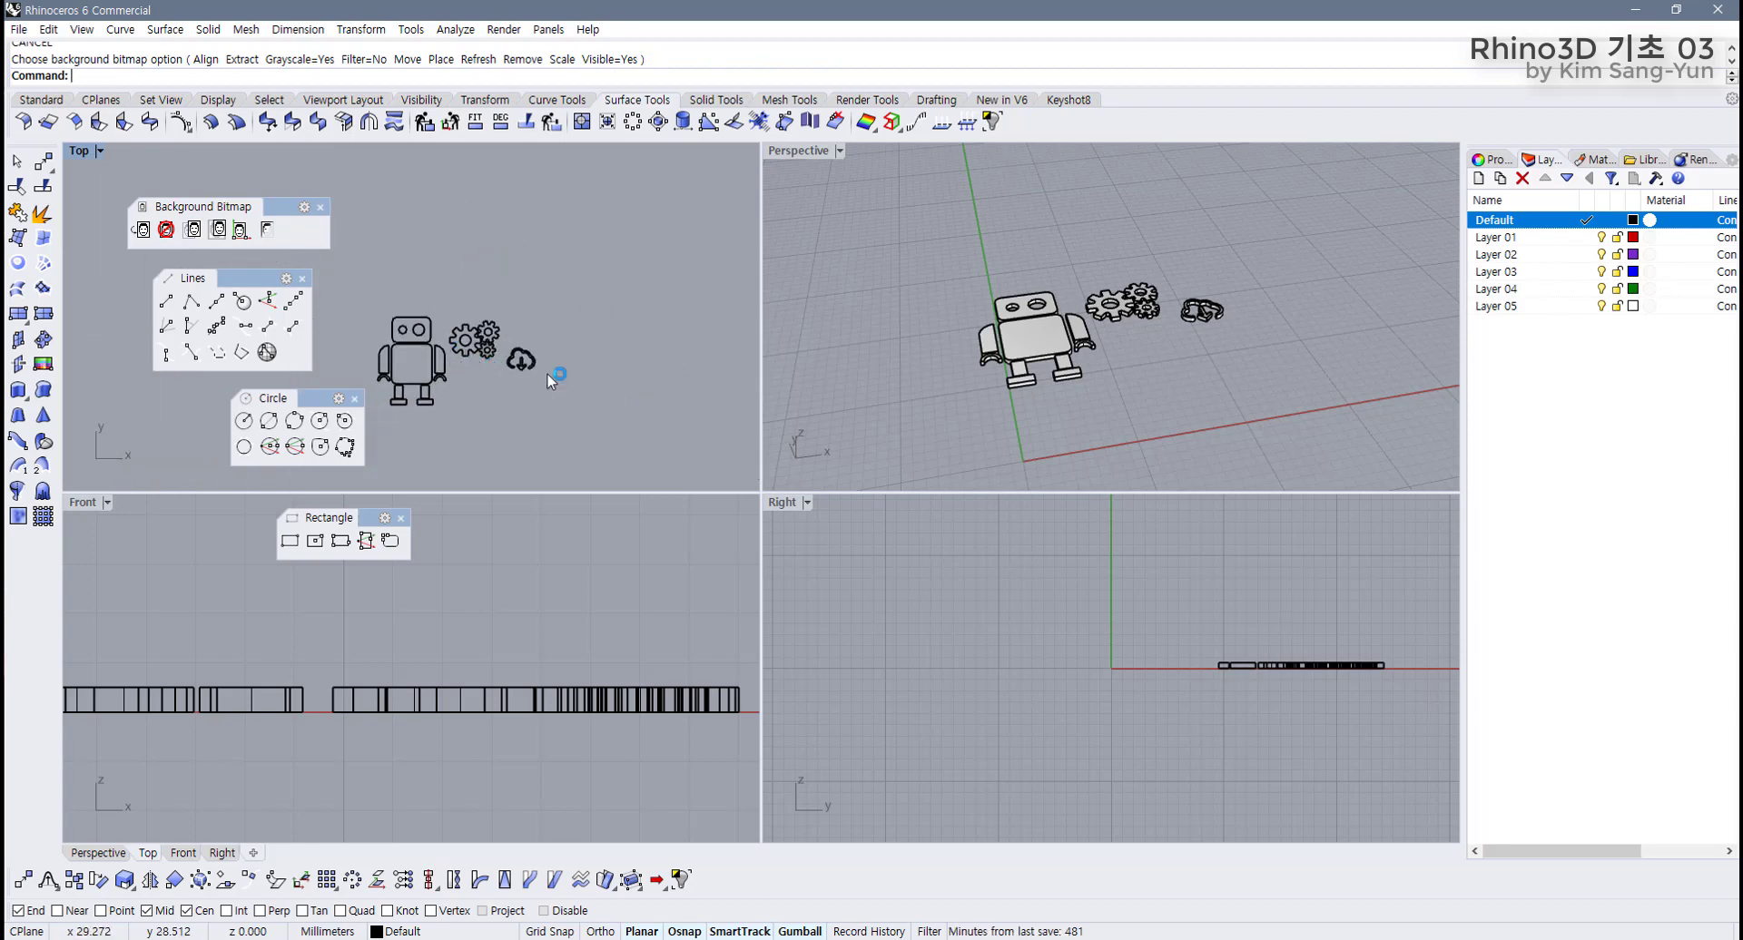
pyautogui.scroll(1, 467, 405)
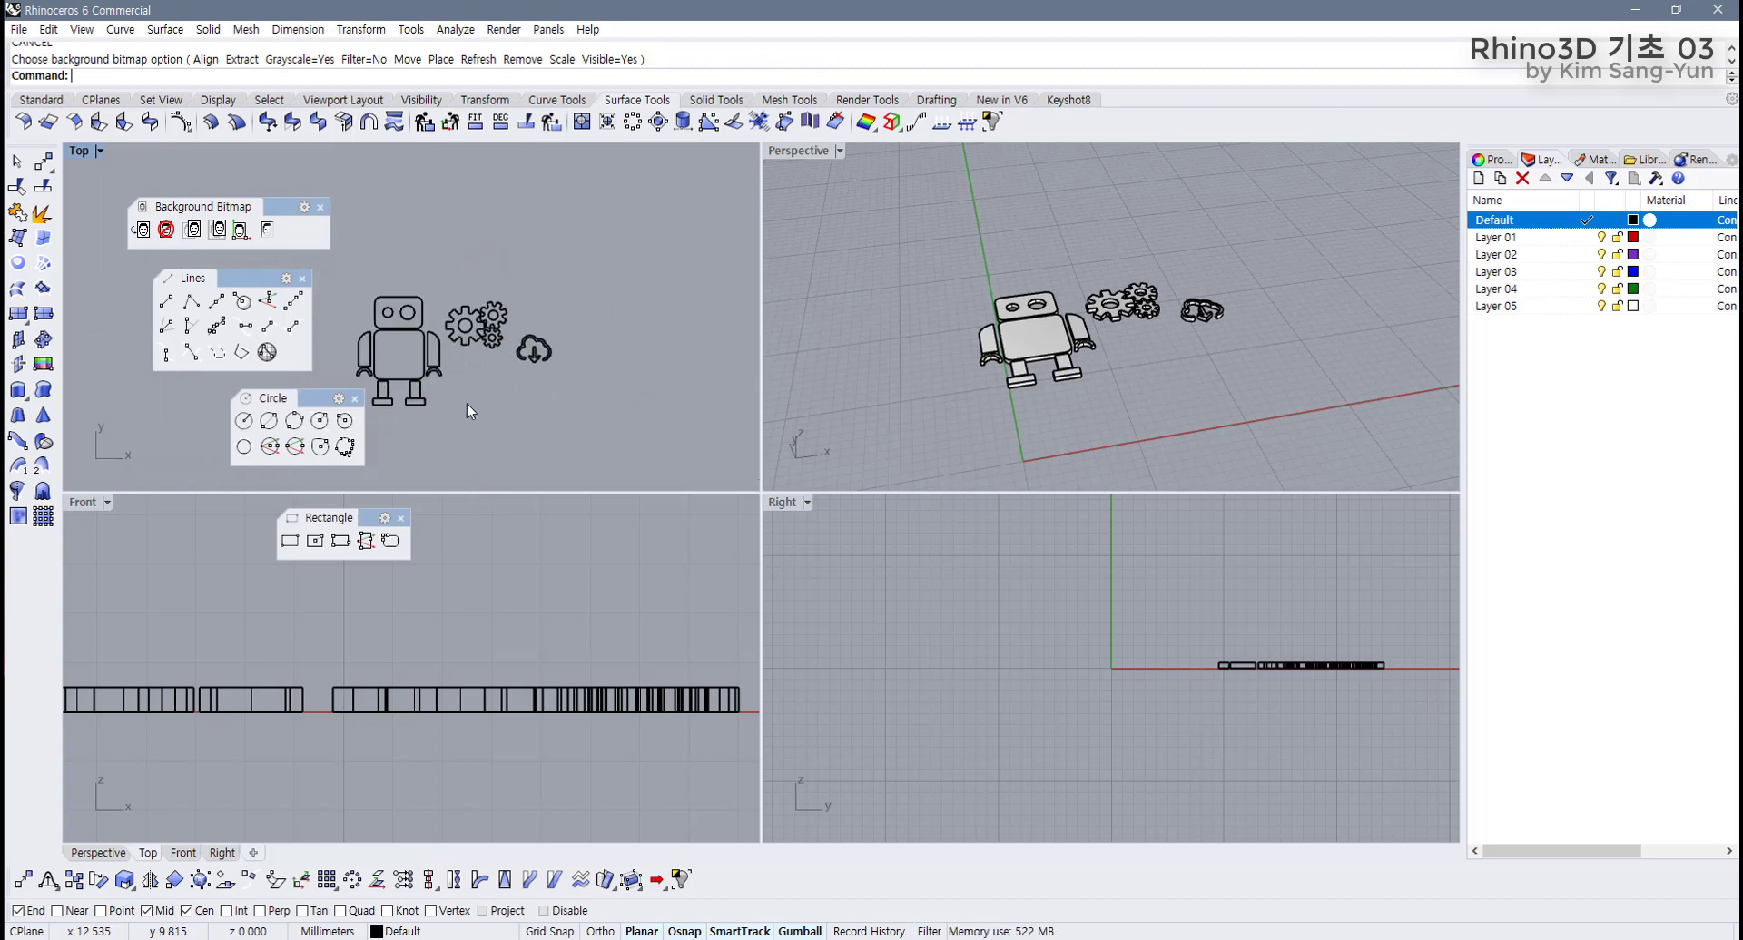
pyautogui.moveTo(466, 403); pyautogui.dragTo(574, 390, button='right')
pyautogui.moveTo(808, 373); pyautogui.dragTo(1025, 386, button='right')
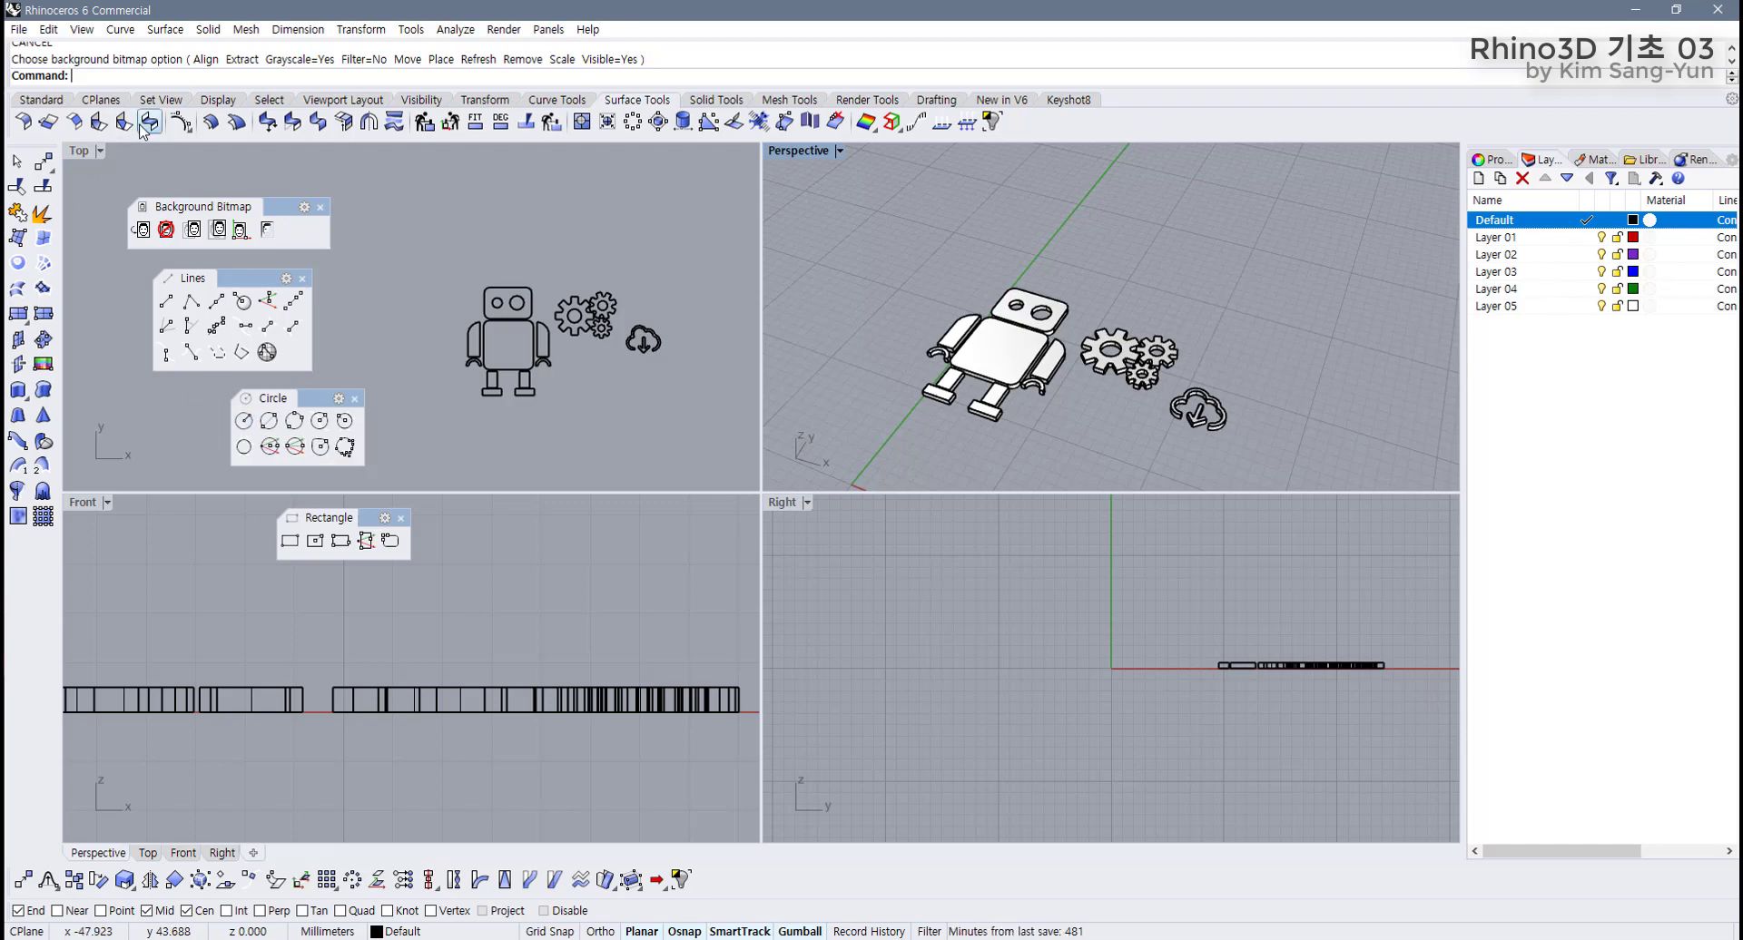
pyautogui.click(40, 101)
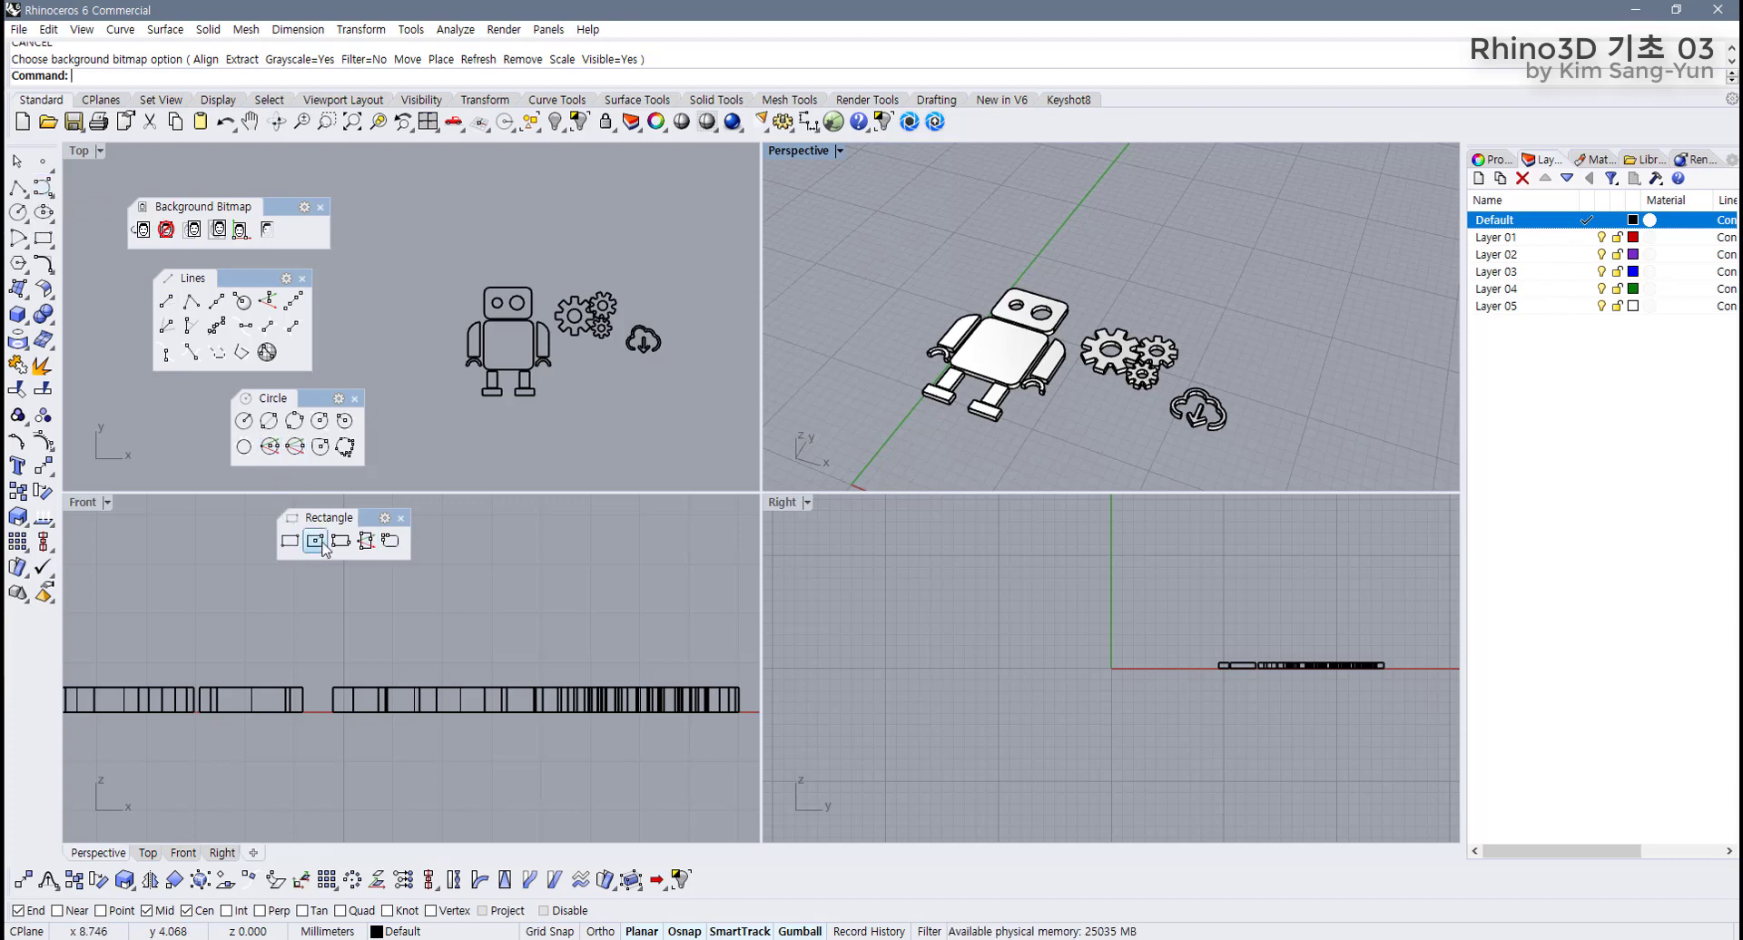
pyautogui.click(537, 100)
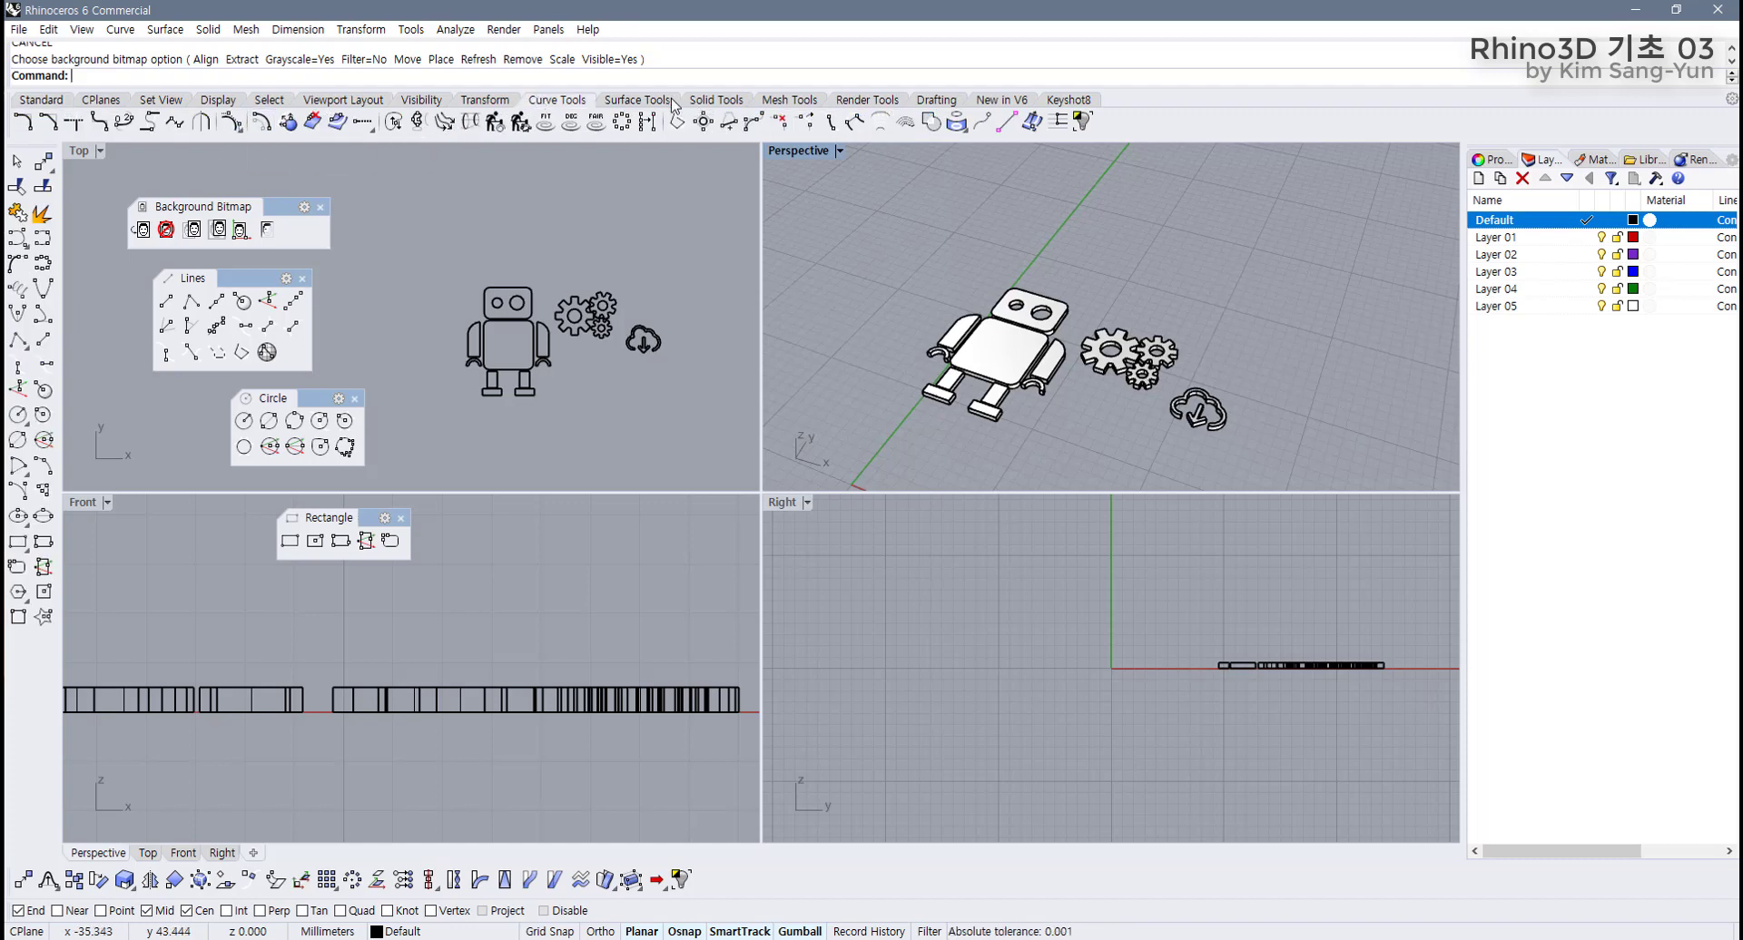
pyautogui.click(637, 100)
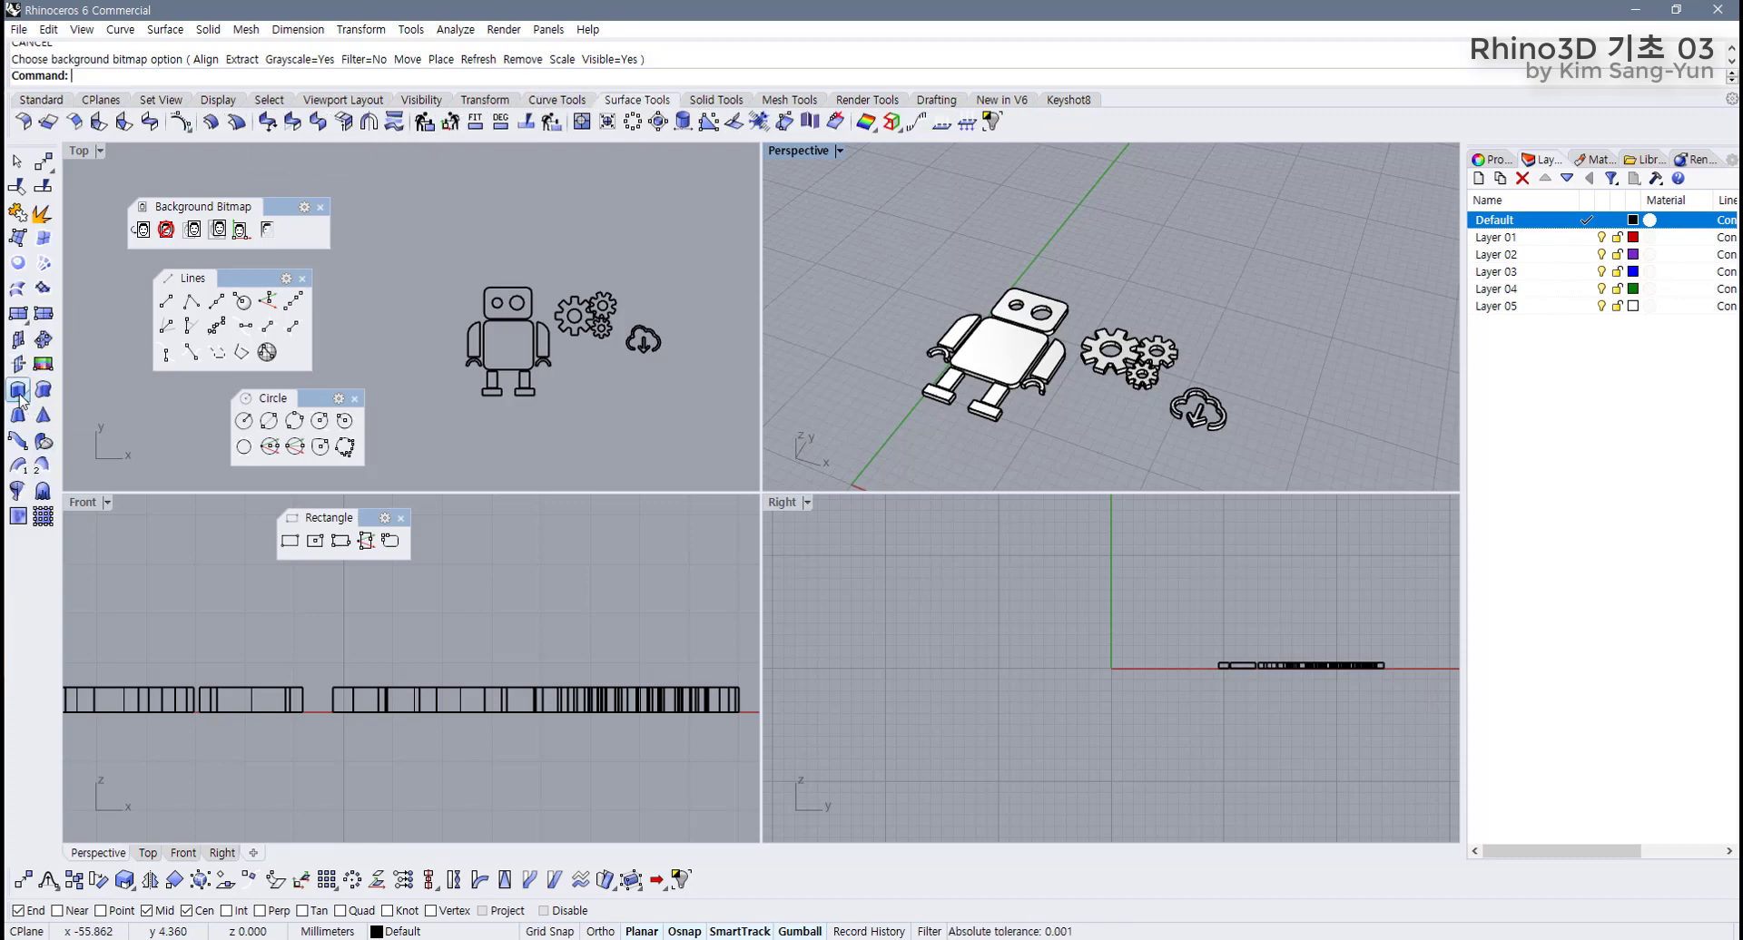